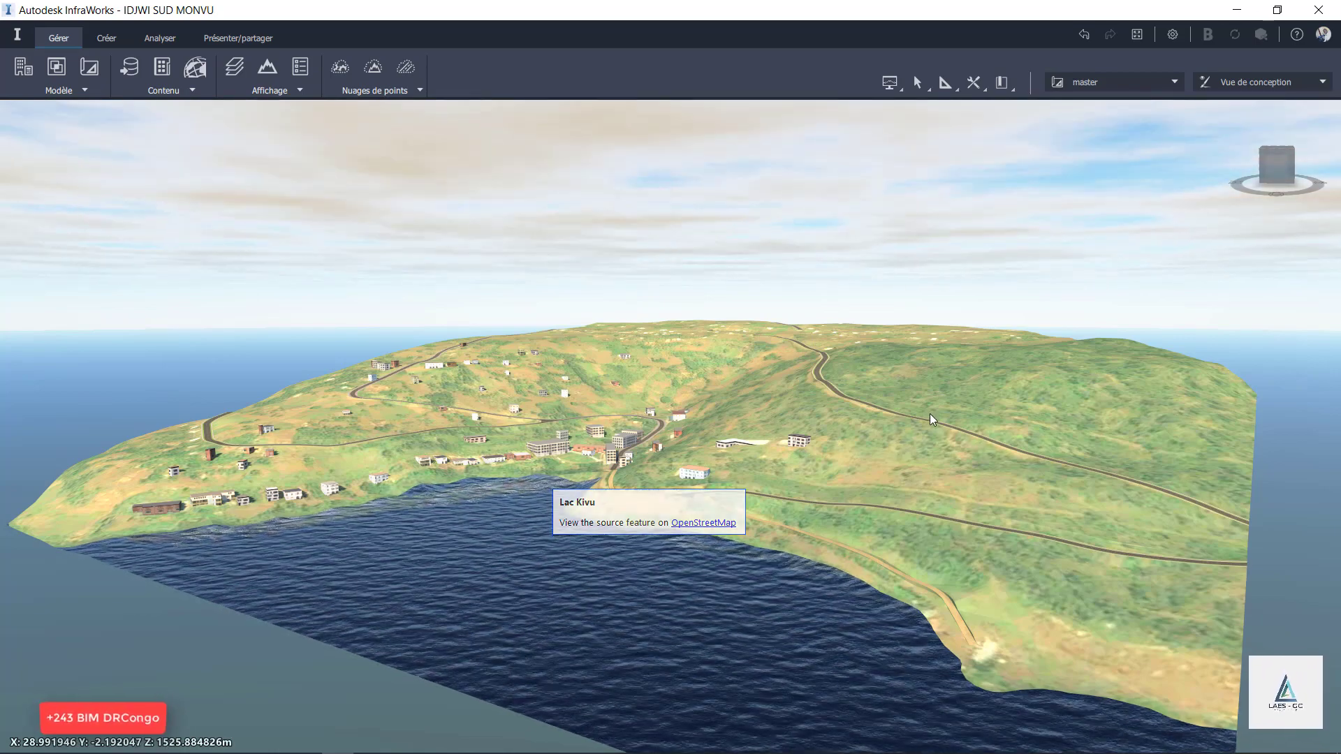
Switch to Google Earth Pro and fly to the PORT MONVU-BULUNDI AXE PROFIL path.
mouse_move(929, 414)
middle_down()
mouse_move(878, 501)
mouse_move(1025, 469)
mouse_move(954, 457)
mouse_move(924, 468)
mouse_move(906, 425)
middle_up()
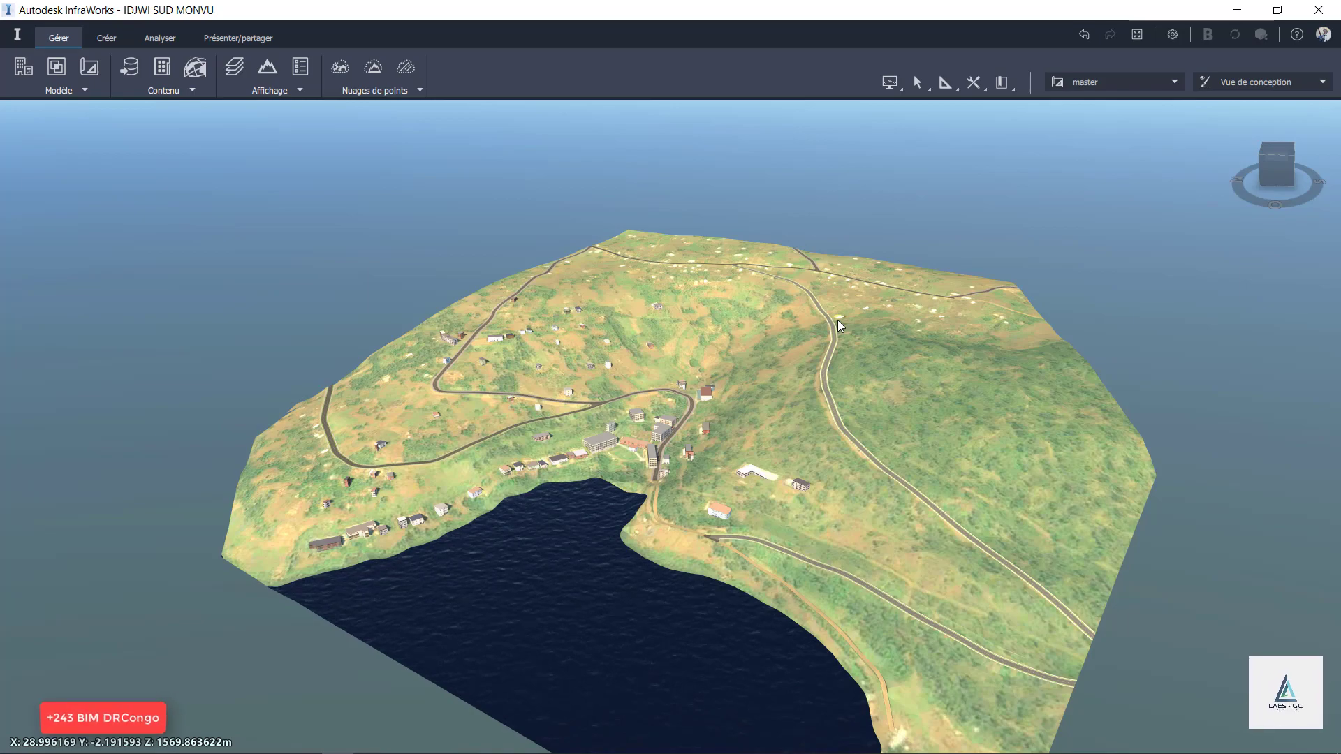
key(alt+Tab)
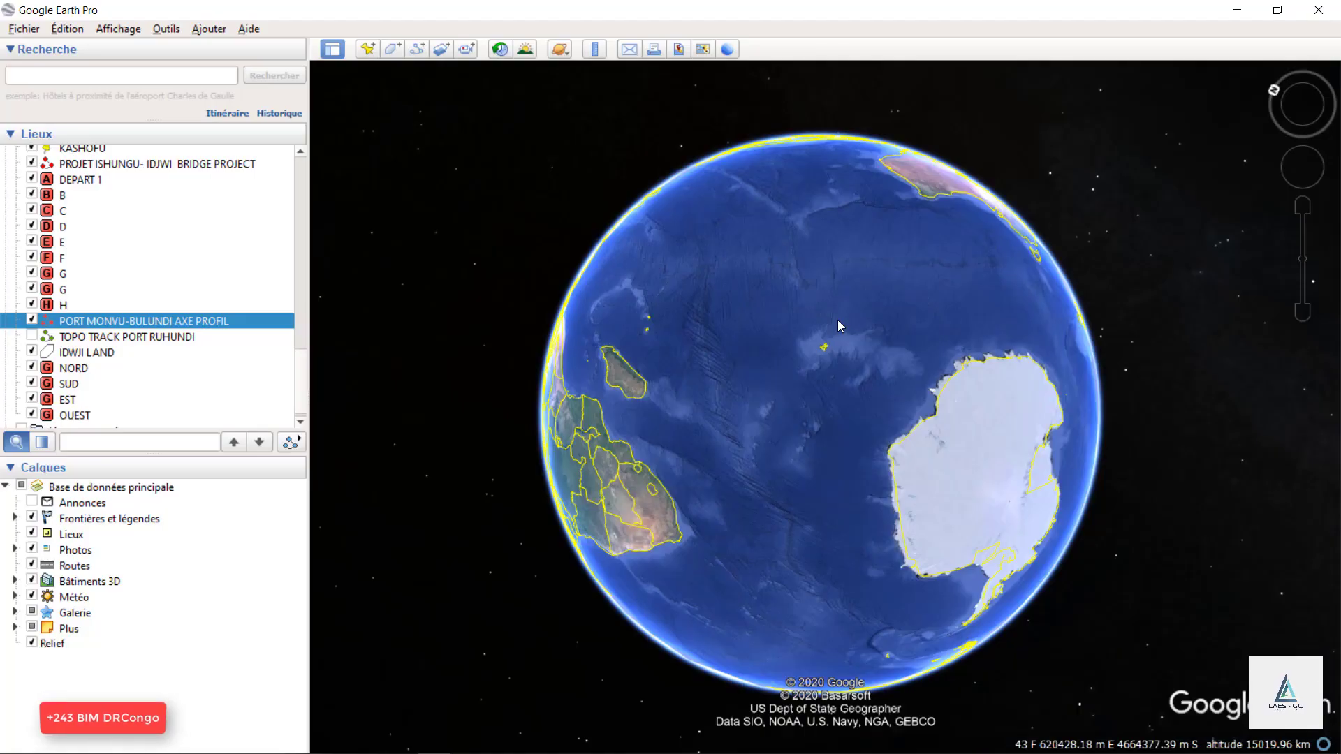
double_click(104, 323)
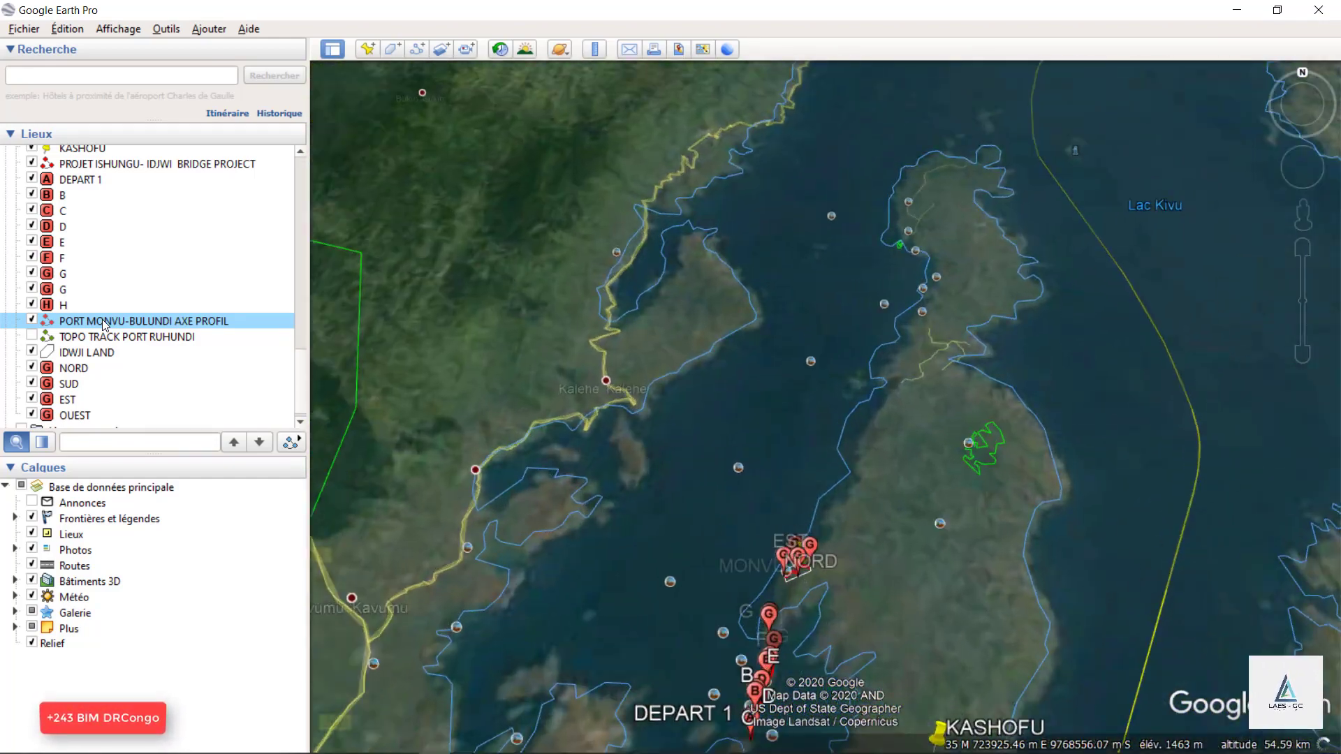
Examine where the Monvu site lies on the island in Lac Kivu, from the DEPART 1 route to the island's northern end.
scroll(712, 213, down, 5)
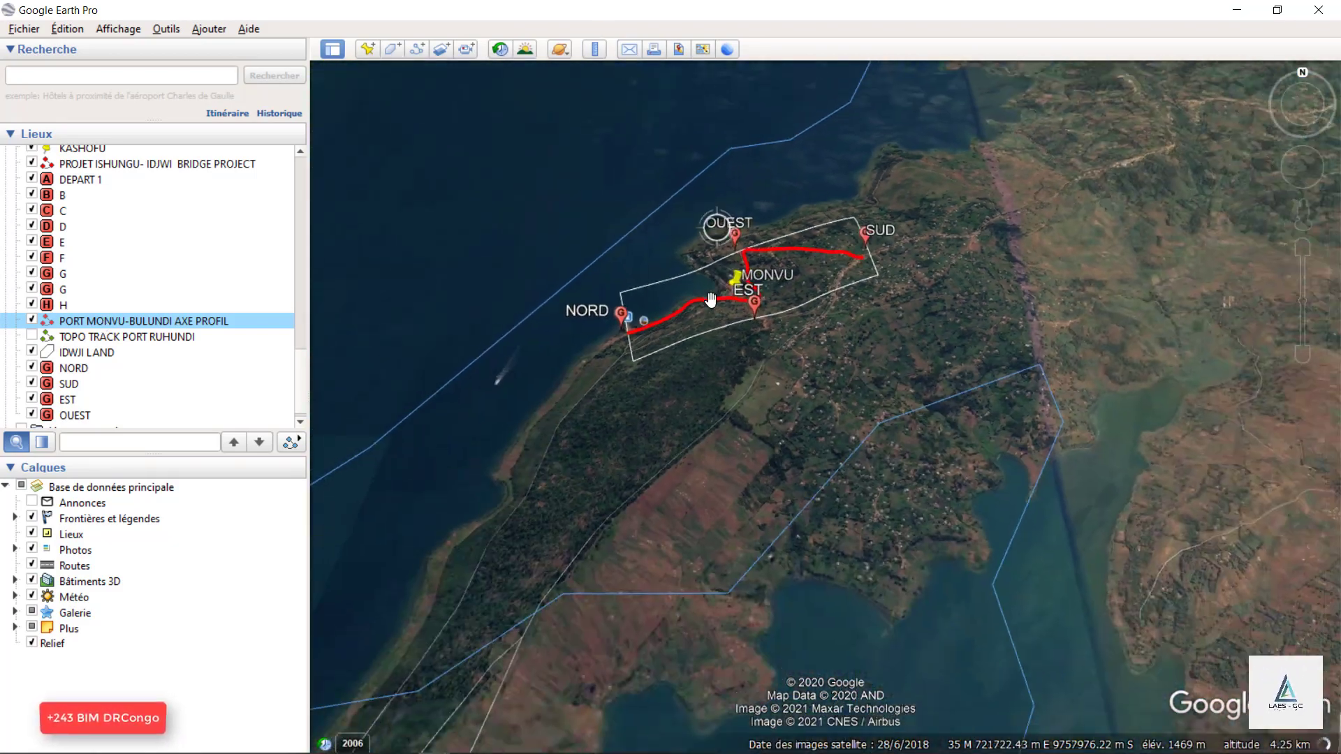
scroll(645, 592, down, 3)
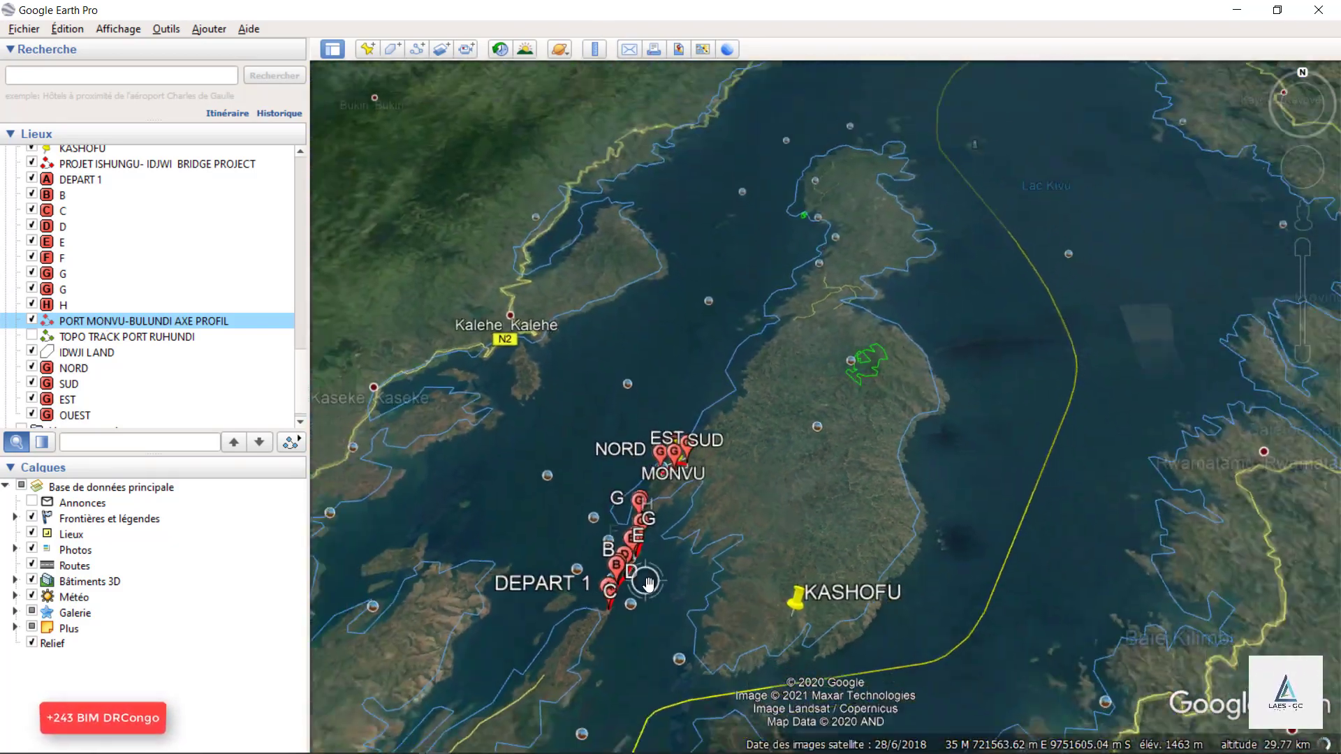
scroll(912, 248, down, 2)
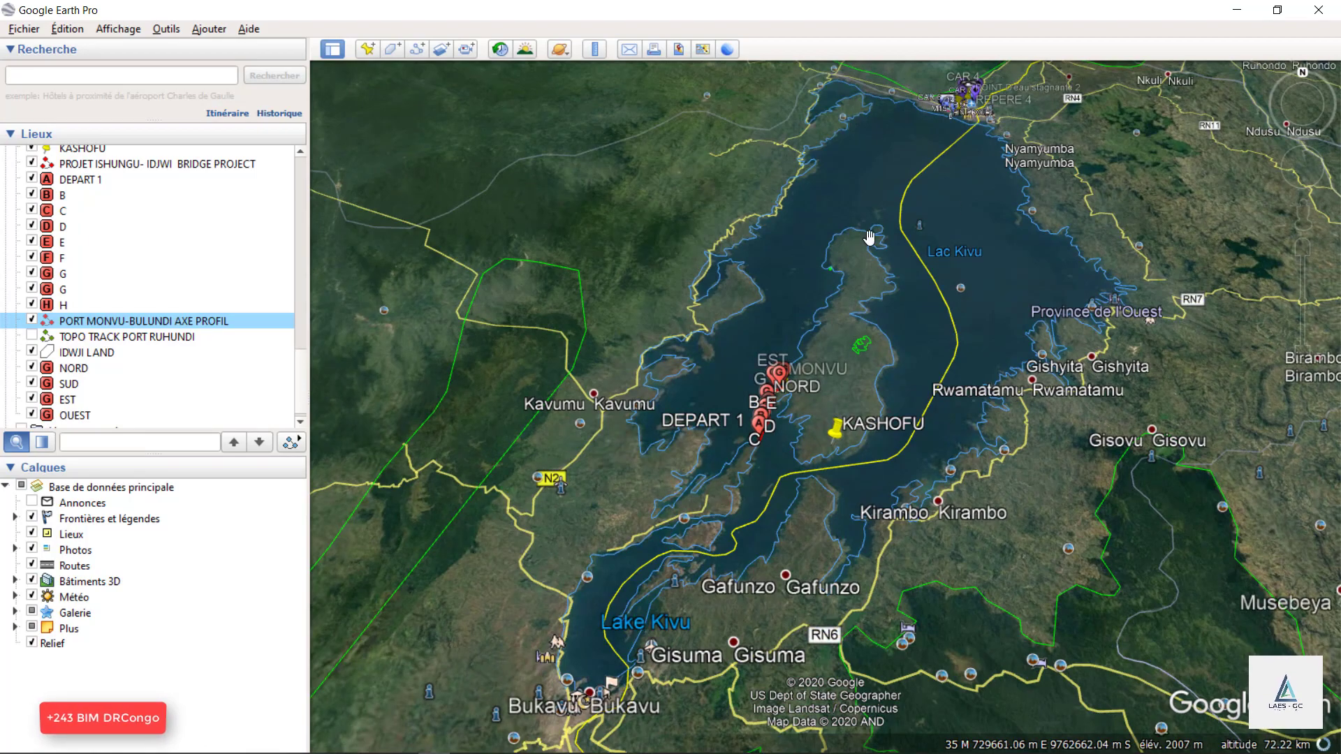
scroll(811, 396, up, 3)
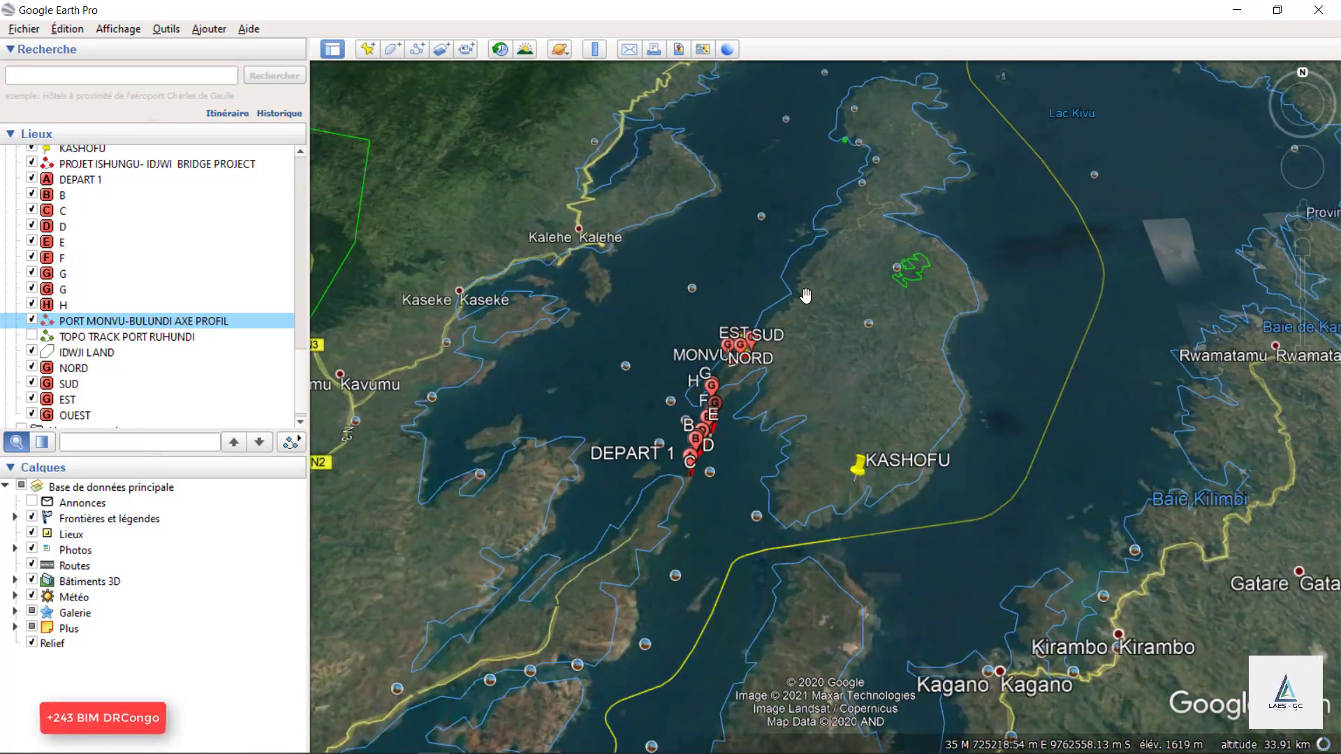
scroll(805, 295, up, 3)
scroll(841, 521, up, 2)
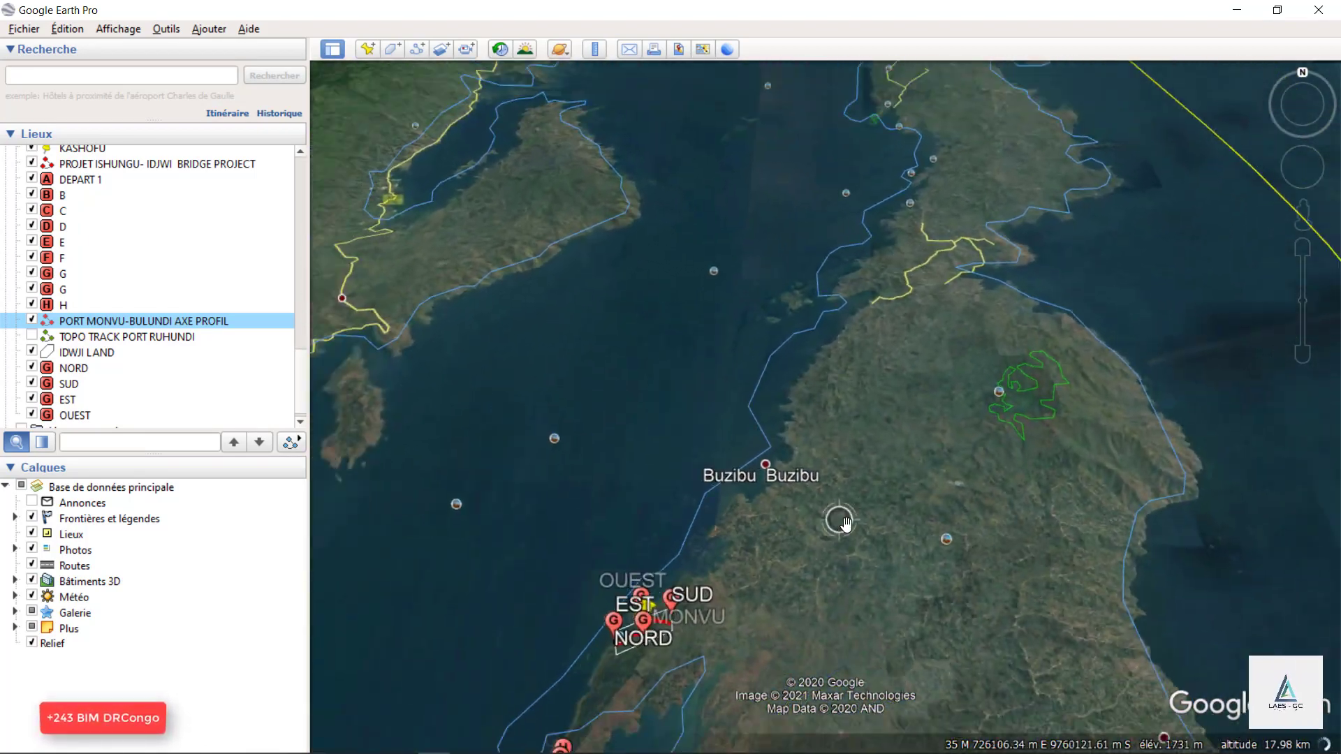
scroll(843, 521, down, 1)
scroll(951, 137, up, 2)
scroll(900, 167, up, 2)
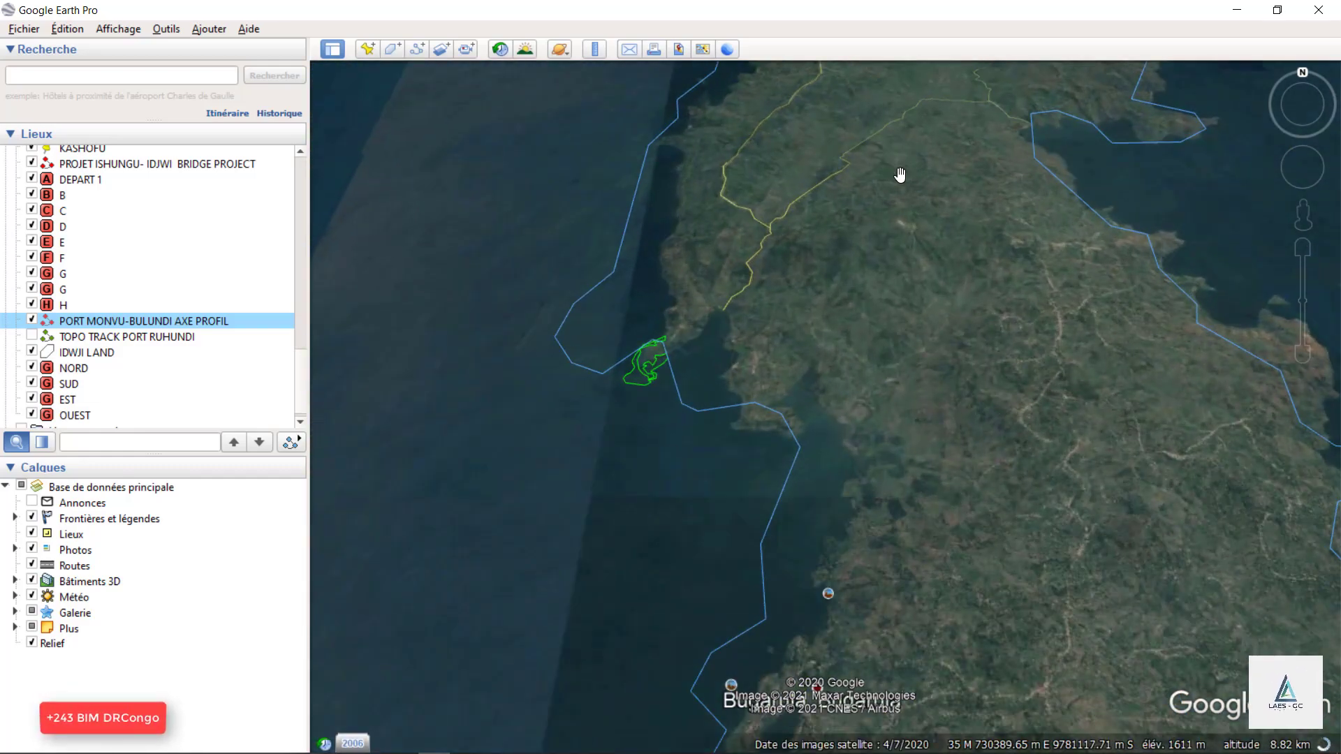
scroll(900, 174, down, 4)
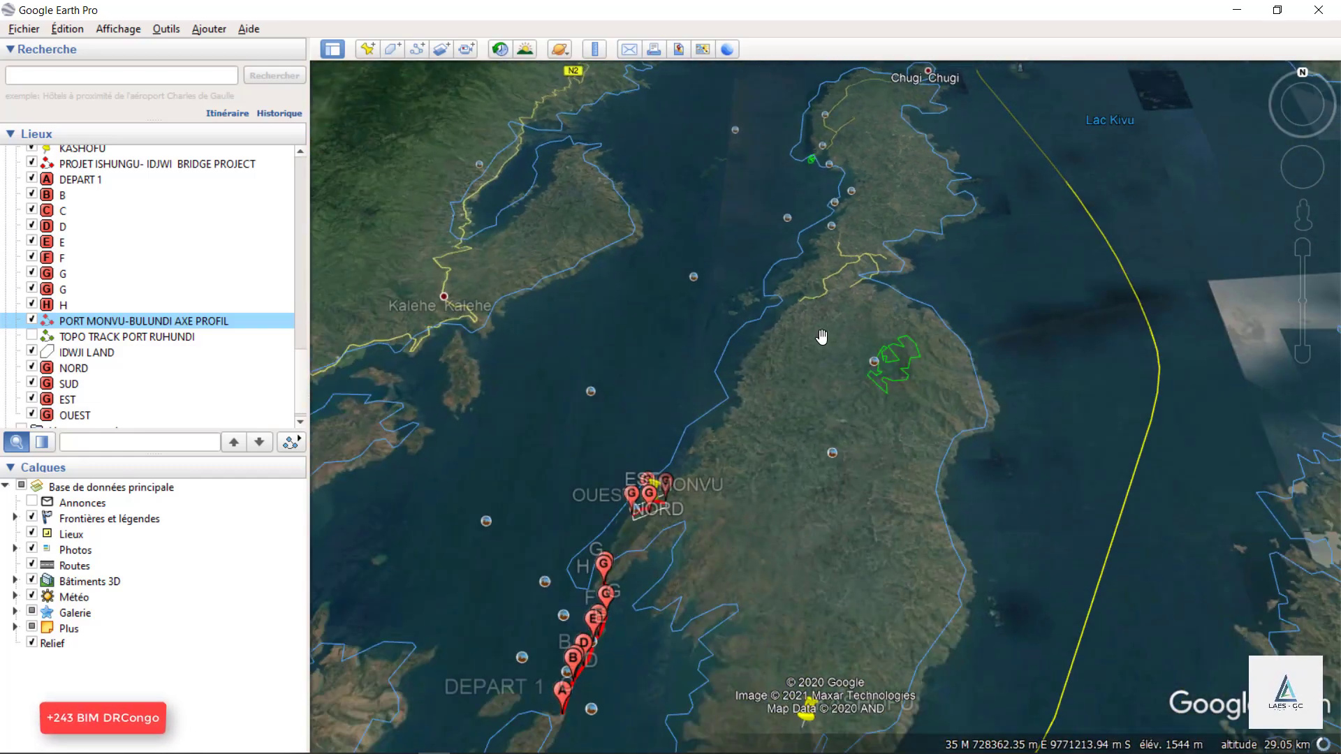
scroll(904, 220, down, 2)
scroll(733, 494, up, 2)
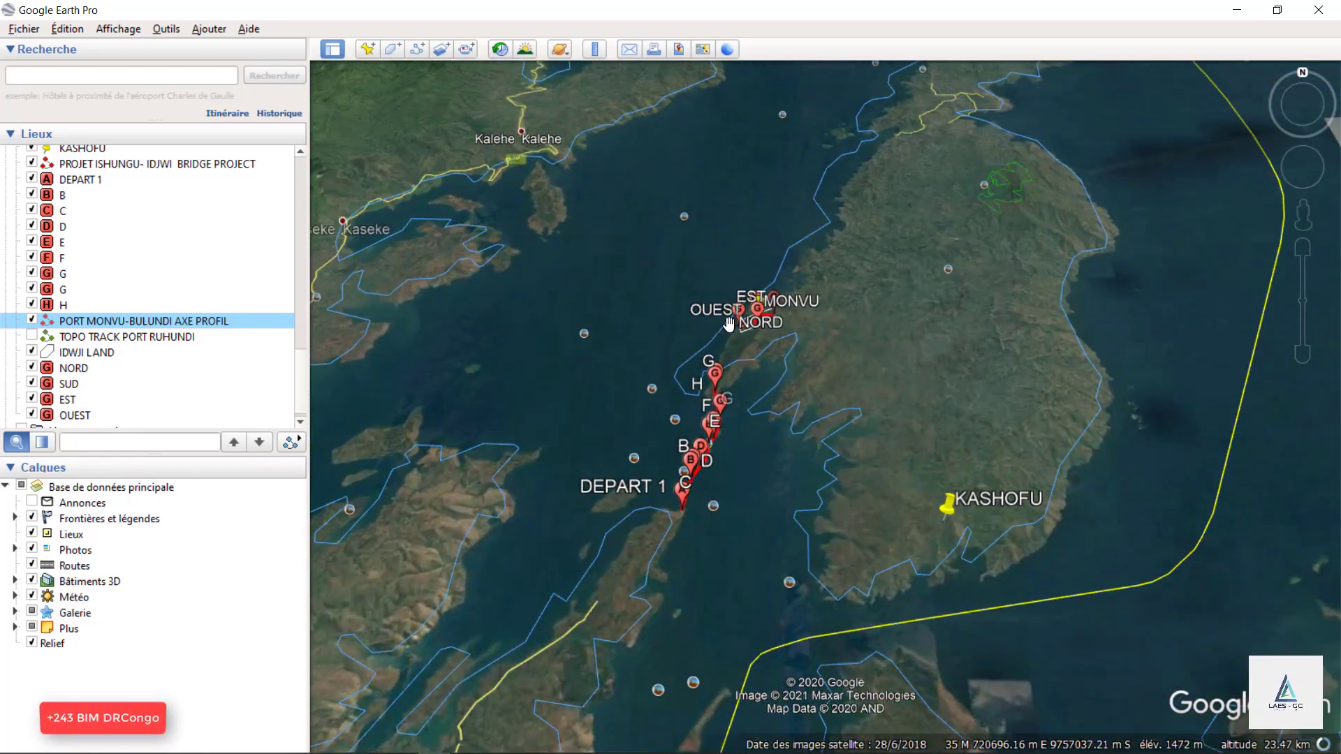
scroll(728, 323, up, 3)
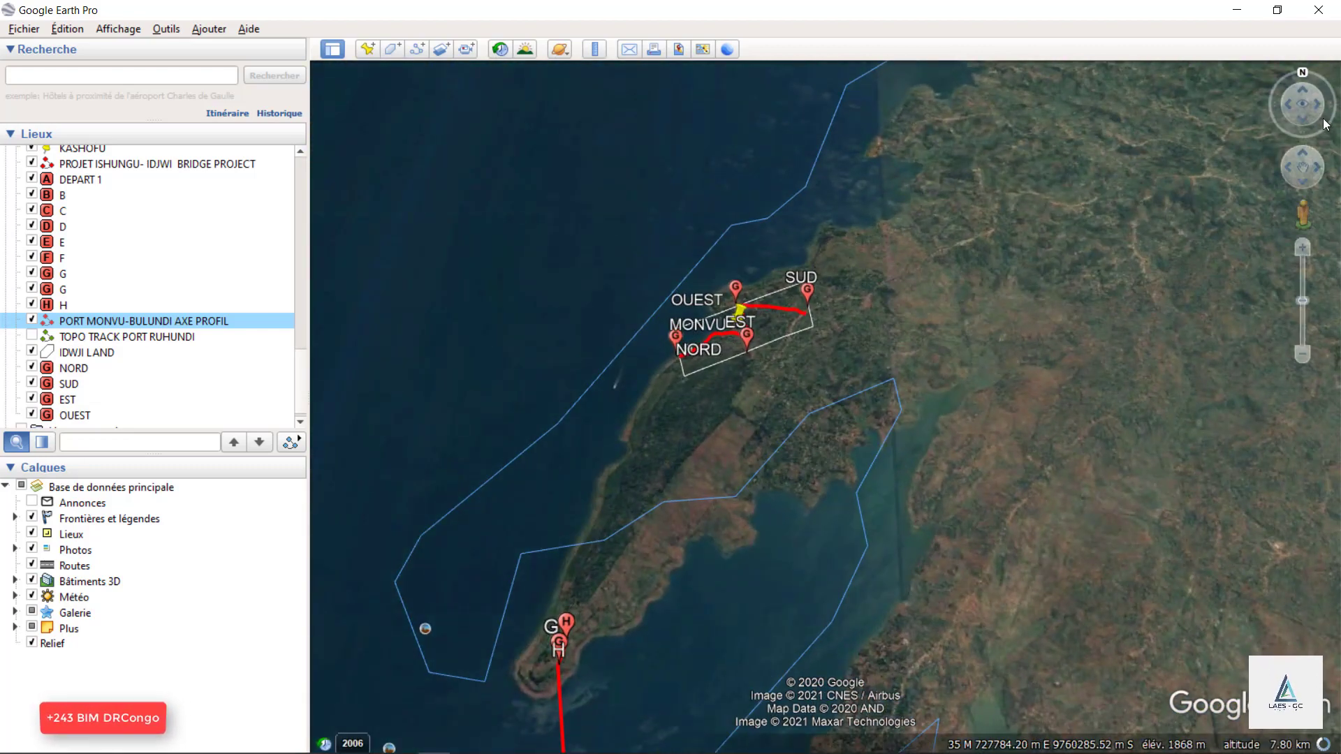
Examine the red Port Monvu-Bulundi axis along the shoreline between the NORD, MONVU and OUEST markers, from a rotated viewpoint.
click(1319, 106)
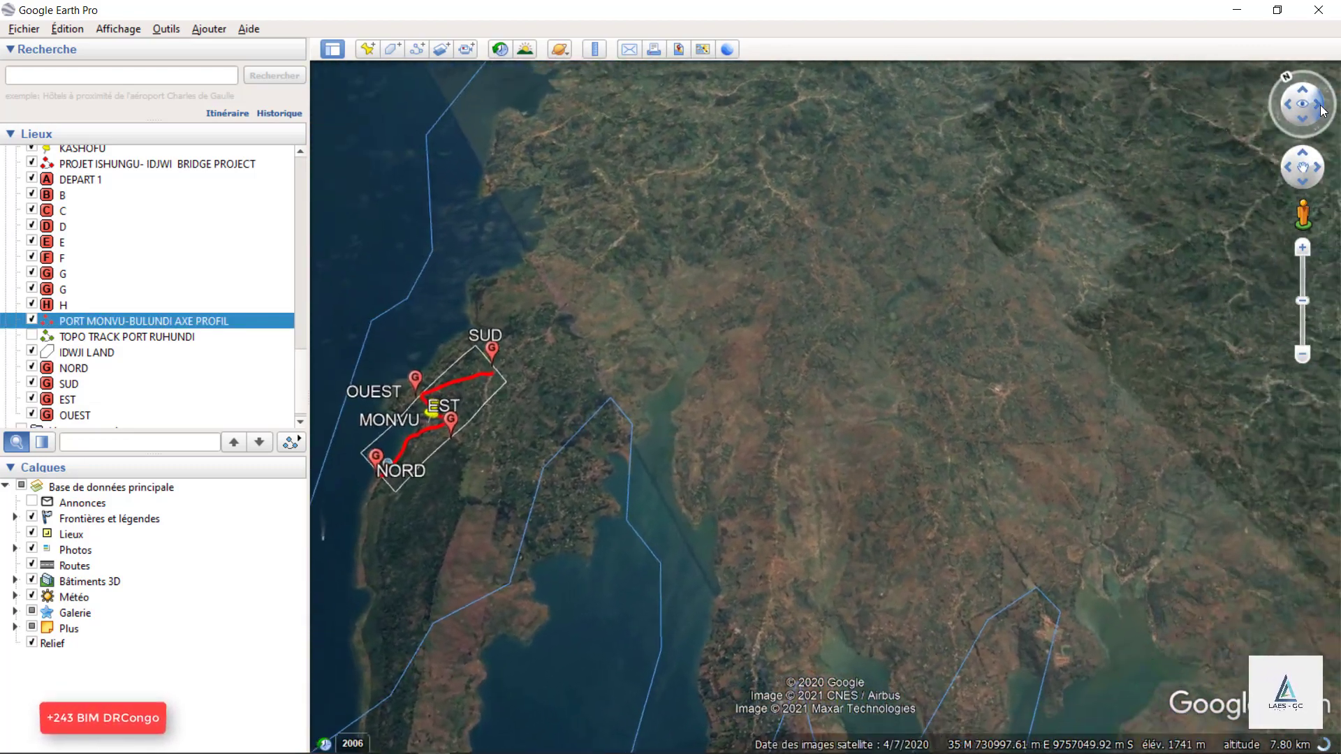
scroll(1147, 114, down, 2)
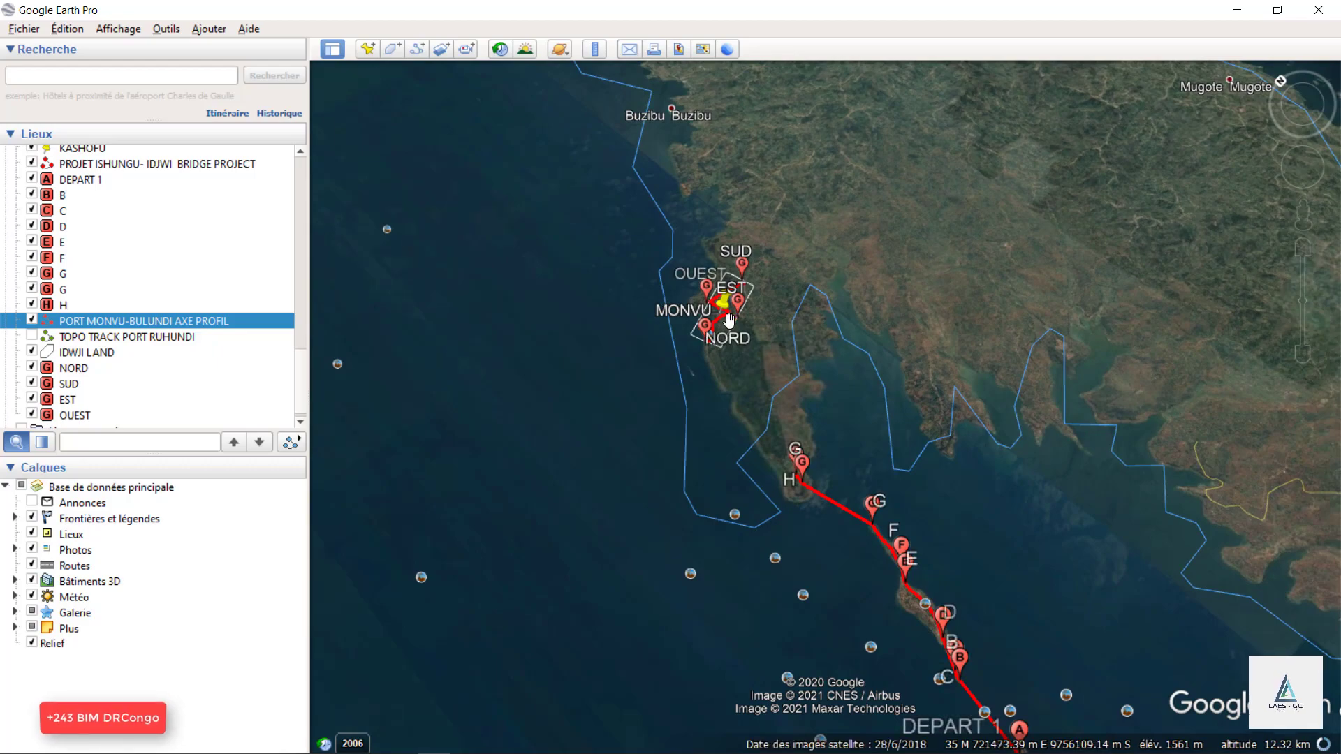
scroll(729, 321, up, 3)
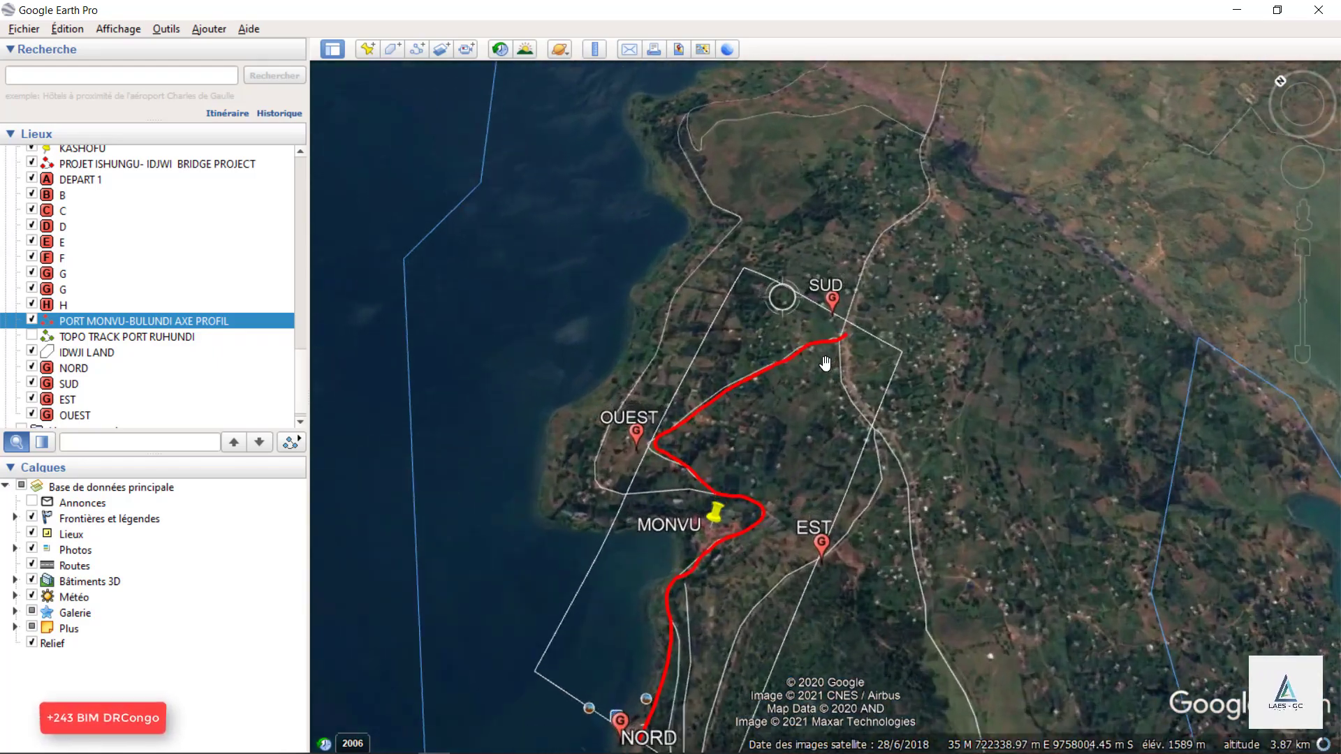
scroll(803, 210, down, 3)
scroll(696, 719, up, 3)
scroll(748, 398, up, 1)
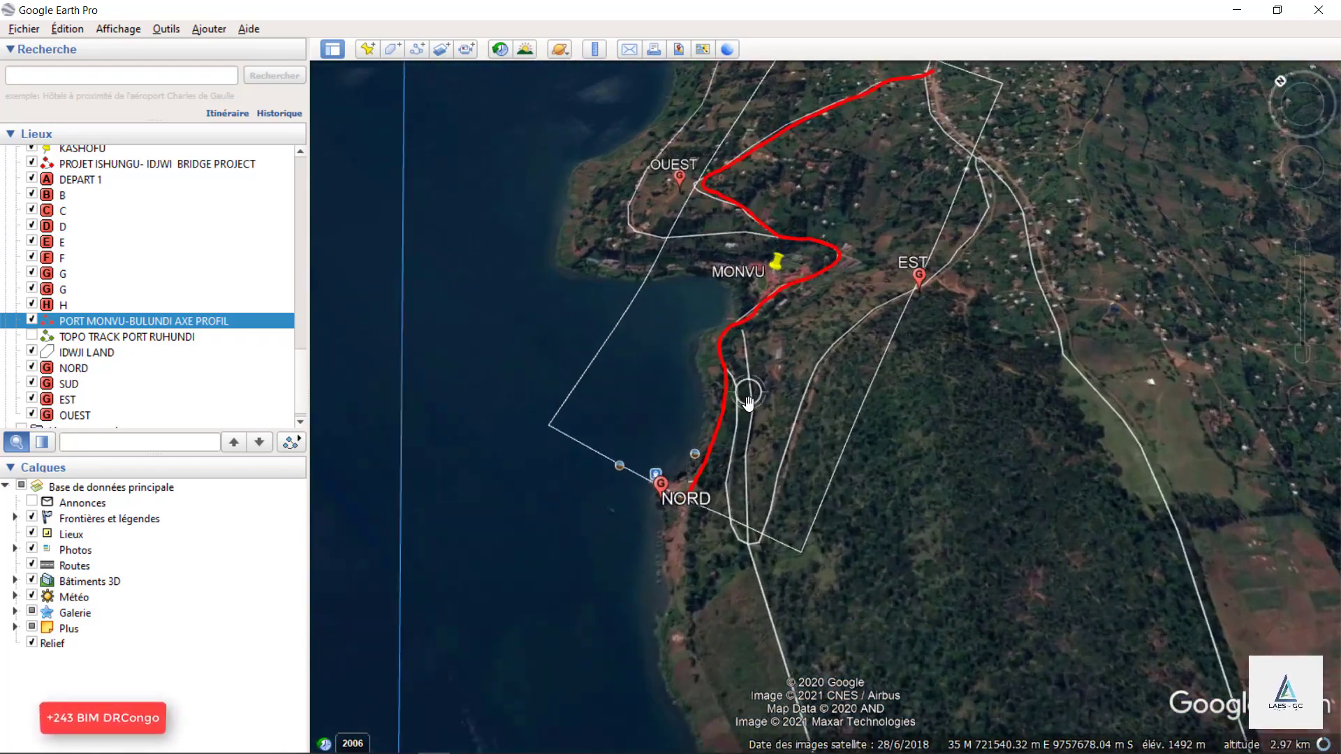
scroll(749, 404, down, 2)
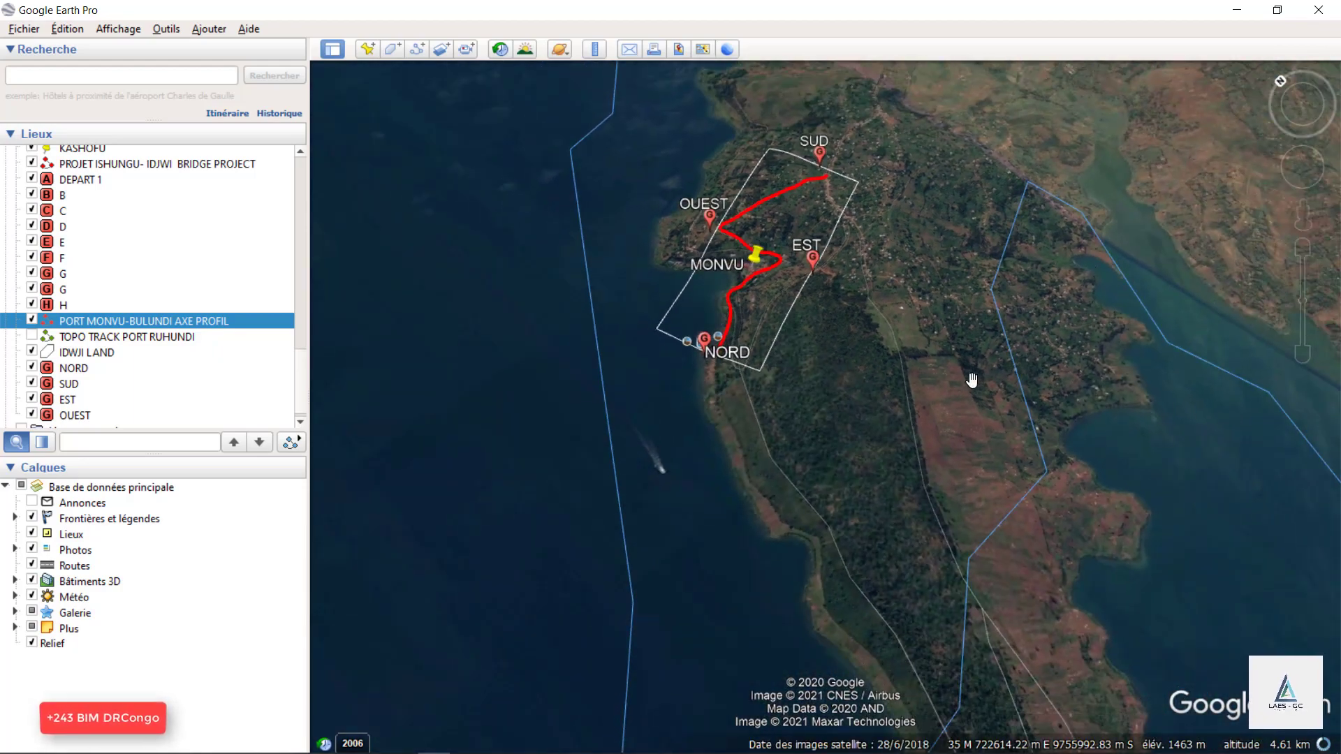
scroll(610, 362, up, 3)
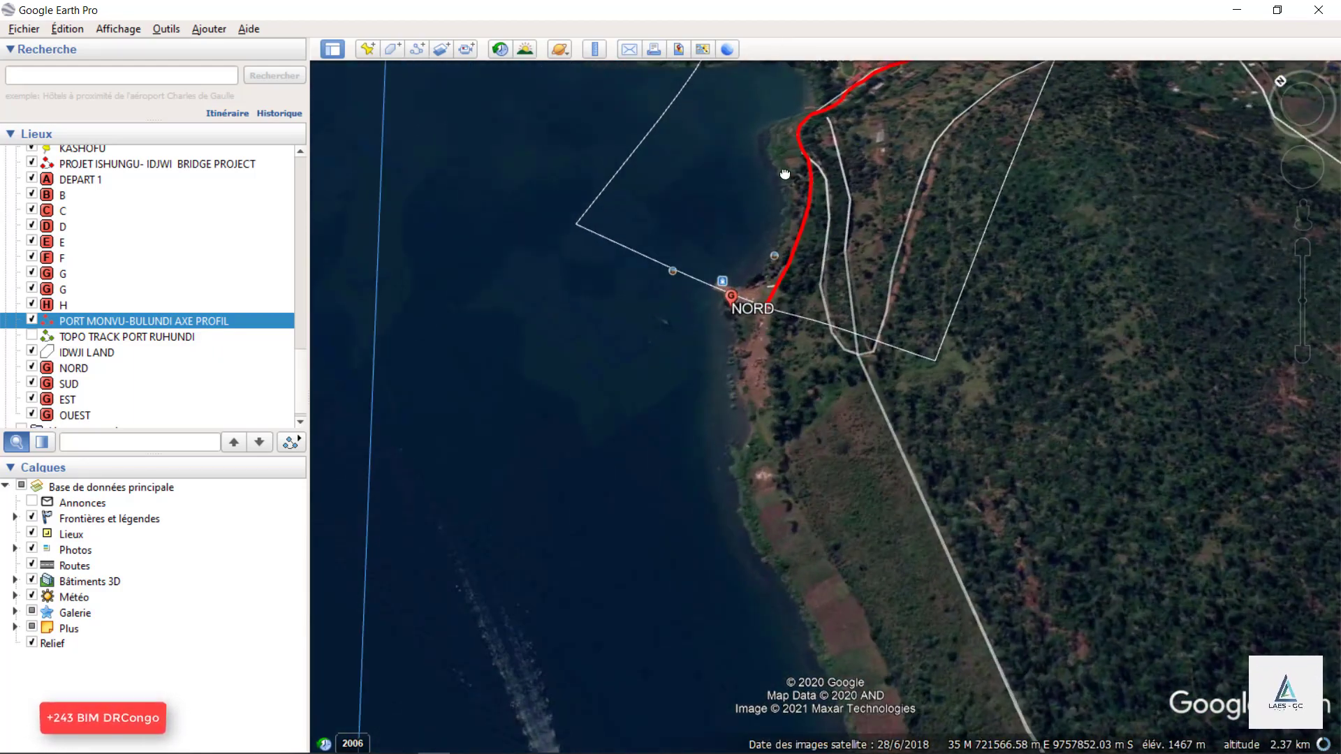
drag(785, 173, 885, 398)
scroll(907, 291, up, 1)
scroll(764, 433, down, 1)
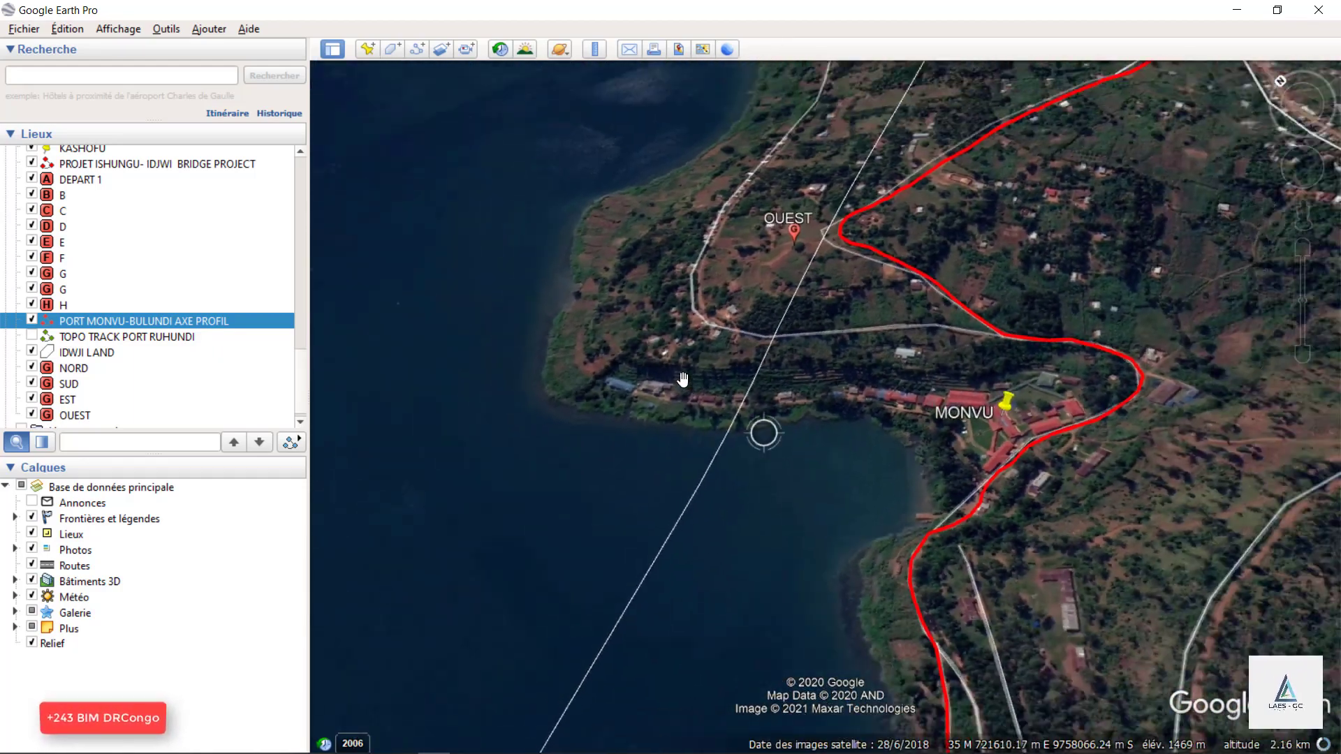
Inspect the project rectangle marked by NORD, SUD, EST and OUEST and the route of the red axis inside it.
click(1314, 105)
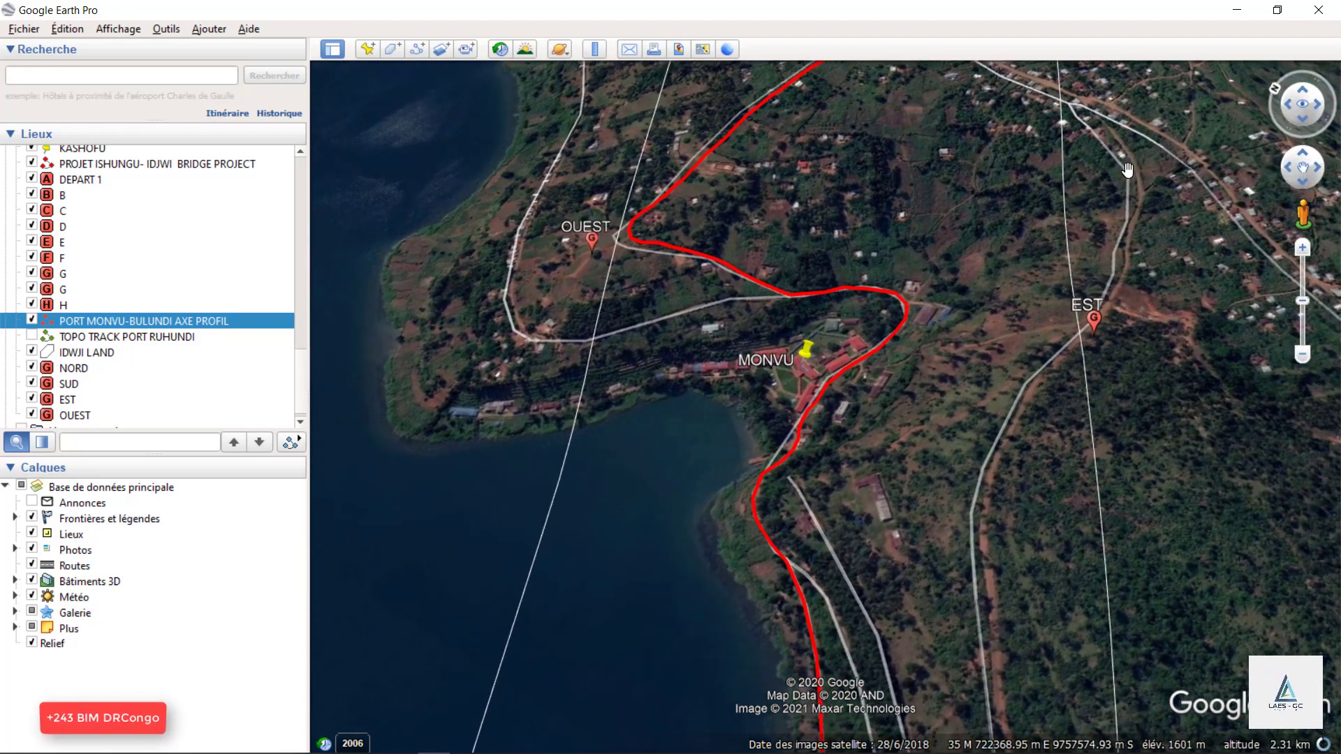
scroll(1128, 170, down, 2)
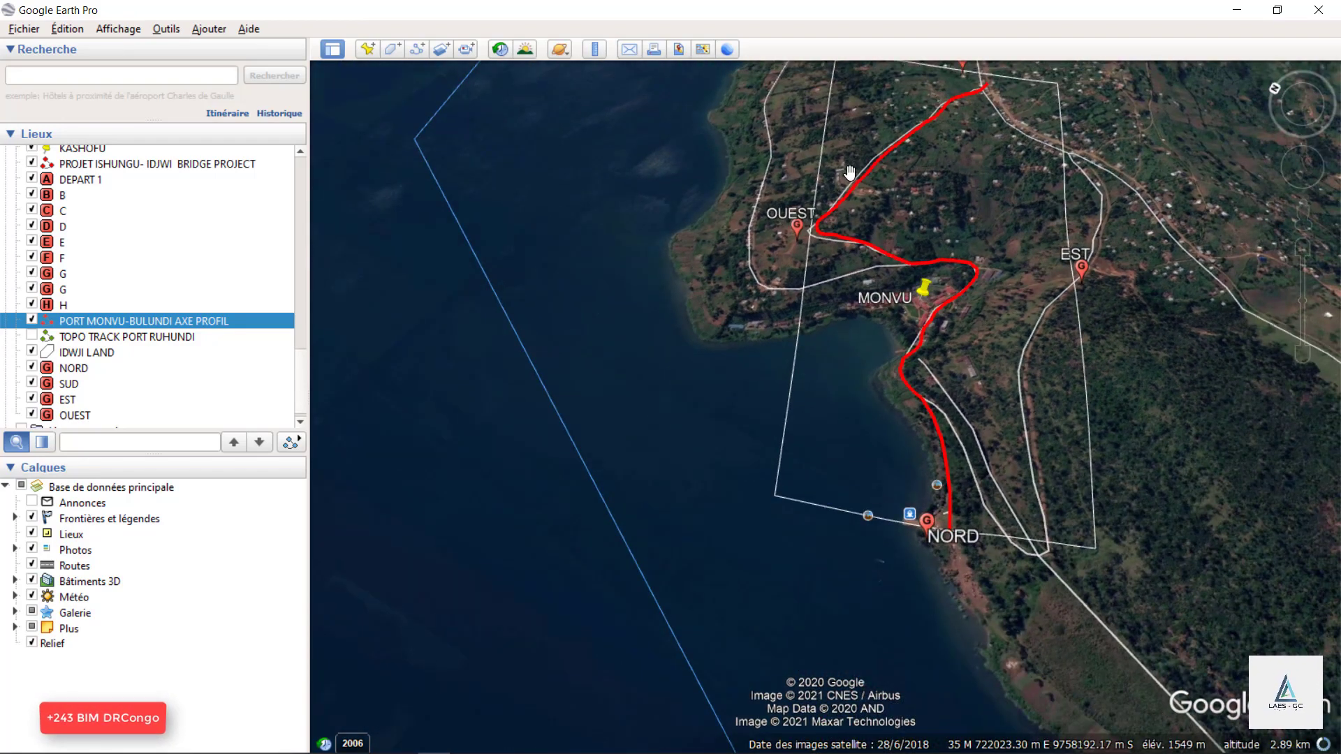
scroll(879, 231, up, 1)
scroll(1032, 284, up, 1)
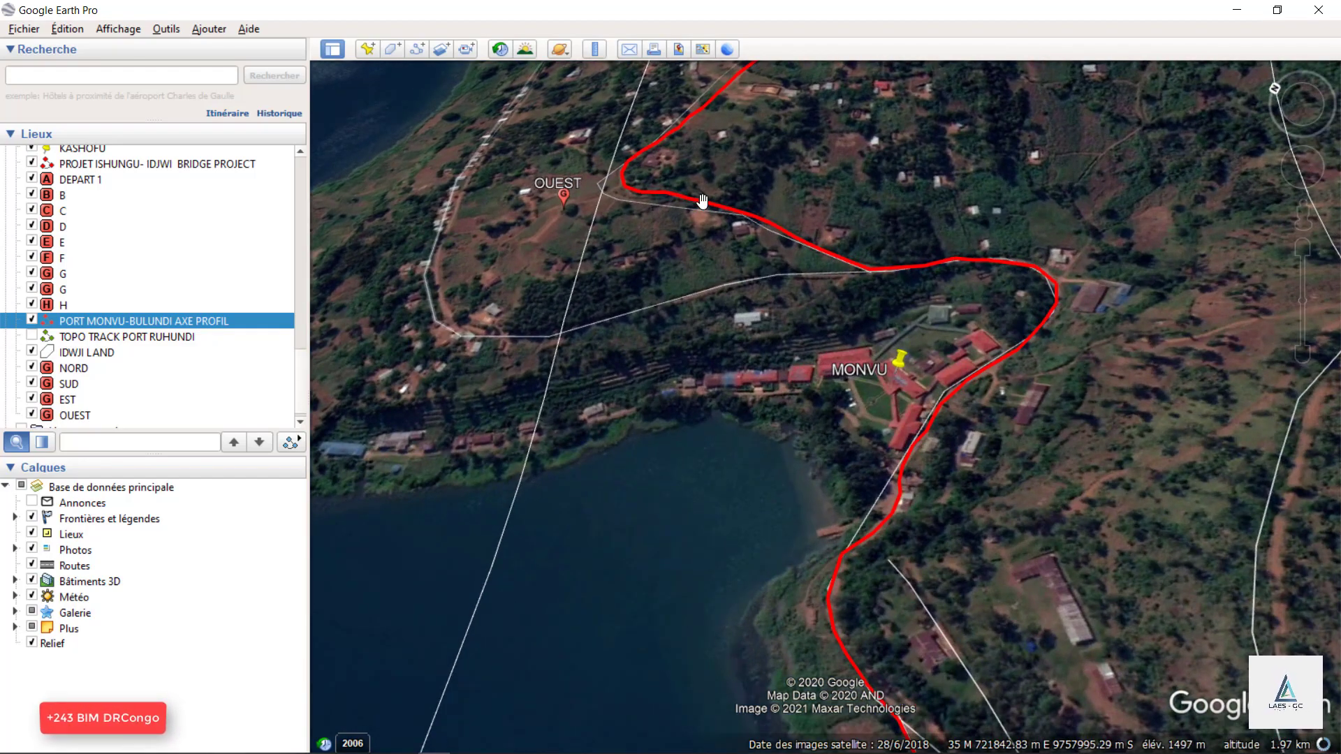
scroll(679, 169, down, 2)
scroll(723, 400, up, 1)
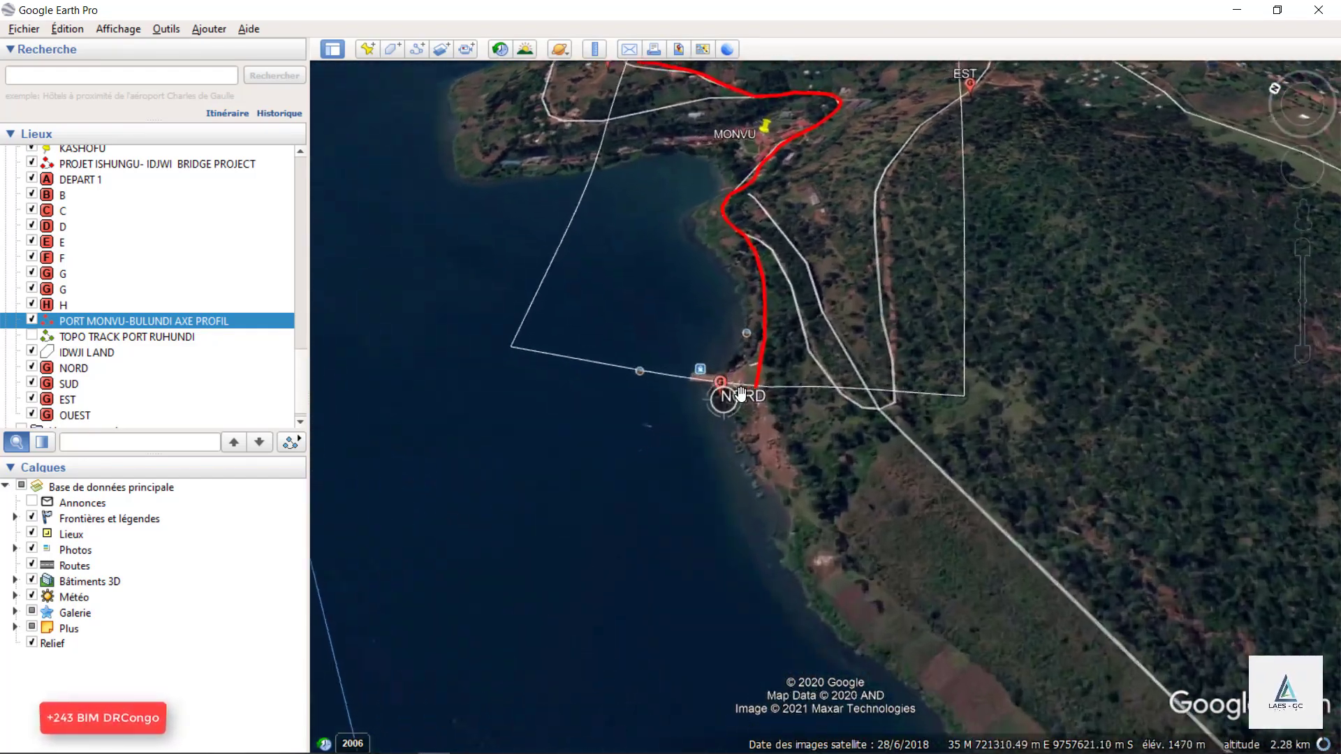
scroll(787, 494, down, 2)
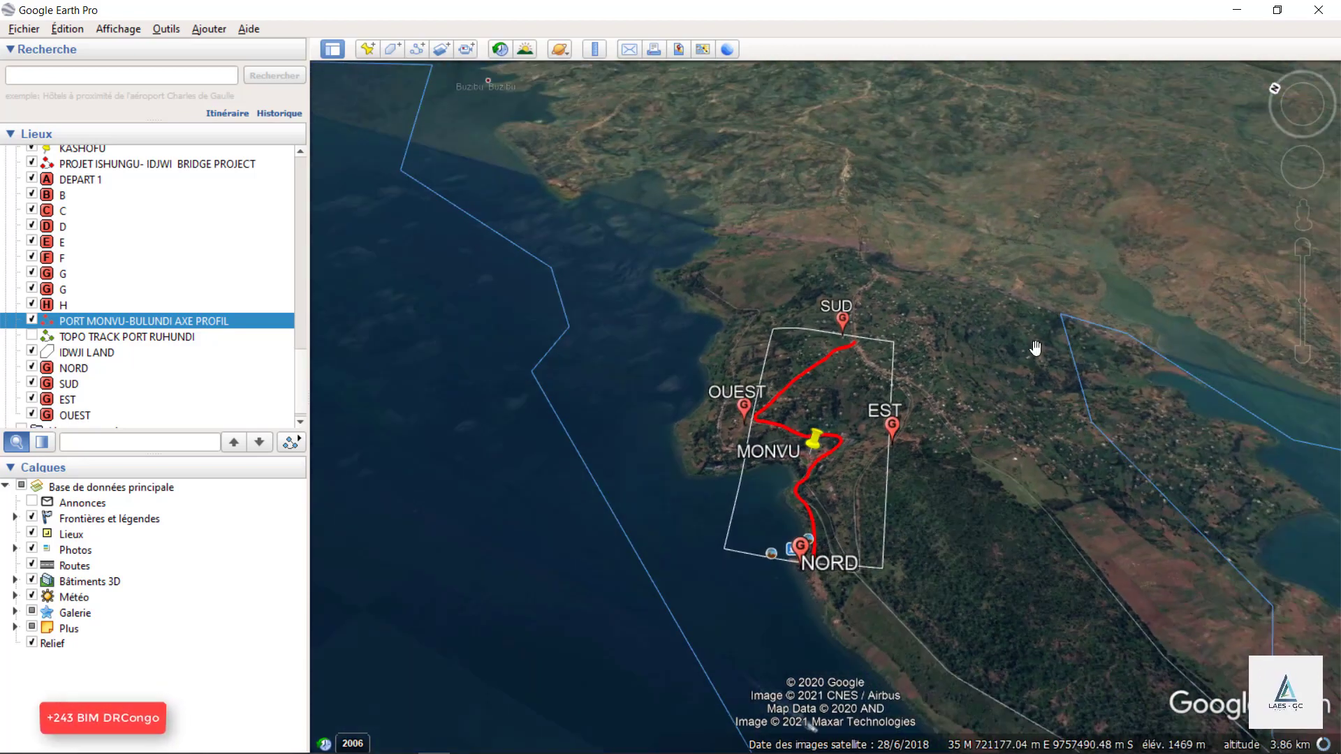
scroll(810, 443, up, 1)
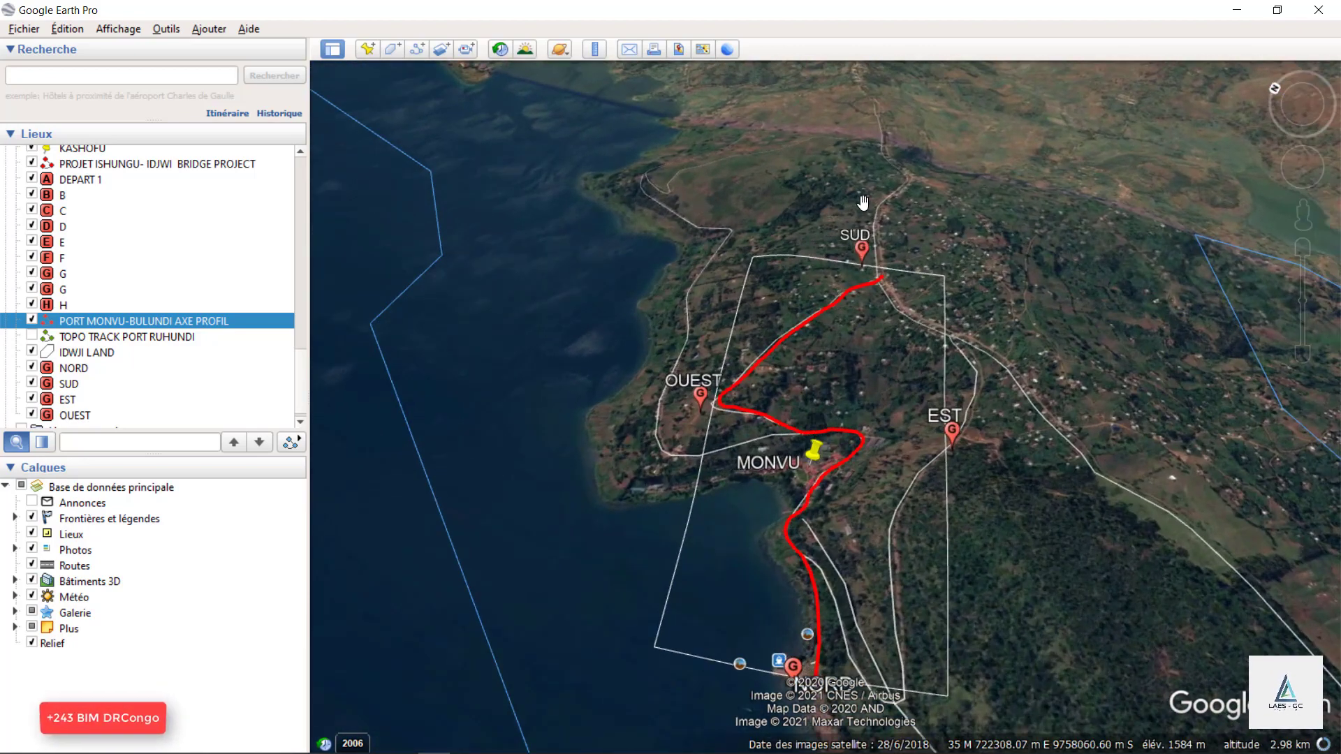
scroll(815, 359, up, 1)
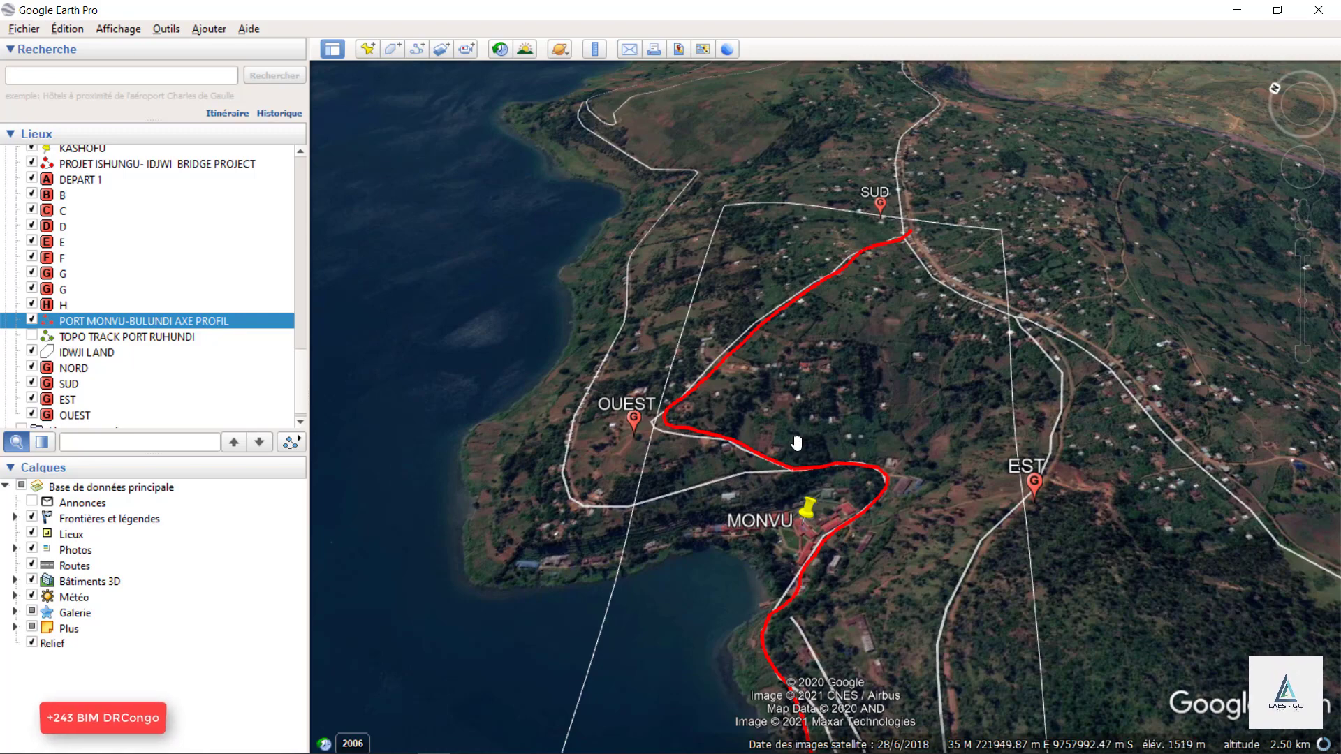
scroll(831, 381, down, 2)
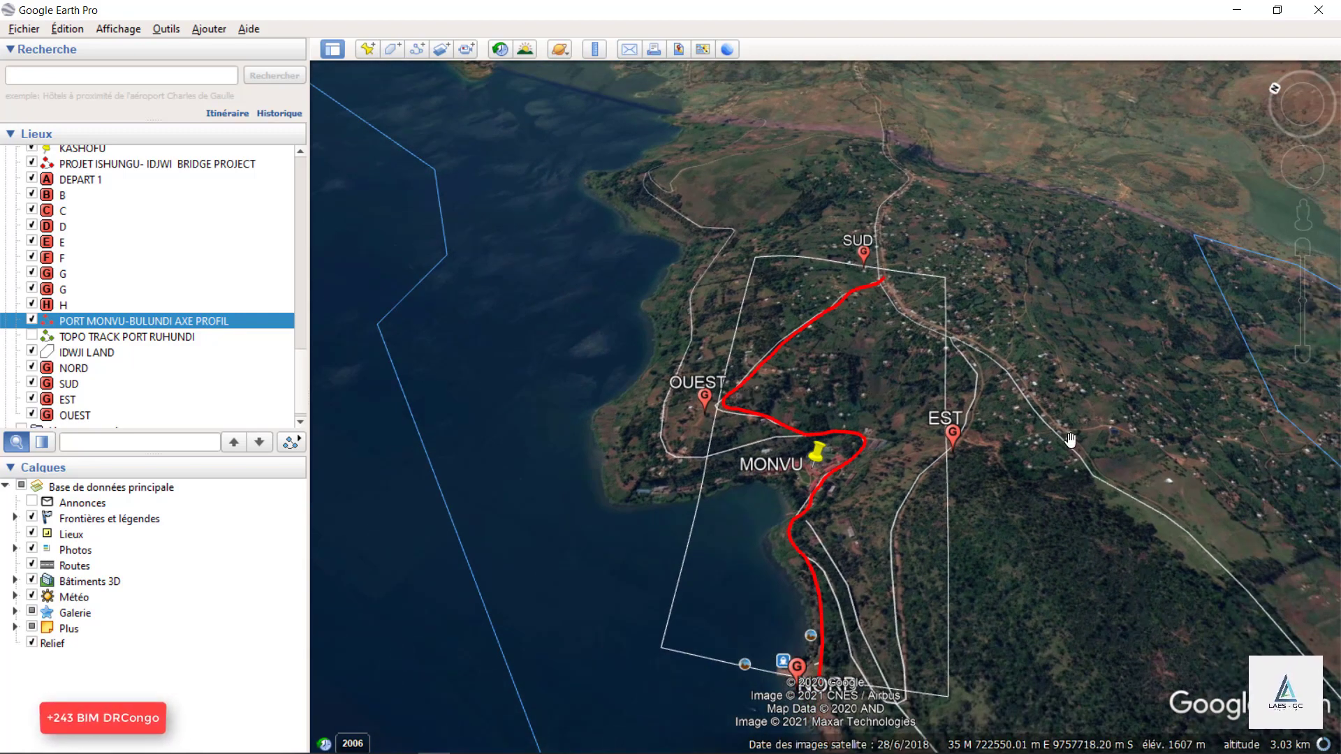
Examine the upper part of the red axis near SUD, the surrounding roads and settlements, and the buildings around MONVU.
scroll(899, 282, up, 2)
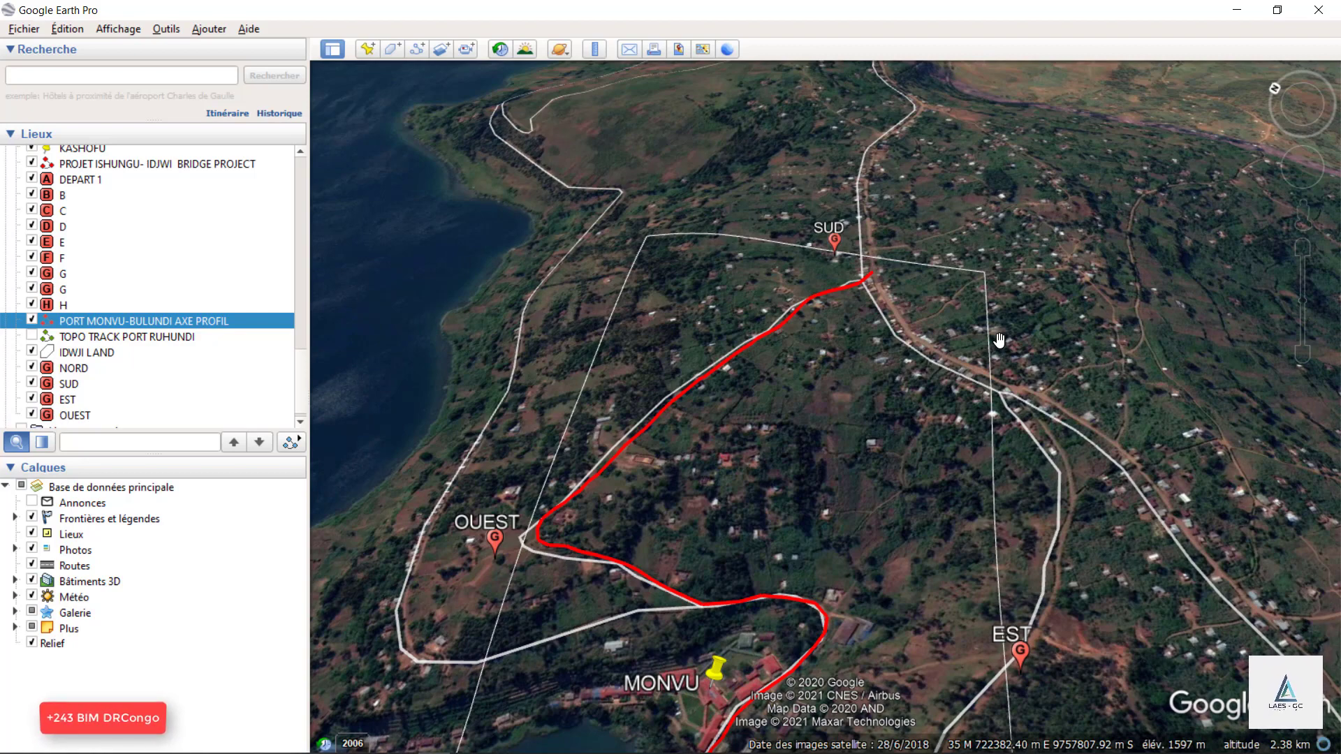
scroll(943, 233, down, 3)
scroll(751, 380, up, 3)
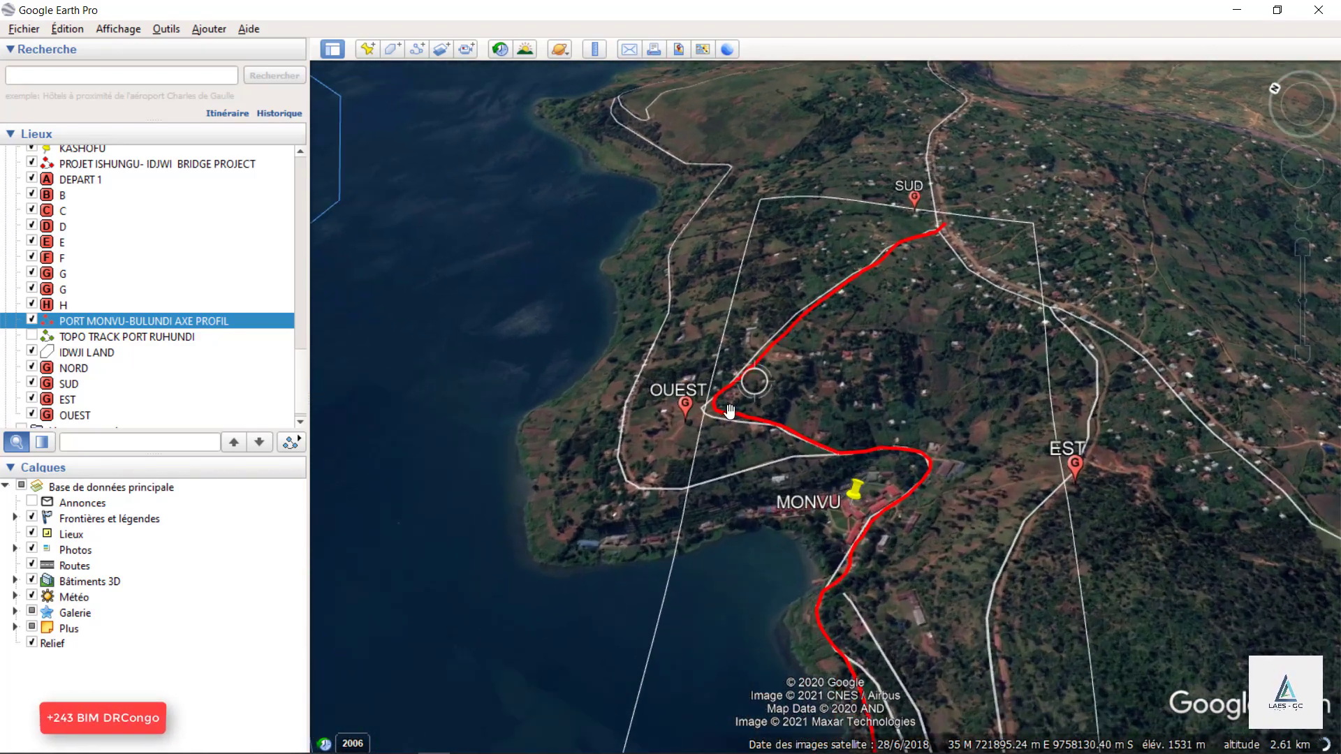
scroll(1054, 614, up, 2)
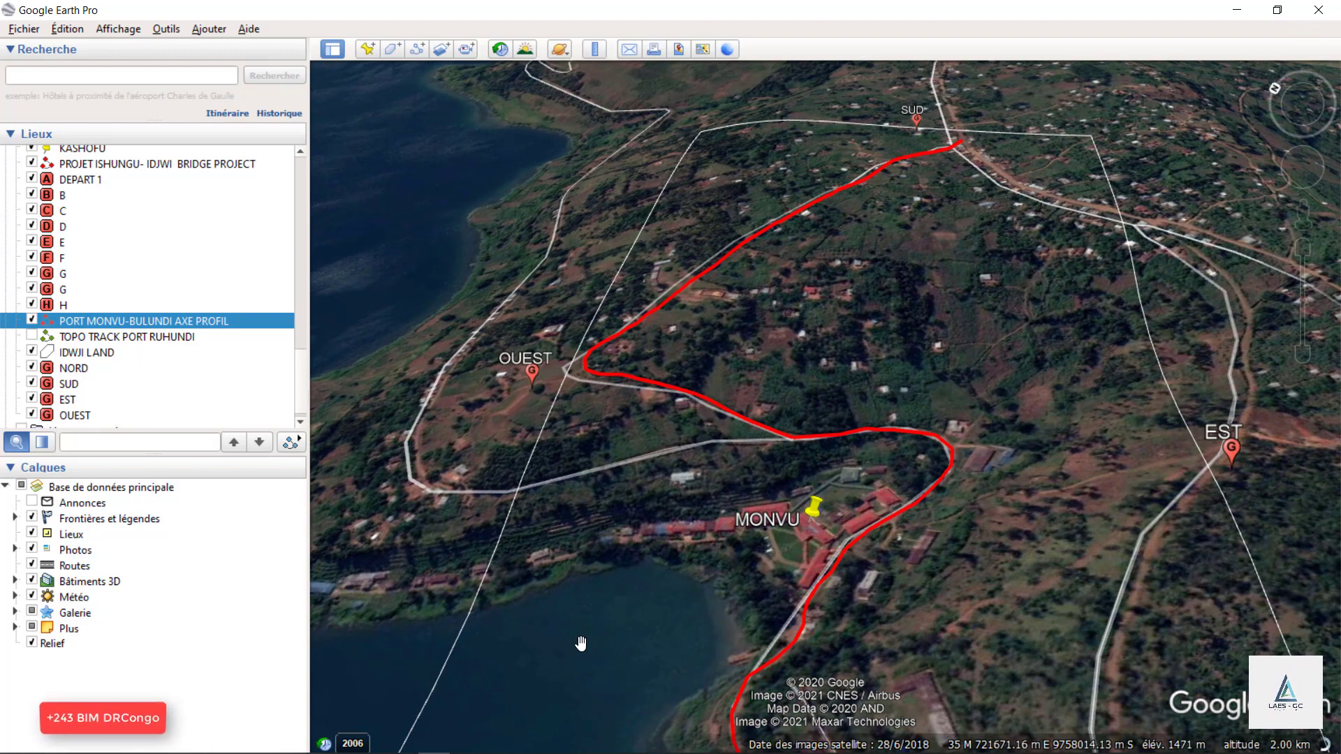
scroll(580, 643, down, 2)
scroll(831, 279, up, 2)
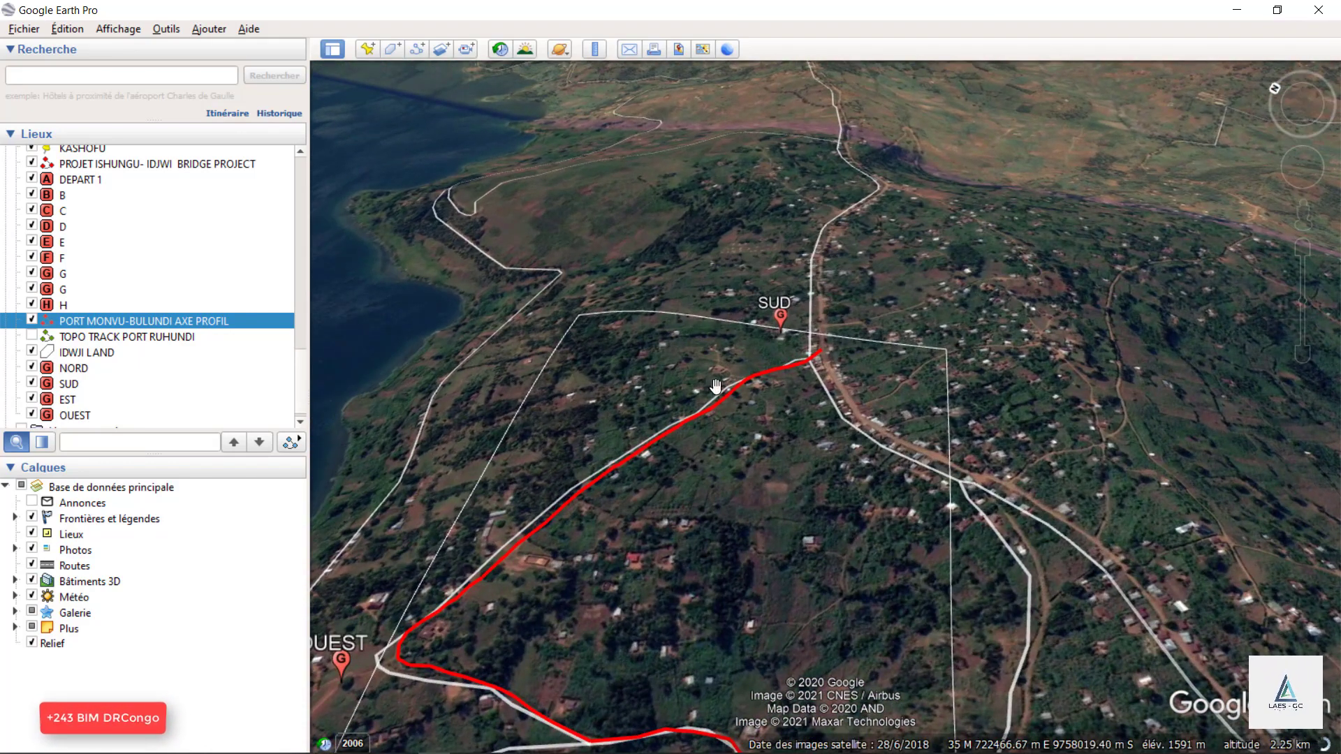
scroll(597, 223, down, 2)
scroll(857, 308, up, 3)
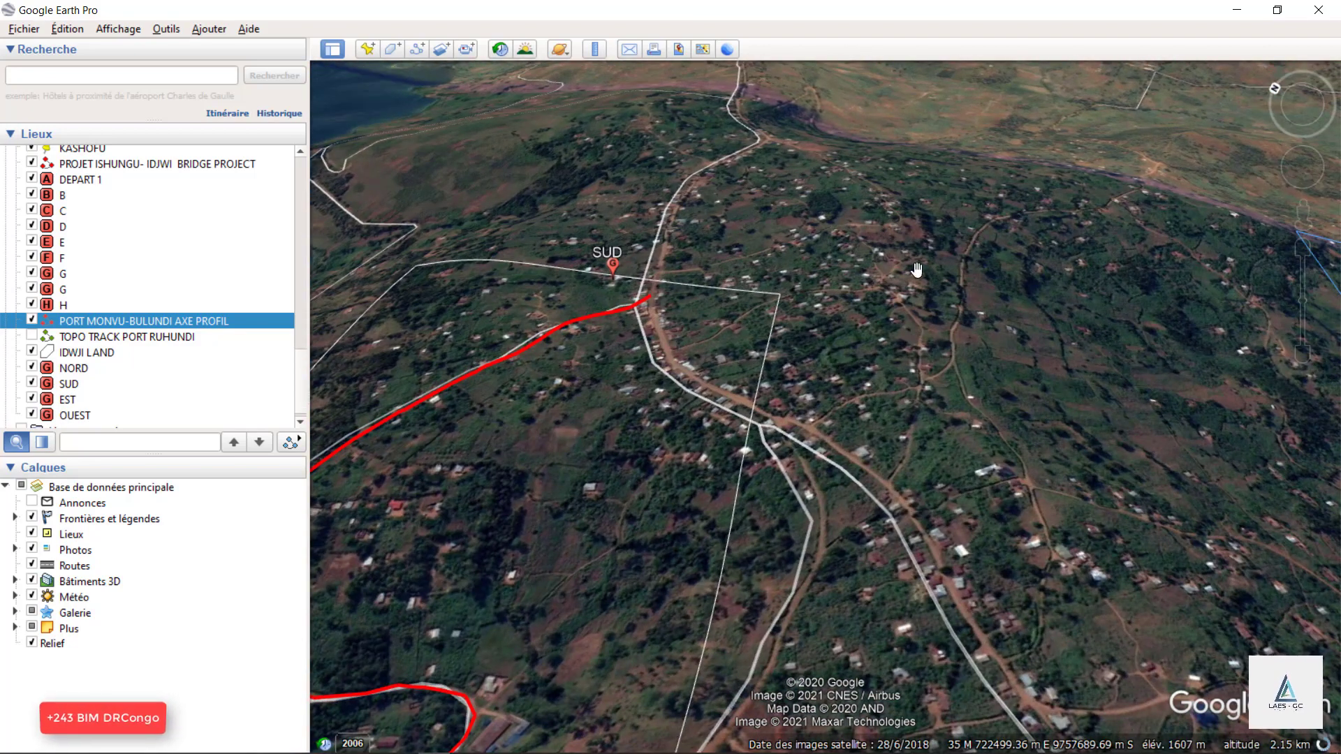
scroll(924, 288, down, 3)
scroll(915, 319, up, 2)
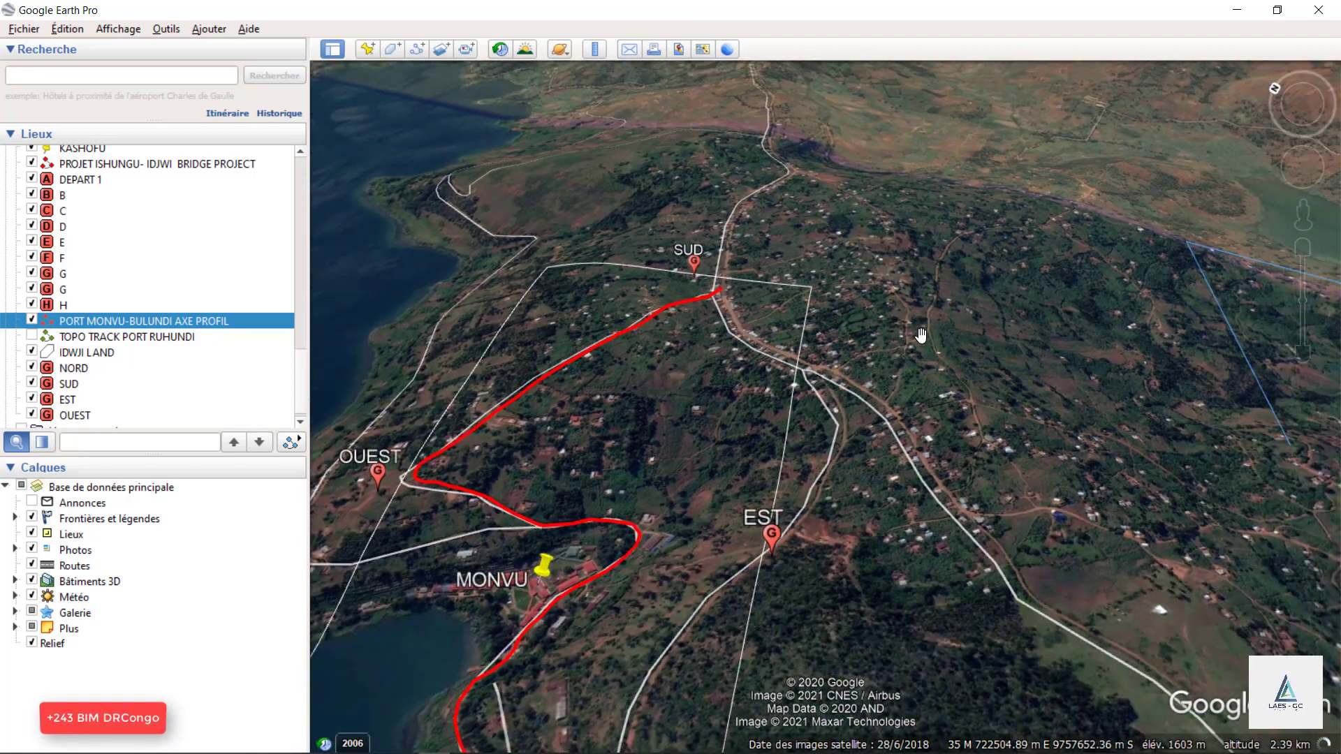
scroll(819, 447, down, 3)
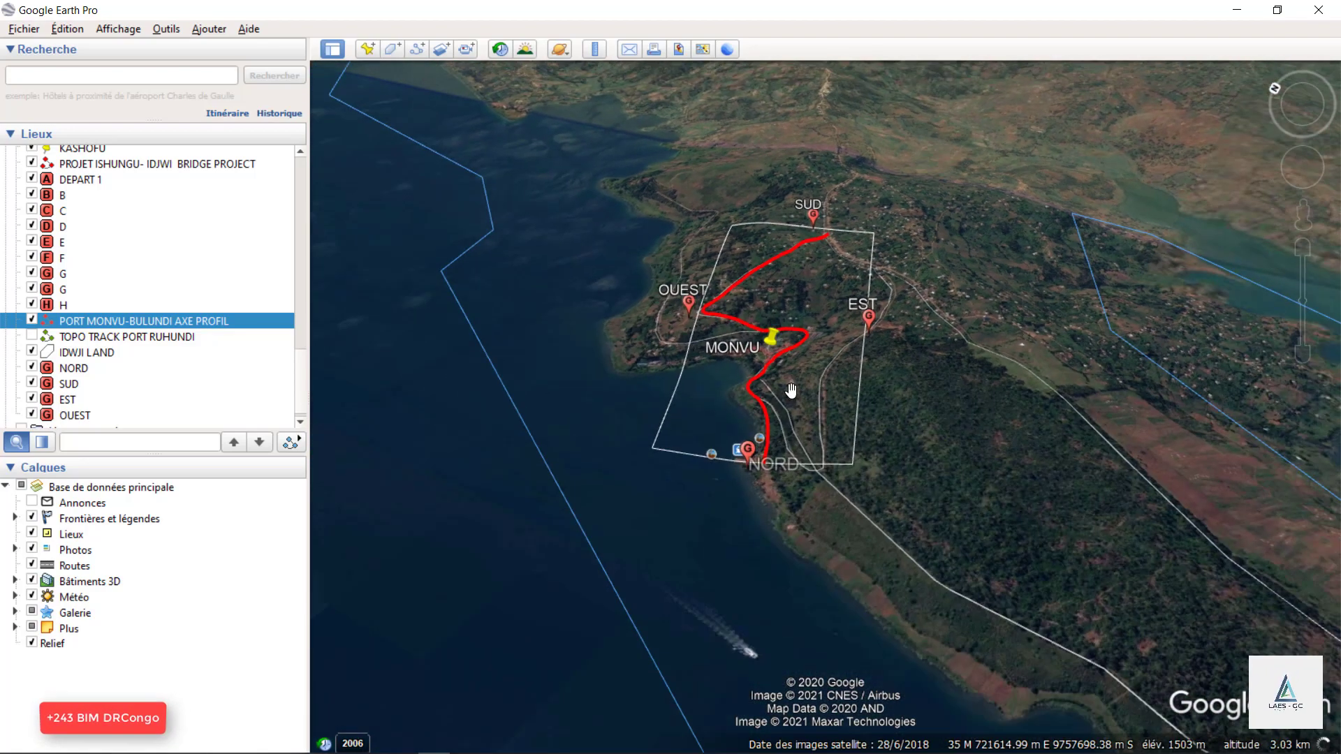
scroll(769, 357, up, 4)
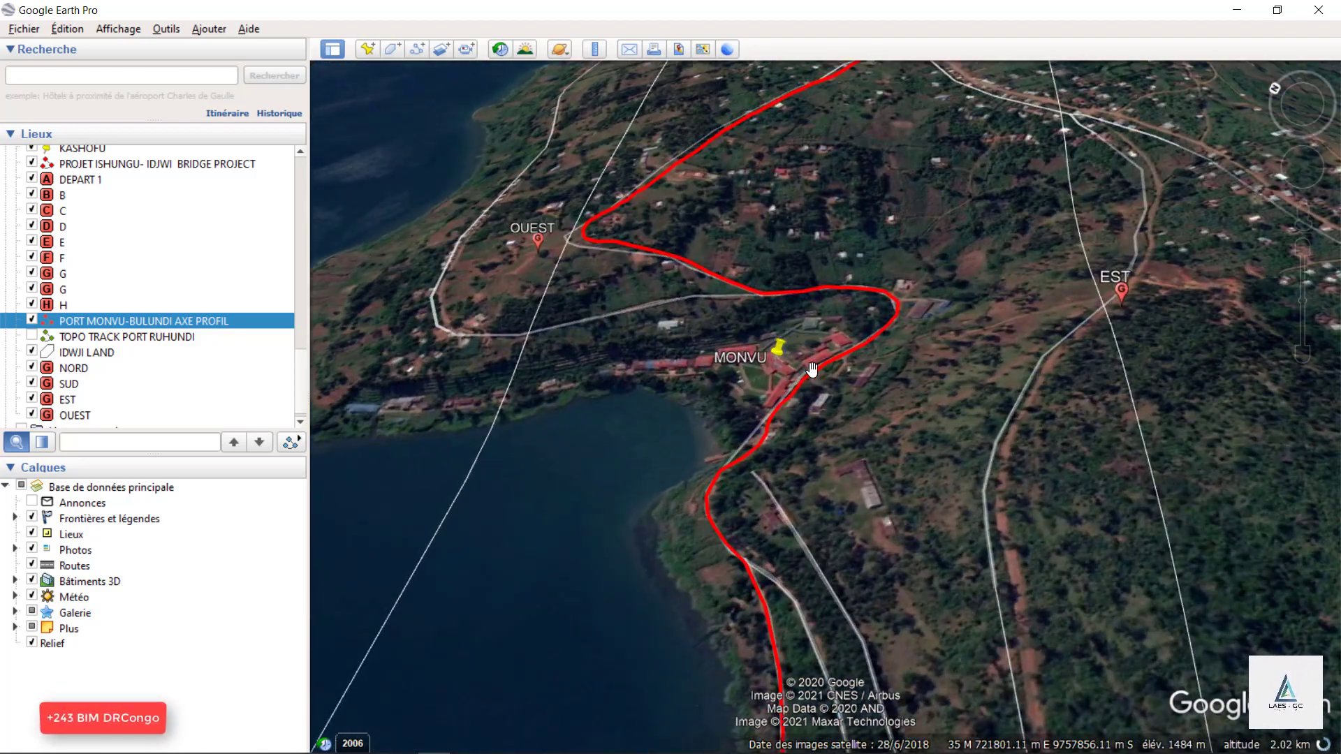
Examine Idjwi island's position in Lac Kivu relative to the Kalehe shore, Kashofu and Ishungu.
scroll(811, 369, down, 3)
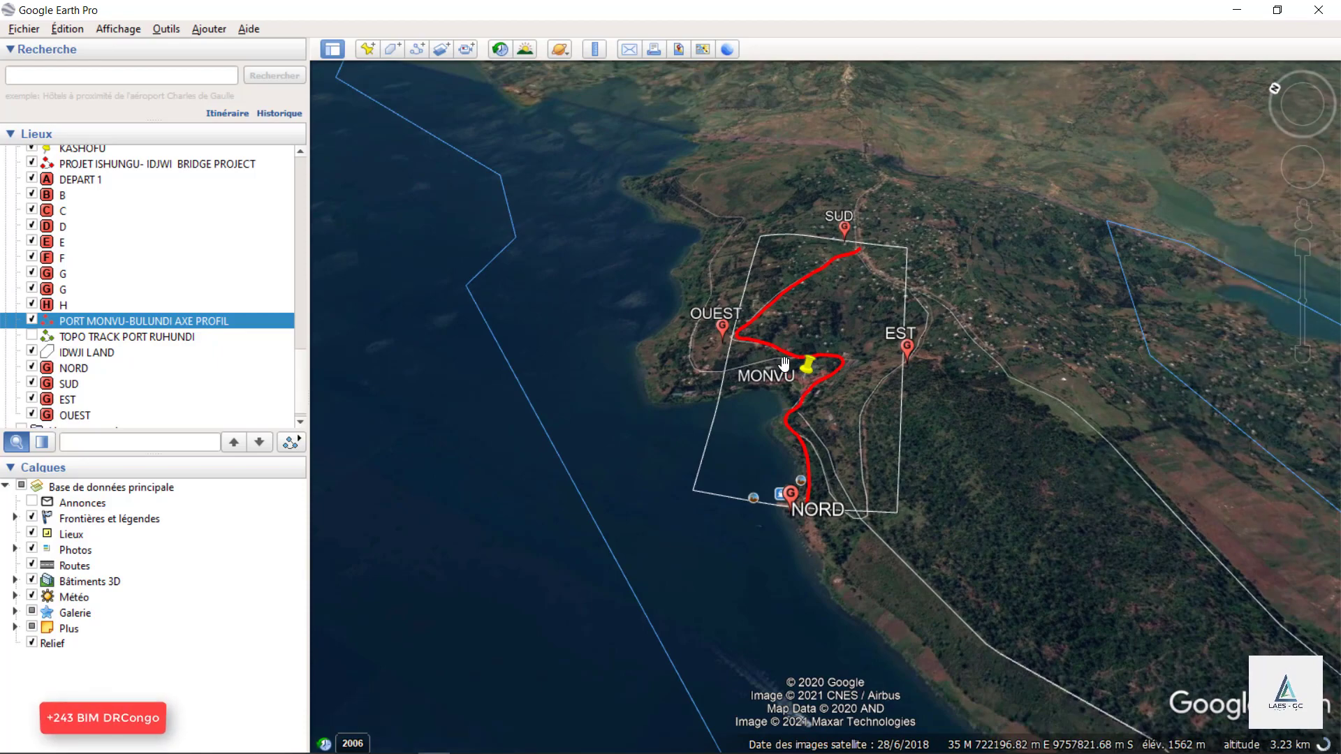
scroll(783, 362, down, 5)
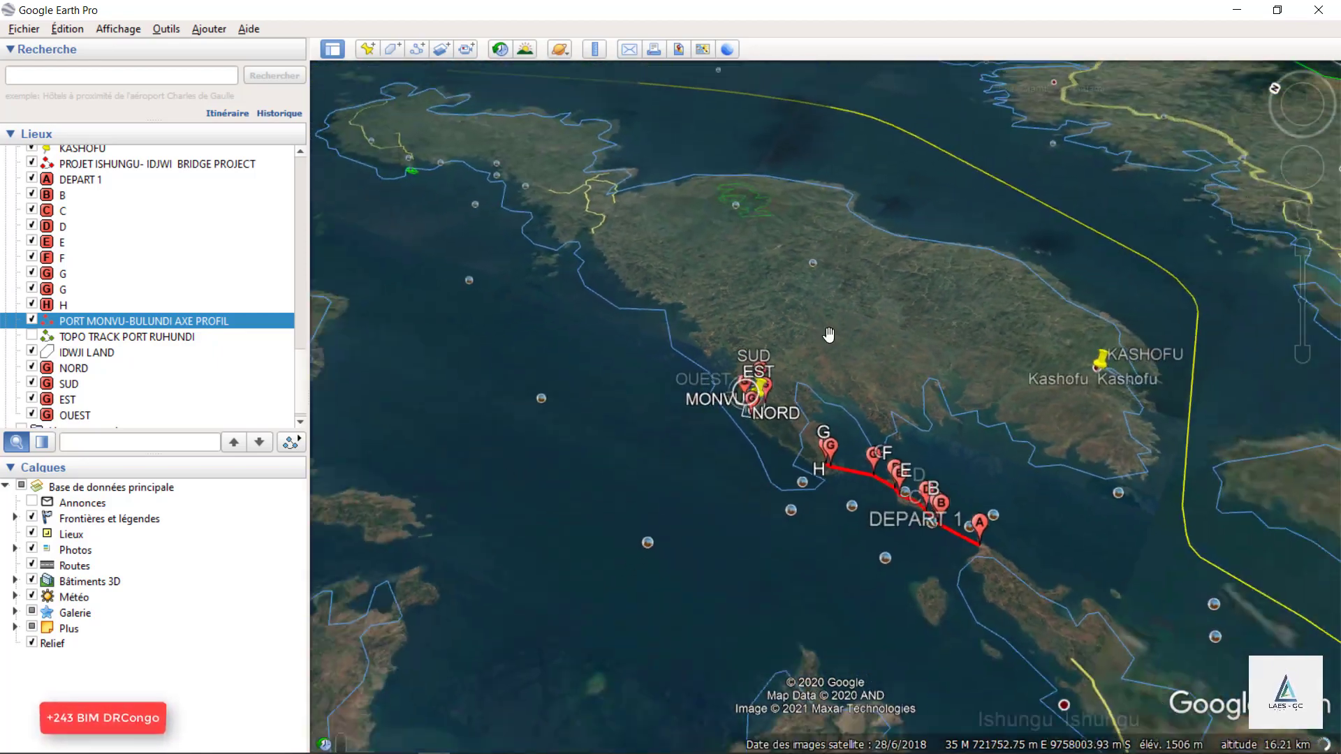
scroll(829, 334, down, 4)
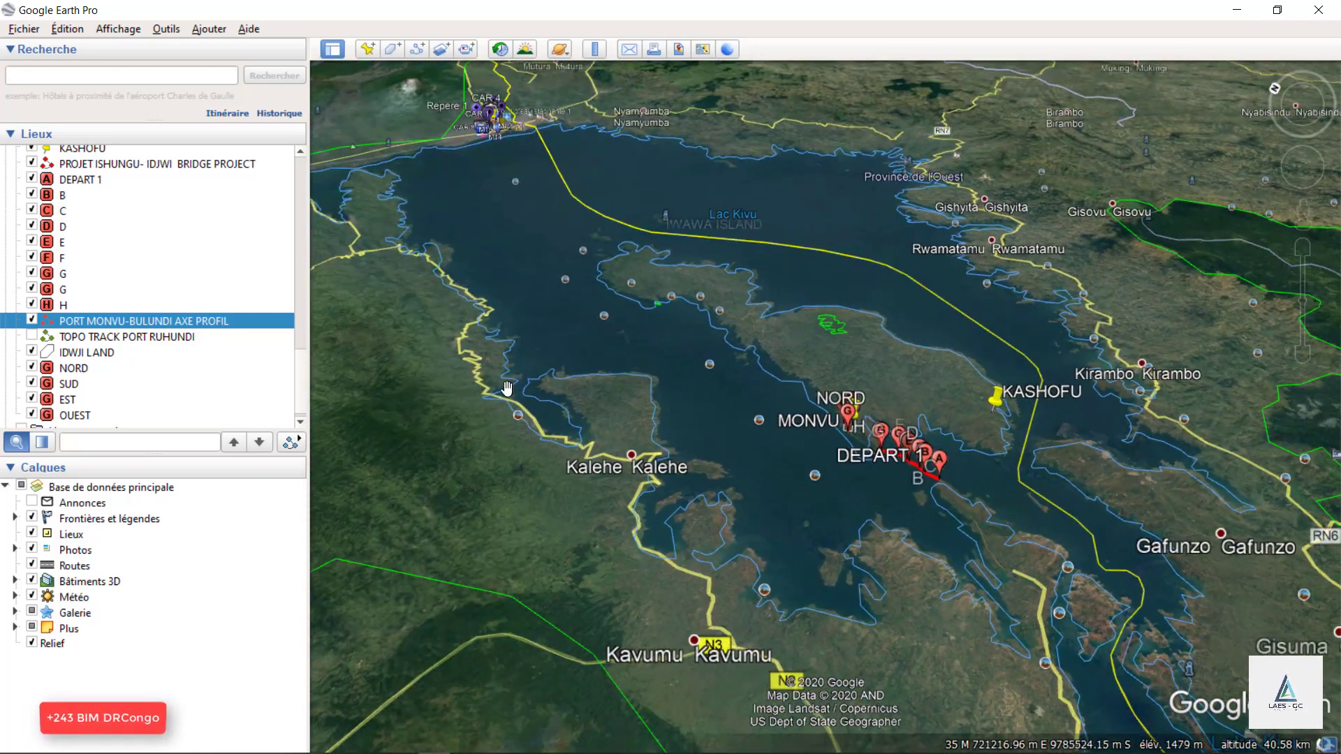
scroll(719, 449, up, 3)
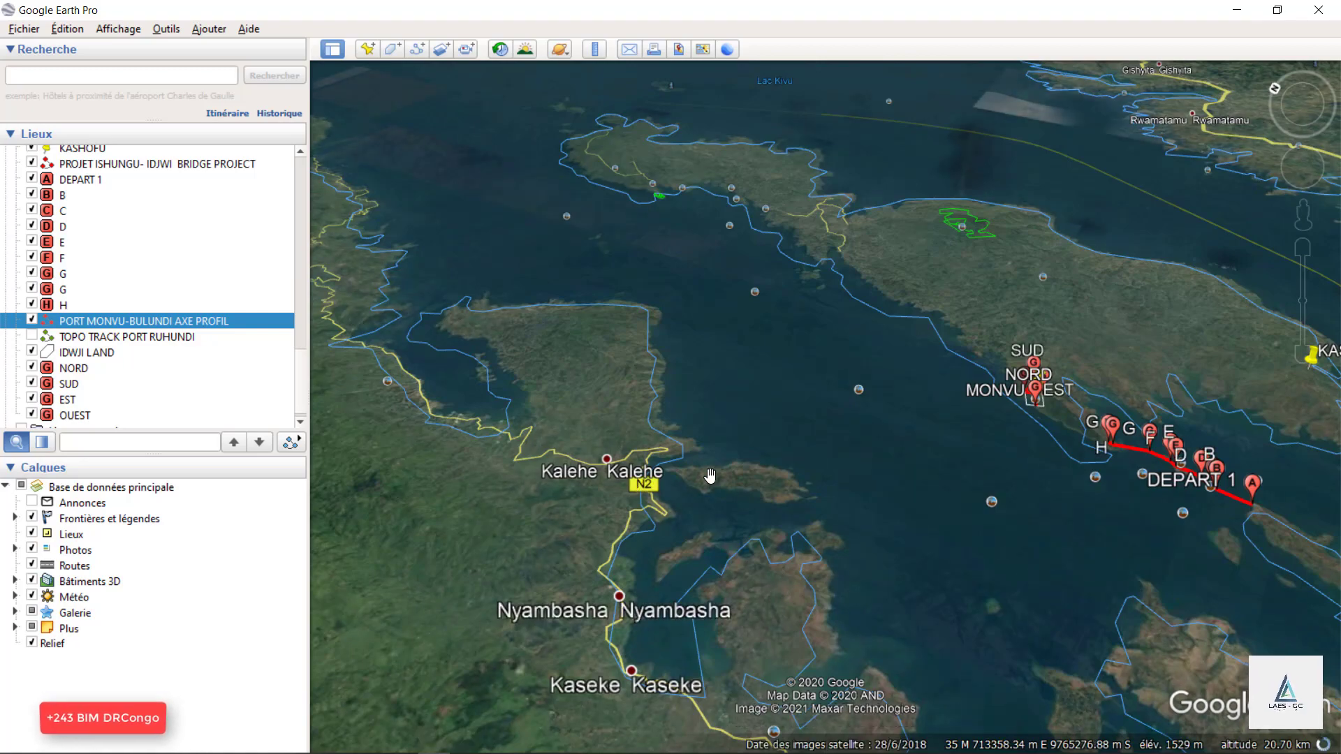
scroll(590, 506, down, 3)
scroll(1094, 534, up, 3)
scroll(924, 540, up, 1)
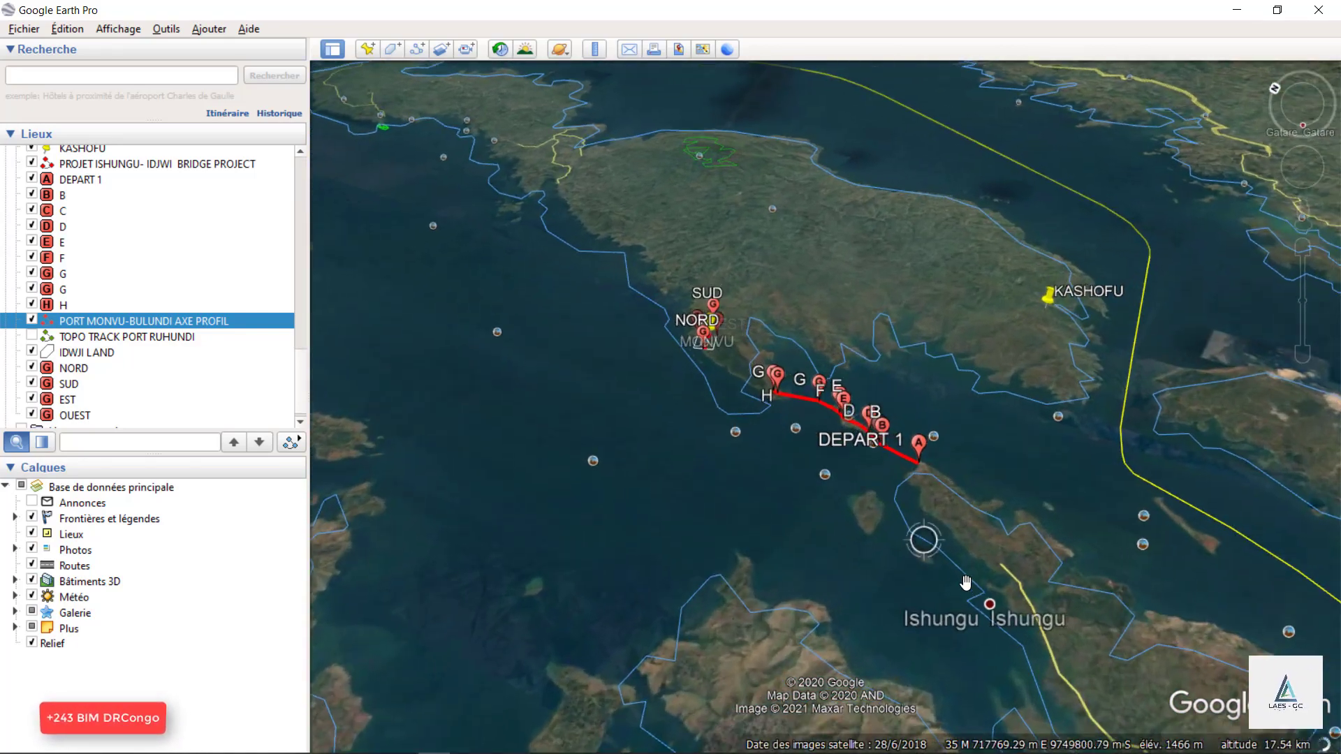
Inspect the start of the Ishungu-Idjwi bridge route at DEPART 1, its islets from B to F, and the neighbouring small island.
scroll(935, 552, up, 5)
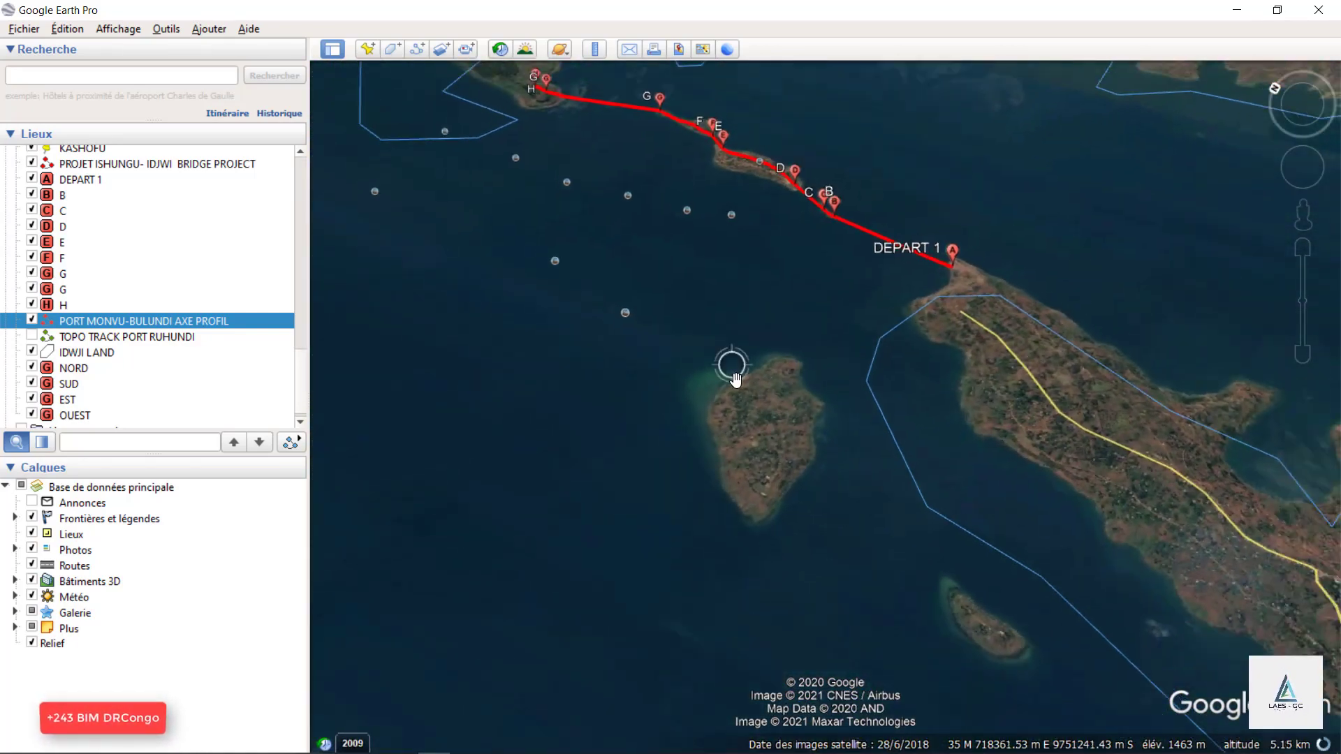
scroll(736, 380, down, 3)
scroll(865, 545, down, 2)
scroll(826, 410, up, 3)
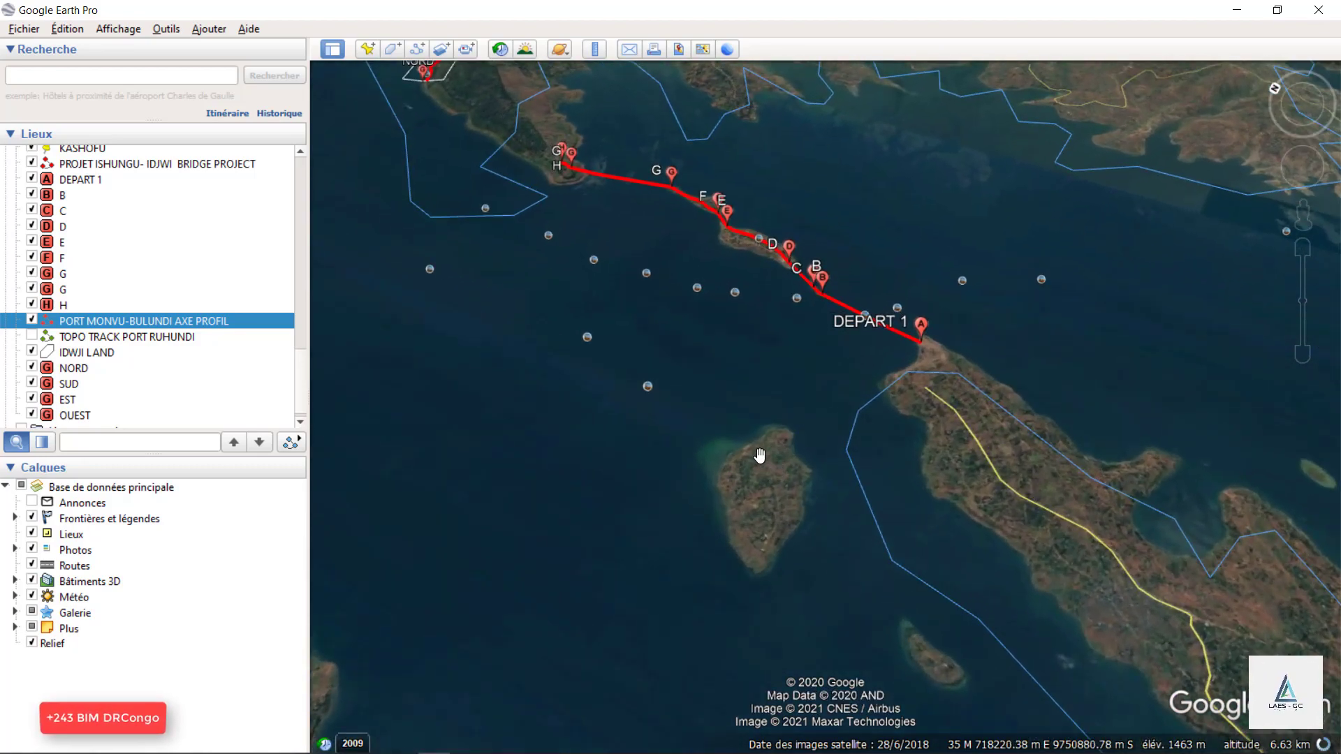
scroll(760, 456, up, 2)
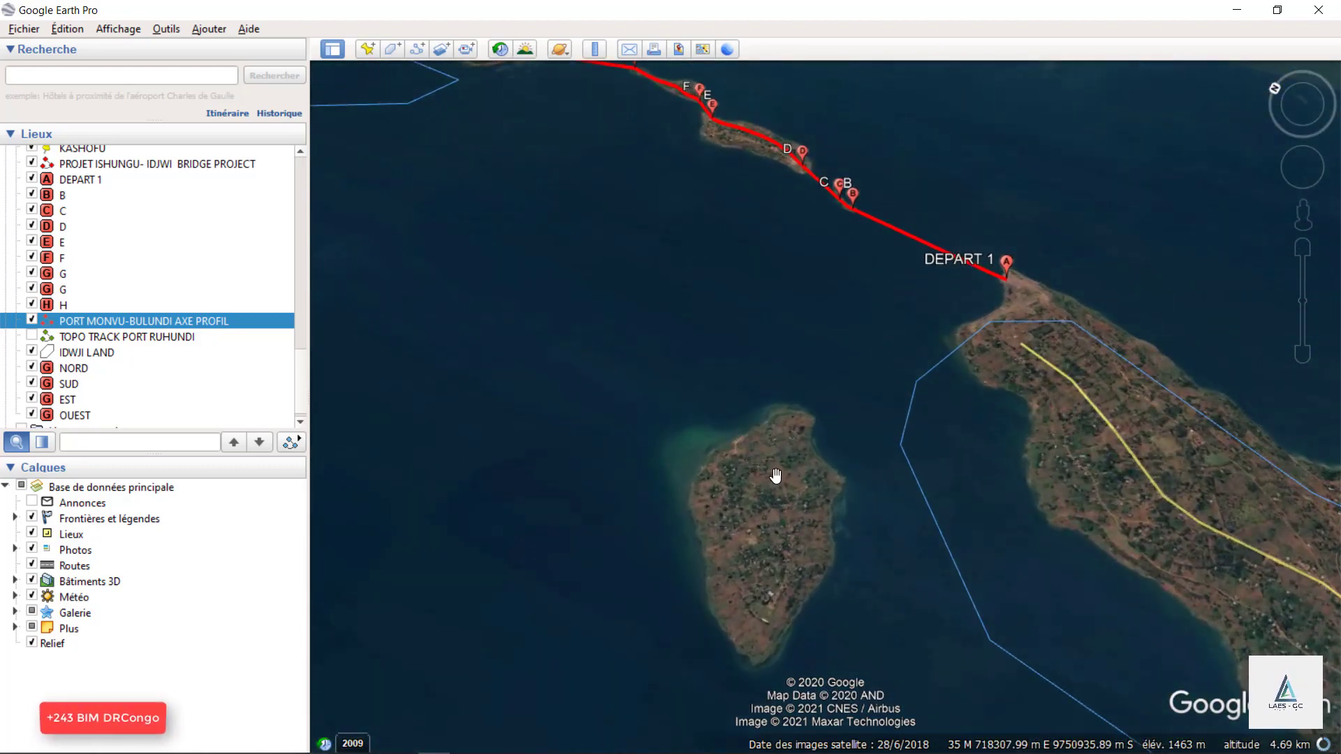
scroll(856, 566, down, 2)
scroll(843, 542, up, 2)
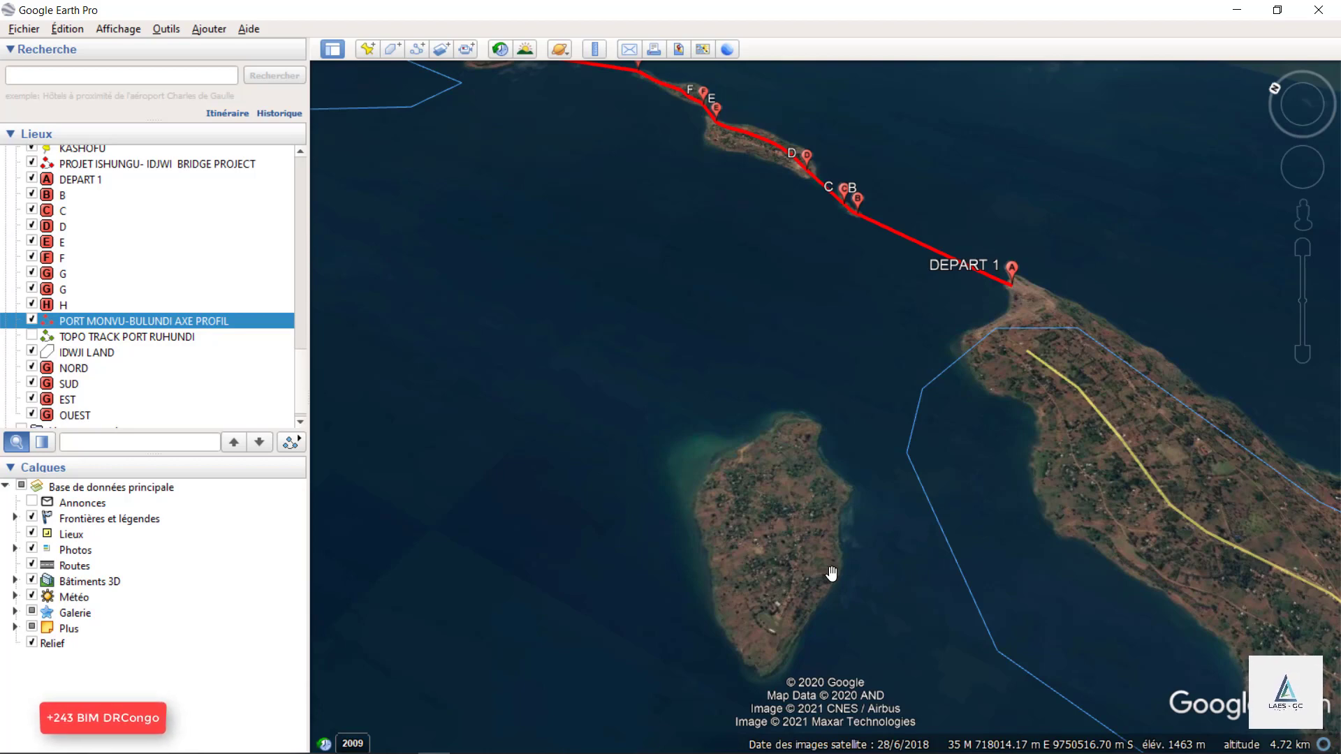
scroll(1106, 583, down, 2)
scroll(927, 520, up, 2)
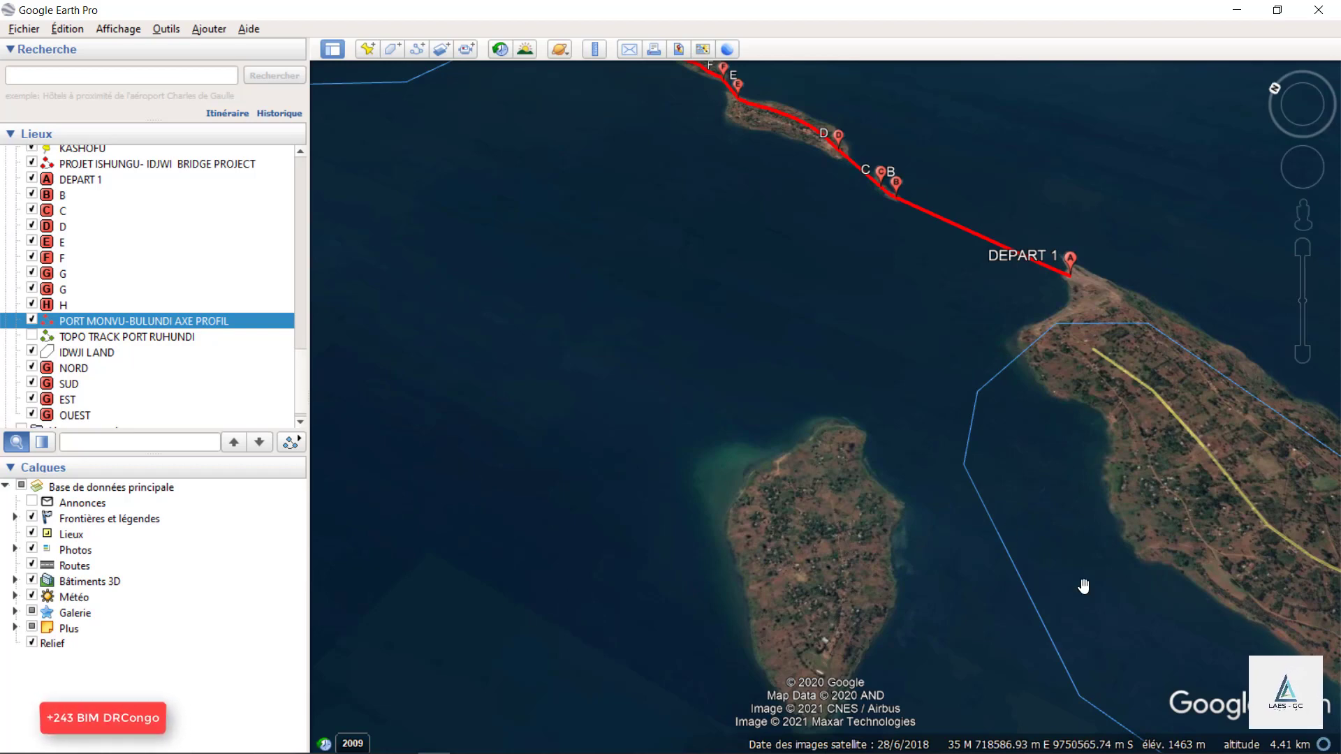
scroll(1084, 586, down, 2)
scroll(887, 485, up, 2)
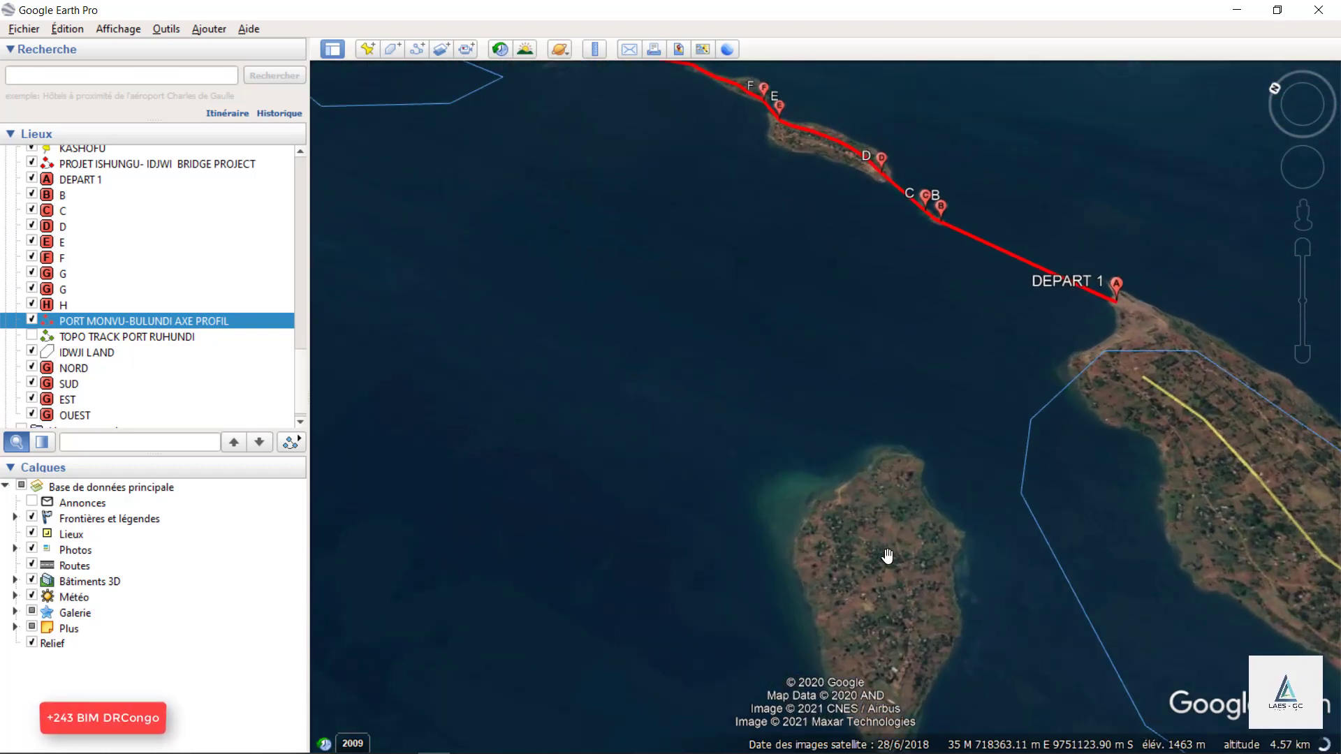
Follow the bridge route to its G and H markers on Idjwi's tip and along the shore to the Monvu project rectangle.
scroll(963, 678, down, 2)
scroll(696, 283, up, 3)
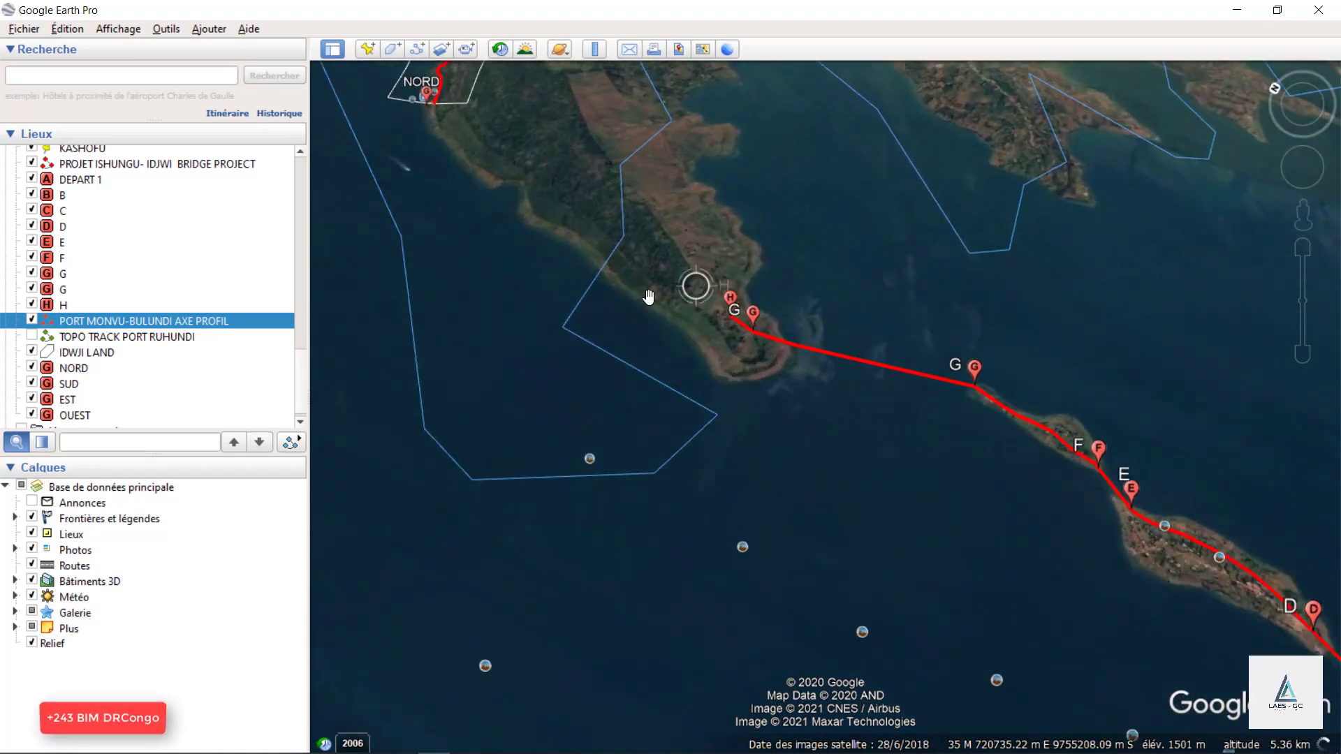
scroll(607, 380, down, 2)
scroll(928, 534, down, 2)
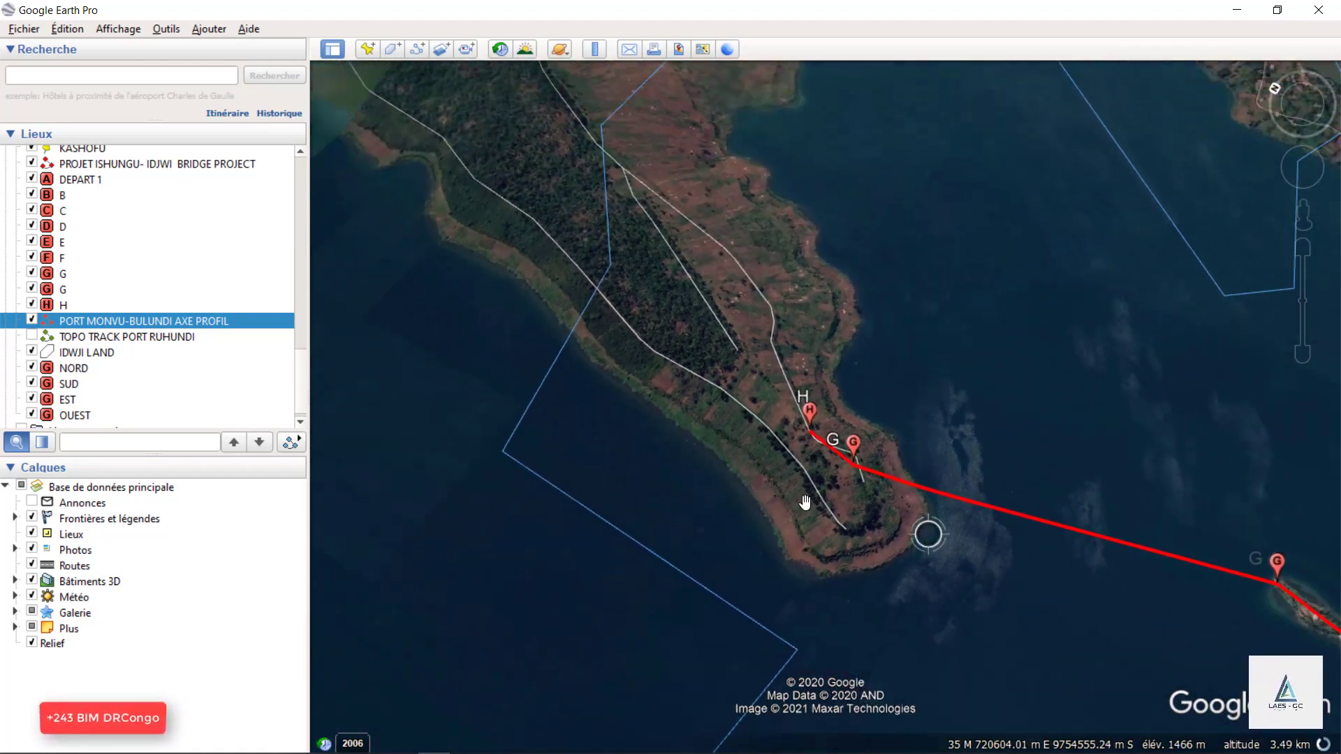
scroll(641, 458, down, 3)
scroll(491, 128, up, 3)
drag(559, 326, 709, 359)
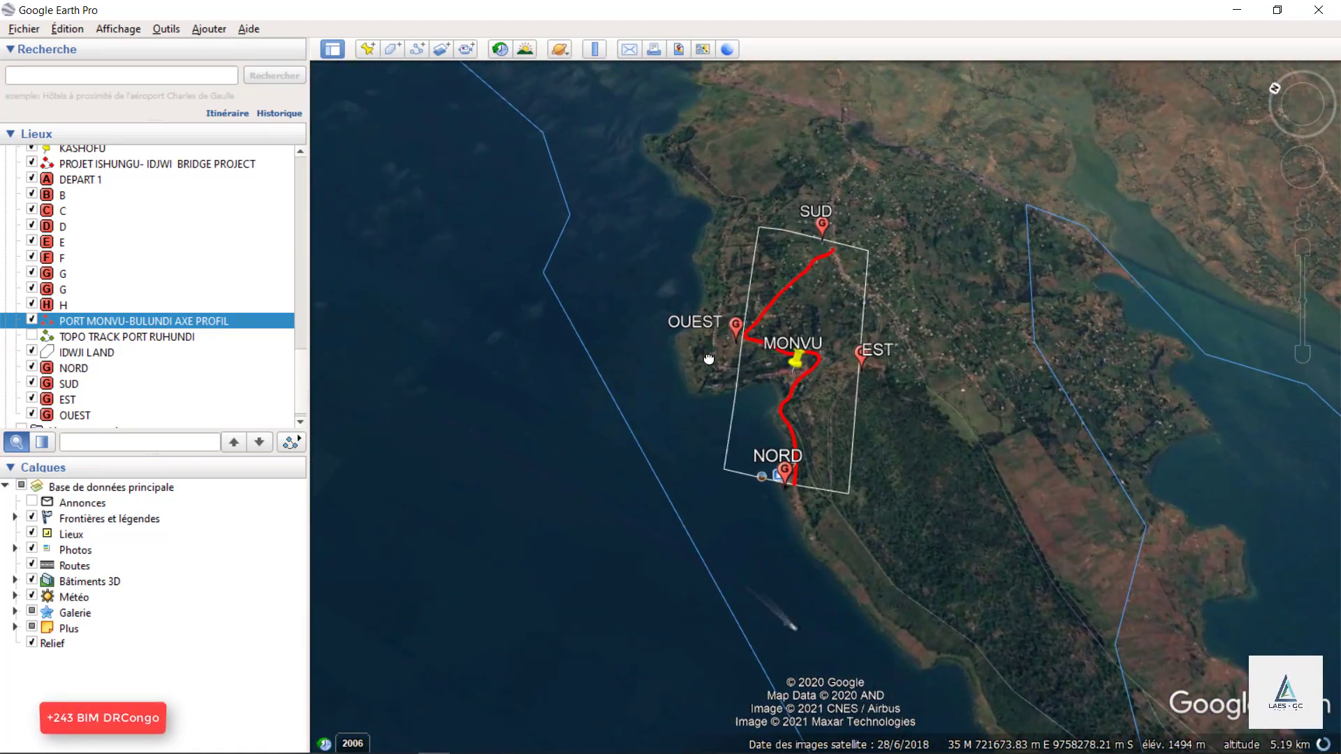
Examine the bends of the red axis between OUEST and MONVU and the buildings along the bay.
scroll(712, 272, up, 3)
scroll(859, 533, up, 2)
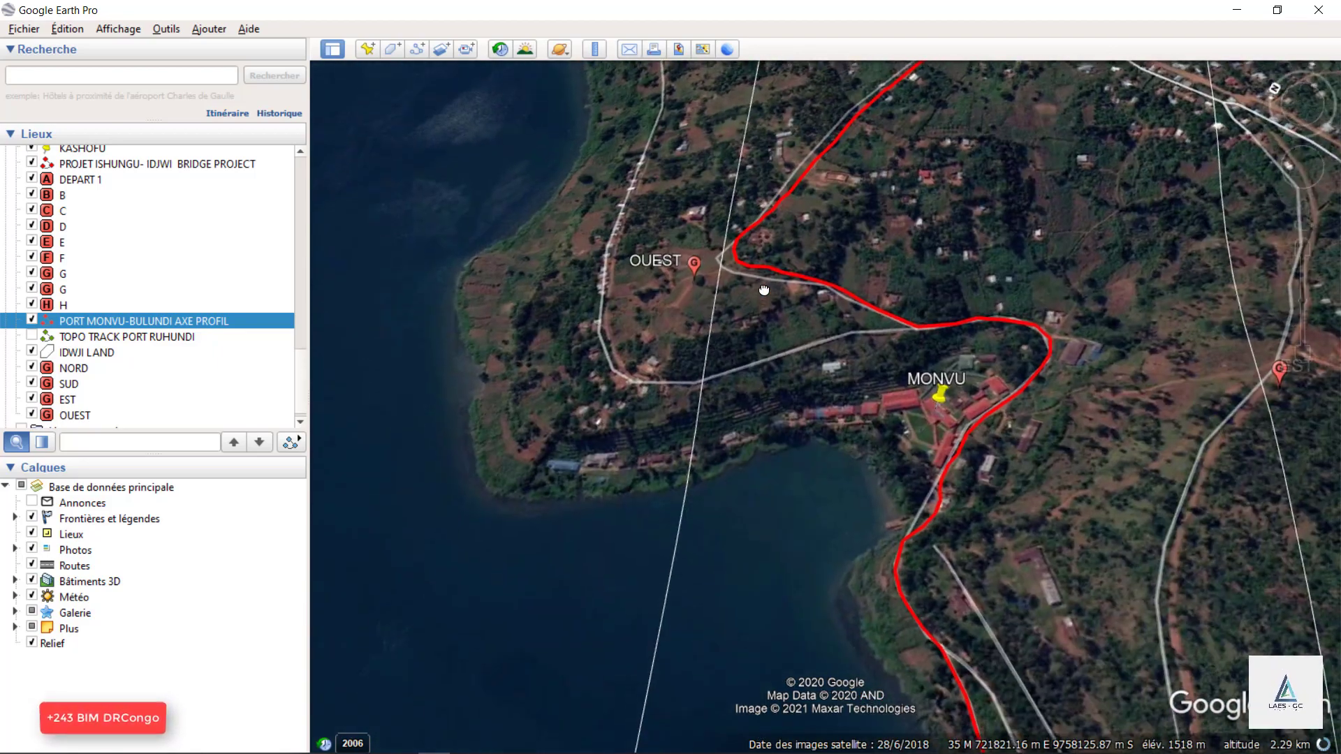
scroll(972, 529, up, 2)
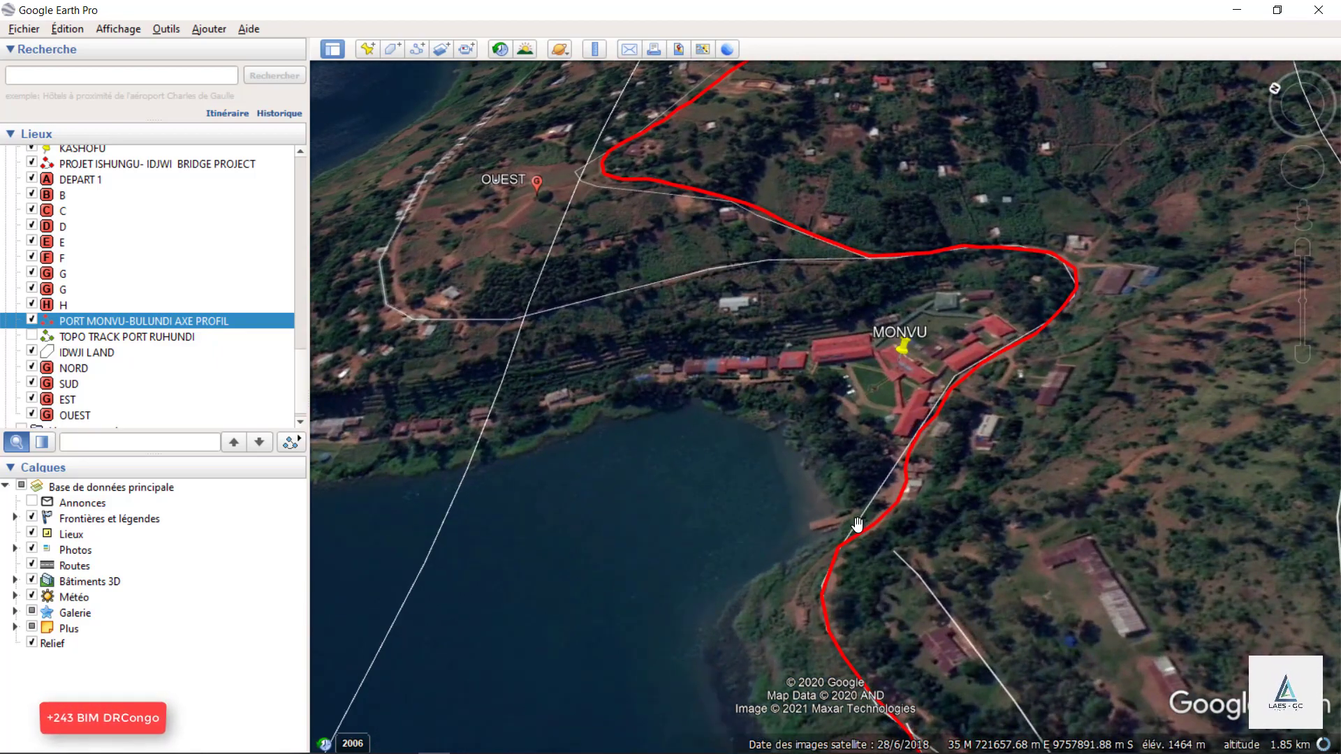
scroll(779, 528, down, 3)
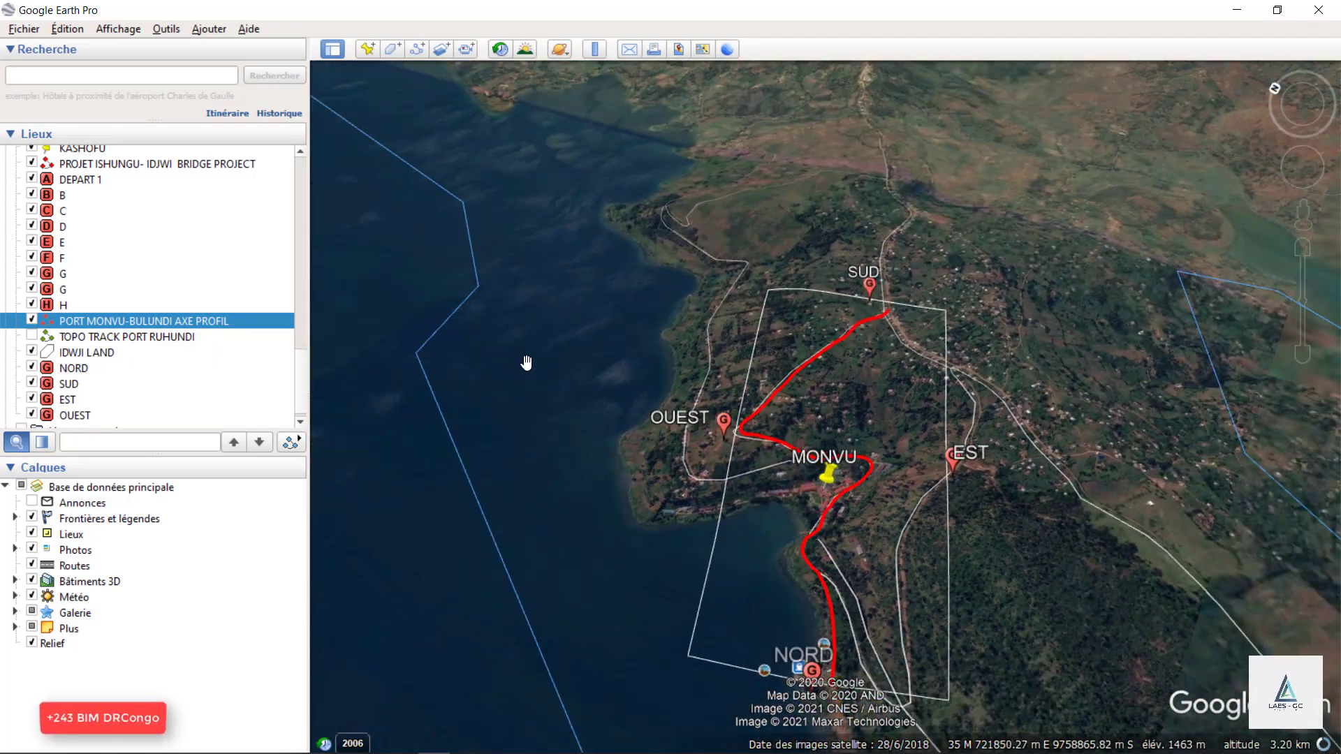
scroll(826, 499, up, 3)
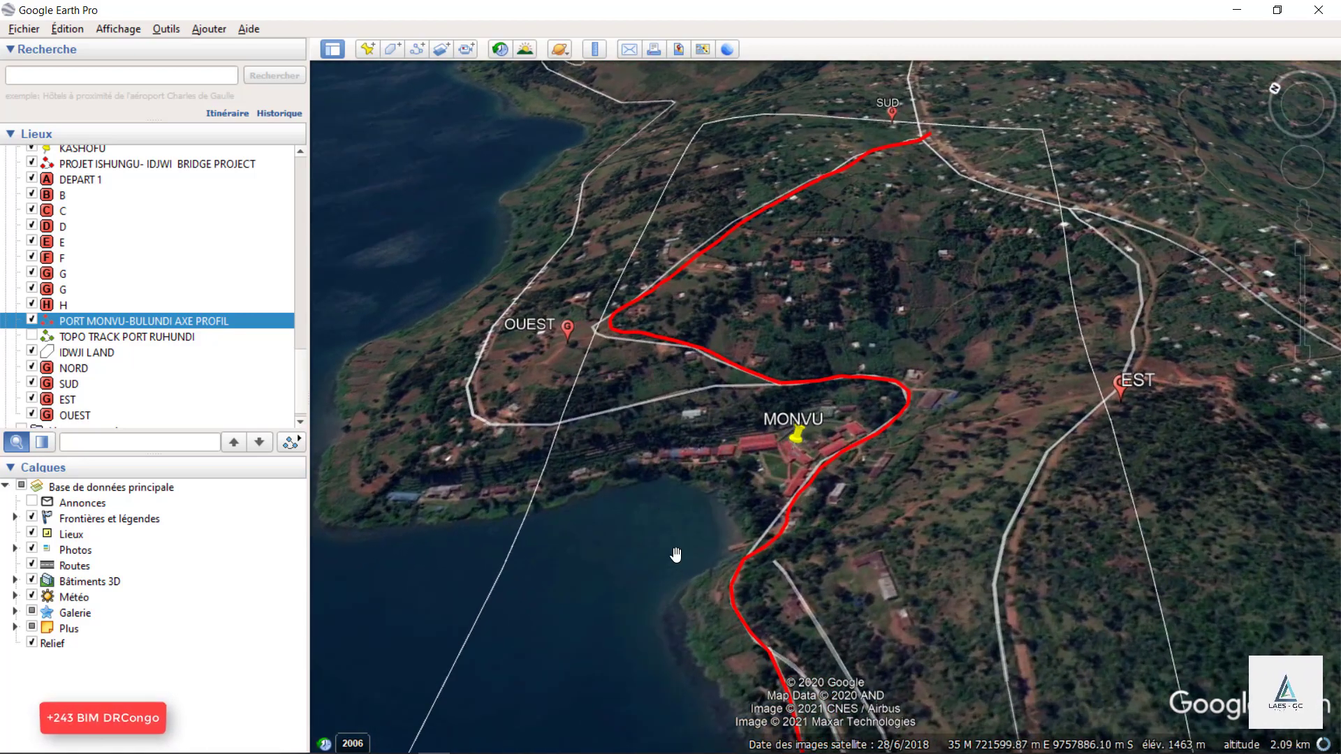
scroll(707, 554, up, 2)
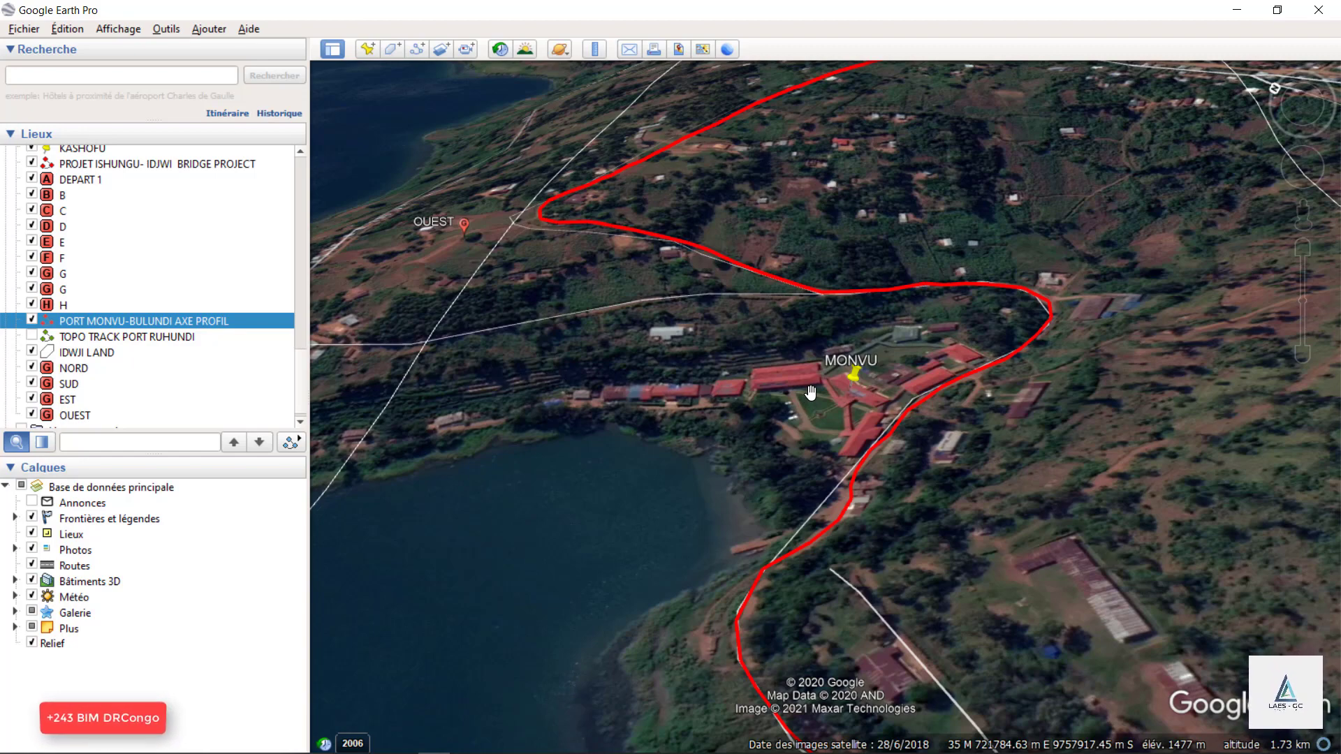
scroll(643, 413, down, 5)
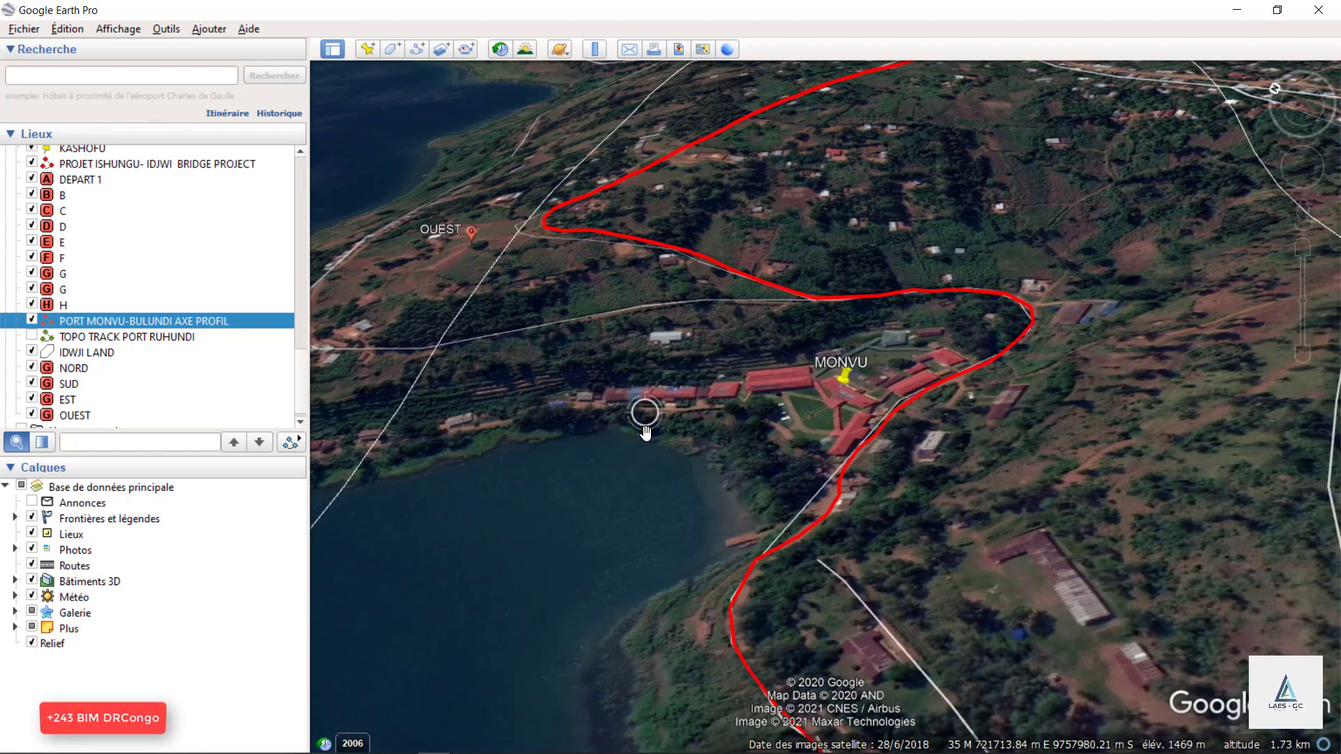
scroll(670, 360, up, 2)
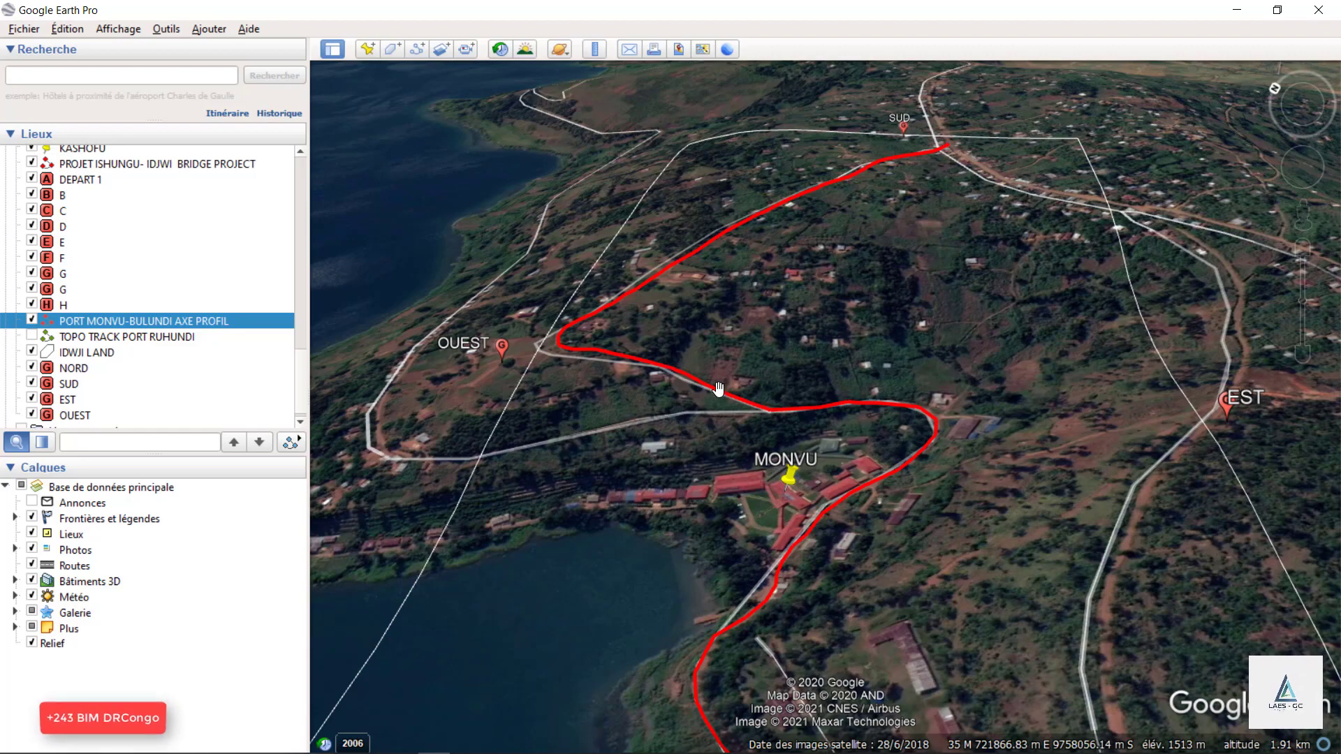
Inspect the Port de Ruhundu jetty near NORD and the lakeside start of the red axis.
scroll(733, 371, down, 4)
scroll(943, 272, down, 4)
scroll(885, 439, up, 3)
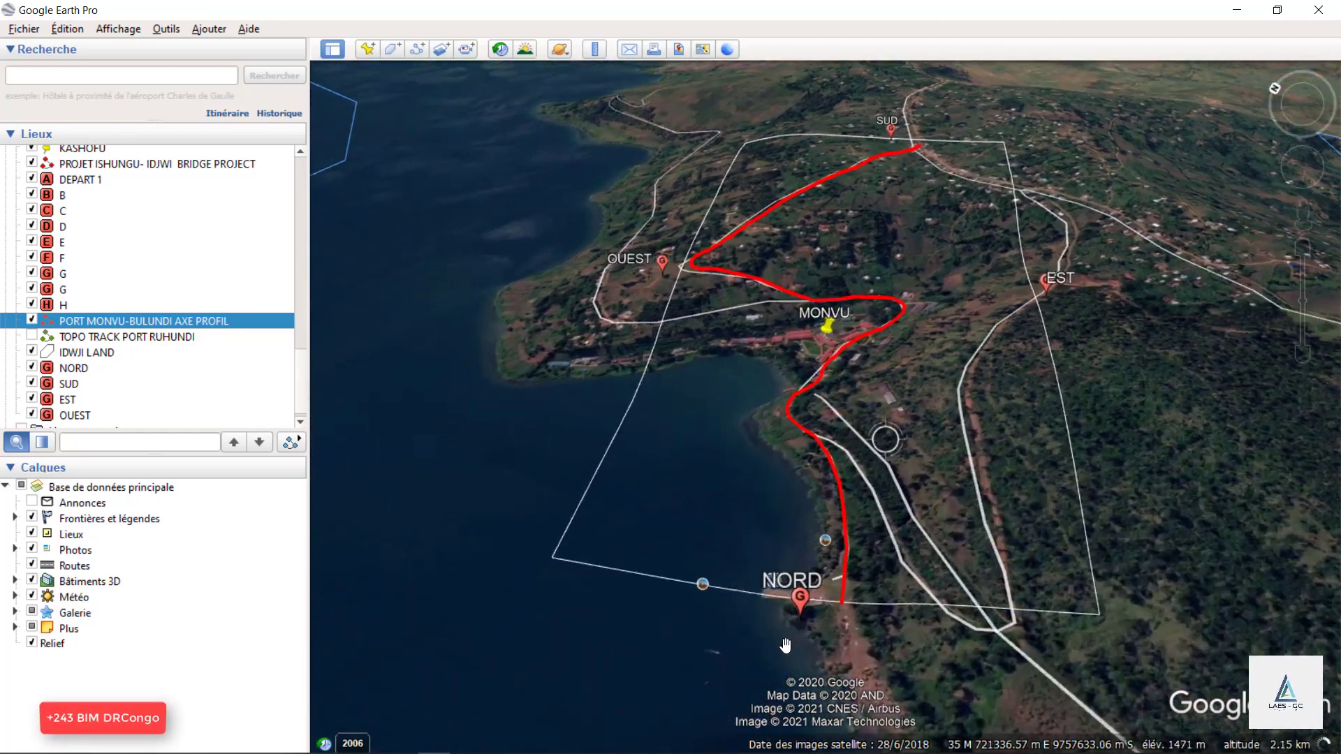
drag(786, 646, 913, 389)
scroll(931, 311, up, 3)
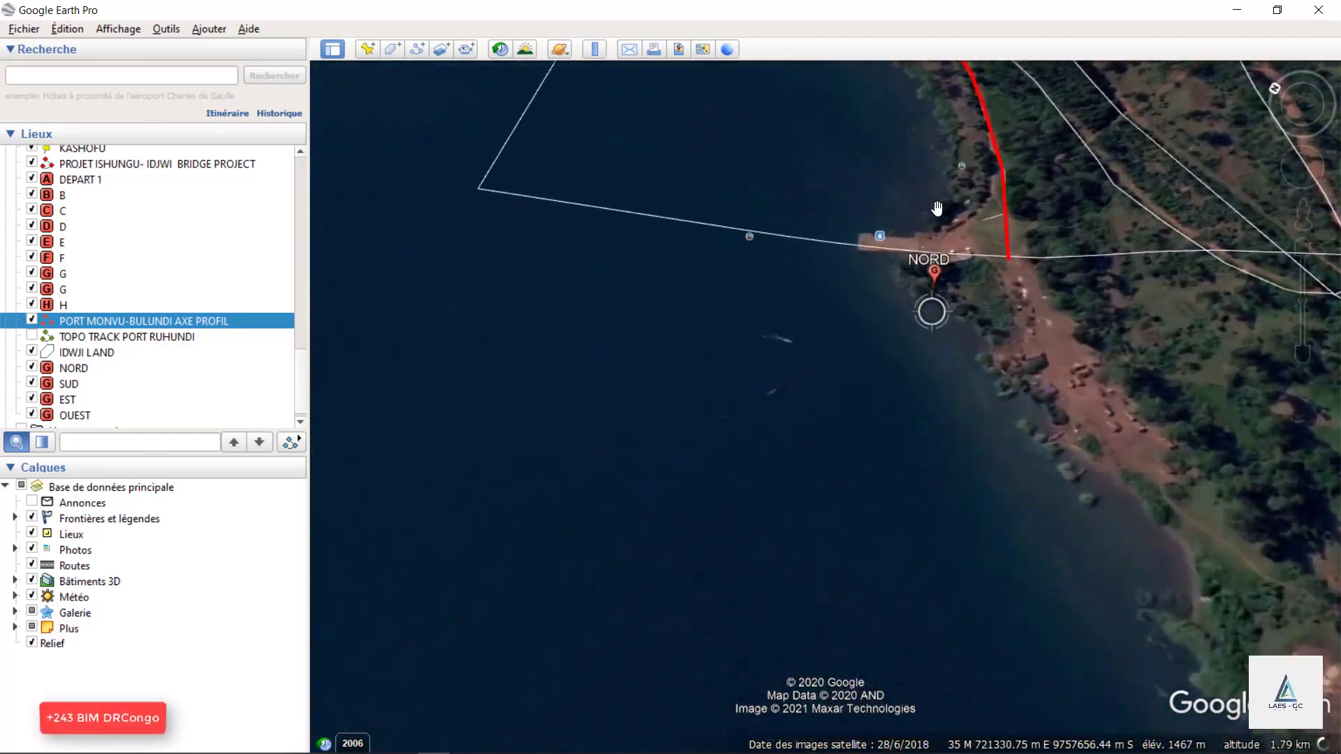
drag(937, 208, 1001, 410)
scroll(1064, 485, up, 2)
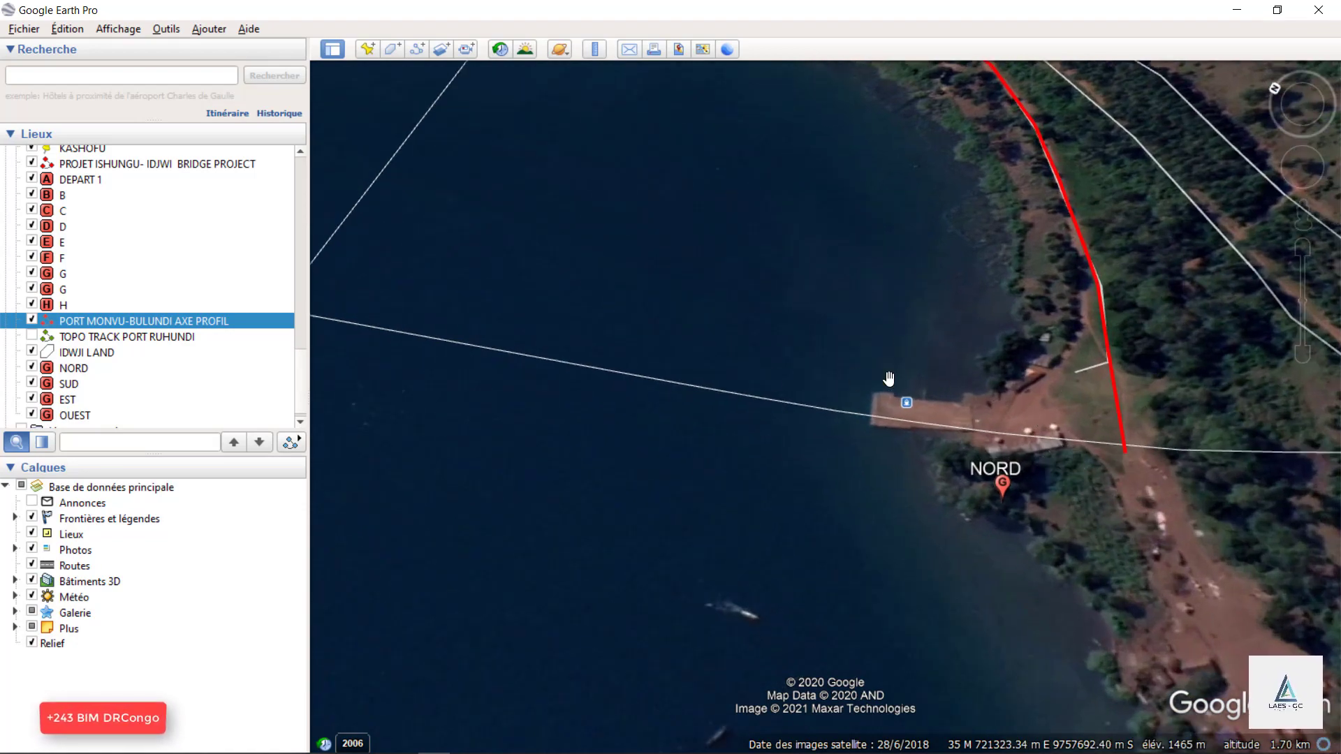
scroll(710, 509, down, 3)
scroll(957, 442, up, 2)
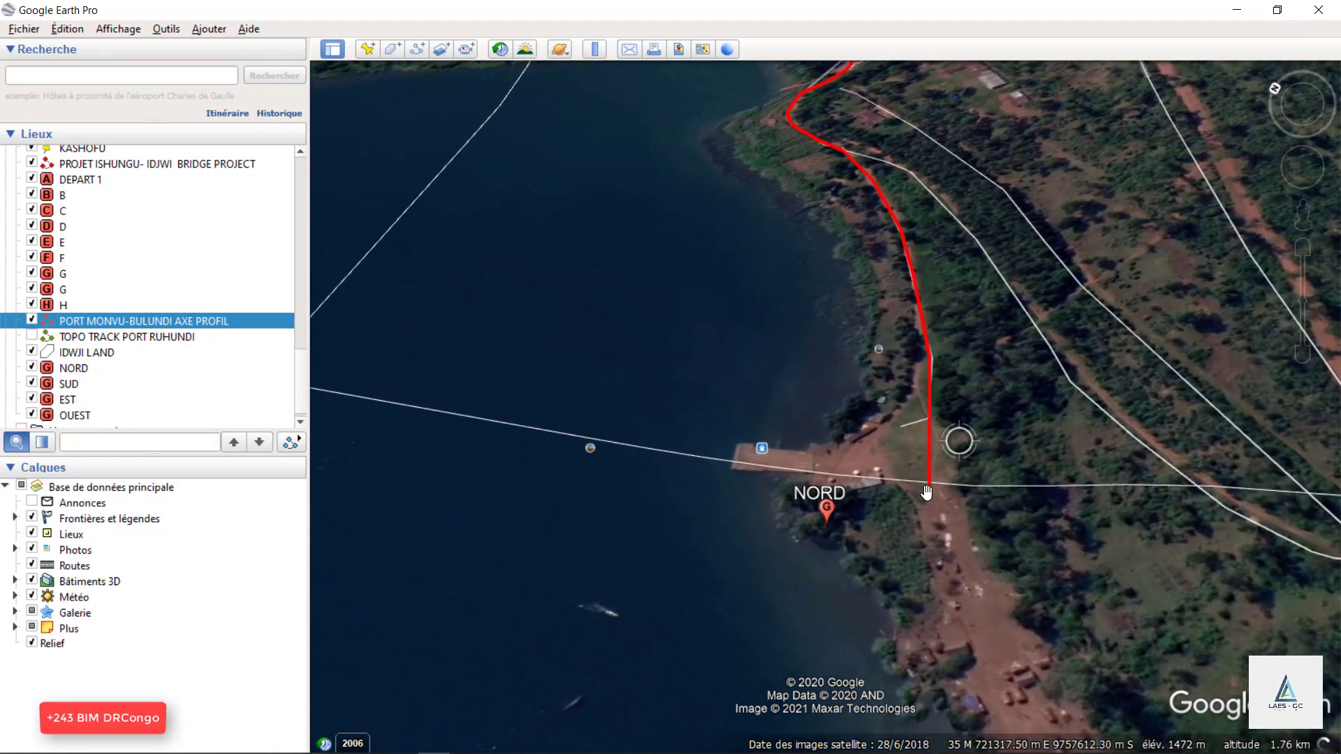
scroll(1099, 555, down, 2)
scroll(957, 528, up, 2)
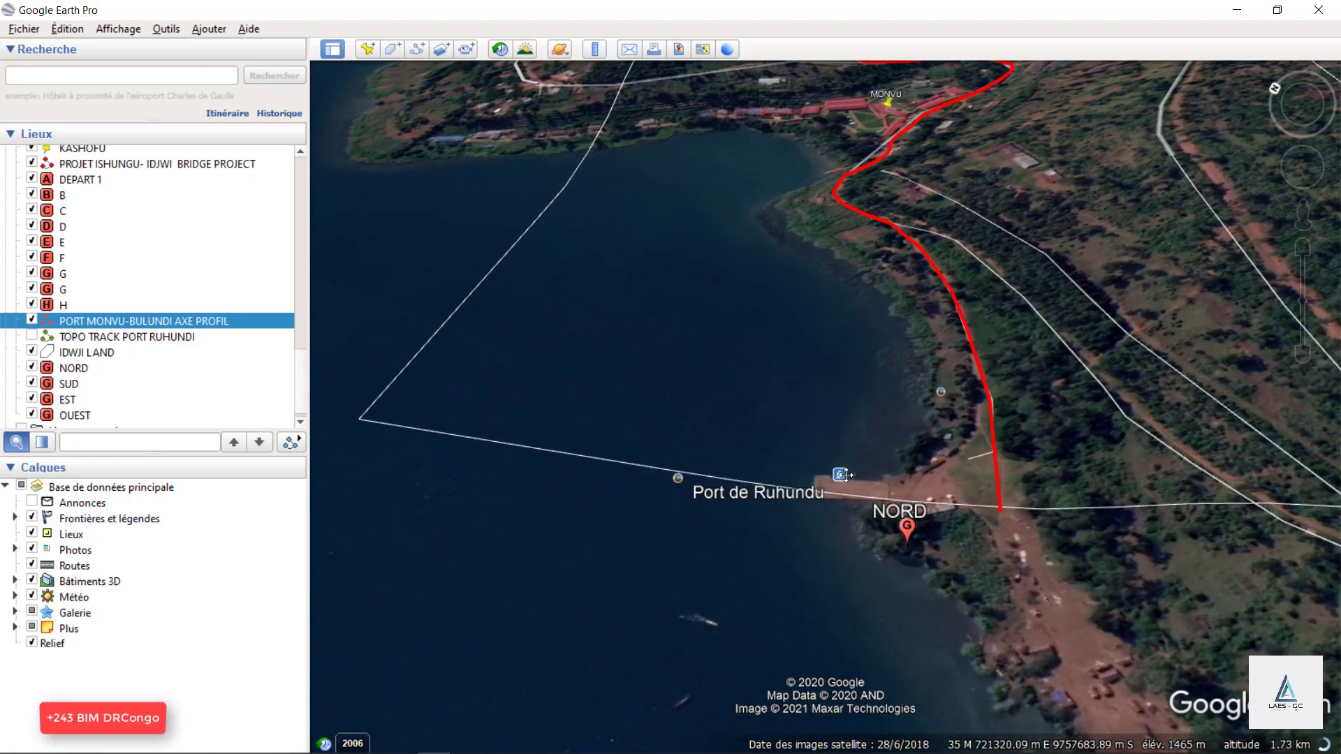
Review the full red axis from NORD past MONVU towards SUD within the project rectangle.
scroll(919, 514, down, 2)
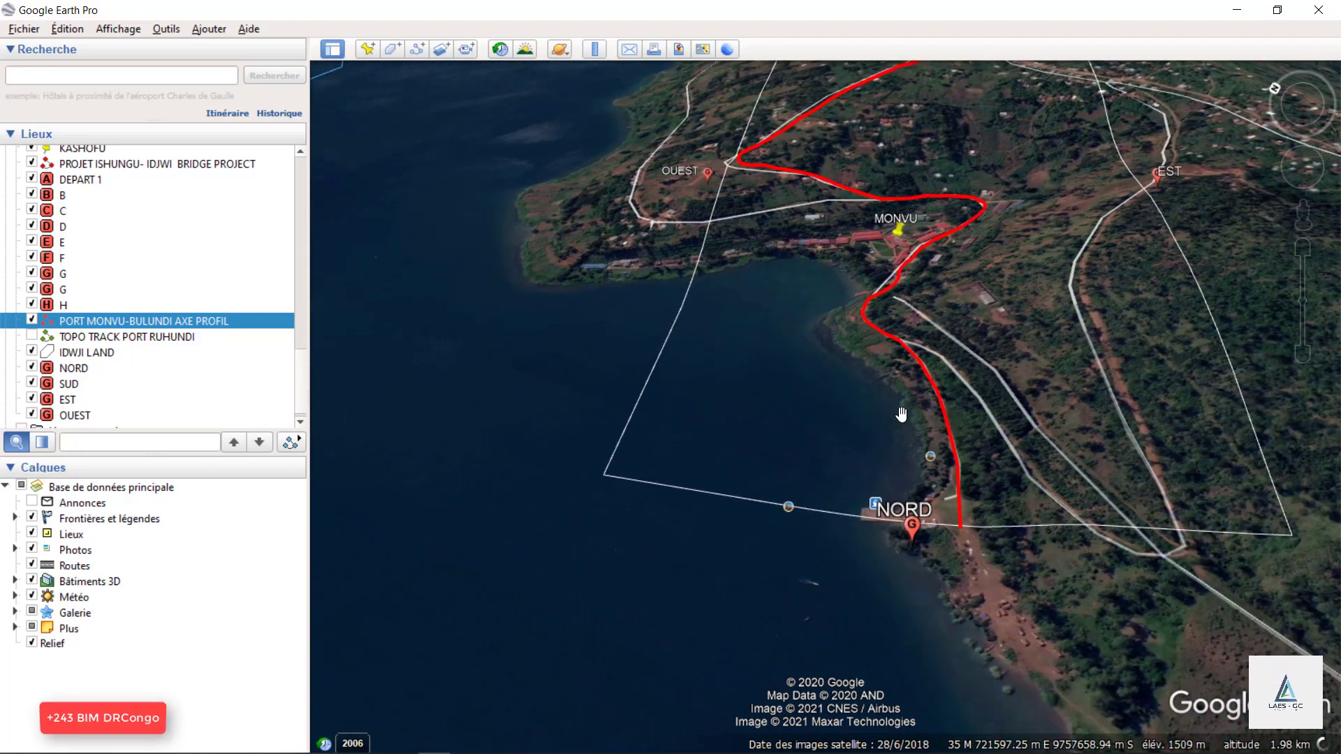
scroll(880, 539, down, 2)
scroll(934, 297, up, 1)
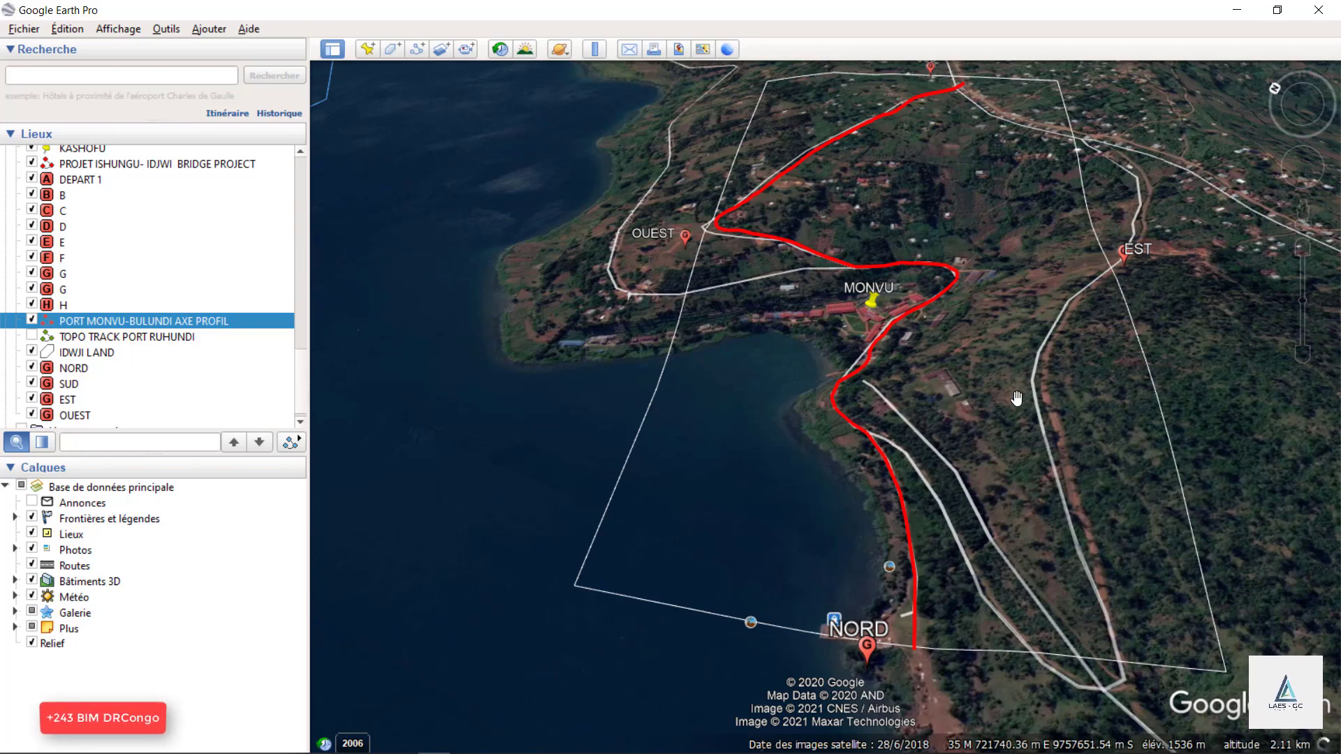
scroll(853, 380, down, 2)
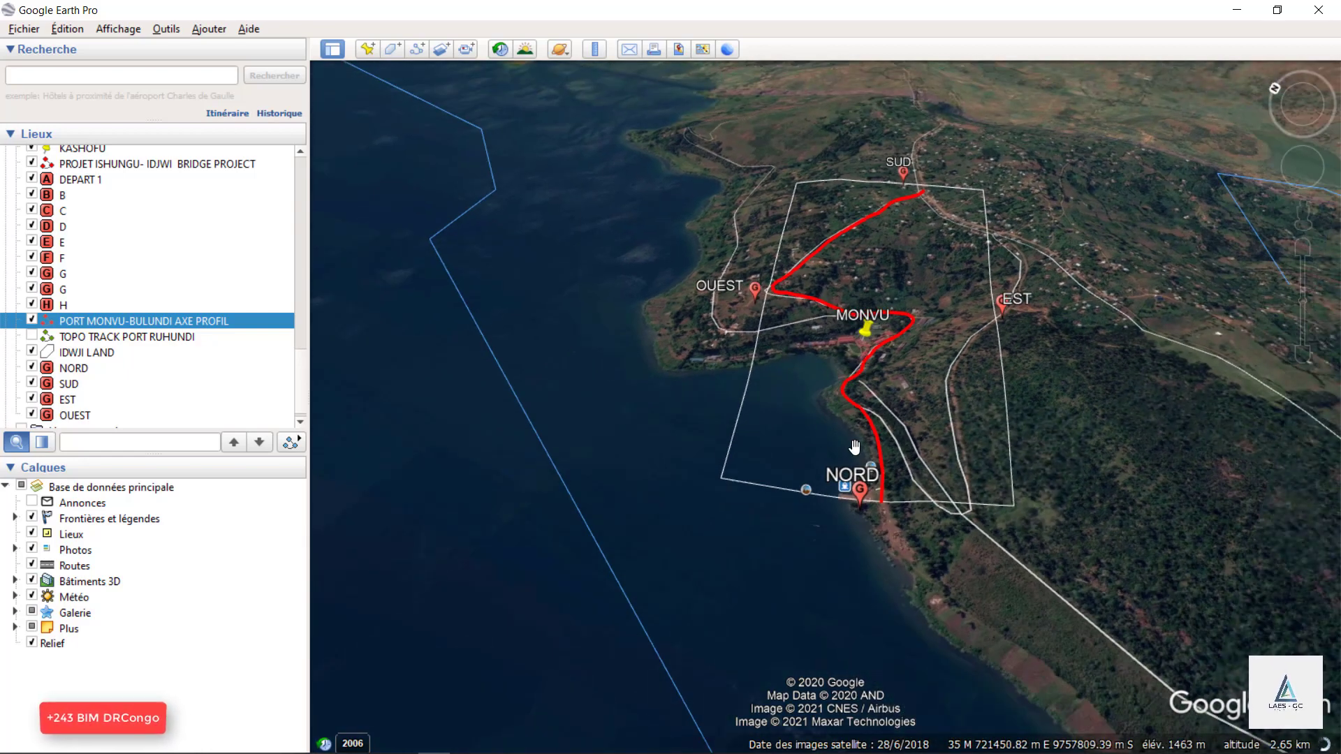
scroll(803, 494, down, 2)
Examine the road junction and settlements between SUD and EST, where the upper end of the red axis meets the existing road.
scroll(898, 467, up, 1)
scroll(939, 268, up, 2)
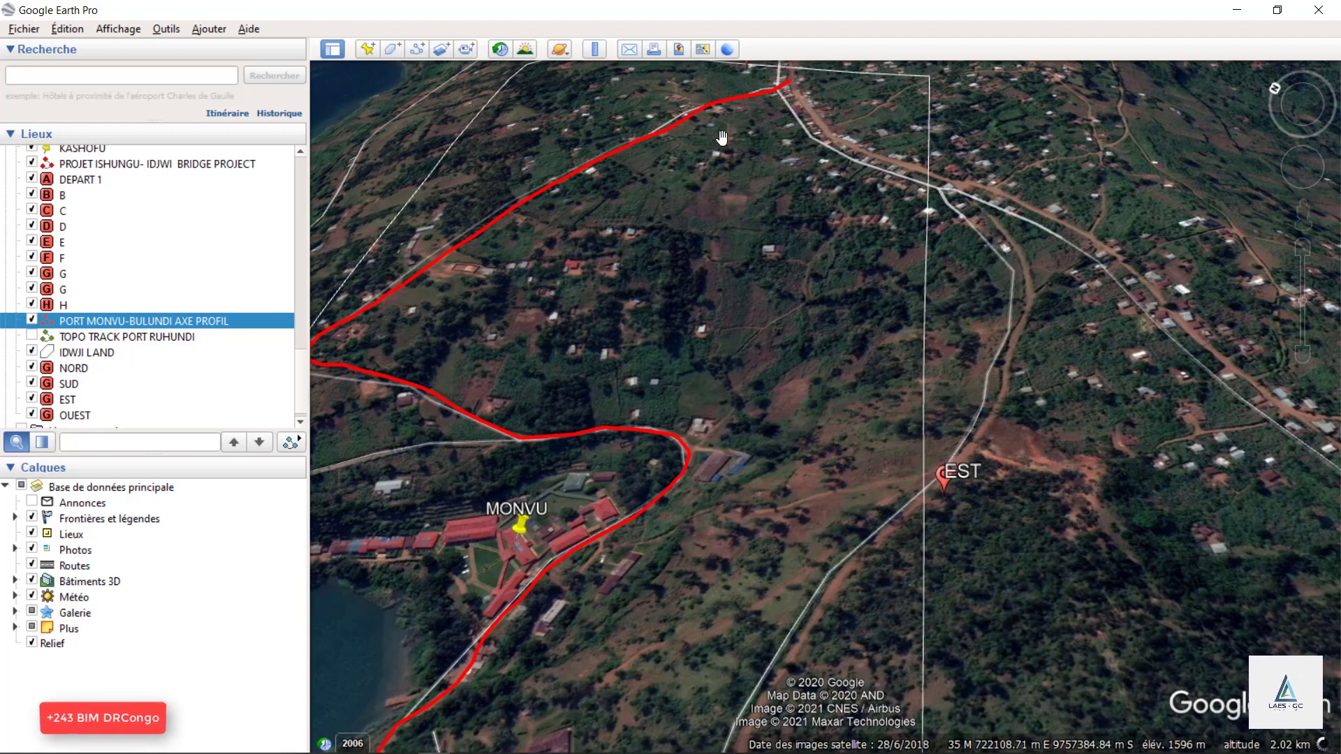
scroll(1051, 314, down, 4)
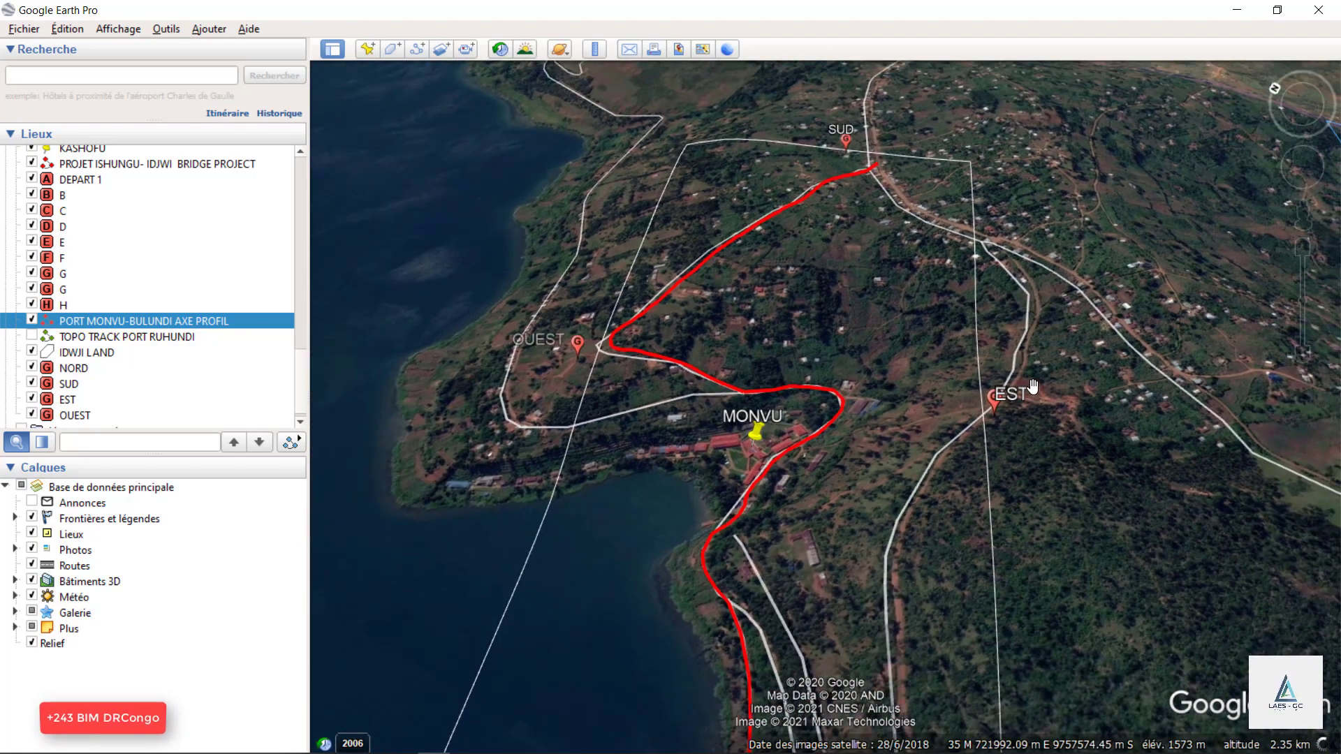
scroll(1032, 386, up, 3)
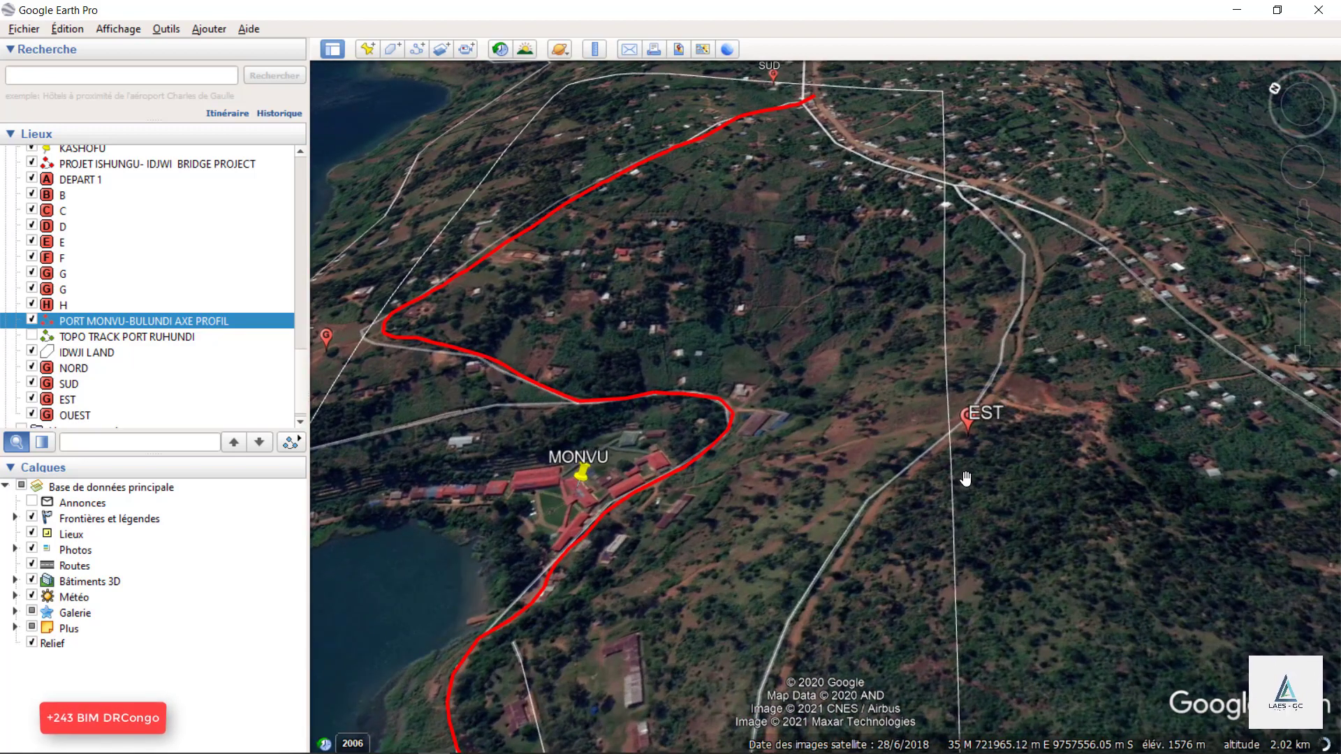
scroll(979, 513, down, 2)
scroll(985, 262, up, 4)
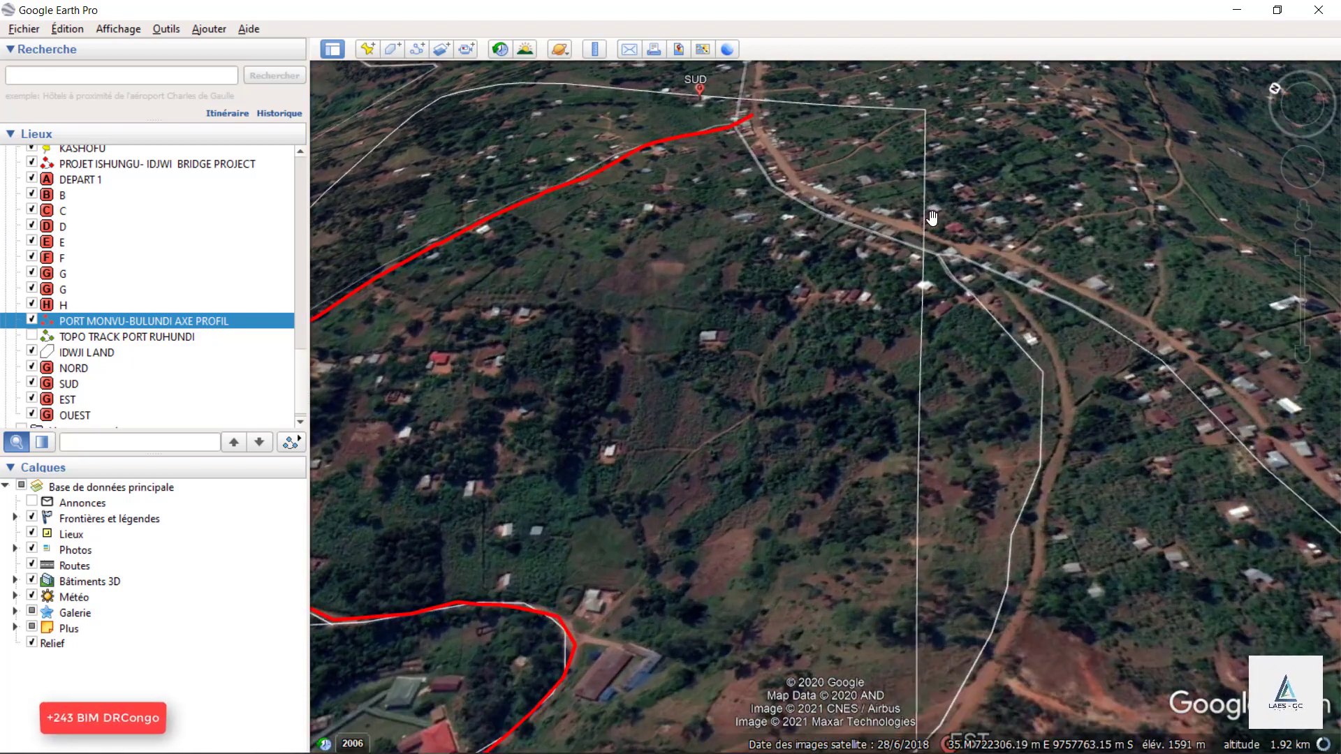
scroll(999, 573, down, 2)
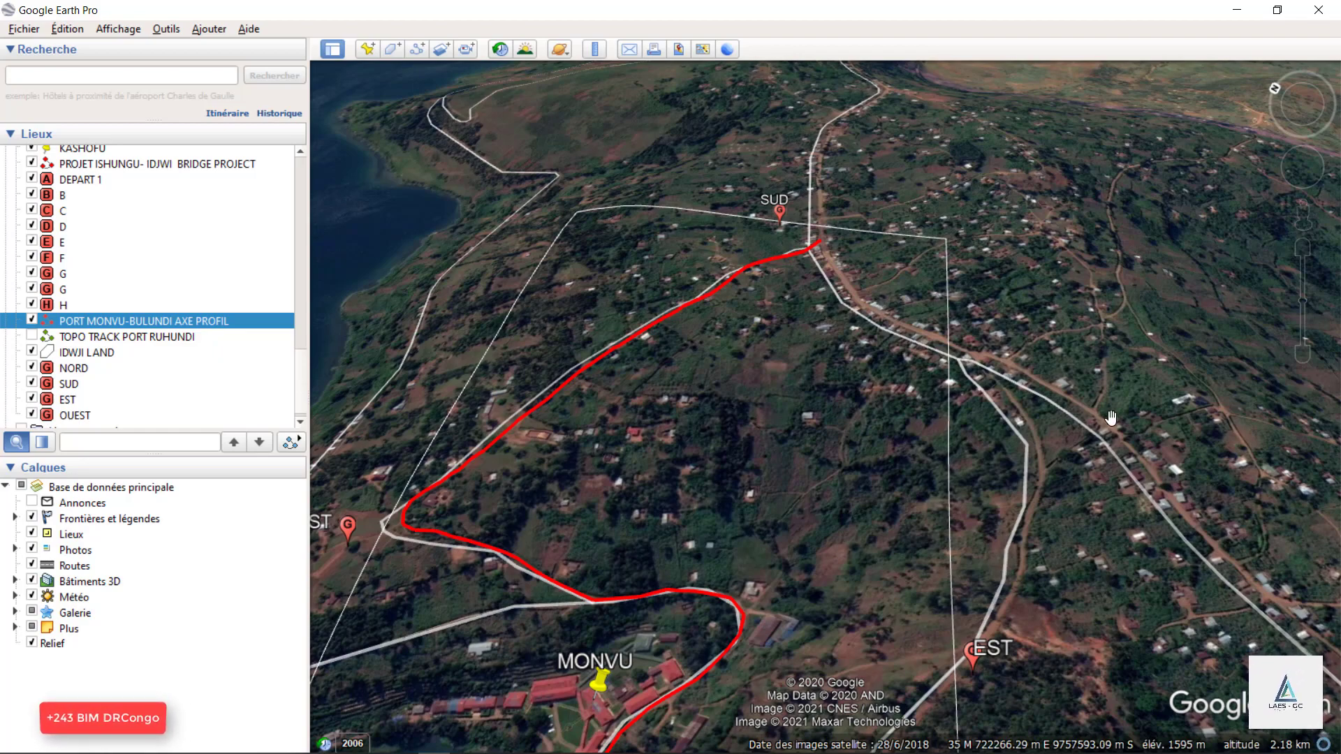
scroll(1108, 417, down, 1)
scroll(863, 157, down, 3)
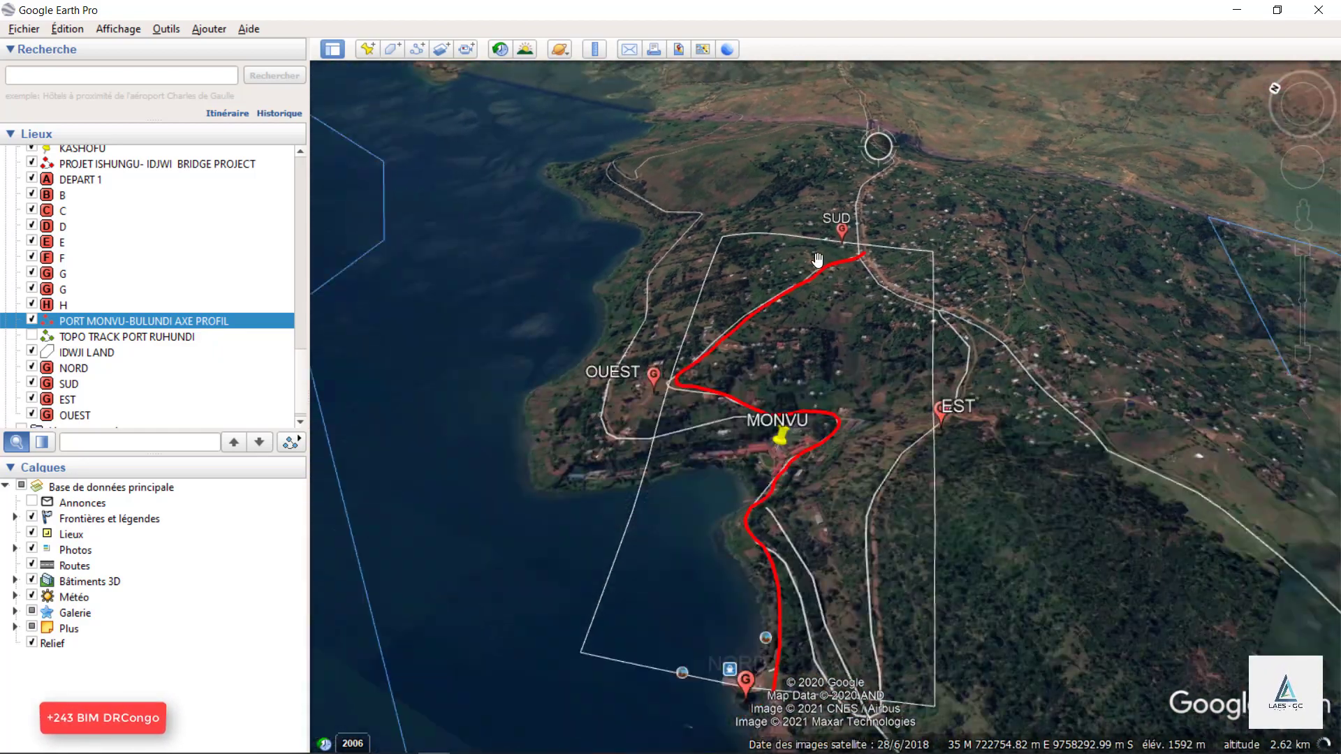
Examine the red axis through MONVU, its bends near OUEST and its upper end at the SUD road junction.
scroll(772, 394, up, 2)
scroll(852, 354, up, 2)
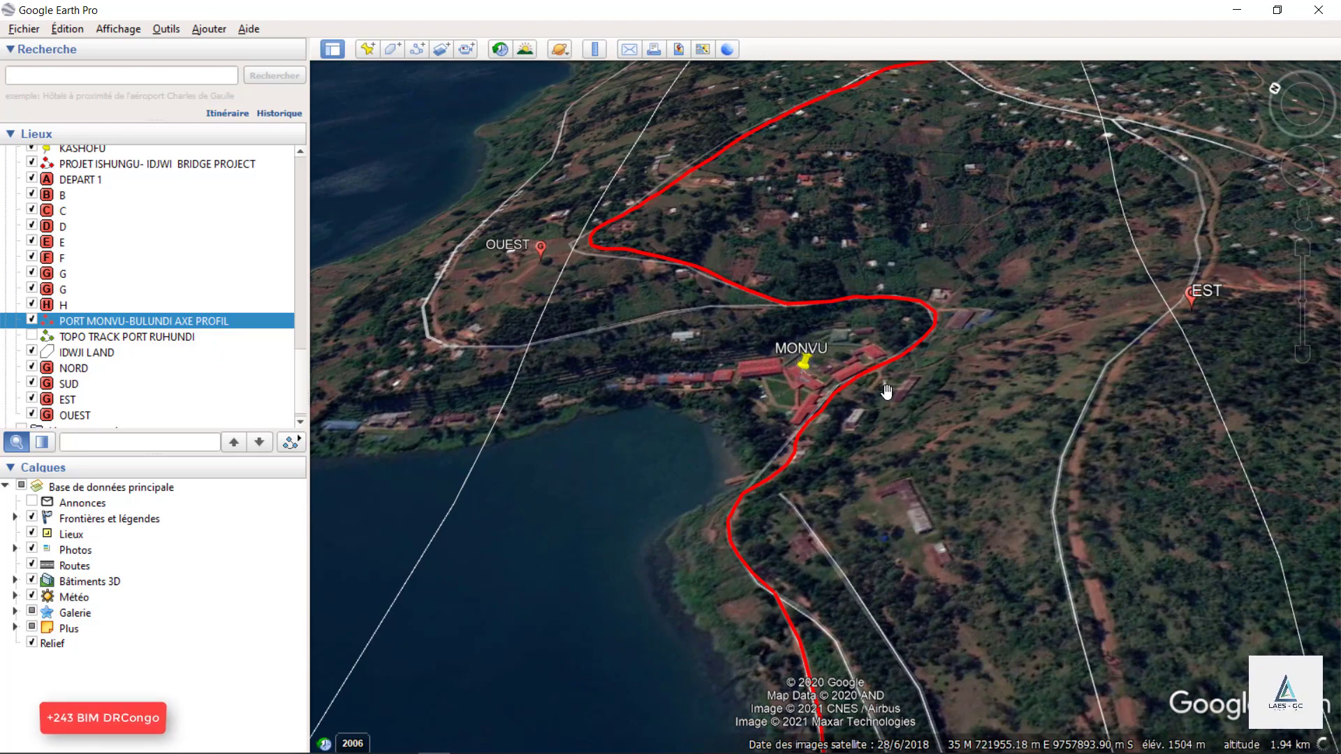
scroll(962, 532, down, 3)
scroll(968, 155, up, 3)
scroll(950, 139, down, 1)
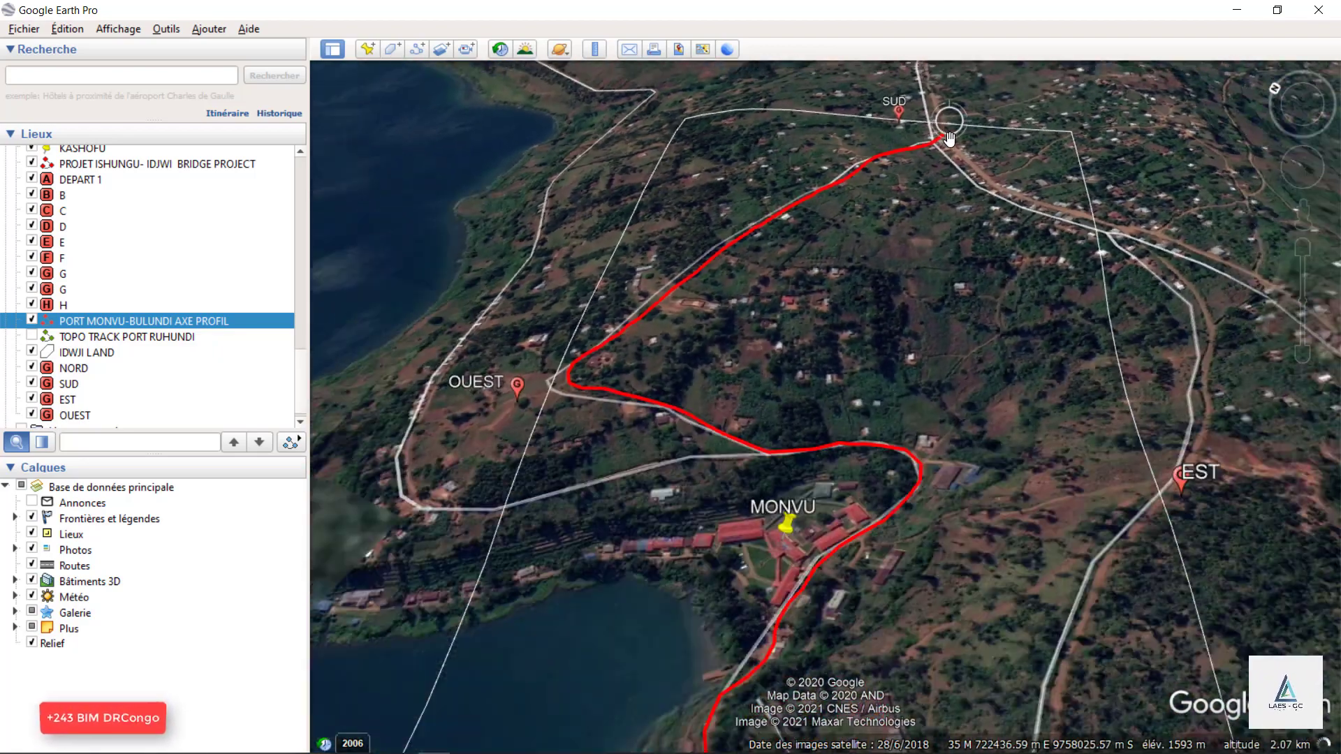
scroll(949, 139, down, 1)
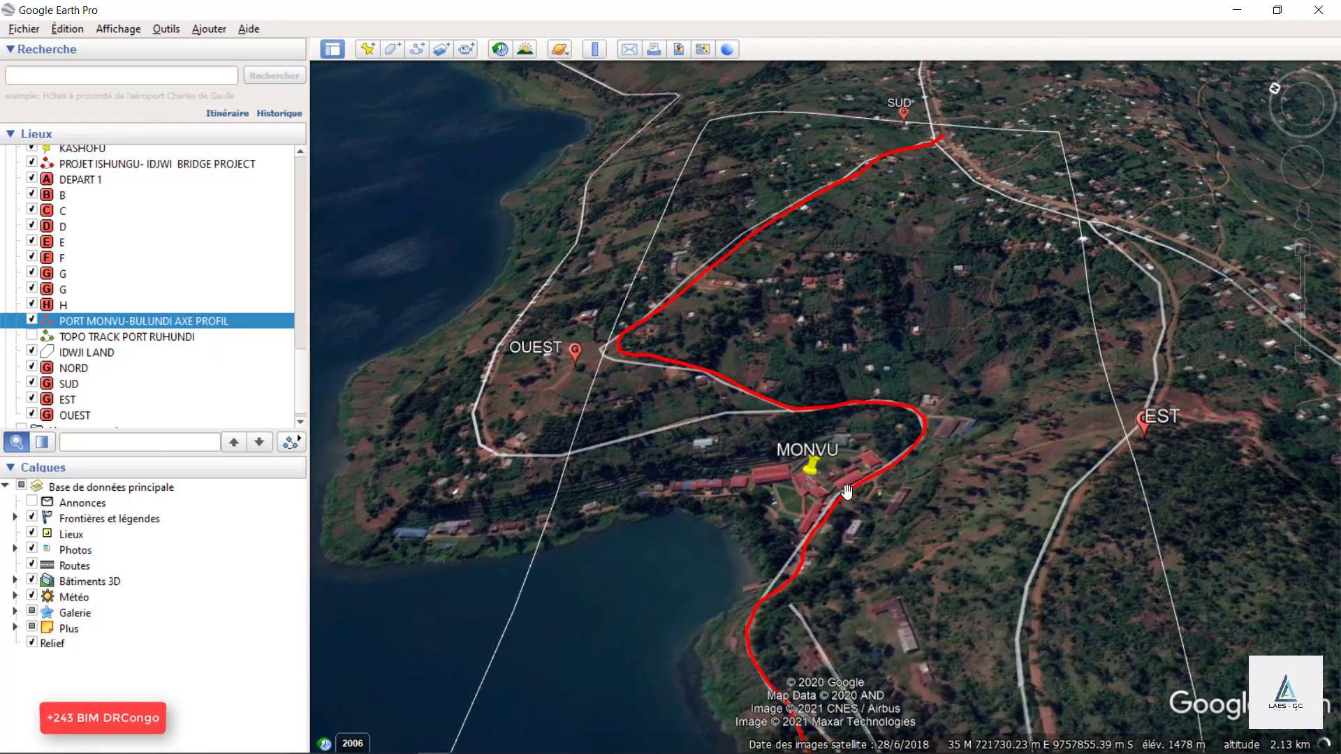
scroll(815, 493, up, 3)
scroll(897, 489, down, 2)
scroll(908, 459, up, 2)
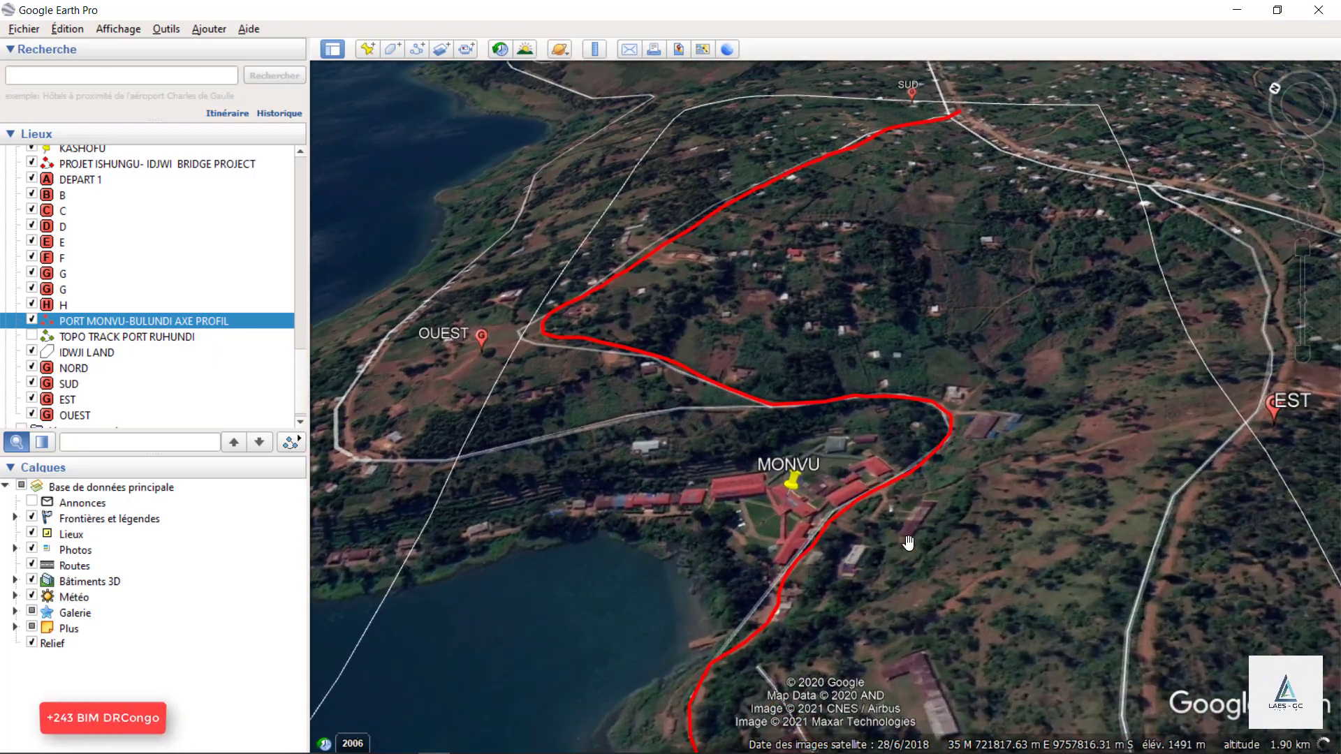
scroll(910, 542, down, 3)
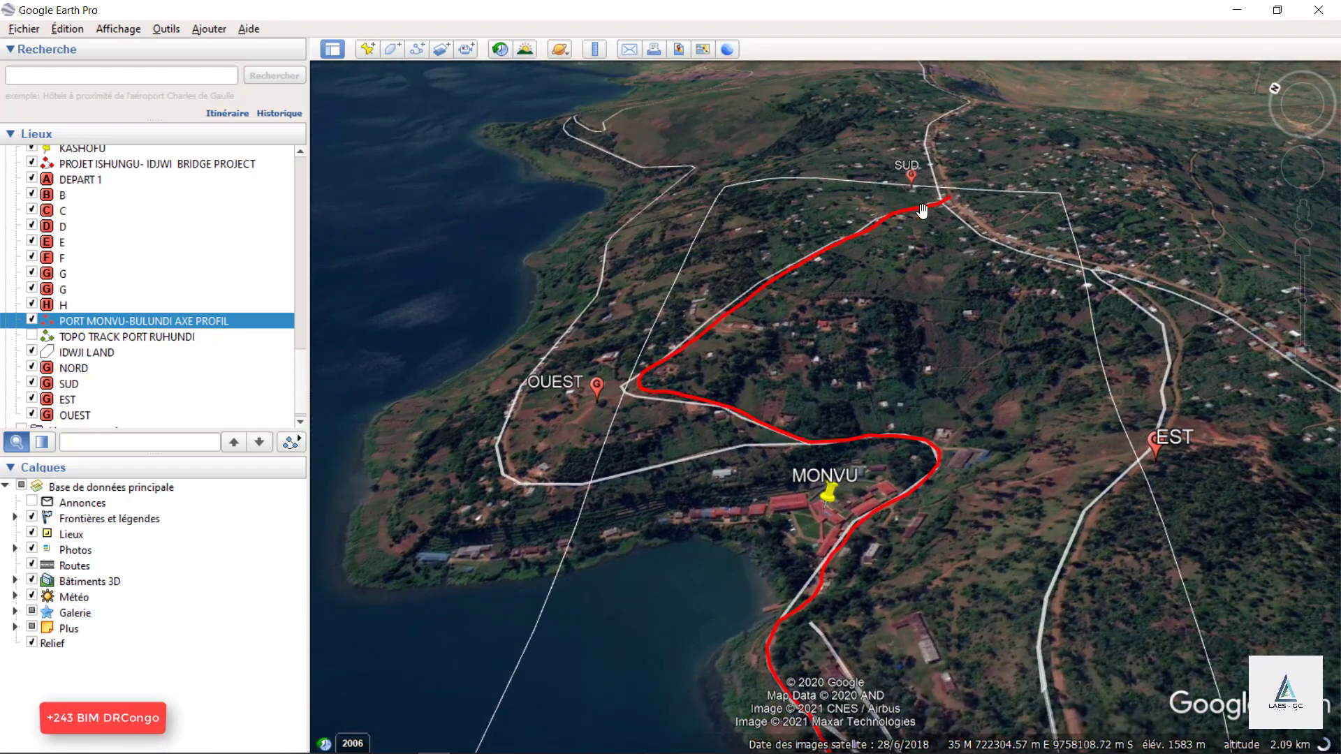
View the island beyond SUD and inspect the hillside roads and settlements around KASHOFU.
drag(973, 198, 907, 259)
scroll(812, 504, down, 5)
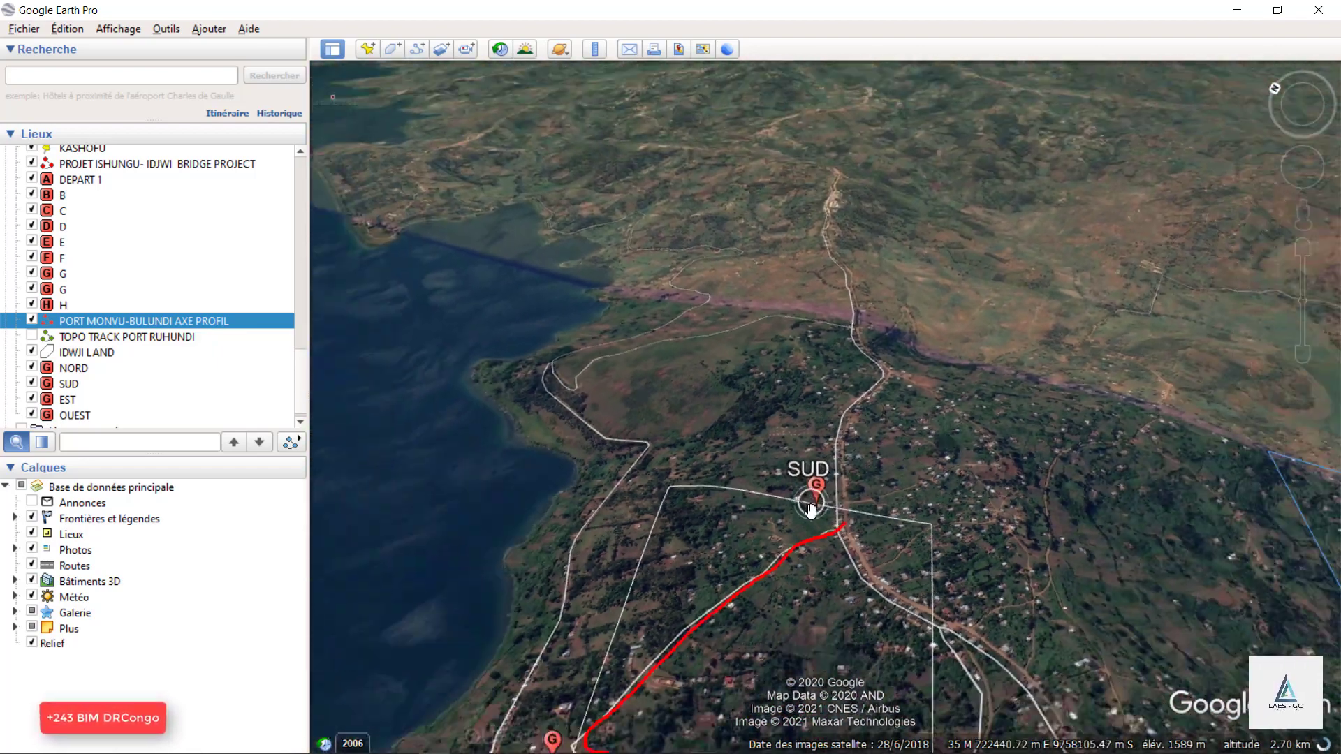
scroll(628, 357, down, 4)
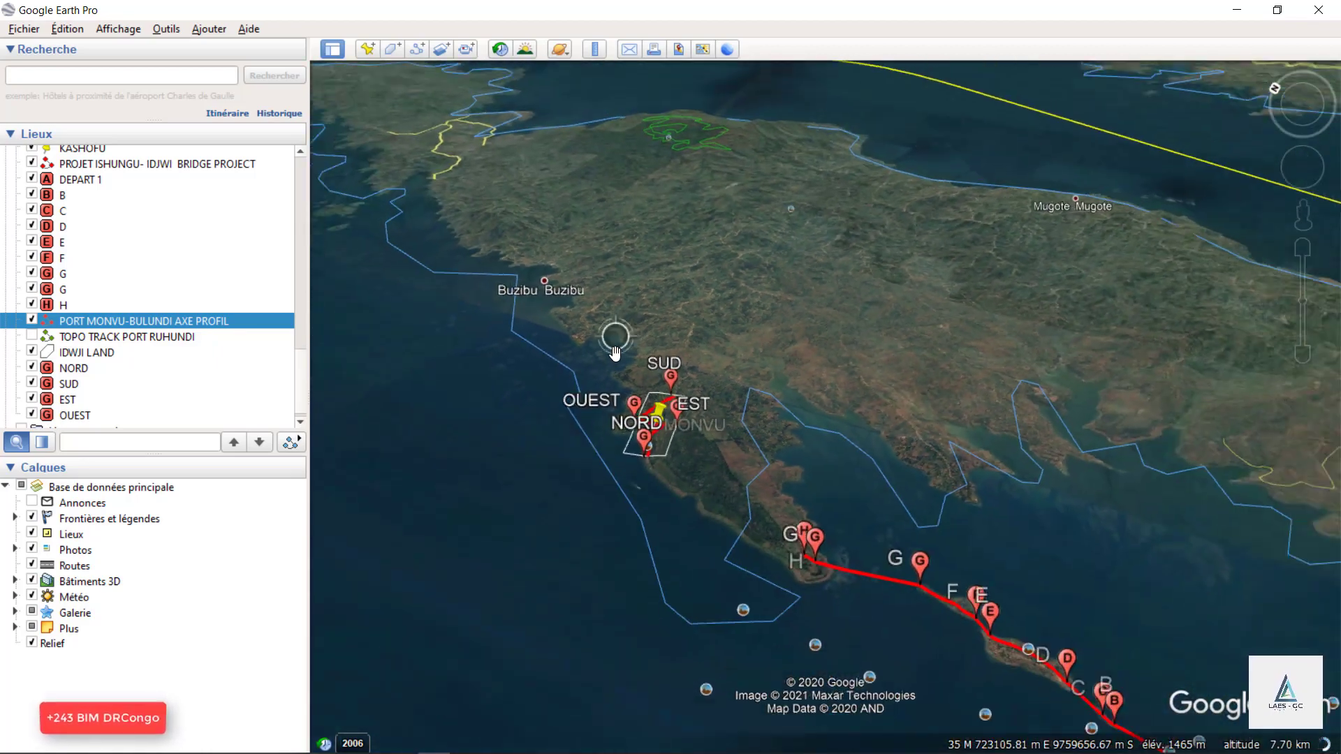
scroll(614, 353, down, 3)
scroll(1089, 363, up, 8)
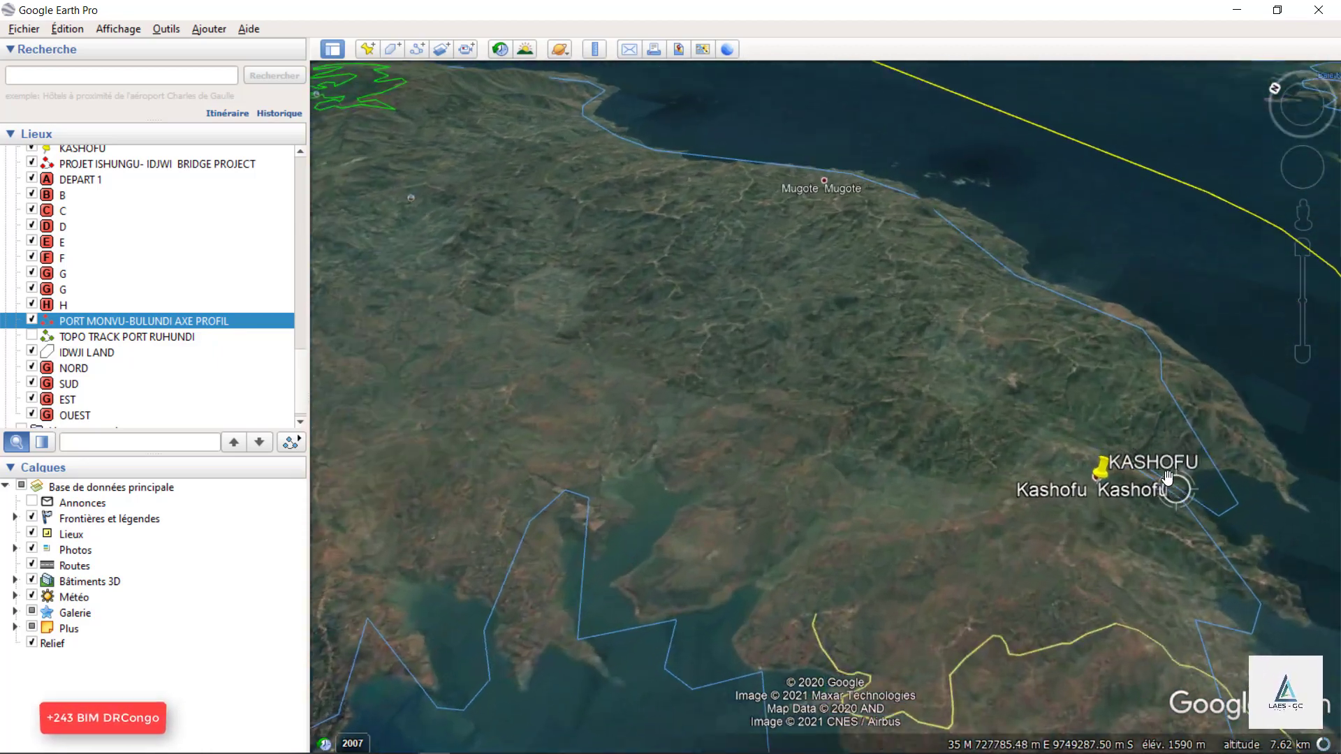
scroll(964, 454, up, 3)
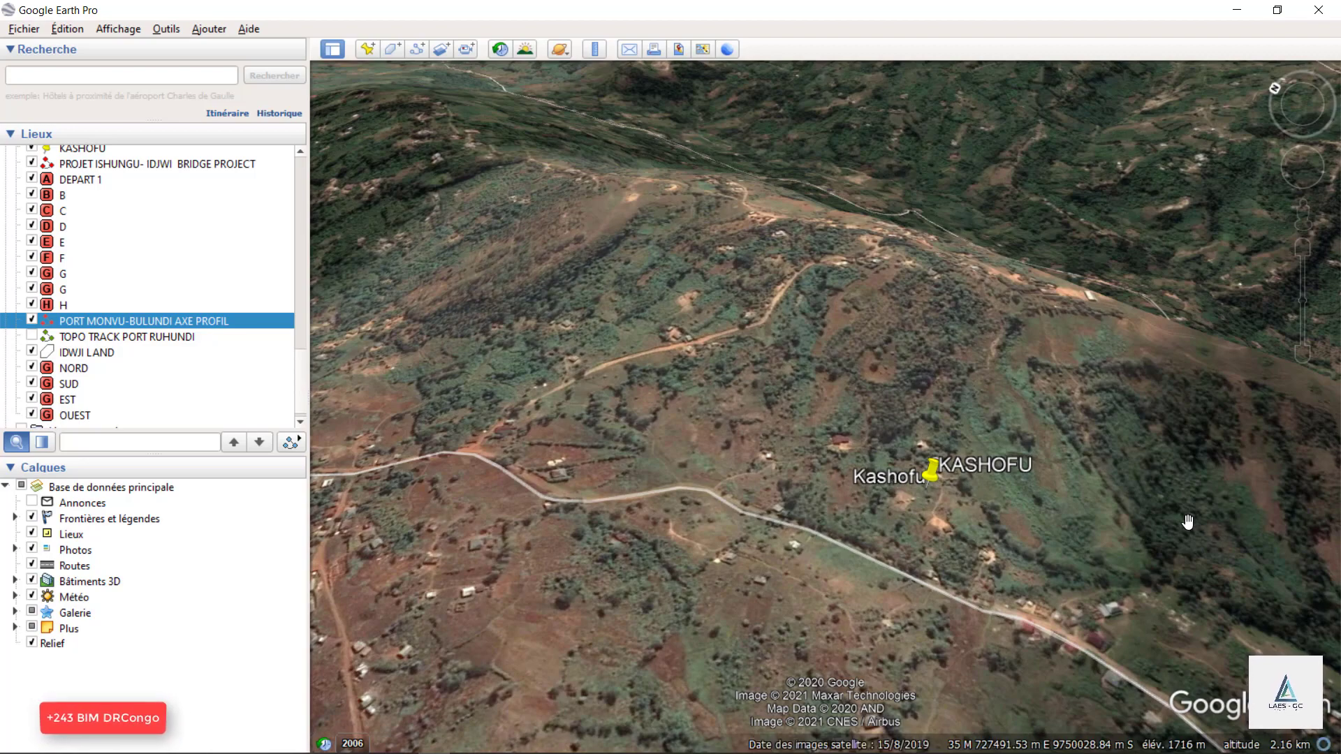
scroll(1236, 527, down, 3)
scroll(1180, 520, up, 2)
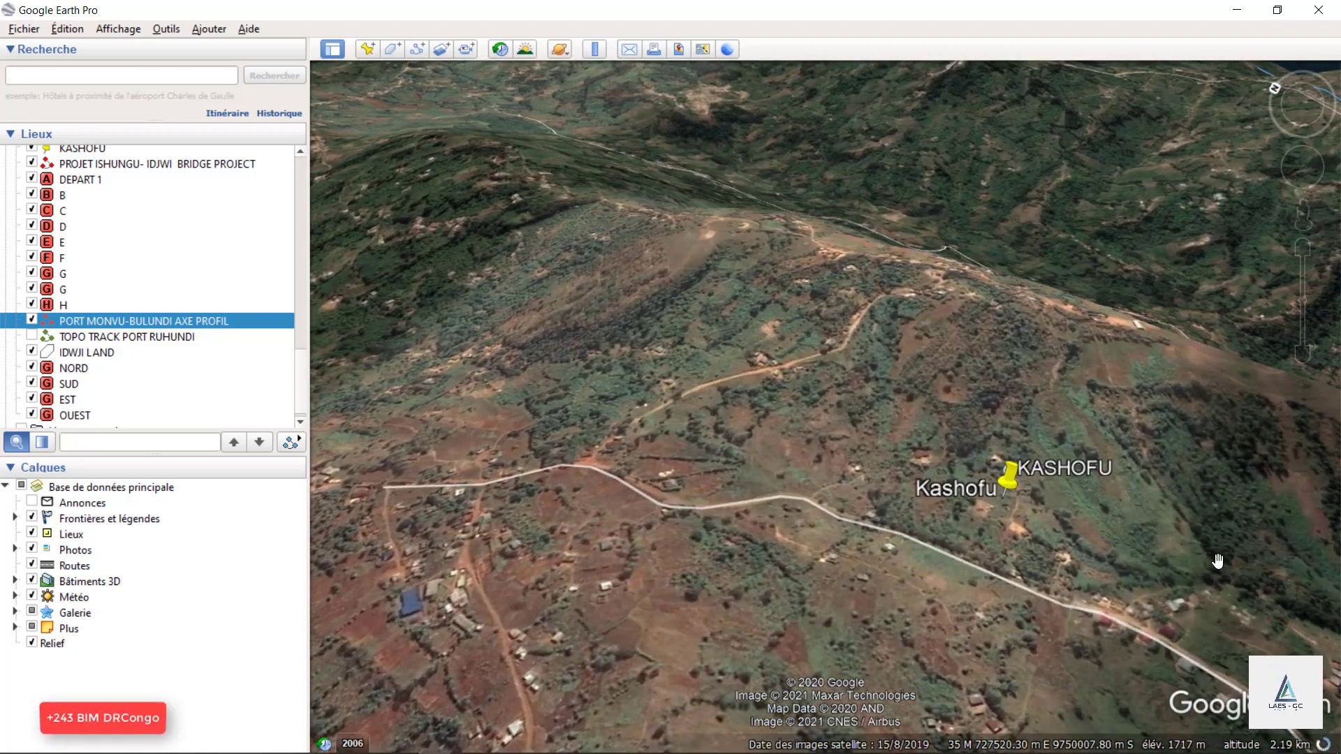
scroll(1217, 561, down, 5)
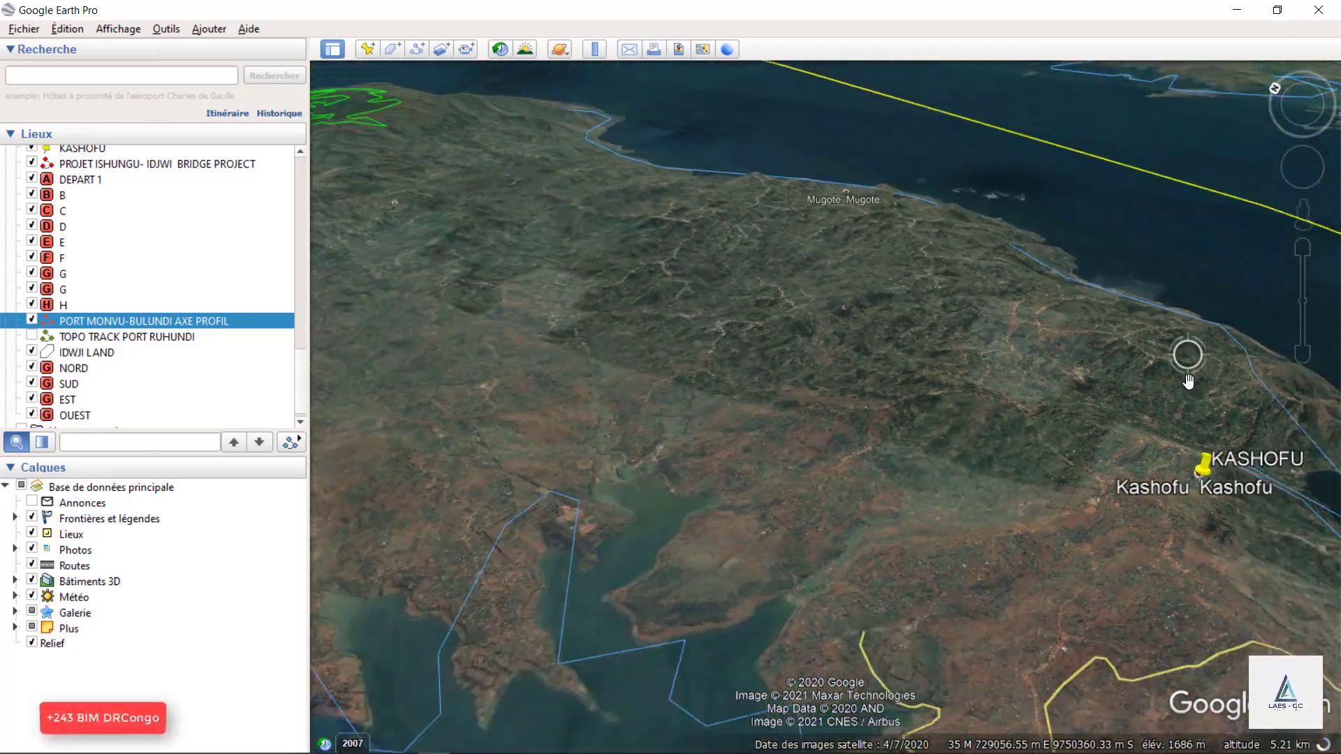
Examine the inland road network and settlements between the SUD end of the project area and Buzibu.
scroll(1187, 381, down, 5)
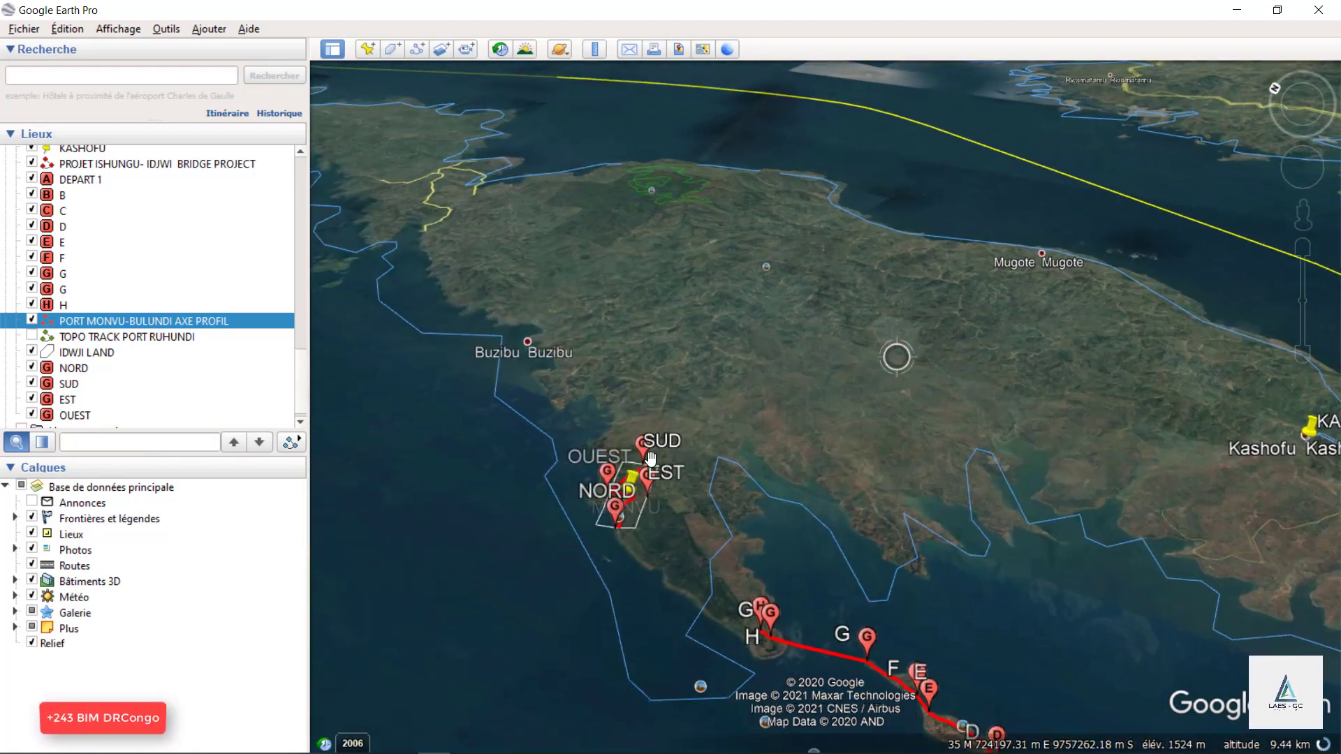
scroll(602, 445, up, 5)
scroll(835, 419, down, 2)
scroll(572, 119, up, 3)
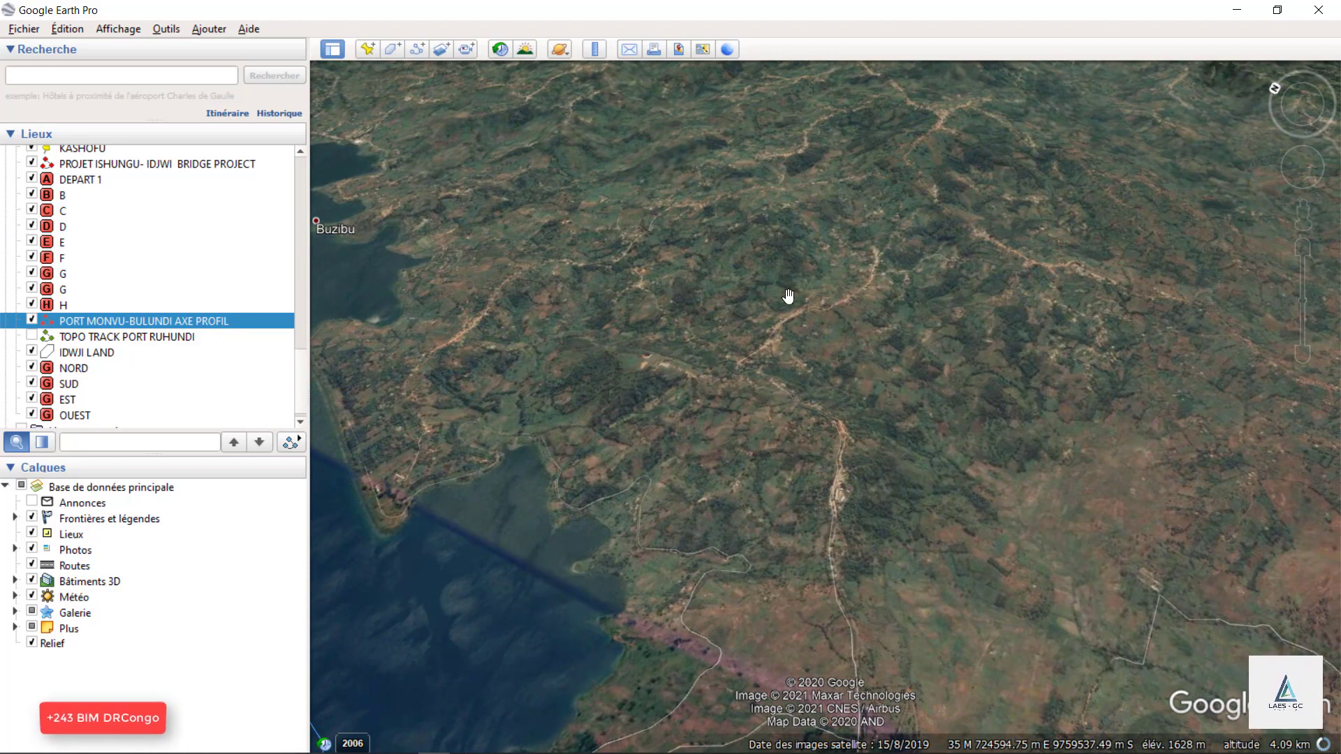
scroll(643, 371, down, 3)
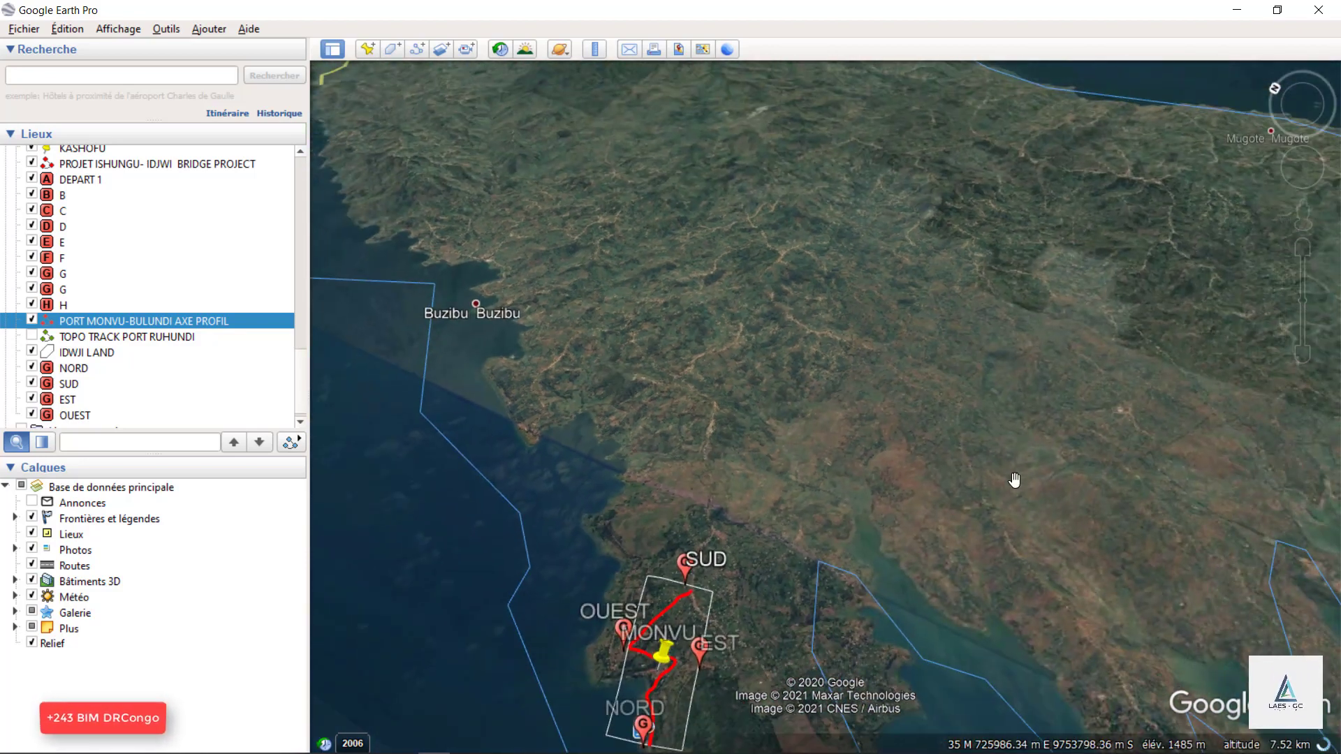
scroll(739, 294, up, 2)
scroll(721, 366, up, 2)
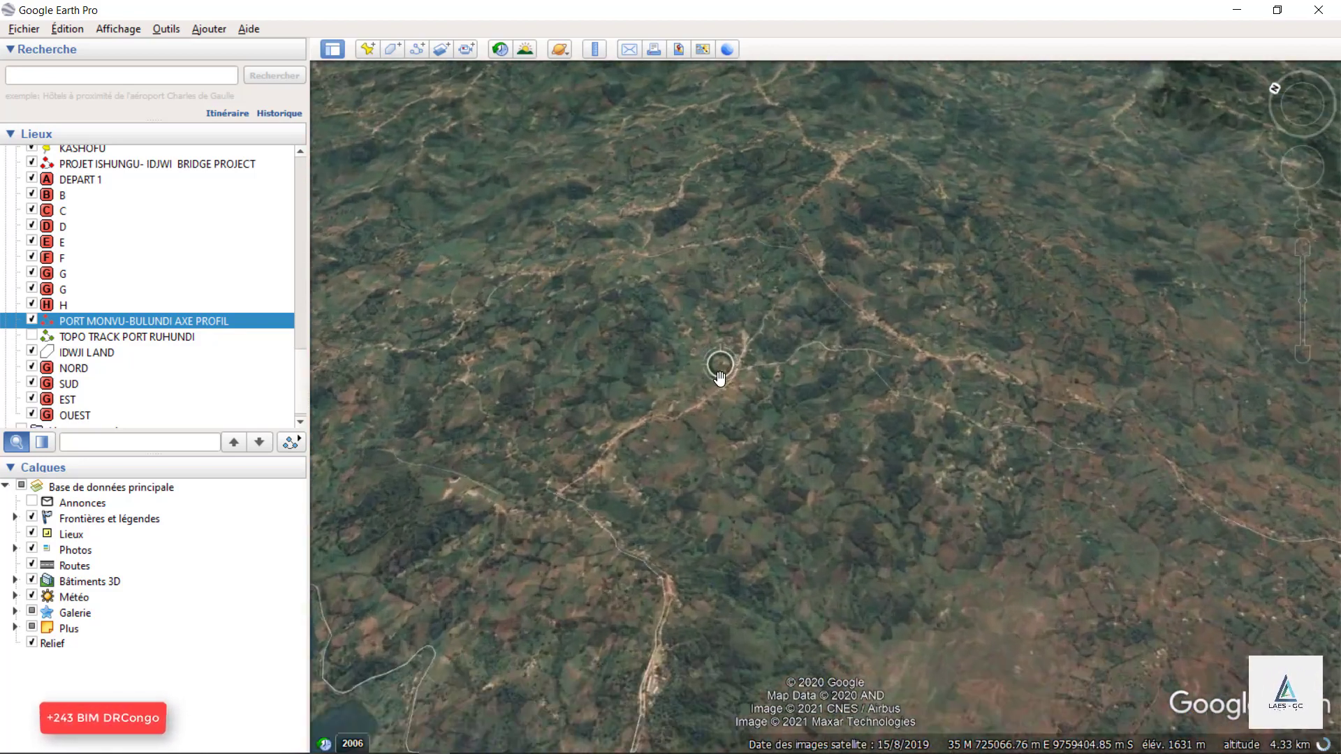
scroll(736, 362, up, 1)
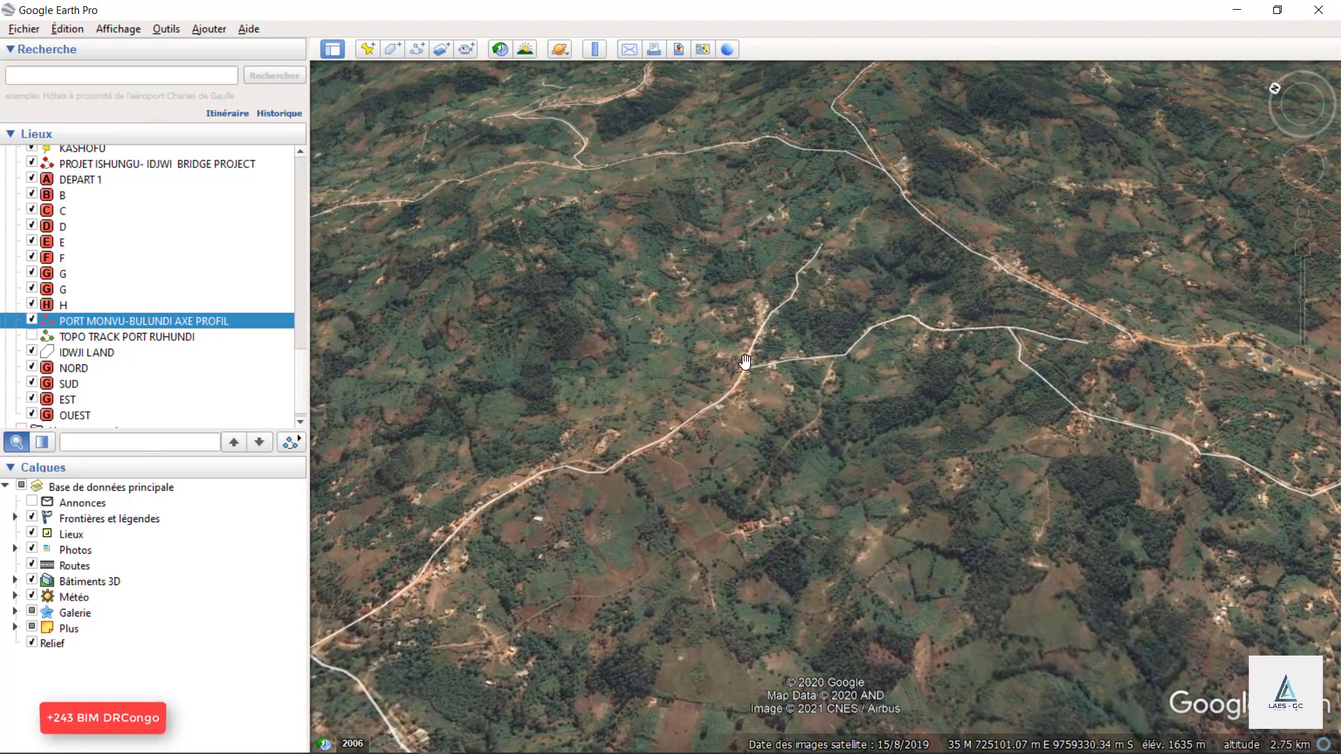
scroll(892, 233, down, 3)
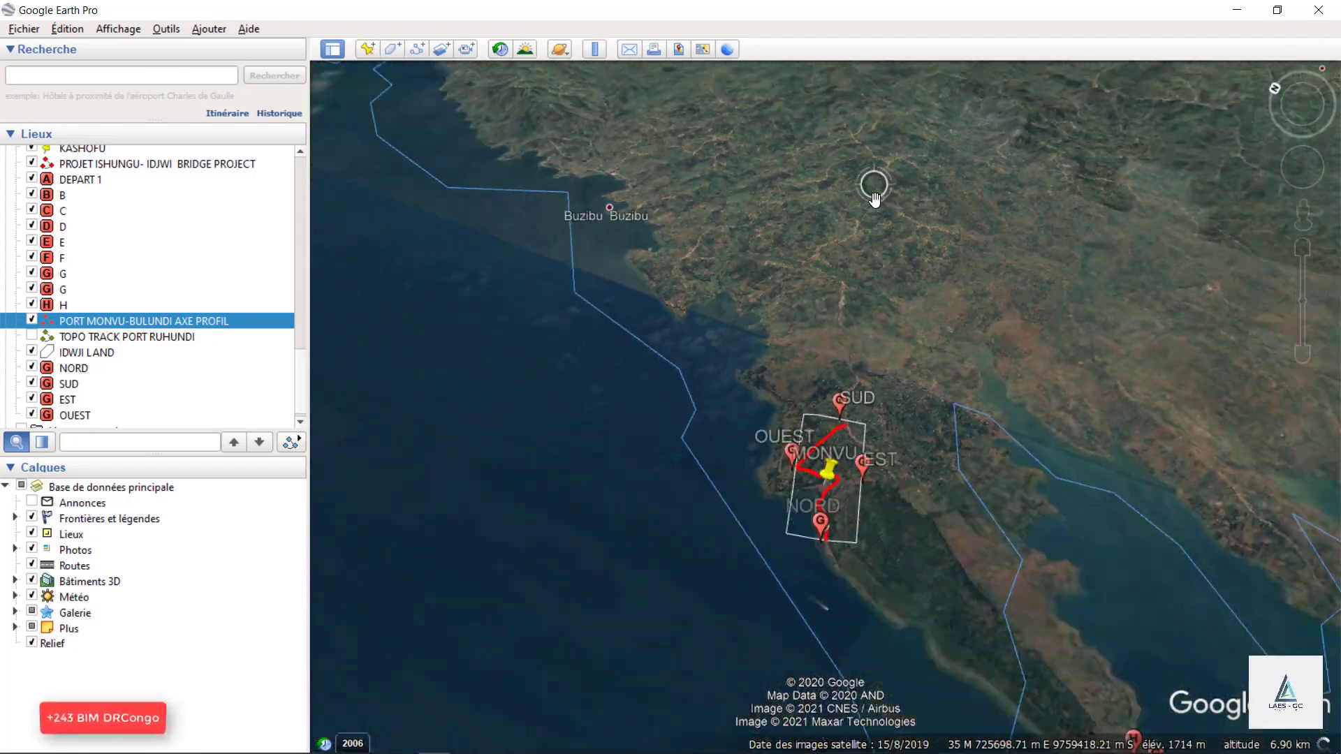
Review the project rectangle and the whole red axis between SUD, MONVU and NORD.
scroll(831, 569, up, 2)
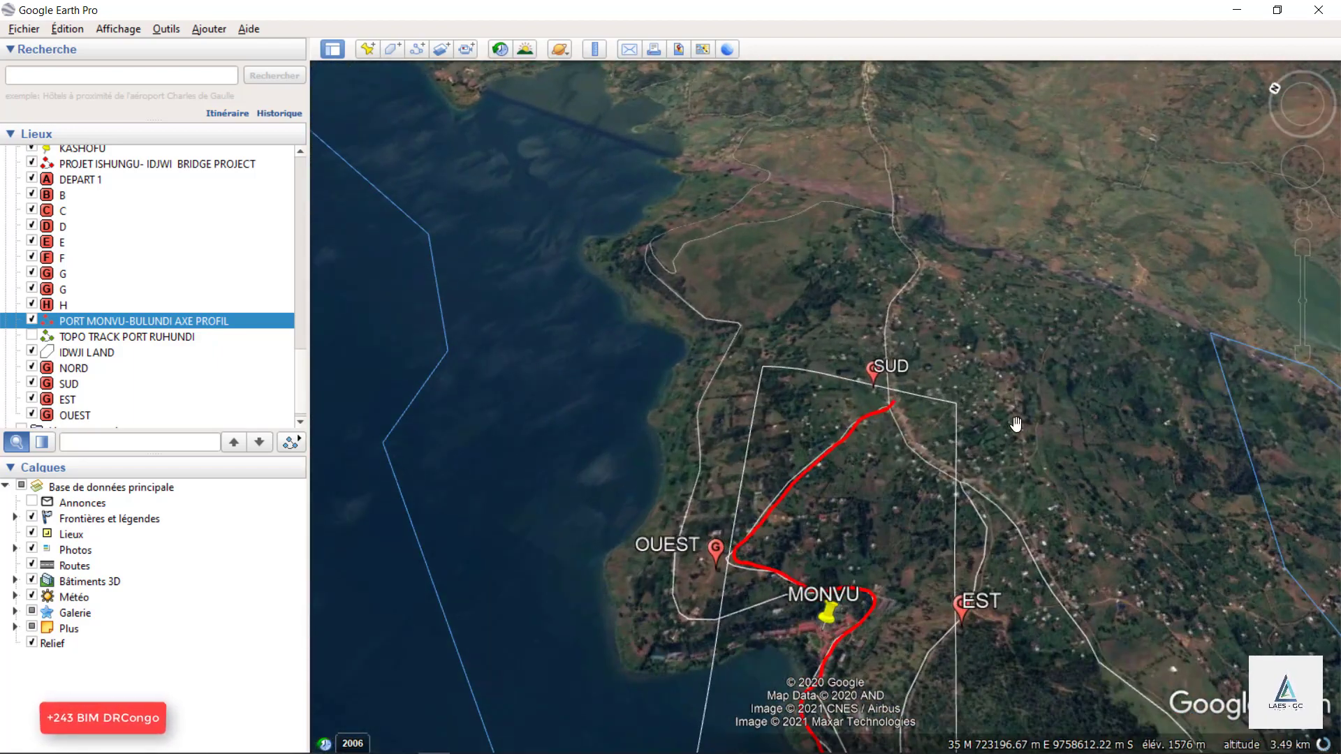
scroll(1016, 424, up, 2)
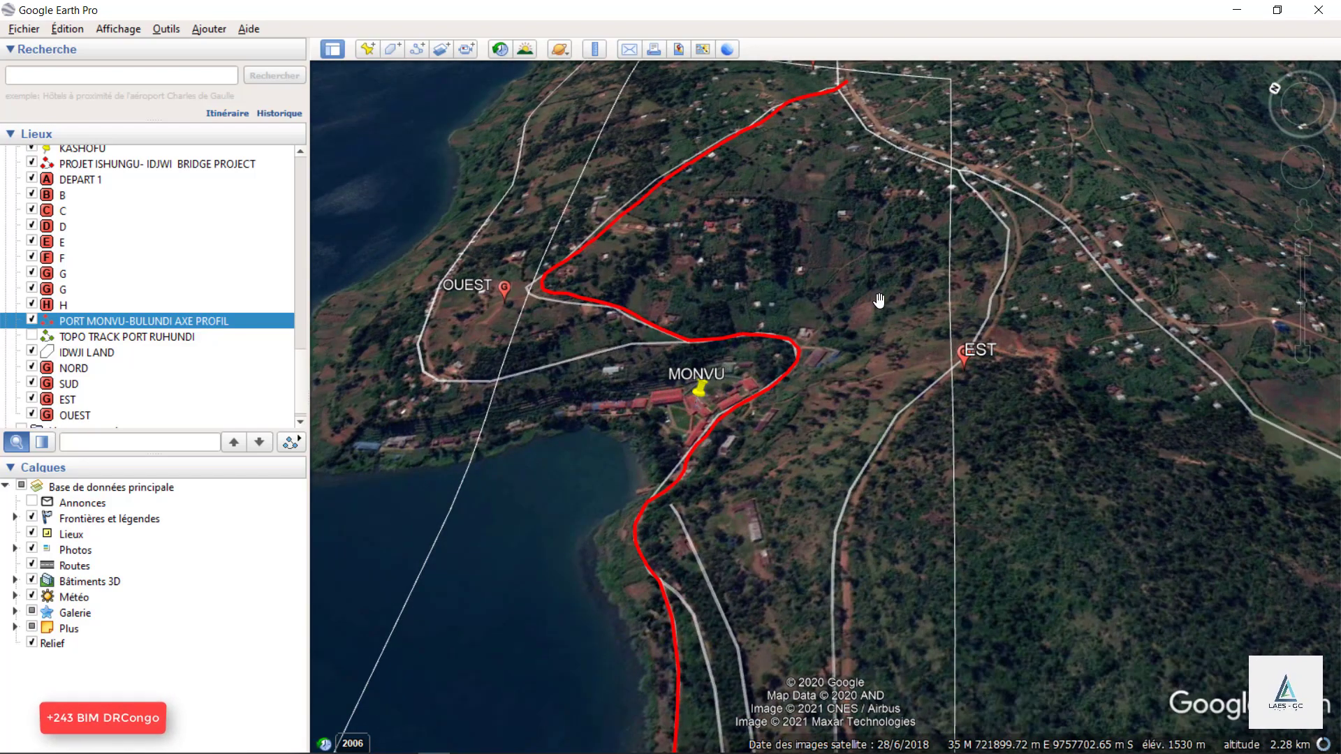
scroll(908, 265, down, 3)
scroll(960, 380, up, 2)
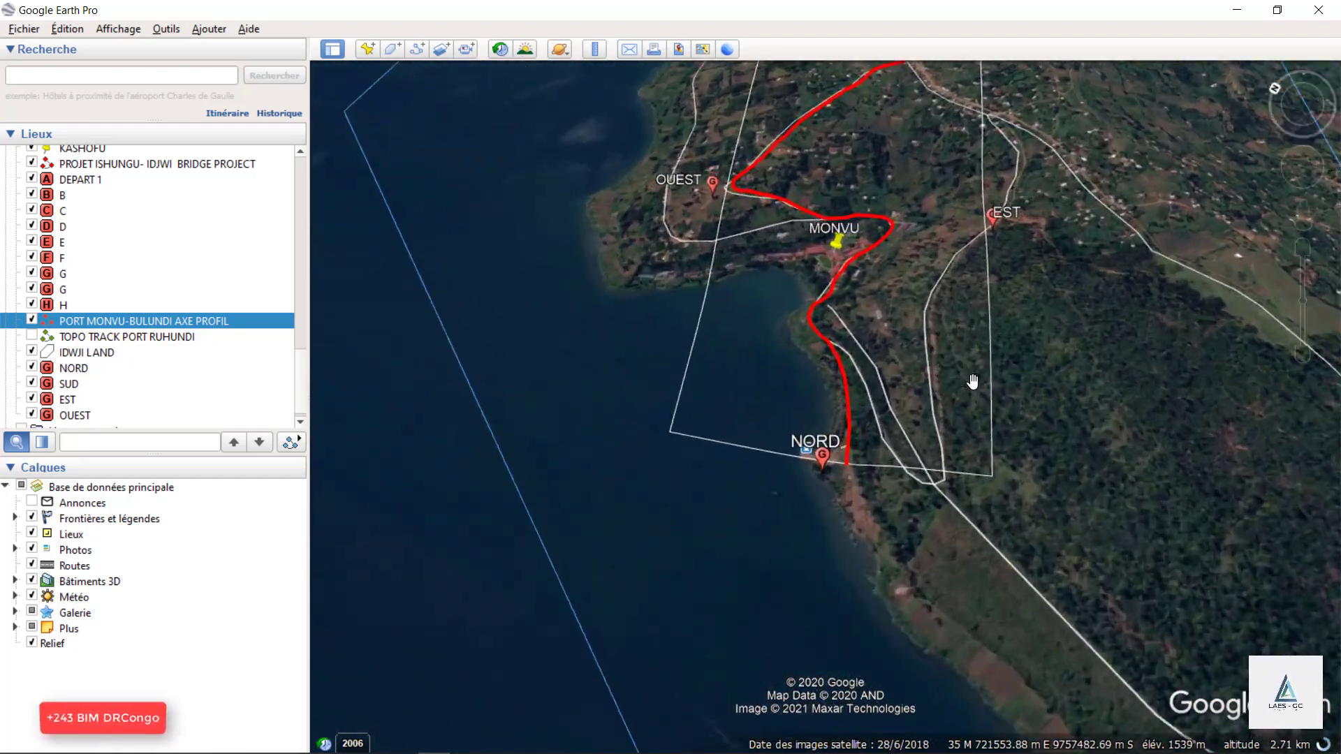
scroll(972, 381, up, 1)
scroll(681, 426, down, 2)
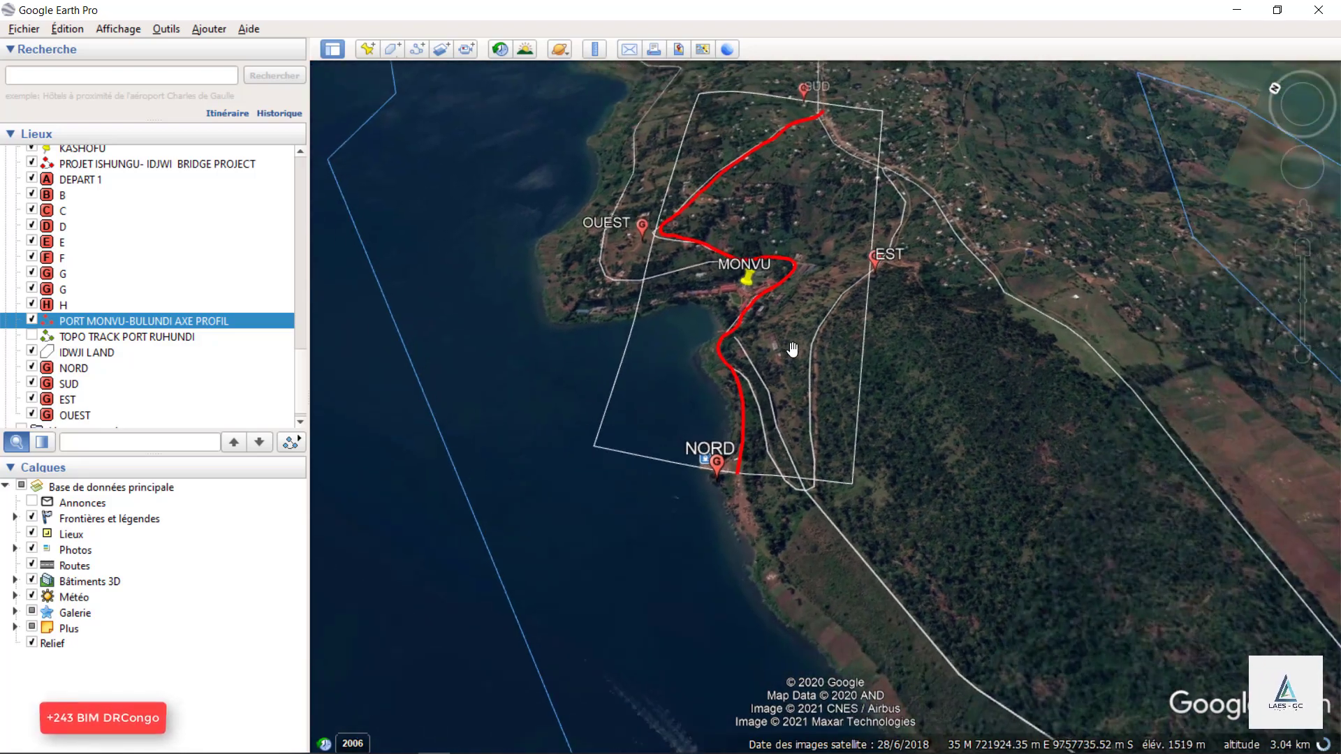
scroll(810, 307, up, 3)
scroll(737, 336, down, 3)
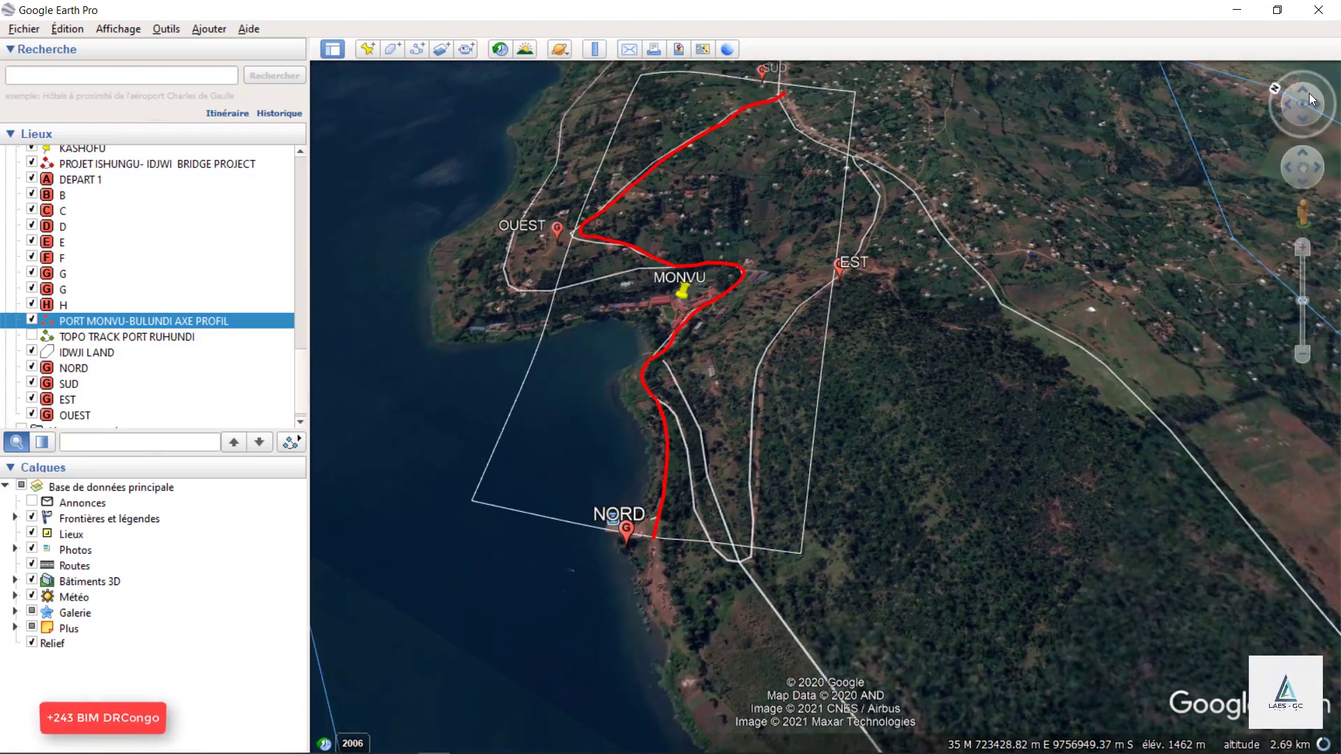
scroll(1233, 276, down, 2)
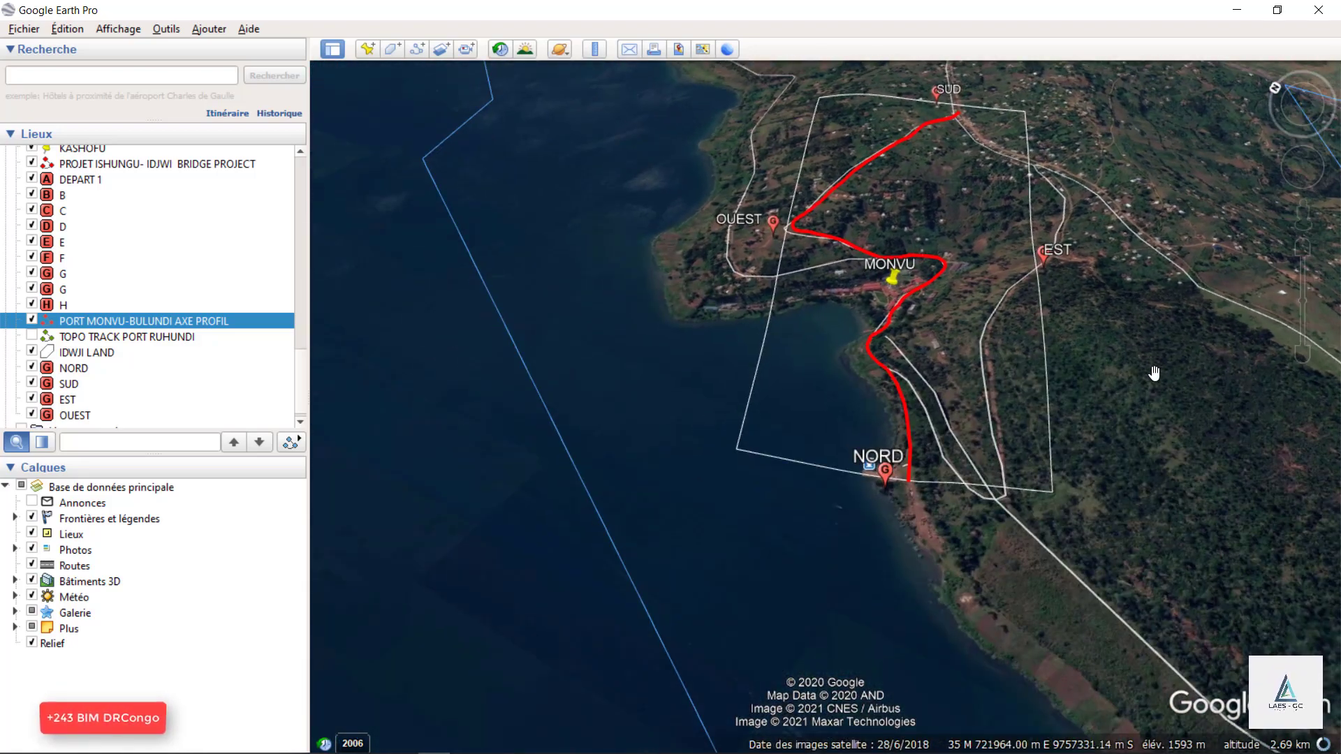
Inspect the port jetty at NORD and the lakeside stretch of the red axis towards MONVU from a rotated view.
scroll(1152, 355, up, 3)
drag(303, 353, 303, 357)
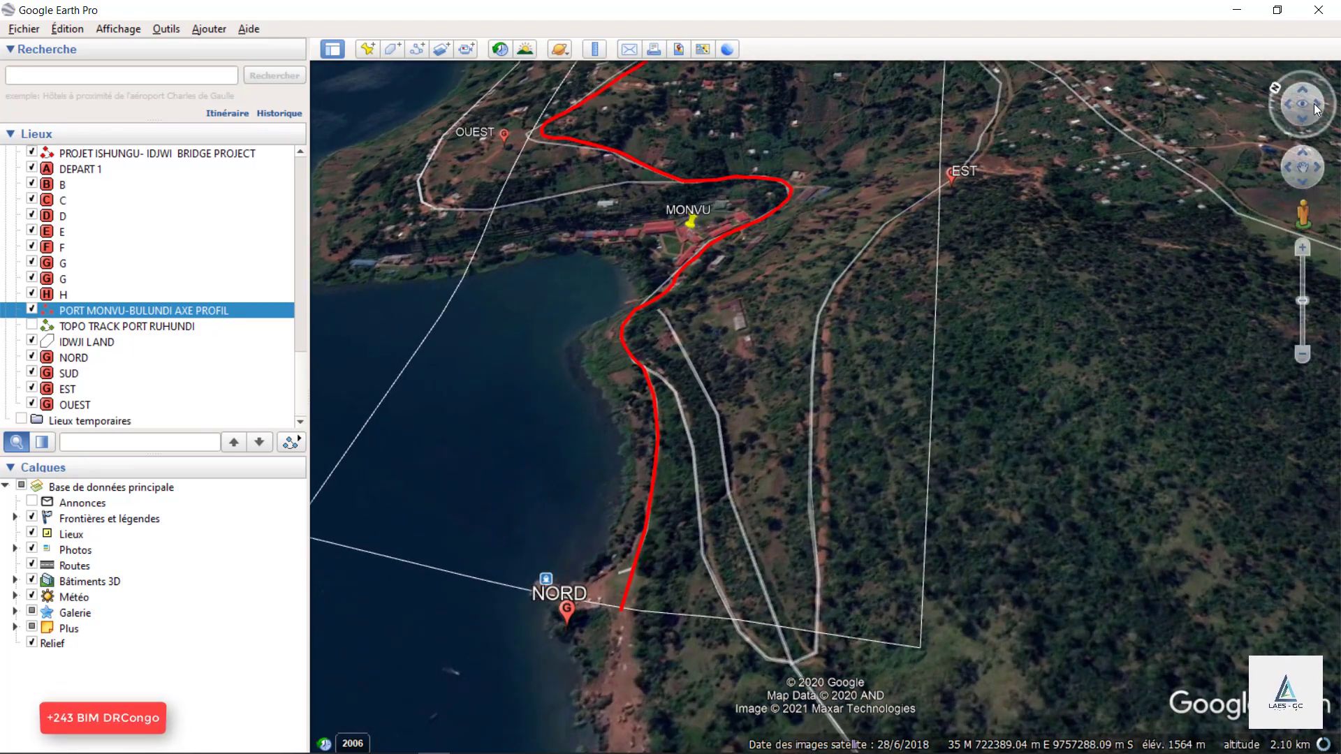
click(1313, 103)
drag(663, 365, 871, 185)
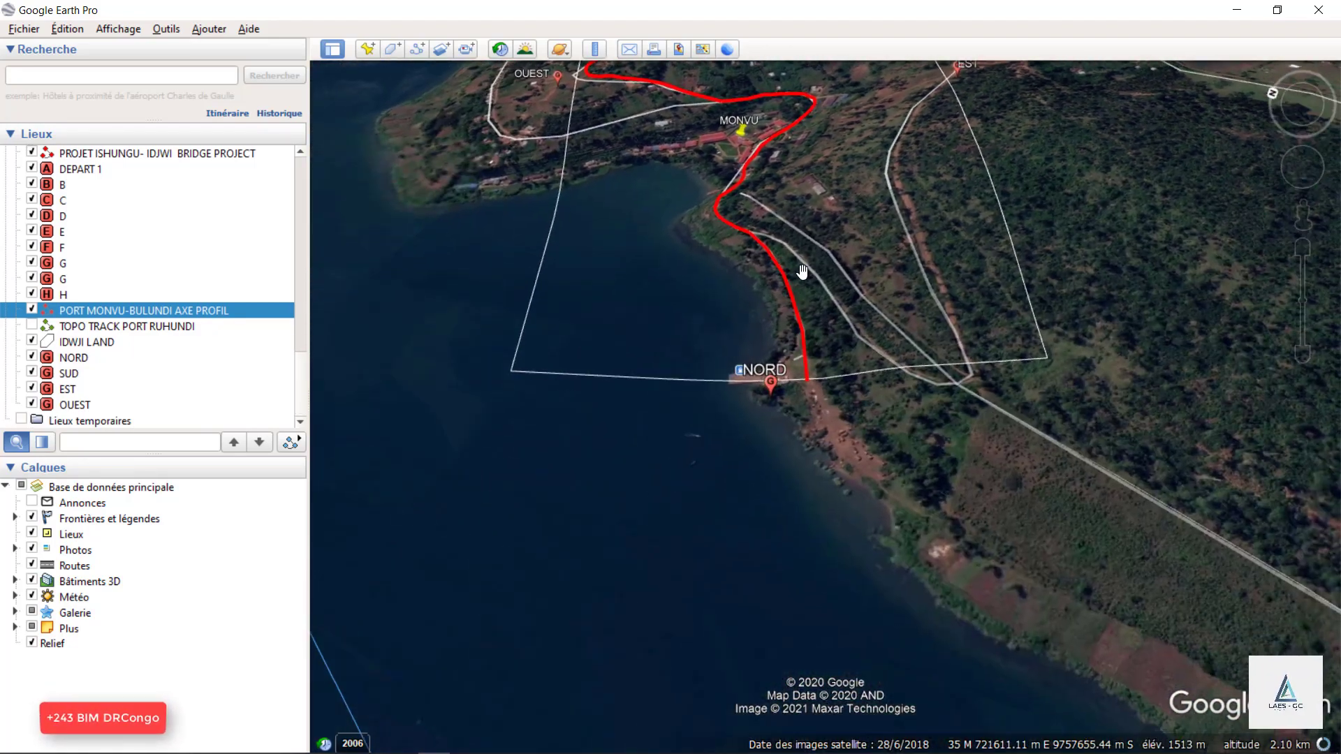
right_drag(801, 268, 801, 311)
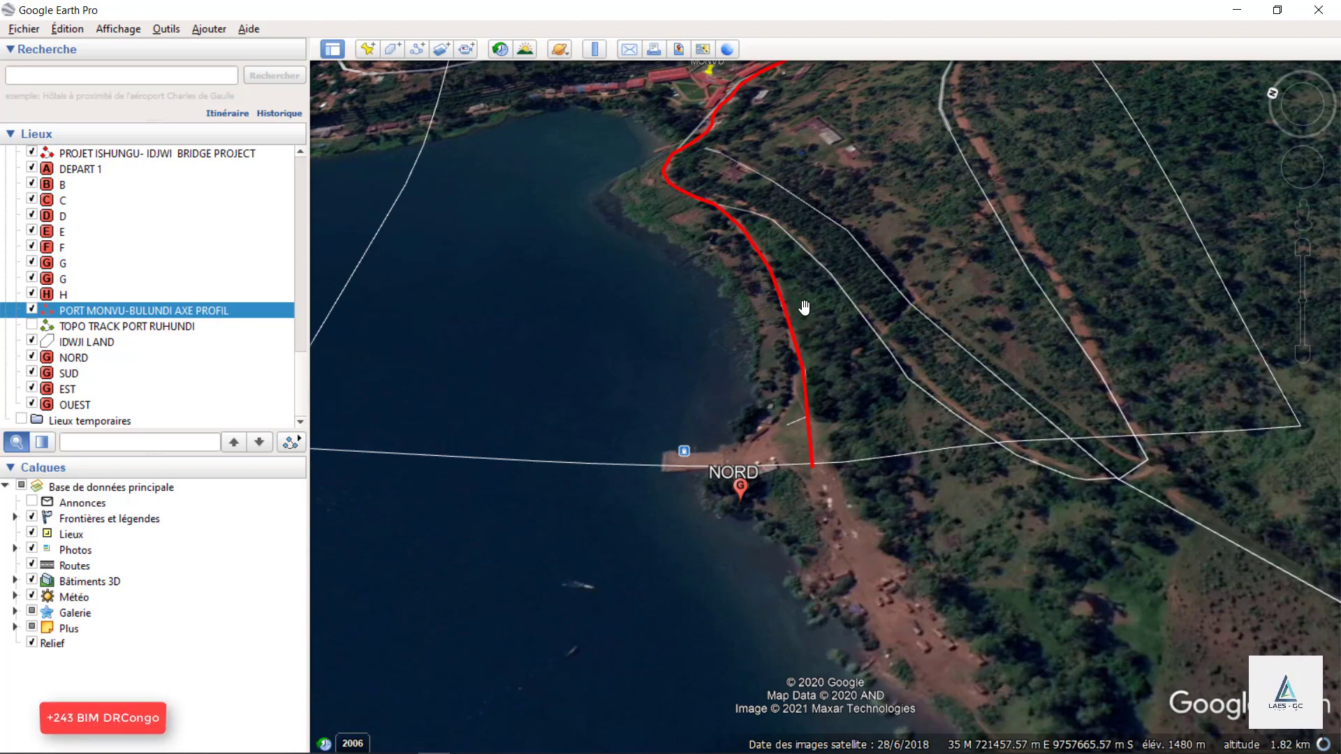
mouse_move(876, 567)
right_down()
mouse_move(856, 365)
mouse_move(745, 421)
mouse_move(746, 441)
right_up()
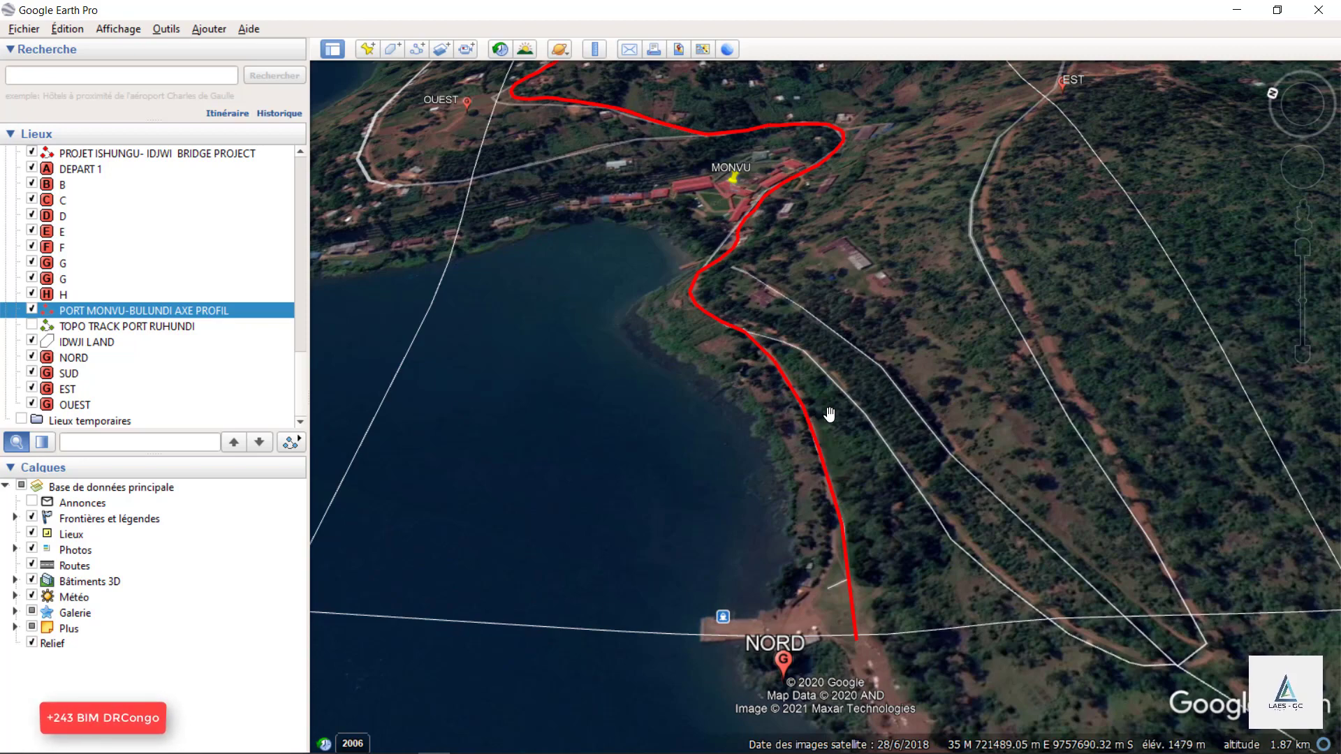
scroll(762, 585, down, 5)
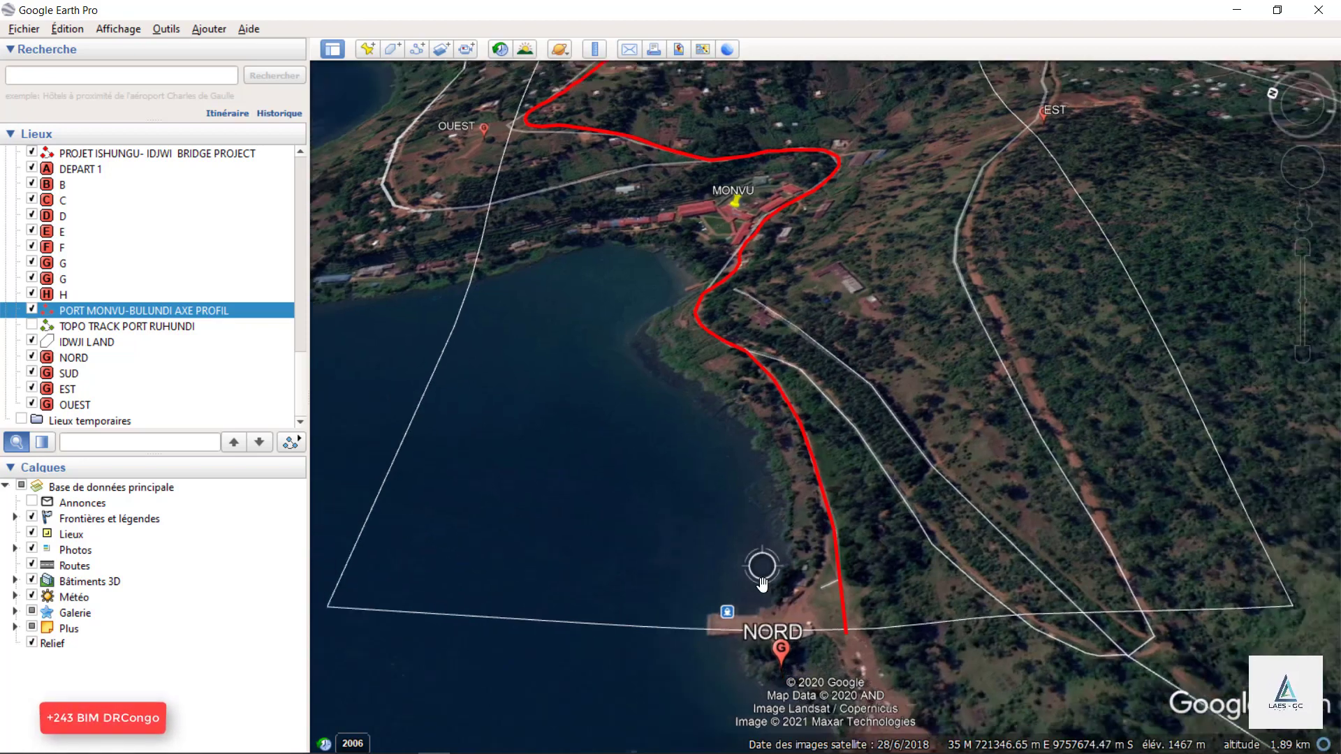
Compare the red axis with the existing roads between NORD, MONVU and EST from several viewing angles.
scroll(680, 433, up, 3)
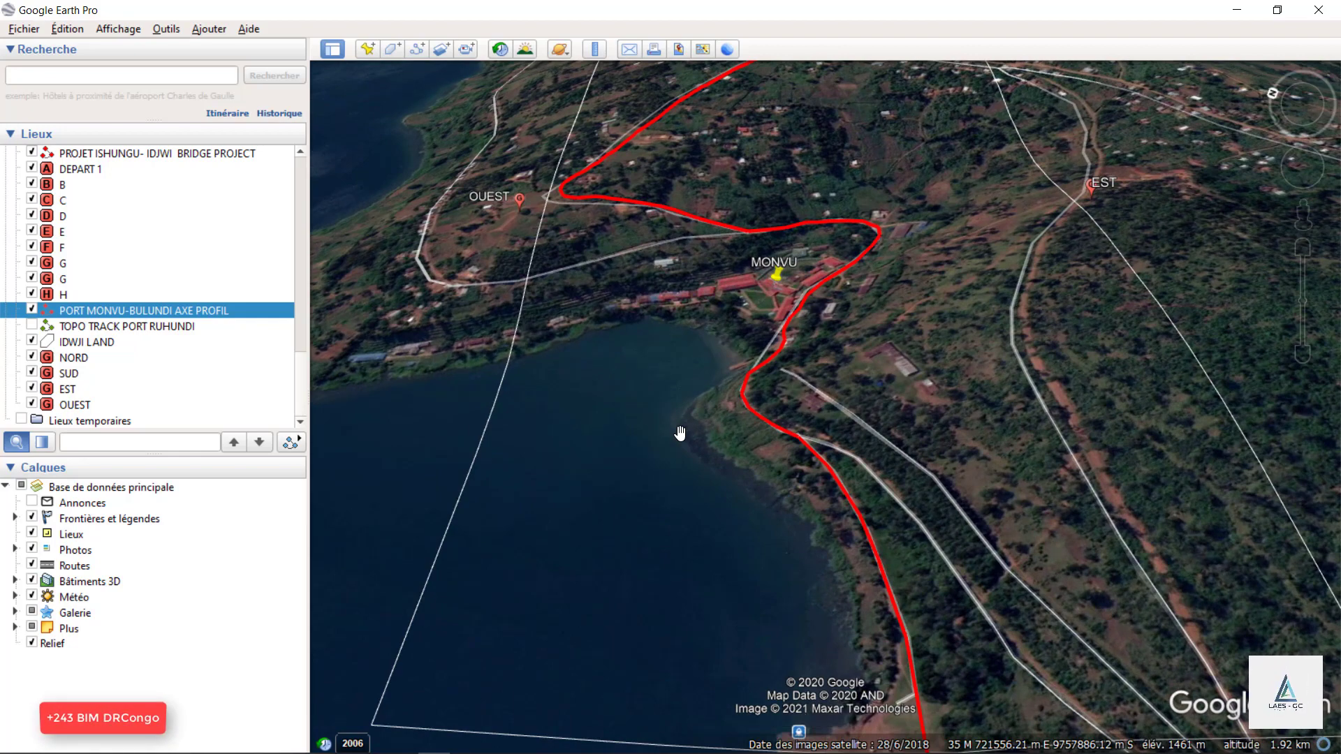
scroll(724, 380, up, 2)
scroll(824, 554, down, 3)
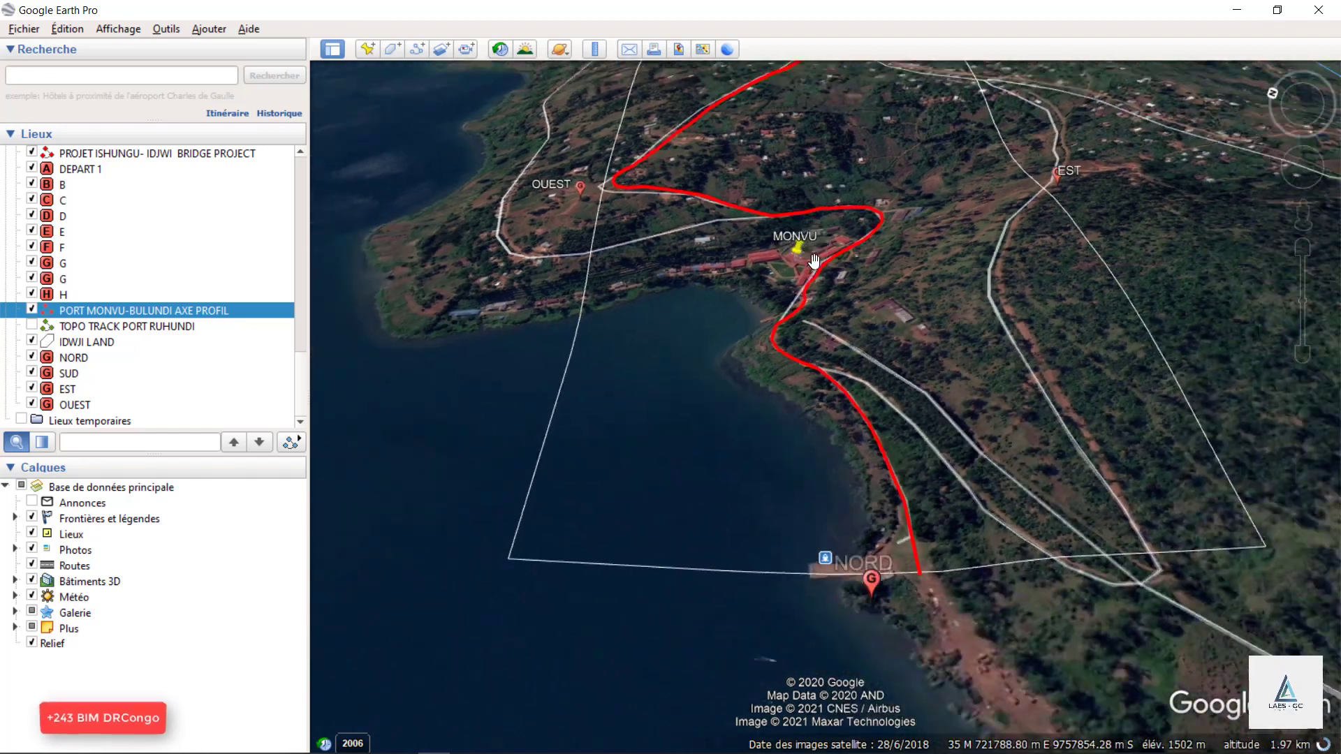
scroll(783, 253, down, 4)
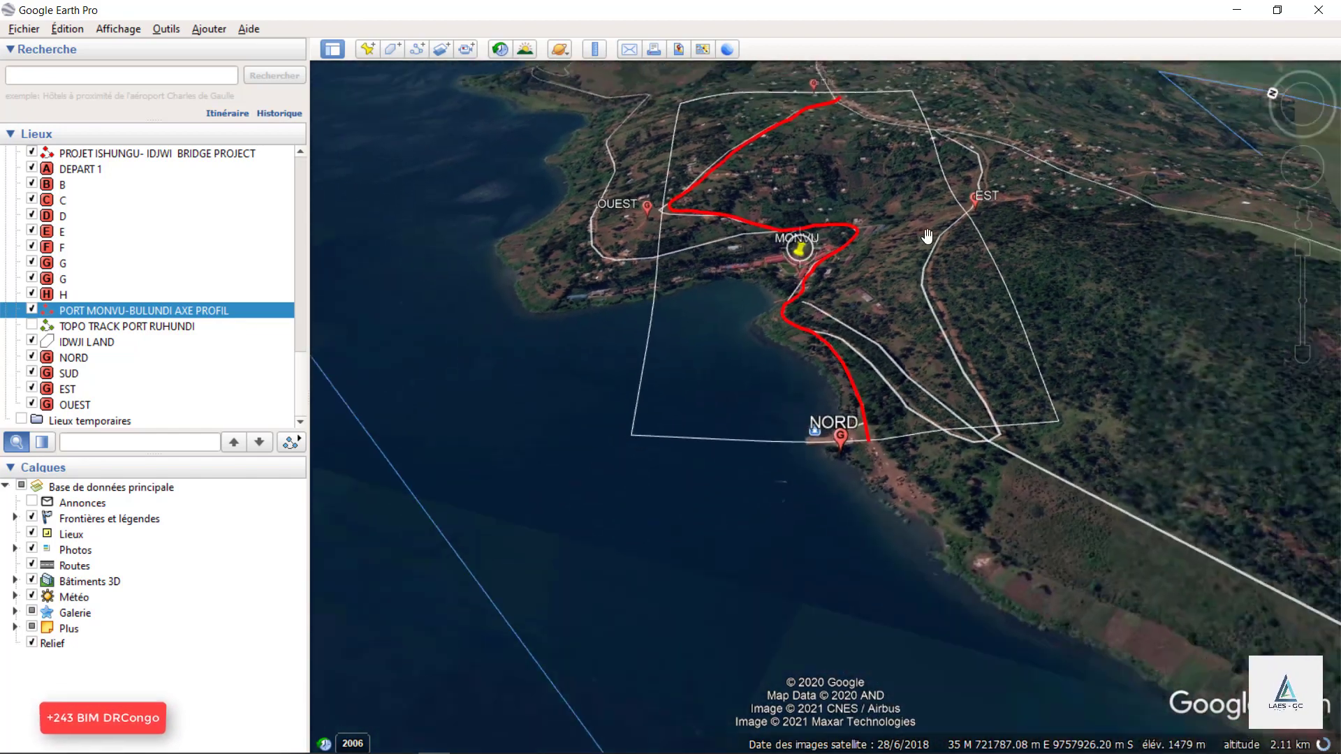
click(1316, 102)
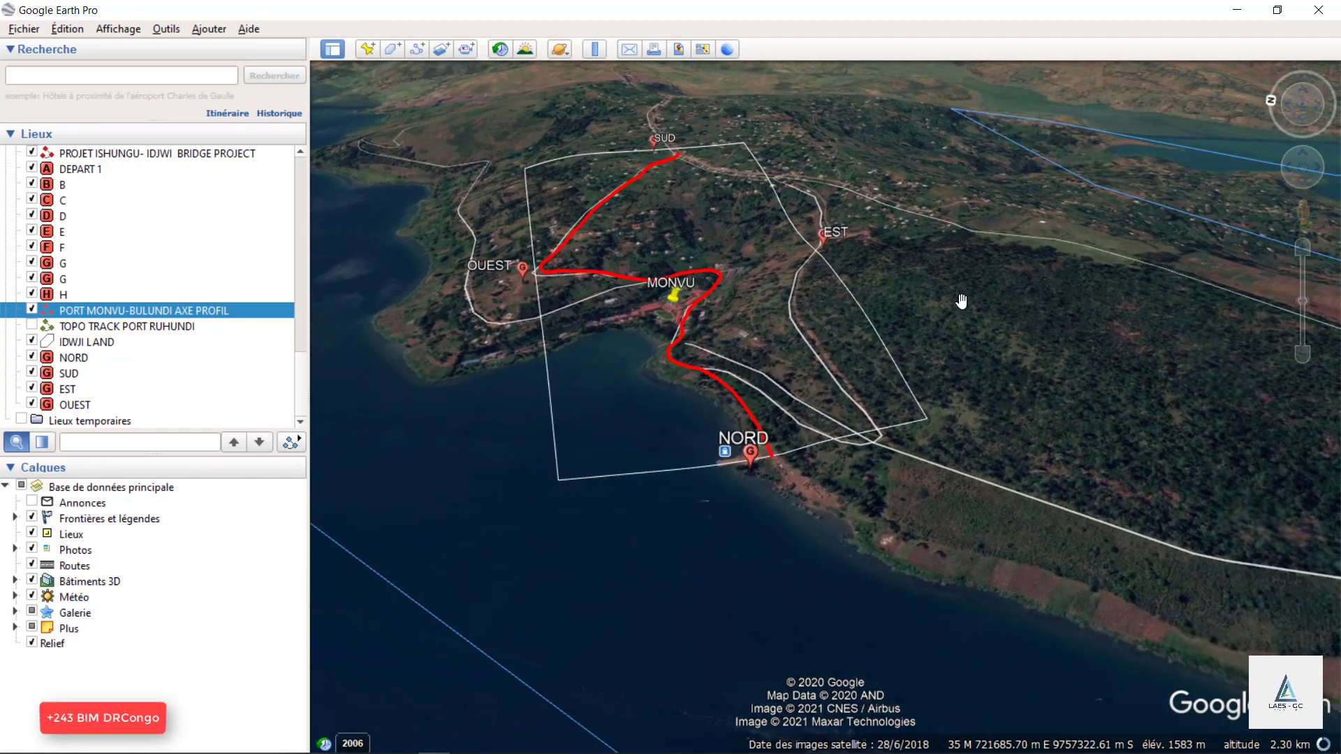
scroll(796, 398, up, 3)
drag(721, 389, 820, 466)
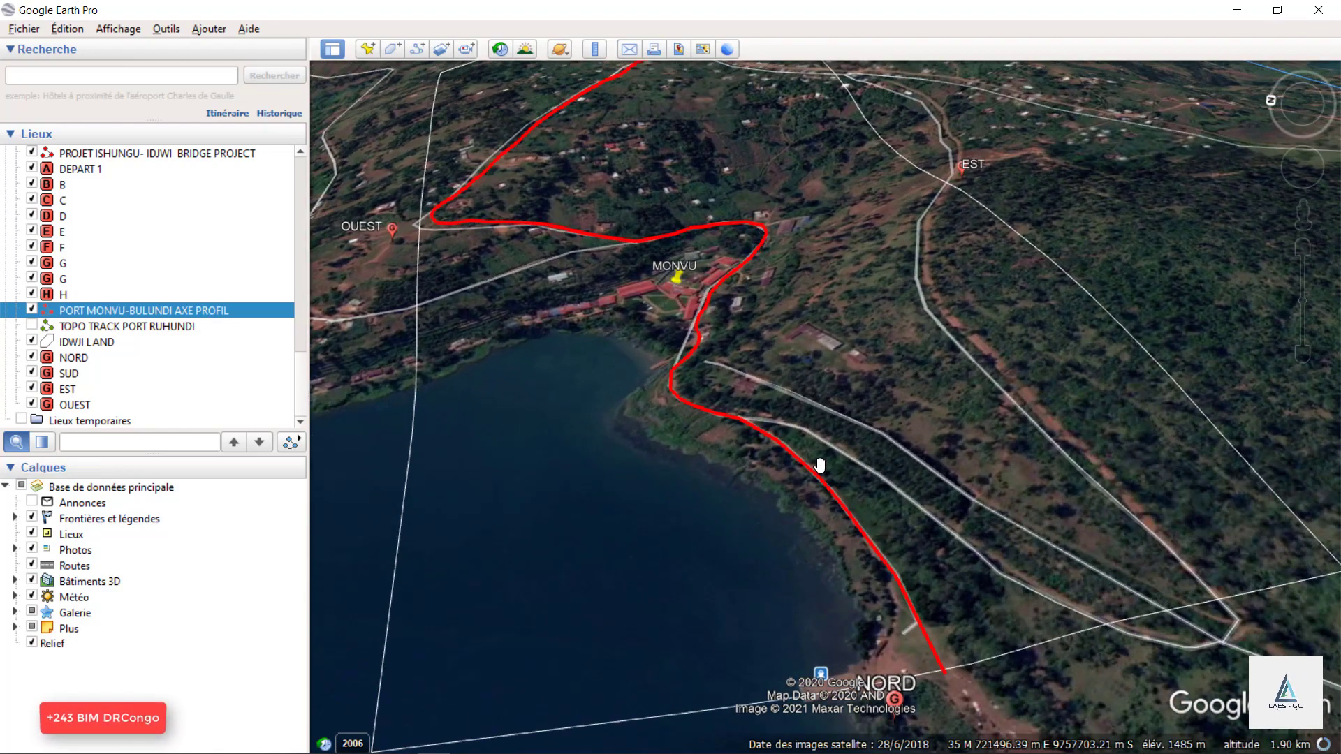
scroll(733, 440, down, 2)
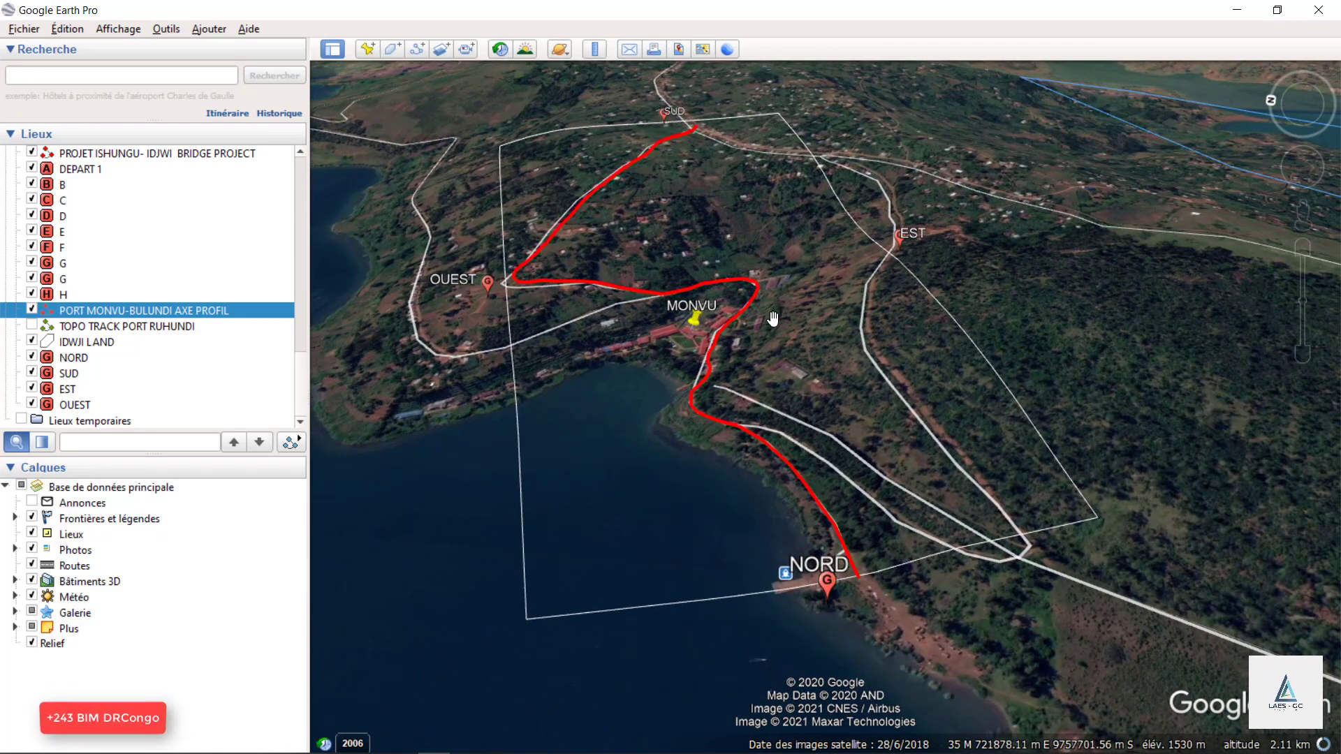
scroll(866, 562, up, 3)
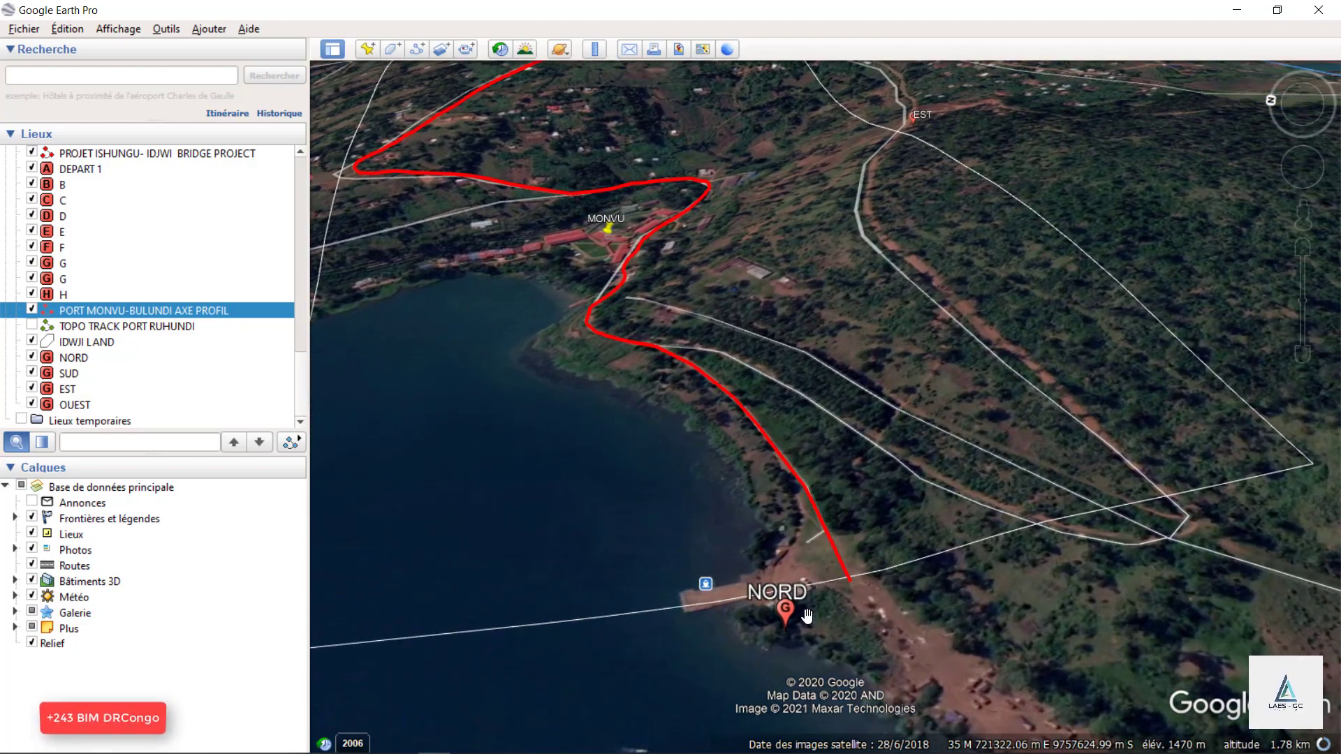
Review the whole red axis and project rectangle from NORD through MONVU to SUD.
scroll(806, 615, down, 2)
scroll(803, 613, down, 3)
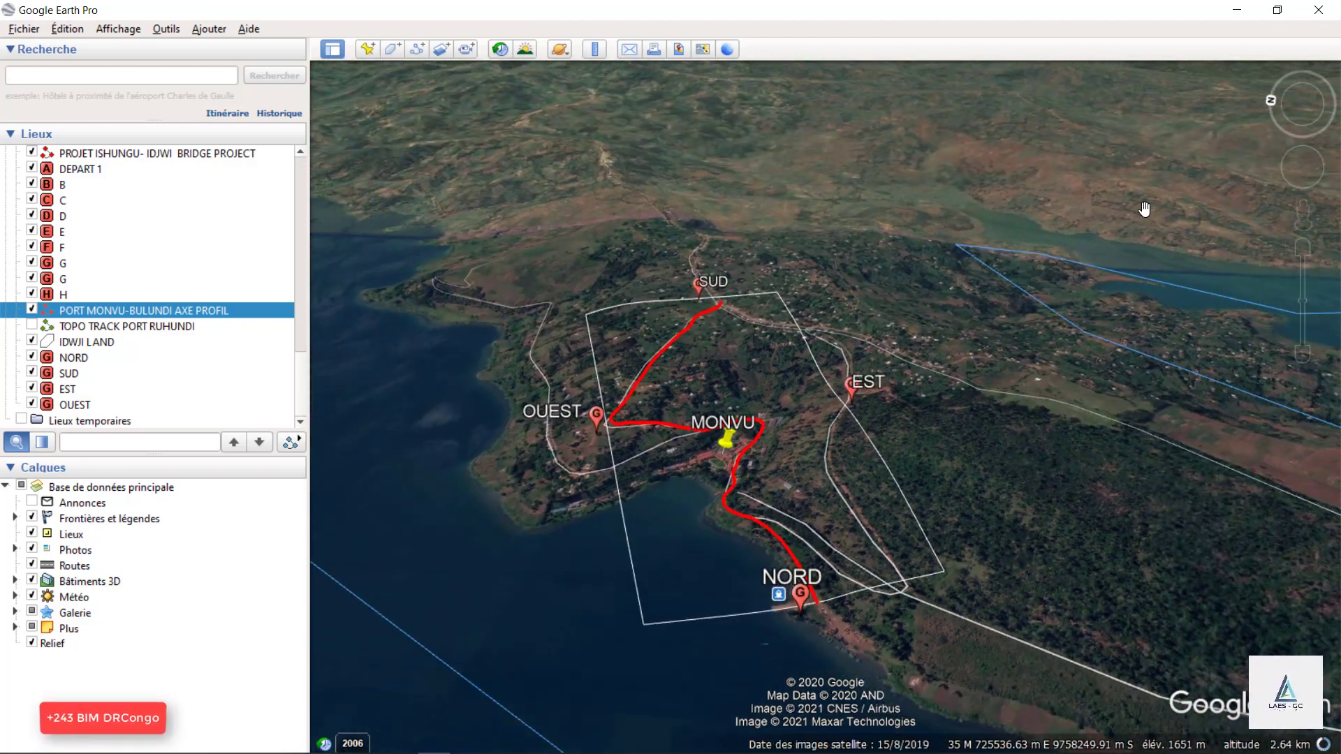
scroll(806, 565, up, 3)
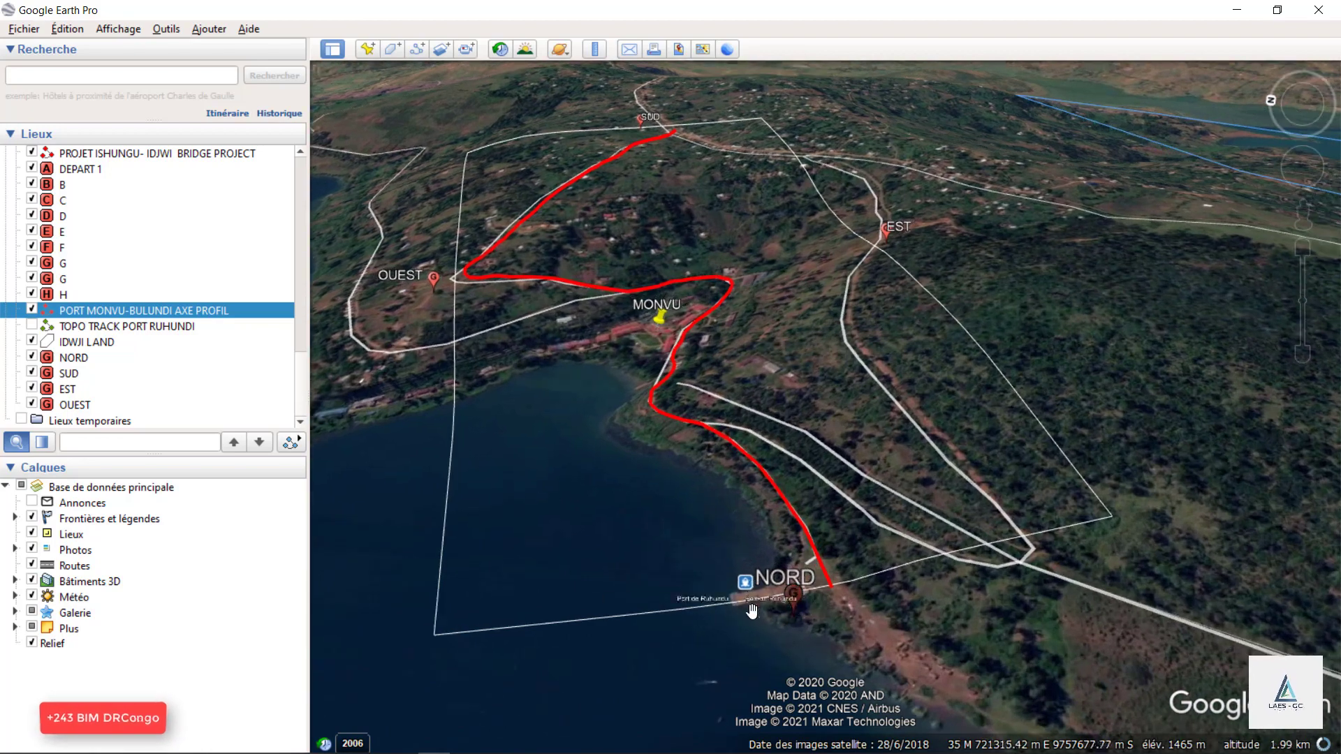
scroll(790, 602, down, 2)
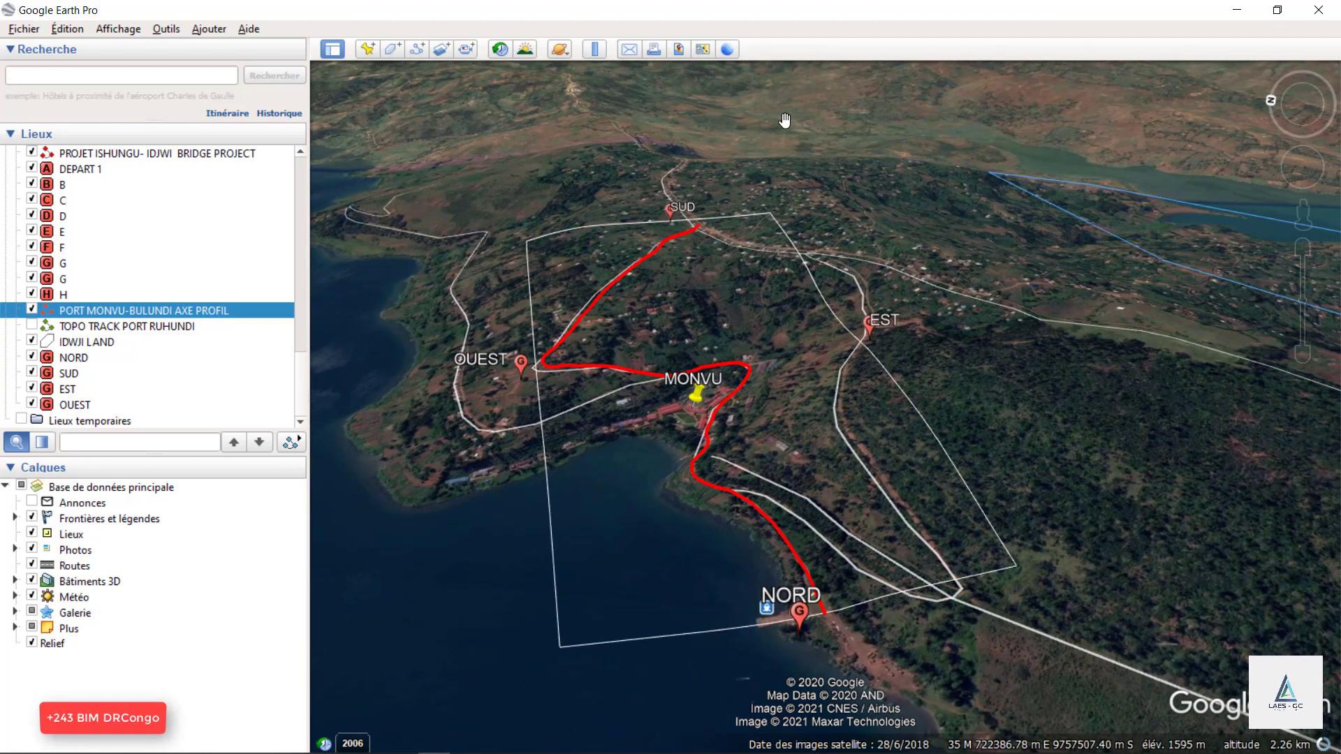
scroll(672, 245, up, 1)
scroll(672, 245, up, 2)
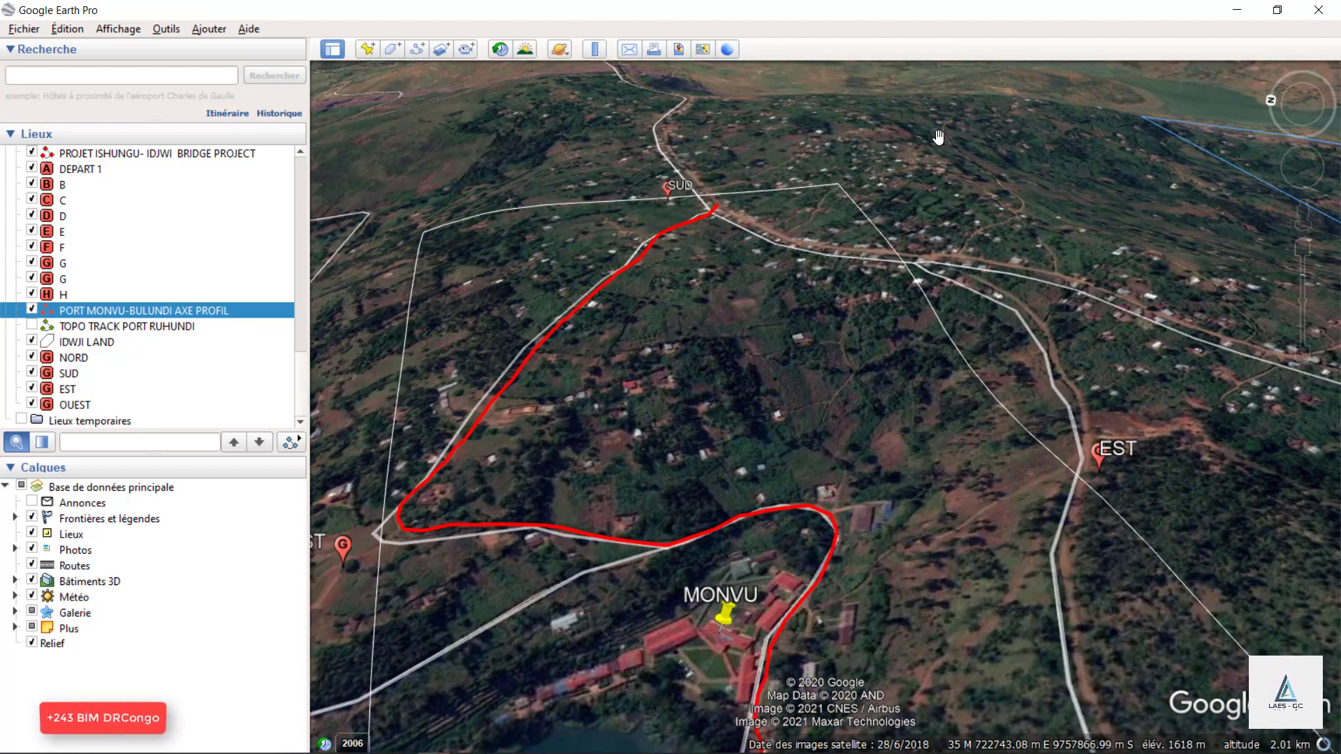
scroll(803, 143, down, 3)
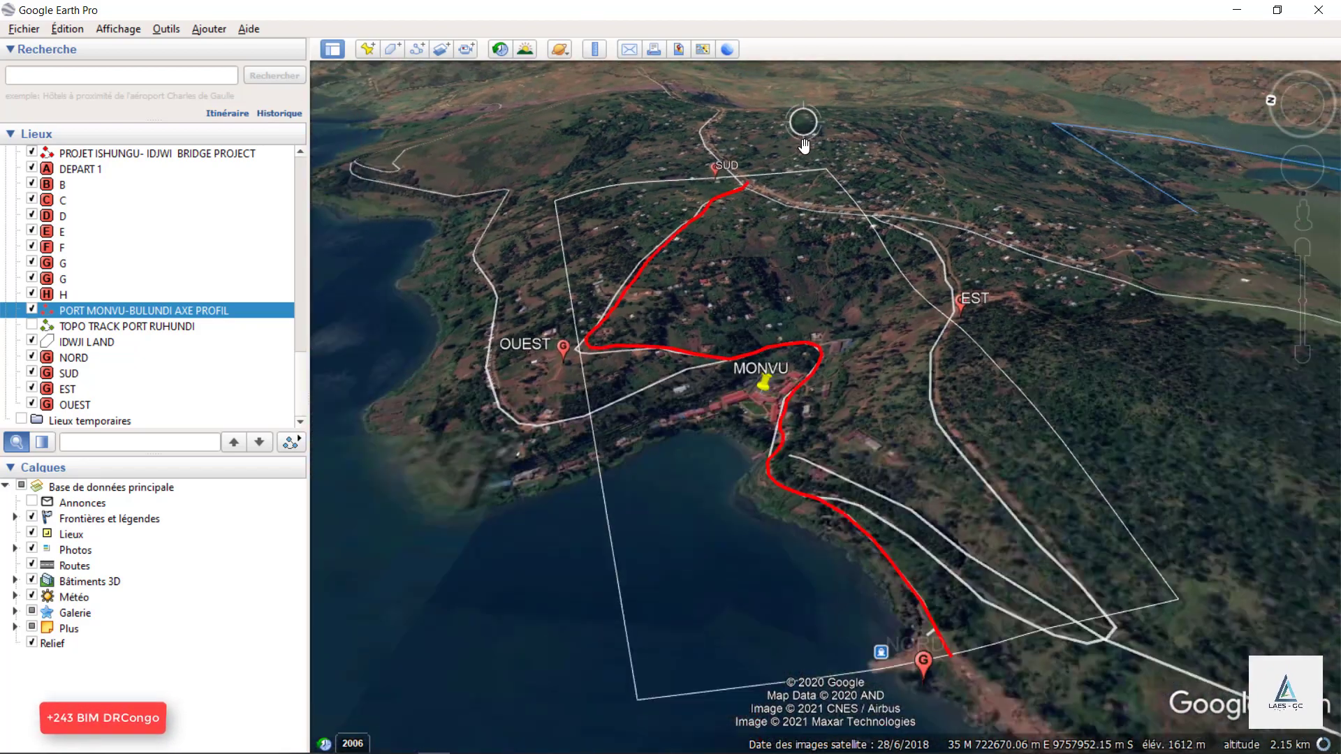
Examine the bends of the red axis around MONVU and its course relative to OUEST and EST.
scroll(810, 226, up, 3)
drag(775, 396, 825, 278)
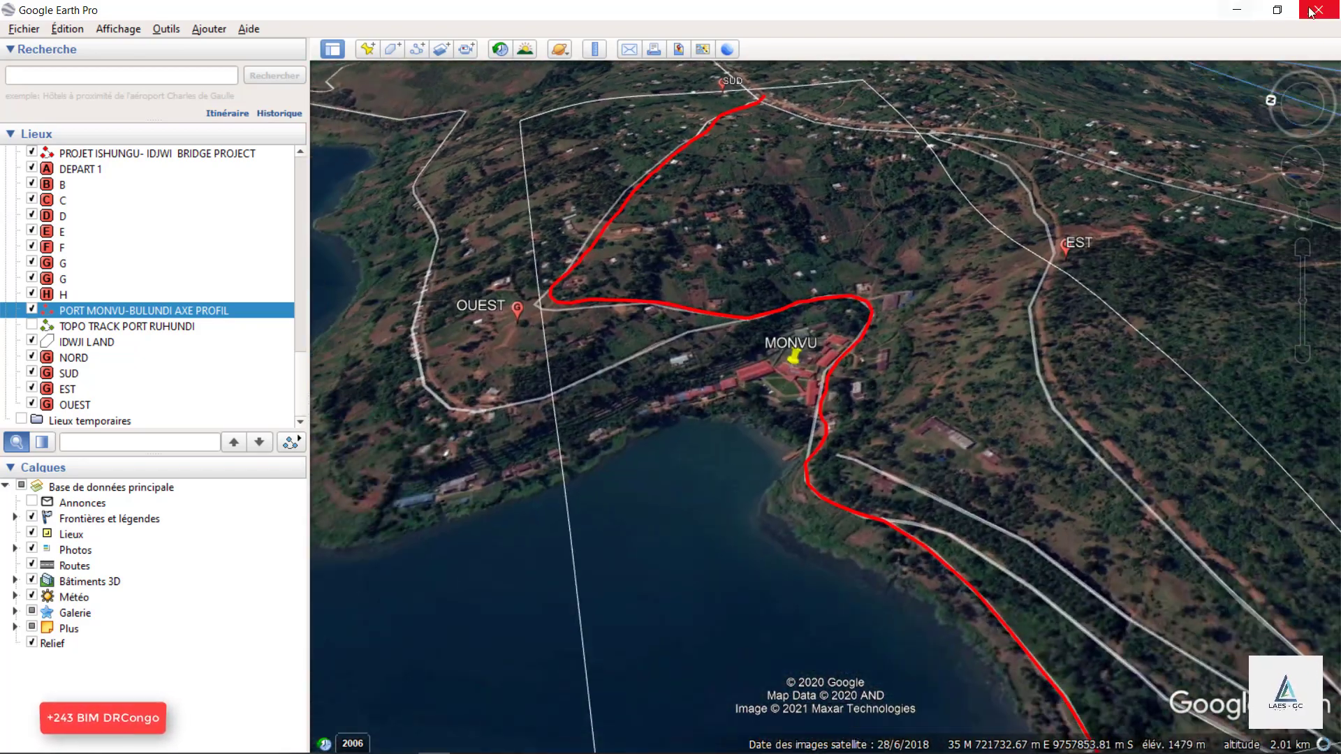
scroll(757, 360, down, 2)
scroll(755, 370, up, 3)
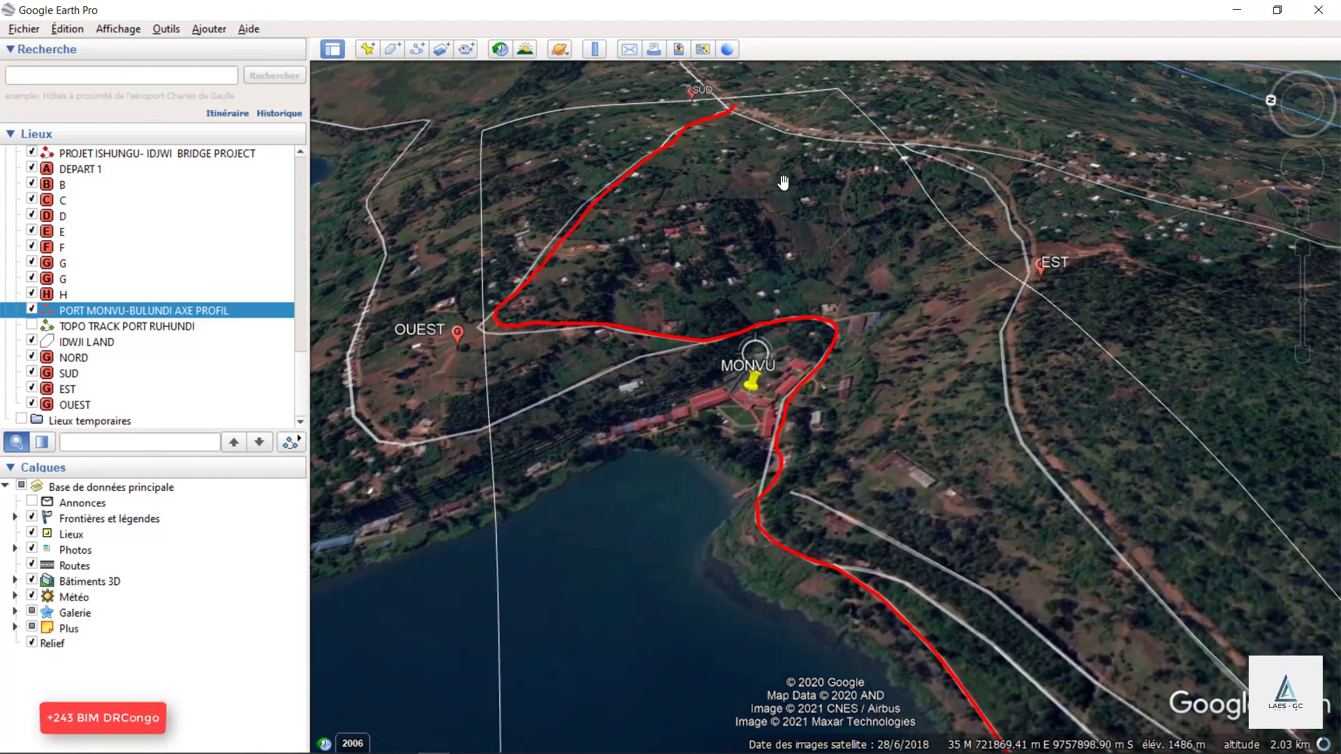
scroll(817, 554, down, 3)
scroll(831, 569, up, 2)
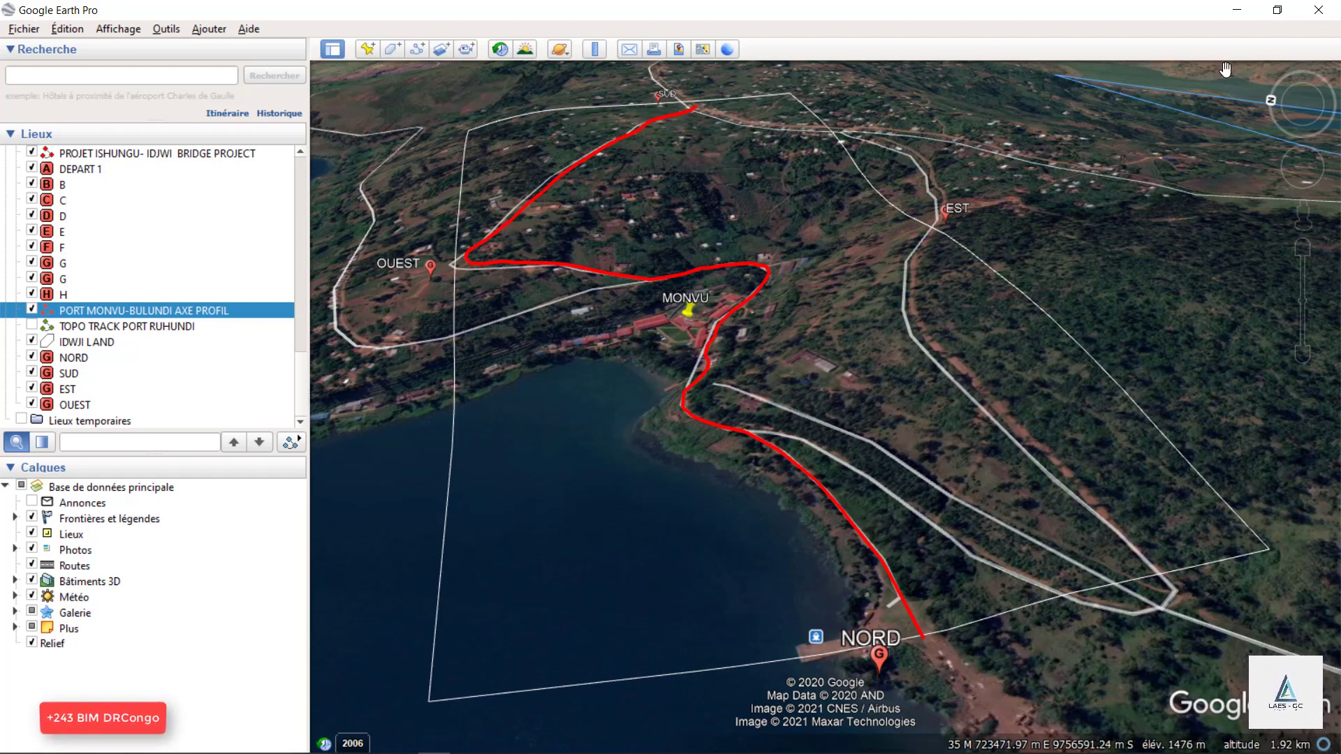
Switch to the PowerPoint presentation and inspect the existing port photos on slide 16.
click(1237, 10)
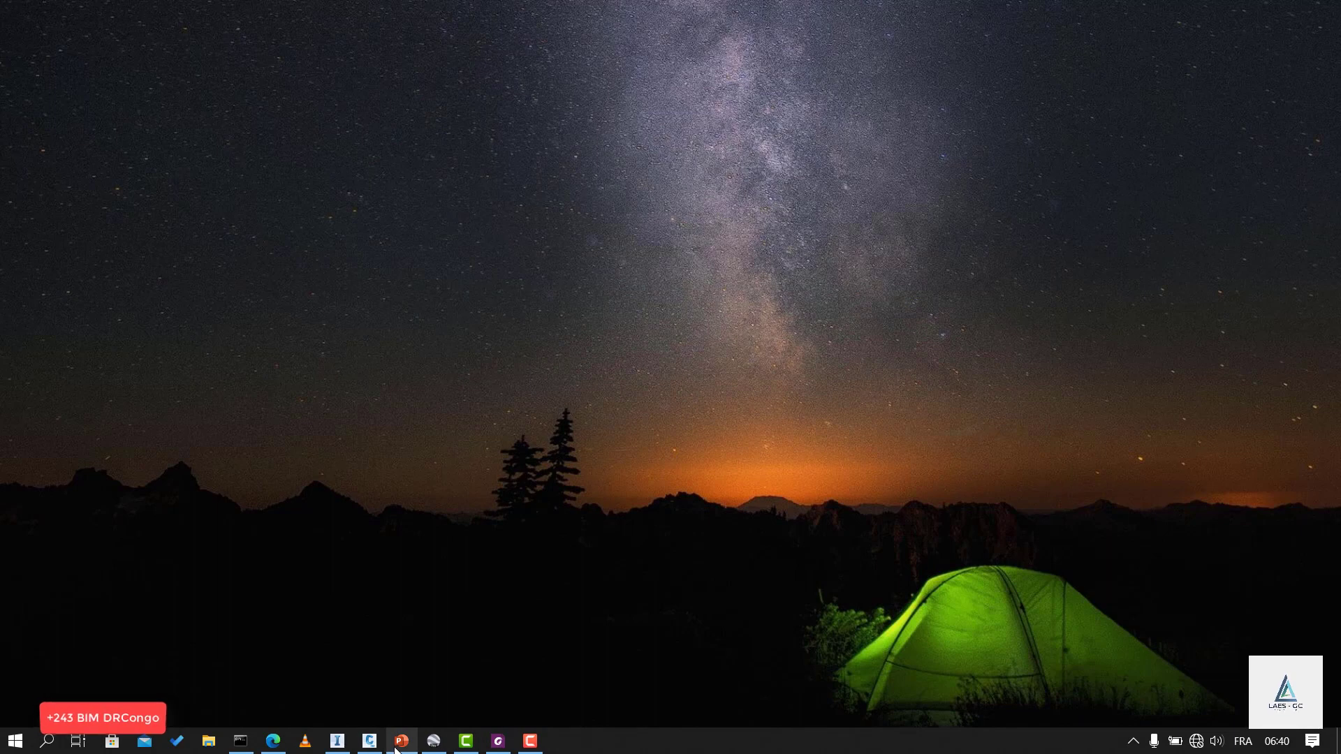
click(402, 740)
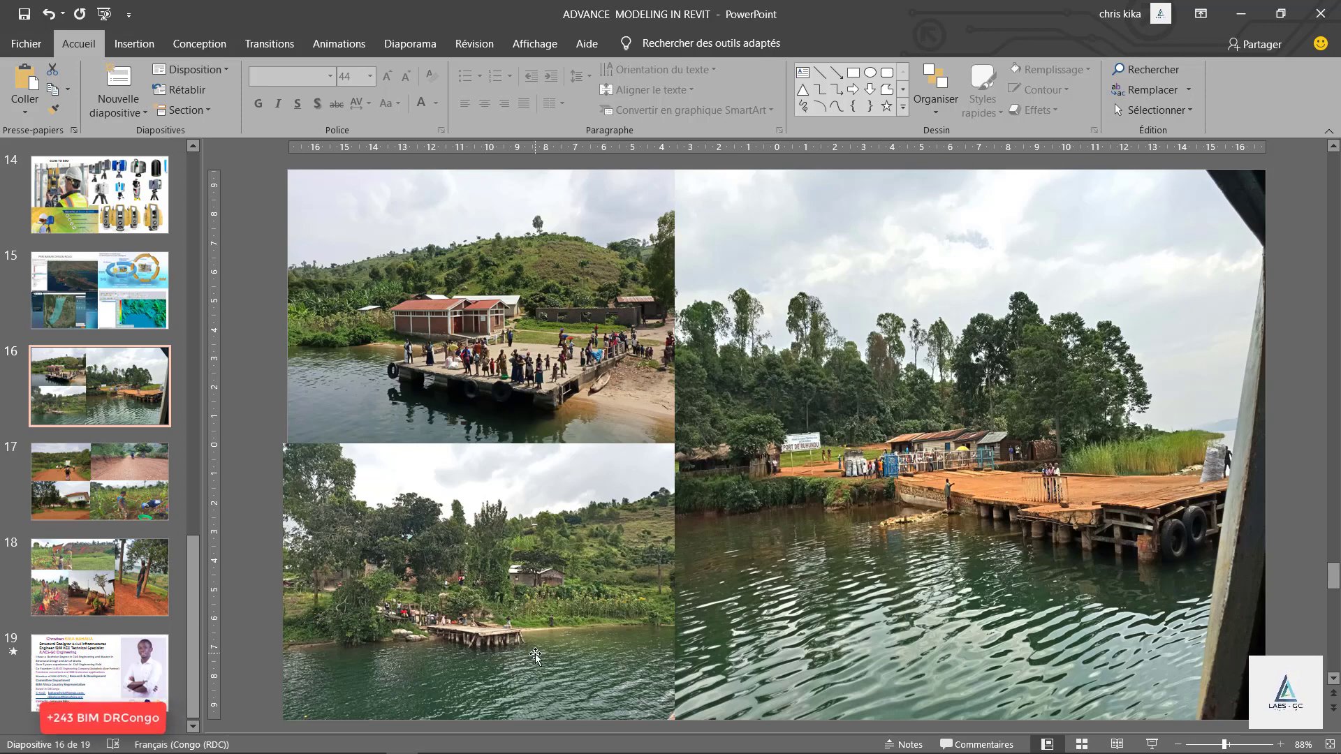
click(471, 354)
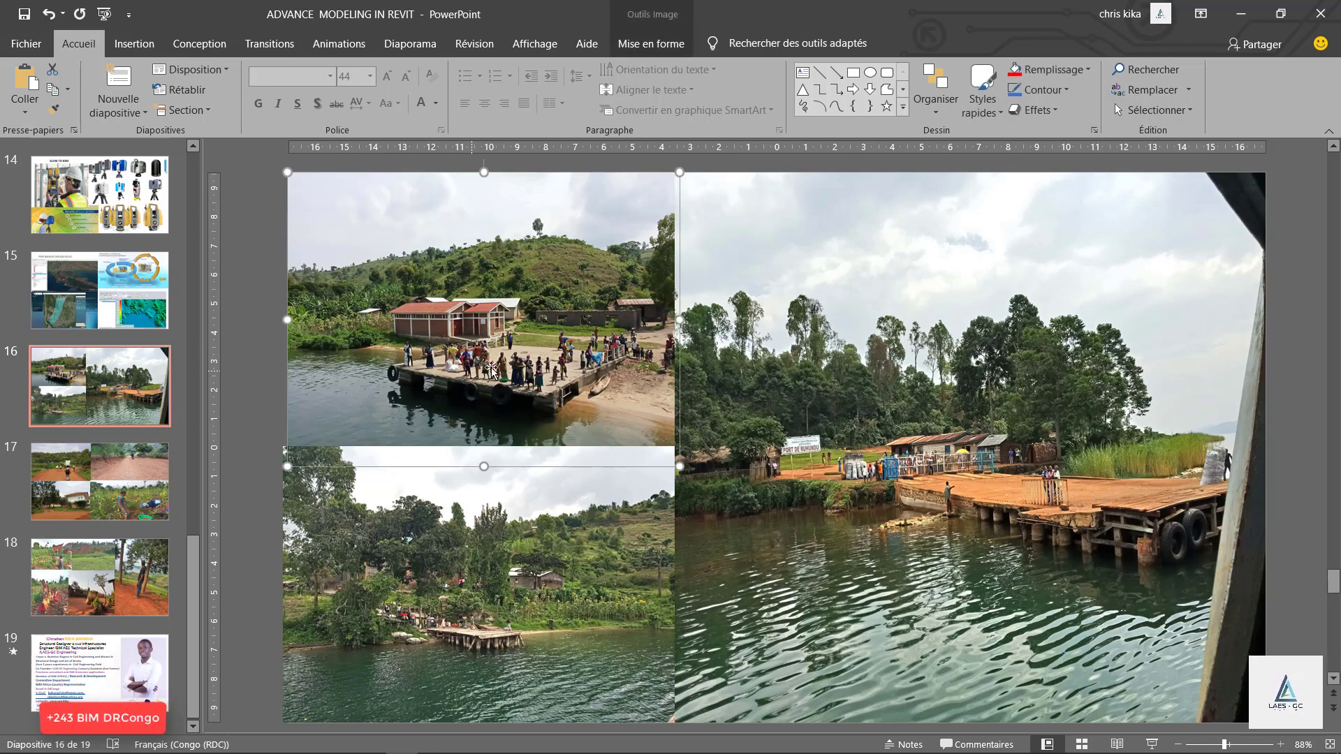
click(1049, 602)
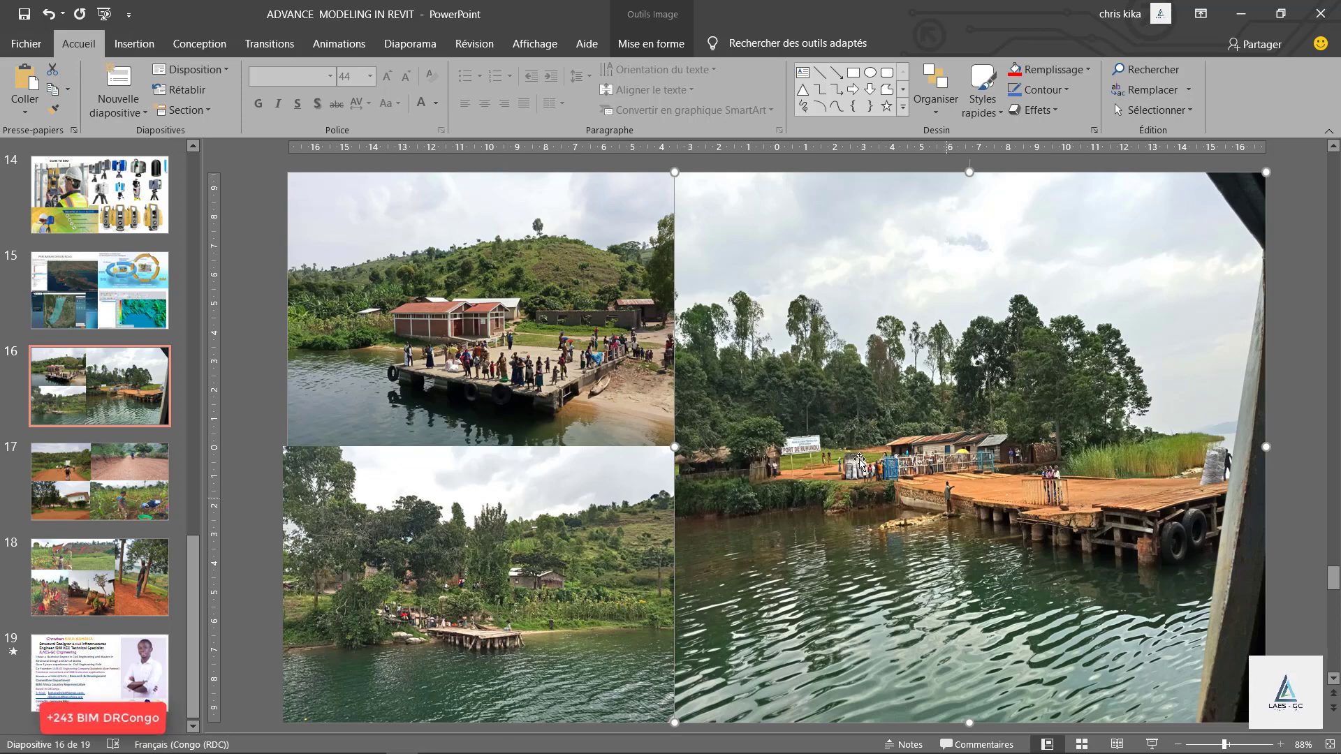
Locate the photographed port at the NORD marker in Google Earth, and return to the PowerPoint presentation.
mouse_move(475, 745)
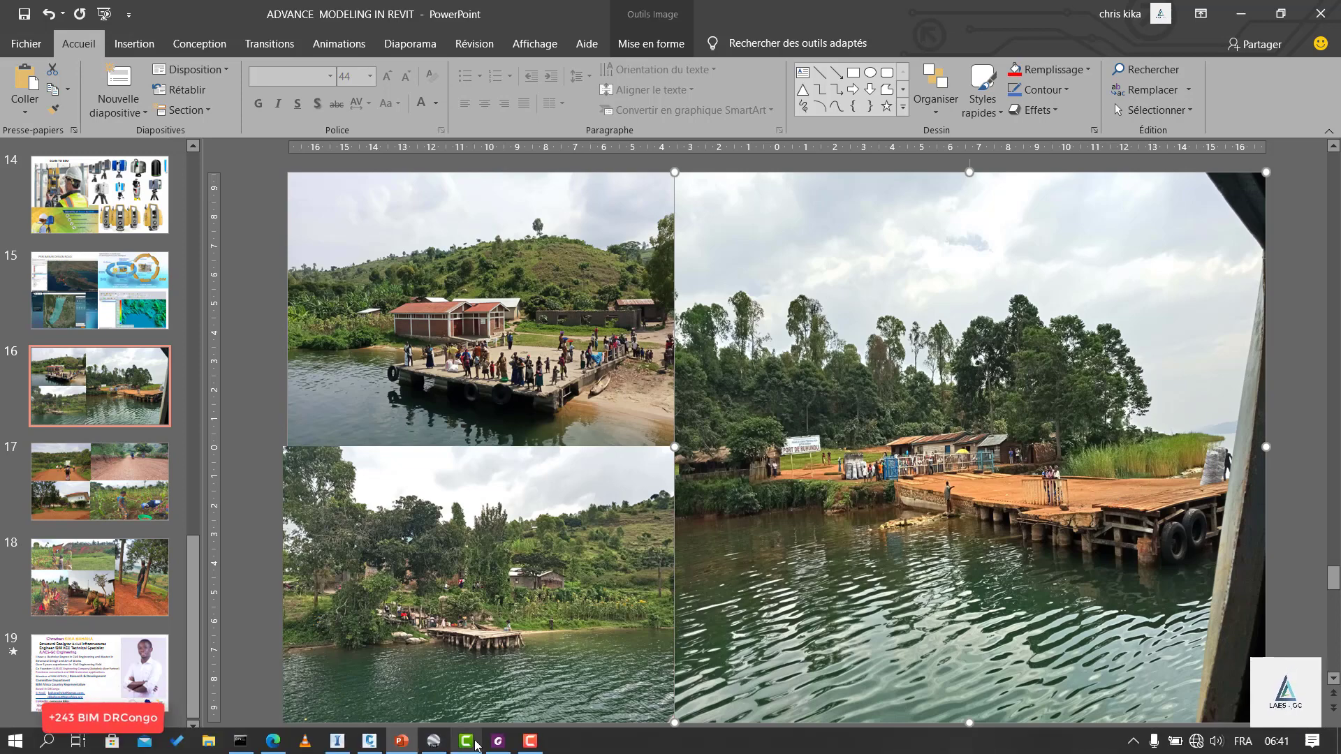
click(434, 741)
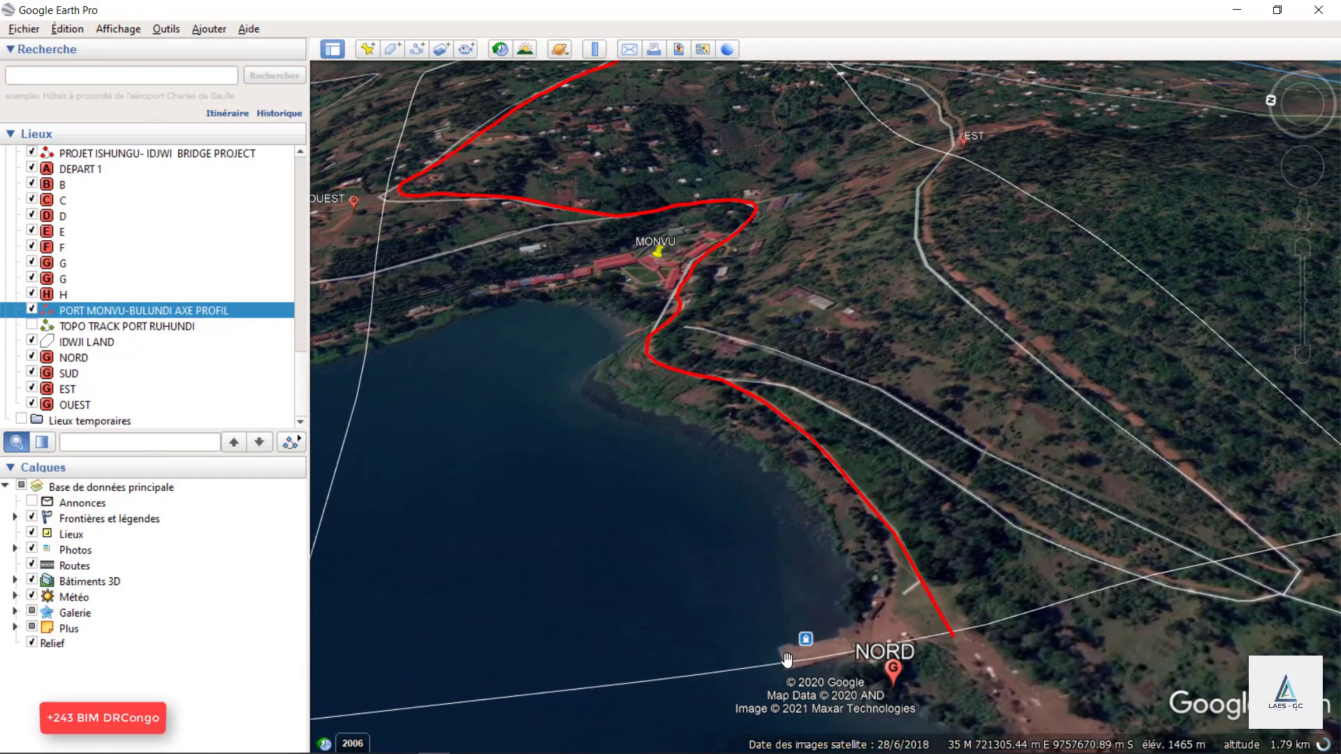
click(1224, 7)
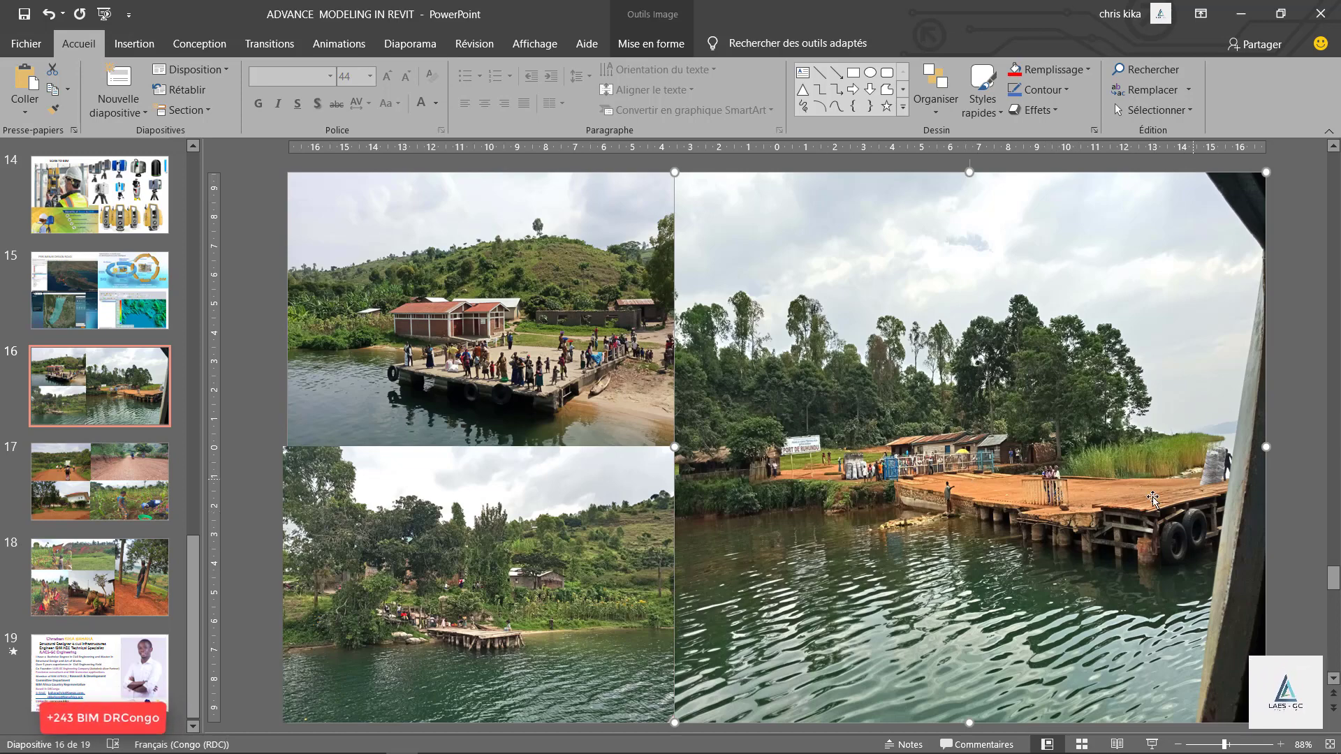
Show the road photos on slide 17 and relate them to the MONVU–SUD stretch of the red axis in Google Earth.
click(98, 479)
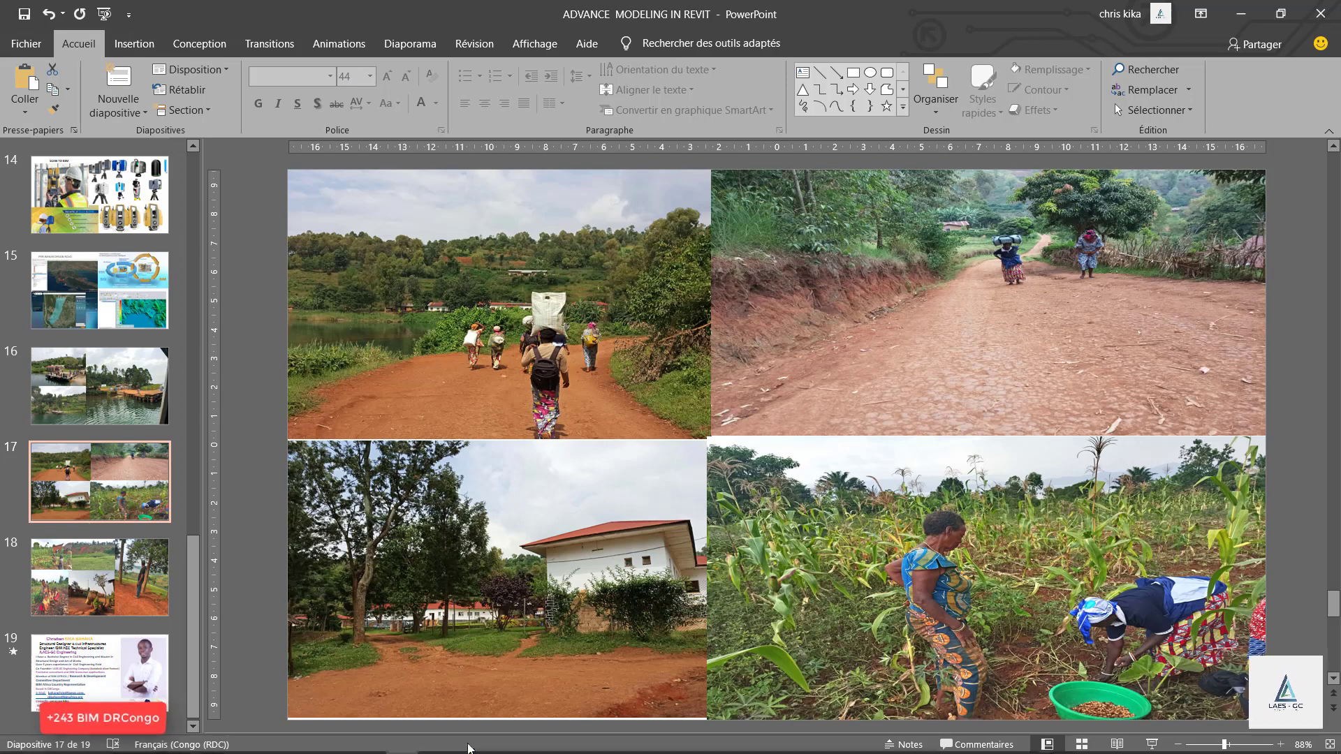
click(433, 740)
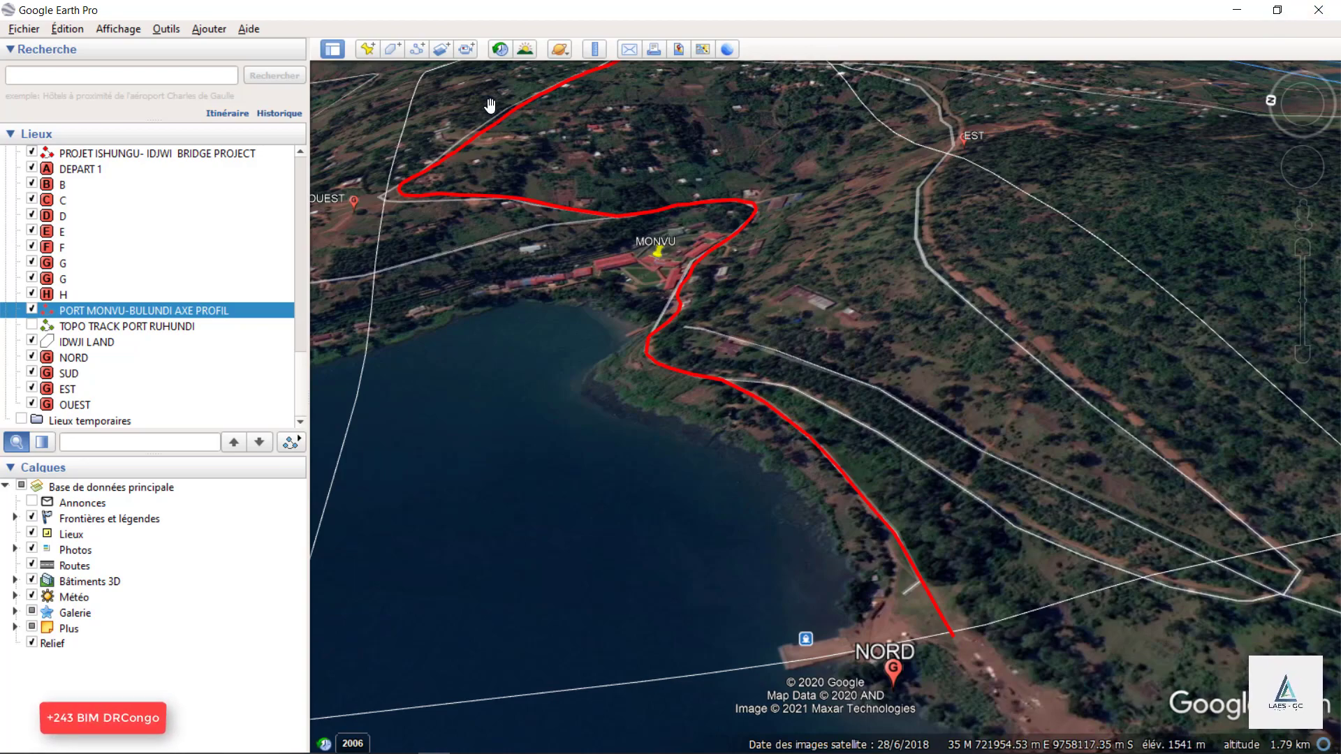
scroll(664, 442, down, 1)
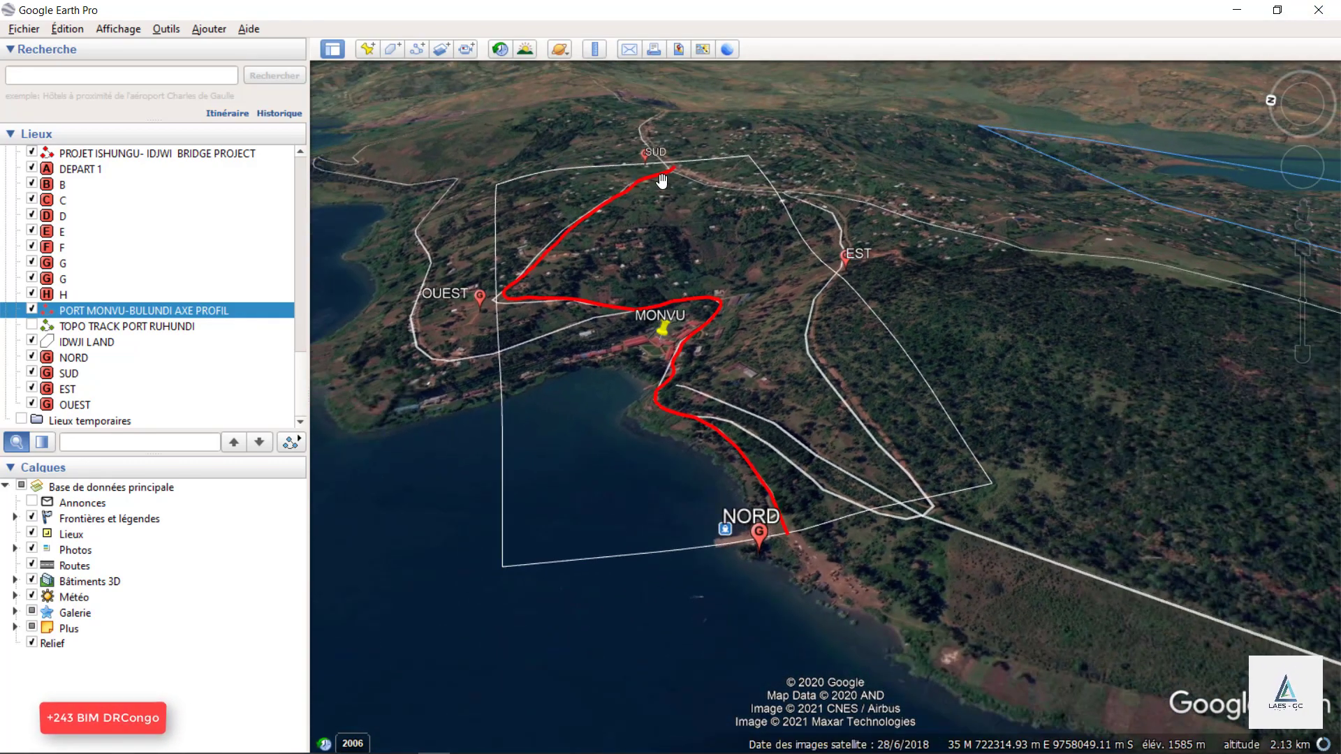
scroll(662, 178, up, 2)
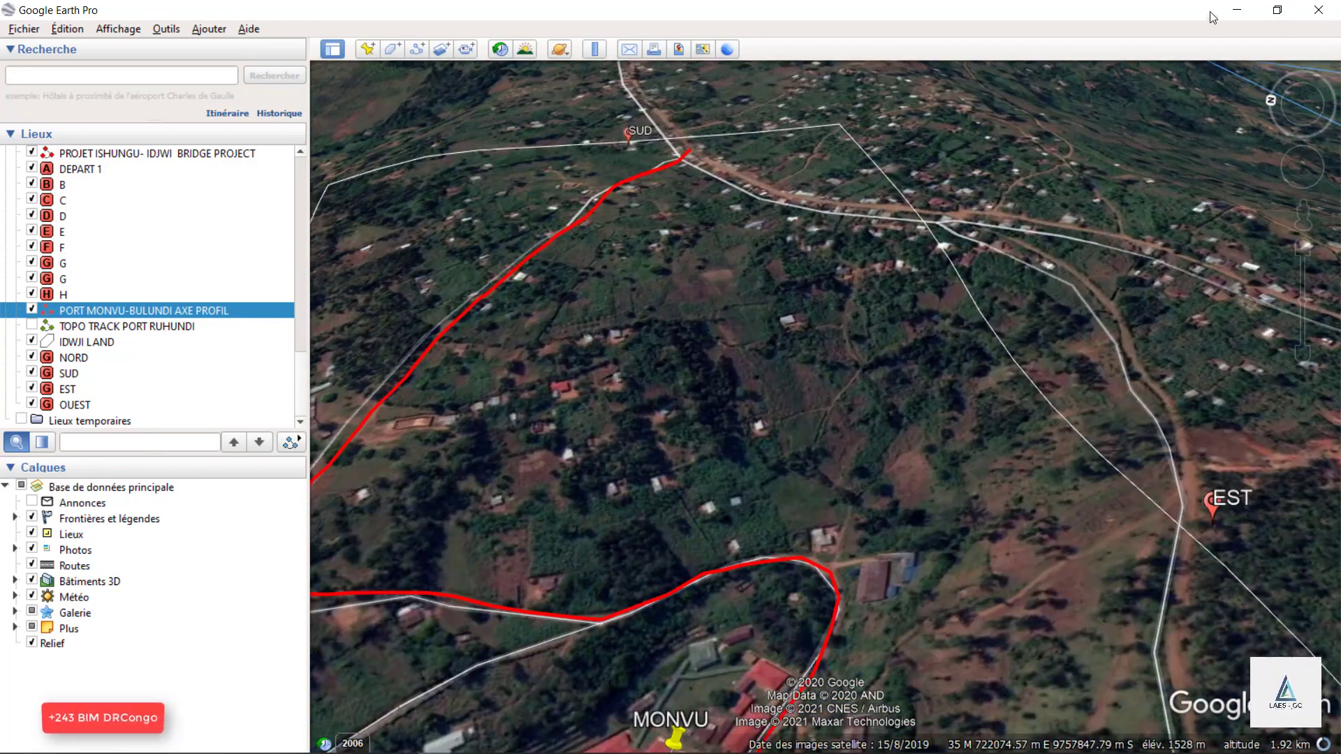
double_click(933, 20)
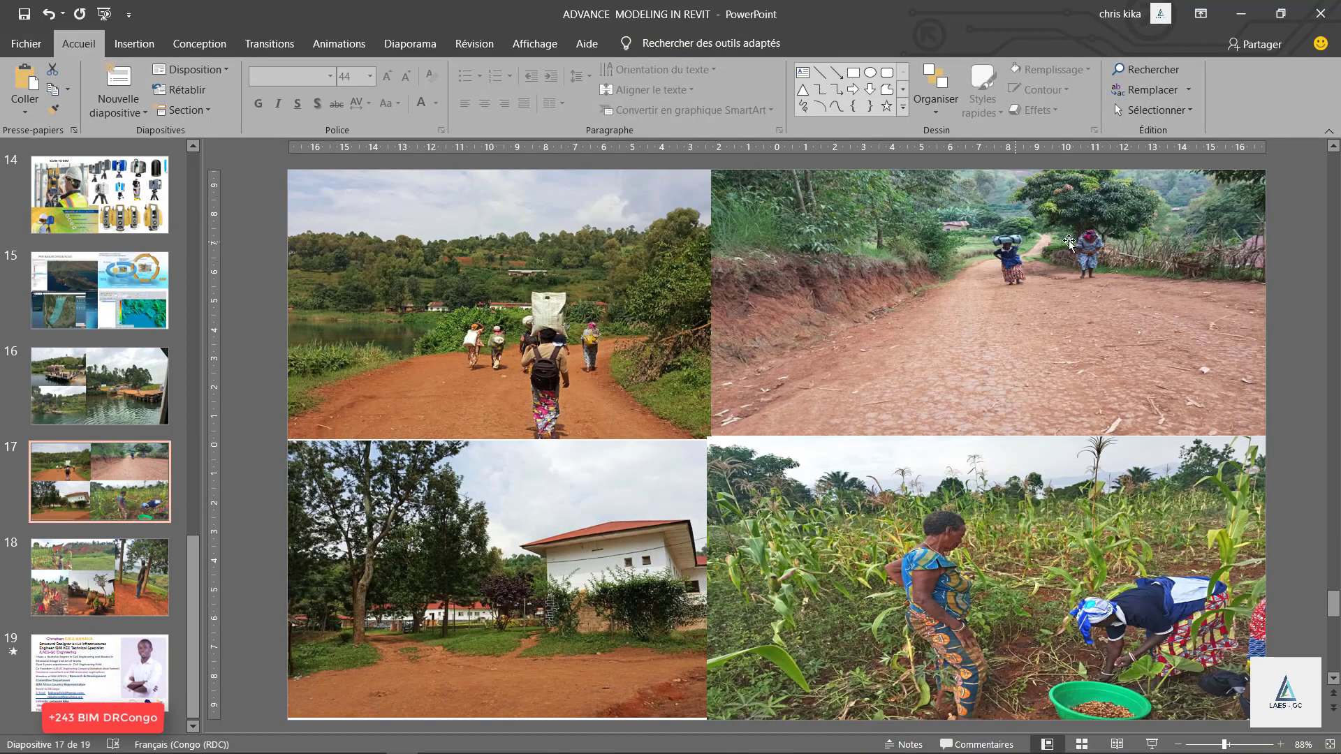
Examine the road, building and farmland photos on slide 17 in PowerPoint, and show the village photos on slide 18.
click(1046, 305)
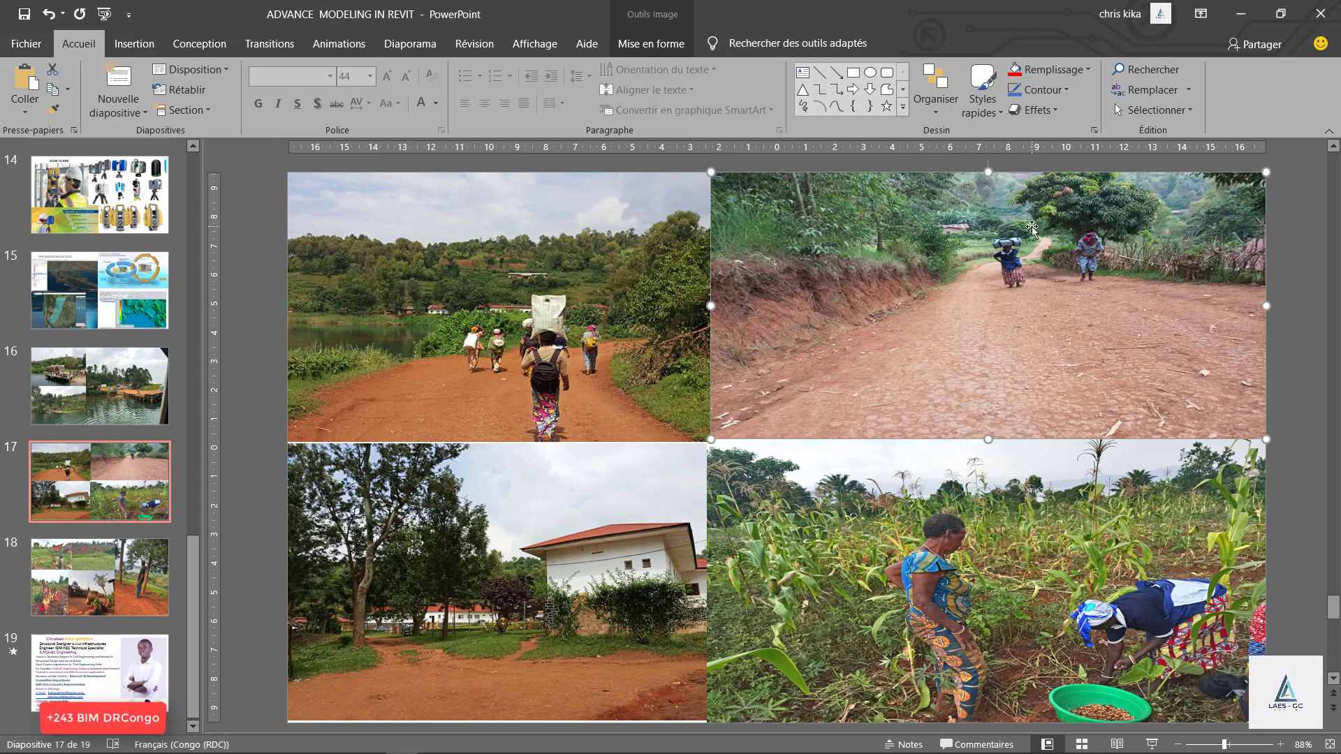
click(492, 329)
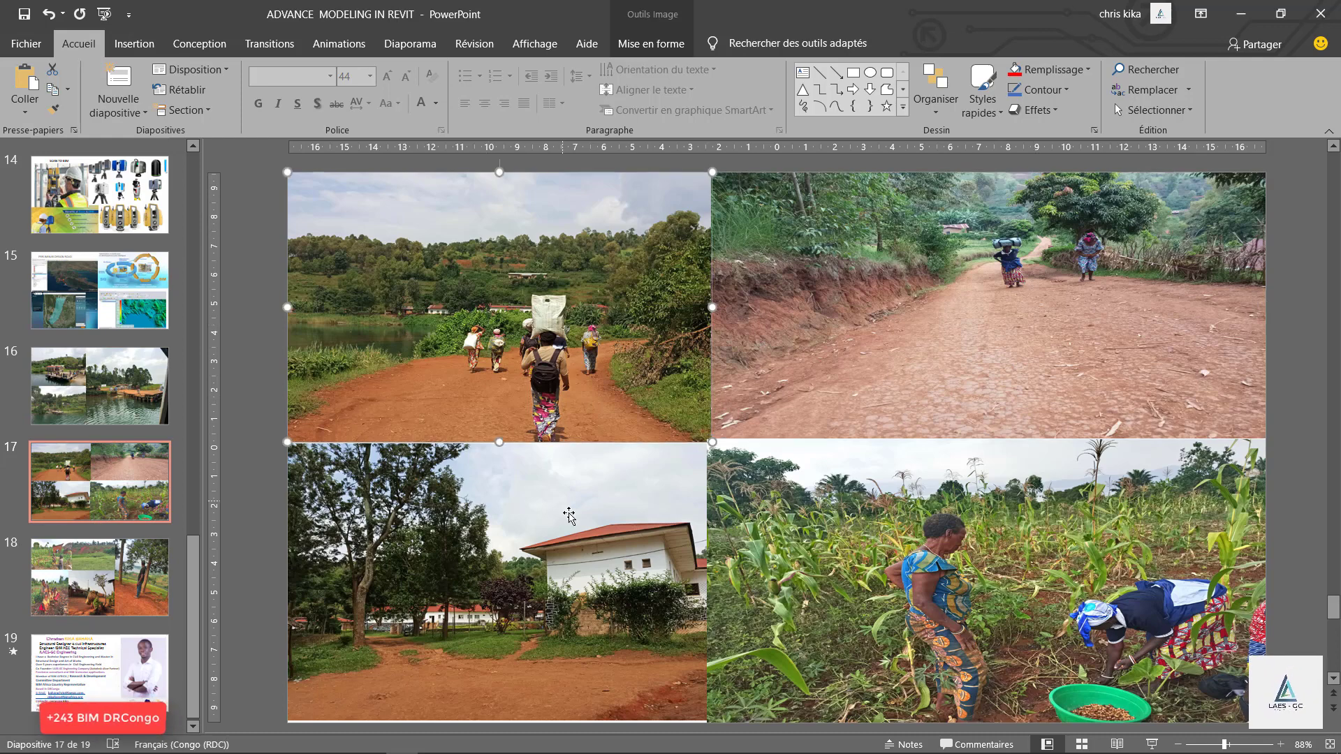
click(577, 516)
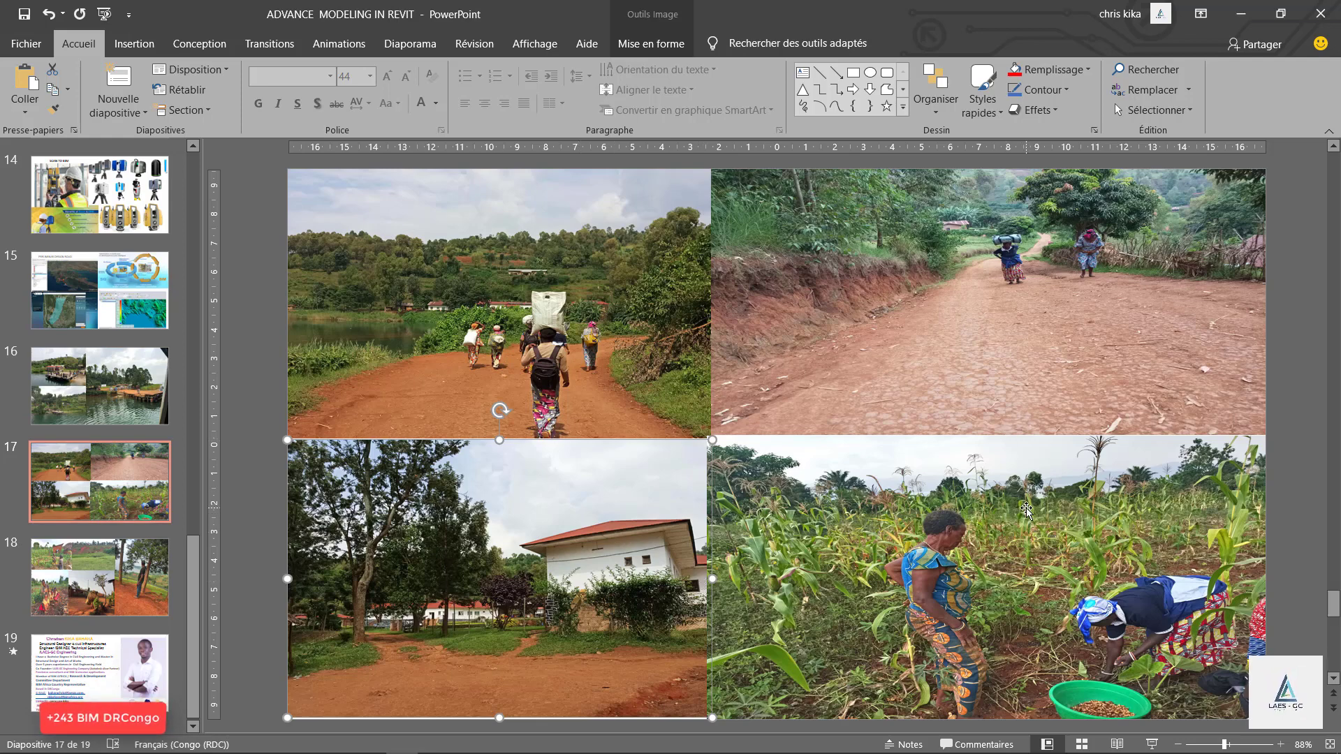
click(1006, 537)
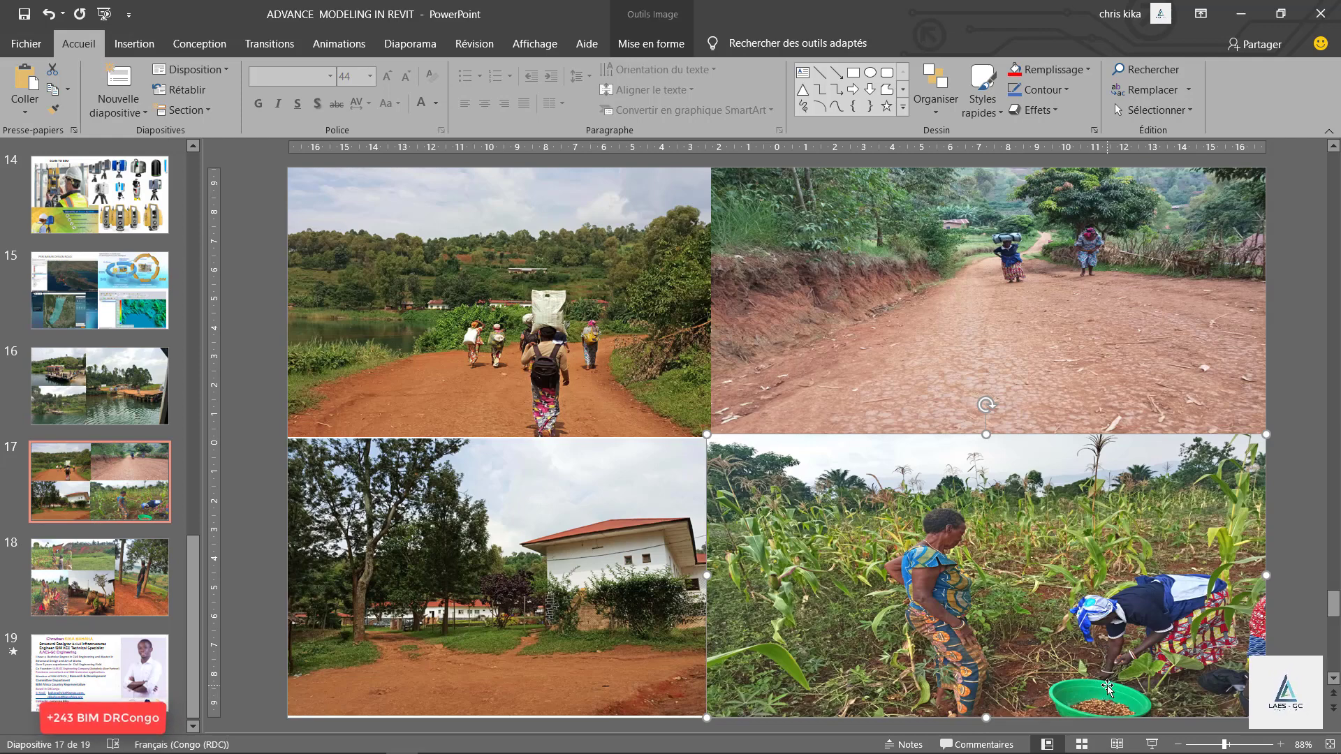
click(512, 576)
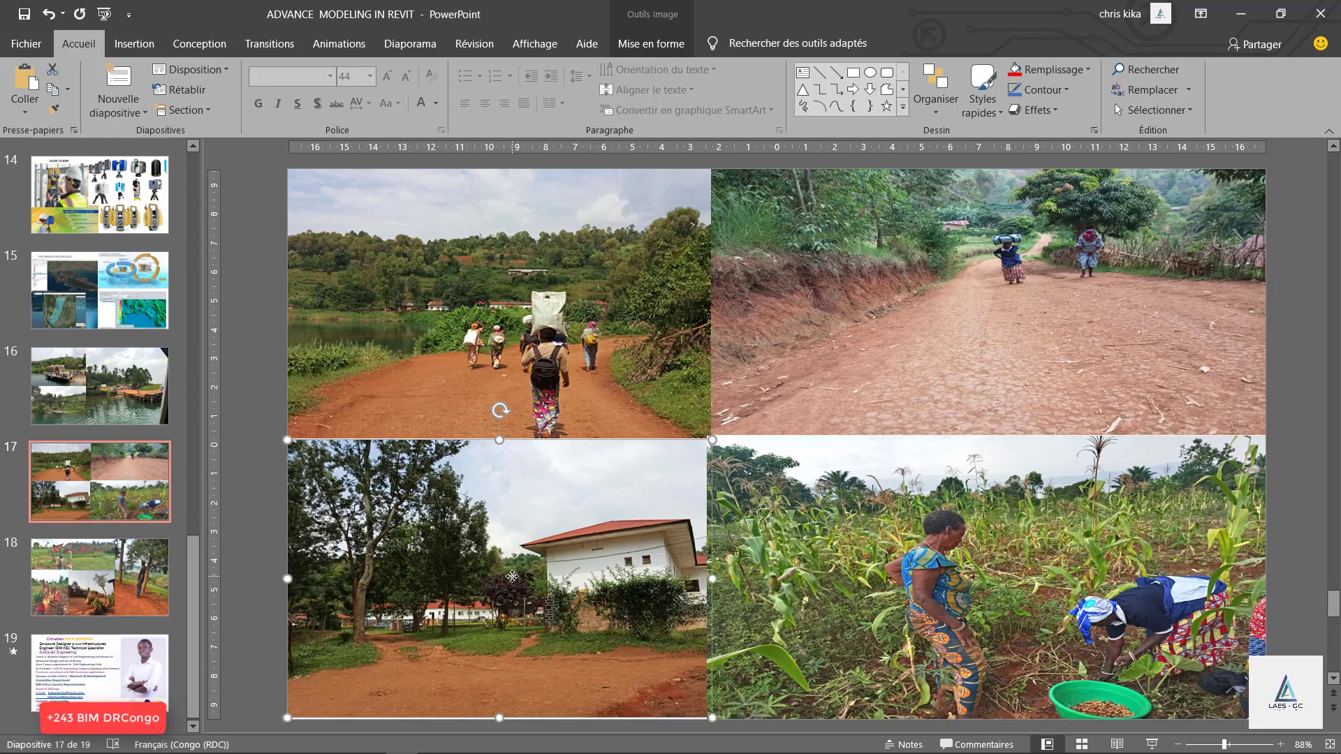
click(130, 570)
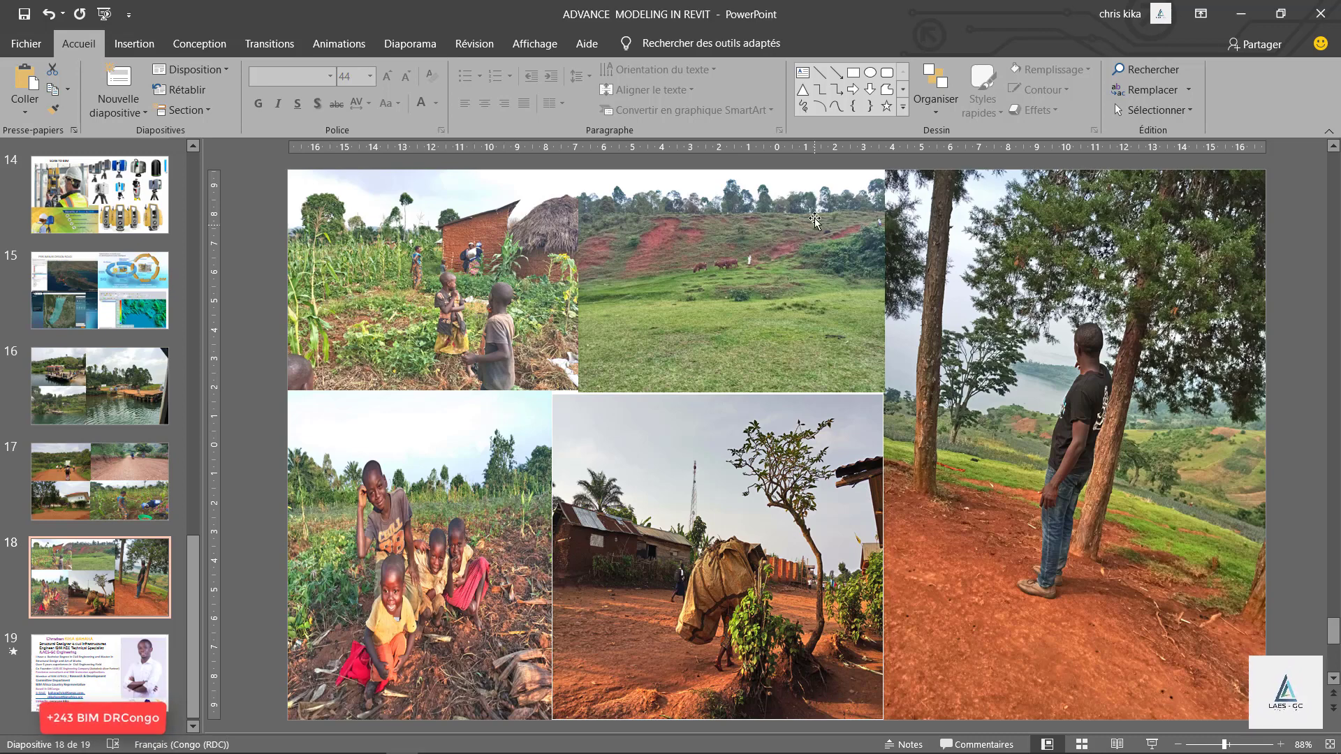
Switch to the structural quay report in Foxit PhantomPDF and examine the 3D view and rendering on page 11.
click(509, 742)
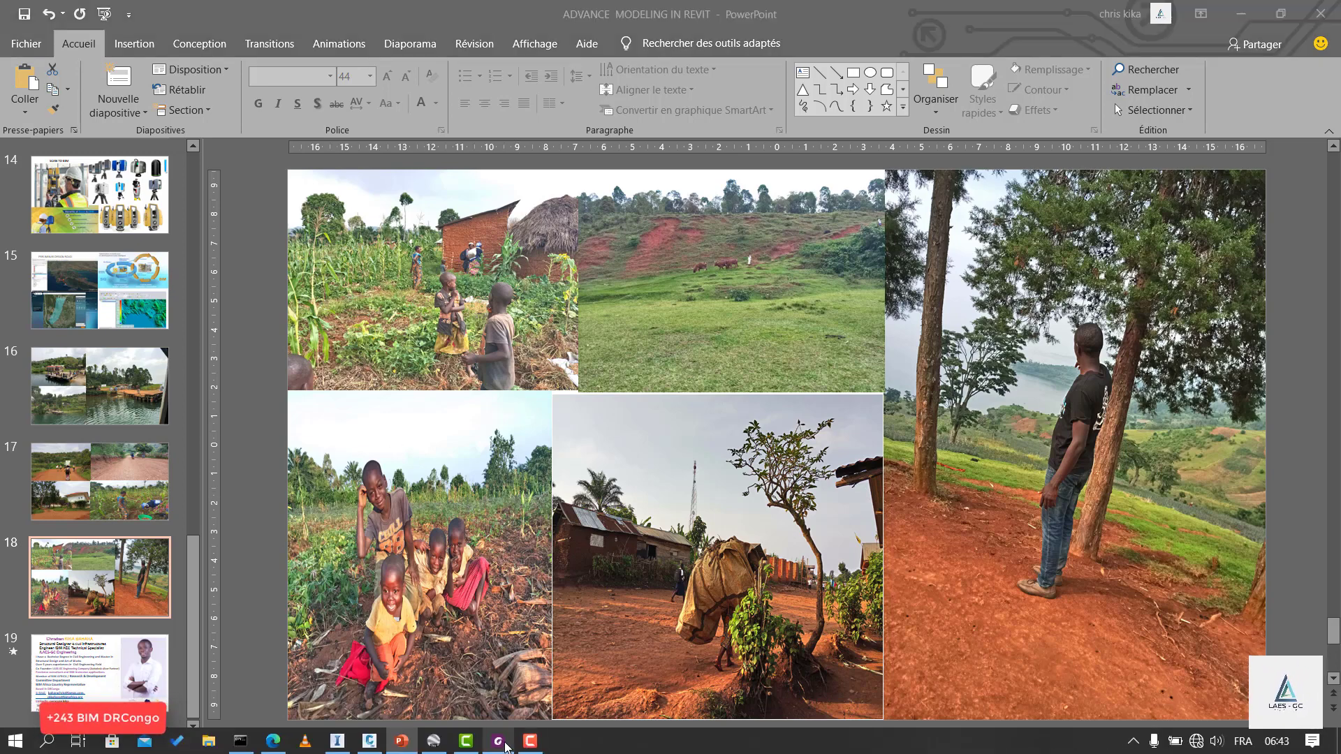
scroll(900, 351, down, 6)
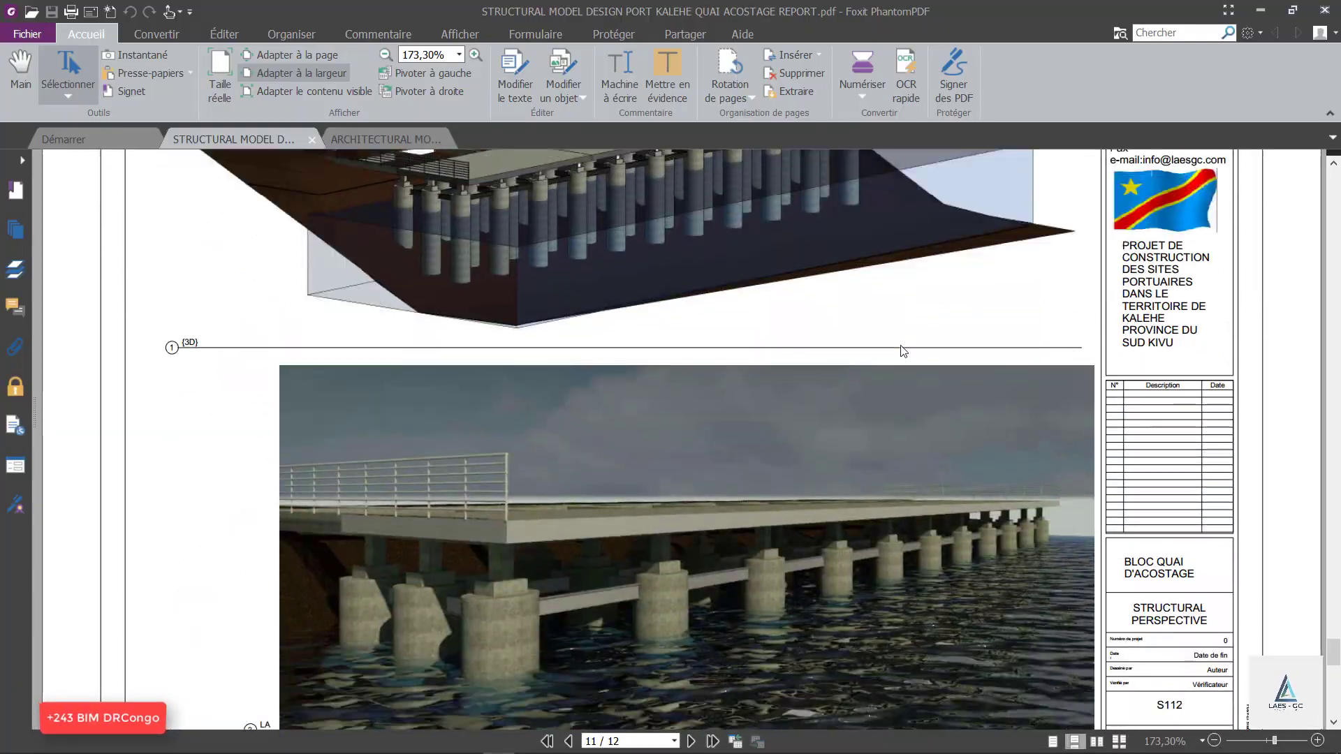
scroll(898, 345, up, 4)
scroll(698, 314, up, 2)
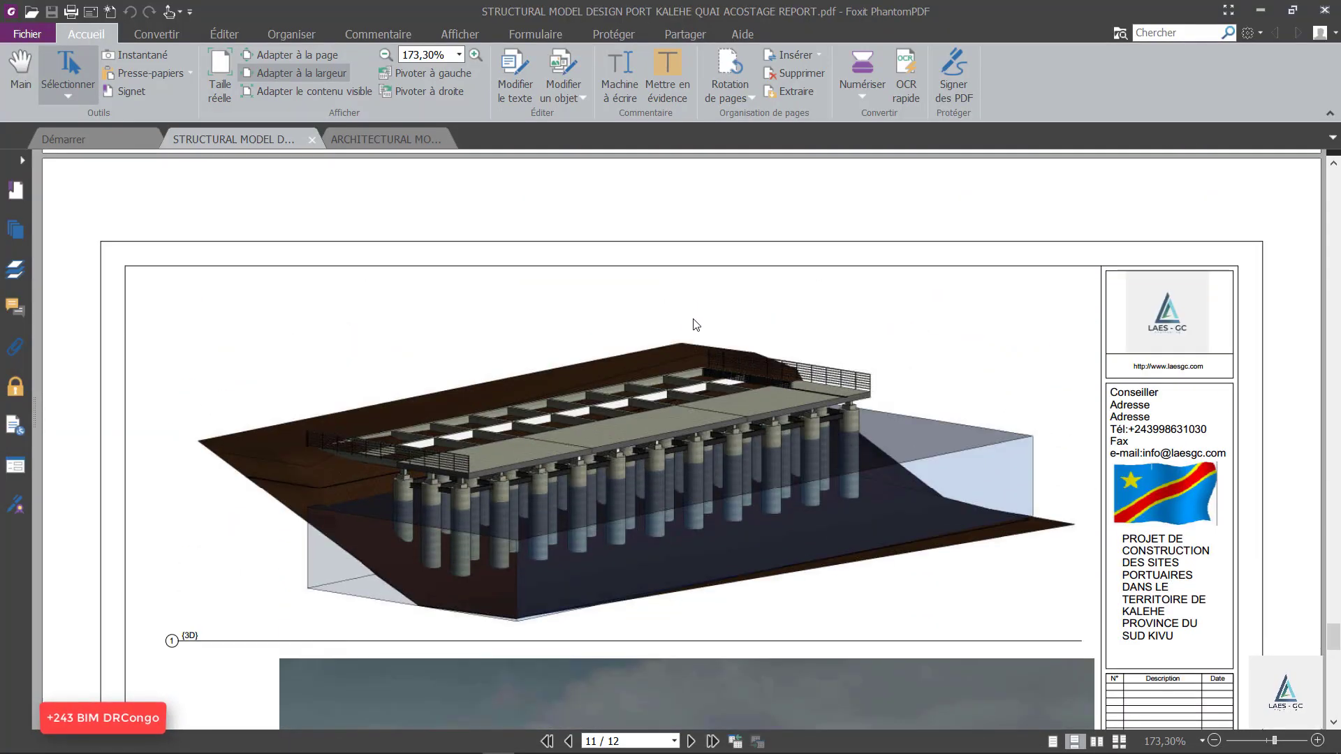
scroll(694, 437, down, 5)
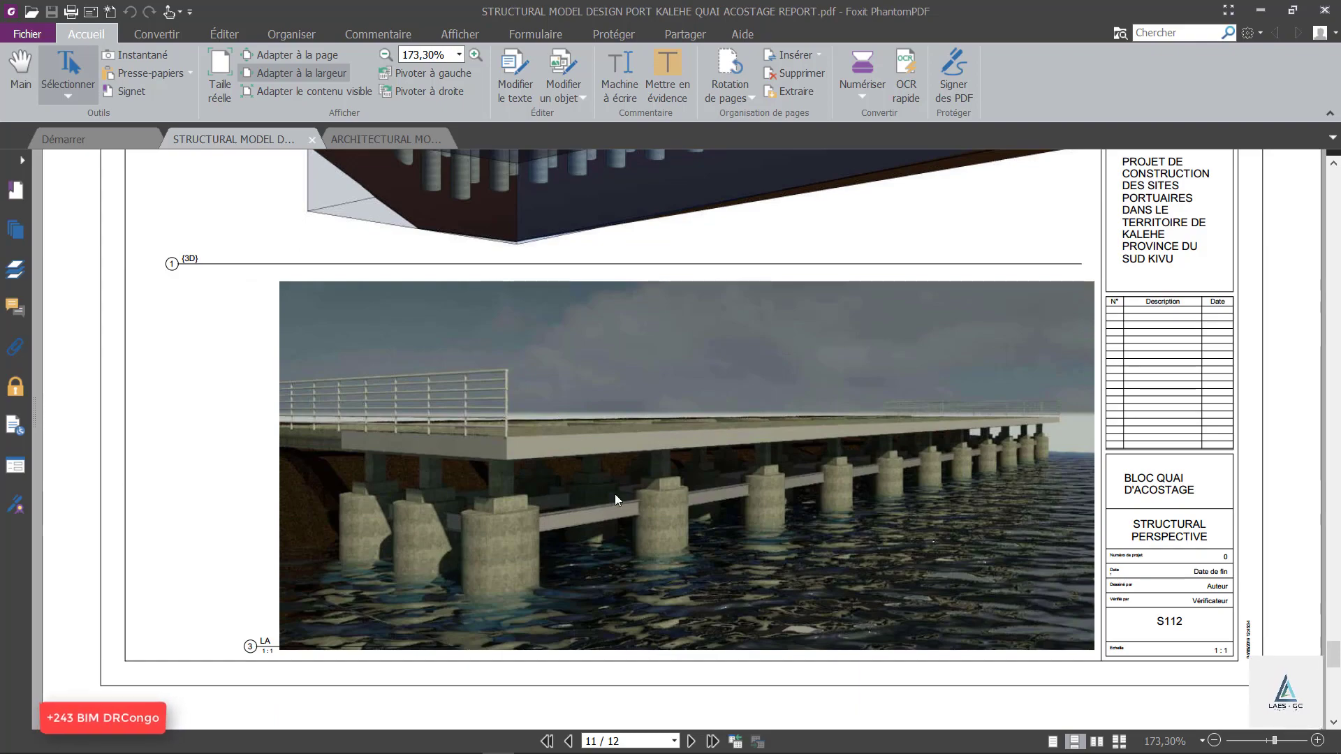
Review the quantity summary on page 12 and the structural quay perspectives on pages 10 and 9.
scroll(771, 489, down, 7)
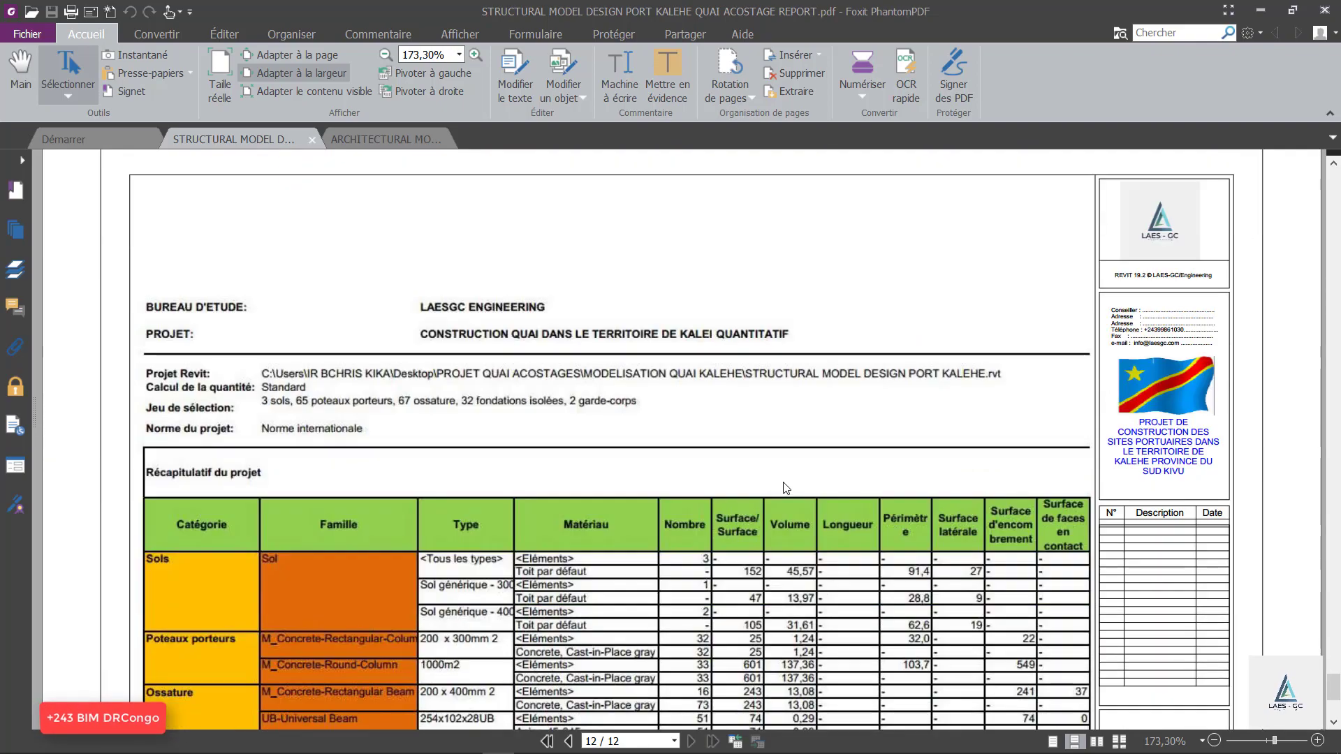
scroll(788, 481, up, 15)
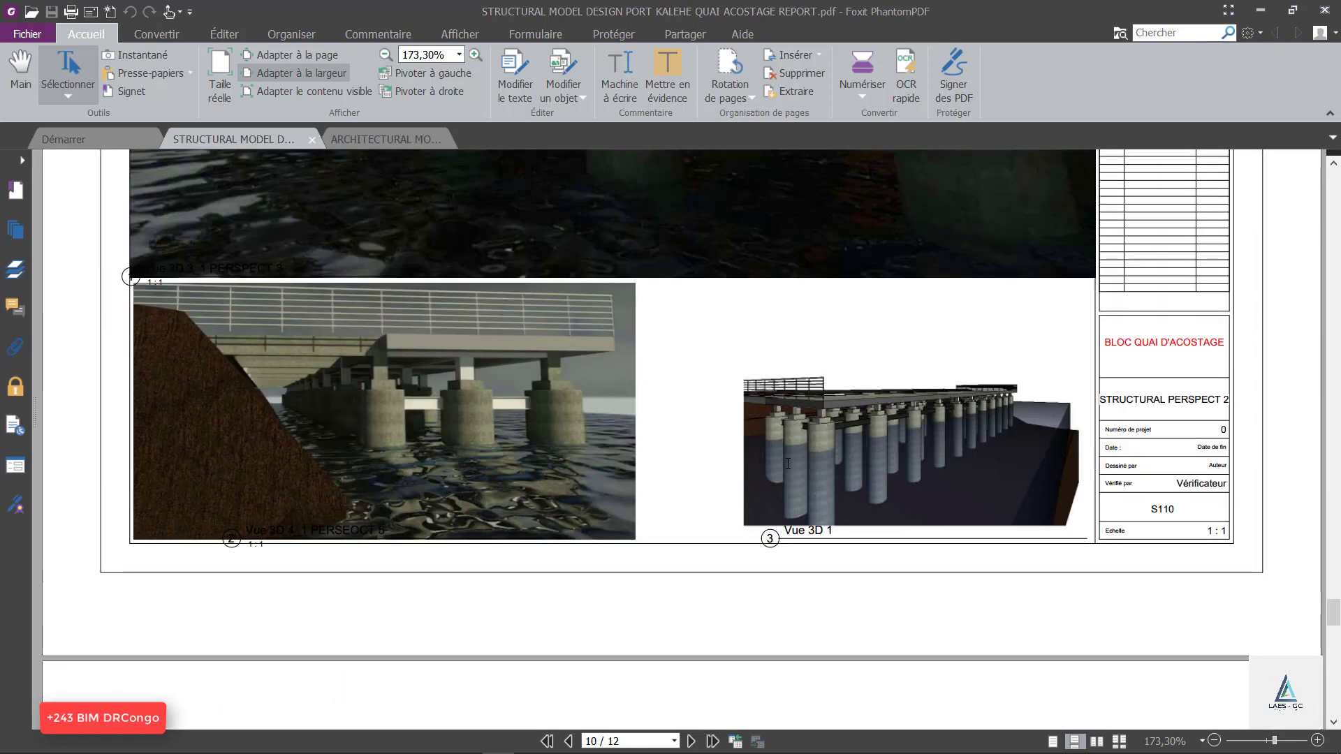
scroll(671, 447, up, 12)
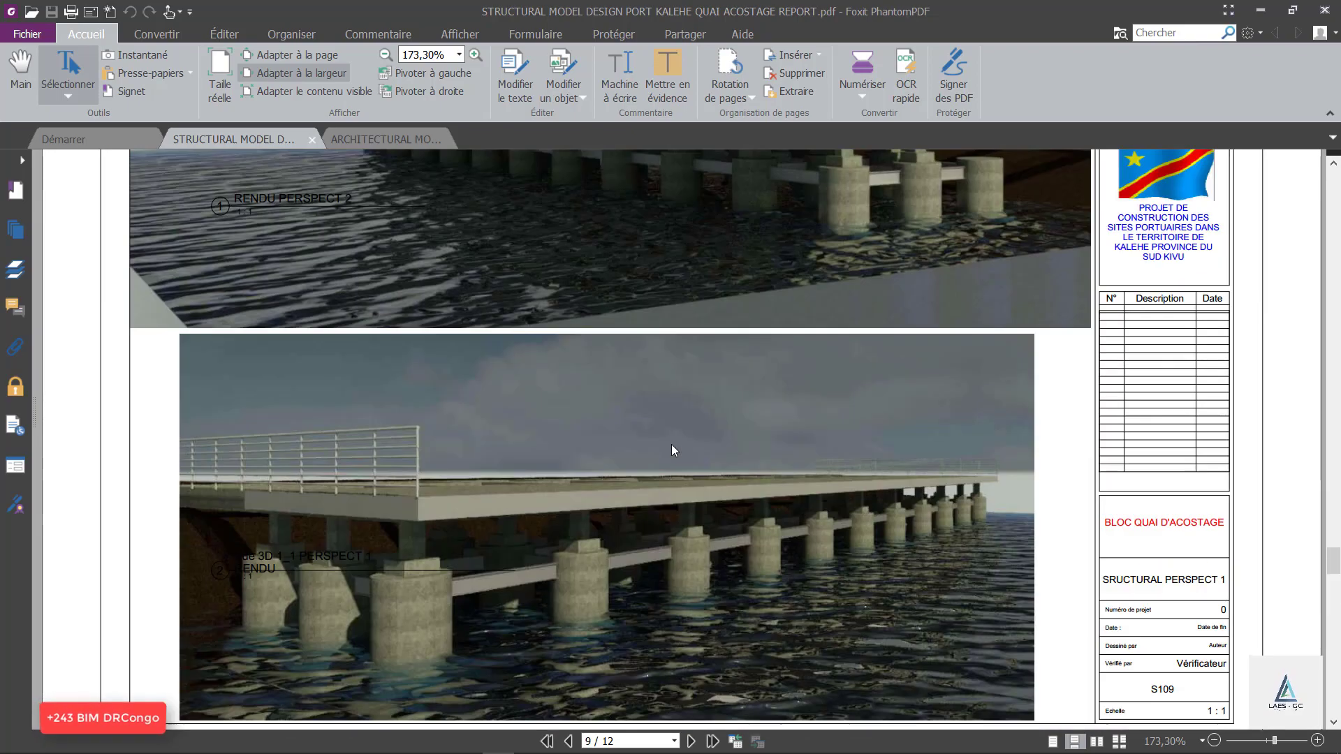
scroll(676, 605, up, 4)
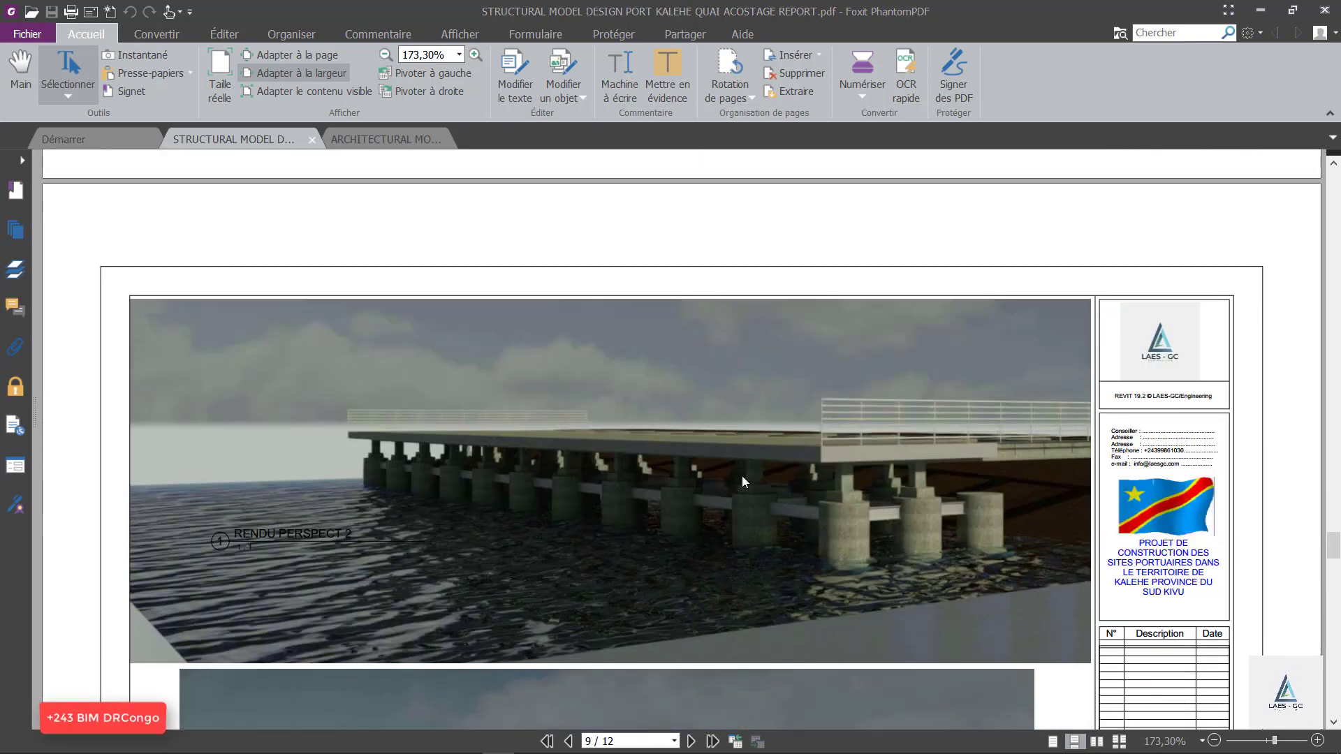
scroll(752, 509, up, 4)
scroll(766, 509, down, 5)
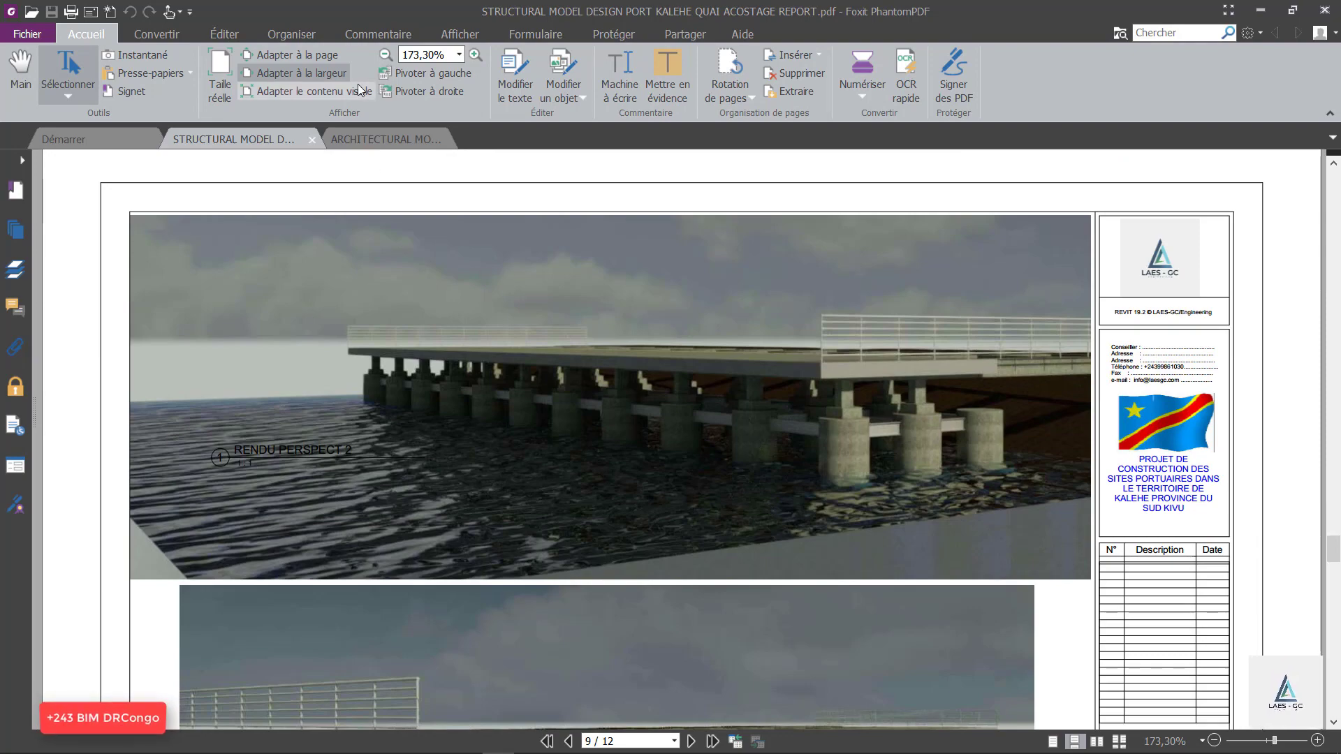
Switch to the architectural quay design report and examine the quay perspective on page 9.
click(373, 140)
scroll(661, 267, down, 3)
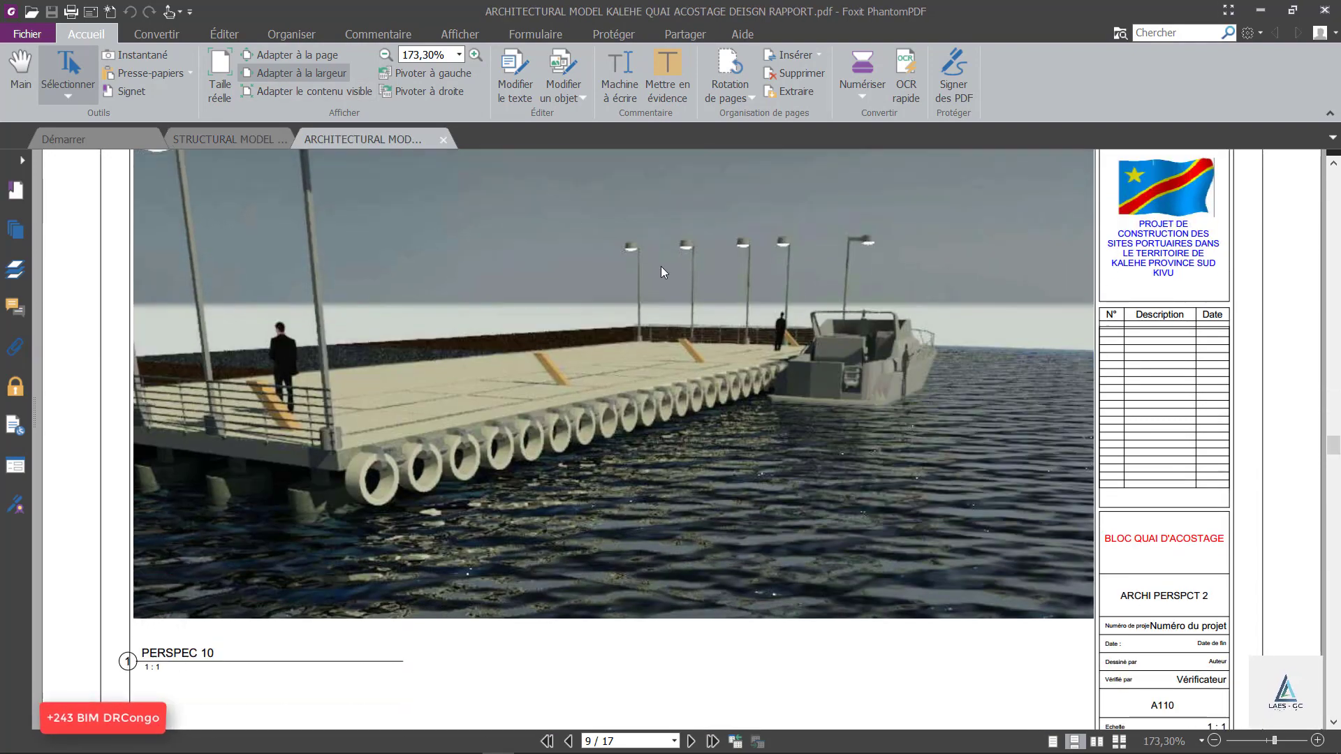
scroll(375, 317, down, 15)
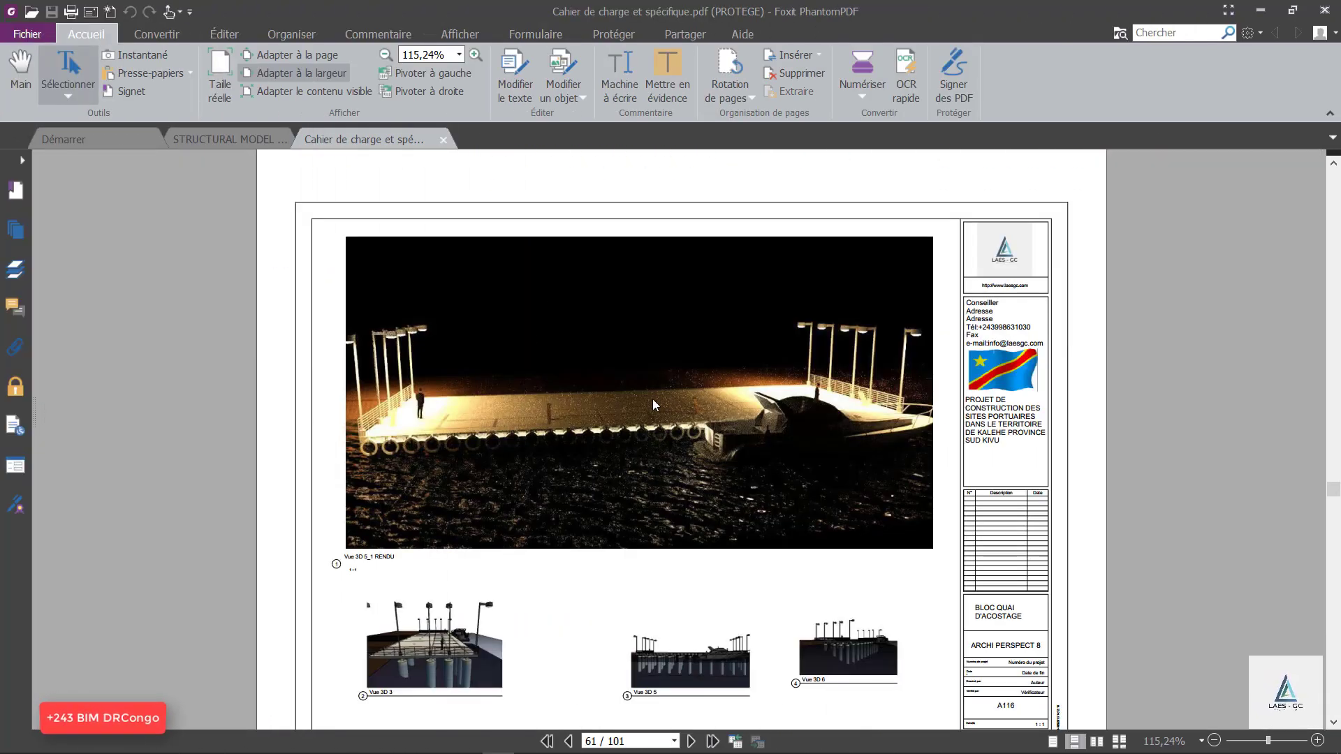
Review the quay renderings, cross-sections, quantity table and structural perspective in Cahier de charge et spécifique, going back from page 61 to page 49.
drag(1268, 741, 1269, 742)
scroll(861, 370, up, 10)
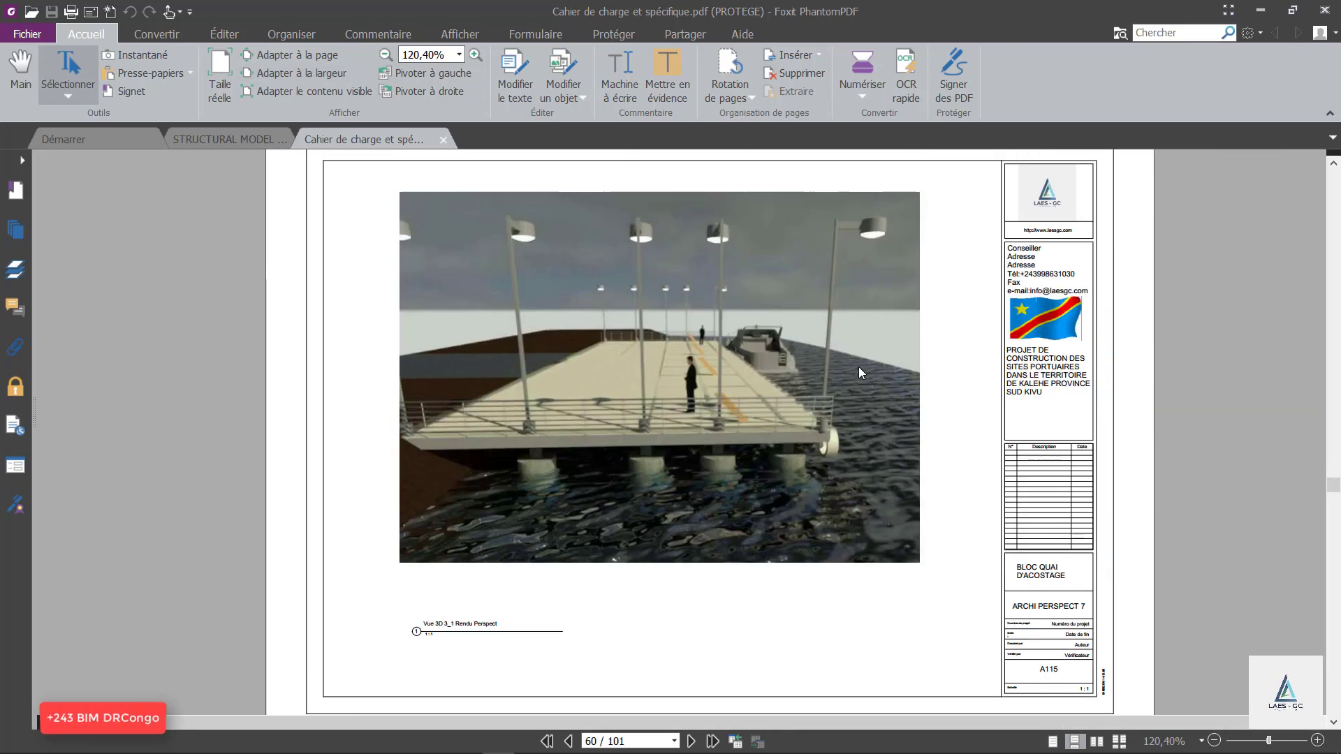
scroll(803, 359, up, 20)
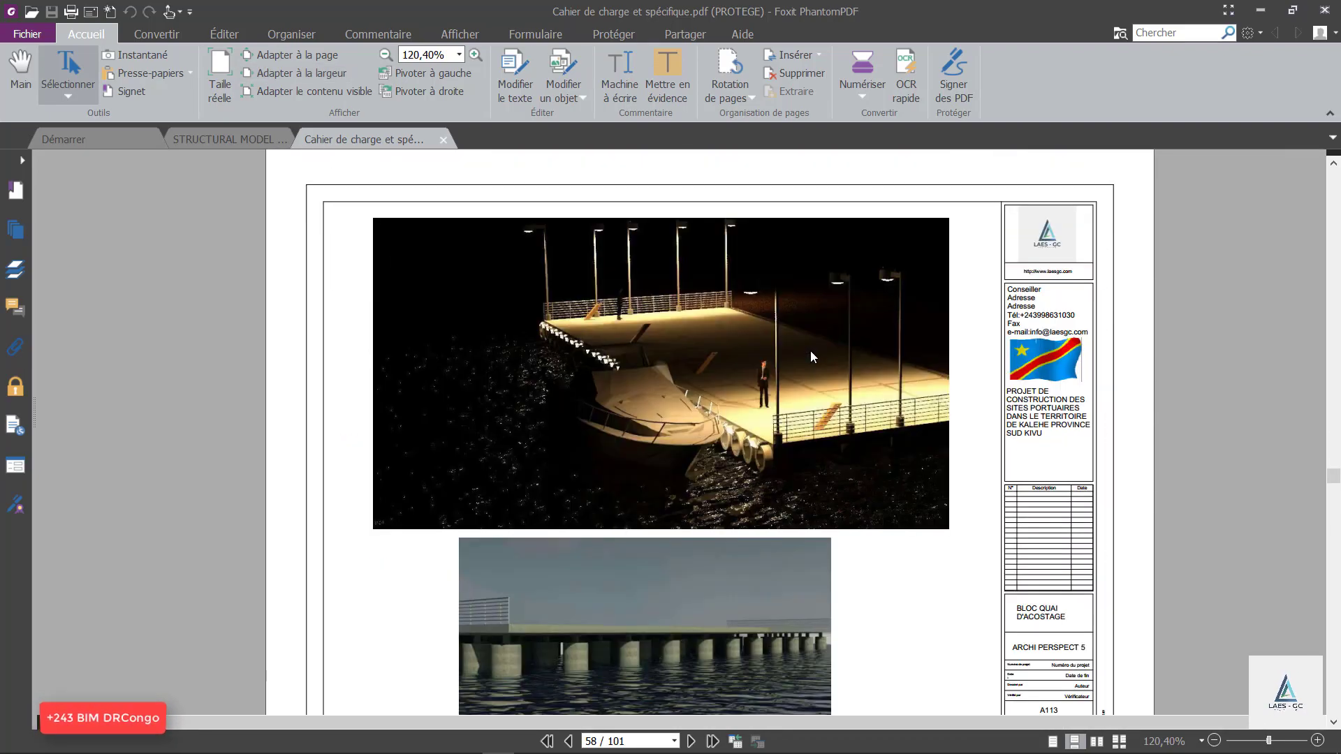
scroll(810, 350, up, 15)
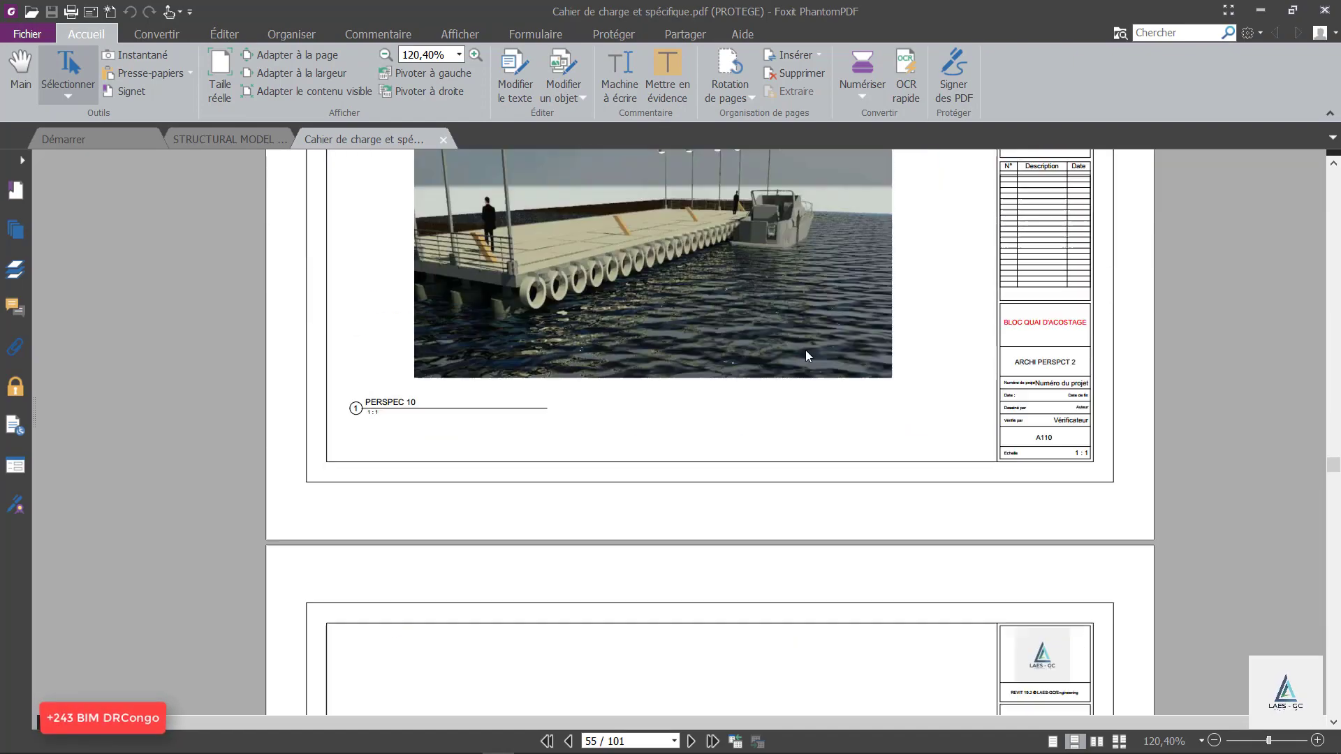
scroll(808, 357, up, 20)
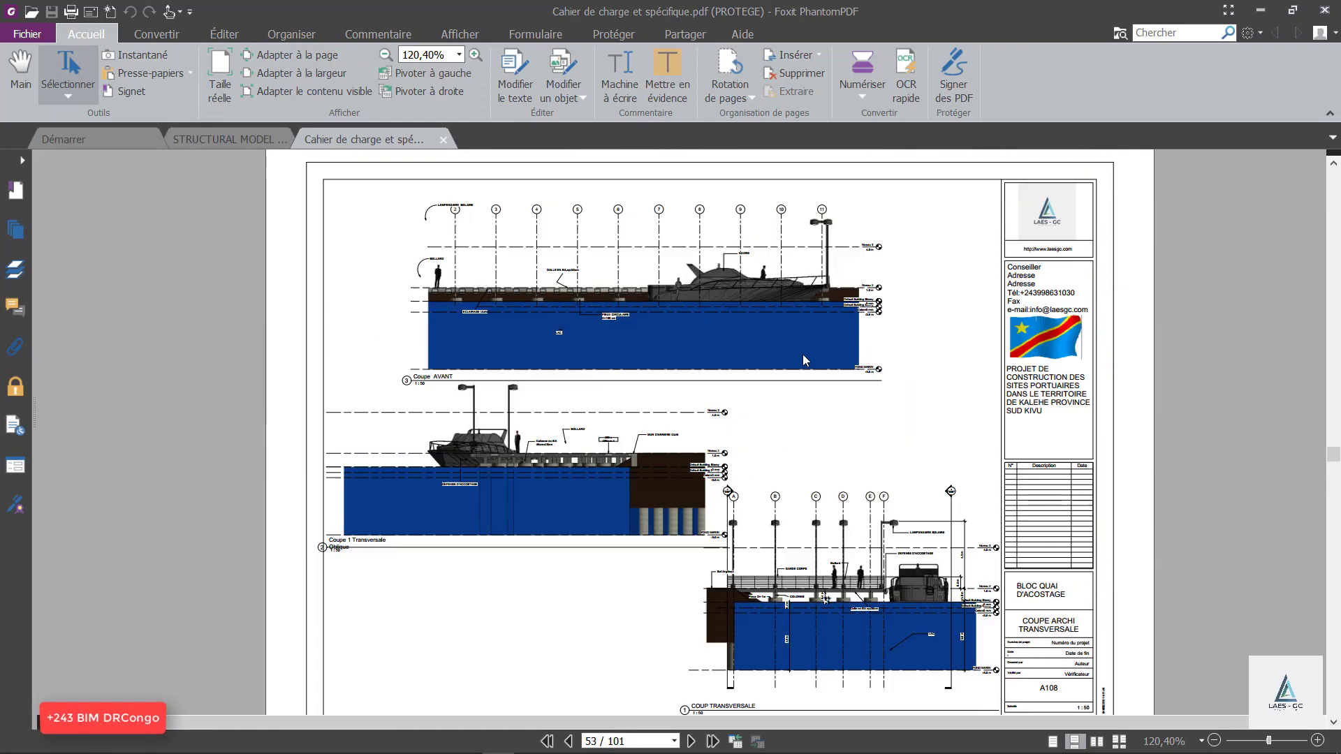
scroll(803, 359, up, 20)
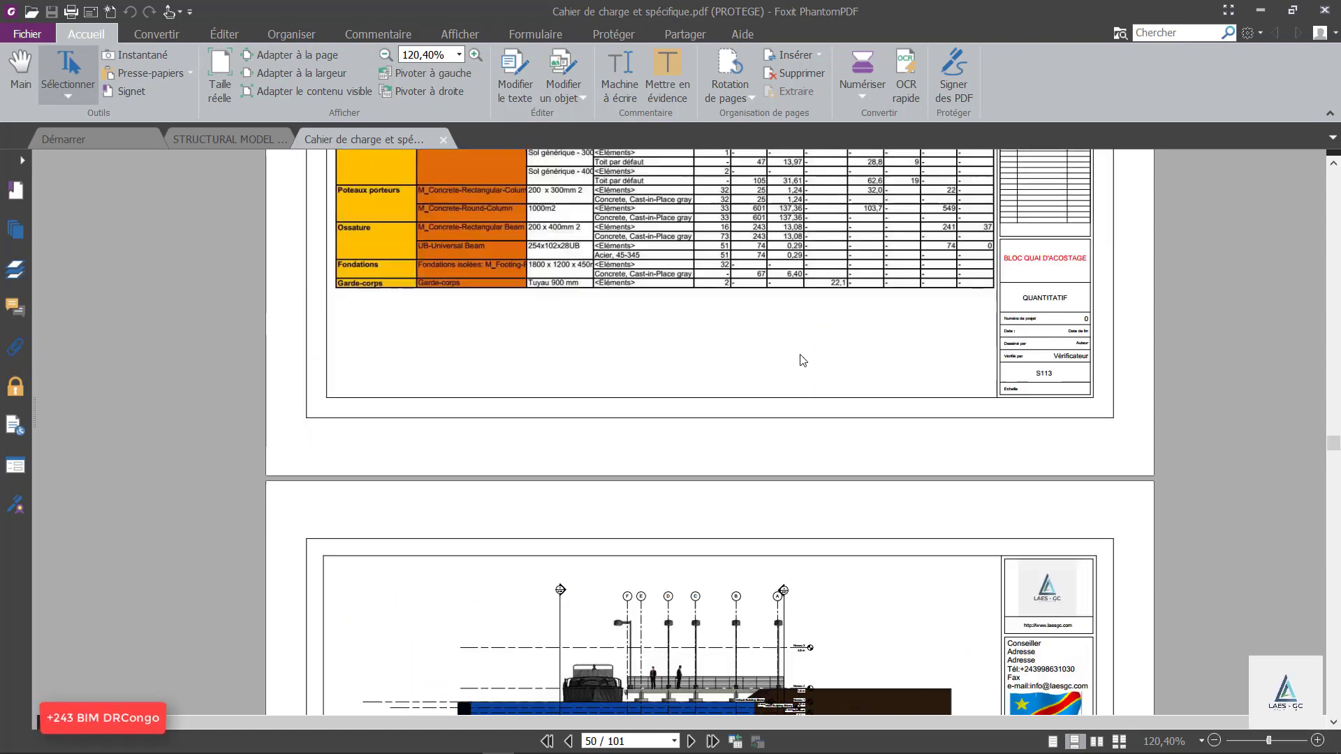
scroll(796, 359, up, 8)
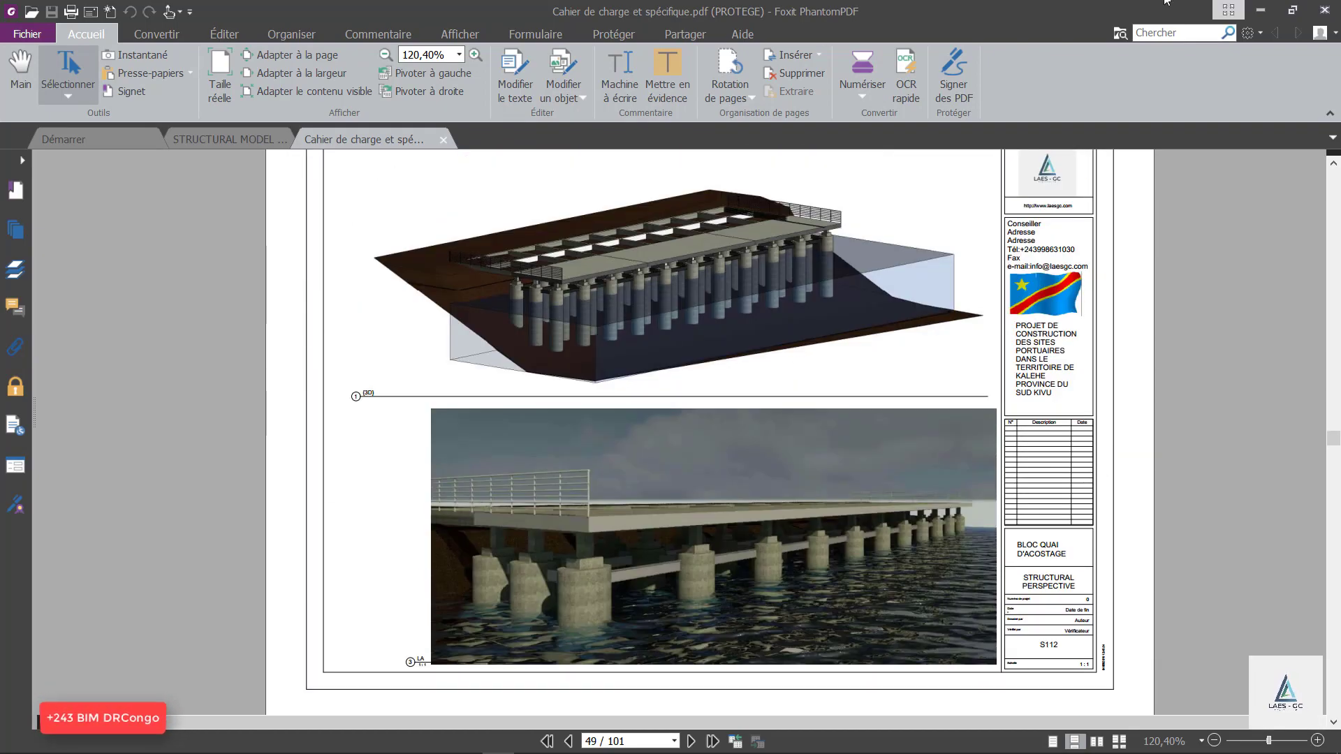
click(1263, 11)
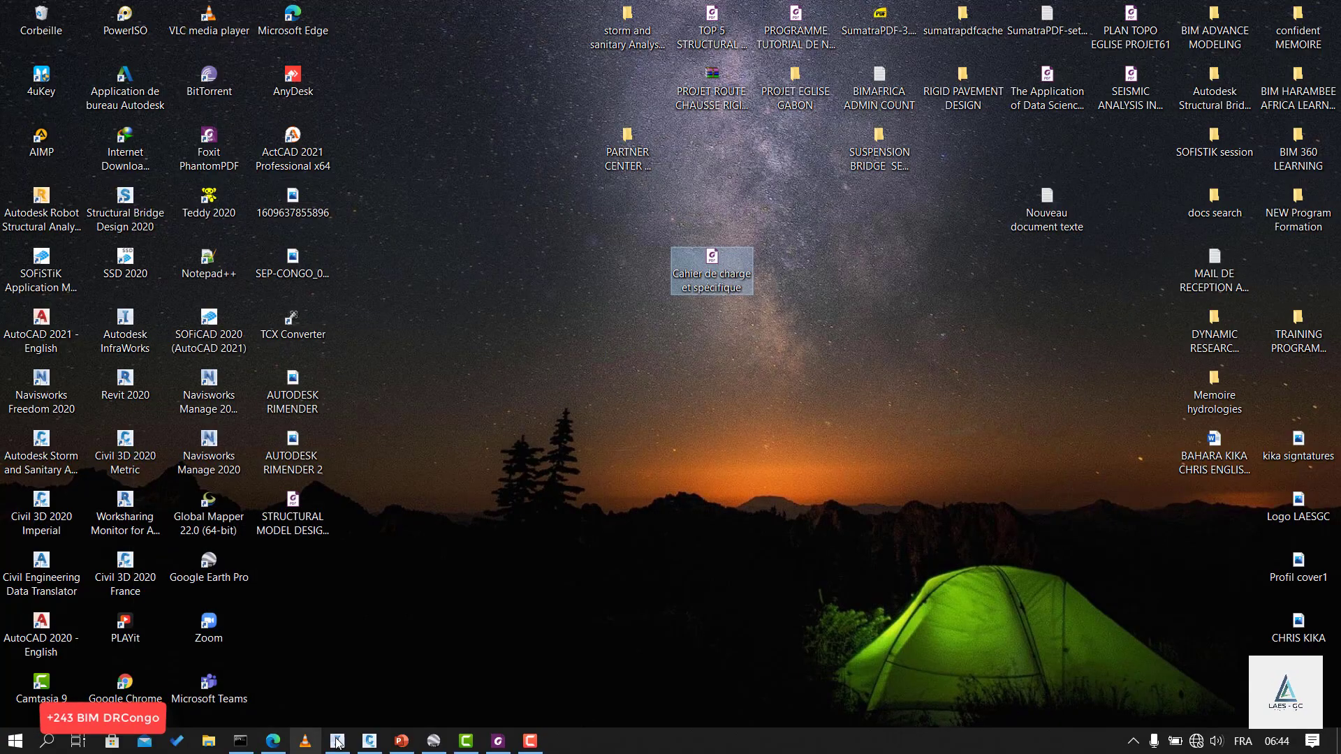
Switch to Google Earth Pro and examine the red Port Monvu-Bulundi axis from SUD past MONVU to the port at NORD.
click(395, 744)
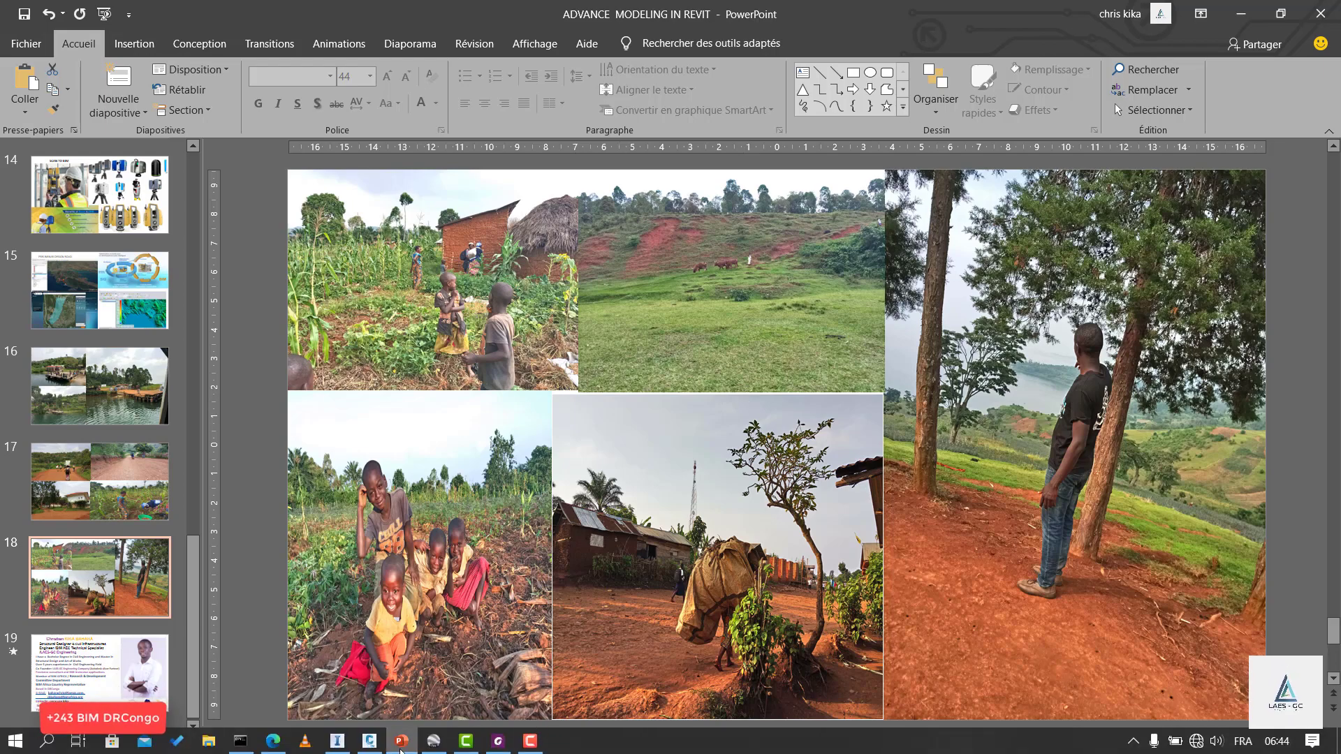
click(436, 744)
scroll(948, 210, up, 2)
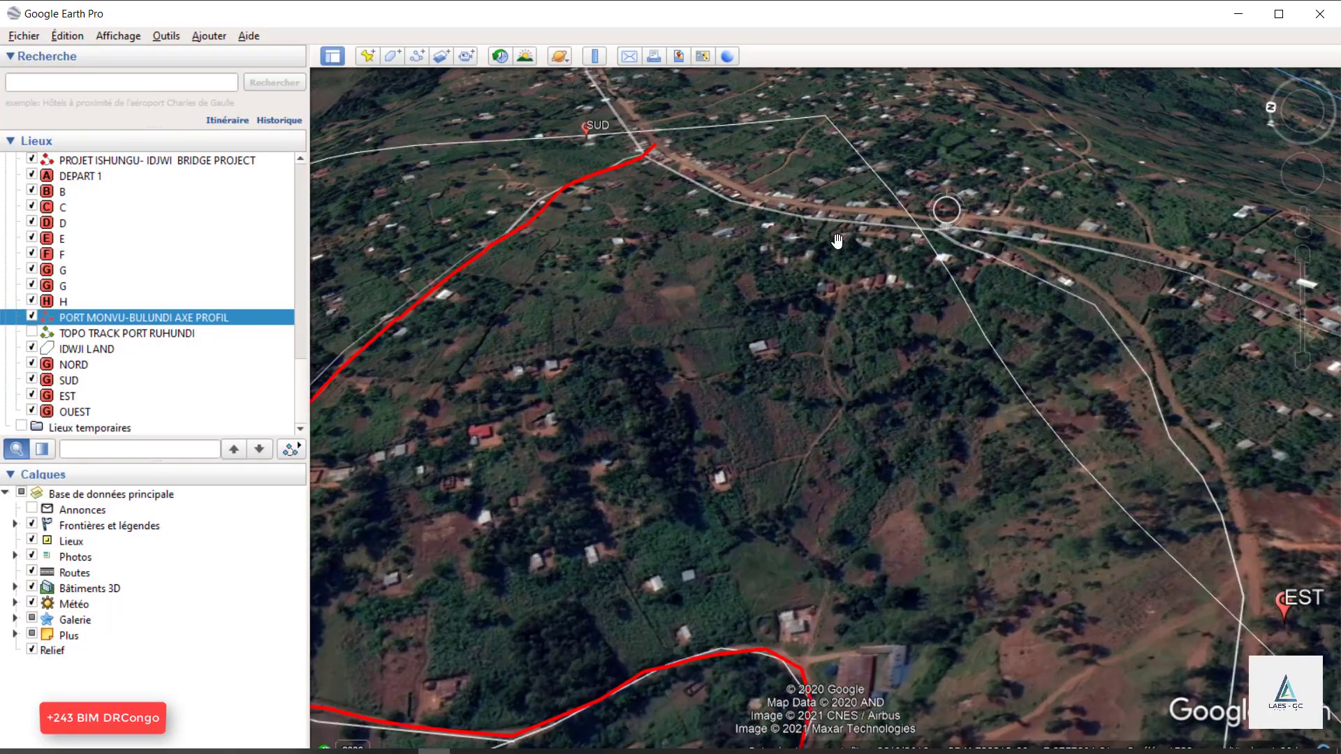
scroll(853, 178, down, 6)
scroll(970, 373, up, 4)
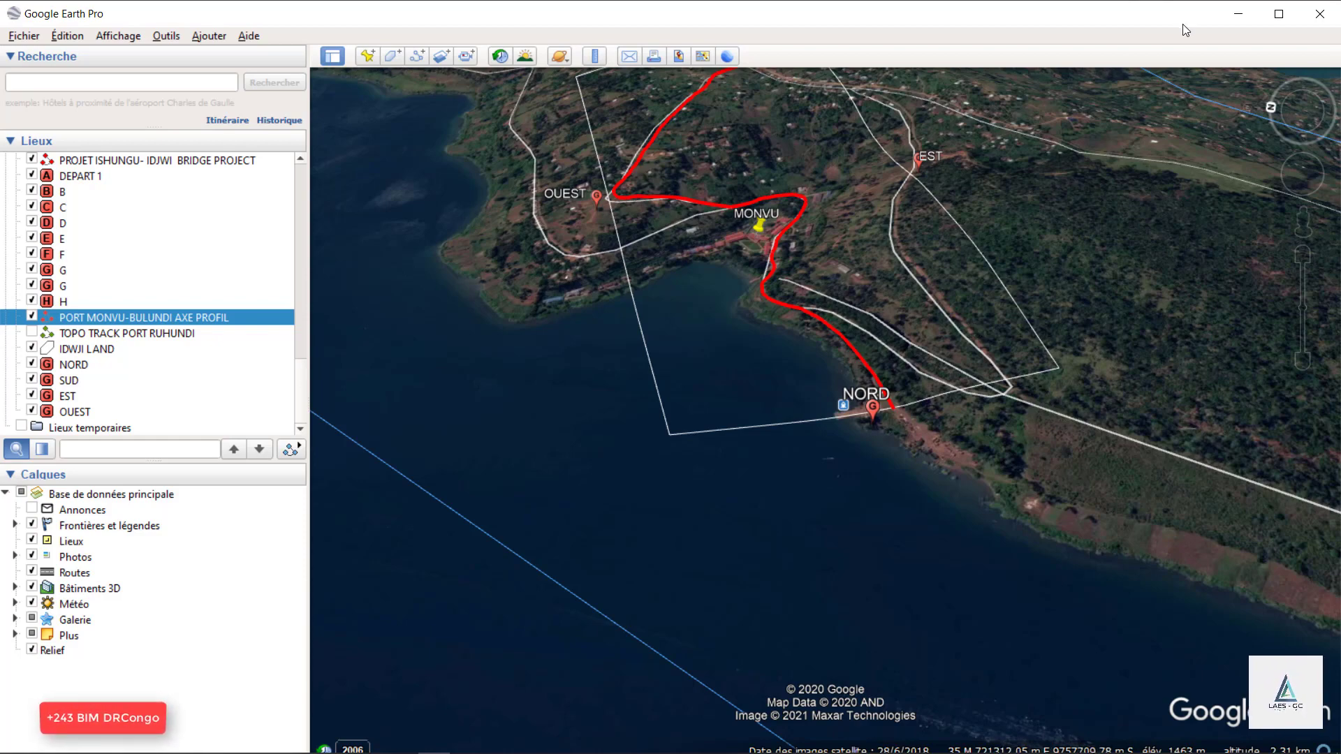
scroll(826, 266, up, 3)
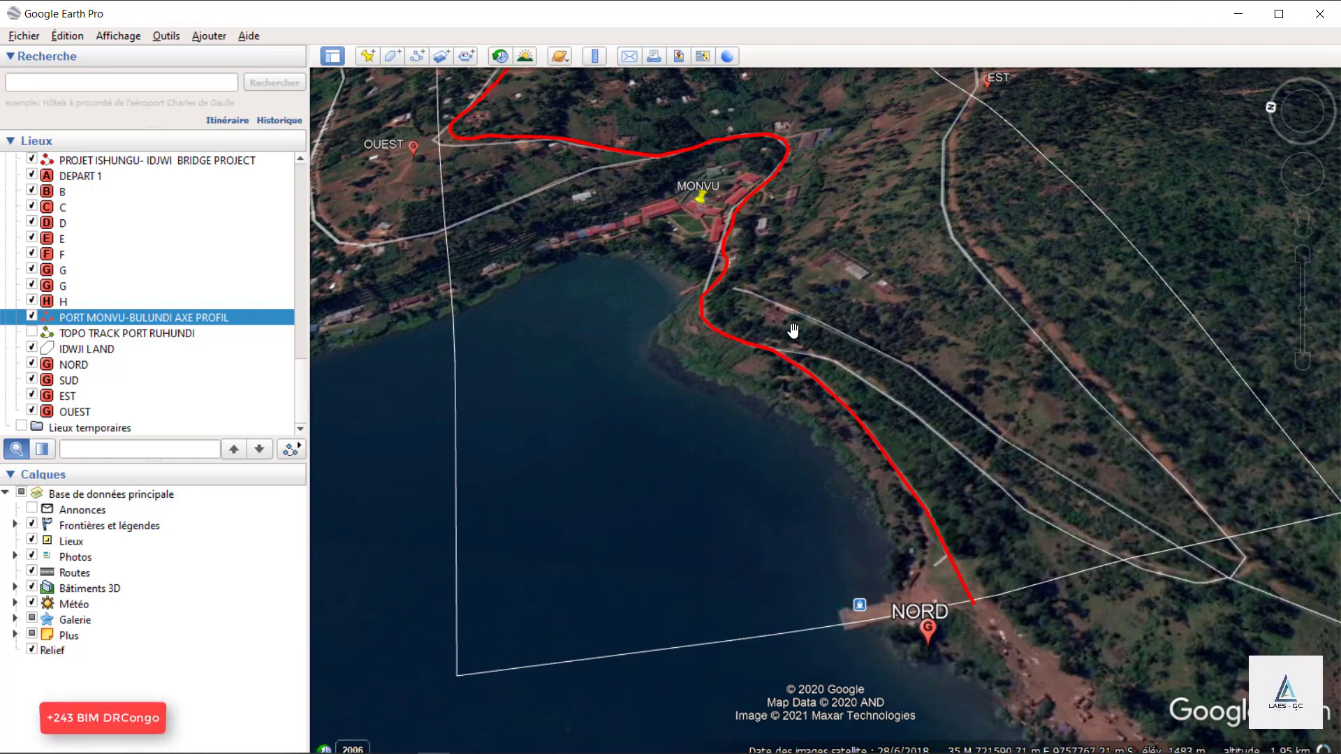
scroll(919, 609, down, 3)
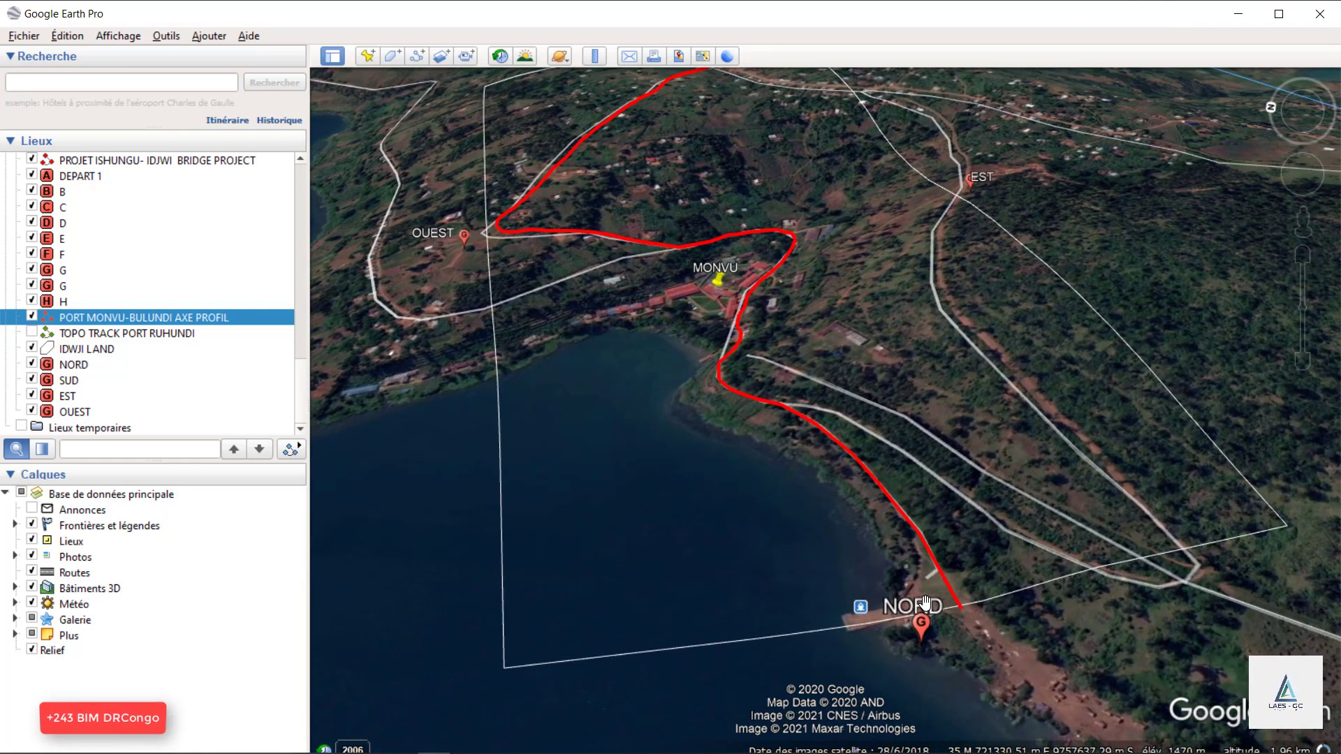
Return to the PowerPoint presentation and show the preliminary road design on slide 15.
click(1238, 14)
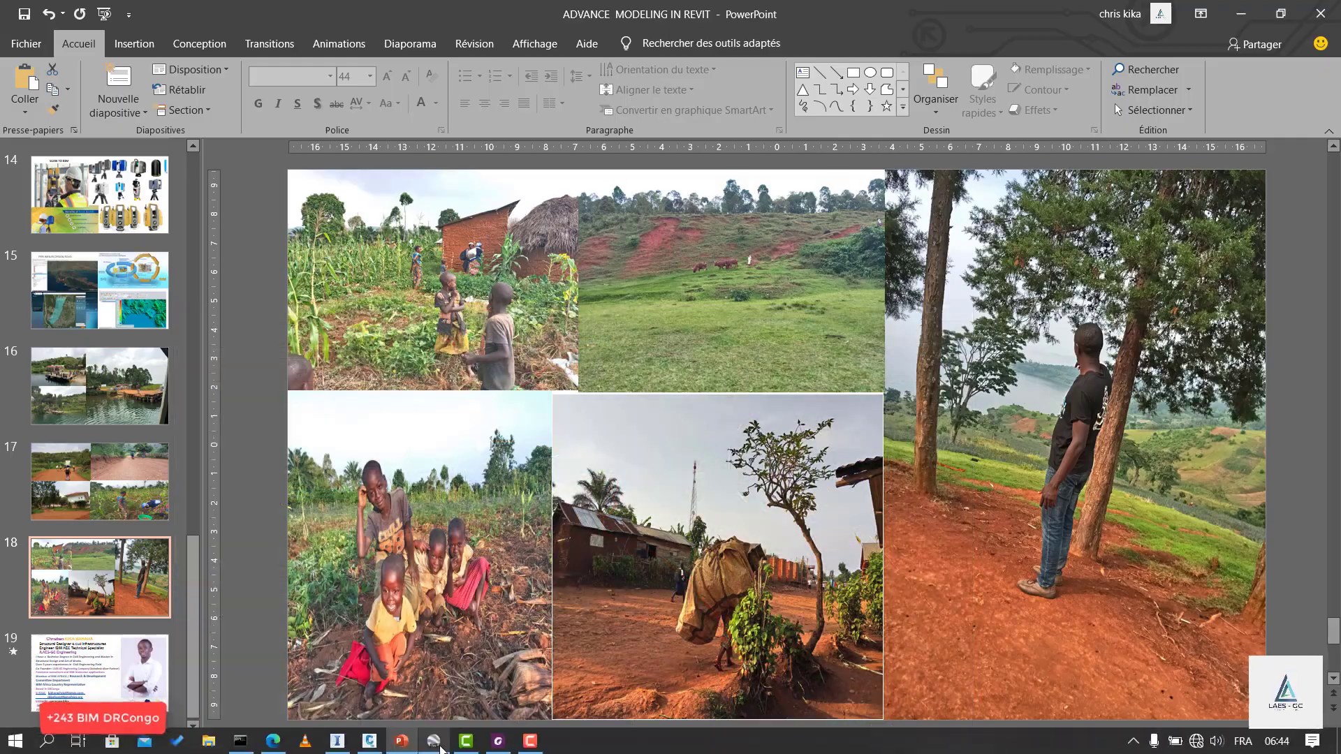
click(433, 742)
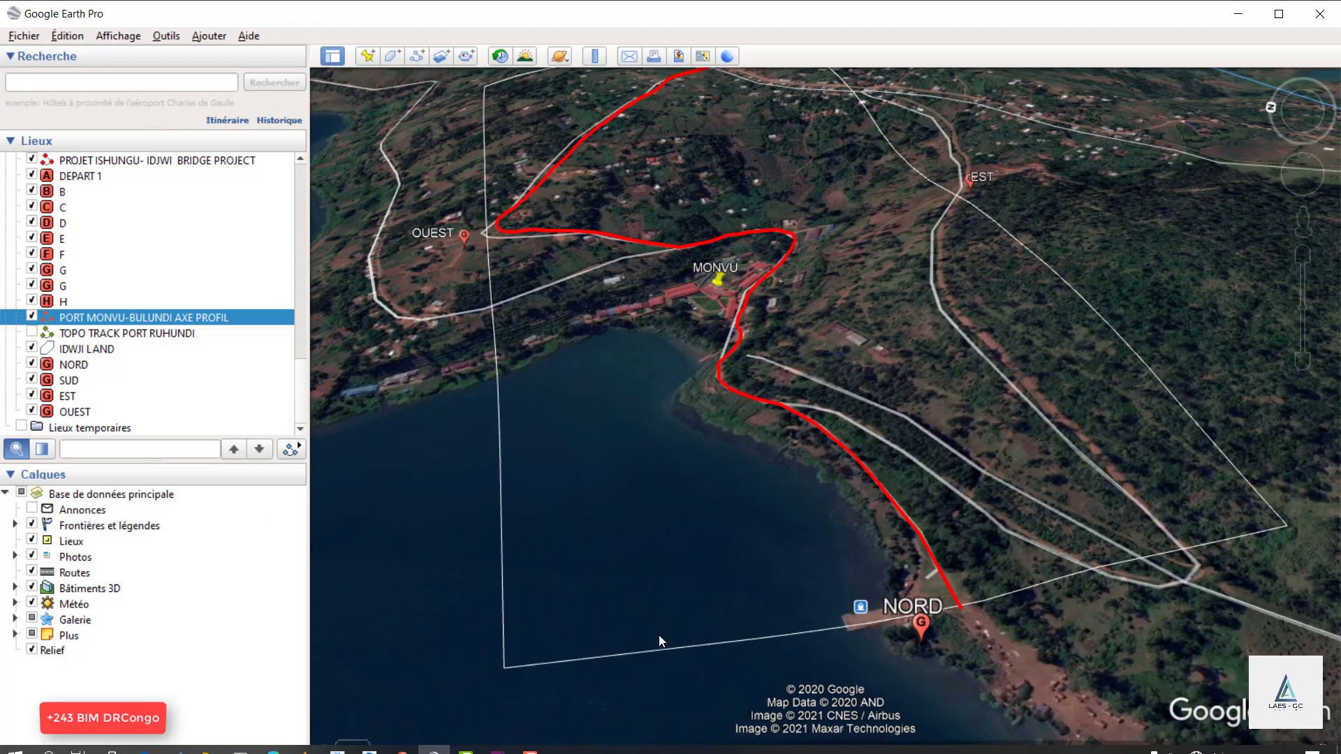
click(1238, 14)
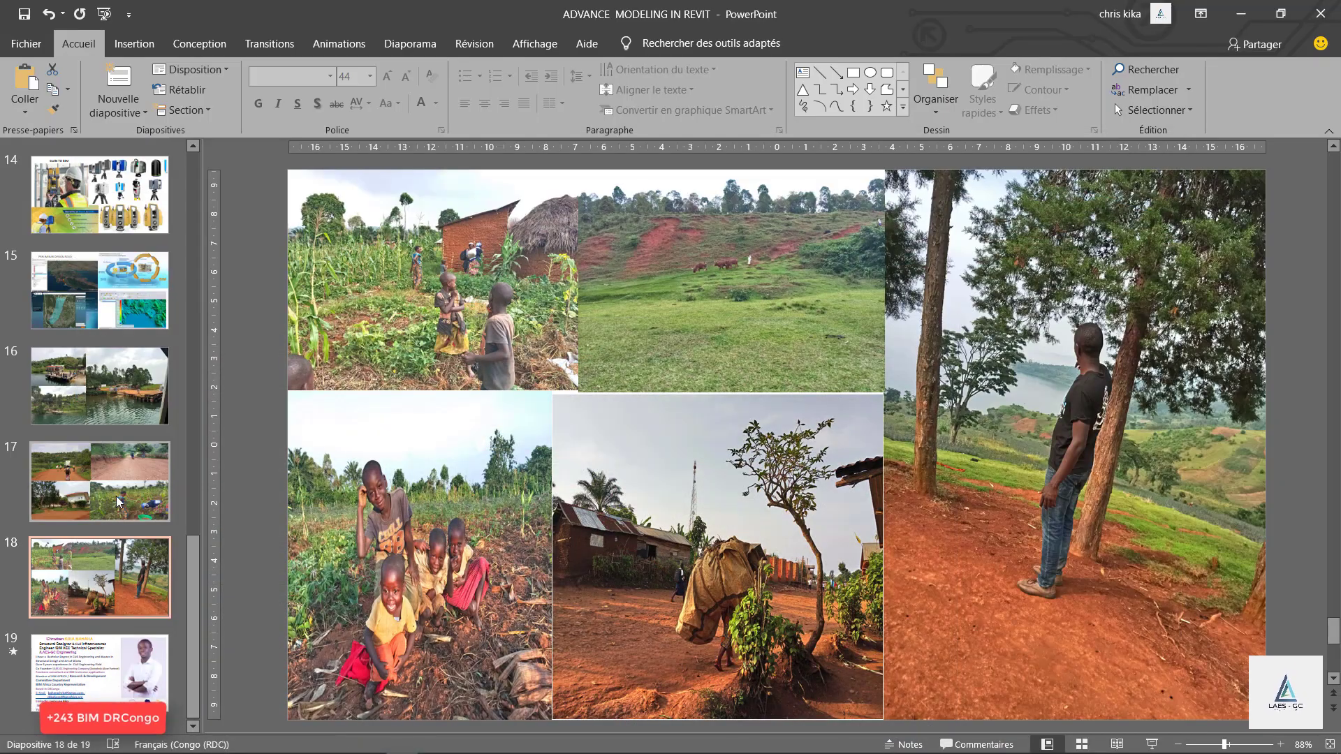
click(112, 308)
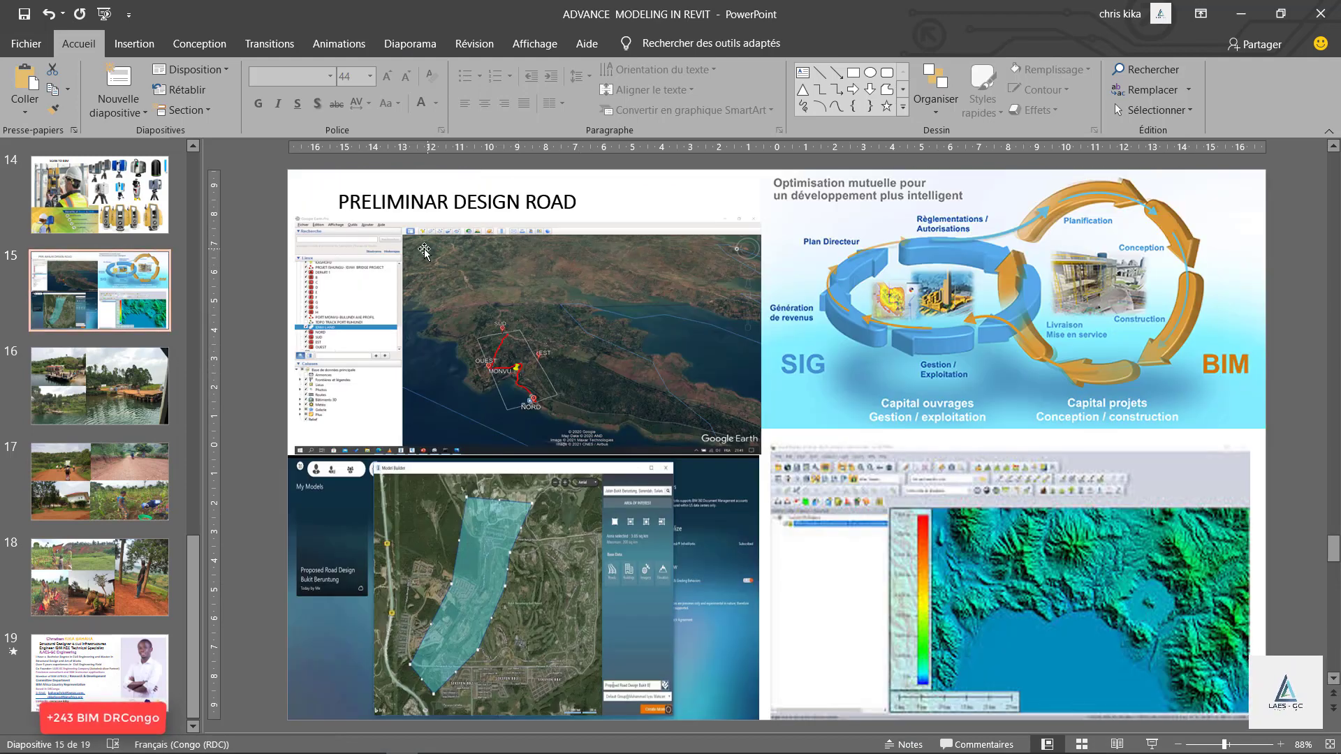
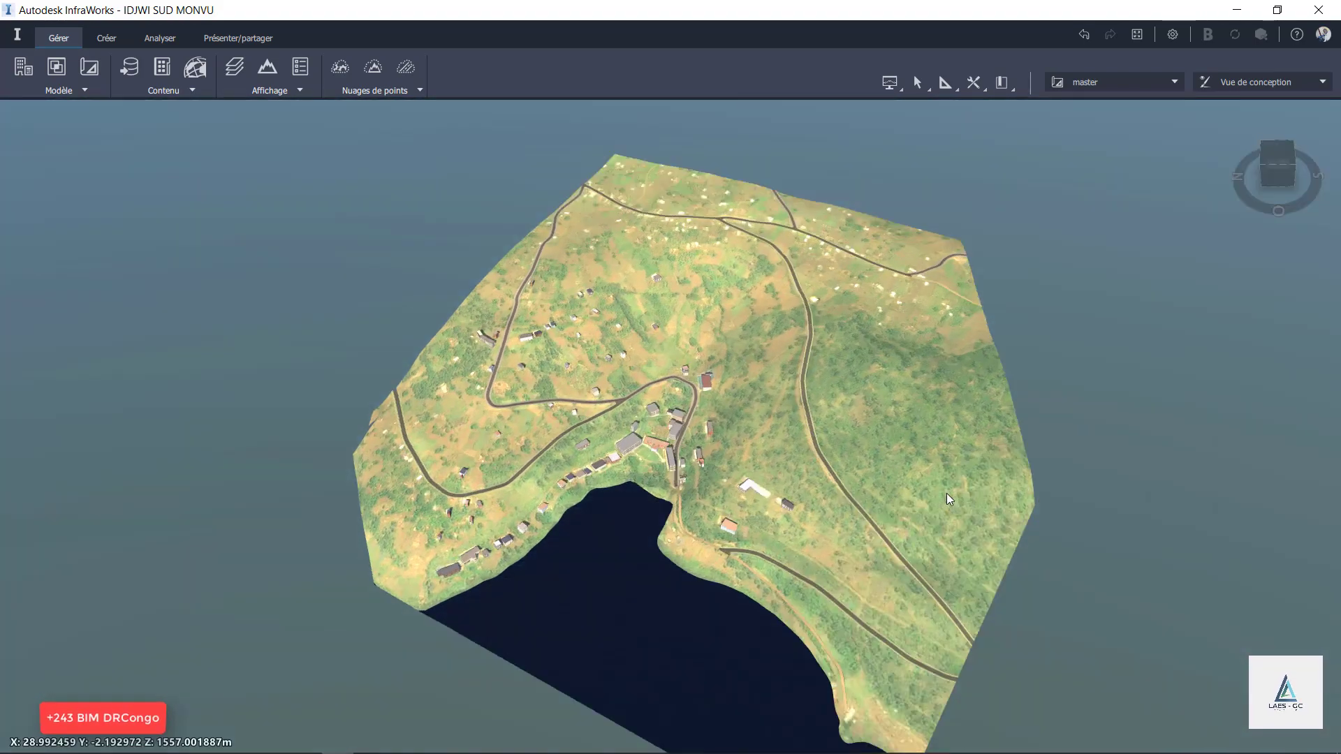
Reopen the IDJWI SUD MONVU model from the InfraWorks home page and examine its terrain, roads and lakeside buildings.
scroll(713, 404, up, 3)
drag(701, 447, 681, 279)
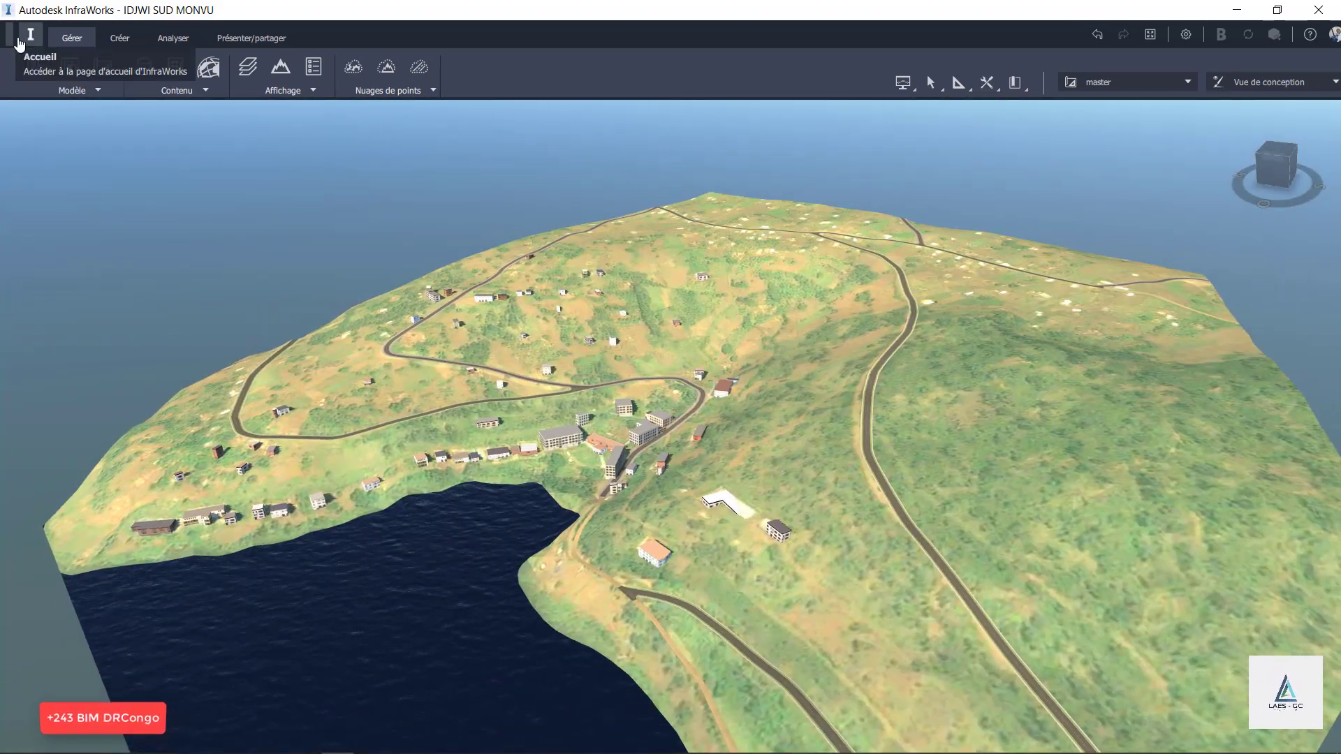
click(17, 36)
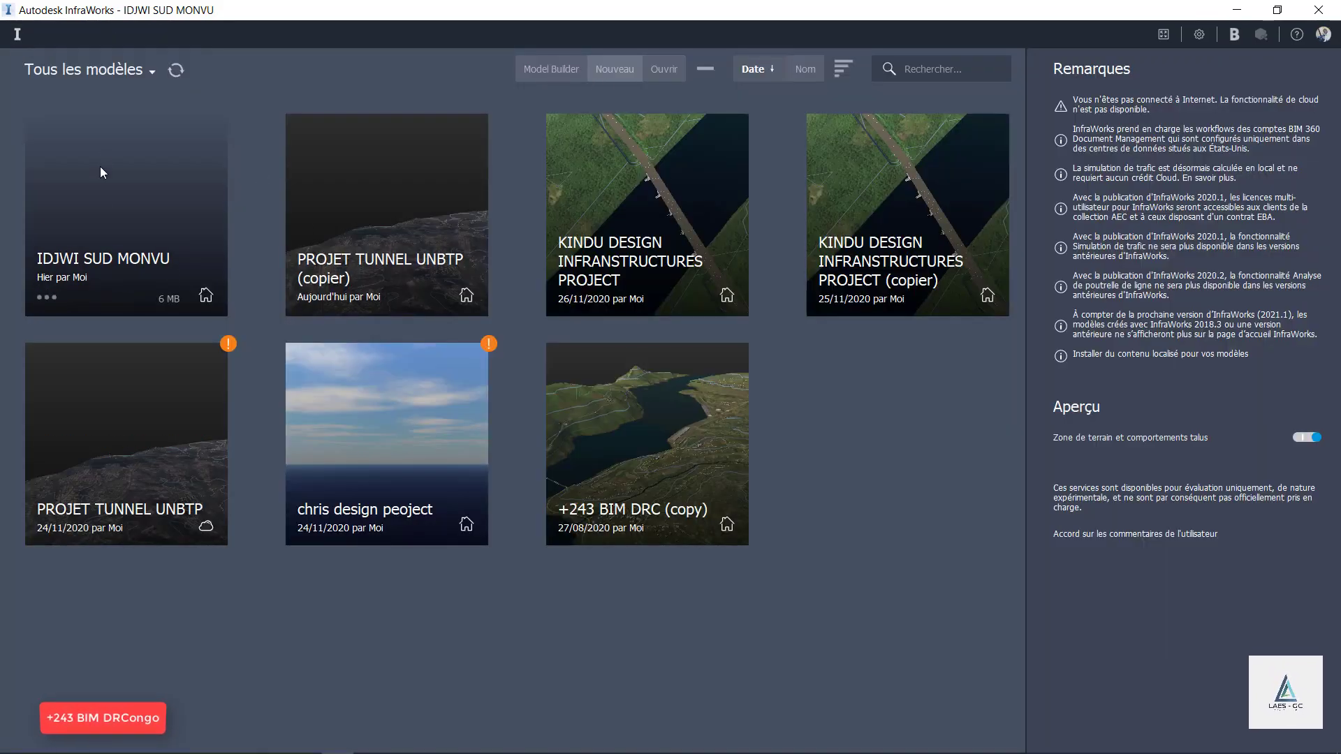
click(106, 221)
scroll(582, 337, down, 3)
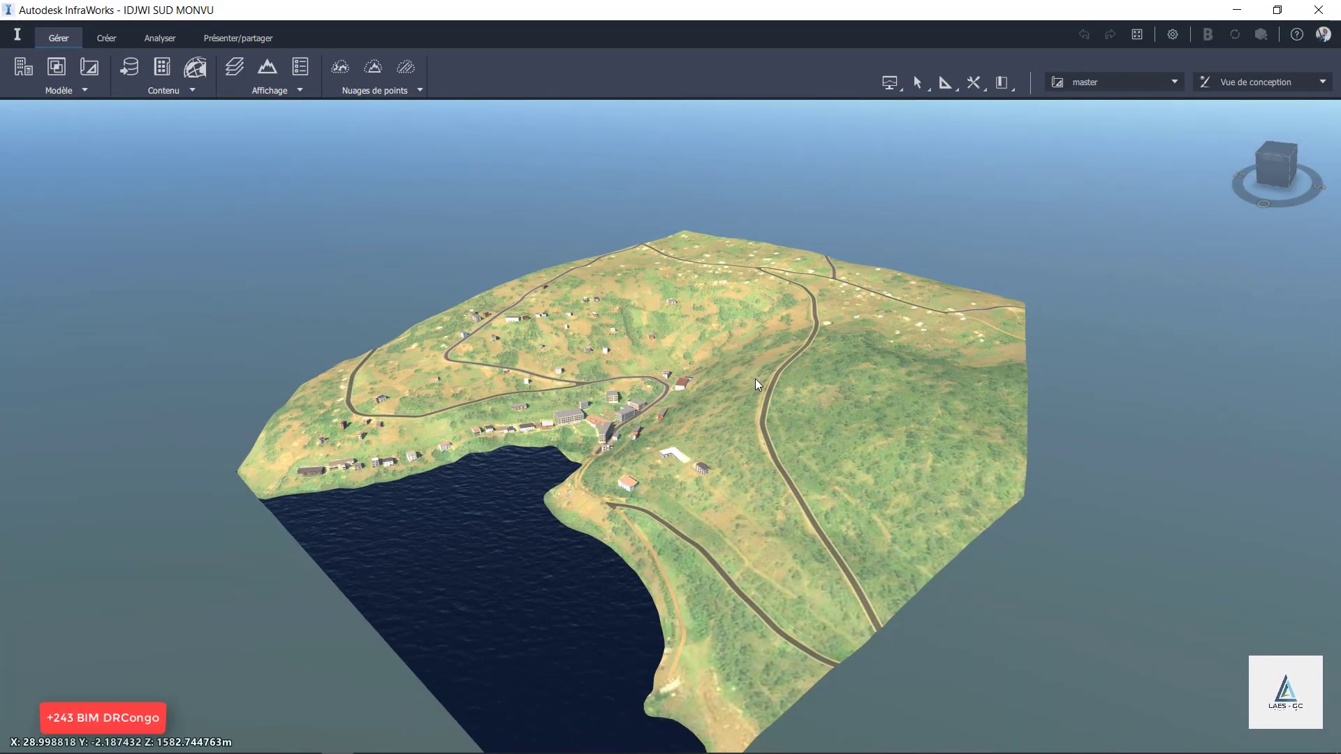
drag(755, 378, 664, 357)
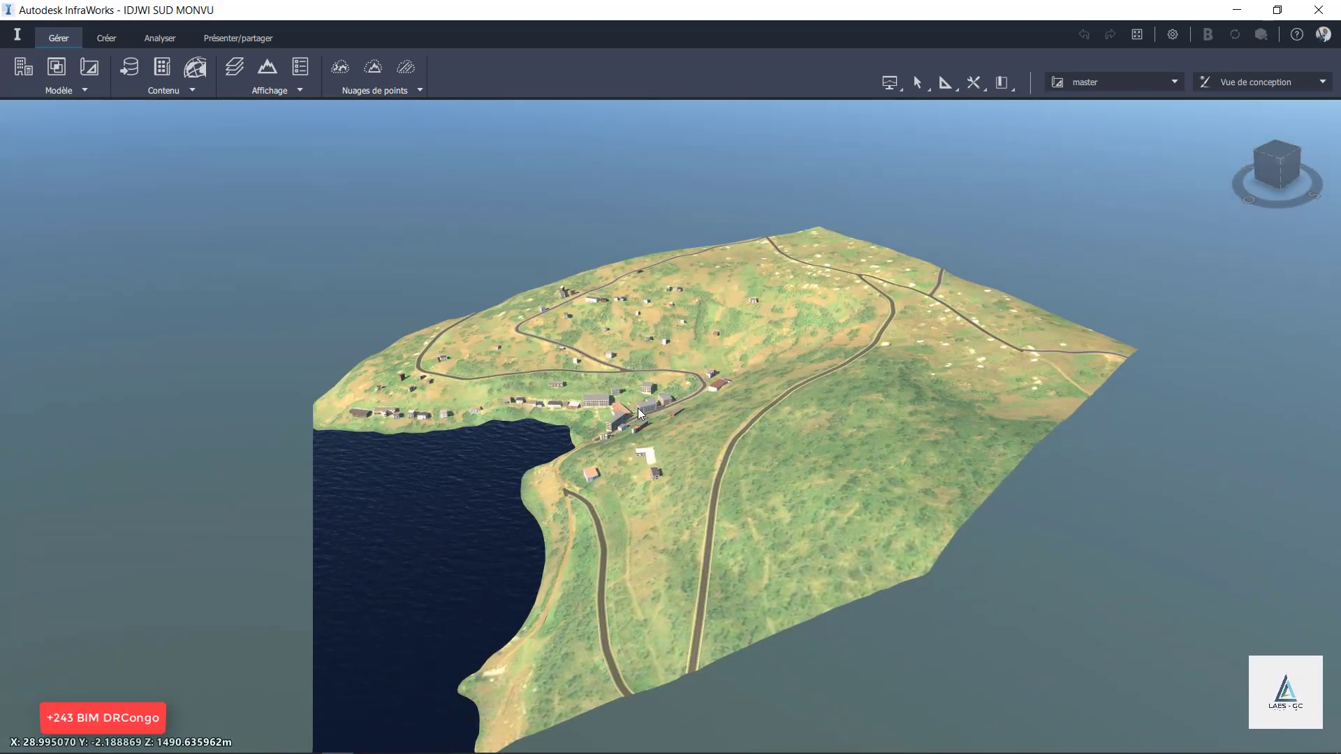
scroll(665, 357, up, 5)
scroll(678, 380, down, 5)
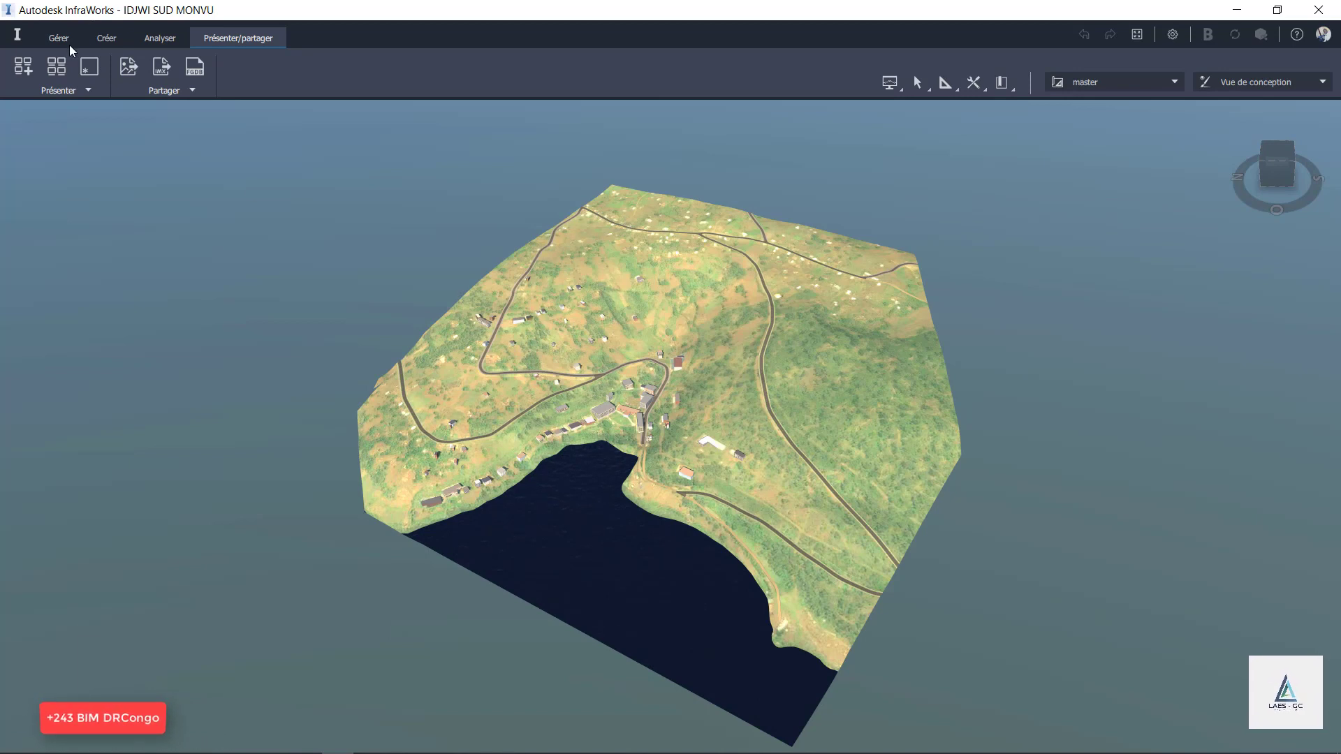
Export the complete model to IM_Export.imx in the RIGID PAVEMENT DESIGN folder, using the UTM84-35S coordinate system.
click(69, 41)
click(228, 33)
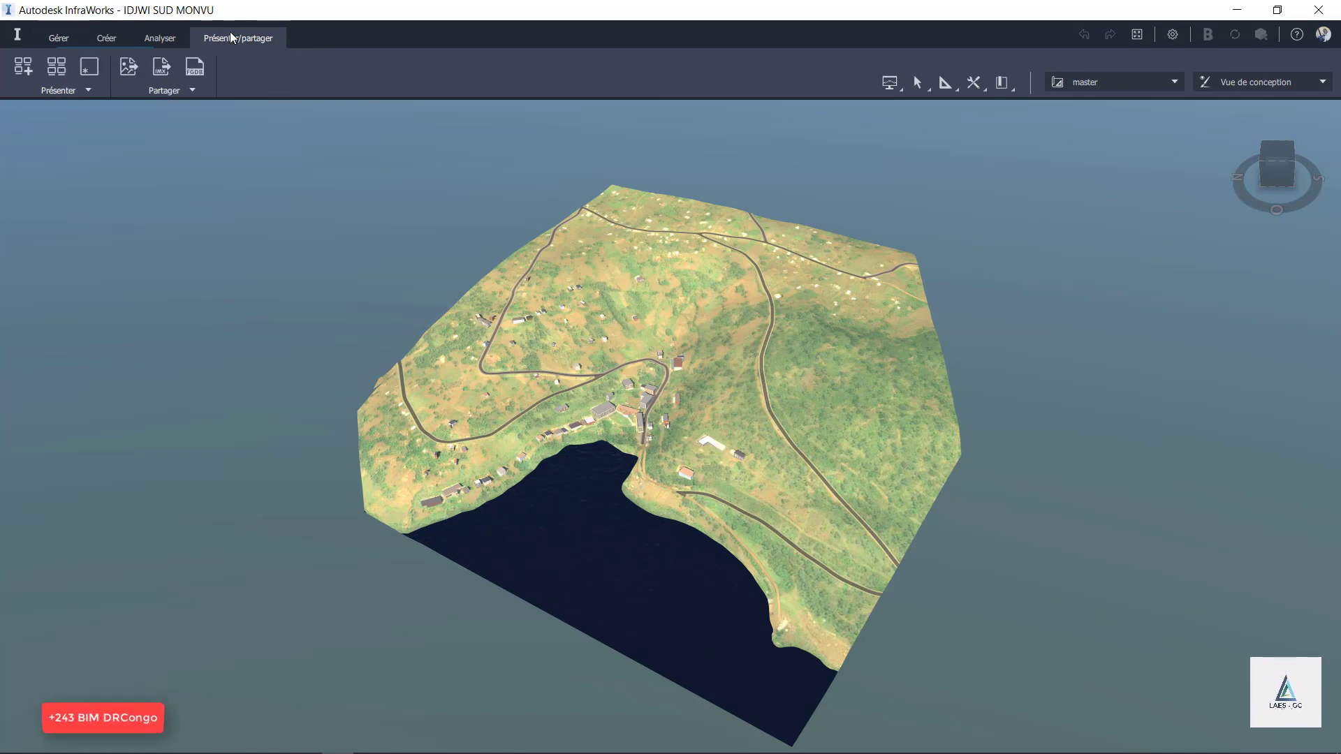
click(186, 95)
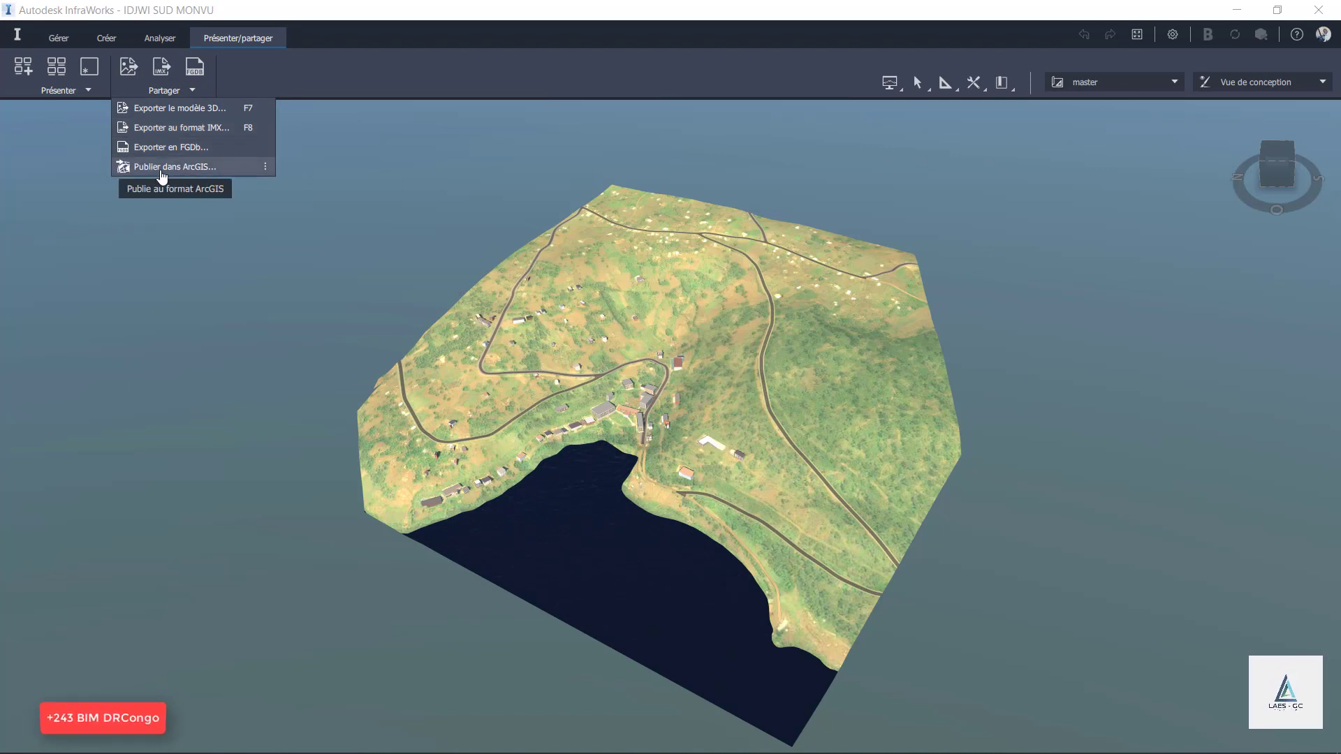
click(178, 129)
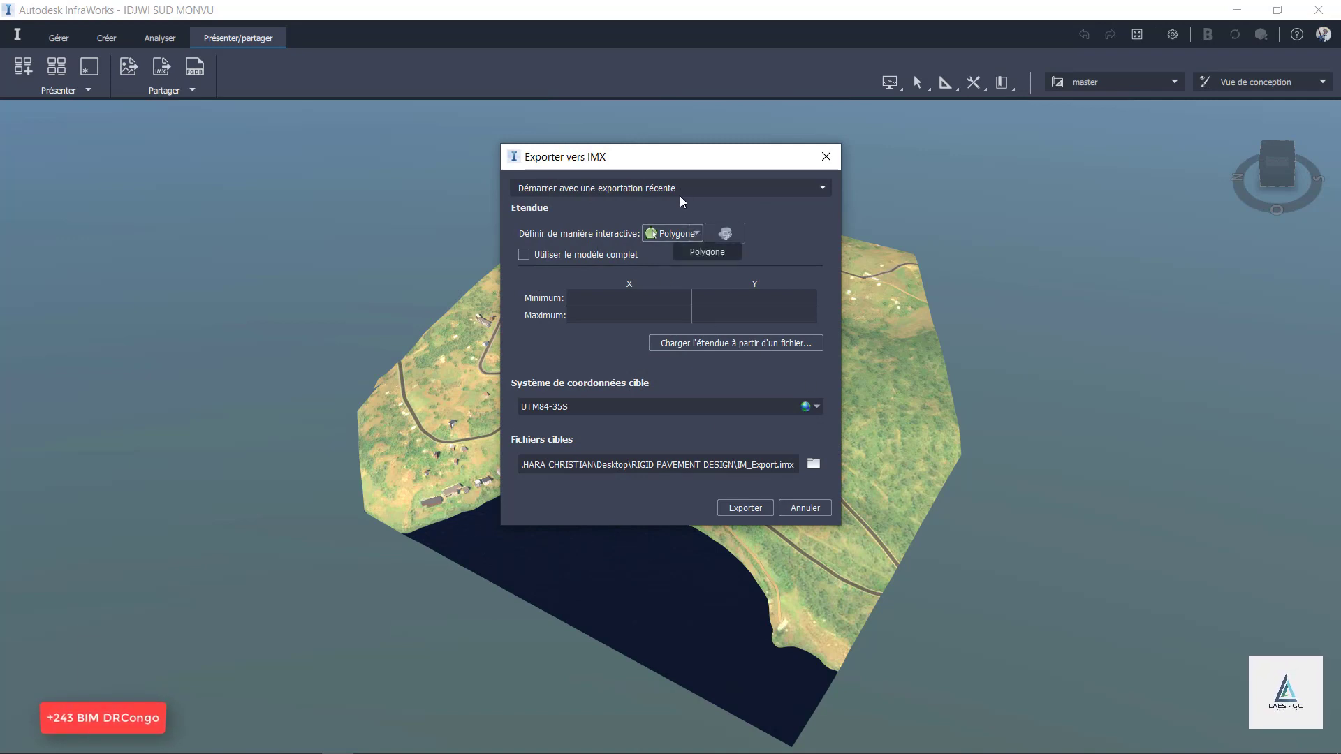
drag(690, 160, 275, 171)
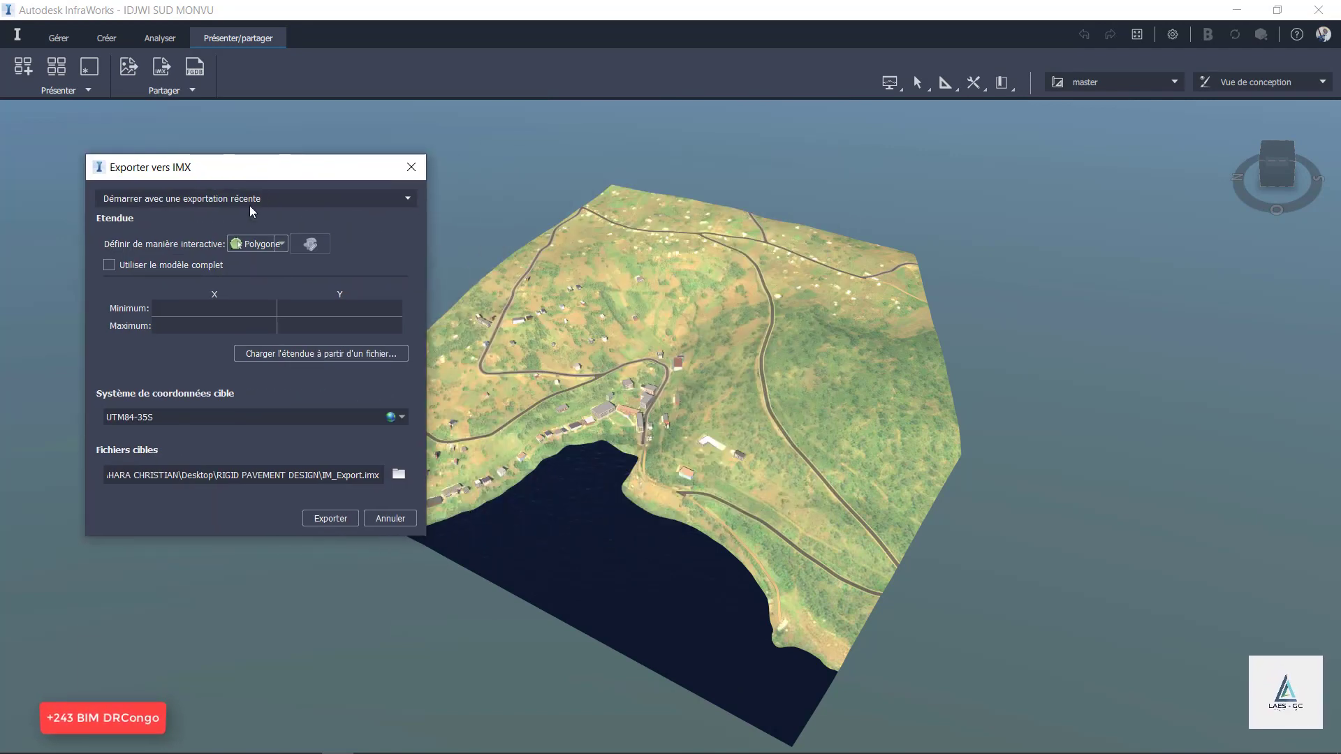
click(113, 265)
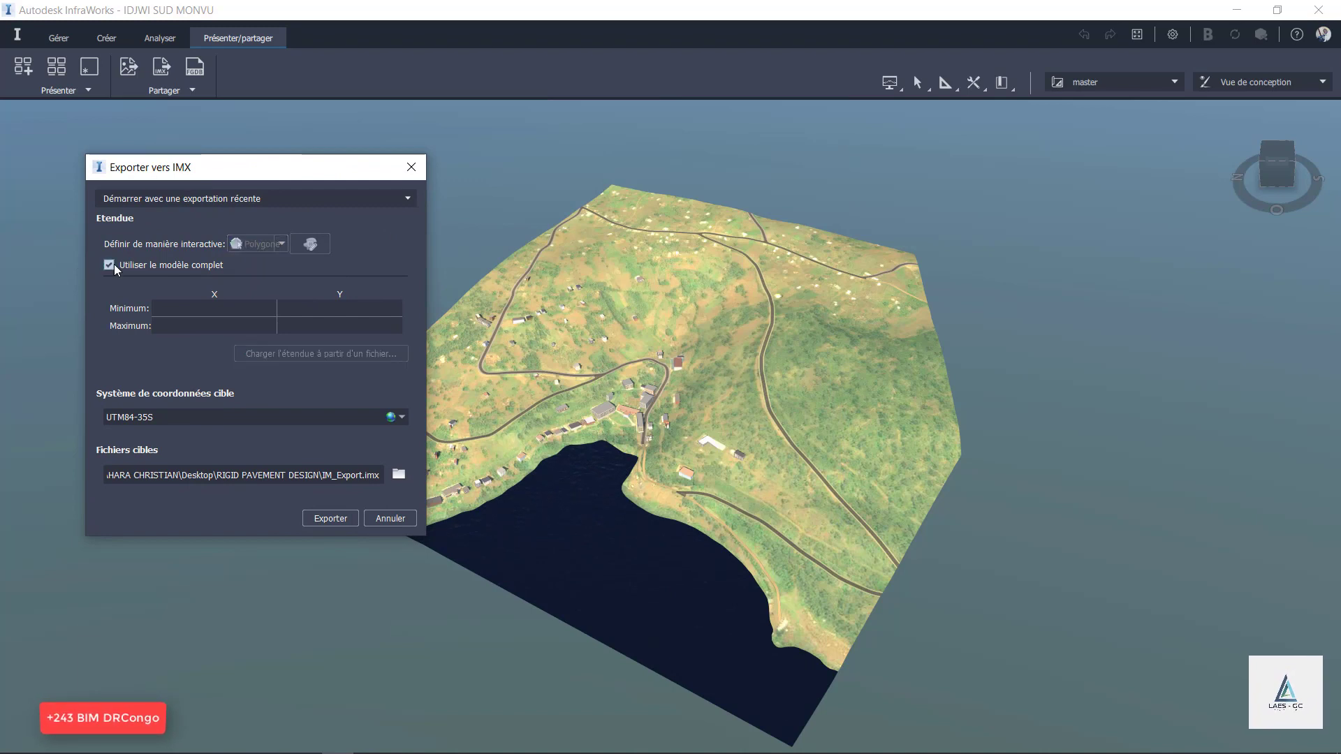
click(342, 519)
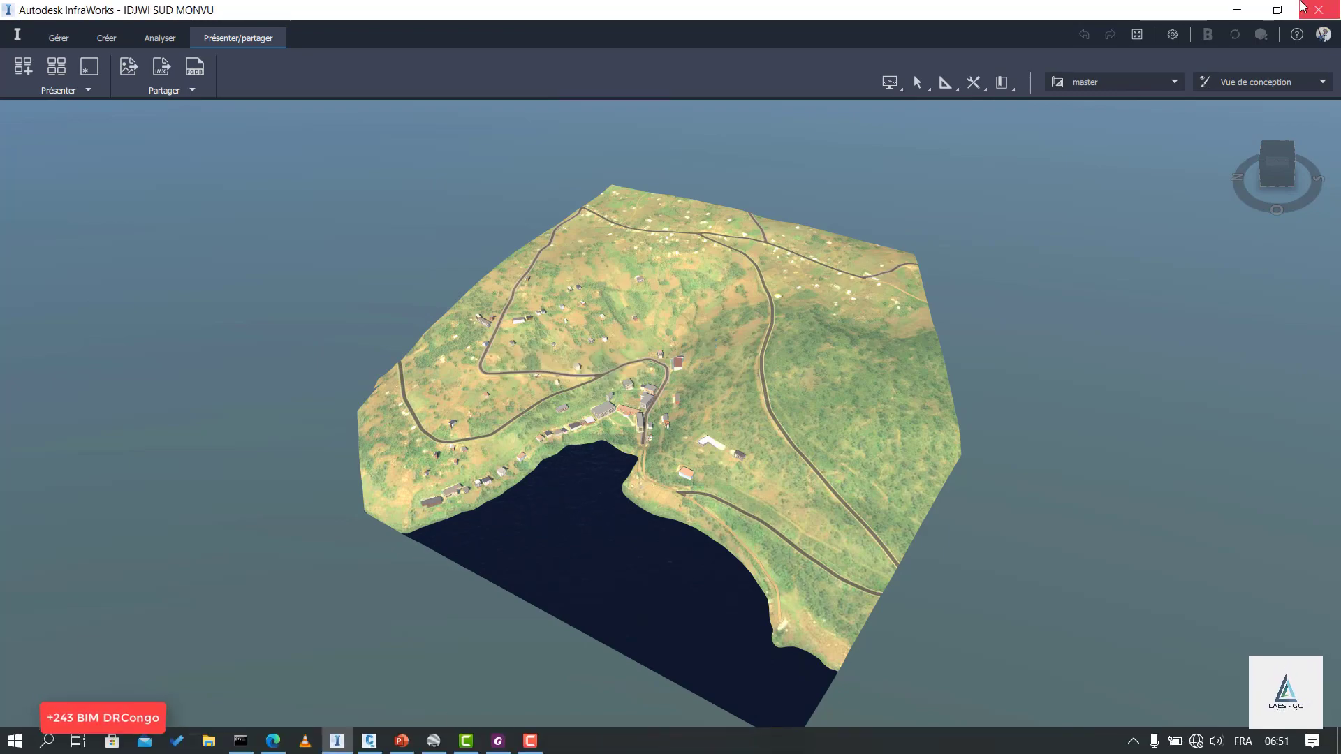
Switch to Civil 3D, choose IM_Export IDJWI OKAY DESIGN.imx as the InfraWorks model to open and check the drawing's coordinate system.
click(434, 740)
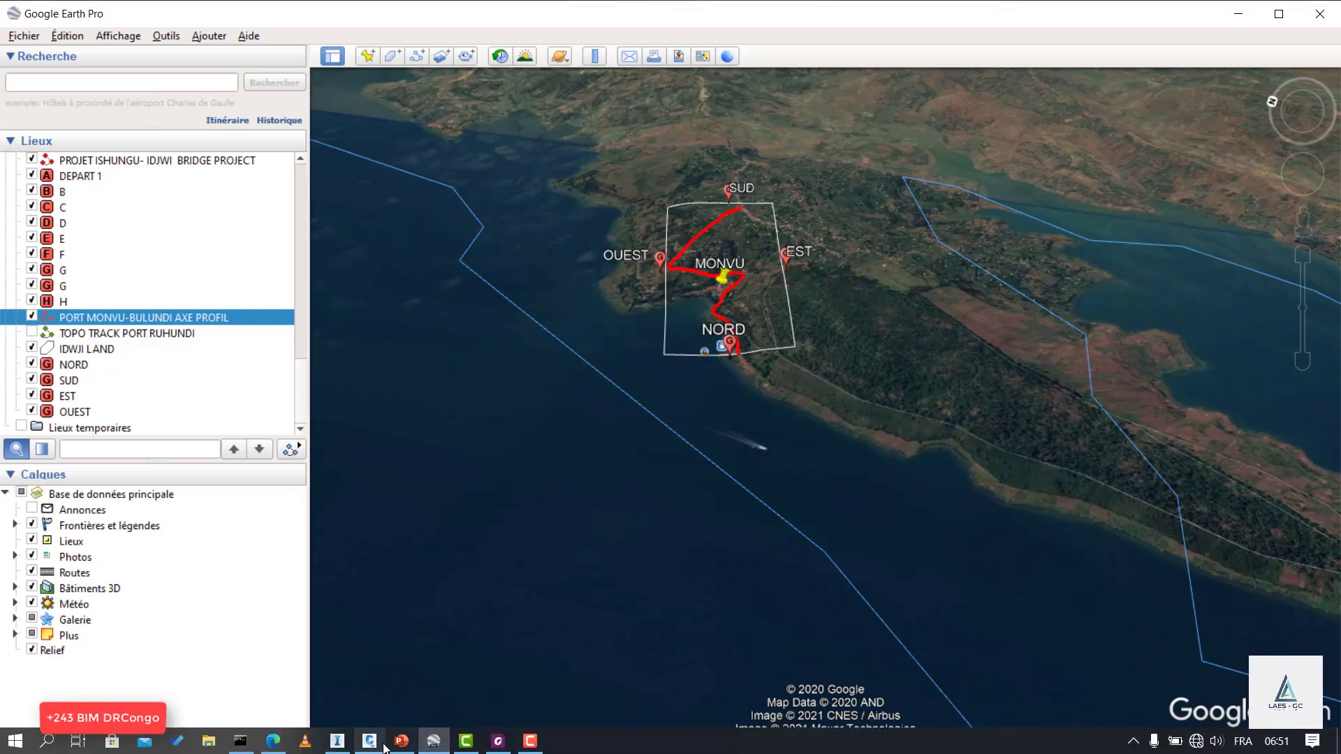
click(371, 741)
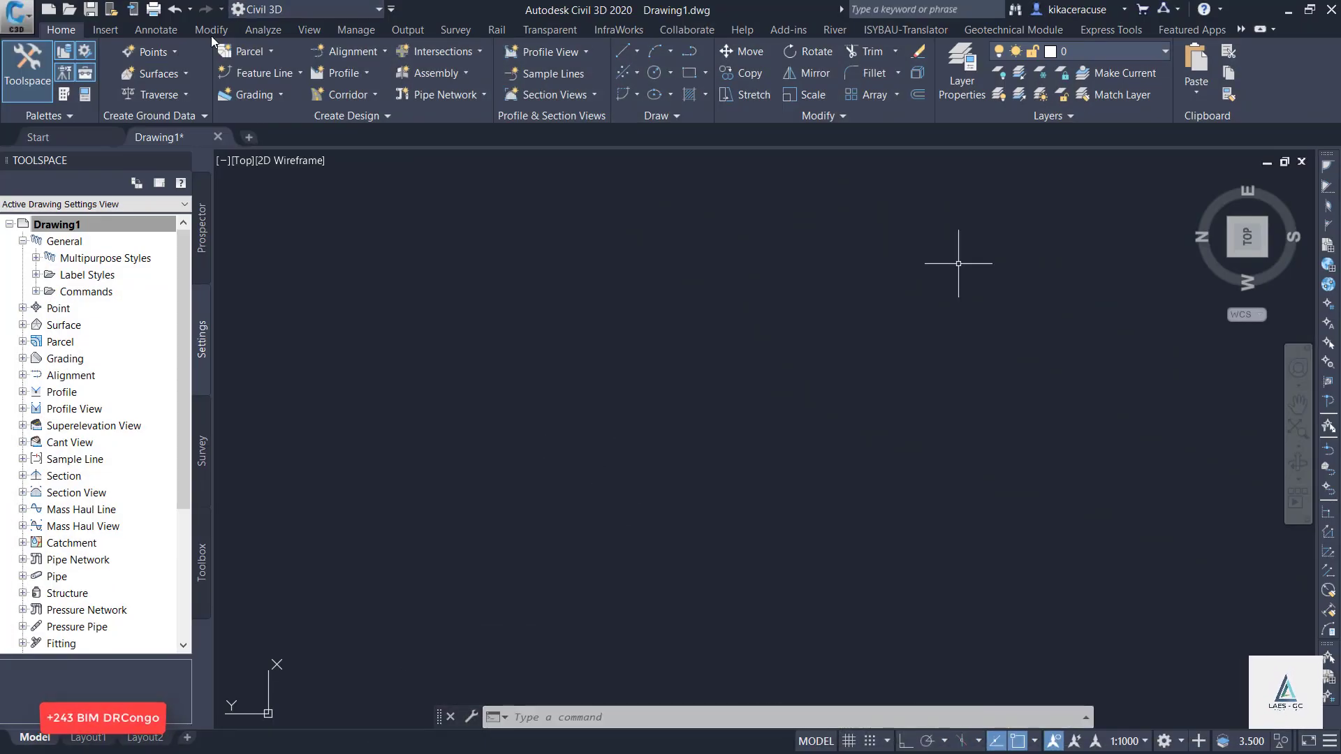
click(105, 30)
click(299, 87)
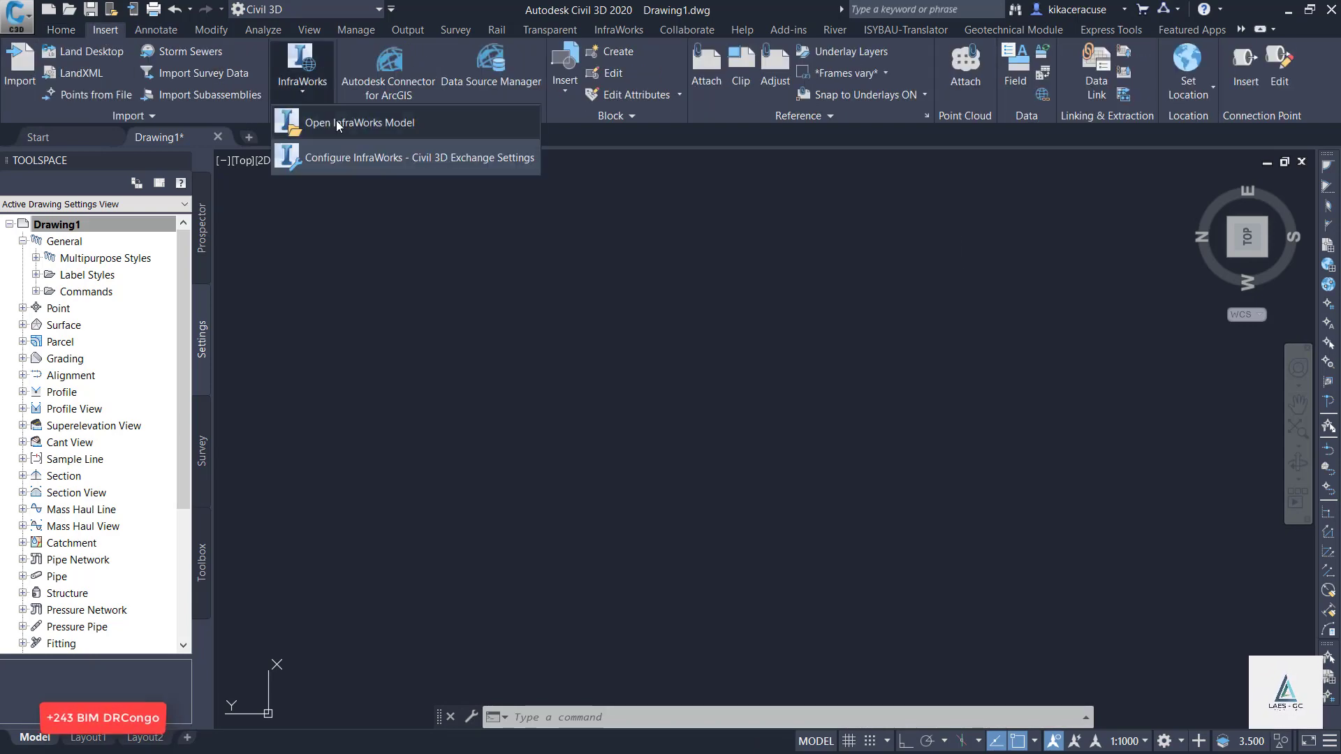
click(337, 121)
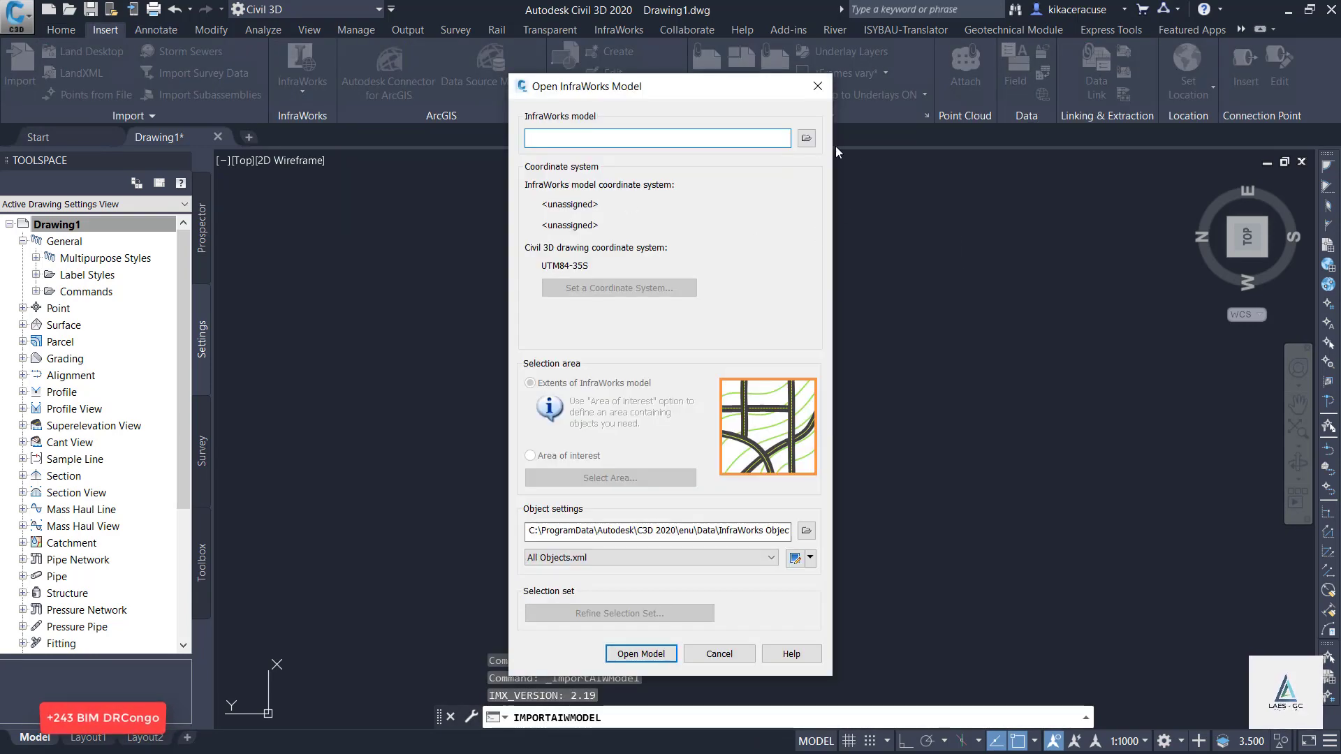
click(806, 138)
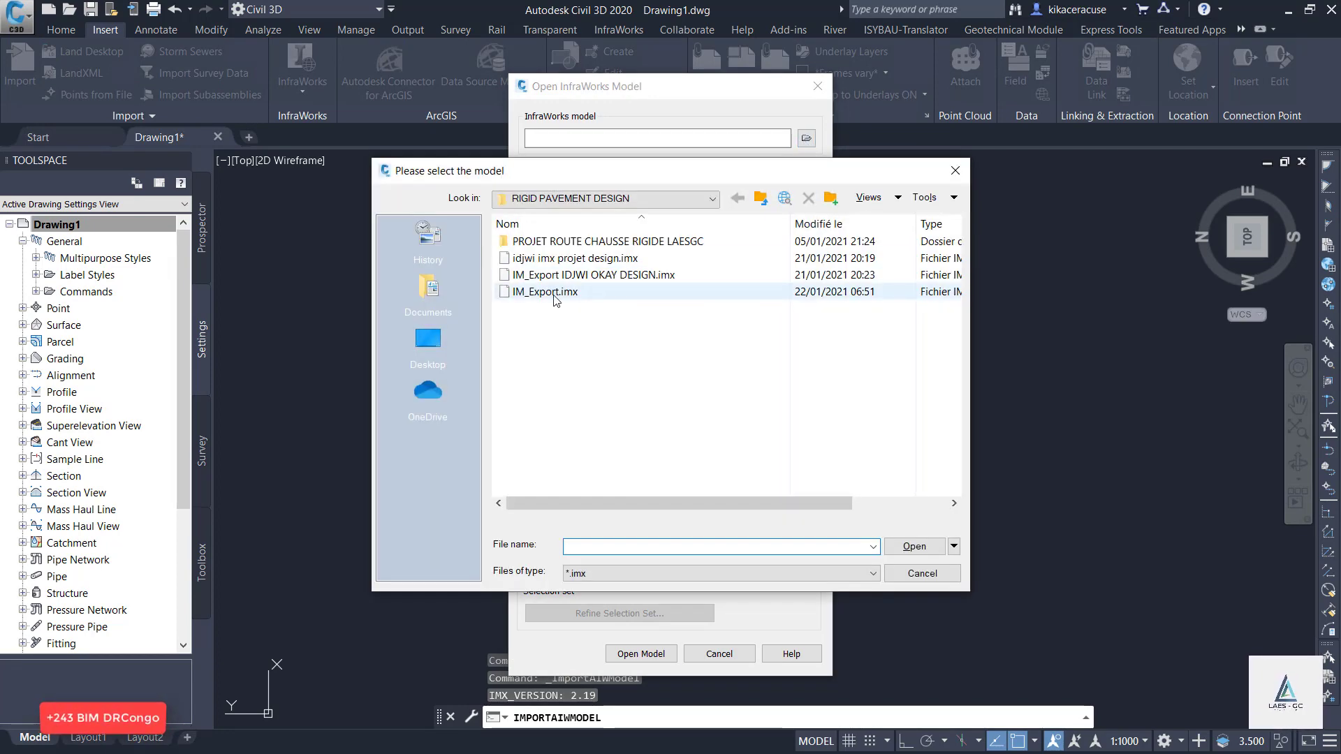
click(587, 275)
click(915, 548)
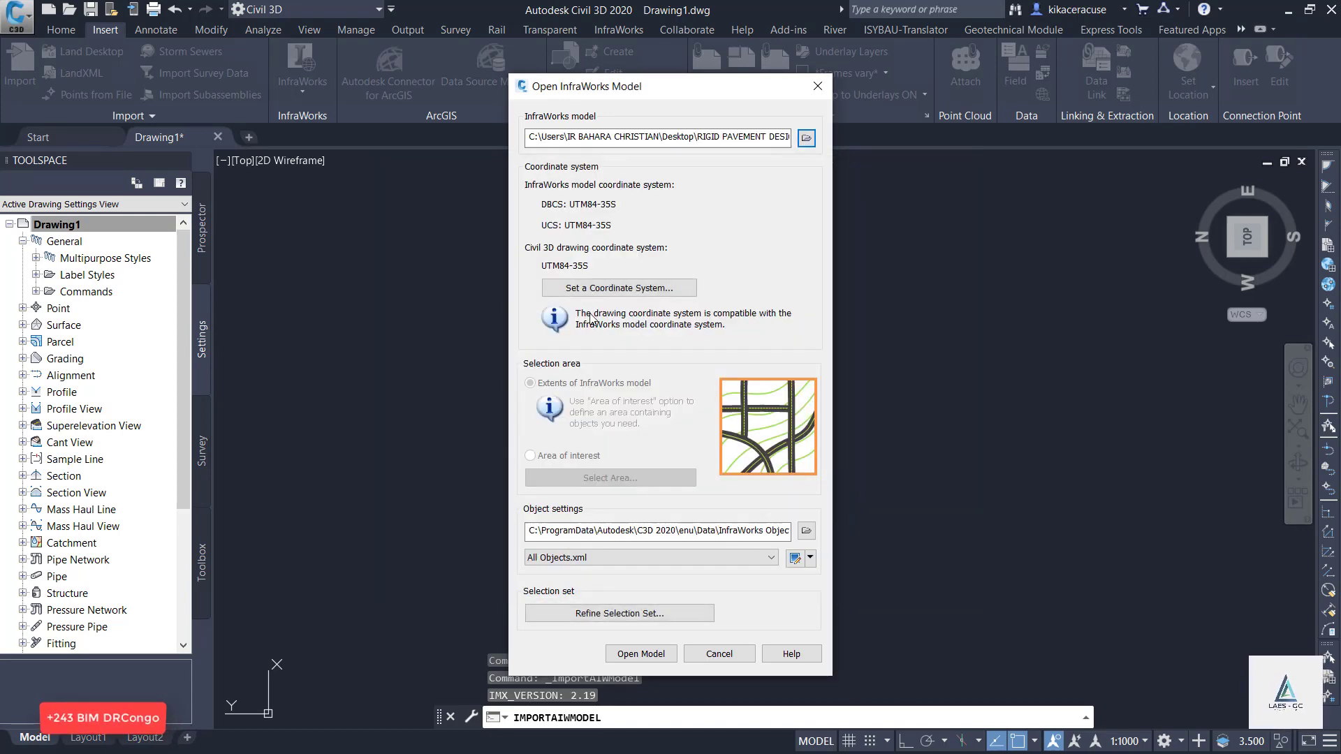
click(634, 292)
click(618, 318)
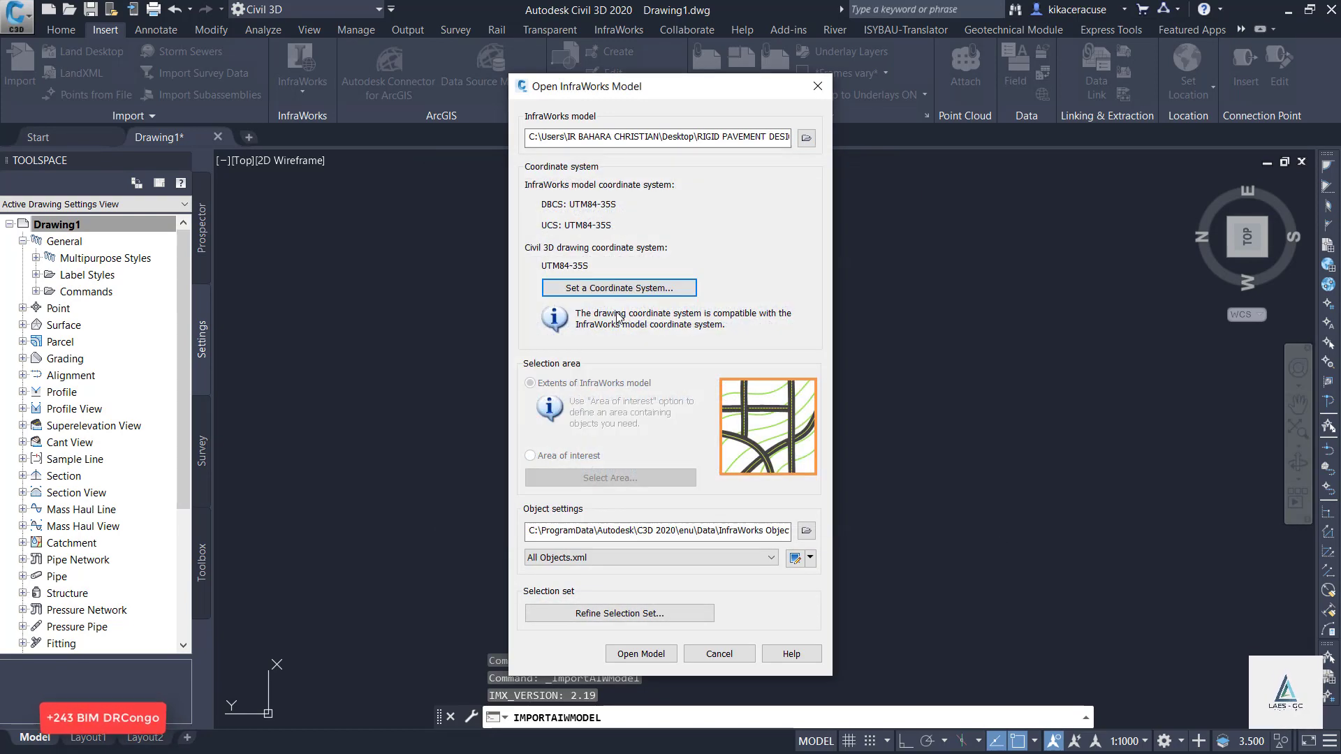
Exclude AIW_Existing_Transportation and the Lac Kivu water area from the selection set and open the InfraWorks model in the drawing.
click(640, 617)
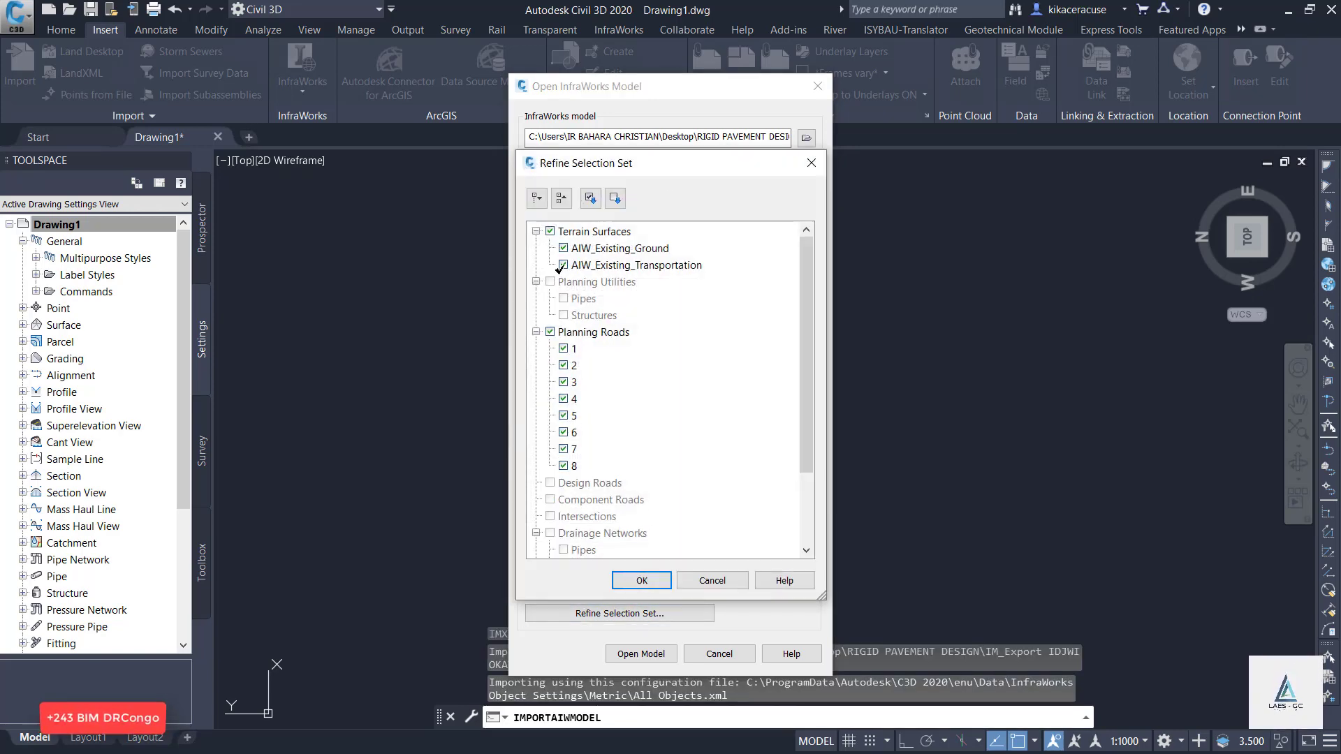
click(563, 265)
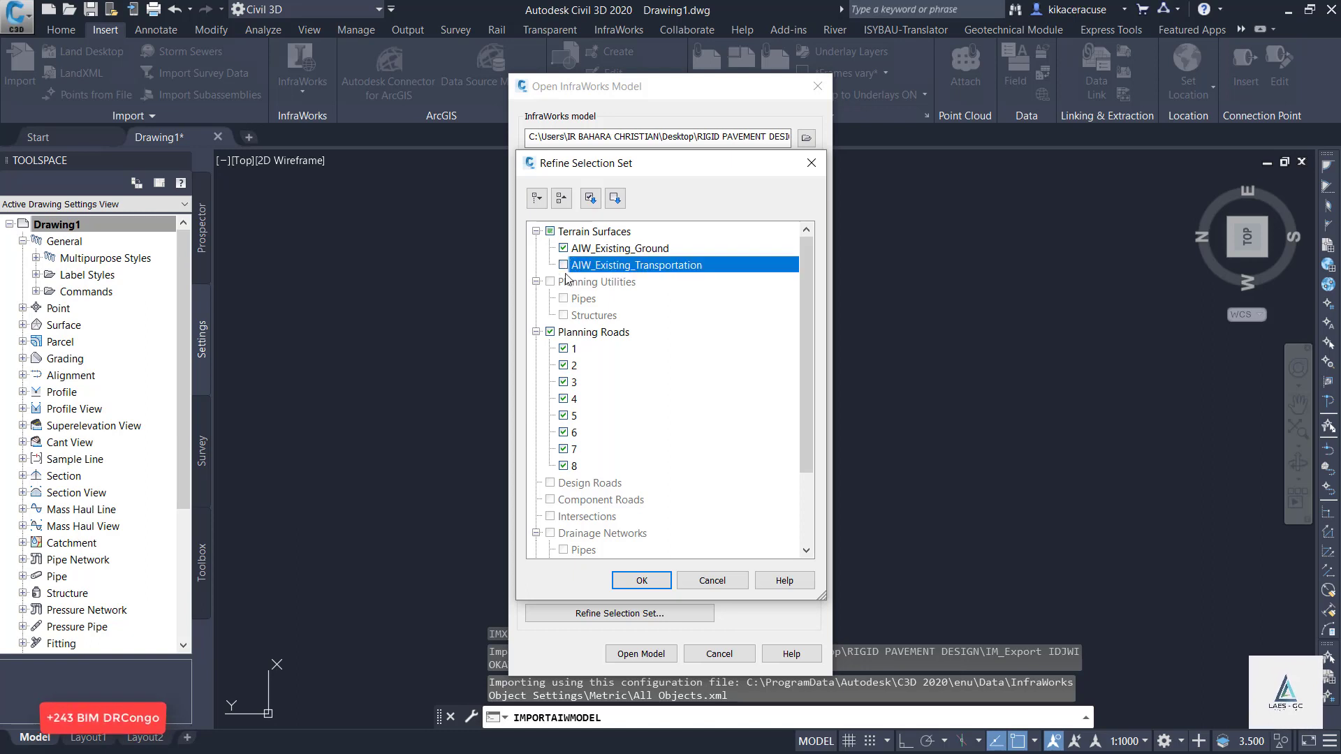
scroll(650, 327, down, 2)
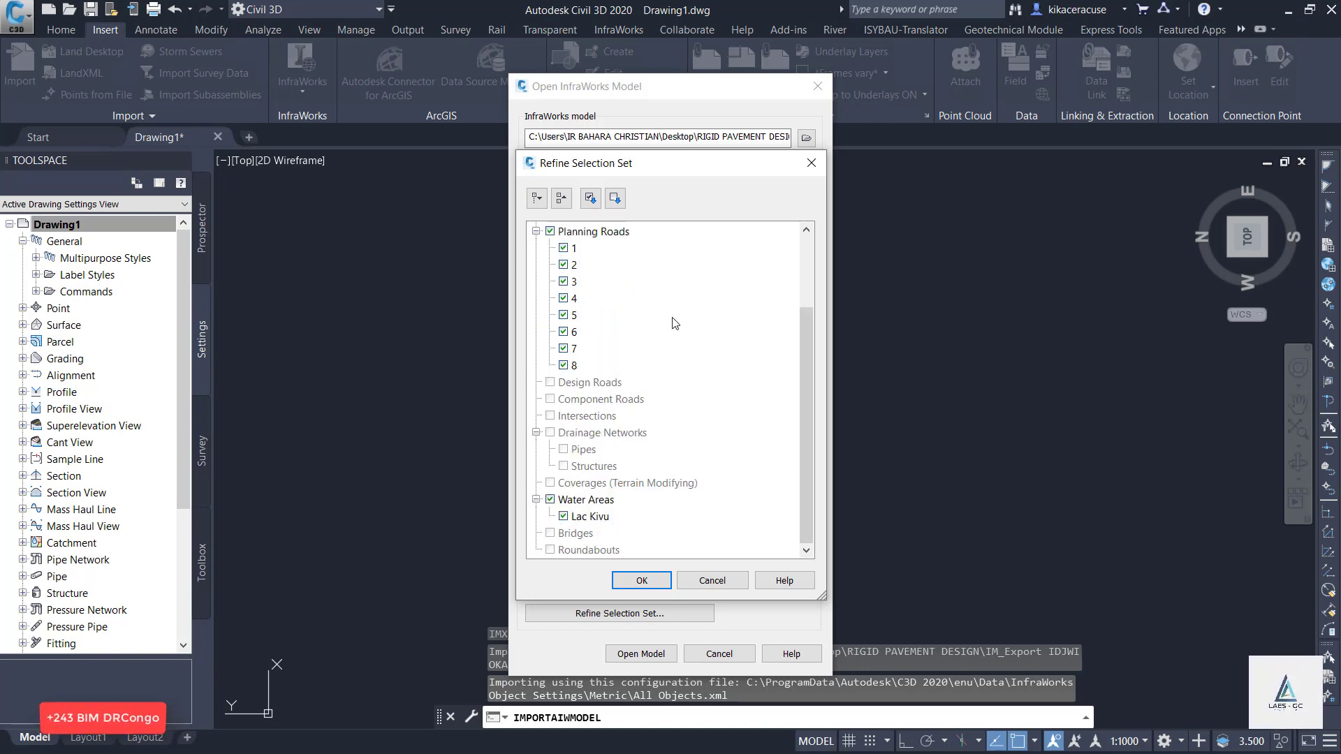
click(550, 499)
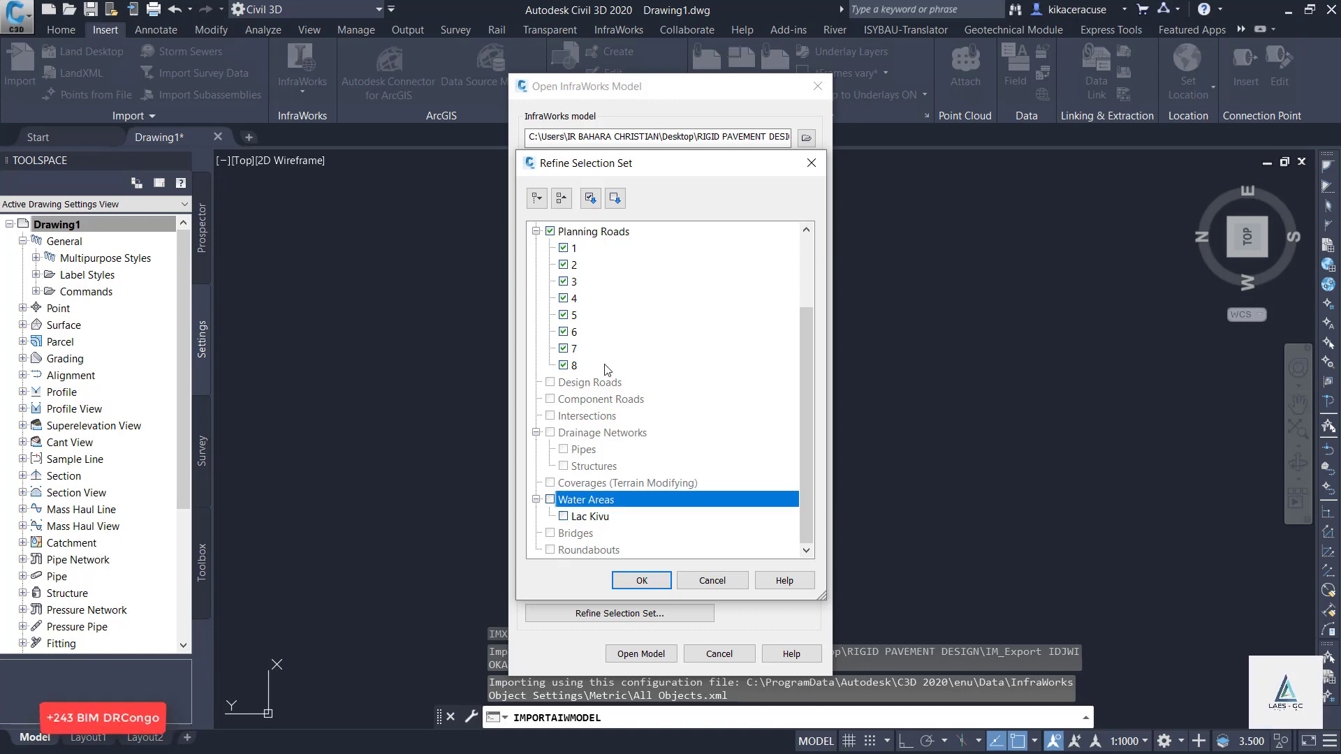
click(646, 581)
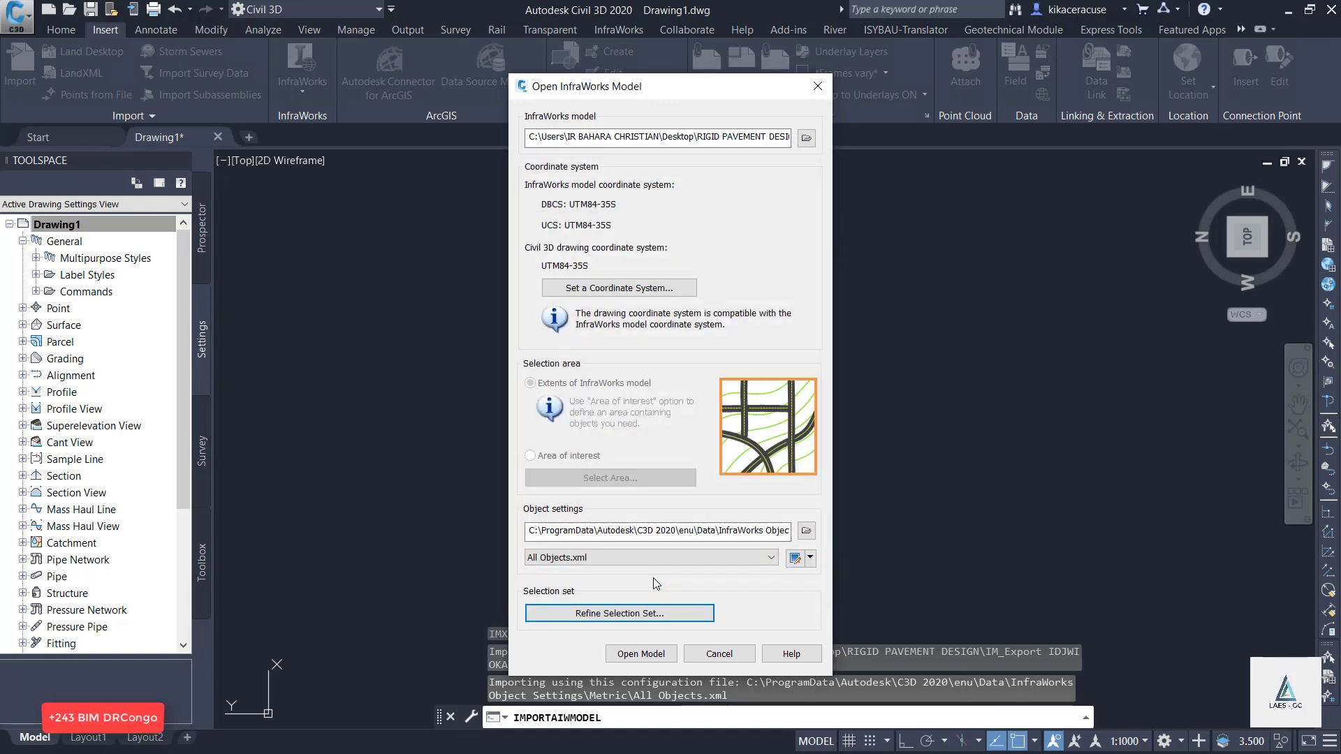
click(614, 657)
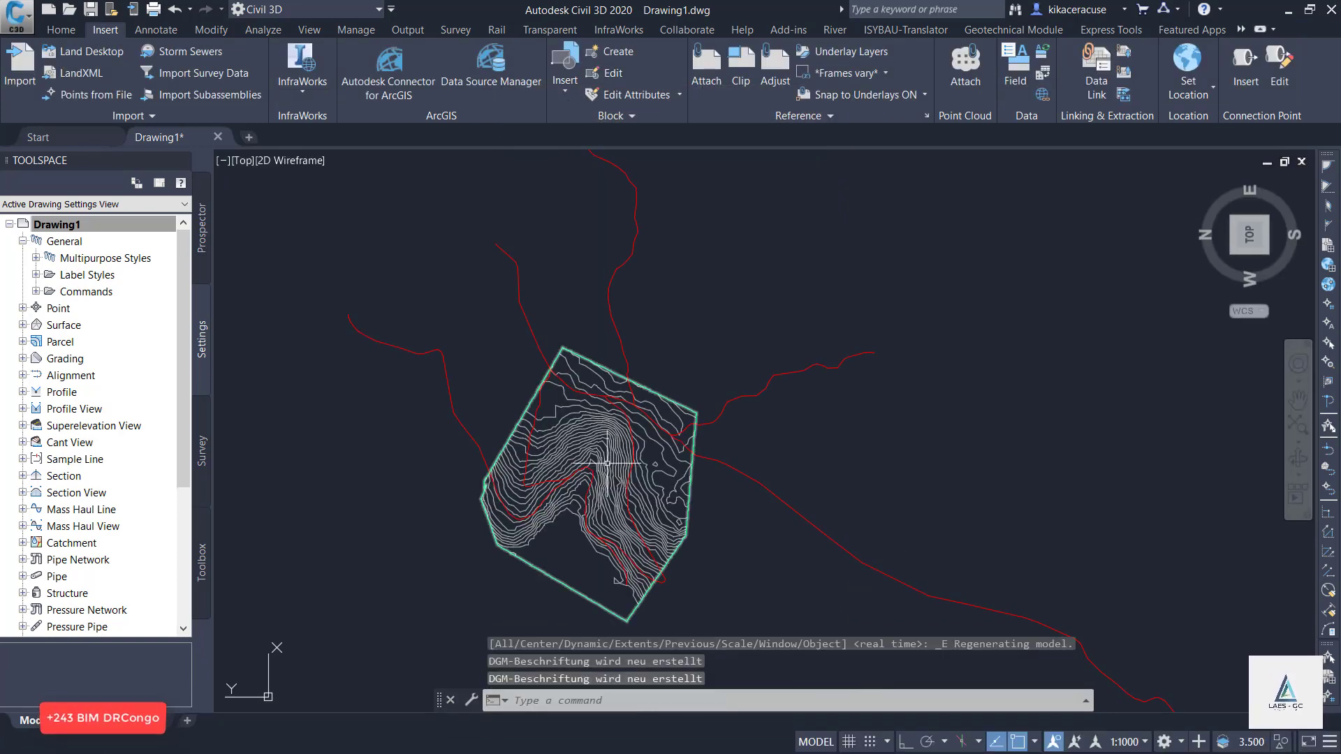
Rotate the plan view so that north is up and examine the imported terrain contours and red road alignments.
scroll(607, 463, up, 2)
scroll(572, 405, down, 2)
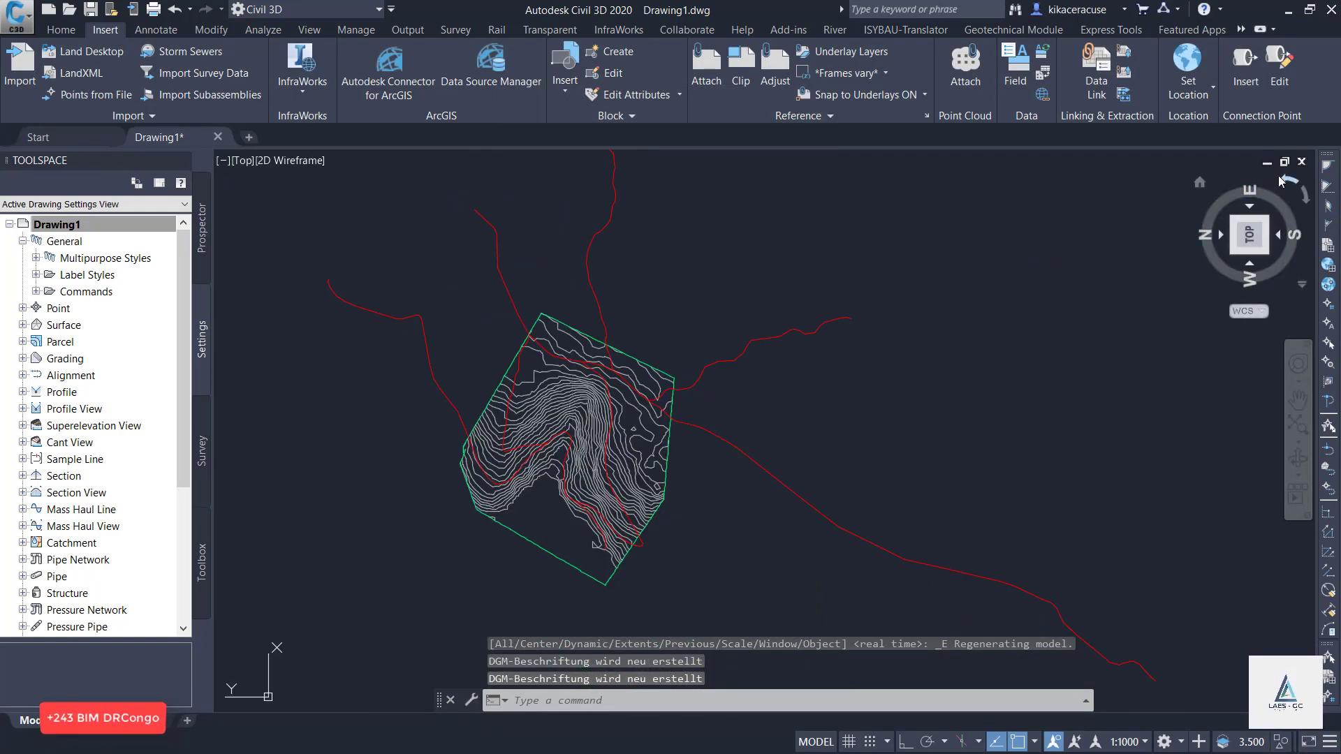
click(1285, 183)
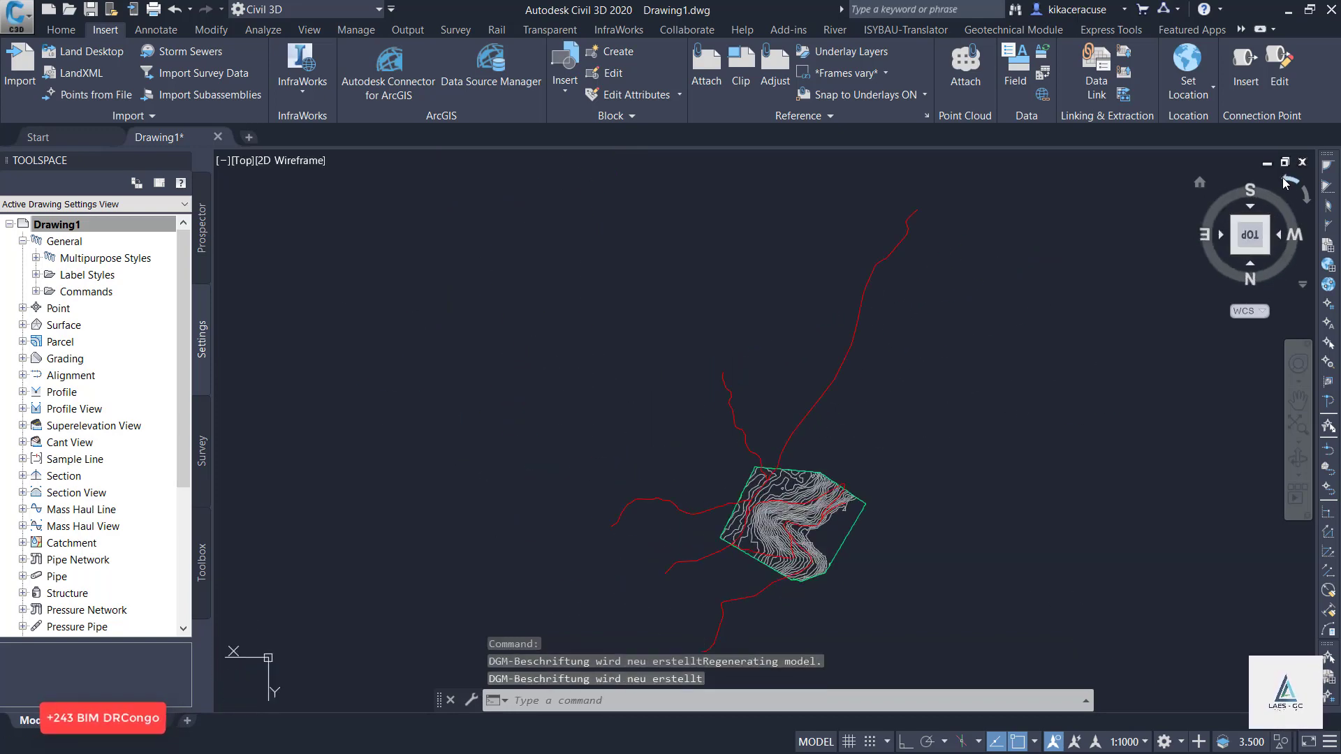
scroll(814, 534, up, 6)
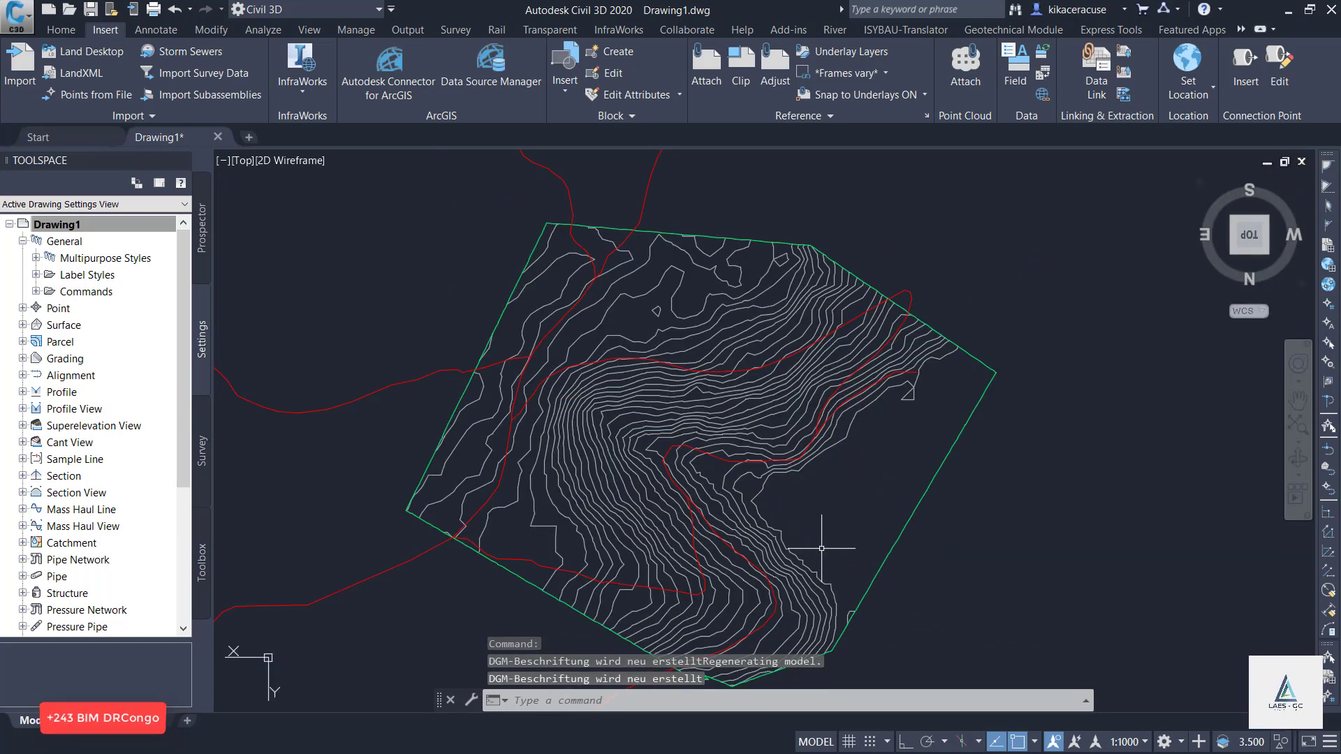
click(1303, 202)
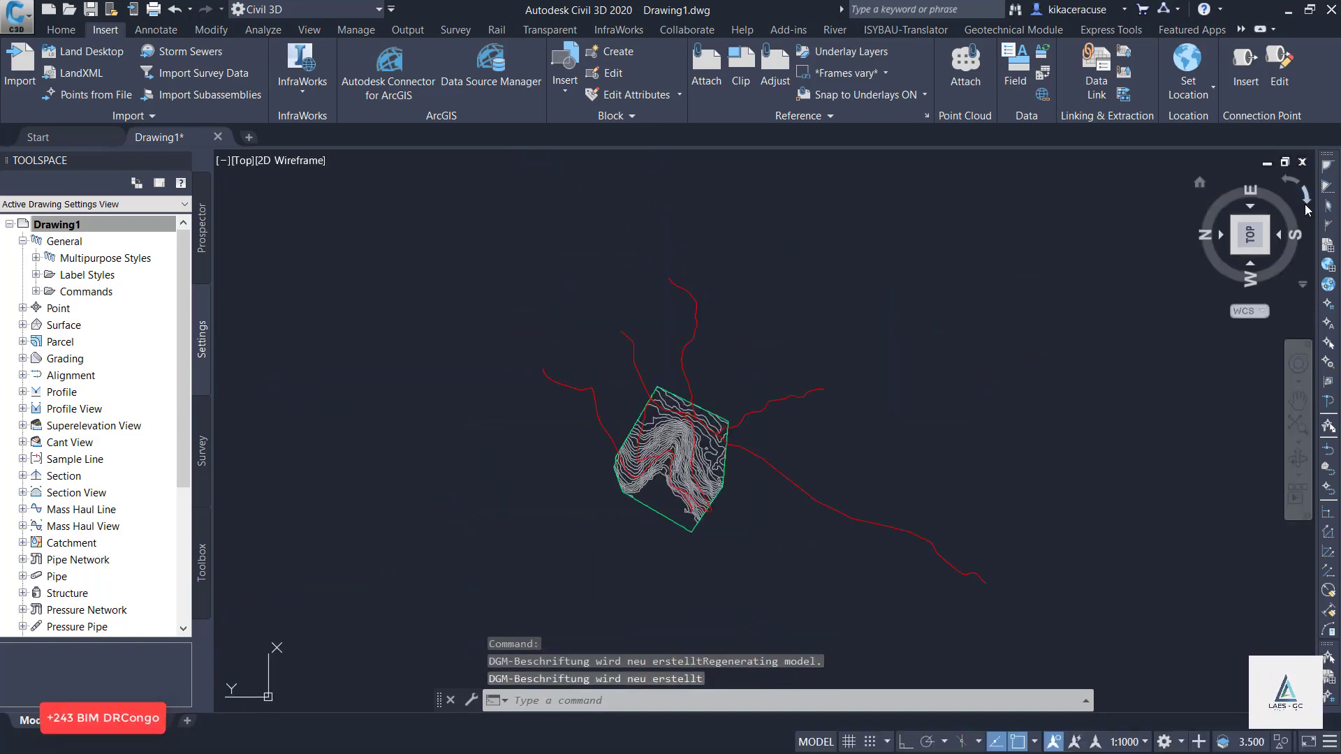
click(1305, 204)
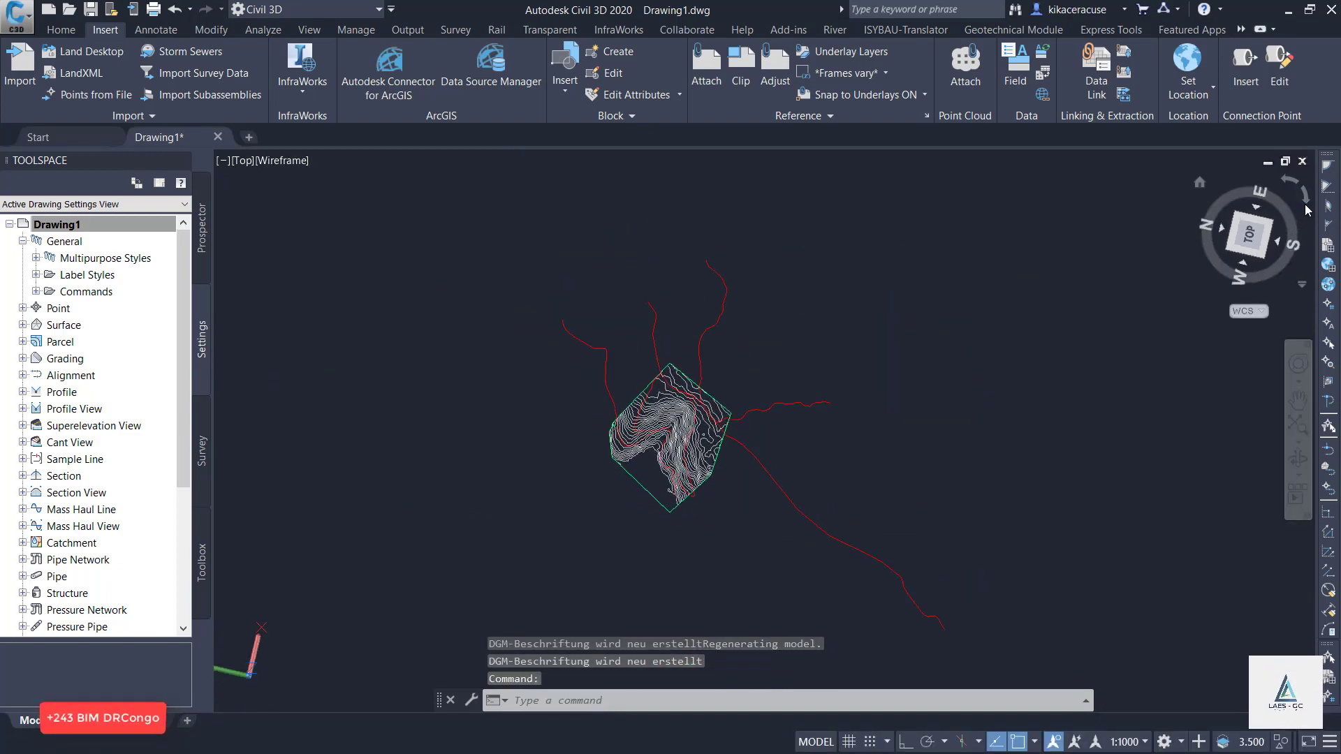
scroll(672, 312, up, 4)
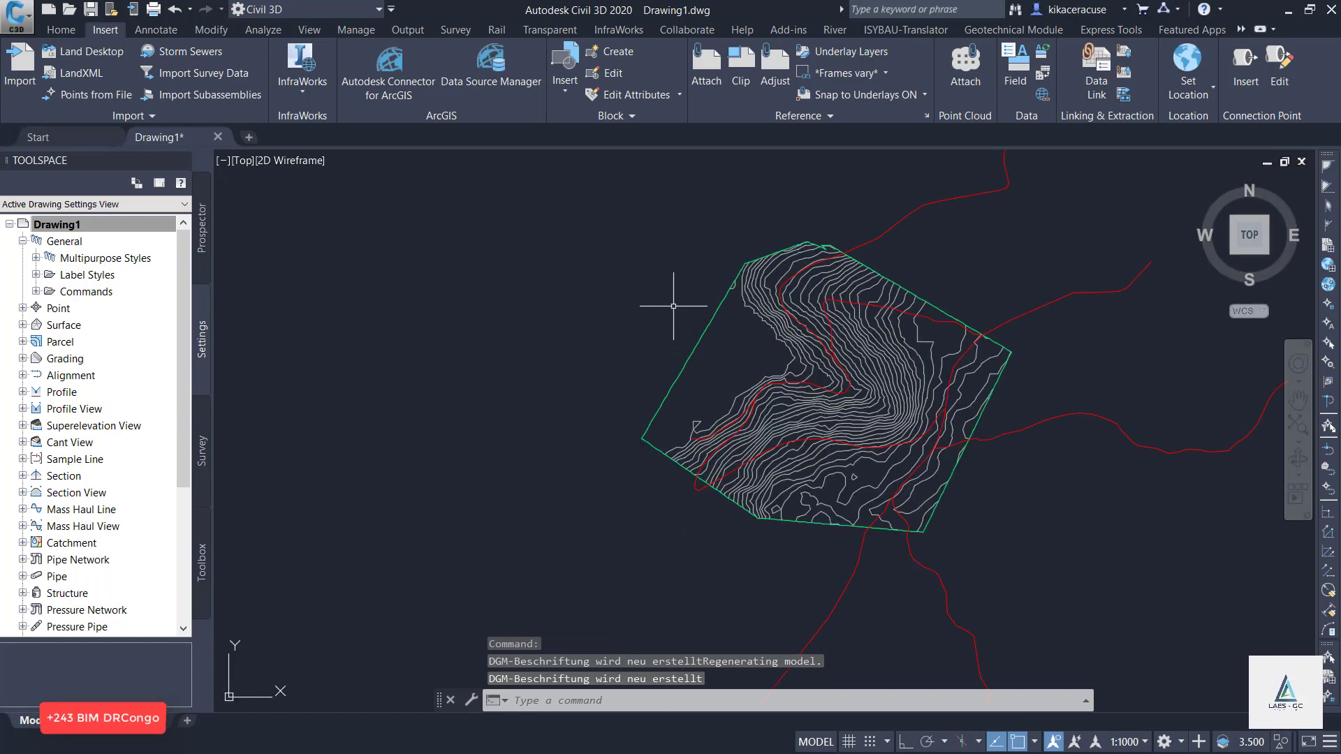
scroll(901, 419, up, 2)
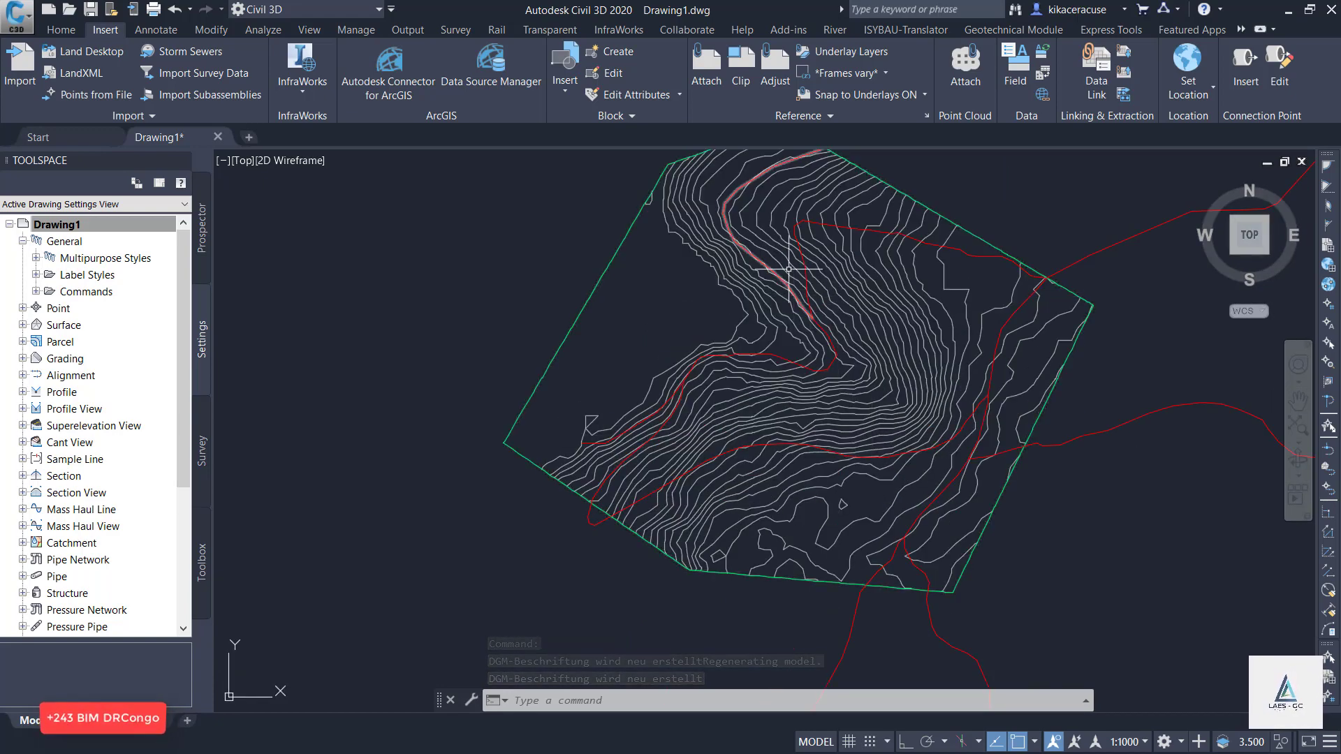
scroll(508, 454, down, 2)
middle_drag(716, 343, 637, 383)
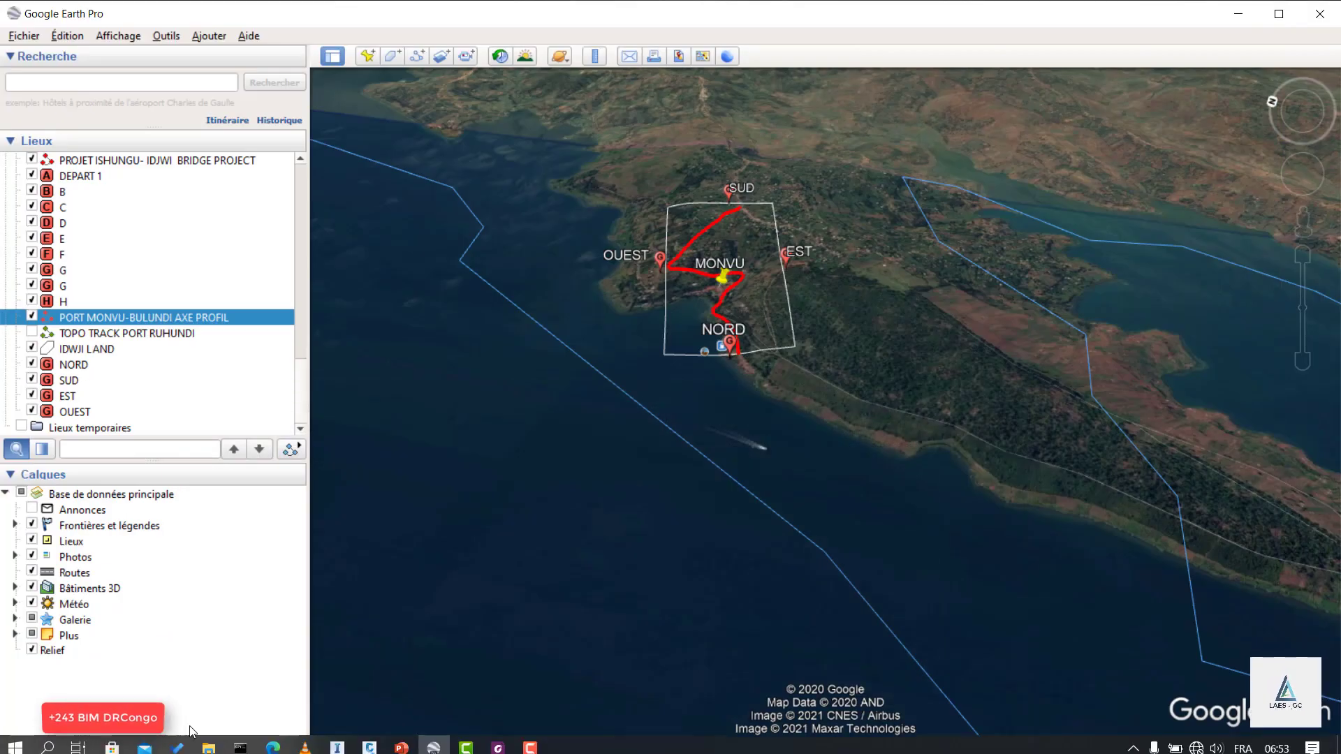
Switch back to Civil 3D and review the definition properties of the AIW_Existing_Ground surface.
click(336, 744)
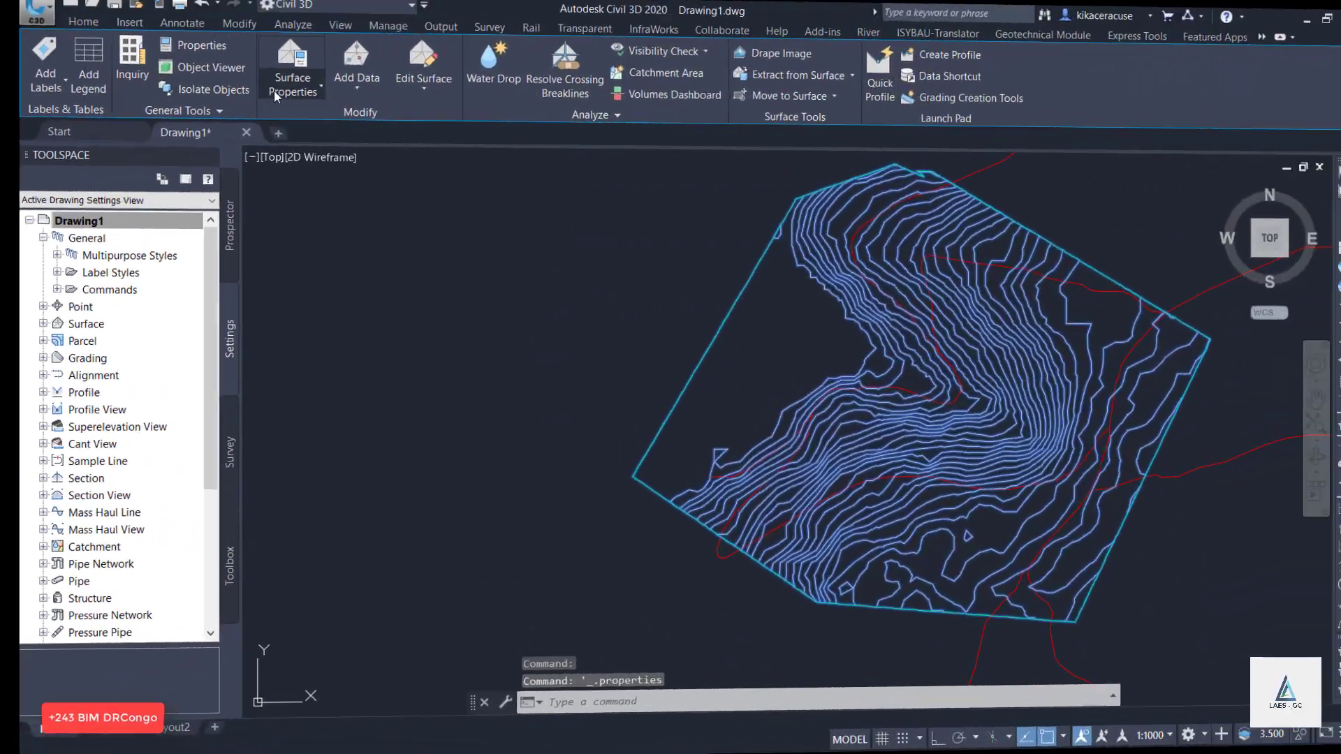
click(268, 95)
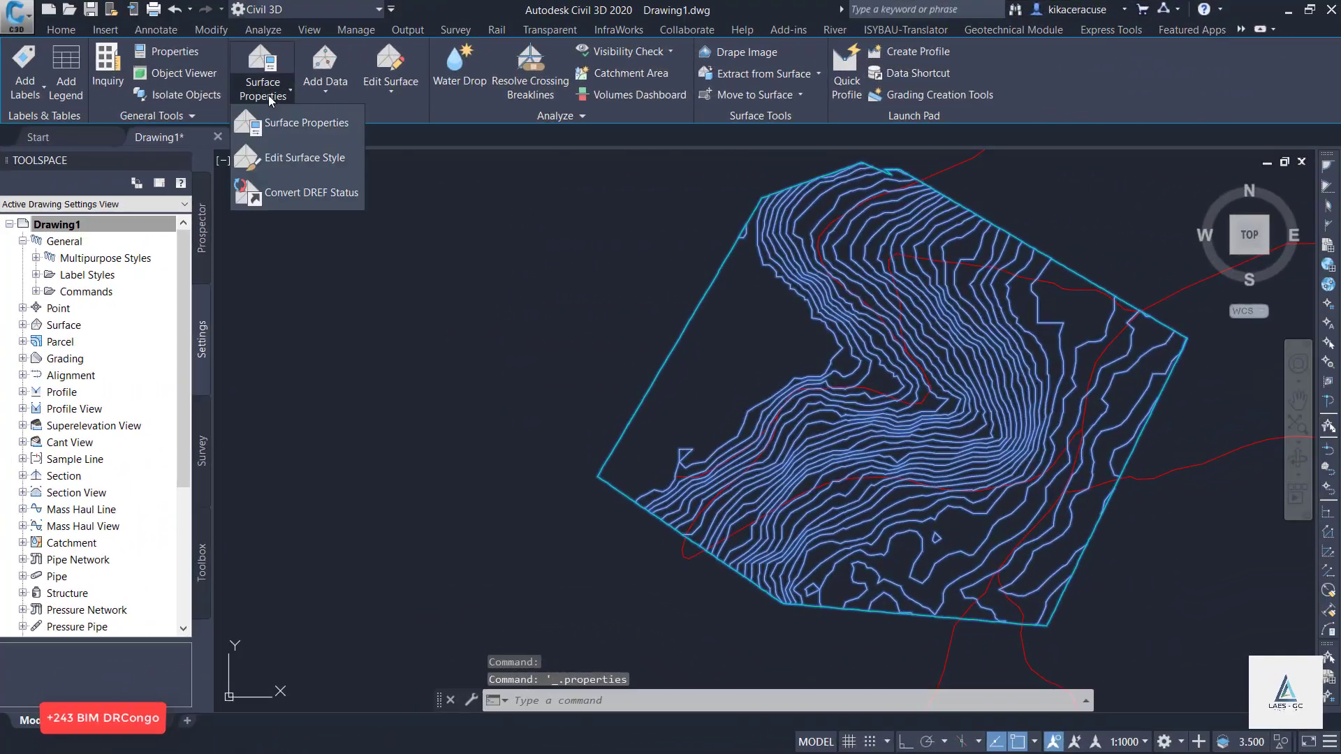
click(279, 130)
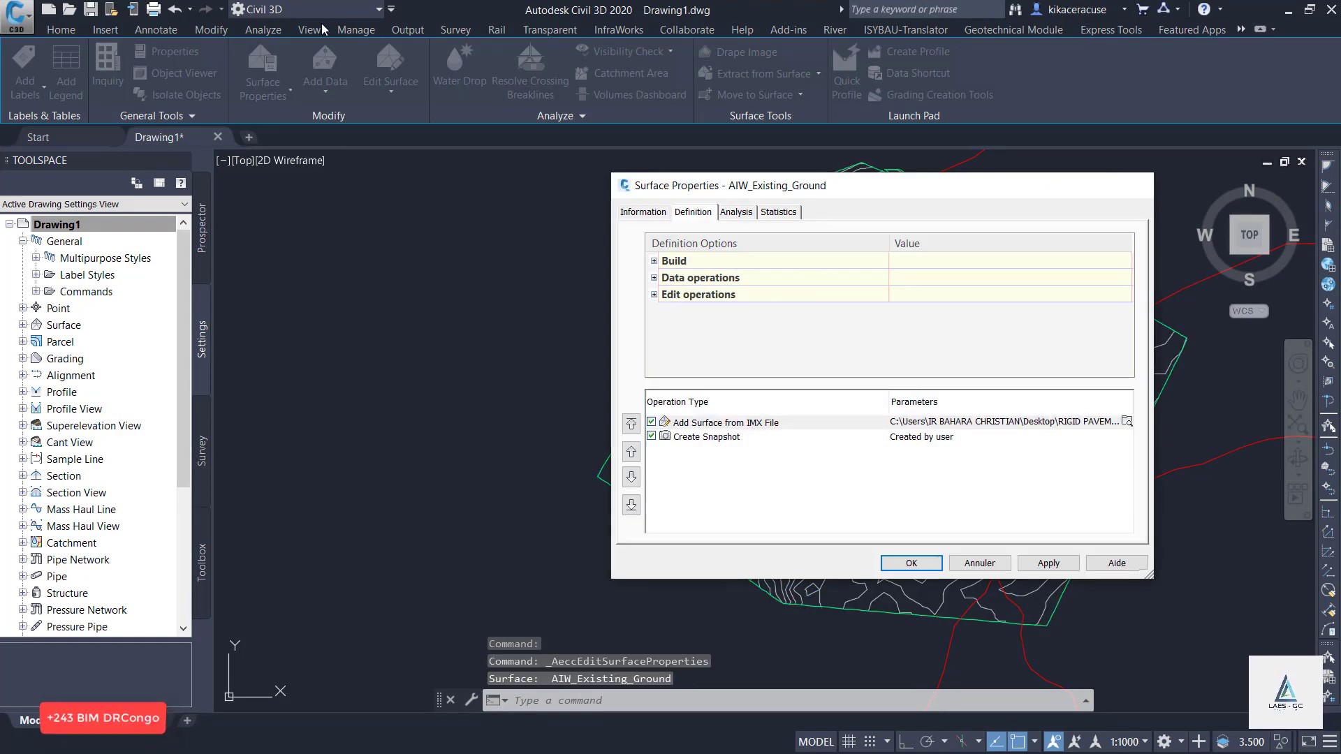
click(1132, 185)
Review the component display settings of the terrain's surface style, Contours 1m and 5m (Background).
click(273, 98)
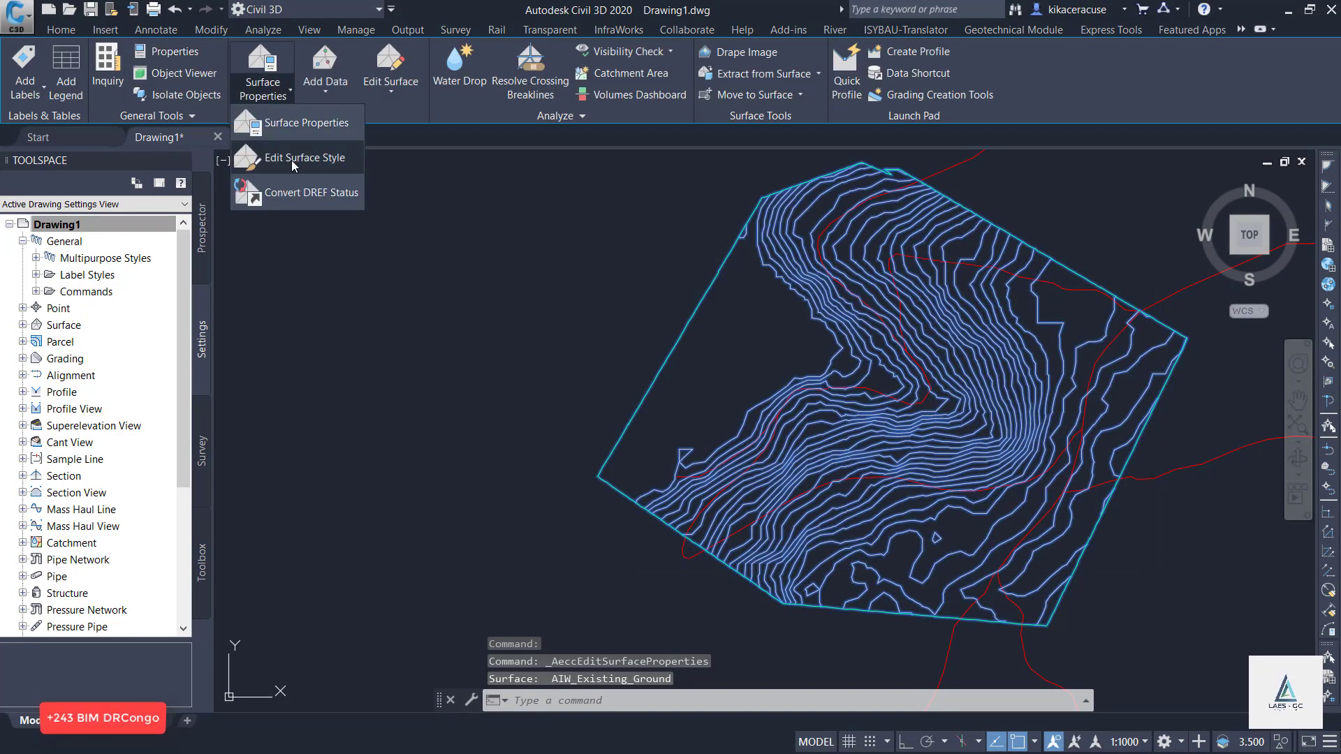
click(291, 159)
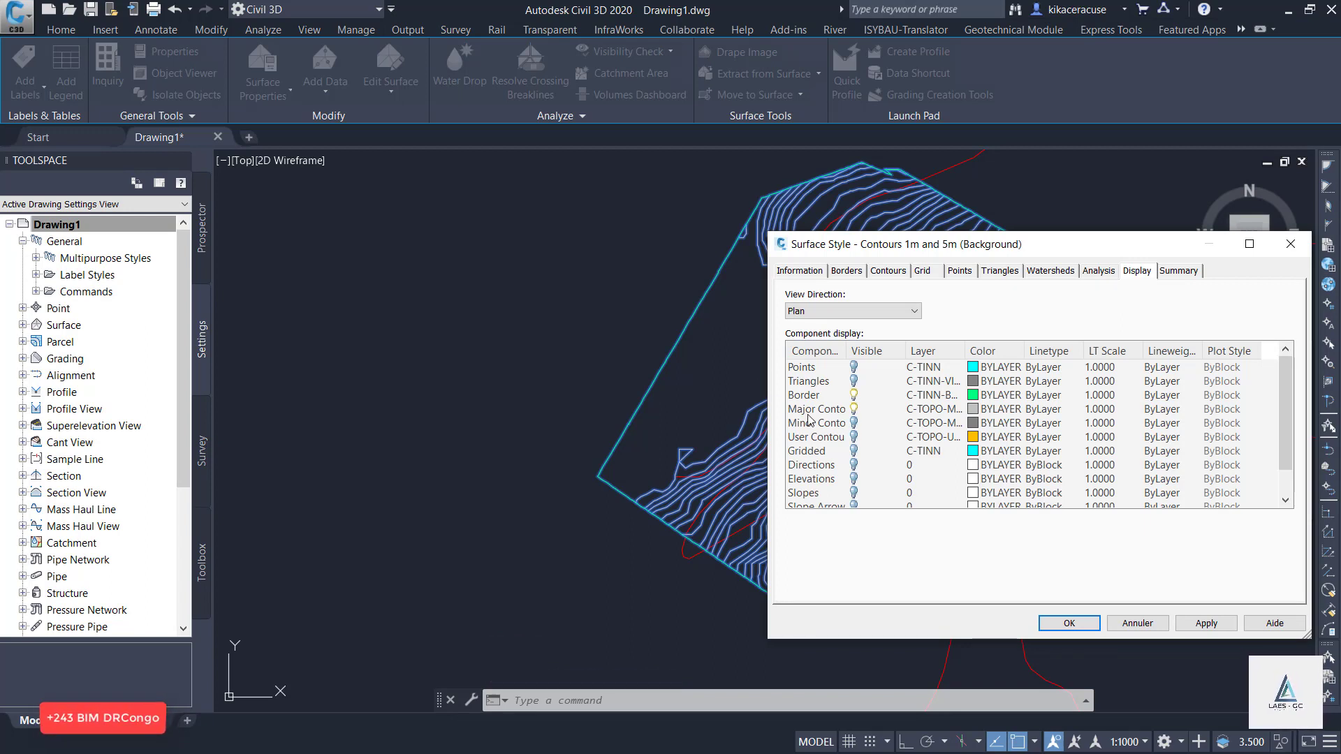
click(1068, 623)
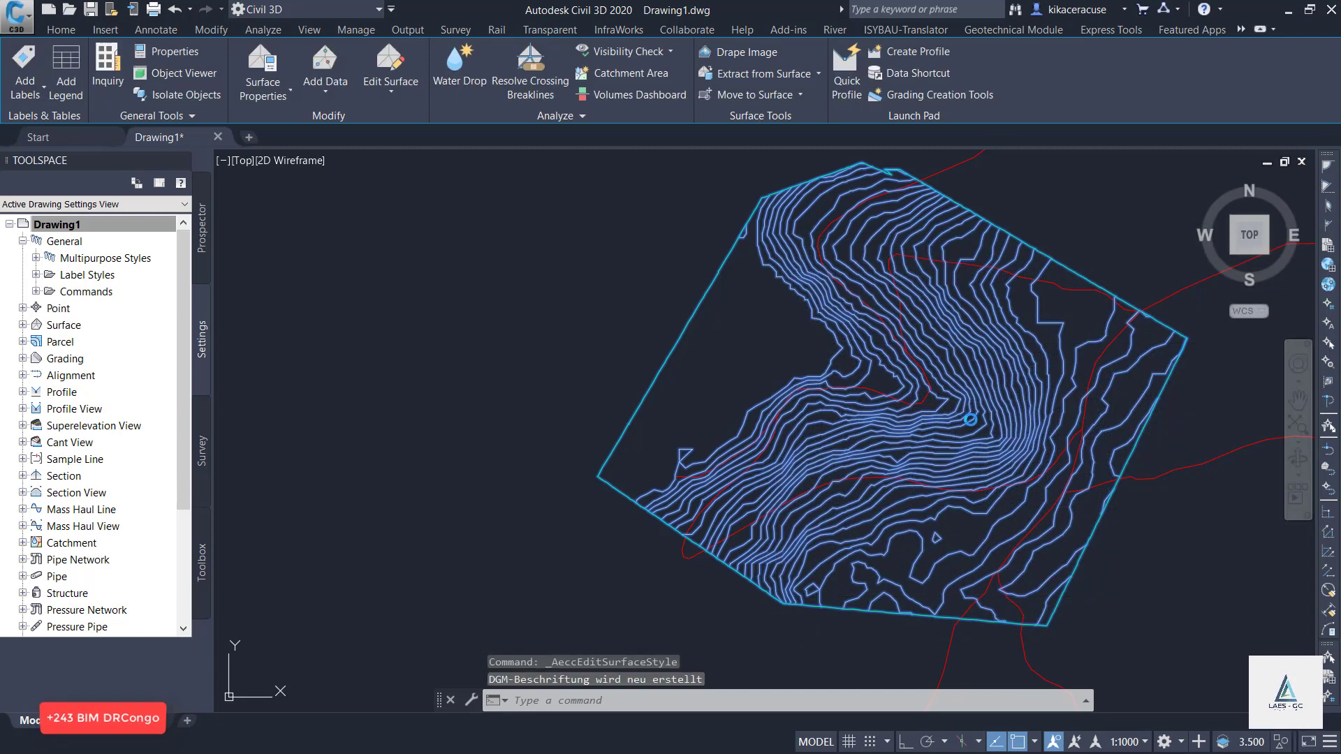
key(Escape)
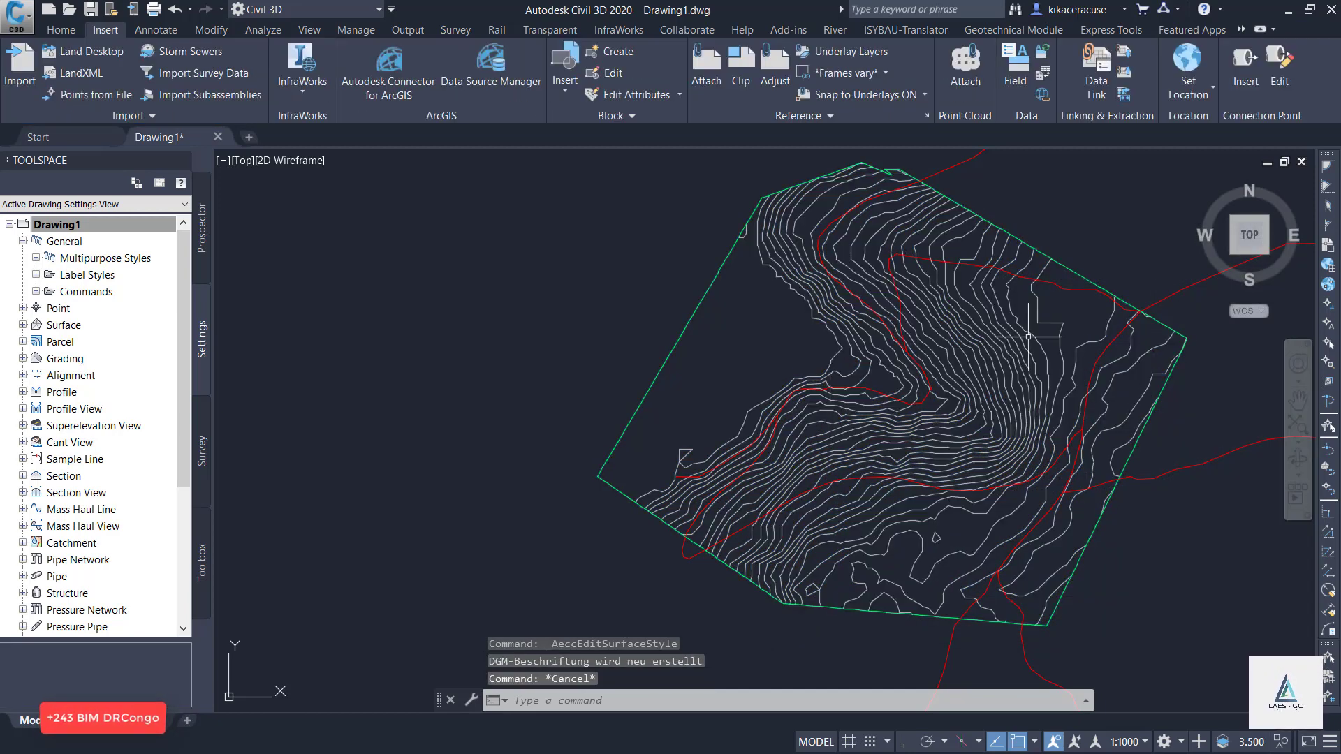
Start a new centerline alignment by layout and name it RUHUNDU ROAD.
scroll(685, 428, down, 2)
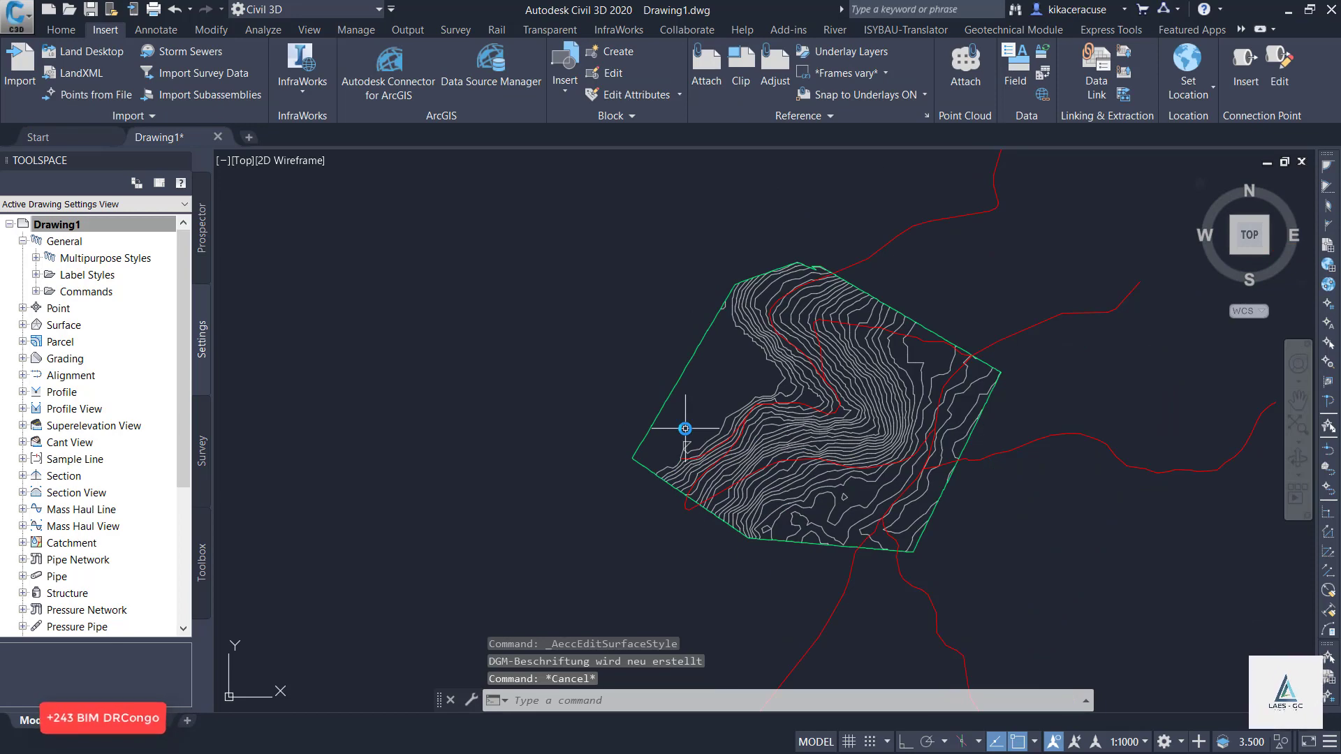
scroll(713, 483, up, 4)
scroll(569, 515, down, 2)
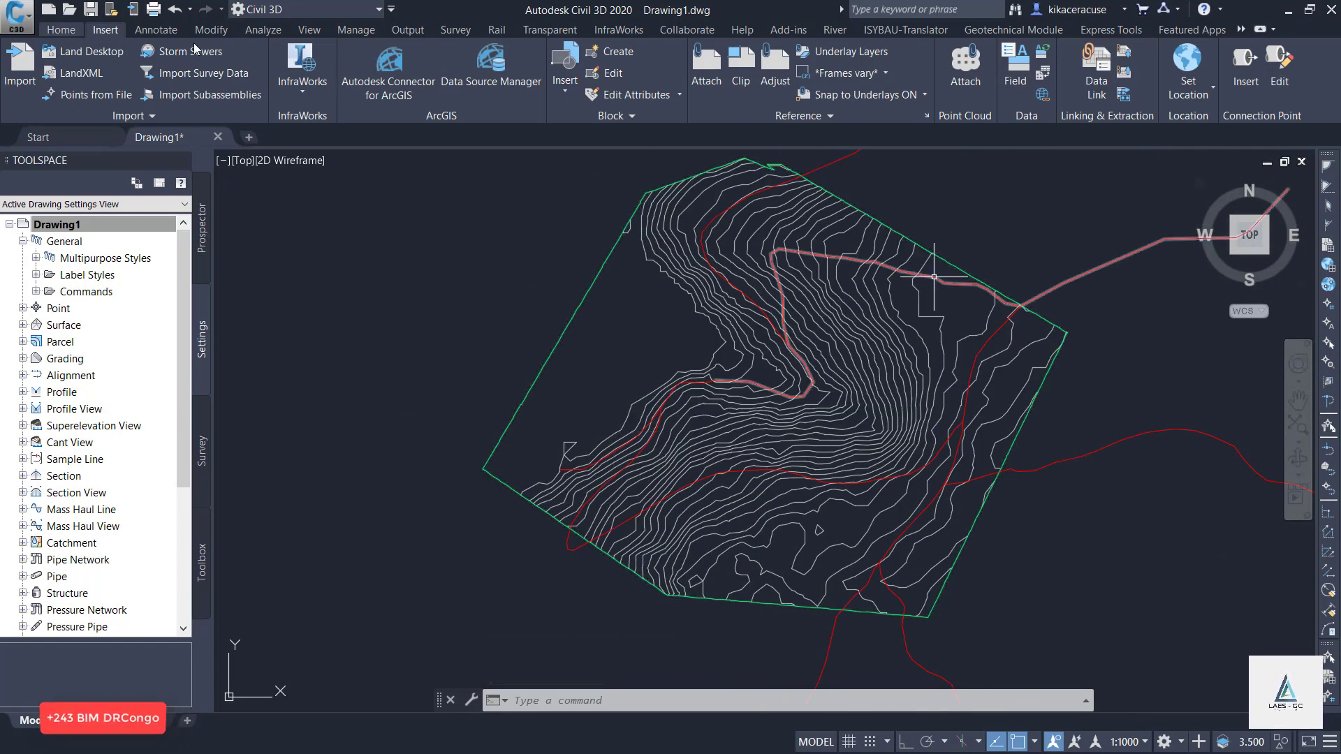
scroll(233, 53, up, 1)
click(318, 73)
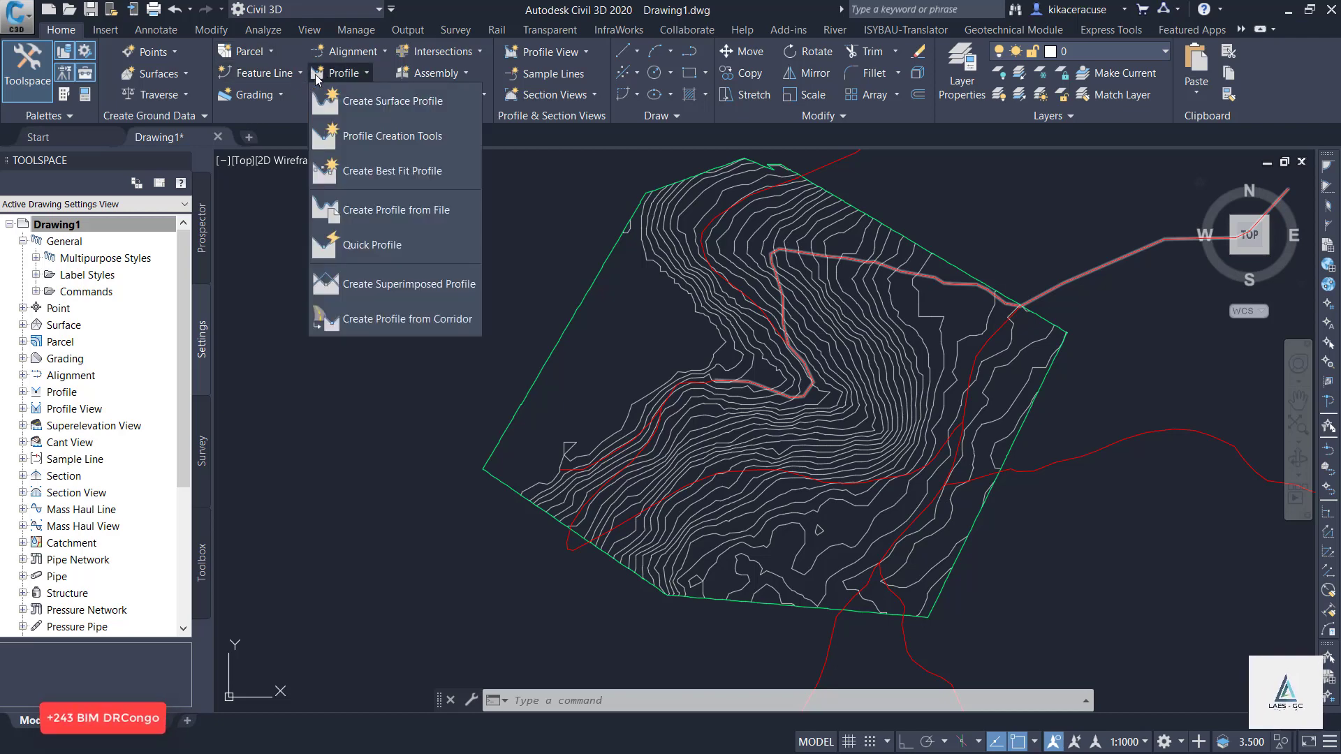
click(231, 73)
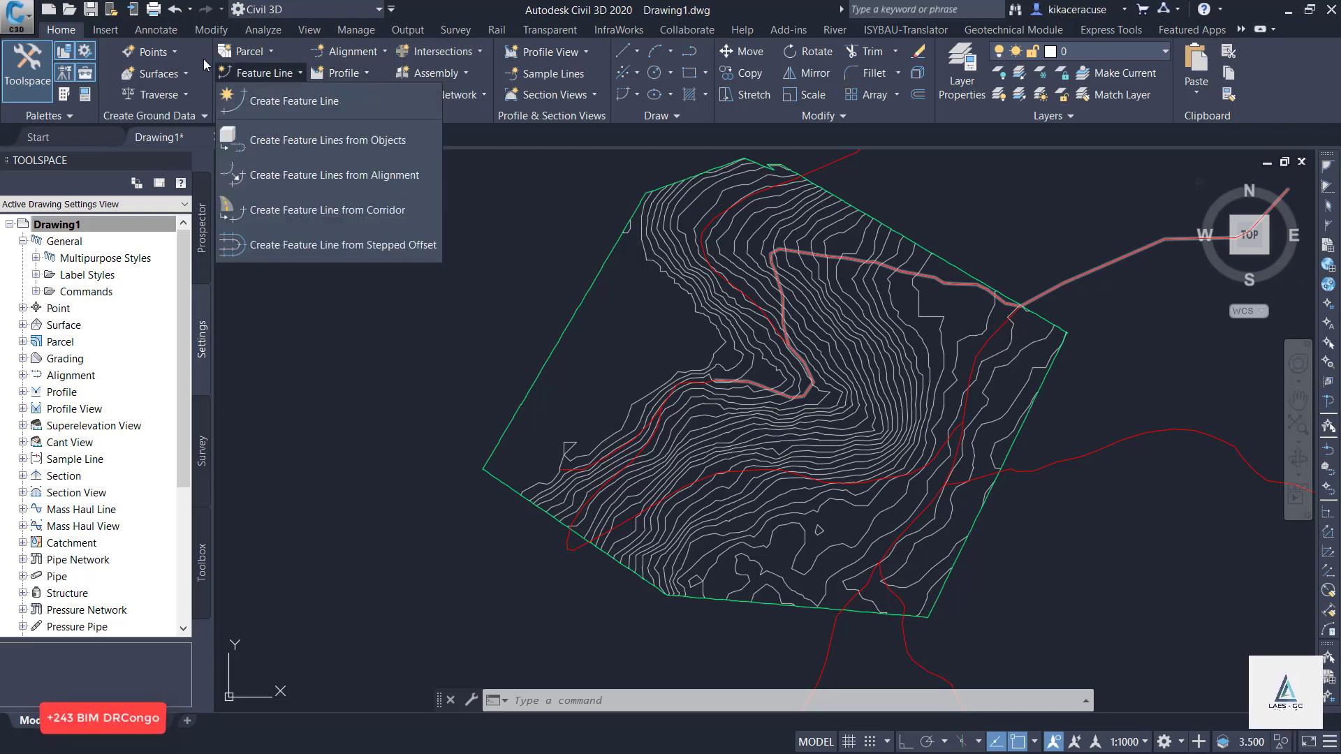
click(366, 53)
click(377, 86)
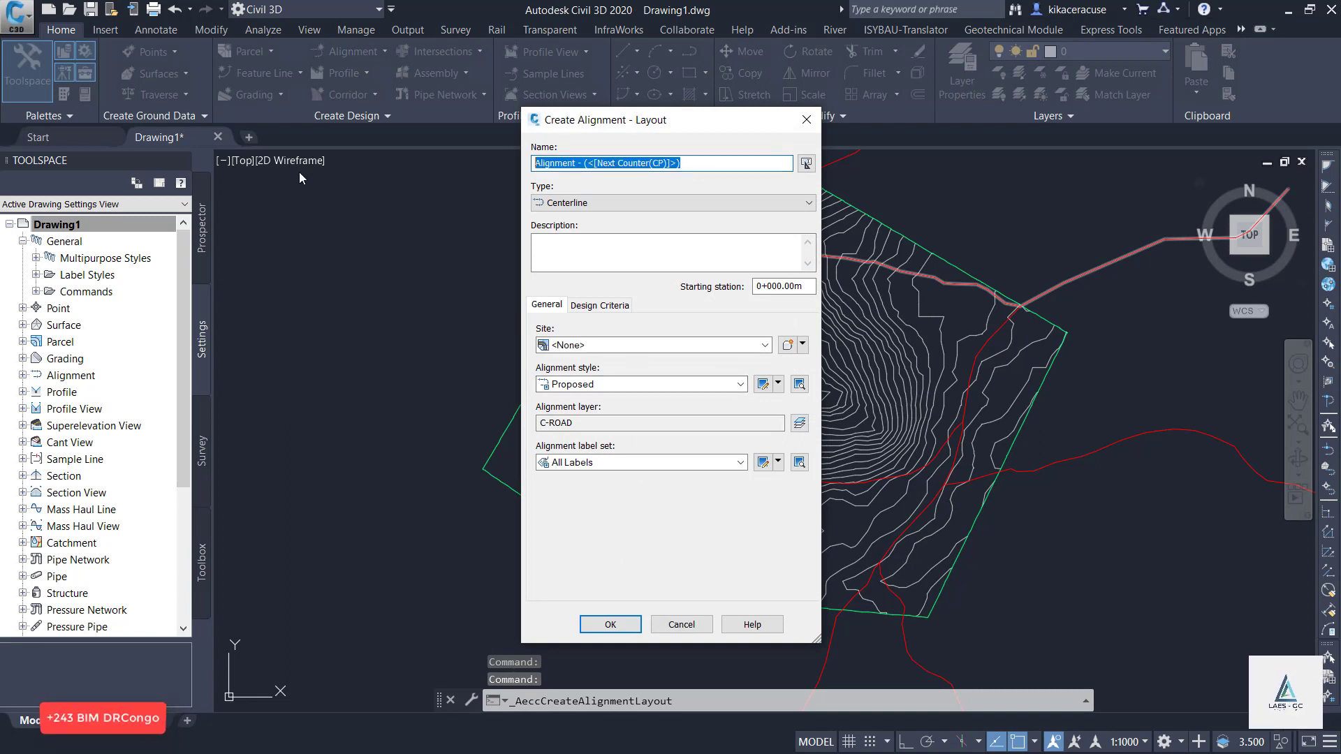
text(RUHUNDU ROAD)
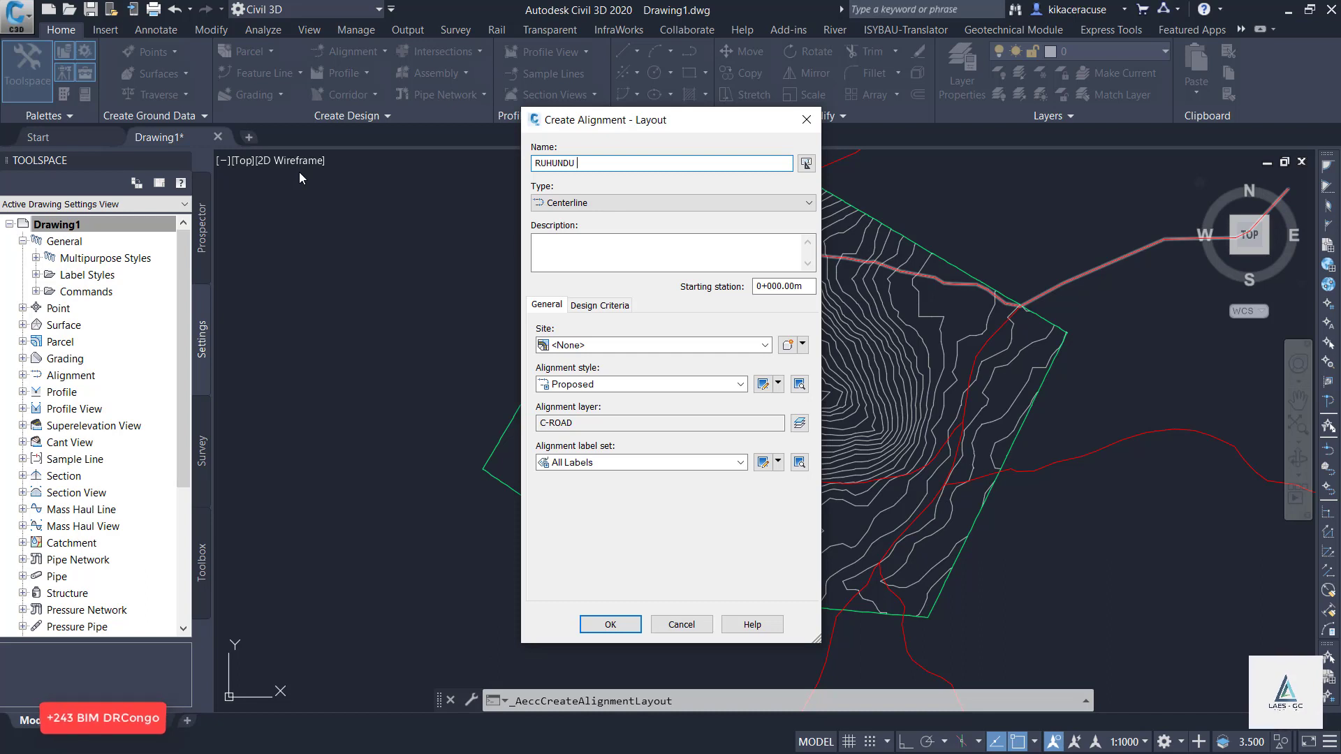
Set the alignment's starting design speed to 80 km/h and enable criteria-based design.
click(599, 306)
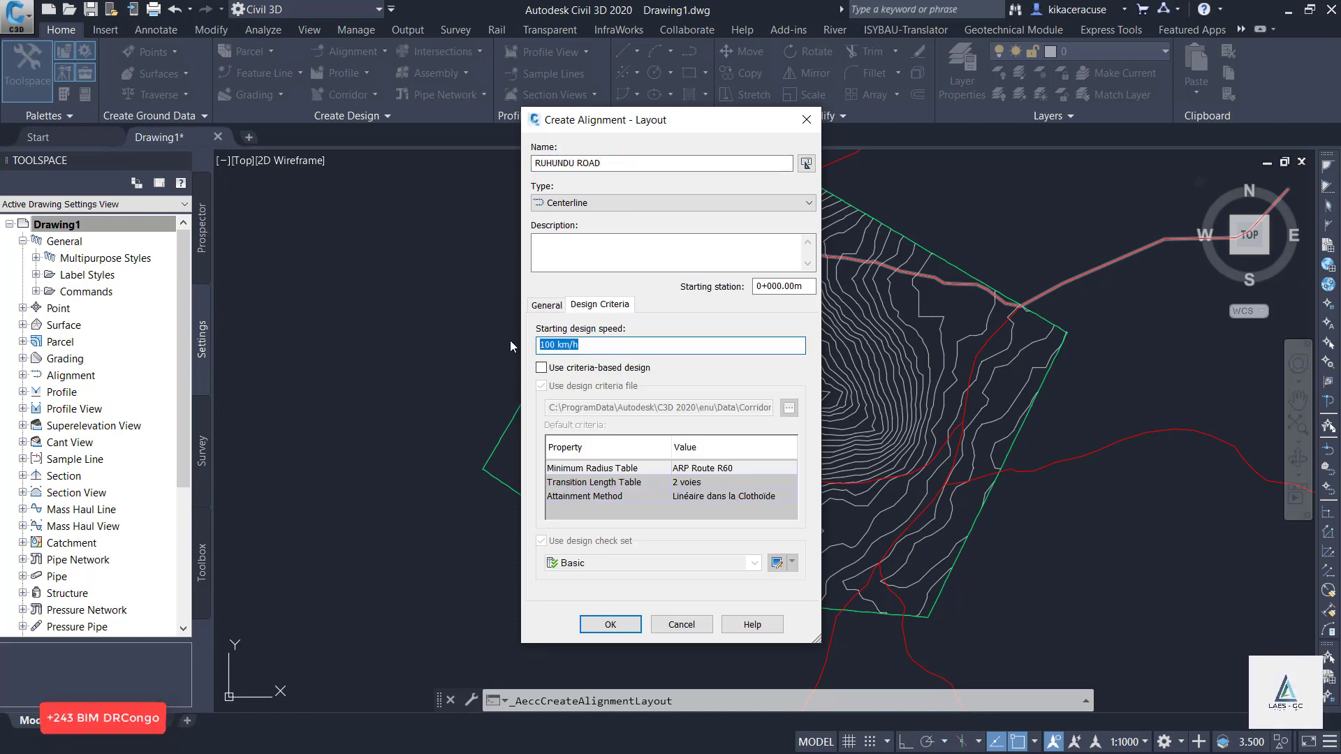
key(BackSpace)
text(80)
click(604, 368)
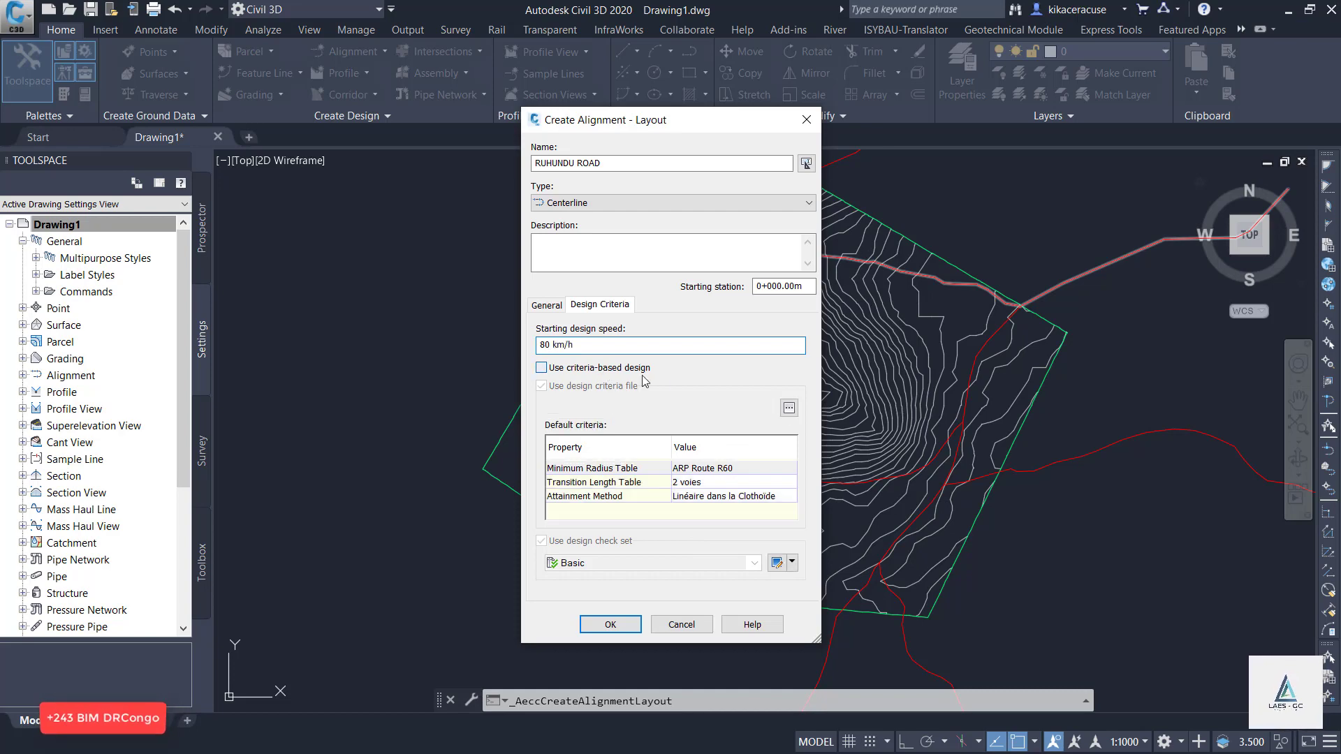
Use the _Autodesk Civil 3D Metric (2018) Roadway Design Standards file as design criteria and confirm the alignment settings.
click(789, 409)
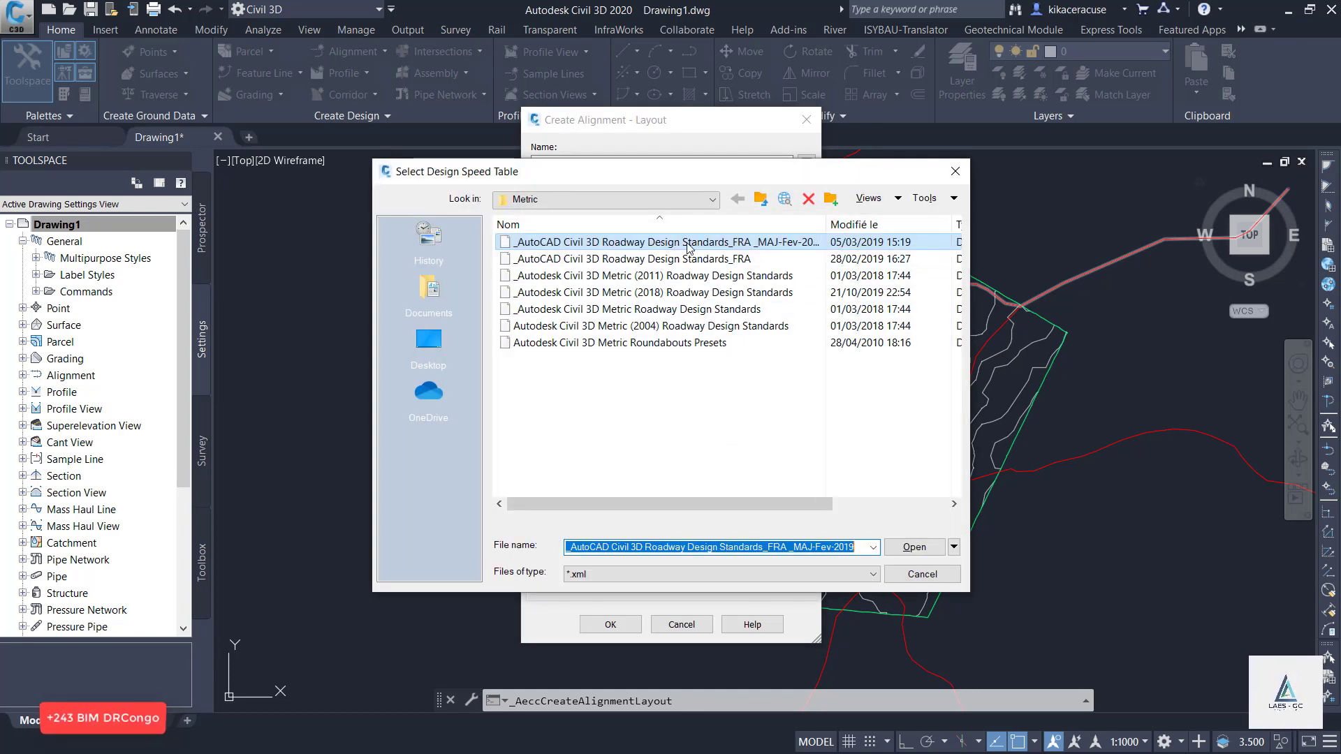
click(745, 296)
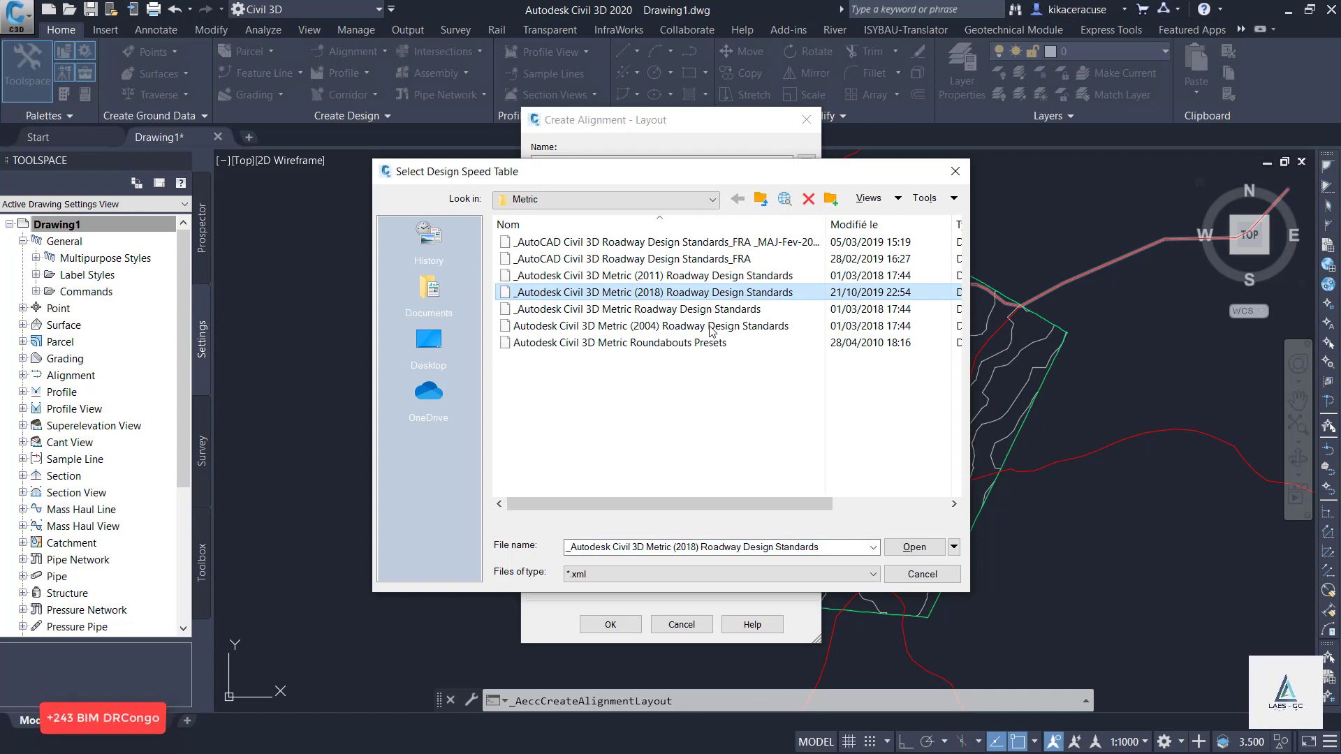
click(914, 547)
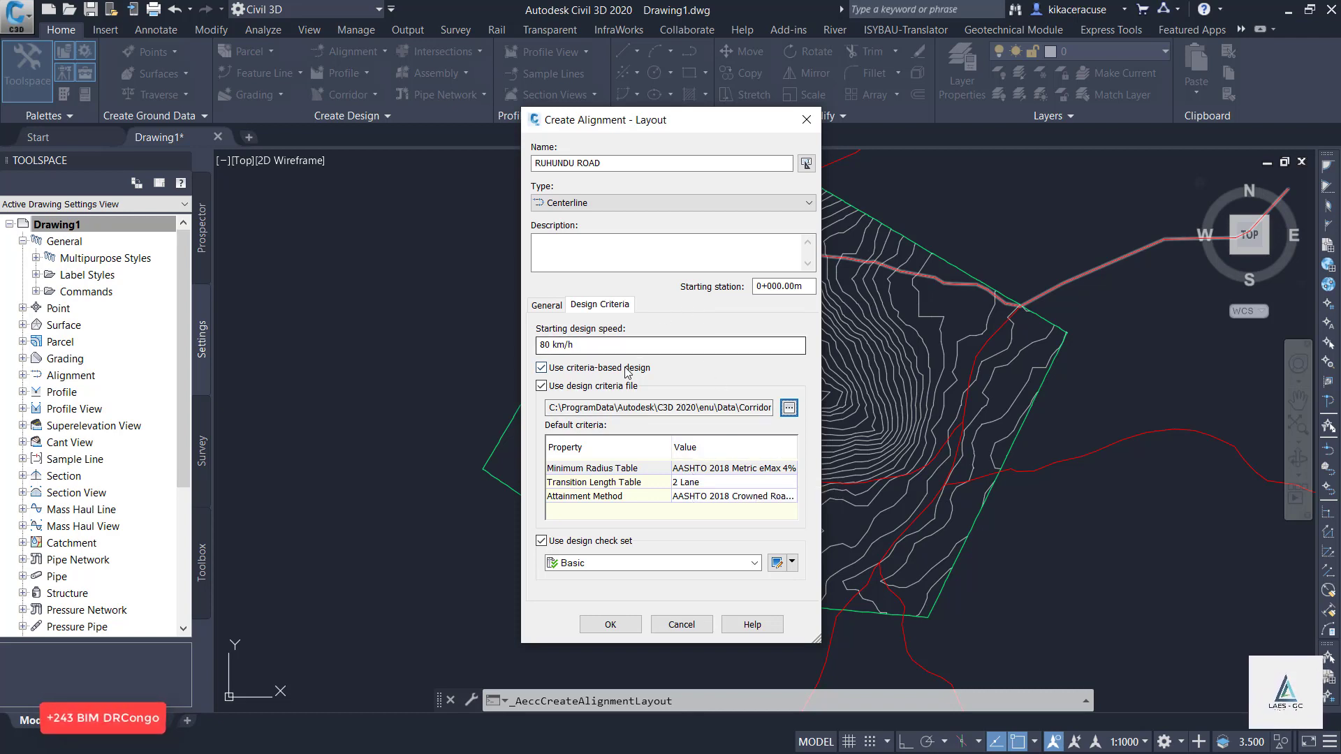
click(546, 305)
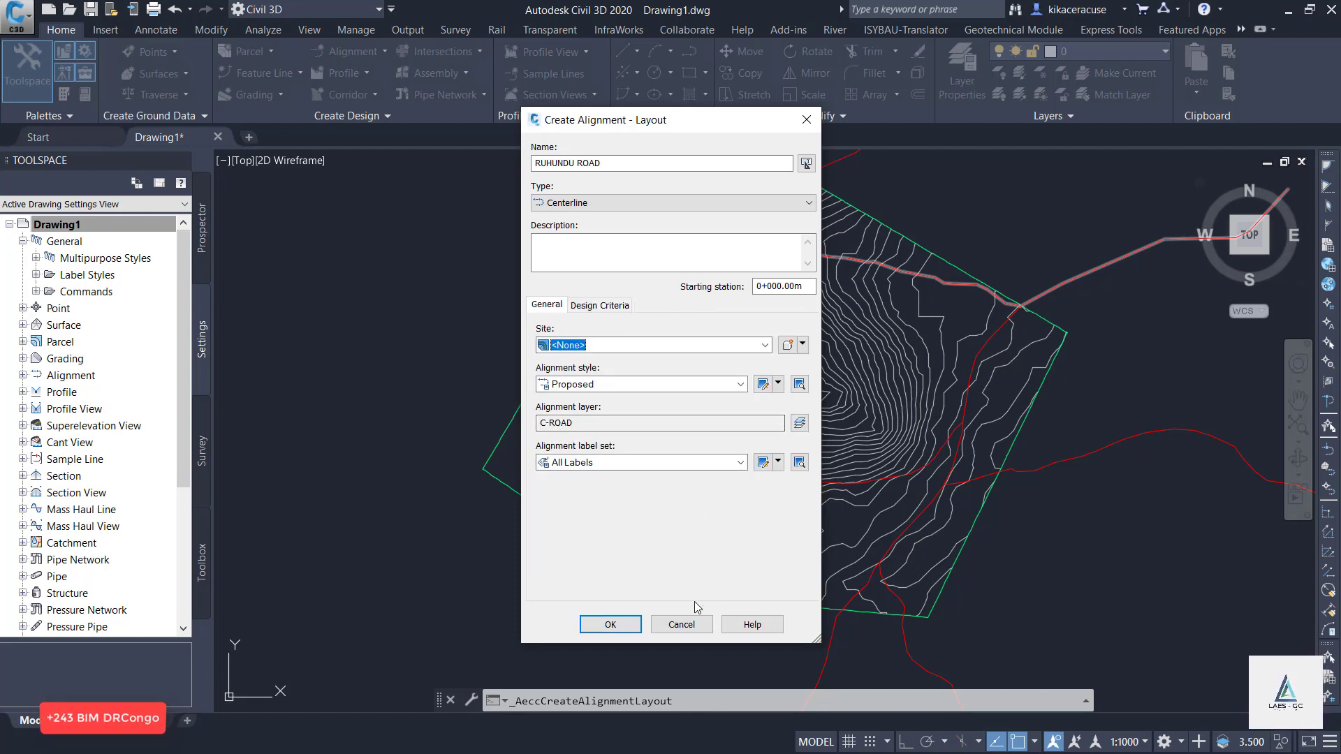
click(621, 625)
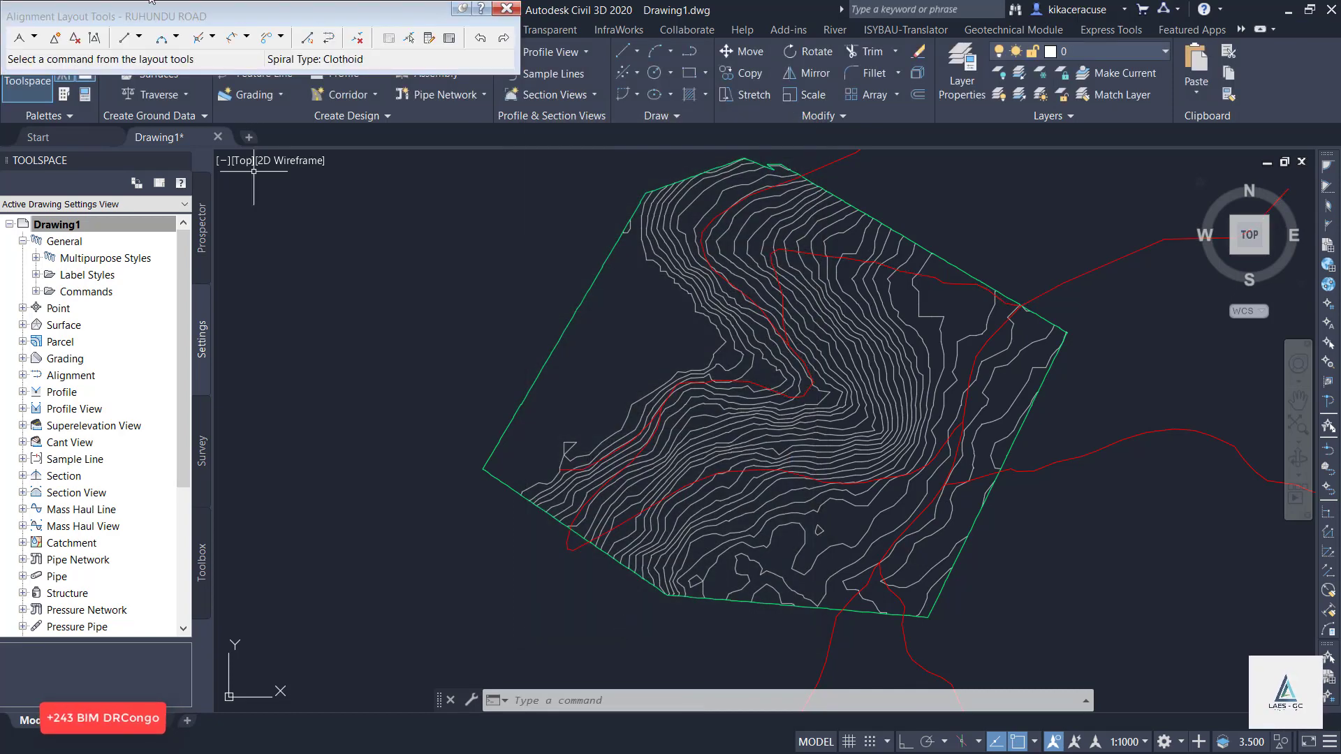
Lay out tangents with curves from the red road's western end, tracing it northeast to its first pronounced bend.
click(35, 38)
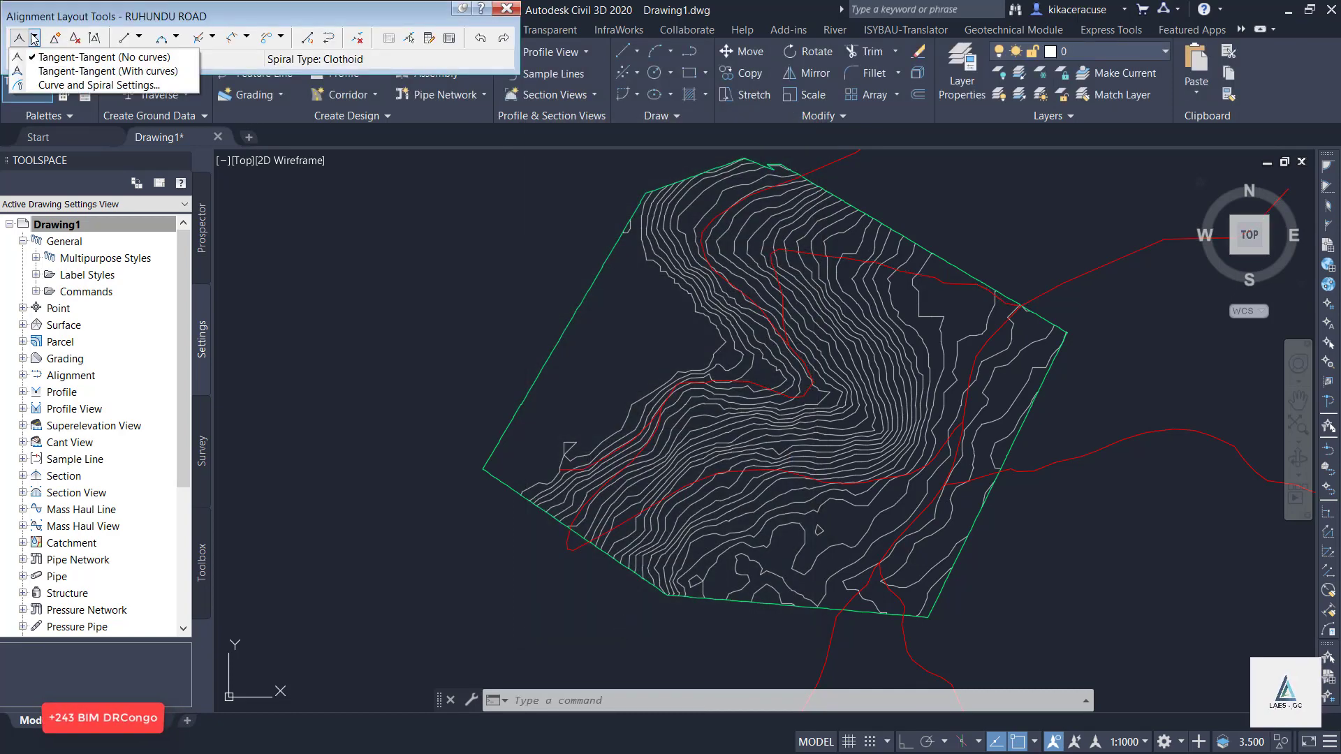
click(58, 71)
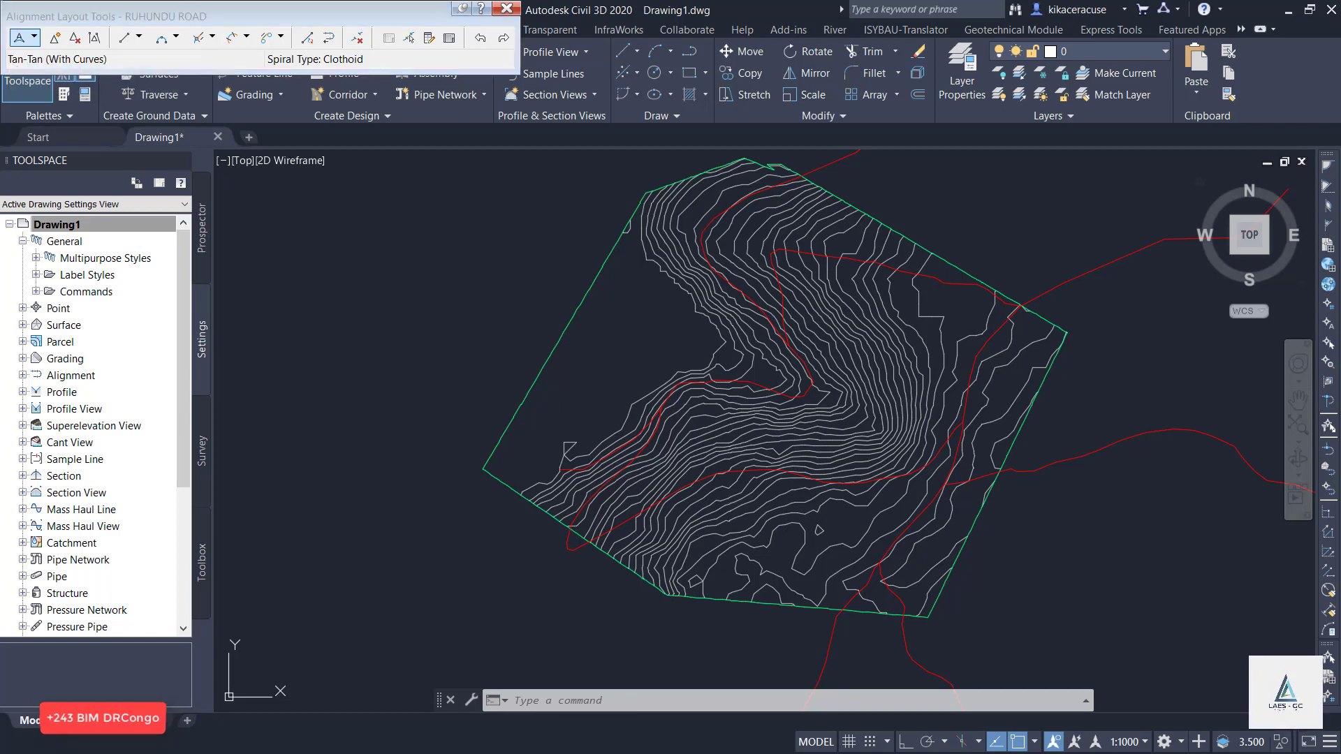
scroll(568, 458, up, 5)
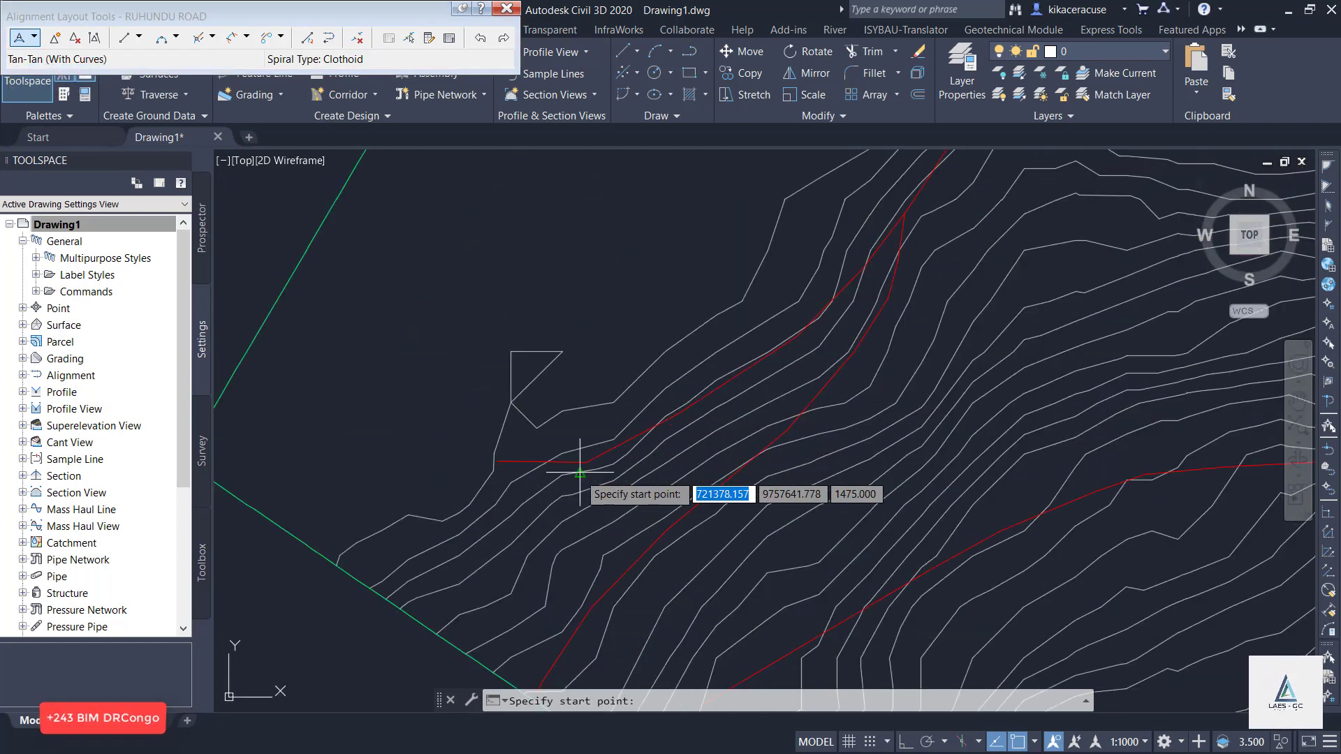
click(494, 461)
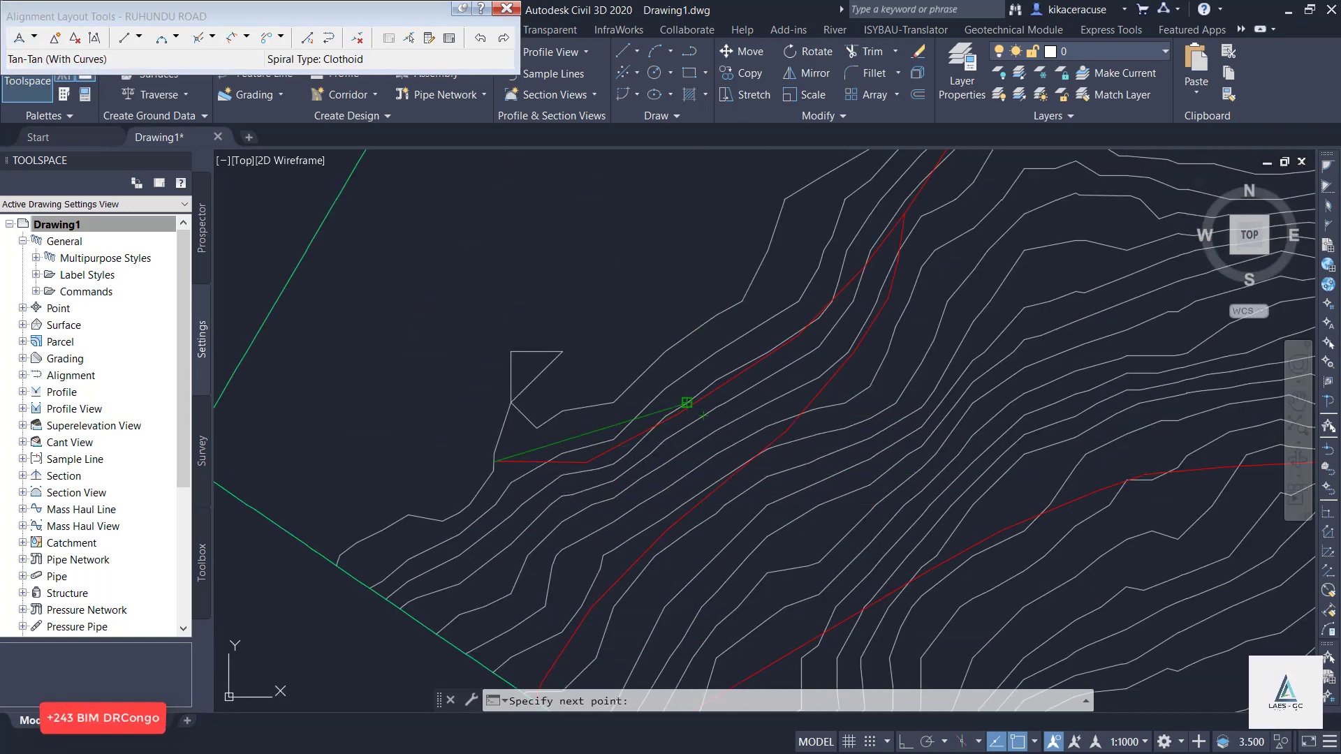
scroll(554, 515, down, 5)
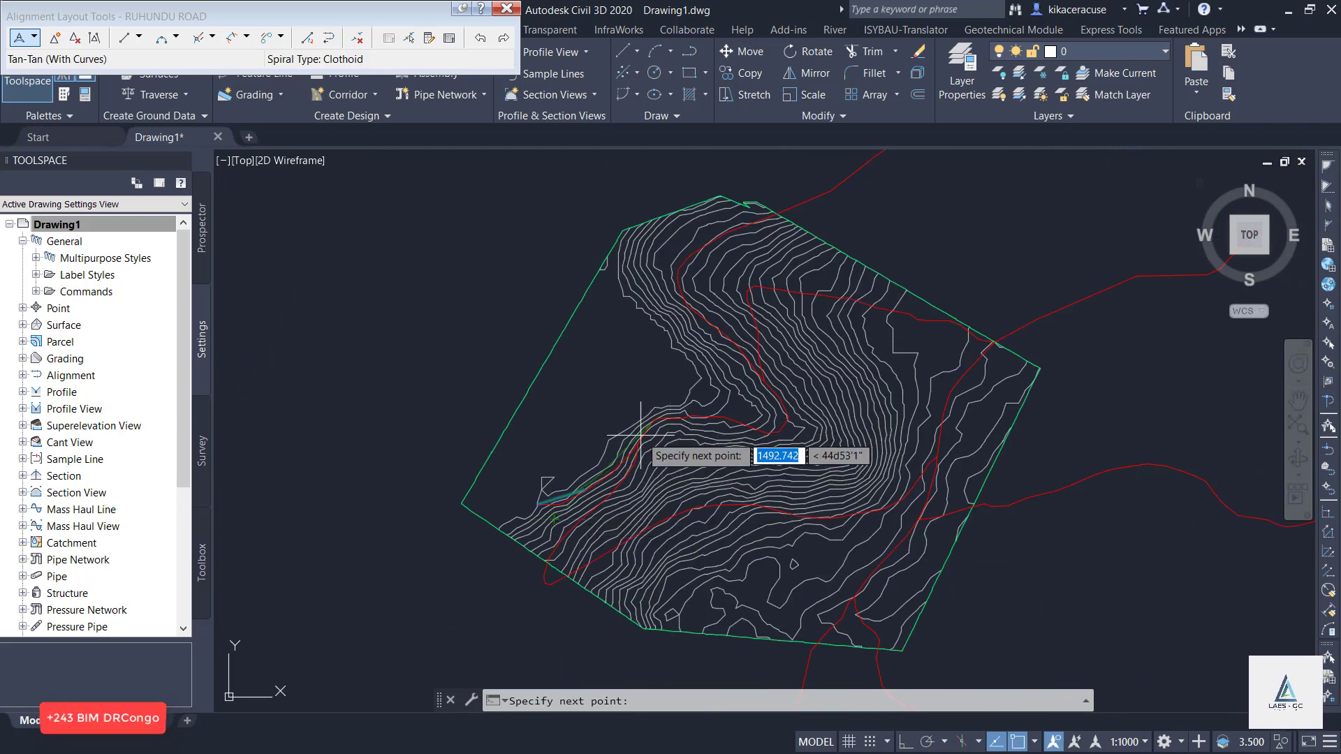
scroll(639, 442, up, 2)
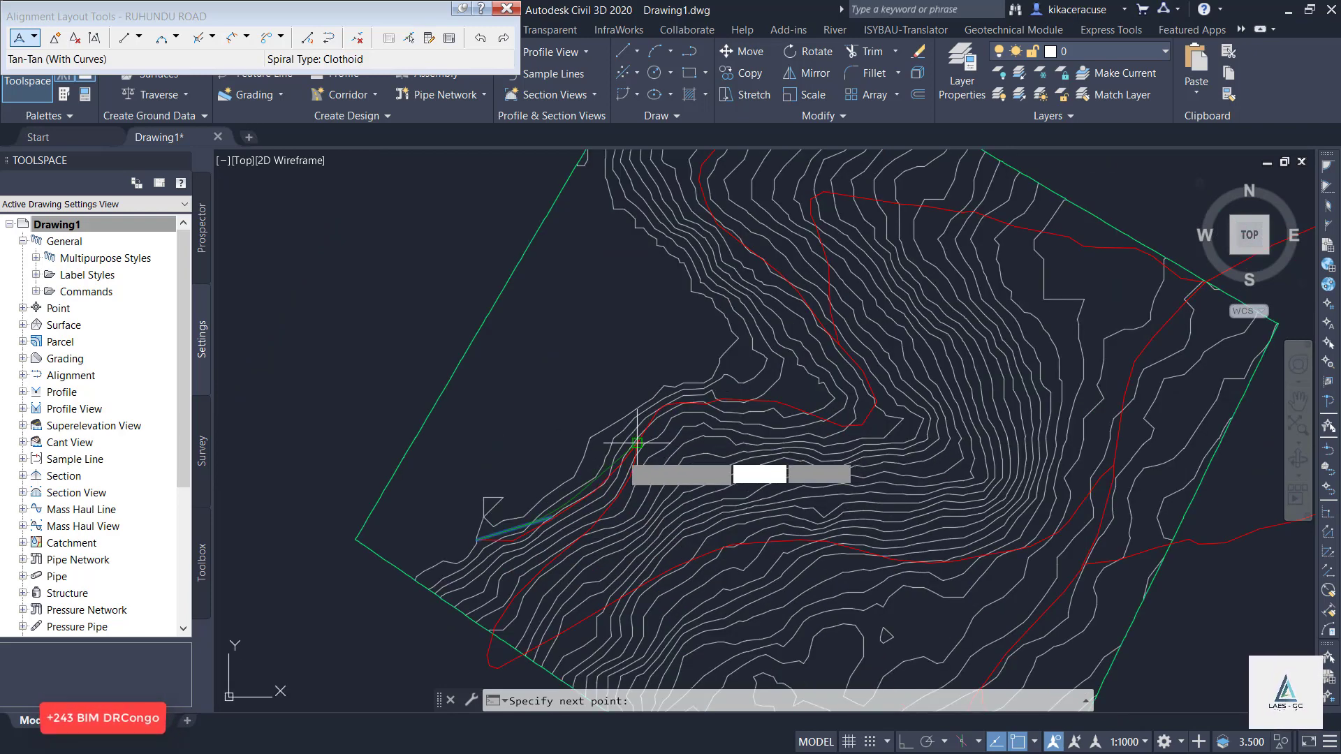
click(610, 469)
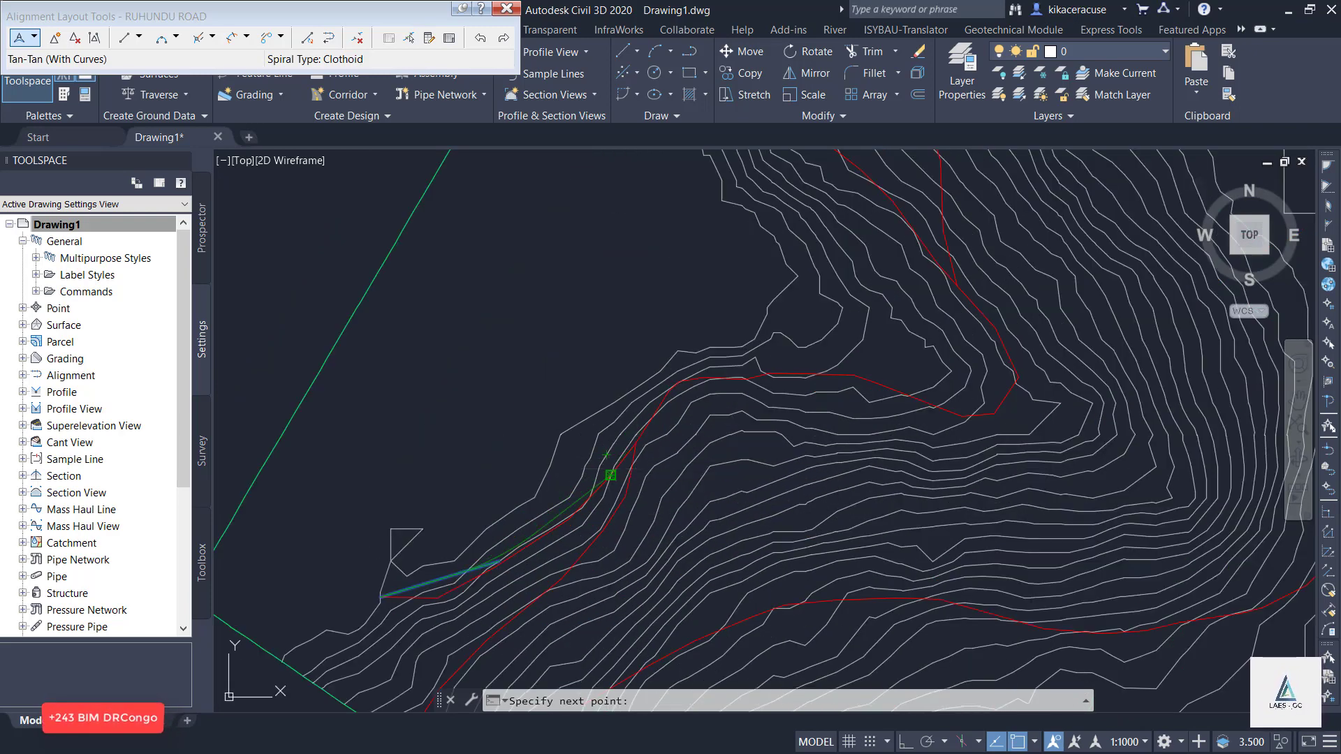
click(676, 385)
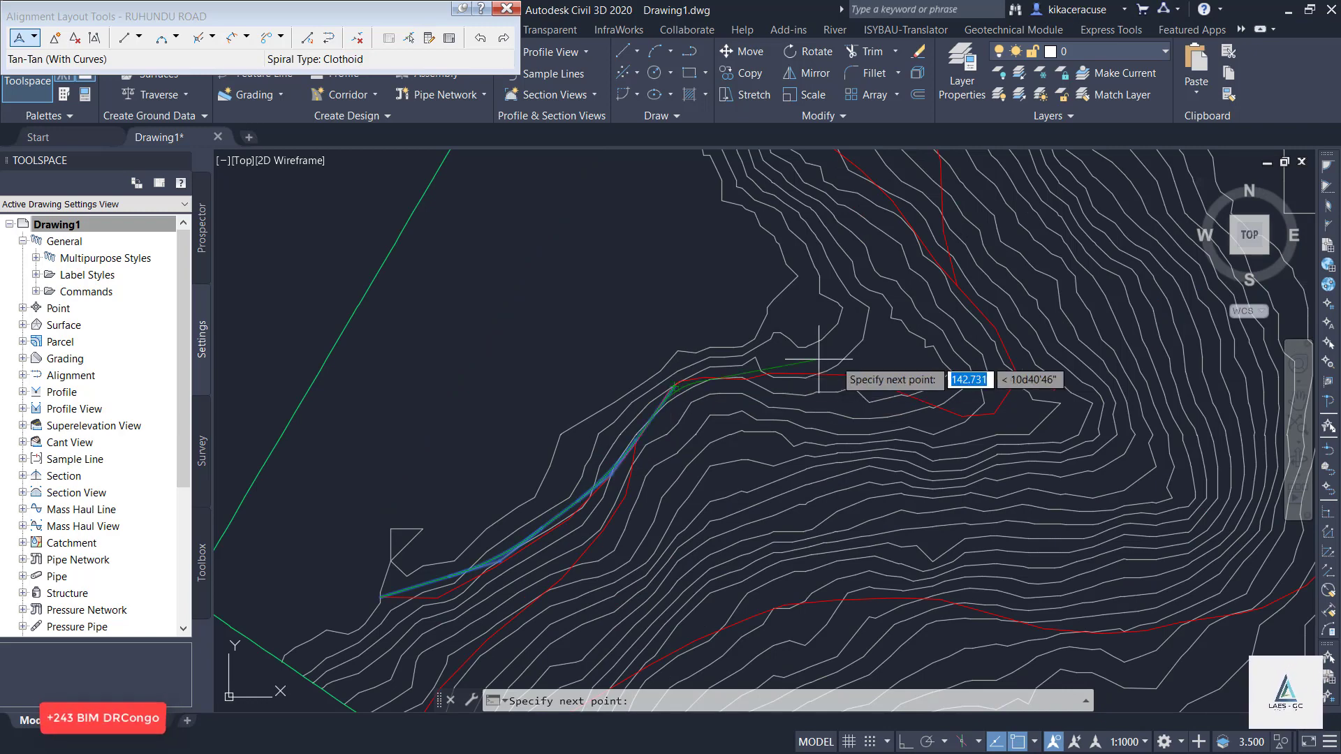
Continue the alignment's tangents with curves eastward along the red road and around its sharp hairpin bend.
scroll(448, 482, down, 2)
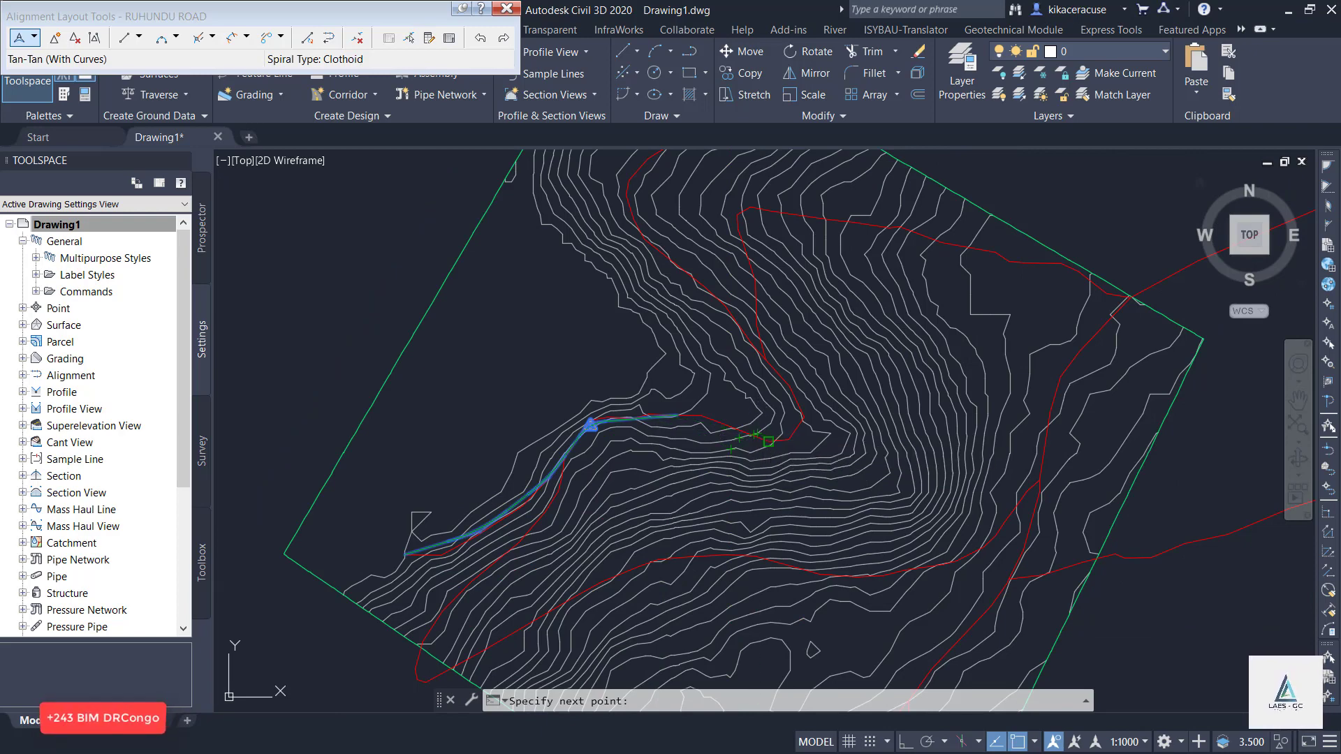
click(769, 441)
click(803, 422)
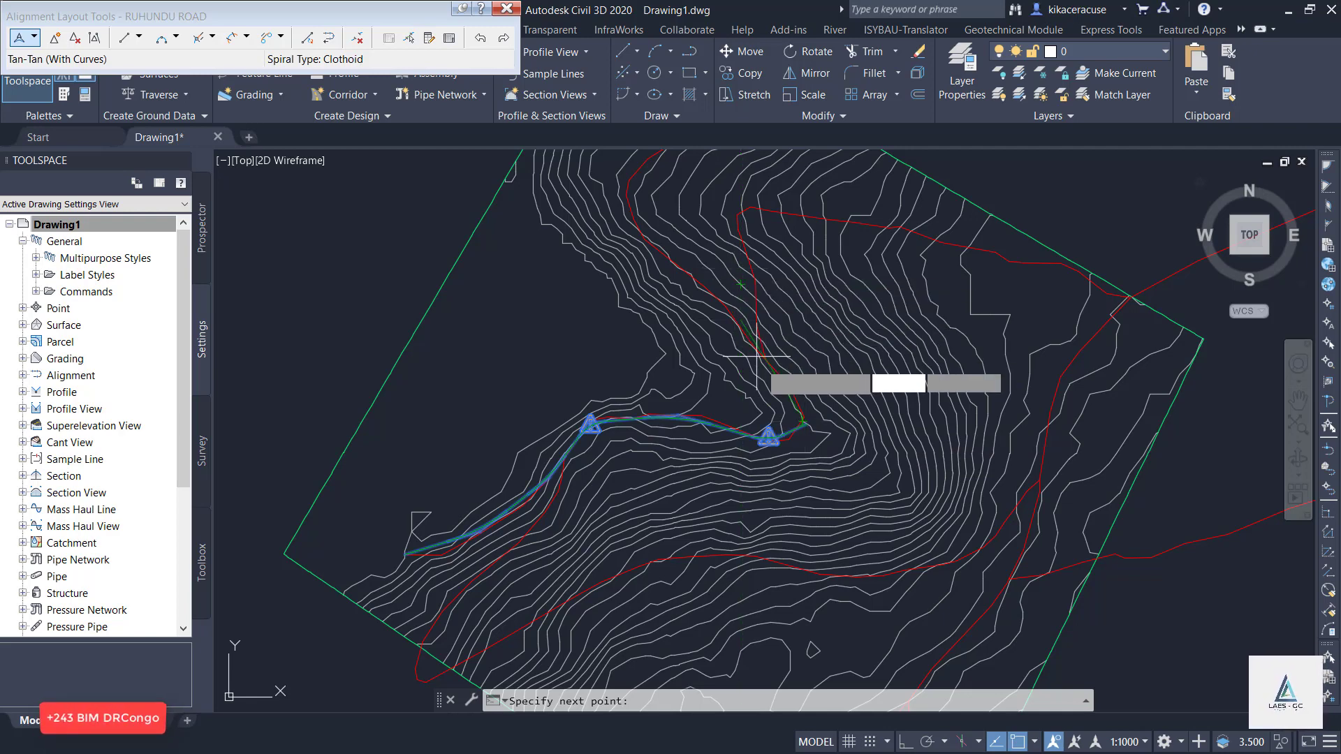
scroll(766, 368, up, 4)
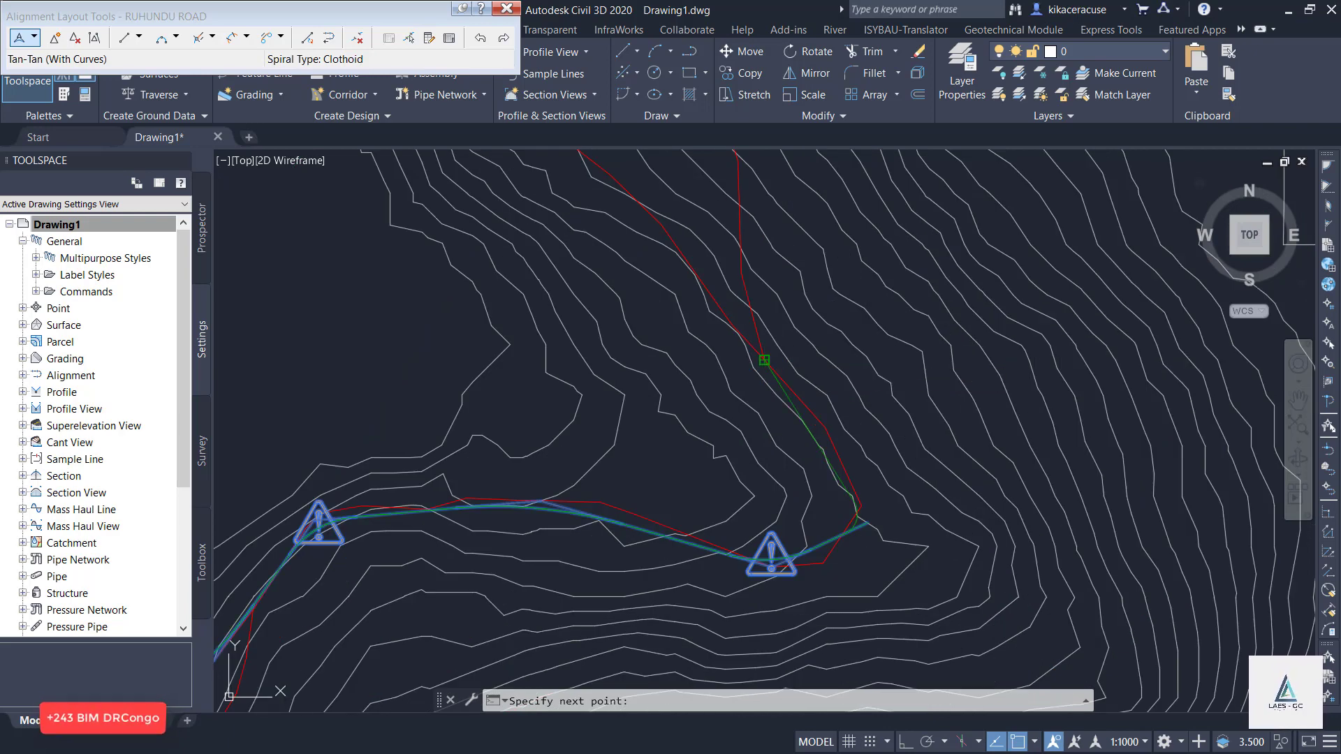
scroll(729, 403, down, 4)
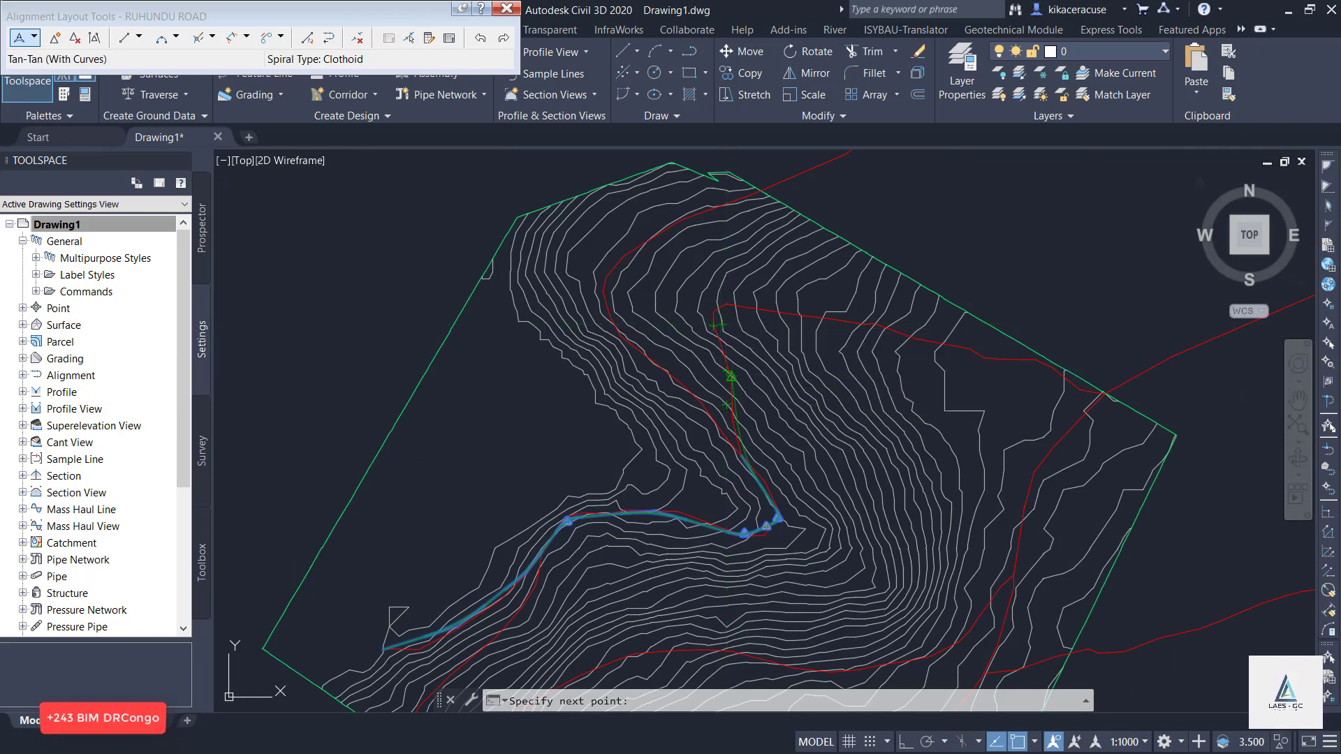
Extend the alignment north along the red road, then east to the surface boundary, and finish the layout.
click(730, 378)
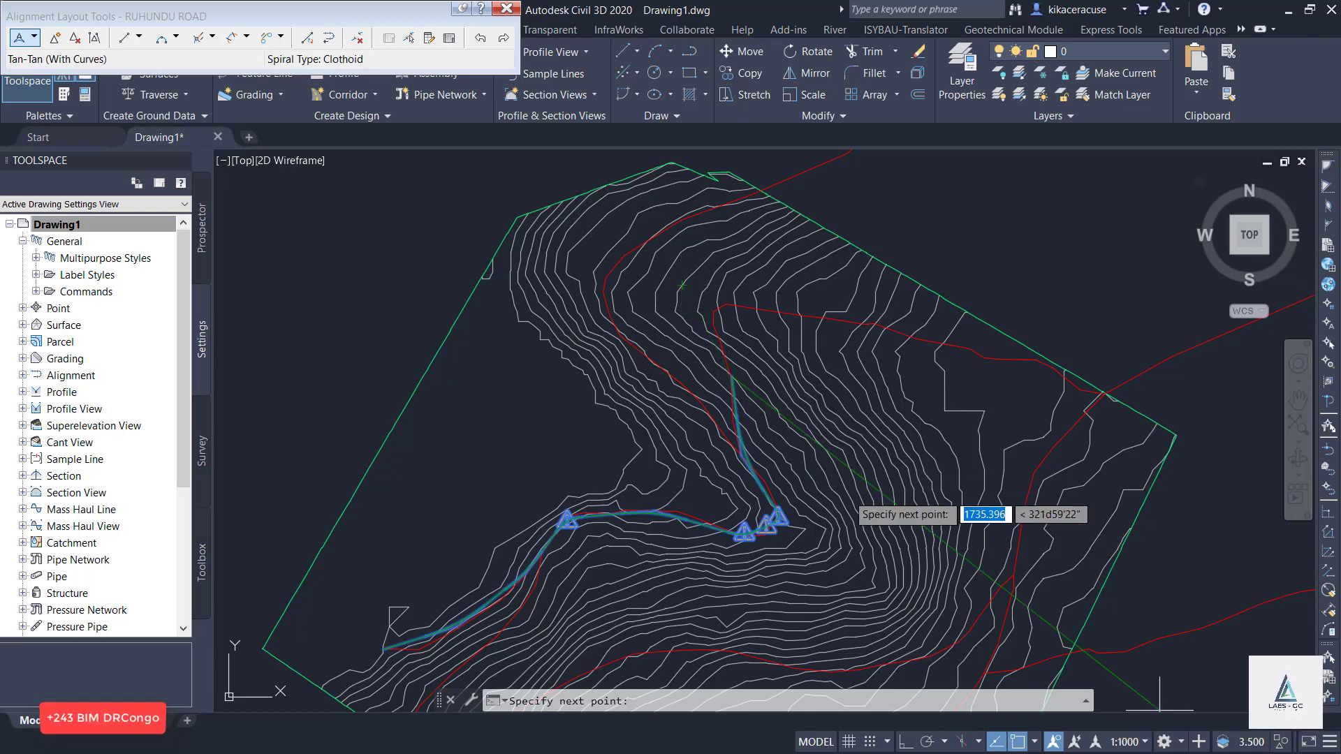
click(714, 312)
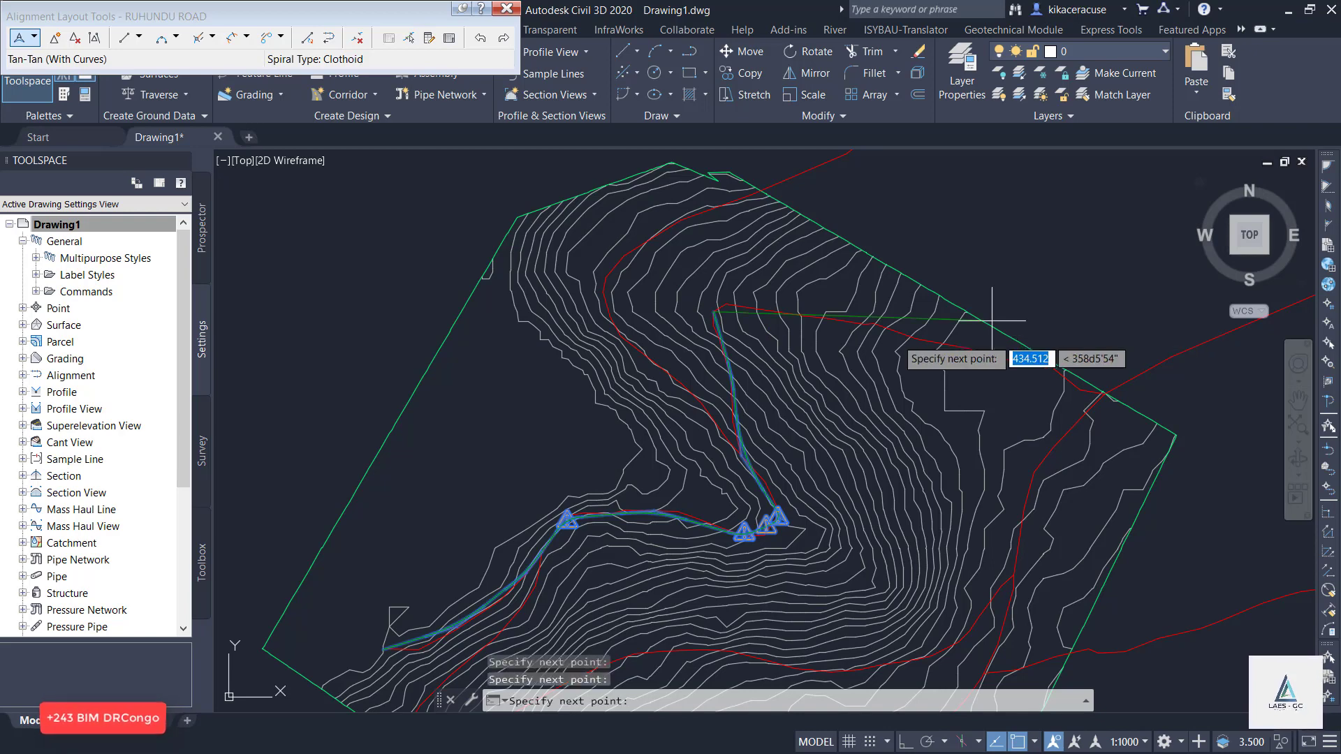
click(829, 319)
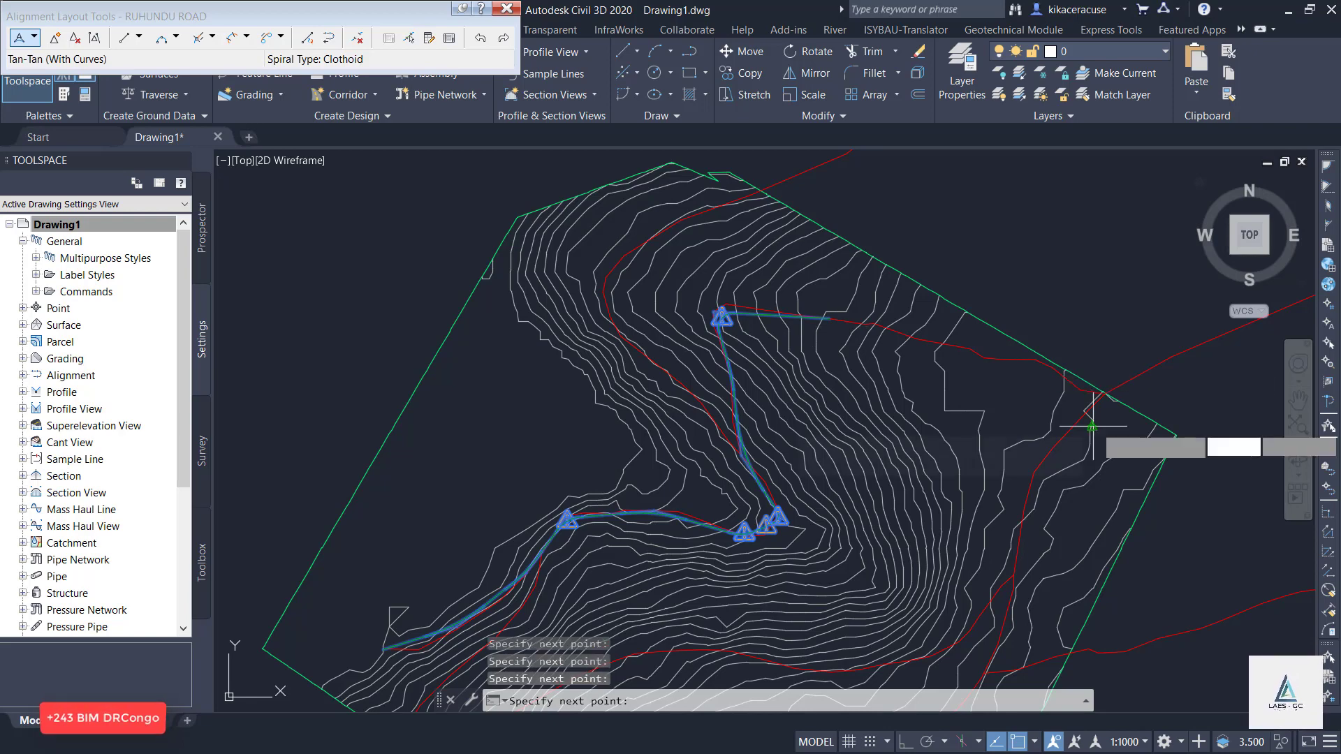
click(1091, 398)
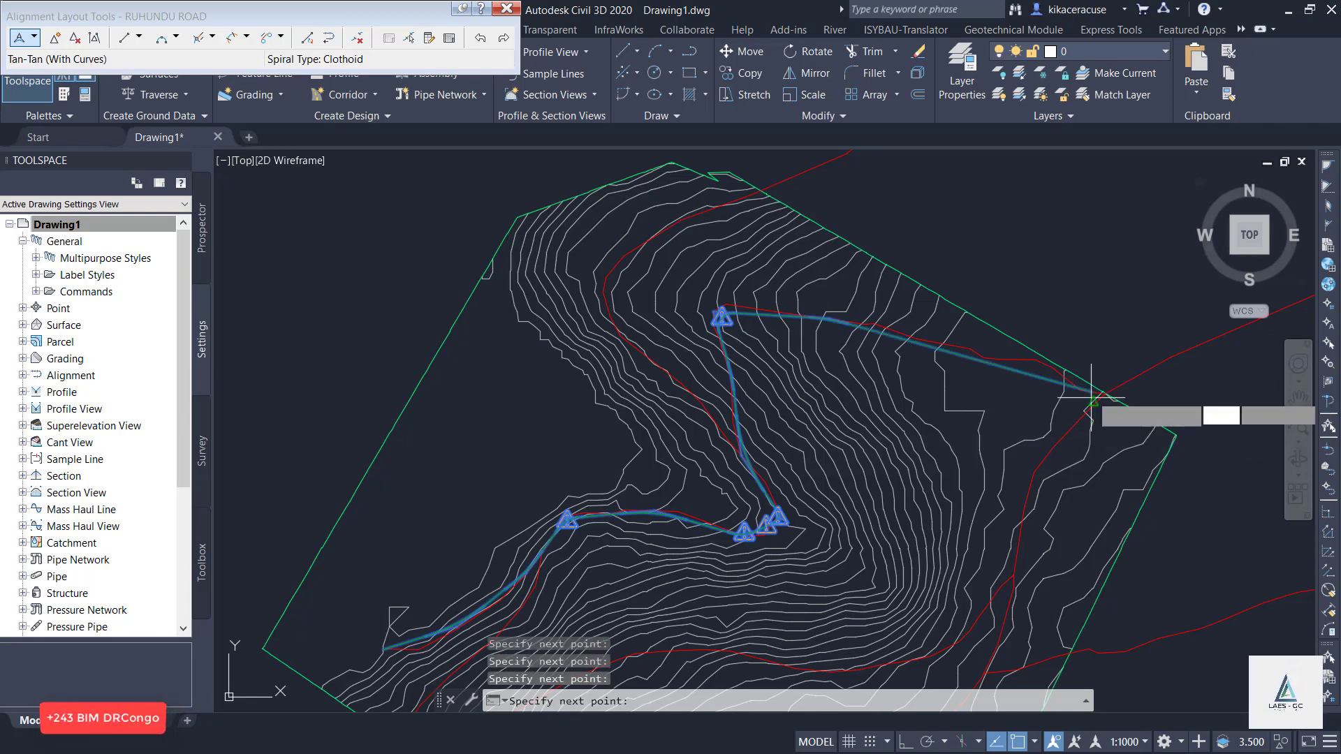
key(Return)
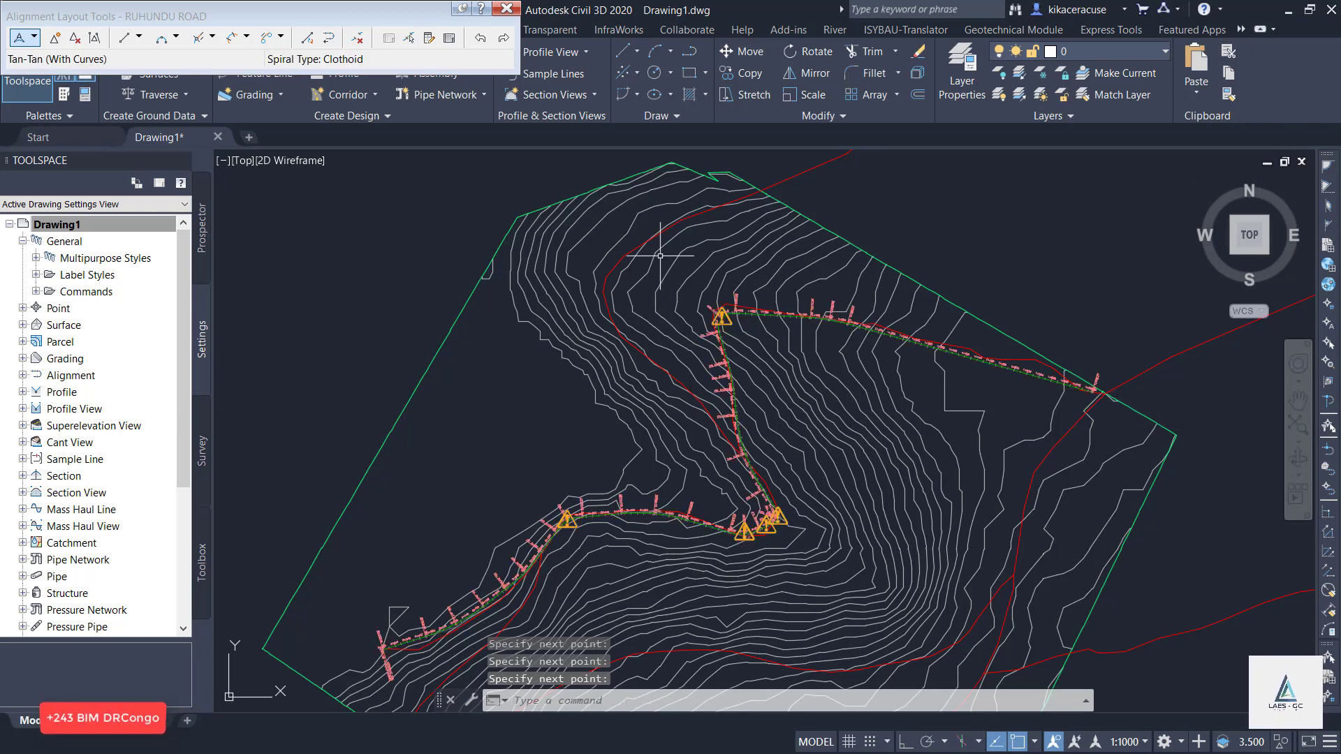
click(505, 10)
scroll(499, 231, down, 5)
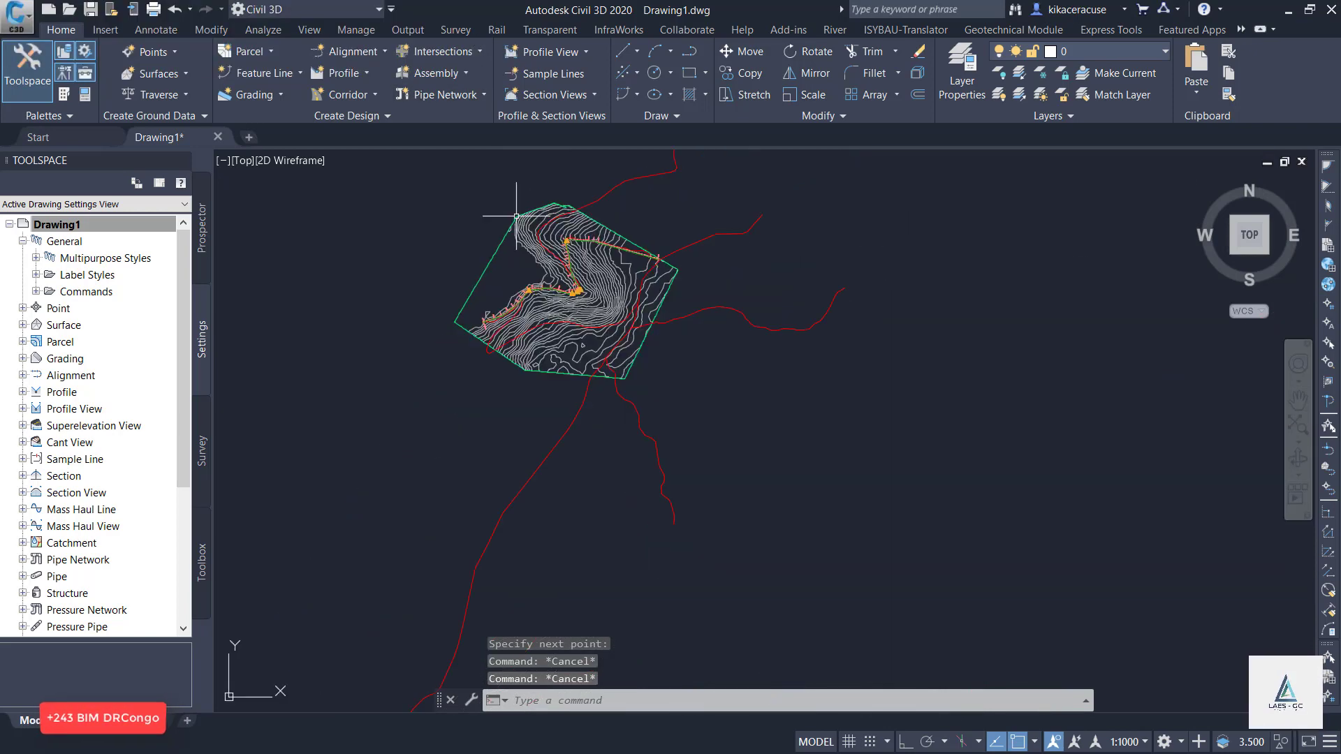
scroll(517, 174, up, 3)
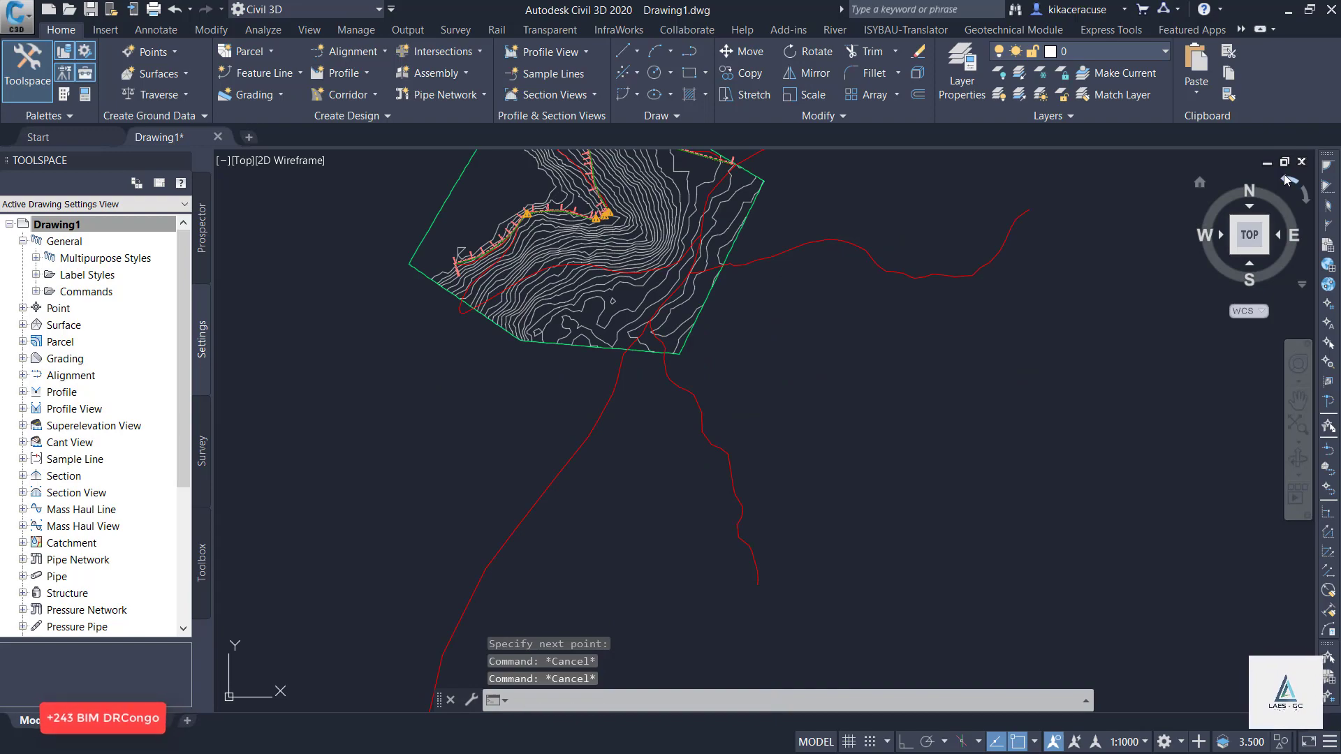
click(1284, 174)
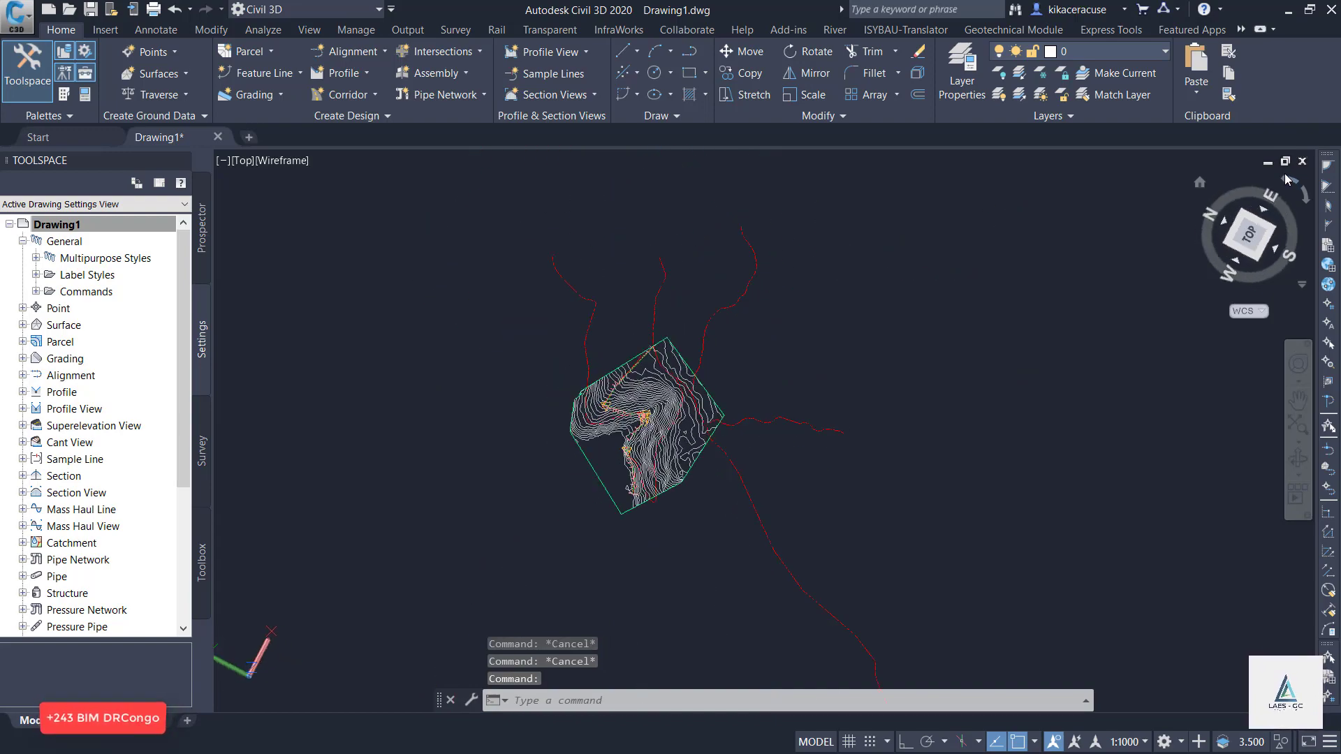
click(1307, 203)
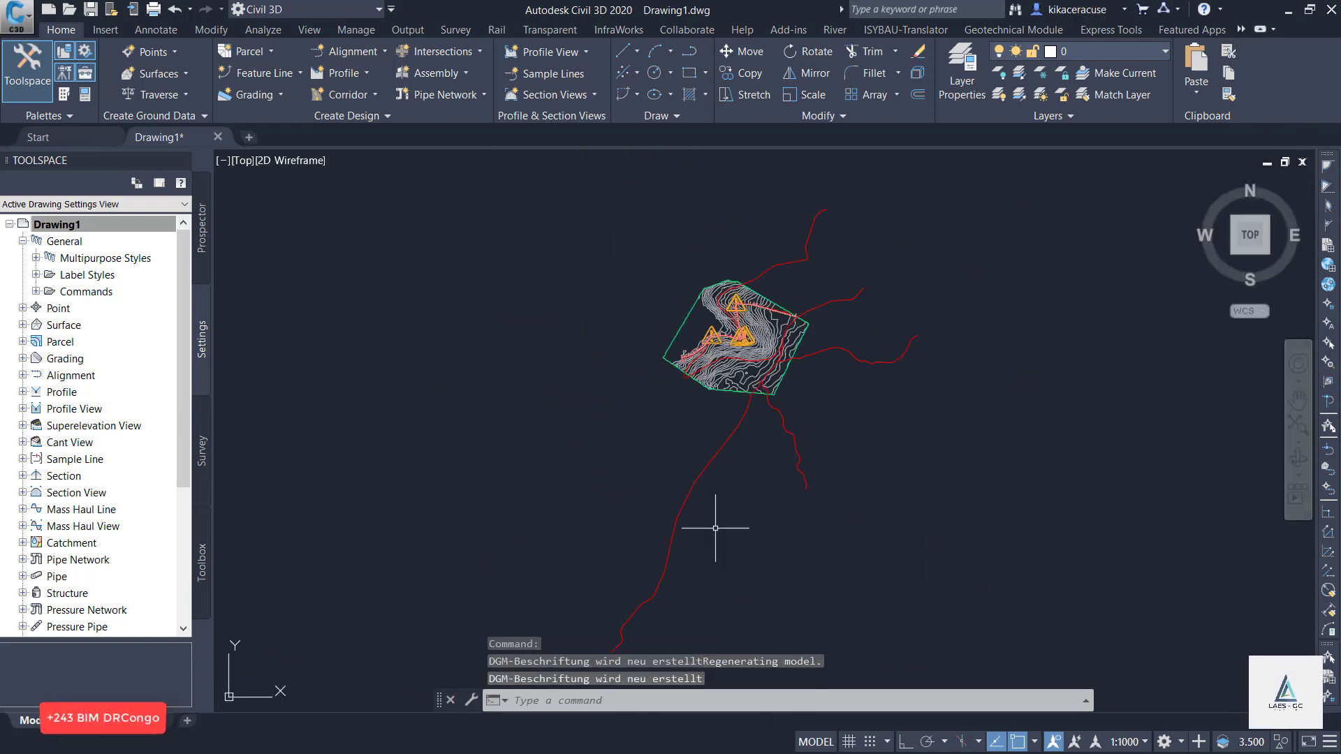
Regenerate the drawing to refresh the display of the alignment and its oversized criteria warning symbols.
scroll(711, 305, up, 6)
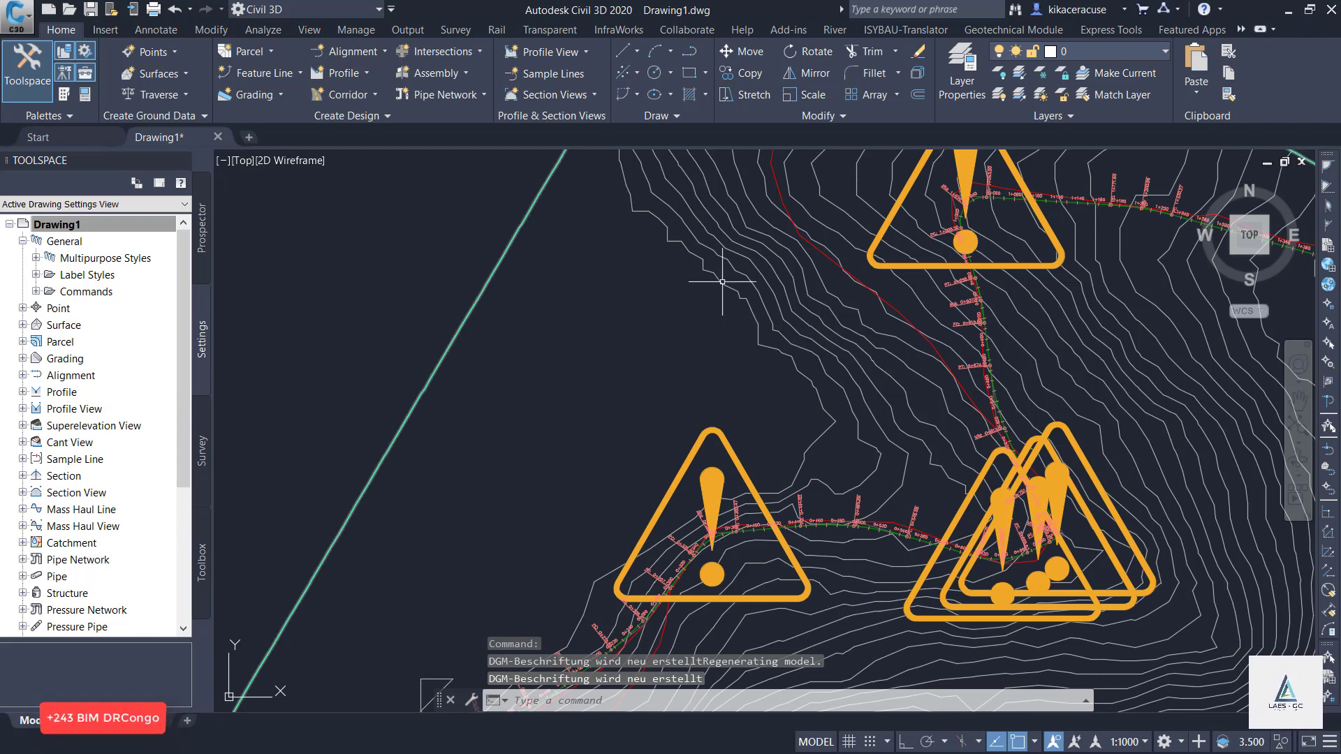
text(reg)
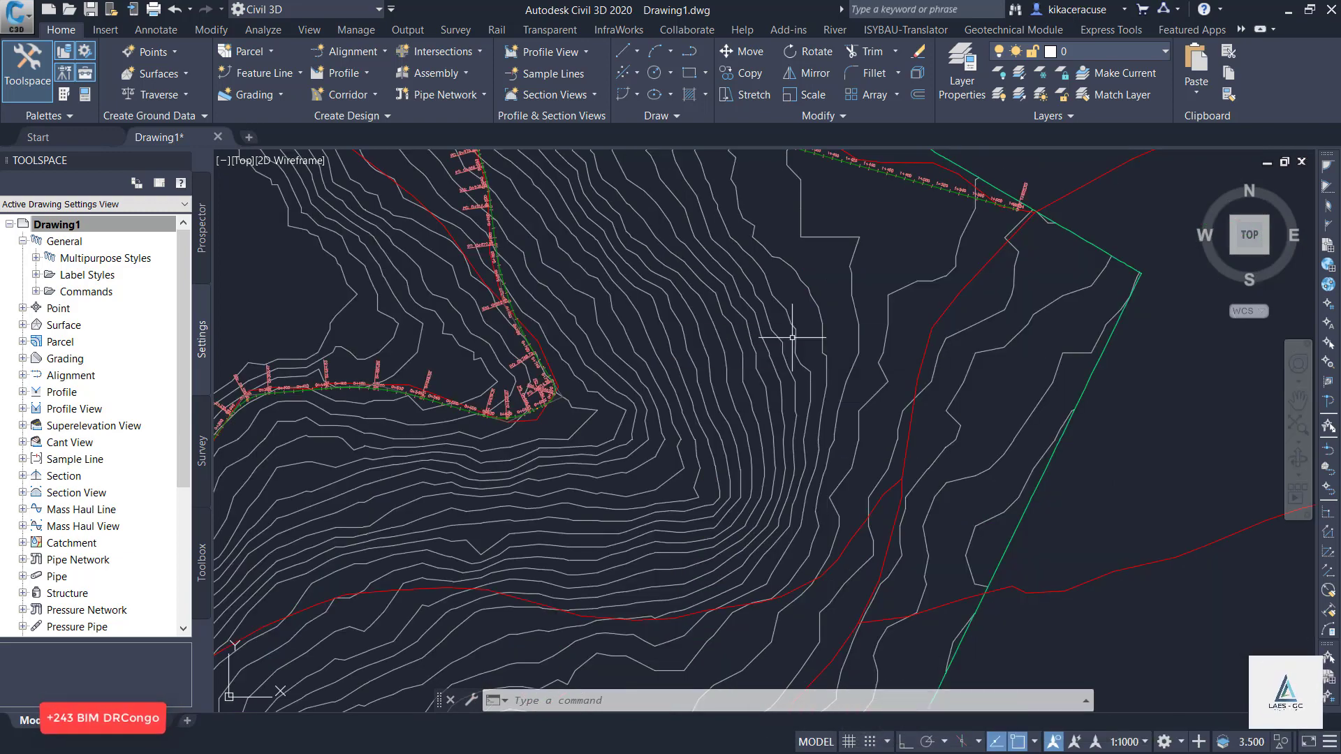
scroll(877, 380, down, 5)
scroll(869, 372, up, 6)
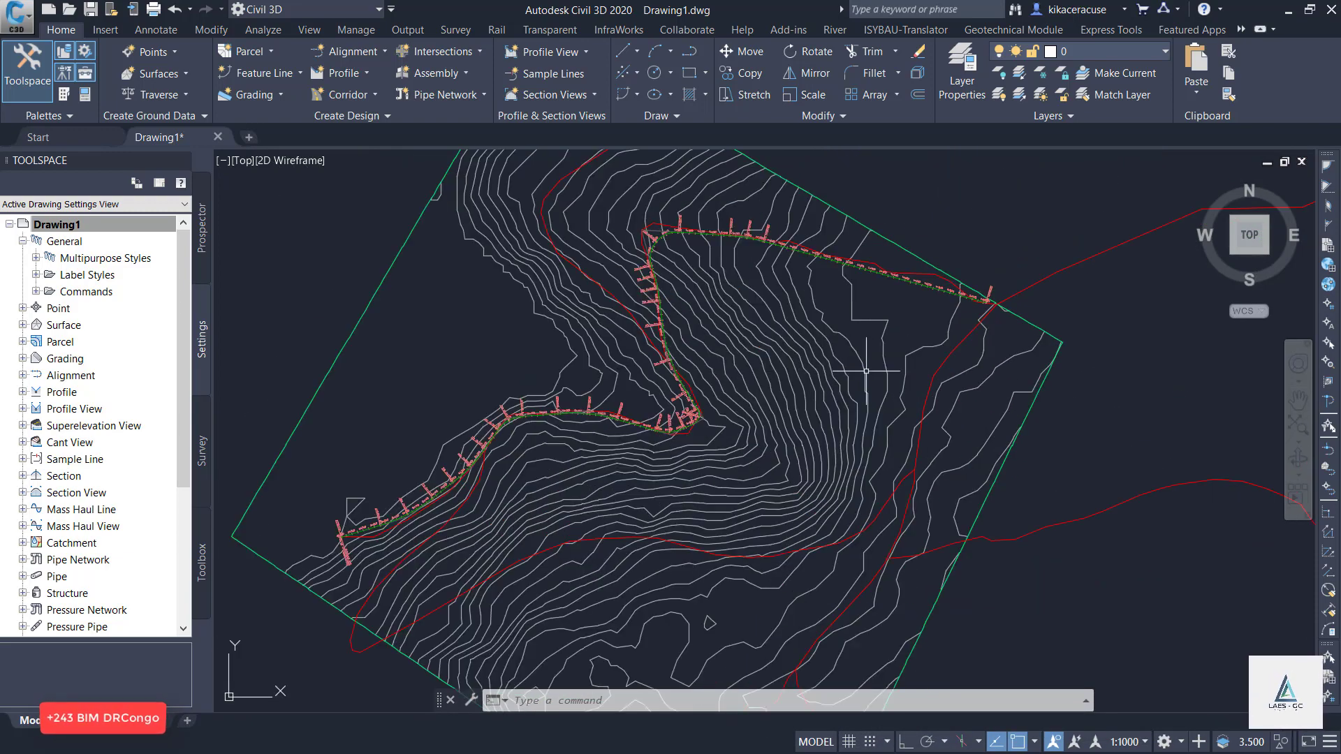
scroll(426, 366, down, 6)
scroll(473, 359, up, 4)
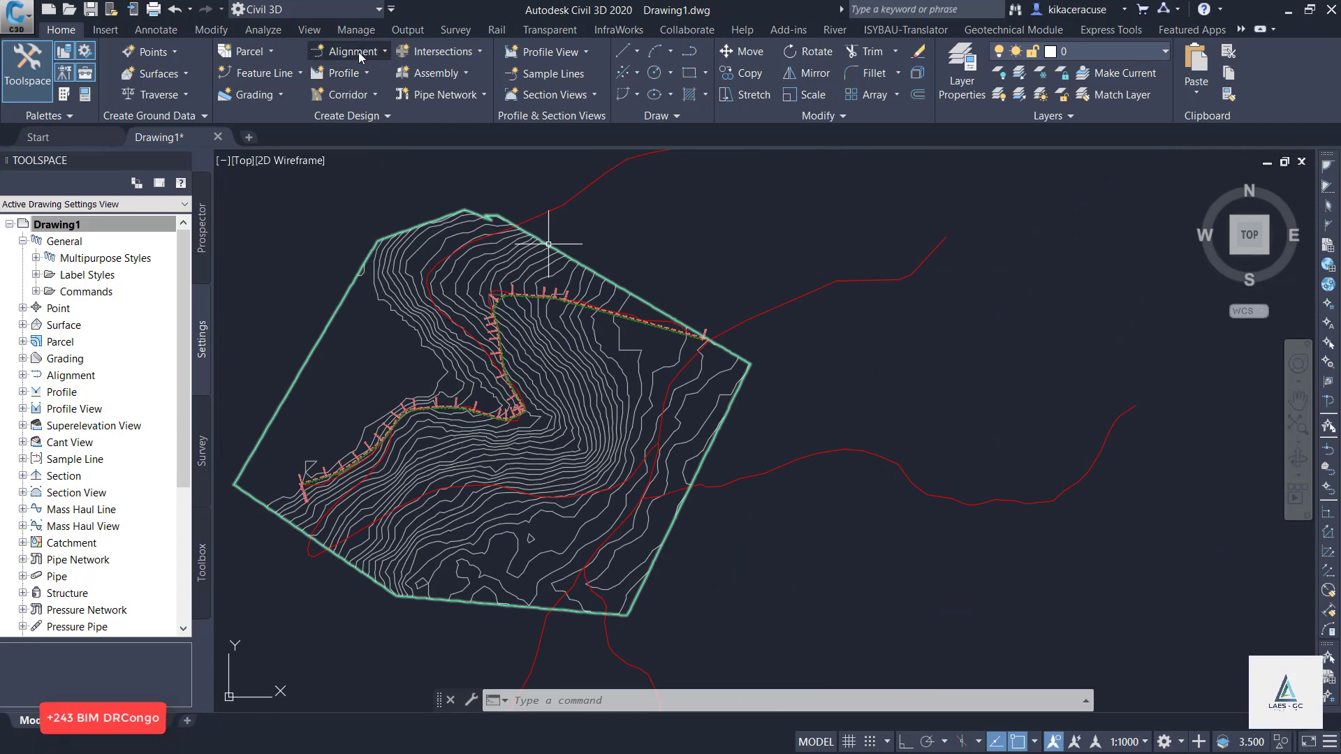
Create a surface profile for the RUHUNDU ROAD alignment, sampling AIW_Existing_Ground over the alignment's full length.
click(343, 73)
click(349, 98)
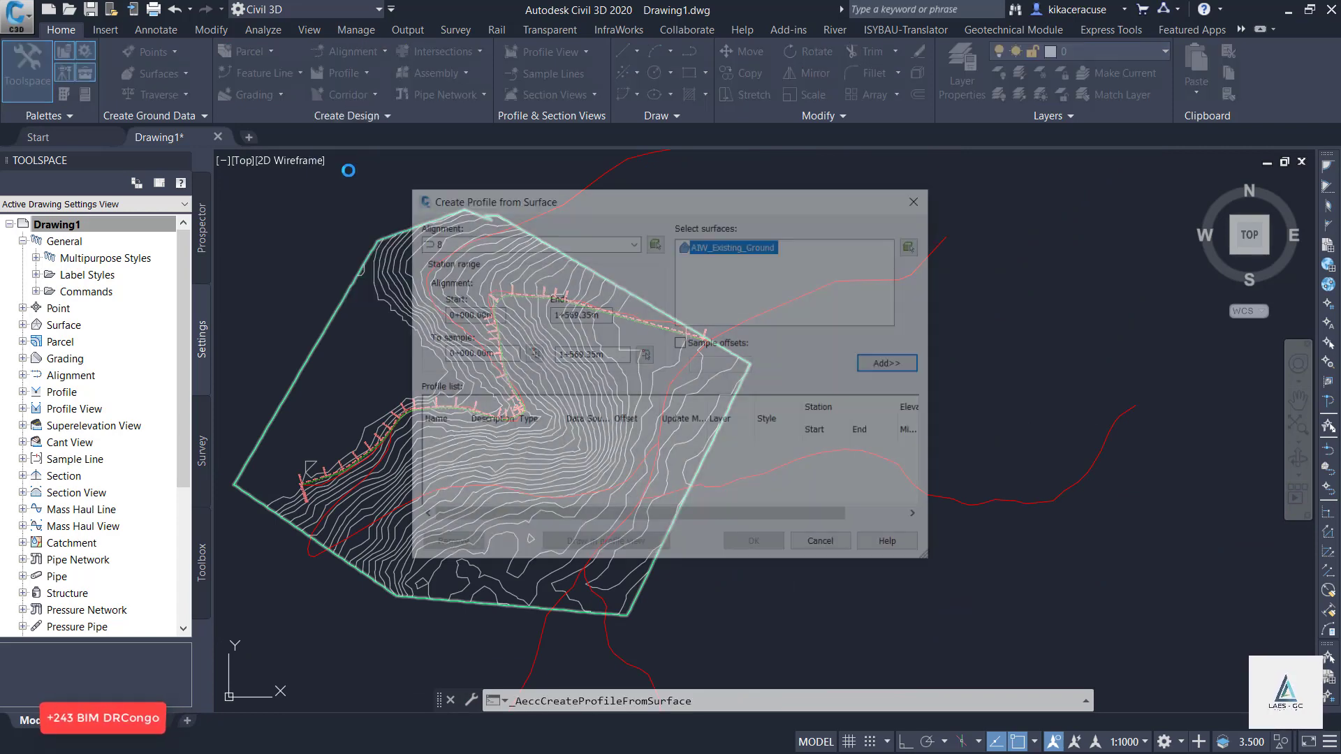
click(632, 242)
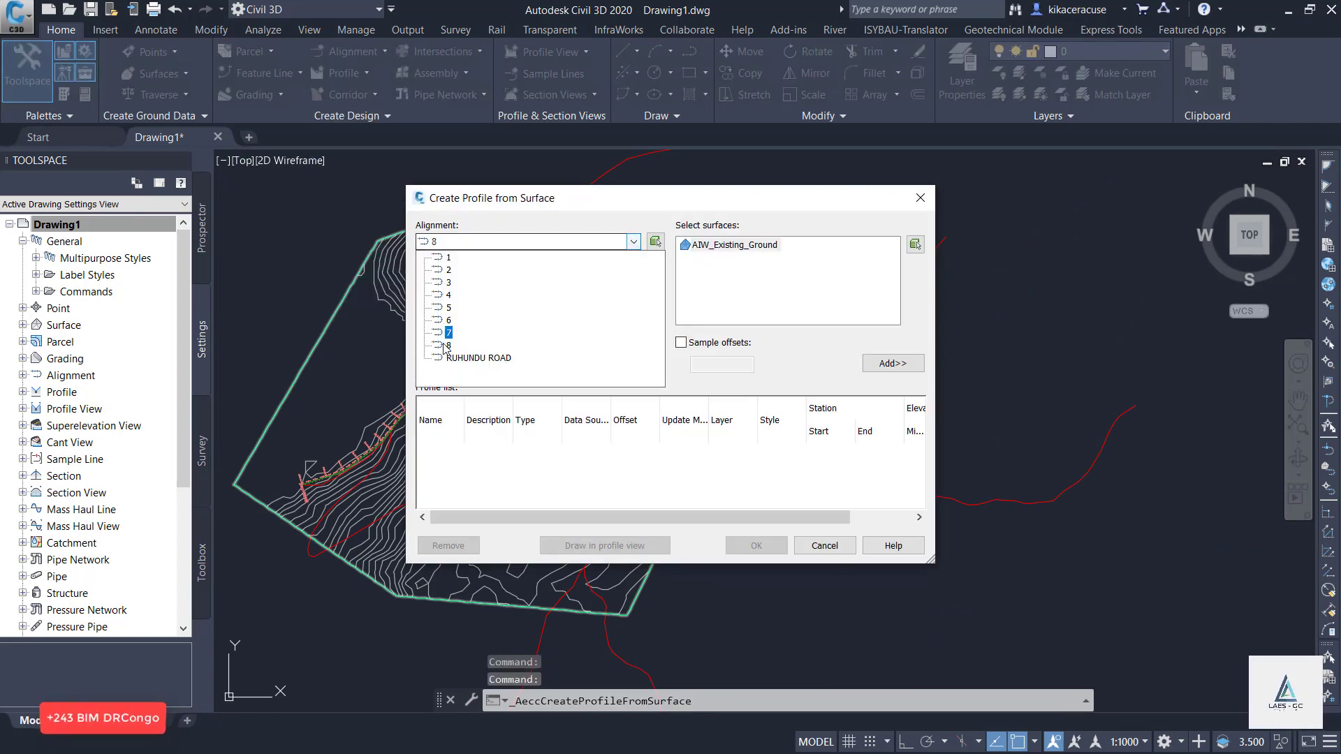
click(463, 356)
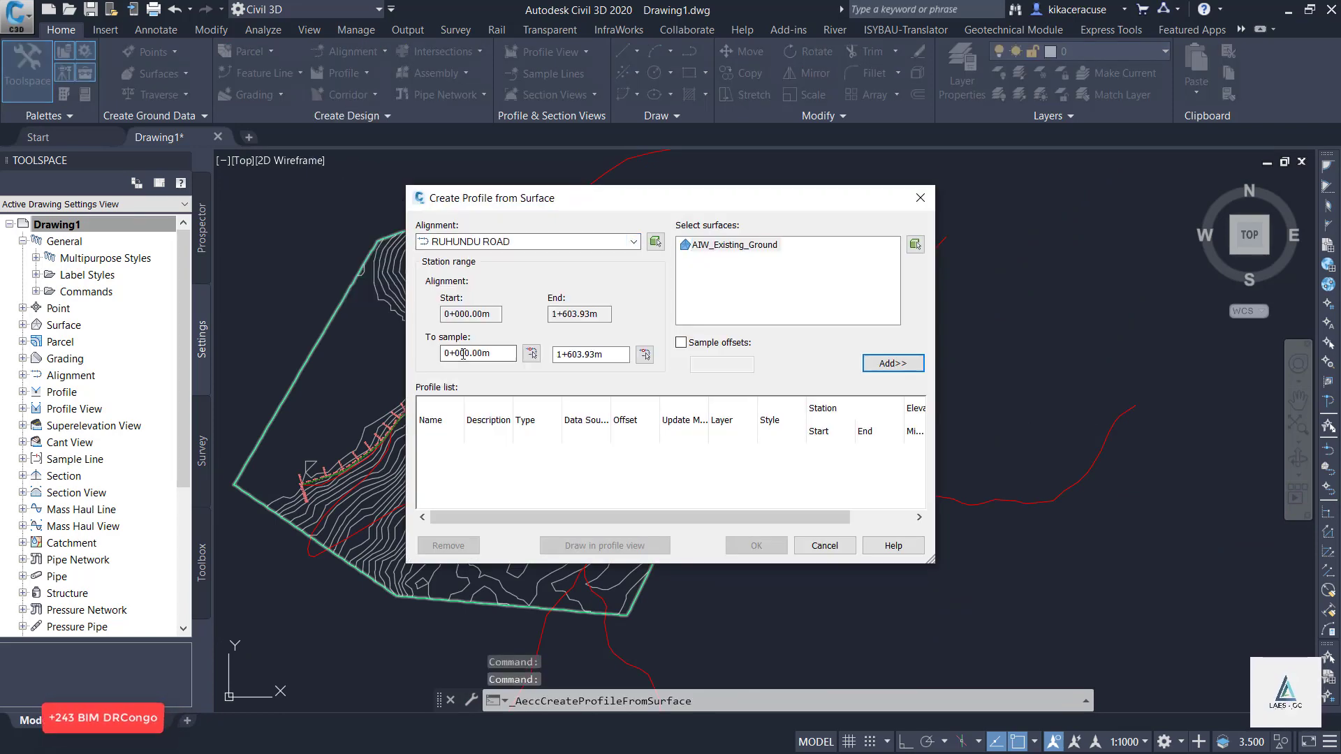
click(905, 365)
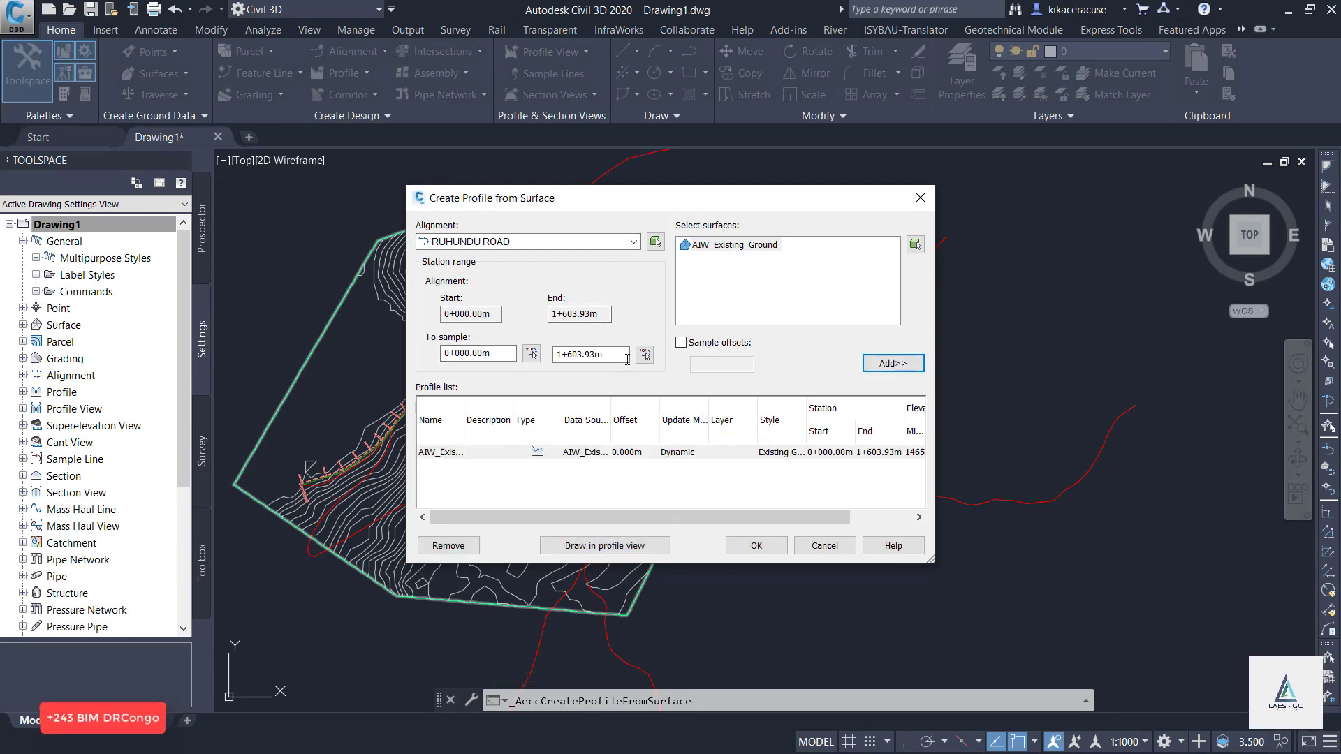
Draw the RUHUNDU ROAD profile in a profile view with default settings, placing it in the empty area east of the site.
click(593, 545)
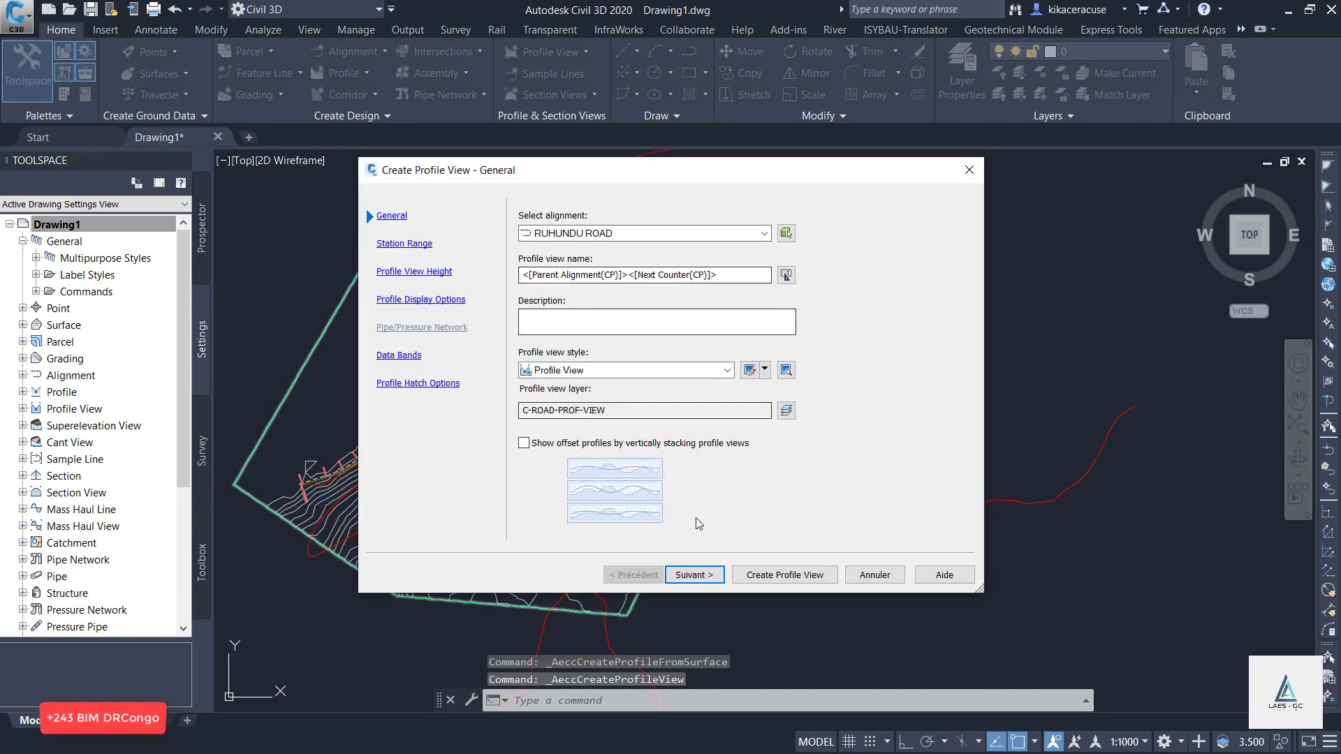
click(691, 574)
click(691, 575)
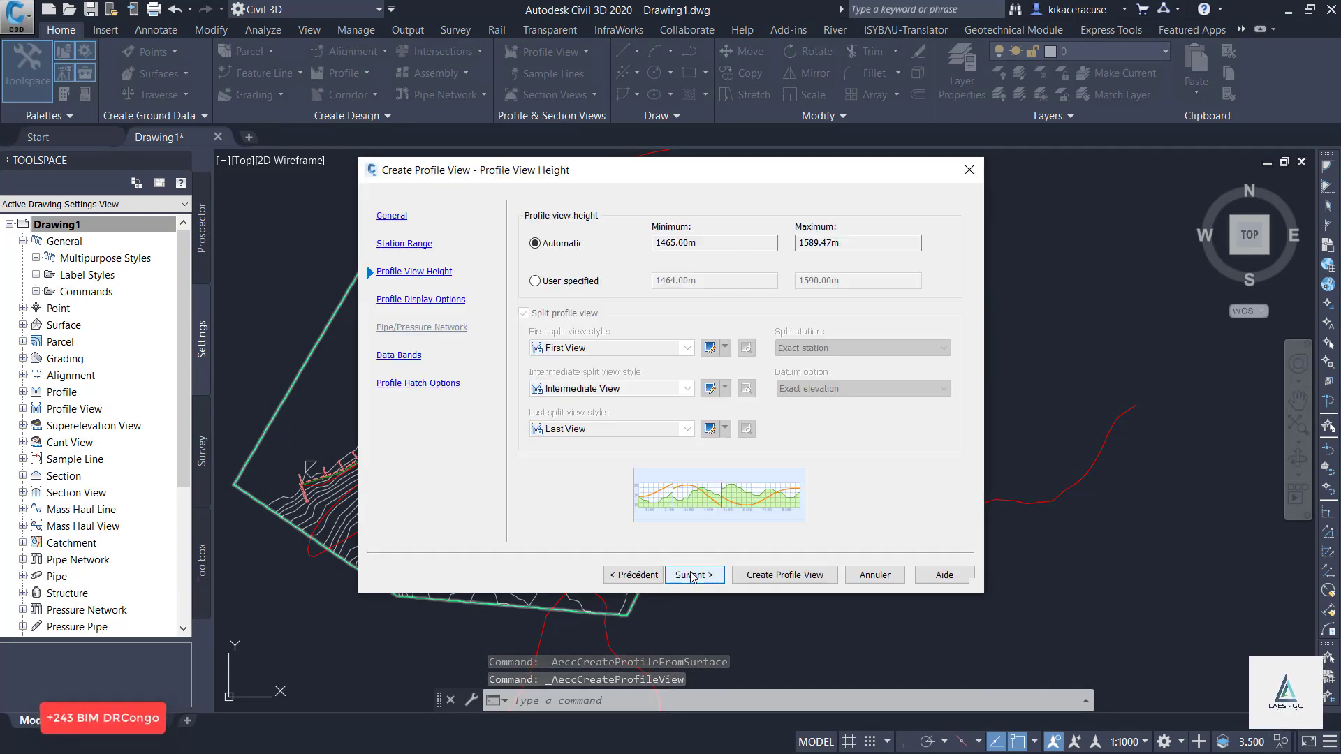
click(692, 575)
click(691, 574)
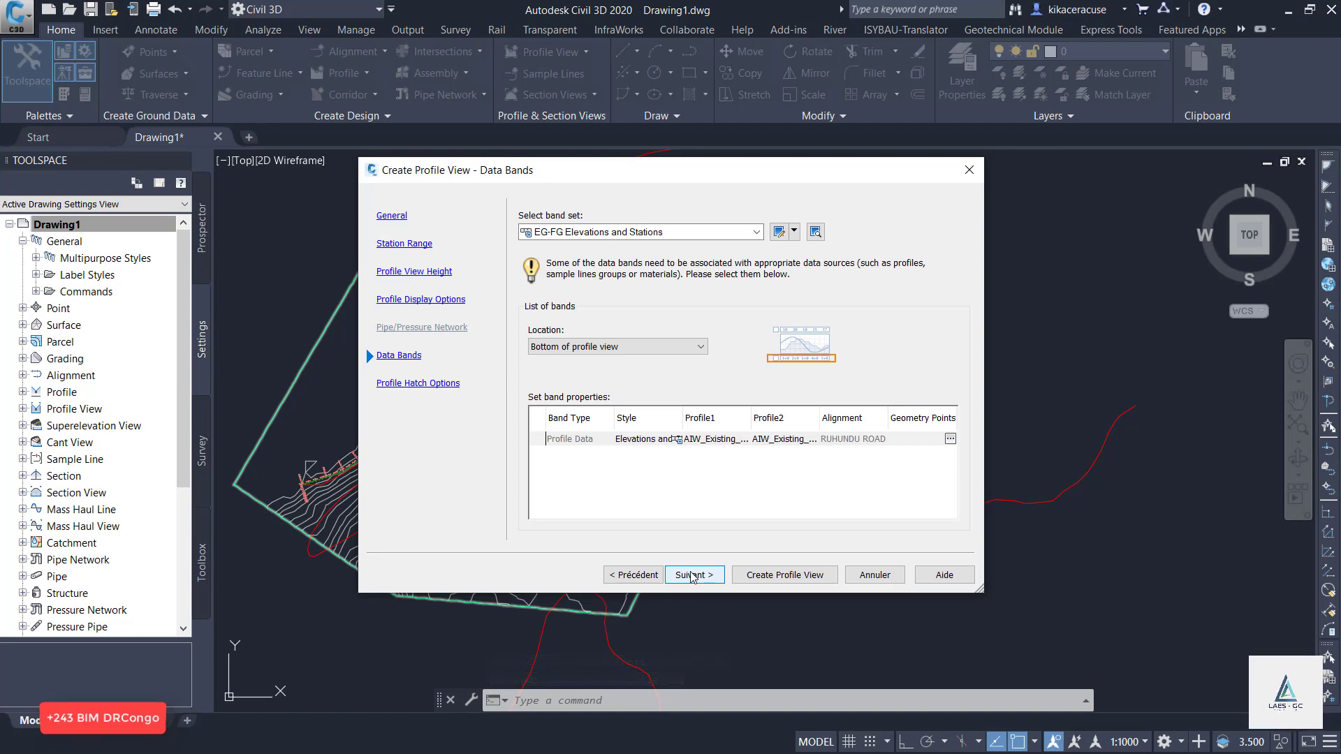
click(692, 574)
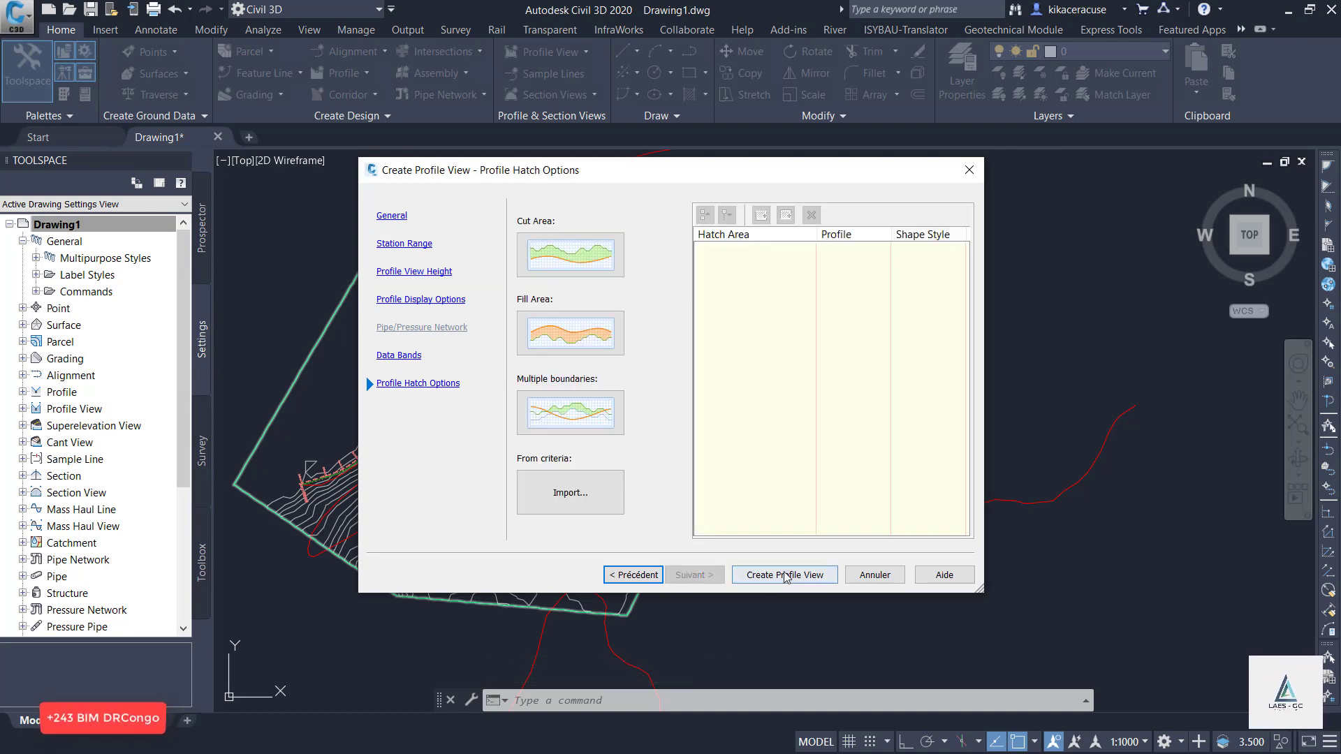
click(784, 575)
scroll(388, 489, down, 5)
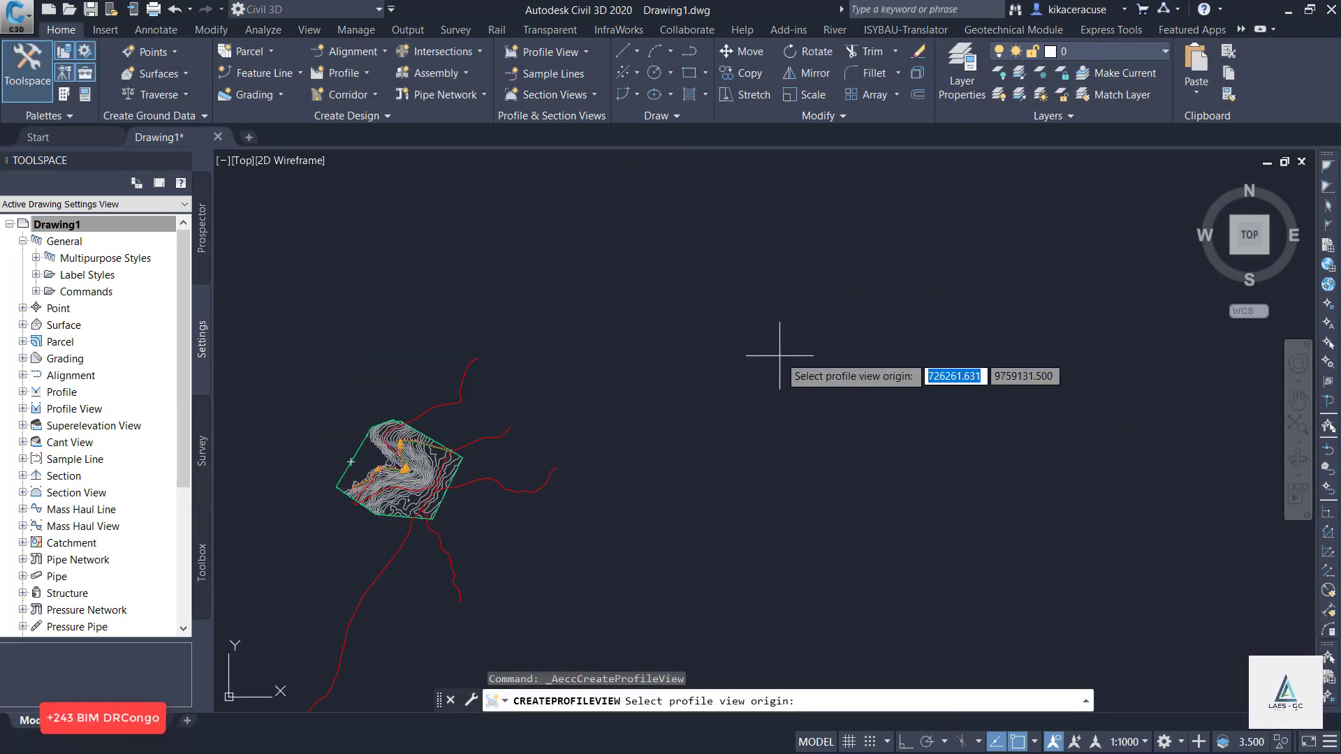
click(748, 359)
scroll(806, 348, up, 4)
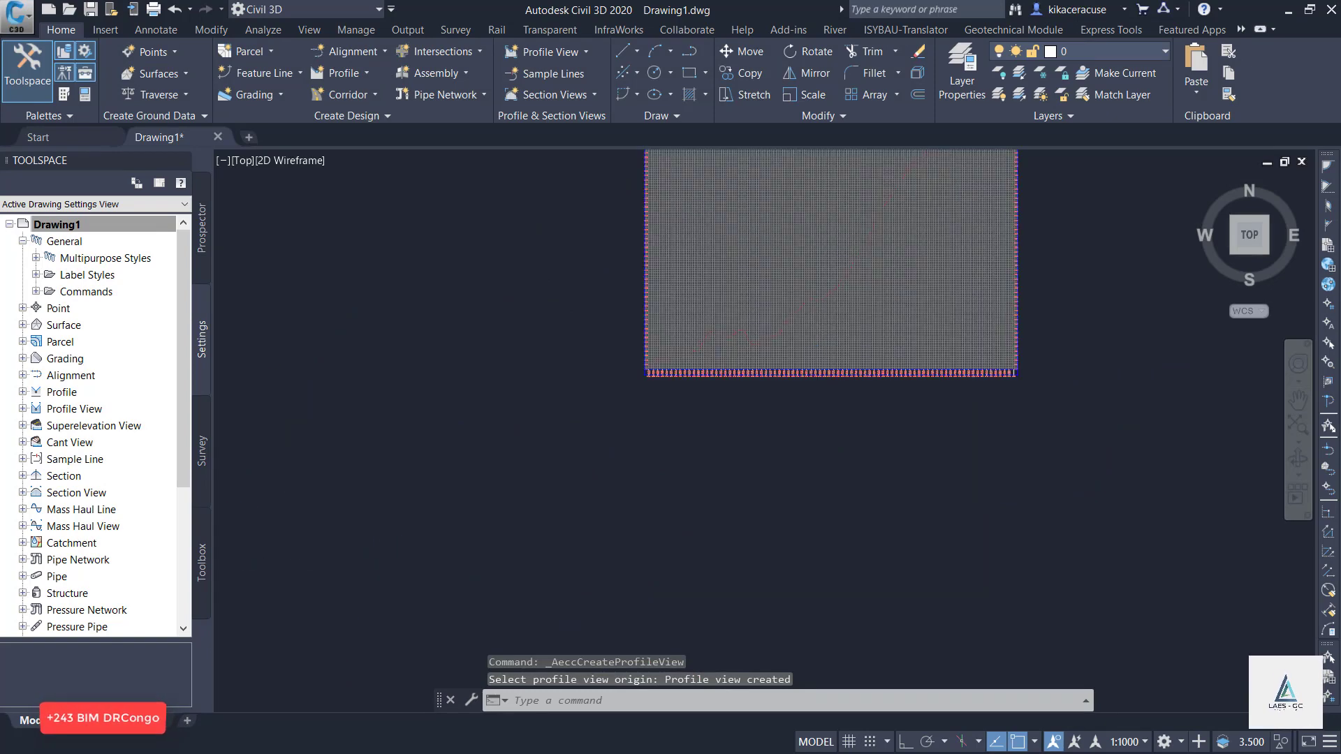
Edit the new profile view's style and set the left vertical axis minor tick interval to 20 m.
scroll(817, 349, up, 2)
click(817, 343)
key(ctrl+1)
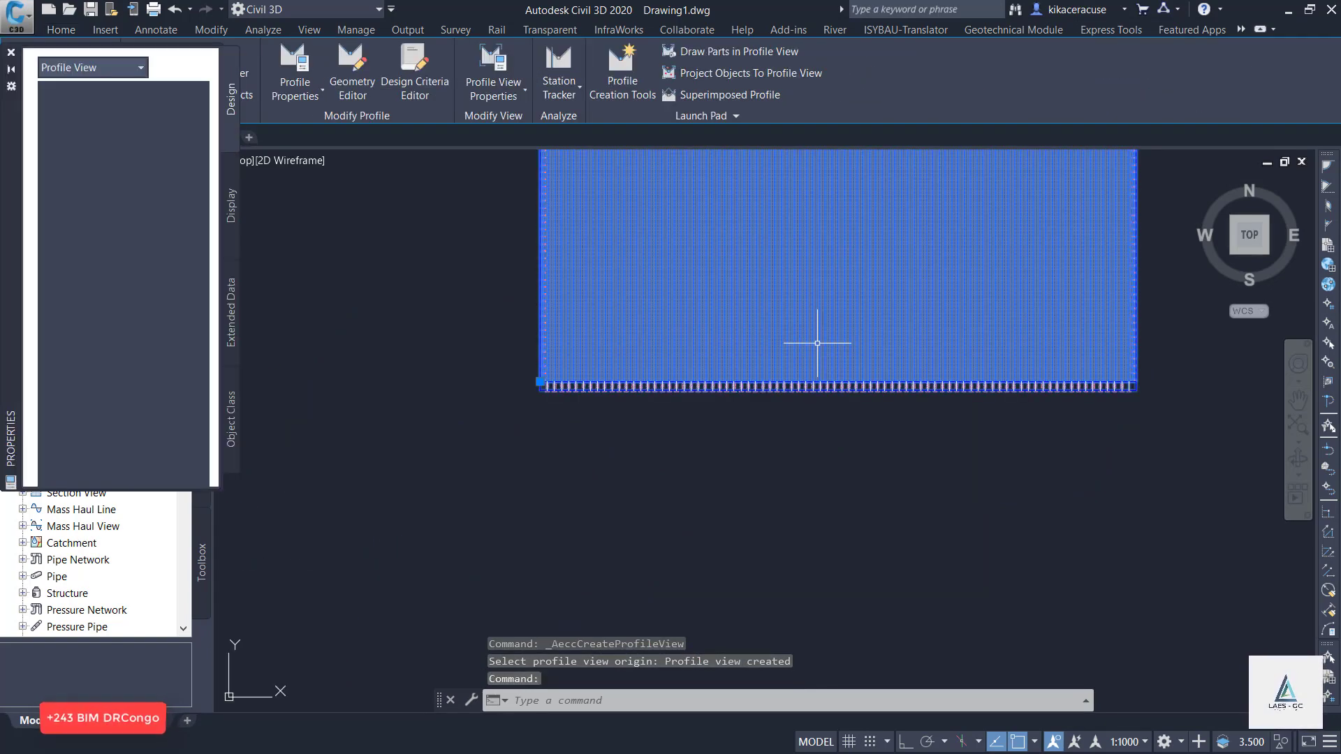
click(11, 53)
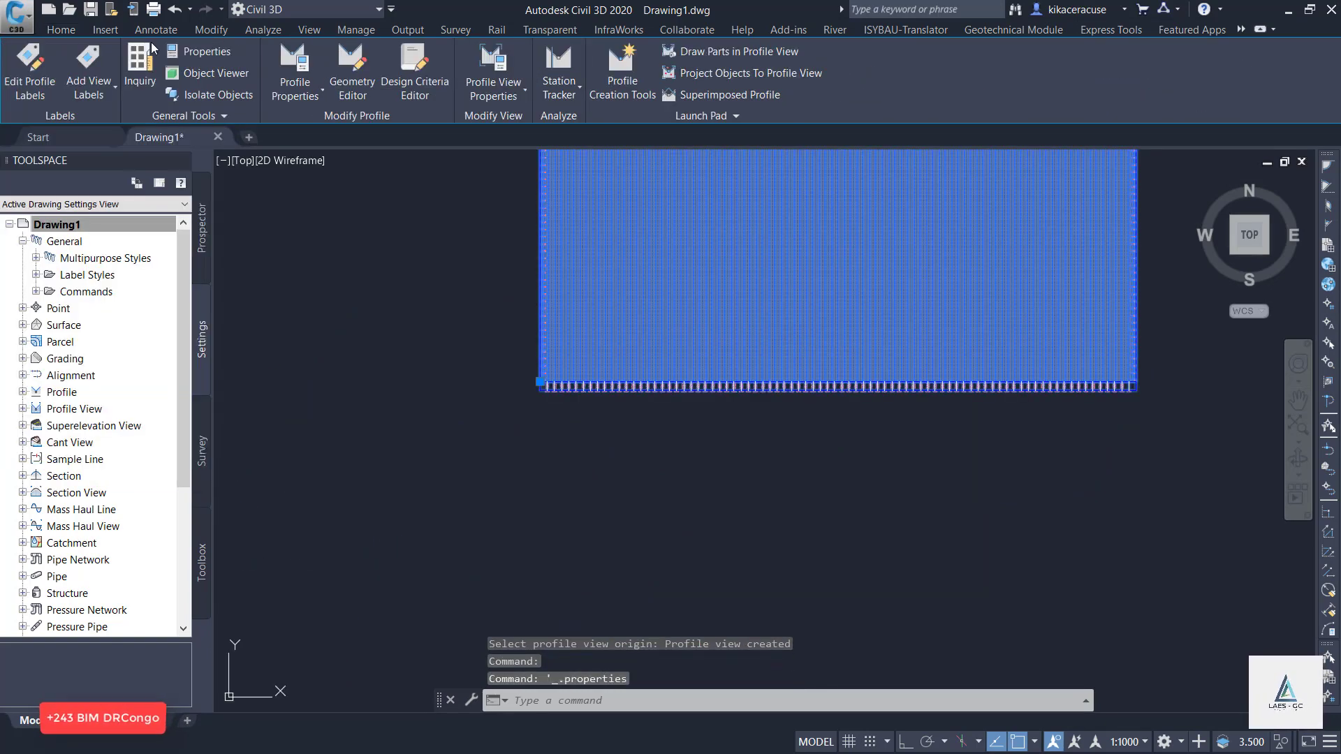
click(511, 98)
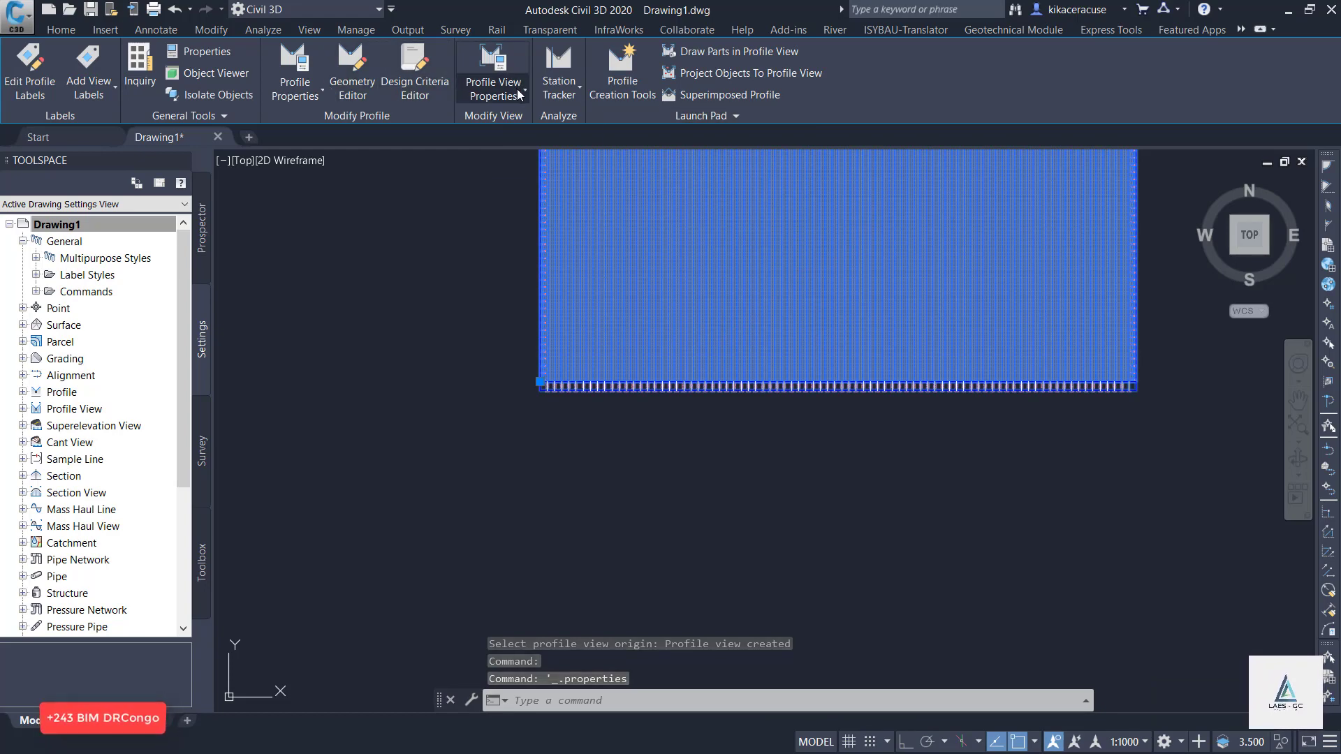
click(519, 91)
click(510, 153)
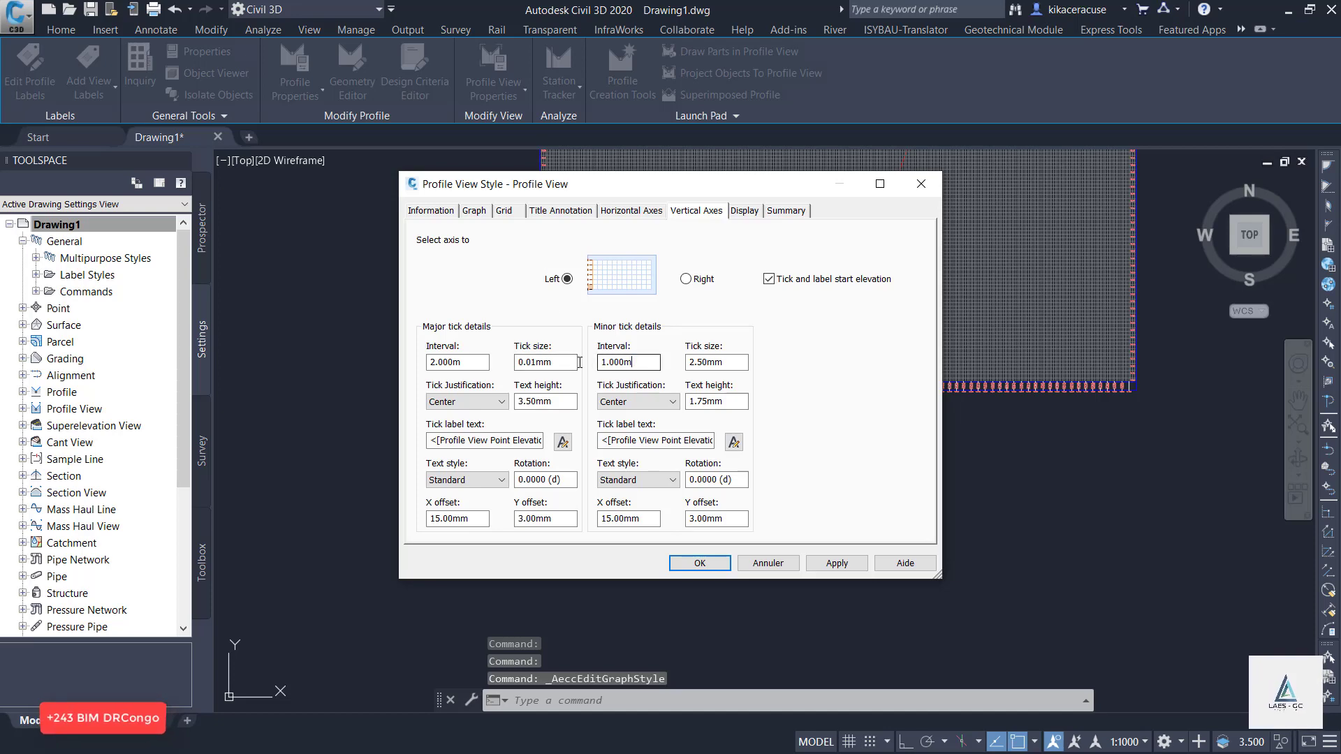
text(20)
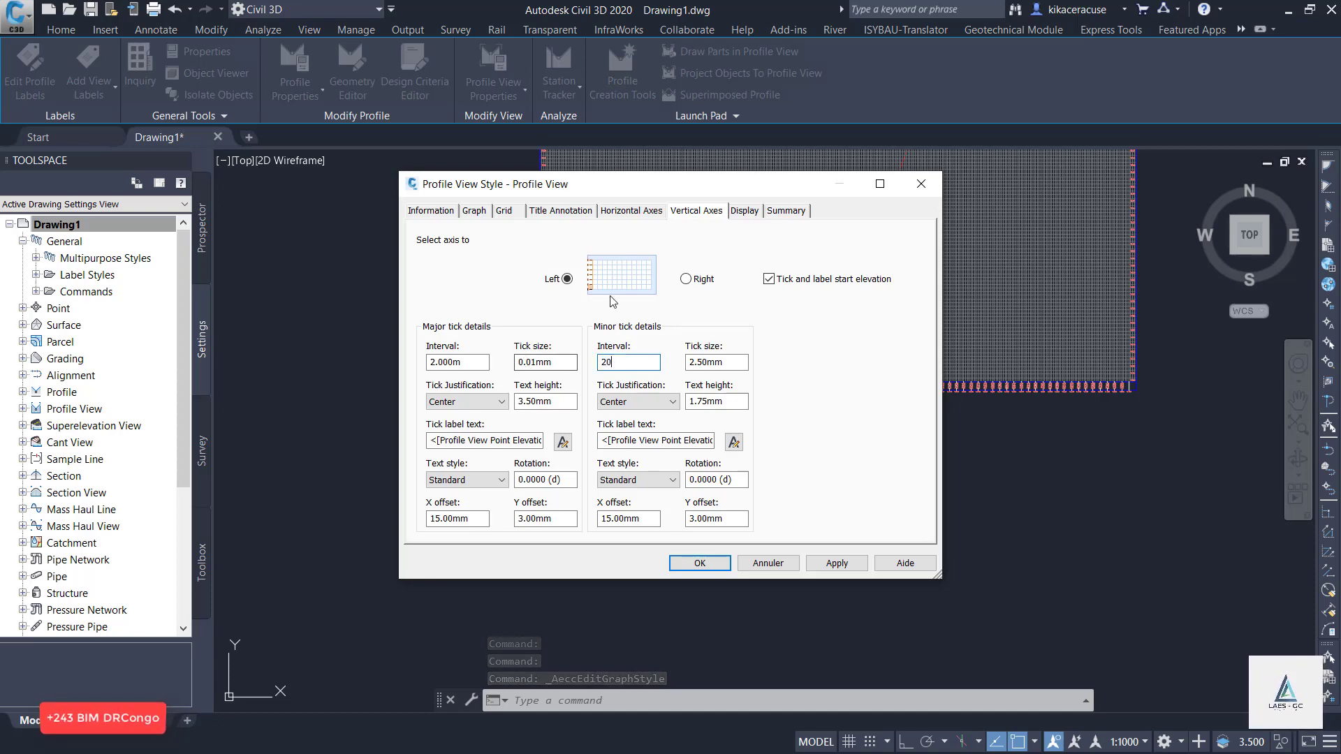
Set the bottom horizontal axis minor tick interval to 20 m and apply the profile view style changes.
click(605, 211)
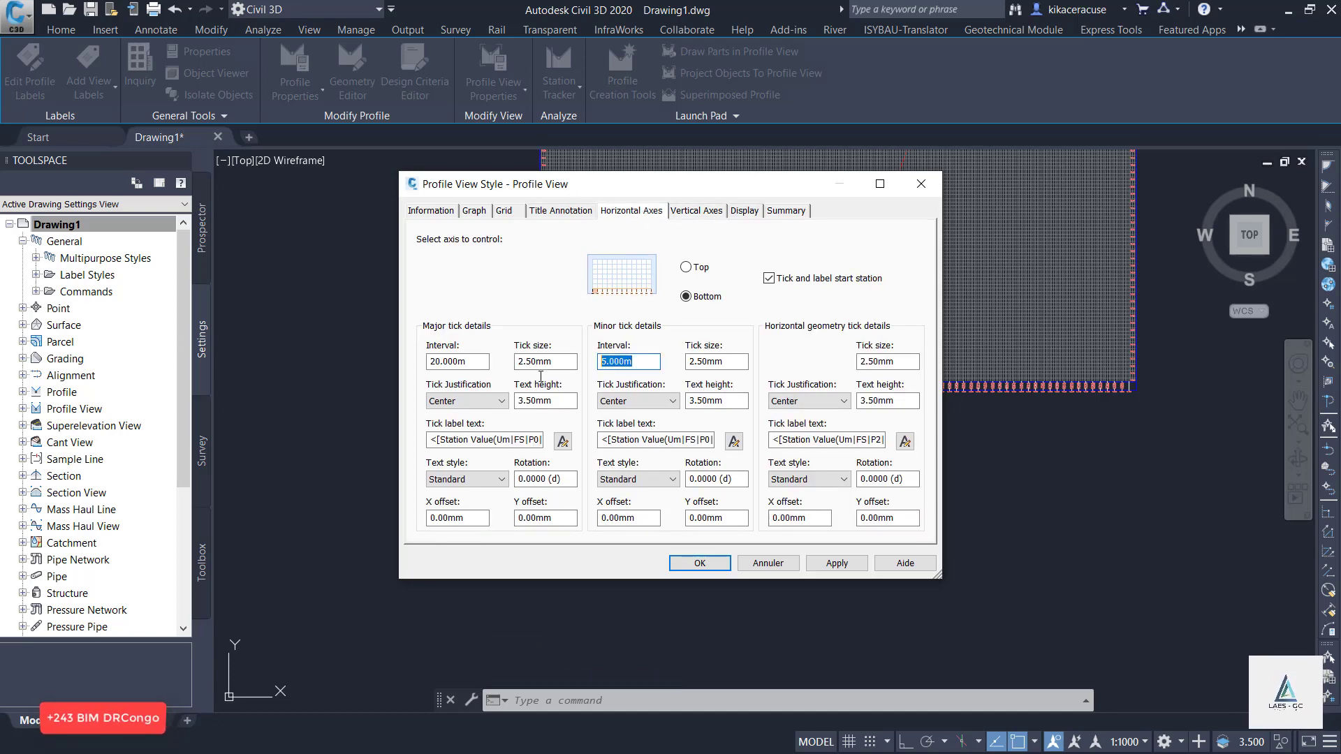
text(20)
click(833, 563)
click(694, 567)
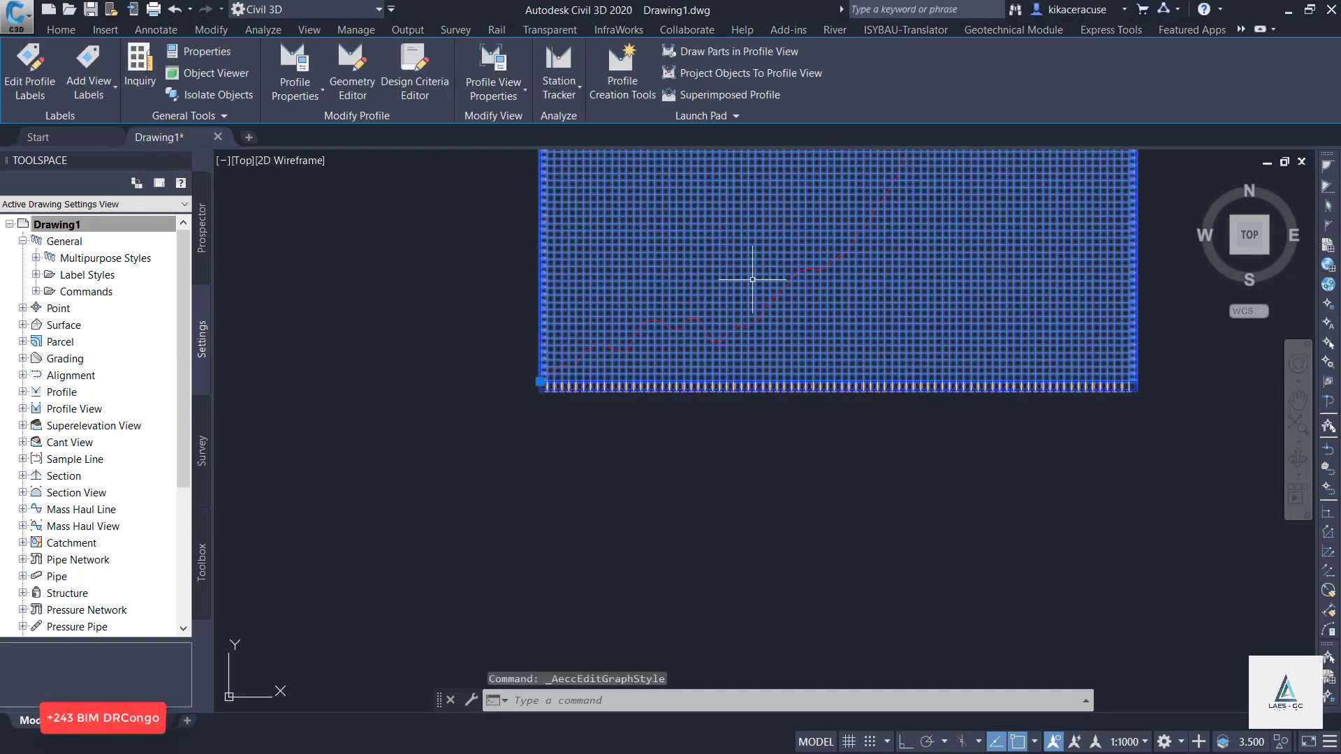
Start a layout profile in the RUHUNDU ROAD profile view with the Profile Creation Tools and name it RUHUNDU ROAD DESIGN.
key(Escape)
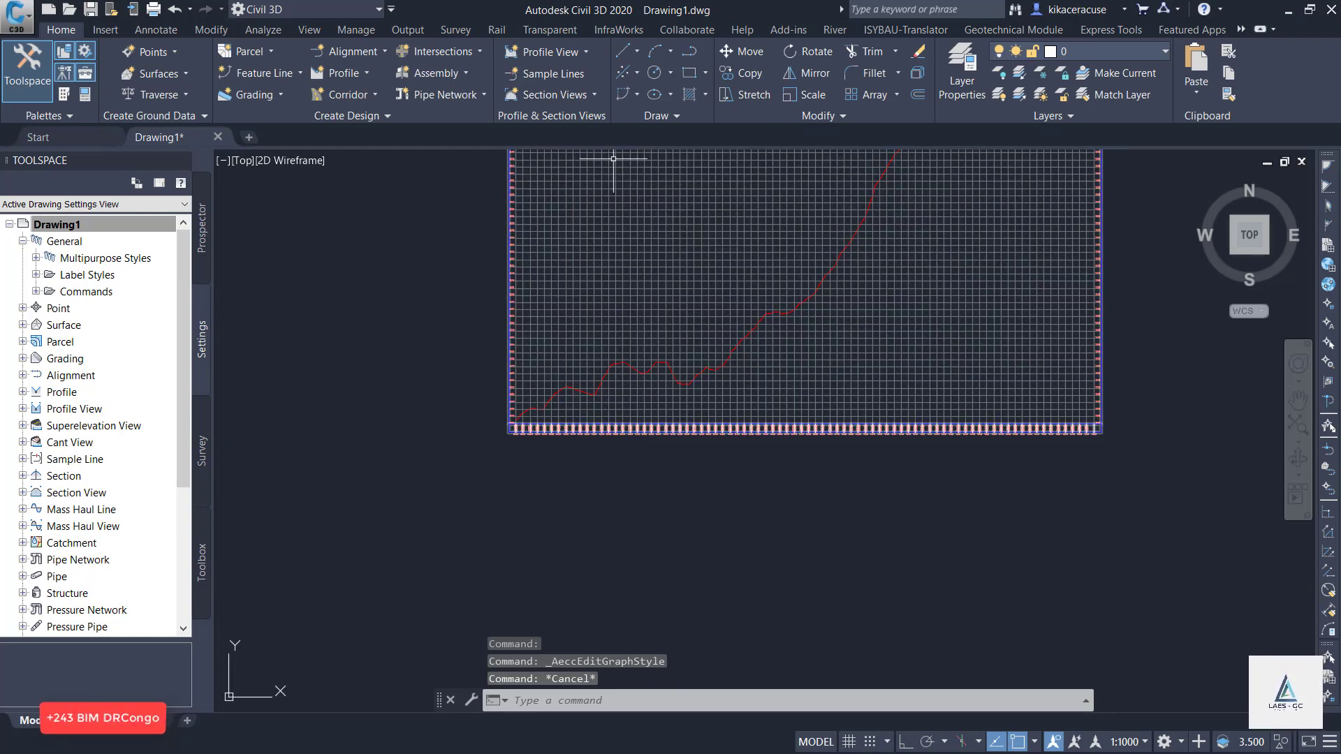
scroll(539, 406, up, 5)
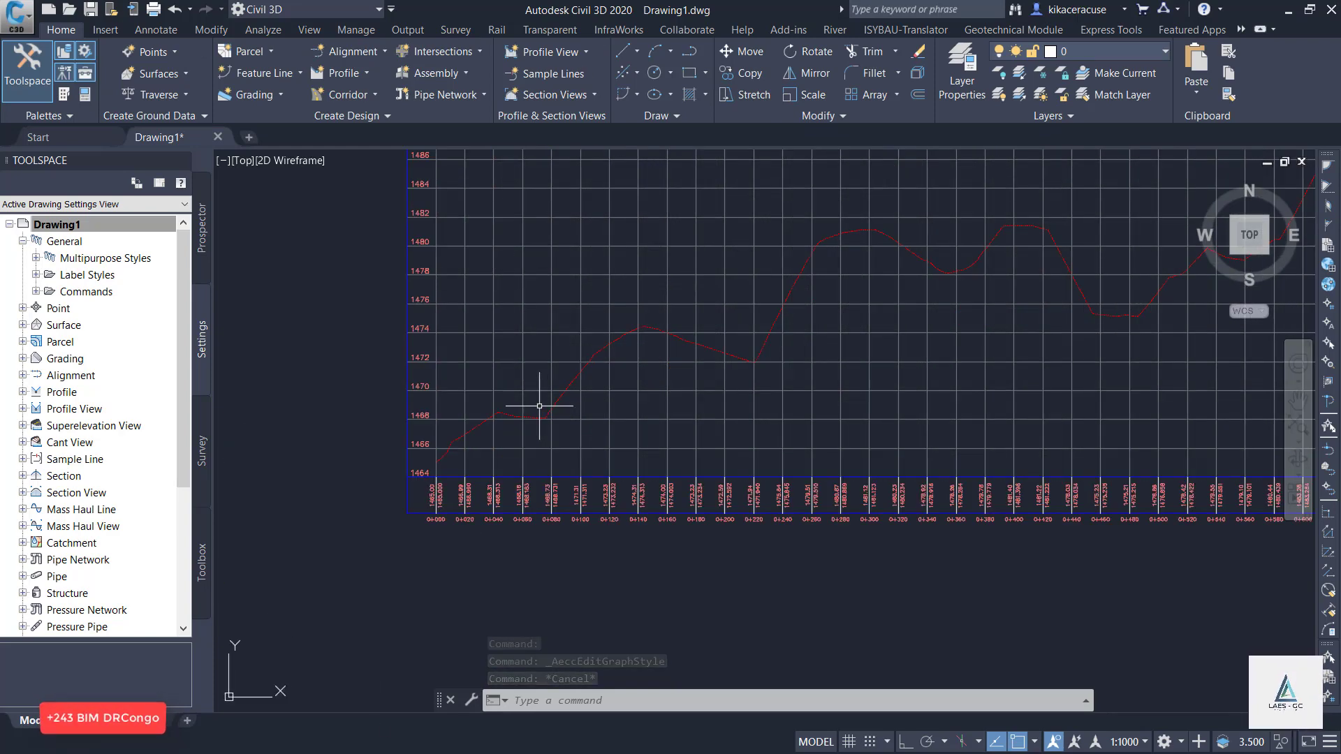
scroll(472, 449, up, 5)
scroll(513, 469, down, 5)
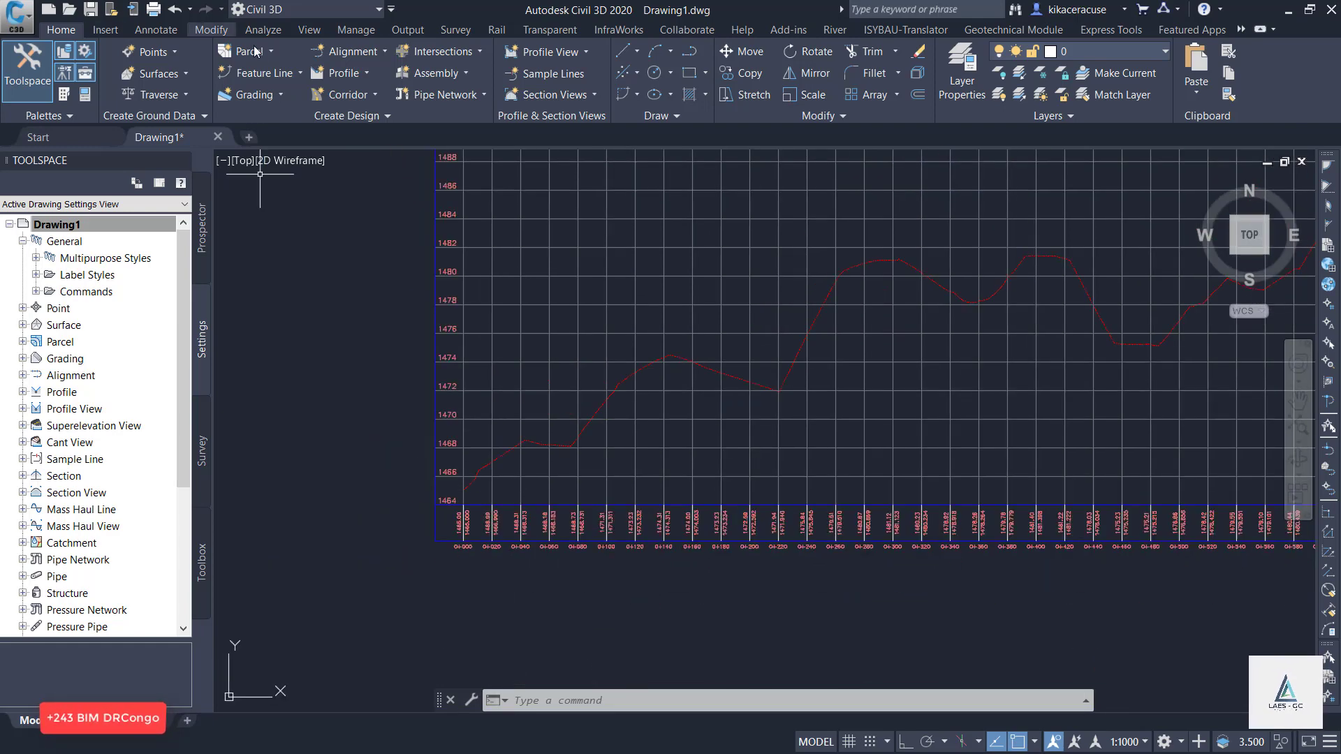
click(341, 72)
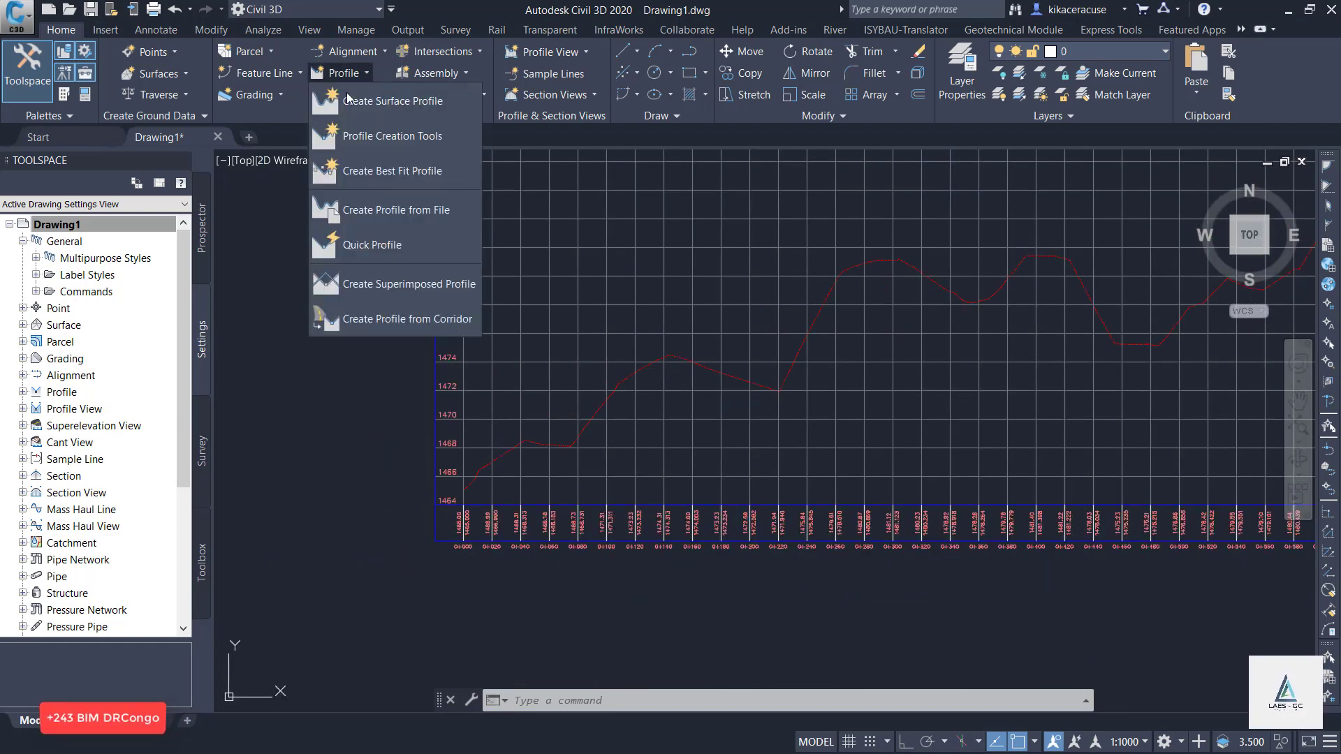
click(381, 137)
click(442, 263)
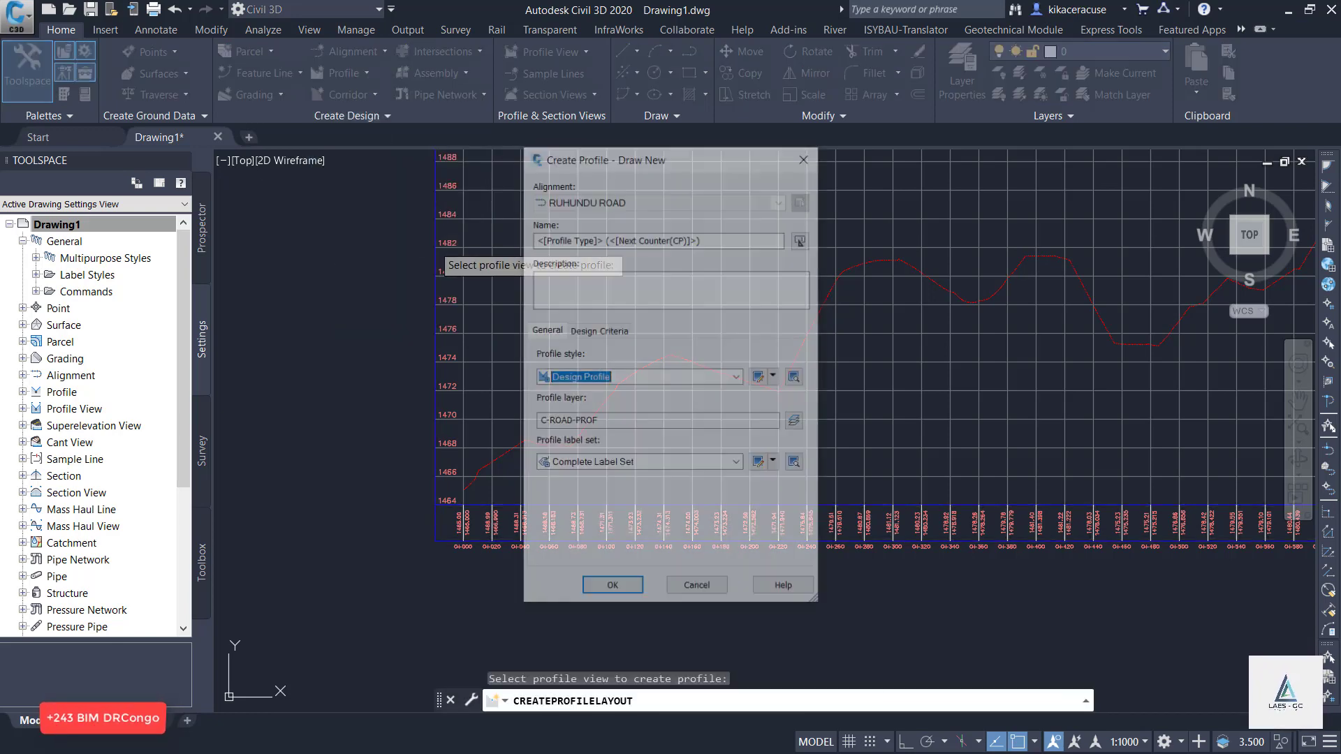
click(707, 236)
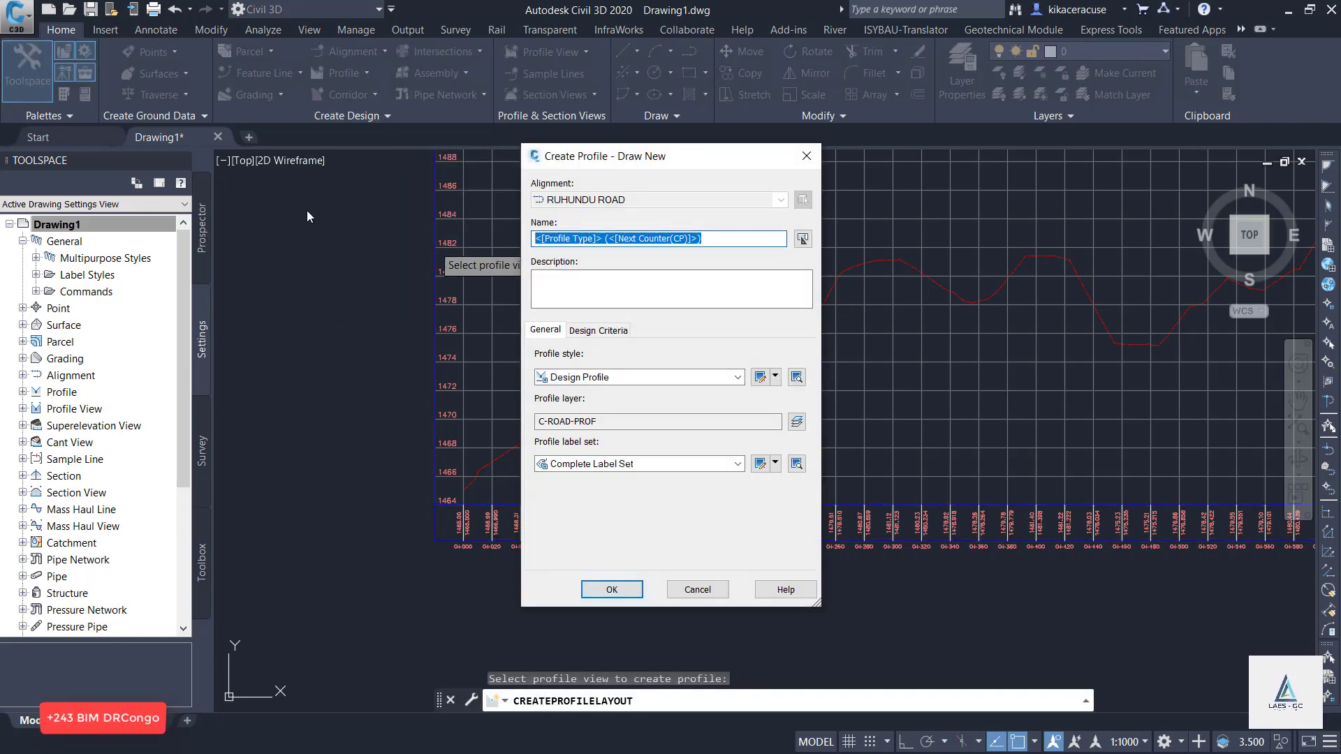
text(RUHUNDU ROAD DESIGN)
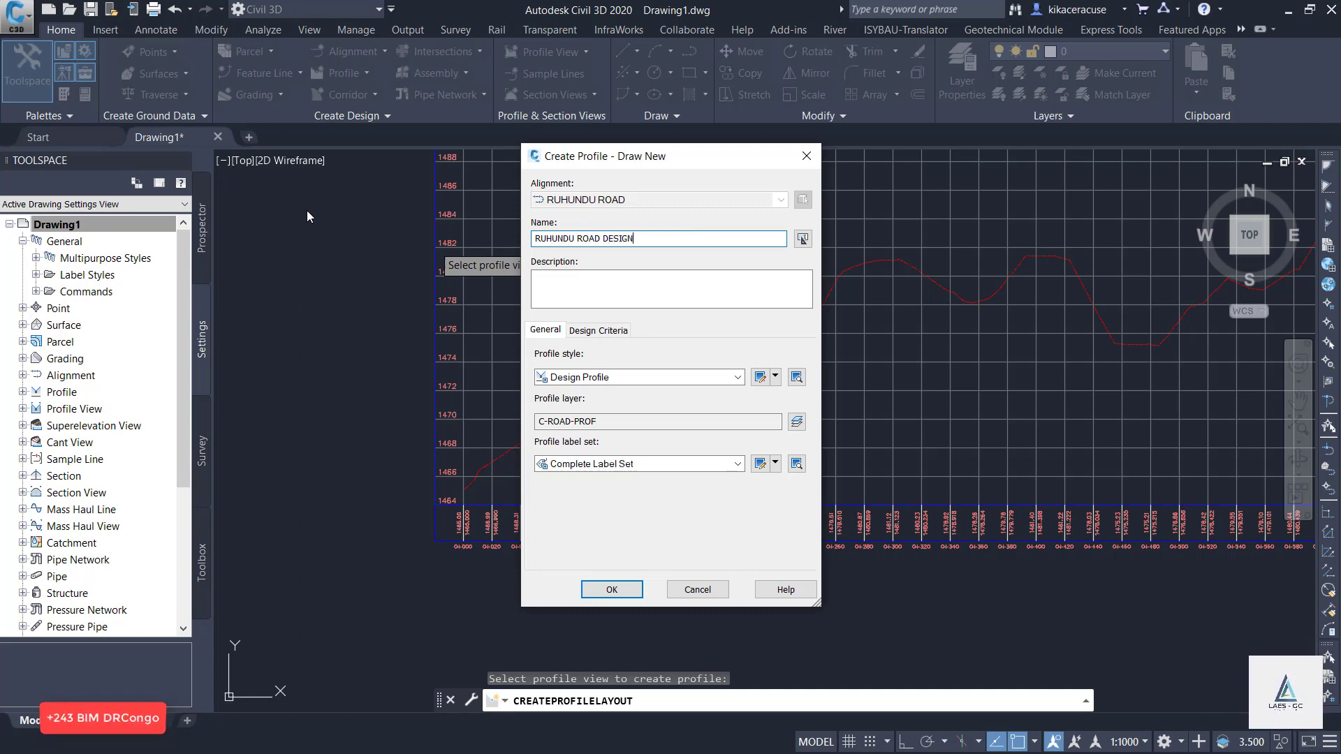
Enable criteria-based design for the new profile and select the _Autodesk Civil 3D Metric (2018) Roadway Design Standards file.
click(623, 335)
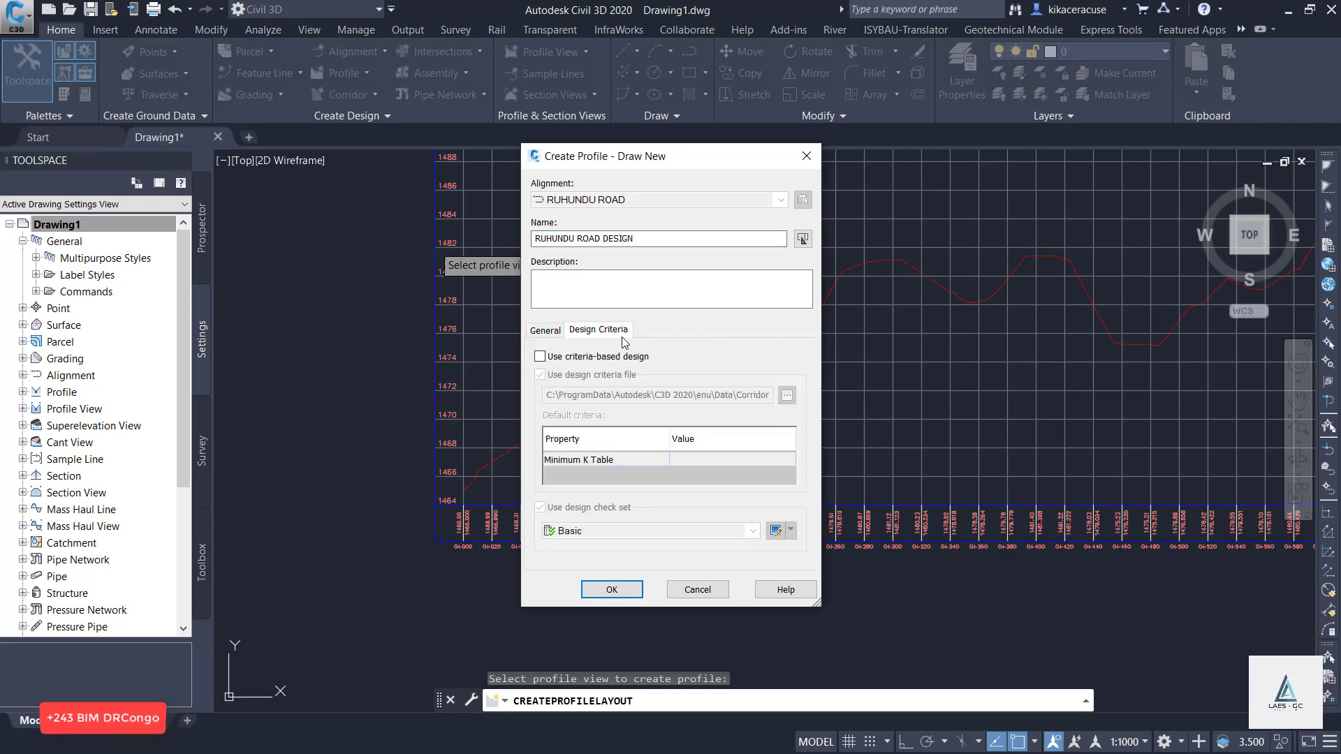
click(539, 356)
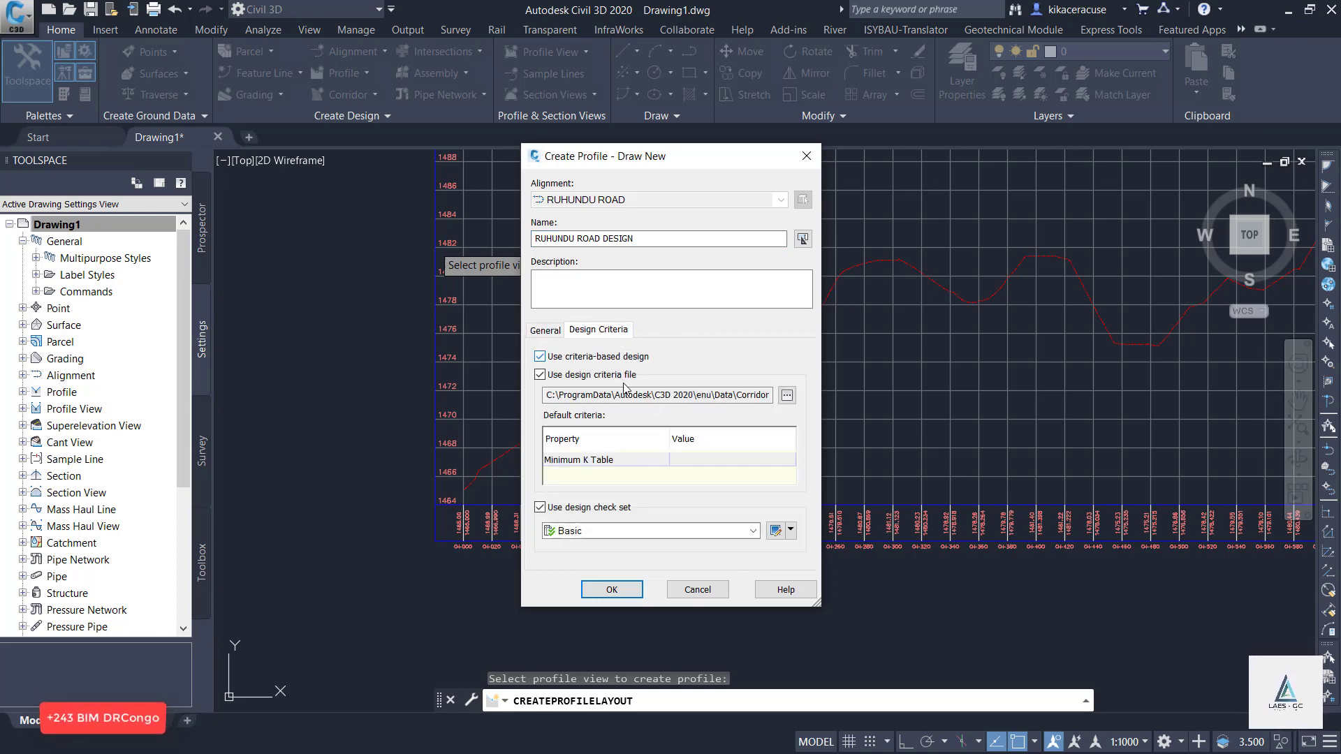
click(786, 395)
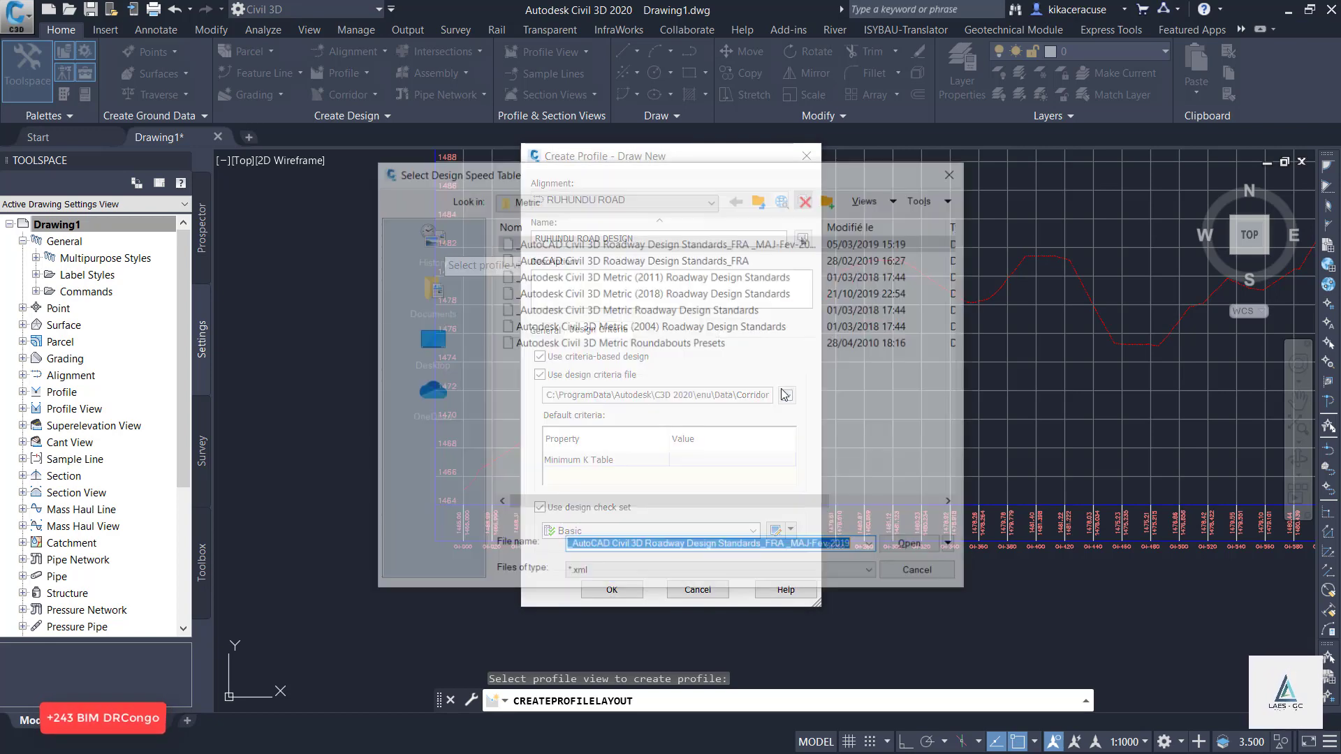
click(723, 292)
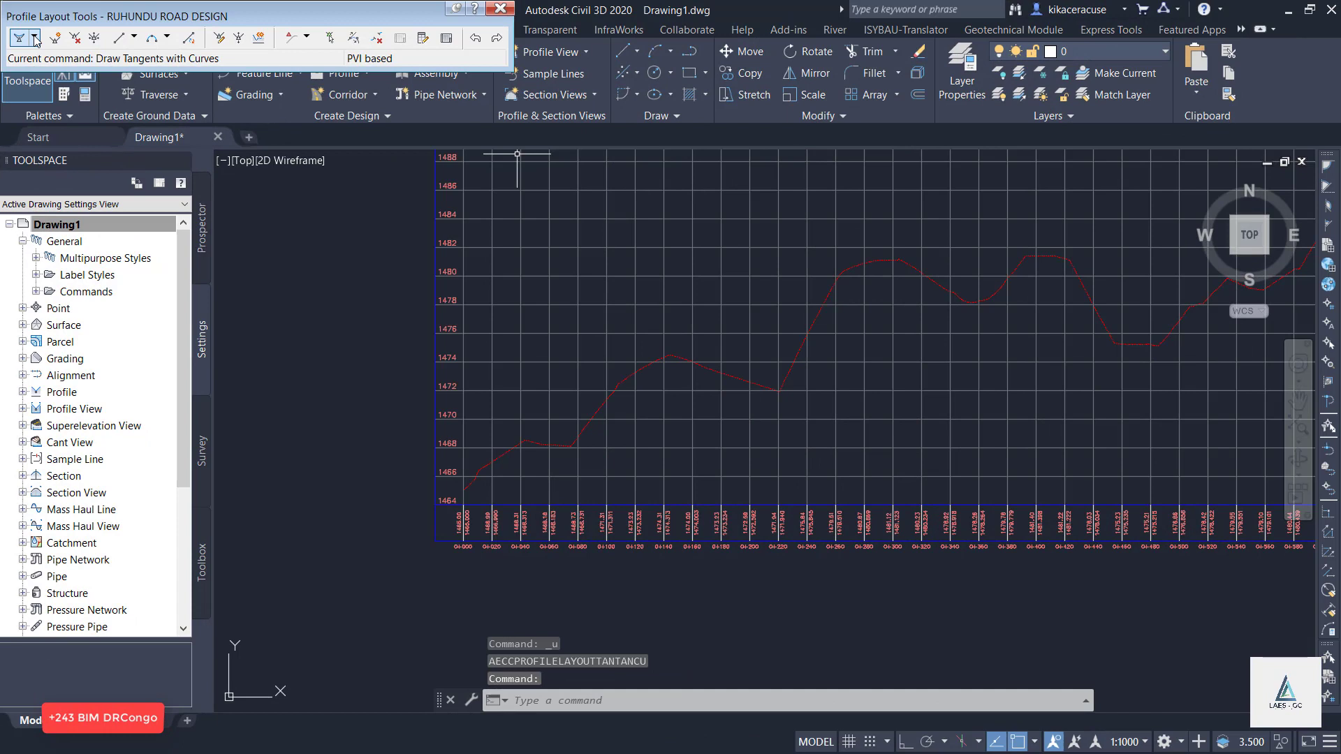
Draw tangents with curves from the existing ground's start at 0+000 through points near 0+120, 0+245 and 0+340 to about 0+530.
click(35, 39)
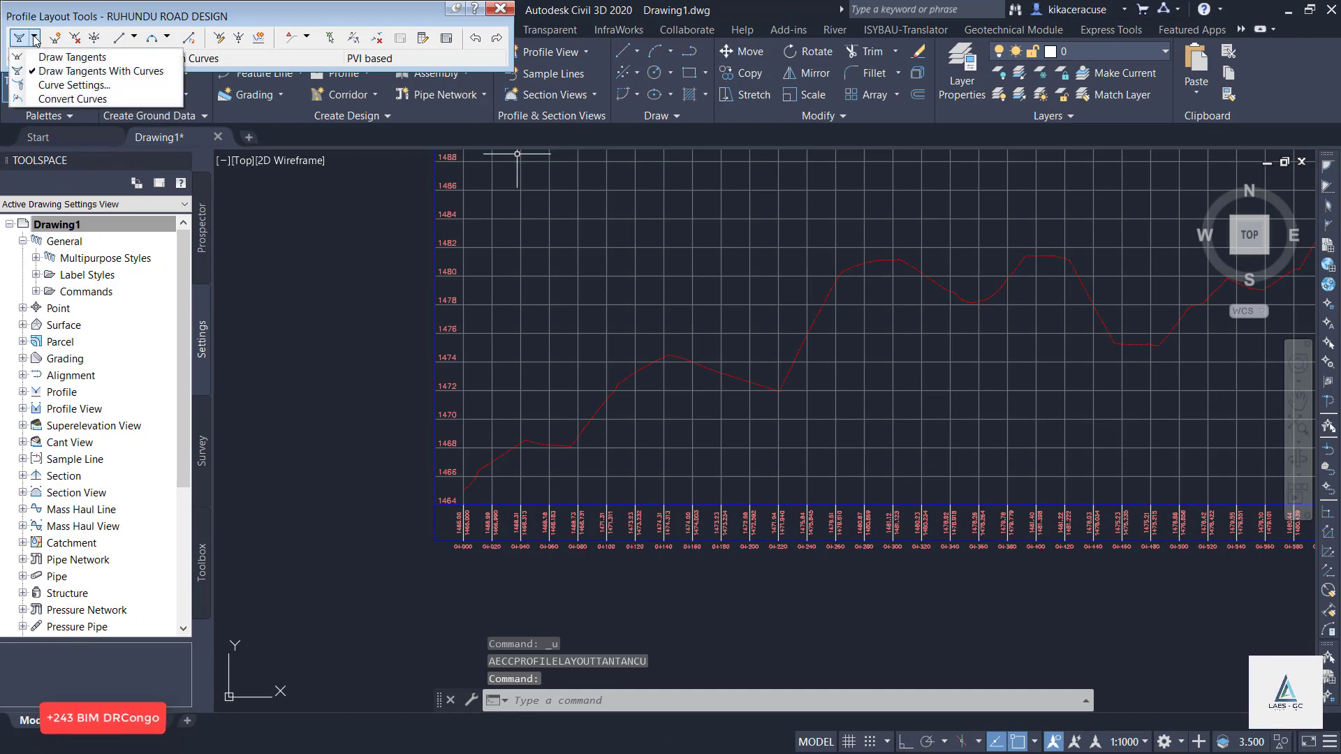
click(98, 71)
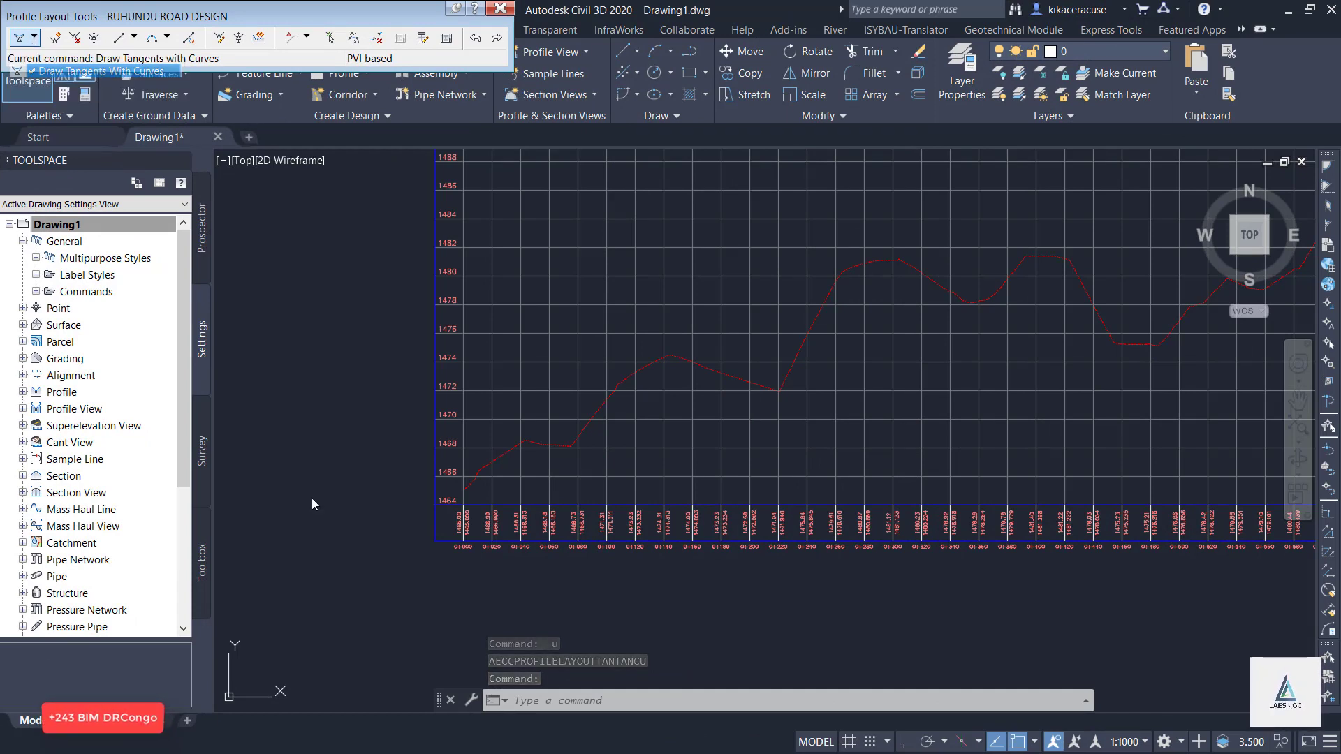
click(462, 490)
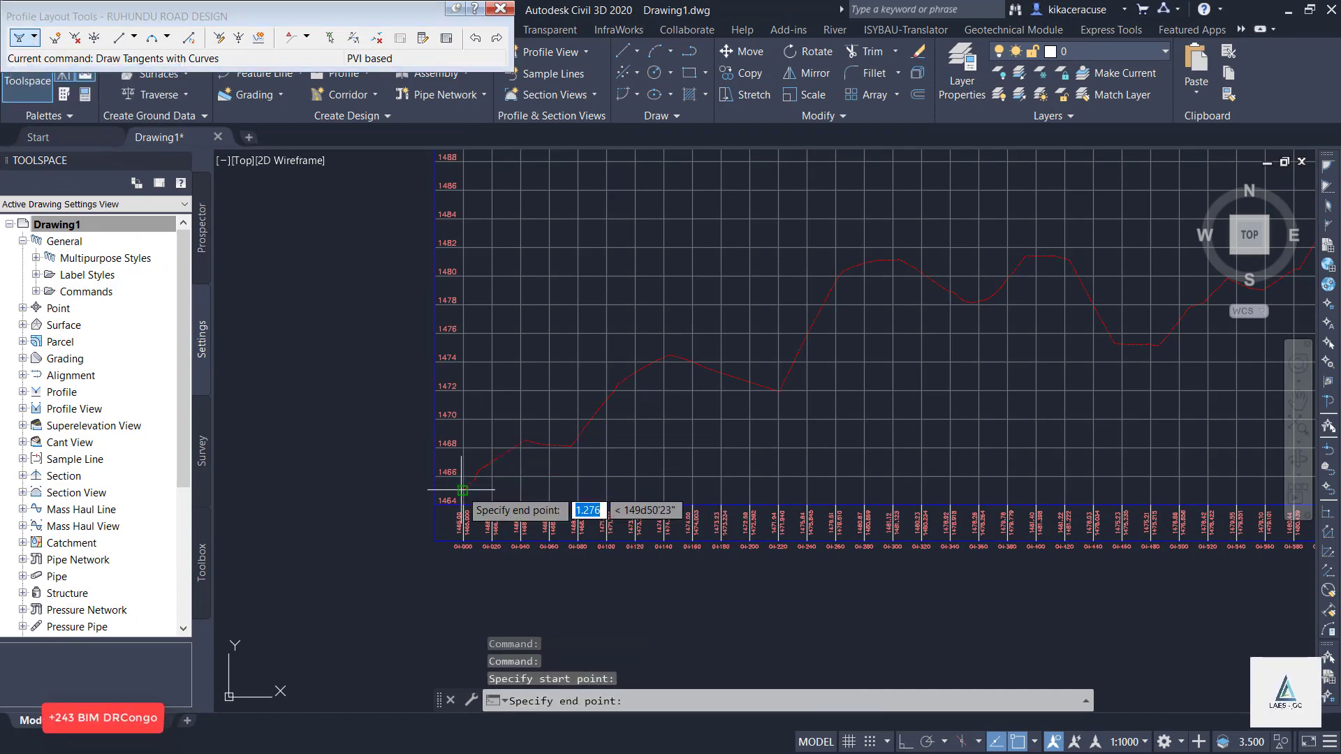
click(814, 322)
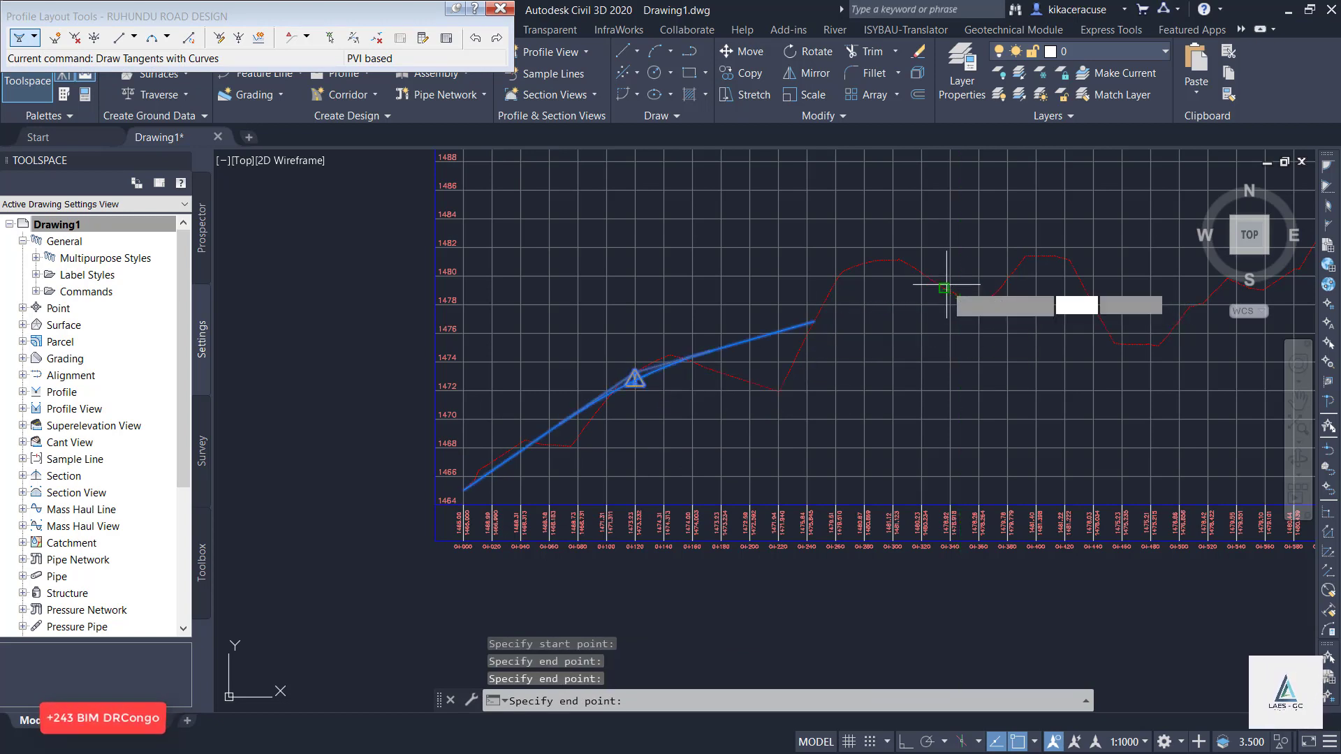
click(946, 287)
scroll(567, 400, down, 2)
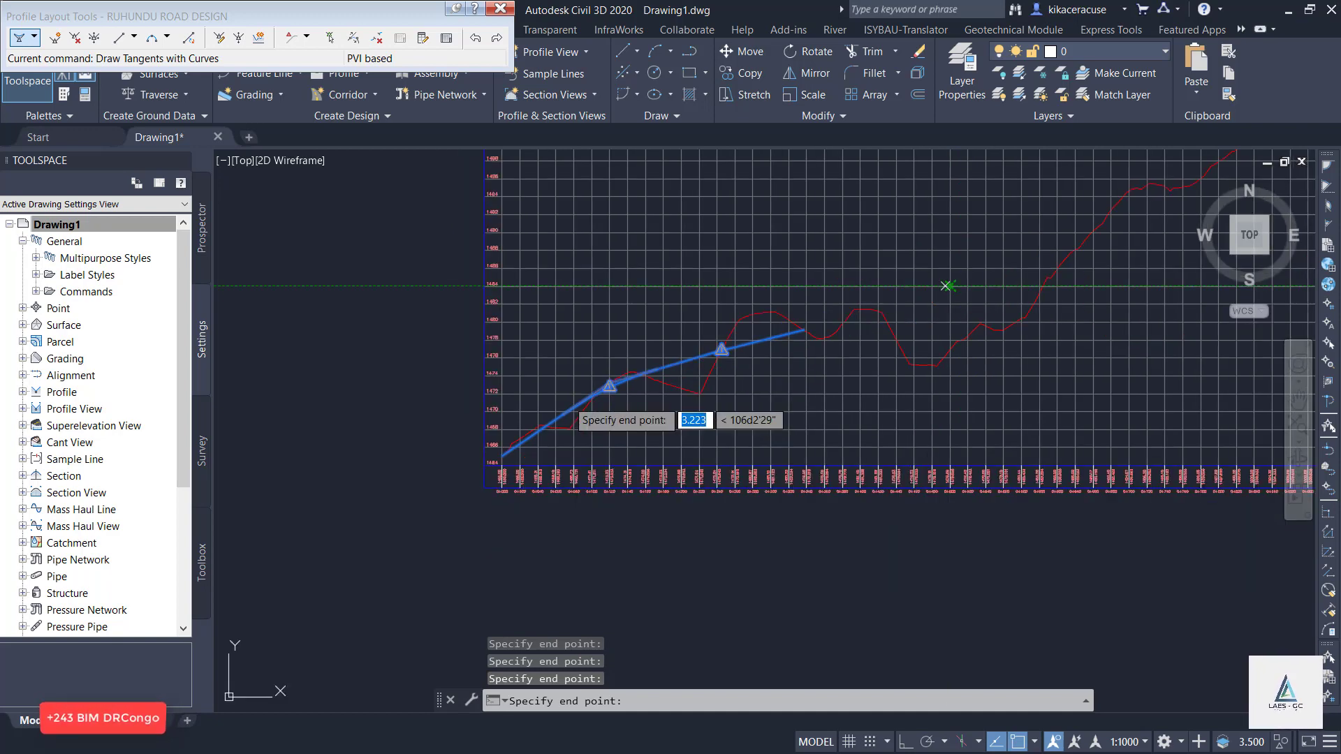
scroll(933, 407, up, 2)
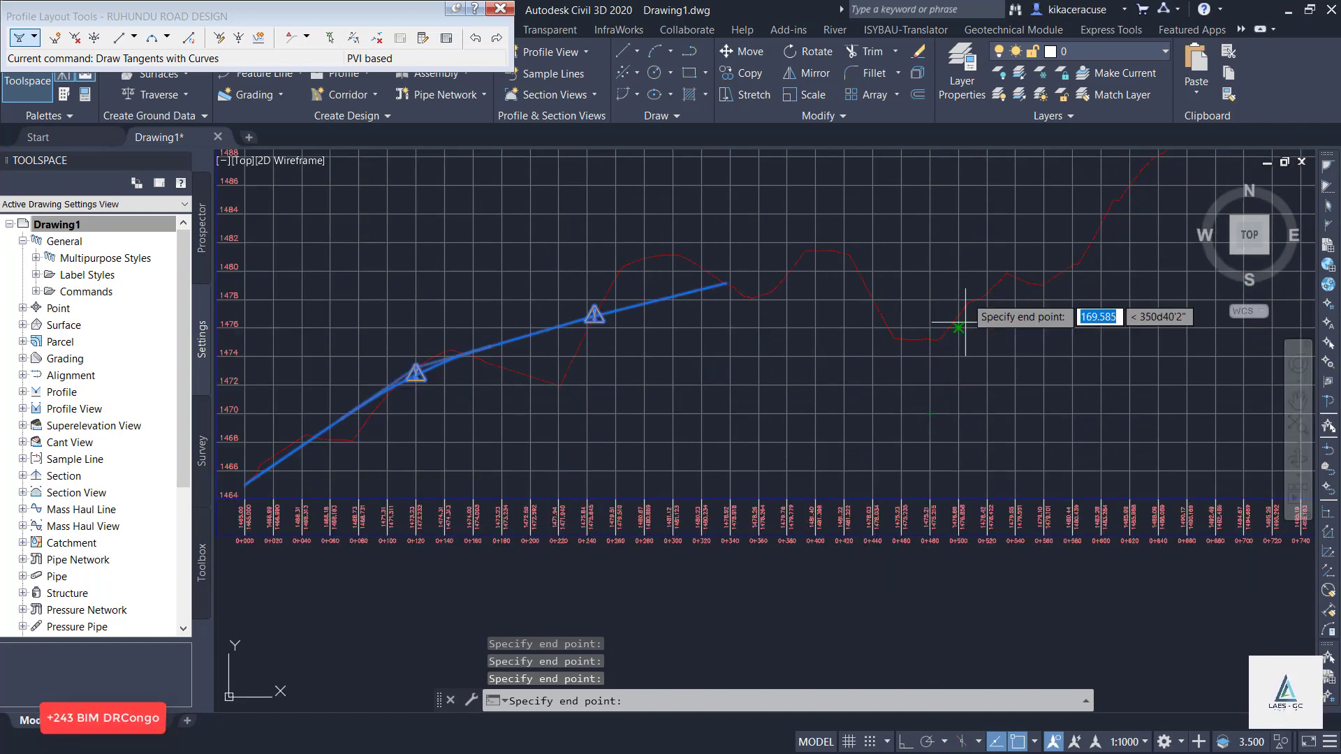
click(999, 277)
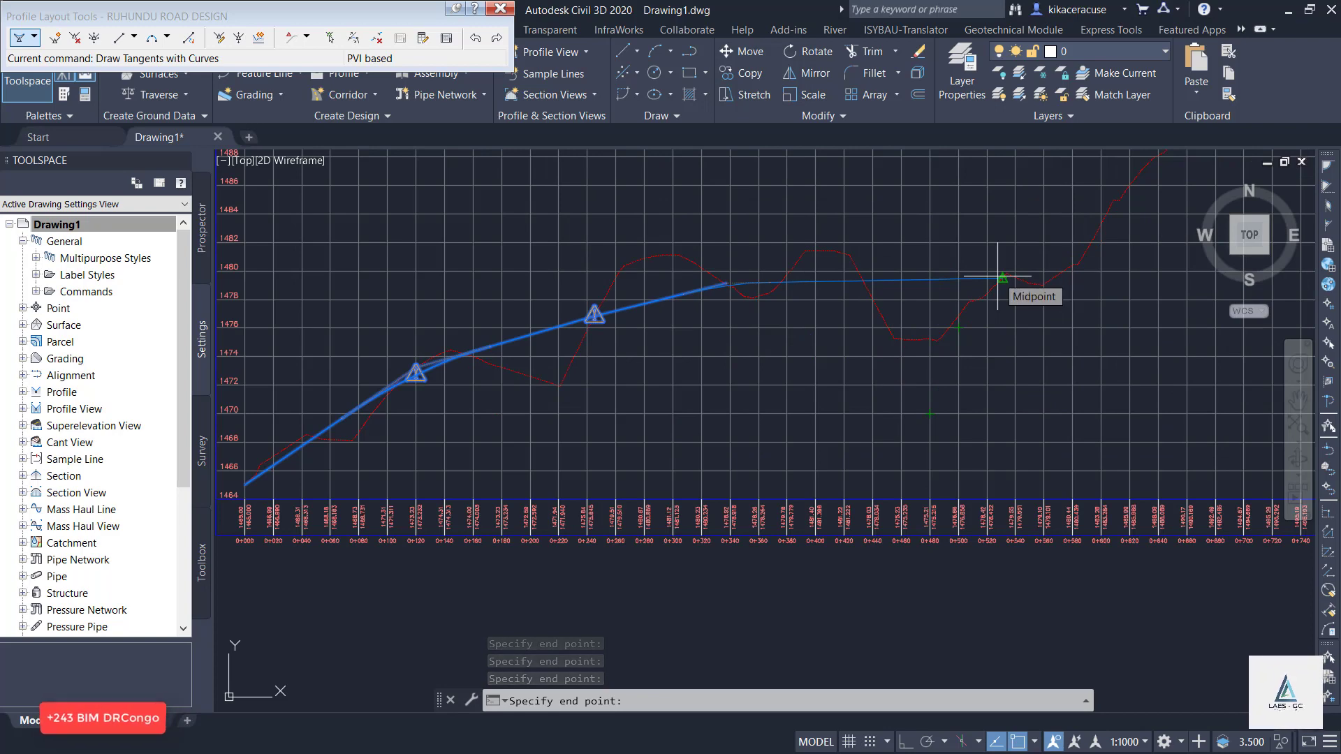
Extend the design profile up the climbing ground with tangents to about 0+815 and about 1+150, following the existing-ground line.
scroll(754, 363, down, 3)
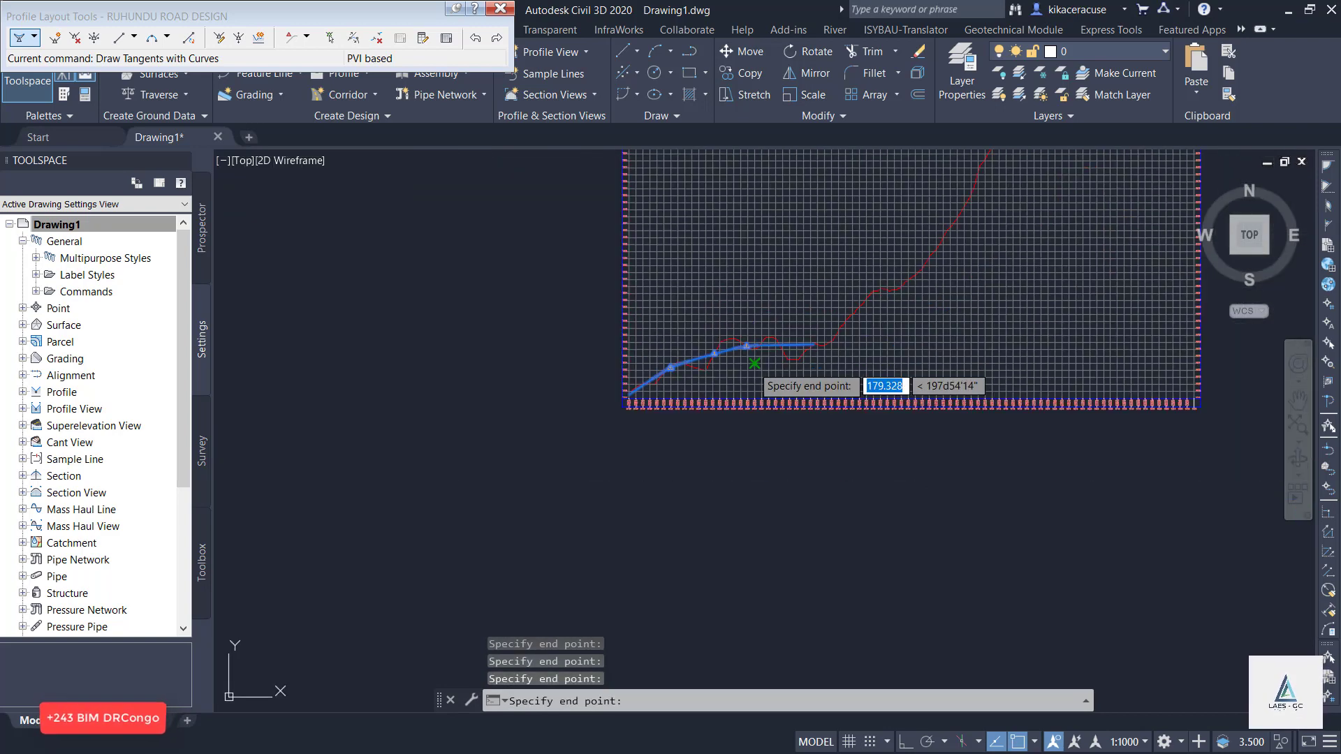
scroll(916, 295, up, 4)
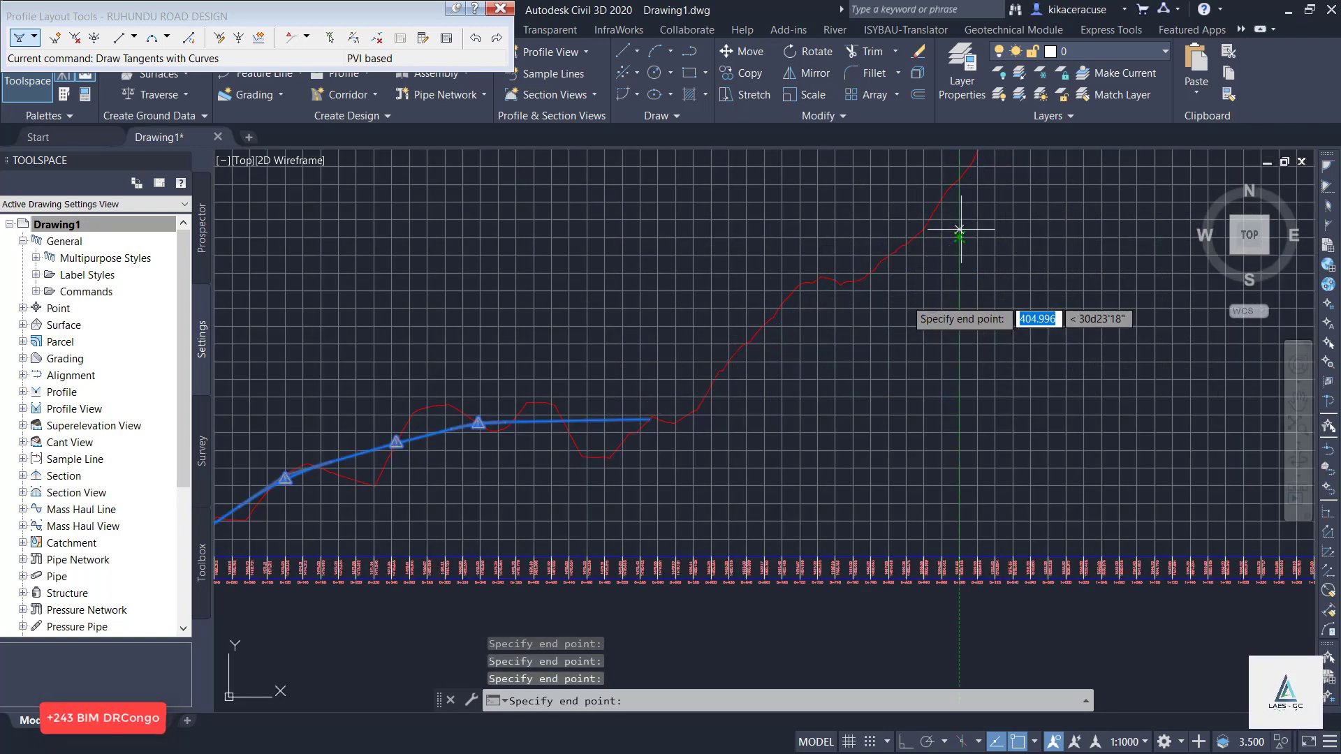
click(906, 238)
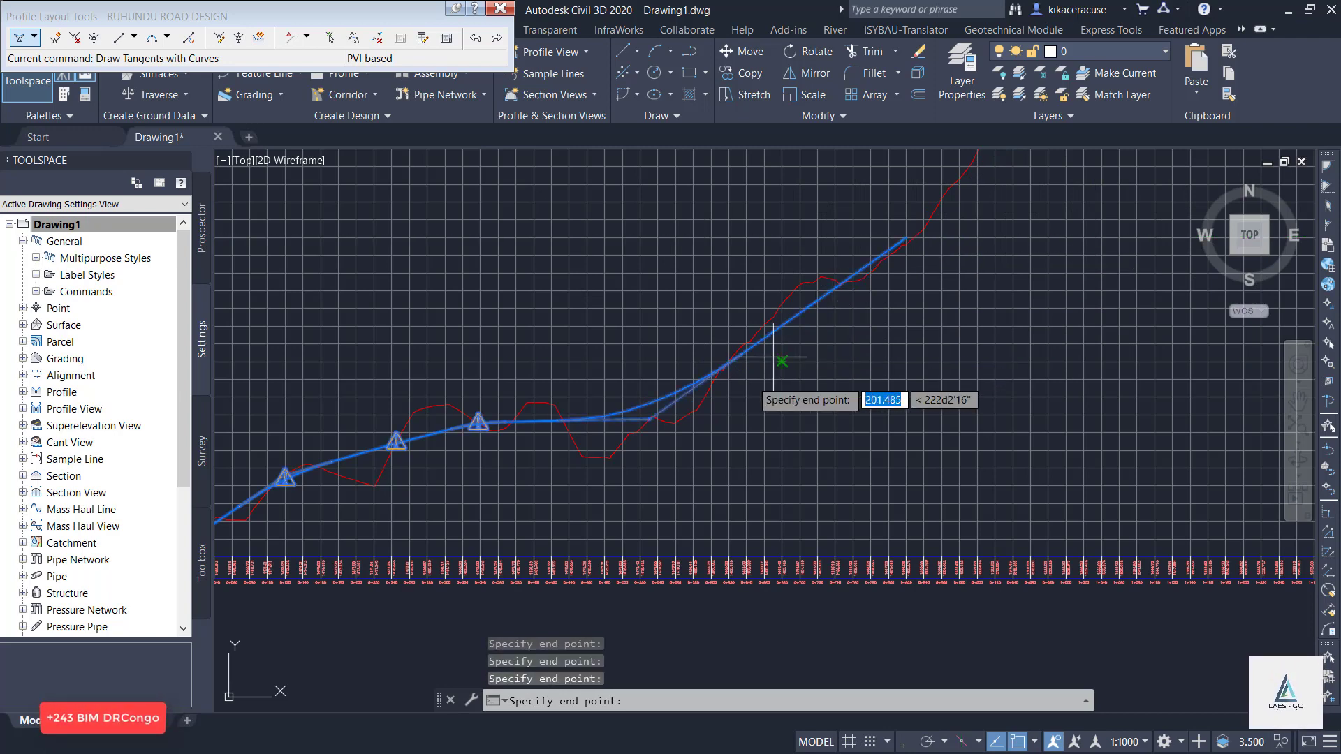
scroll(749, 381, down, 4)
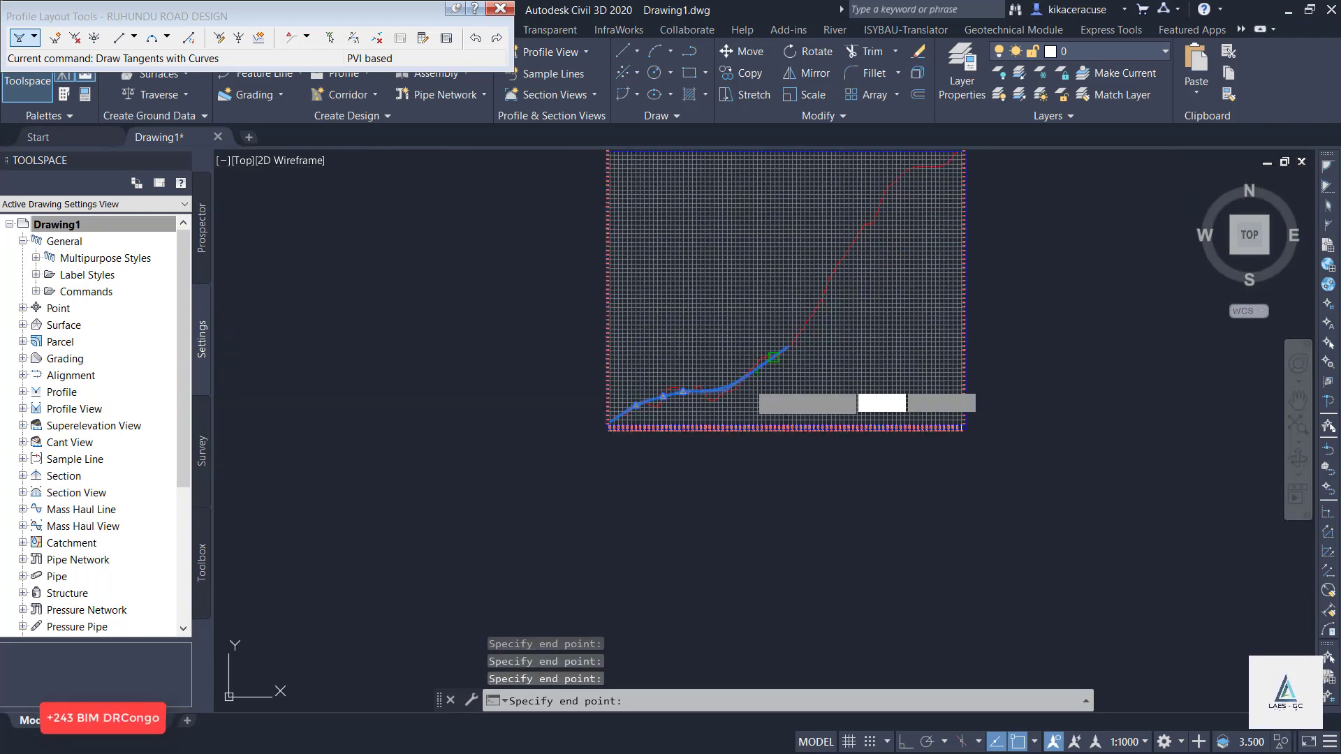
scroll(859, 250, up, 2)
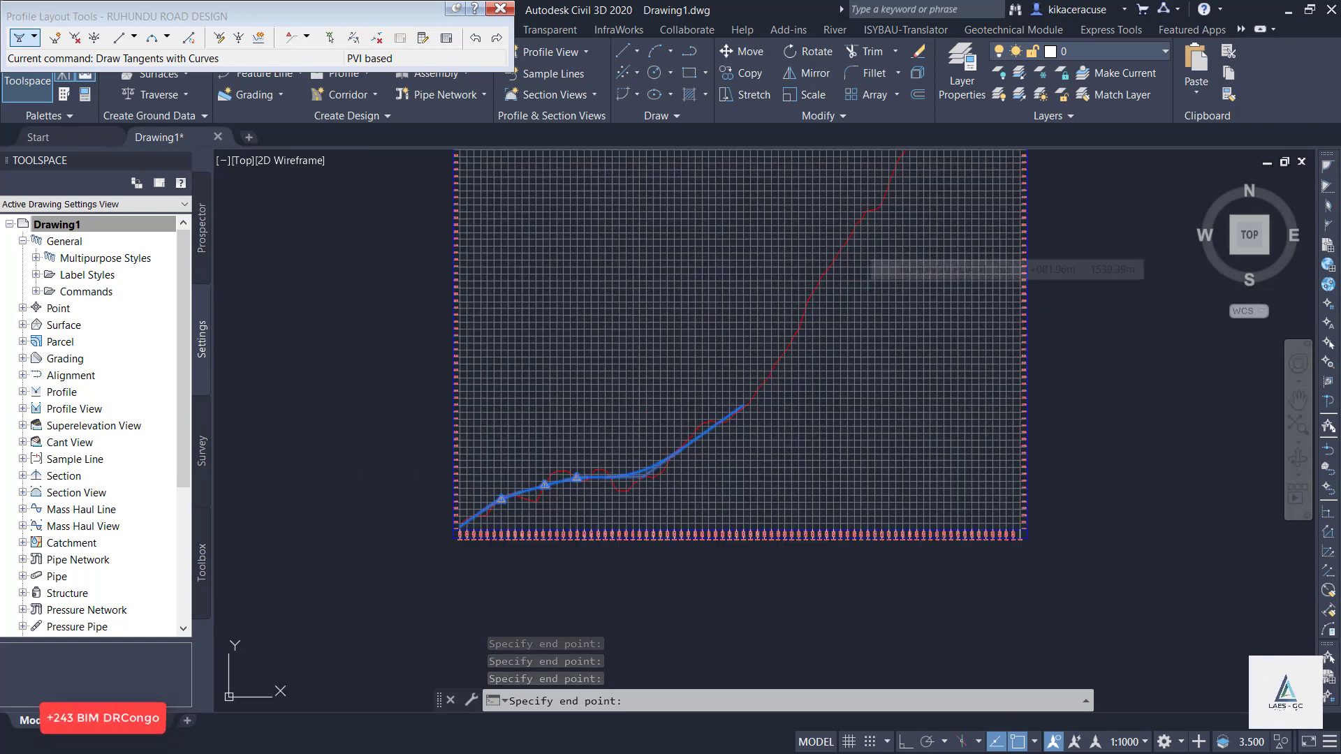
scroll(861, 251, up, 2)
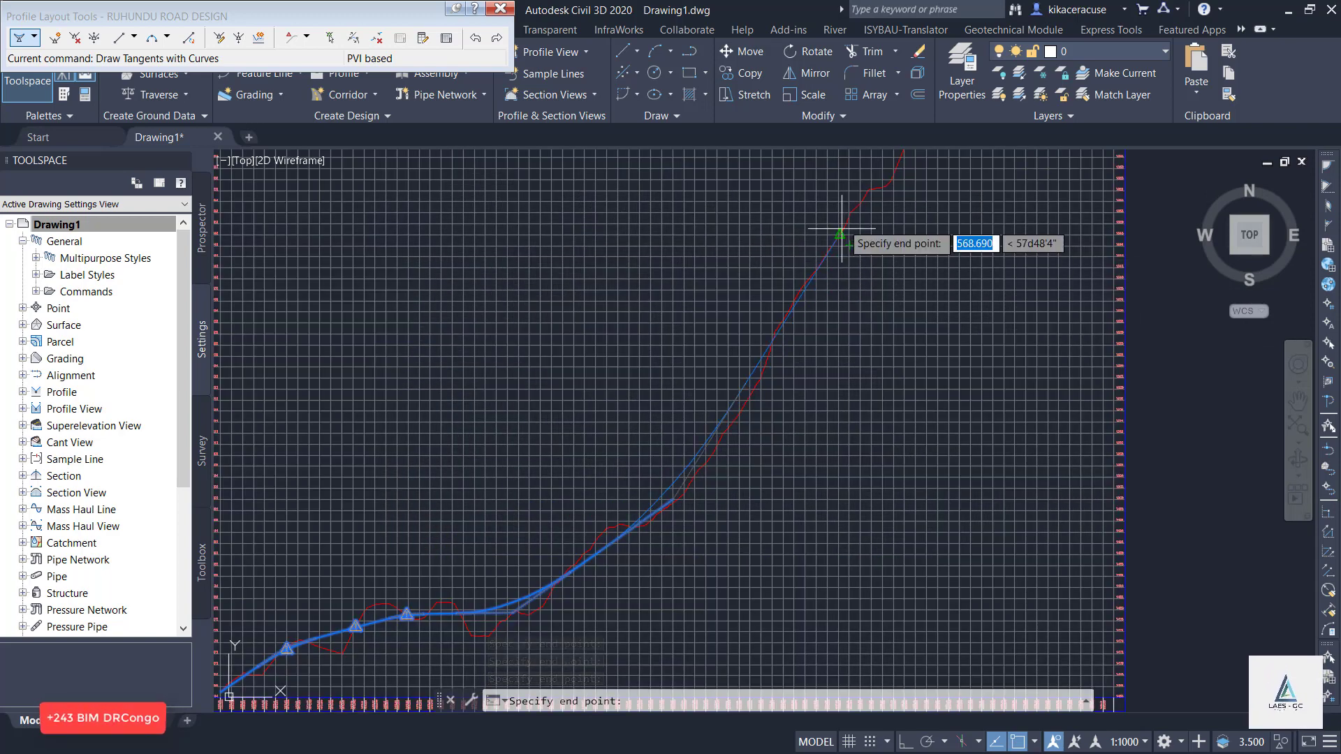
click(844, 225)
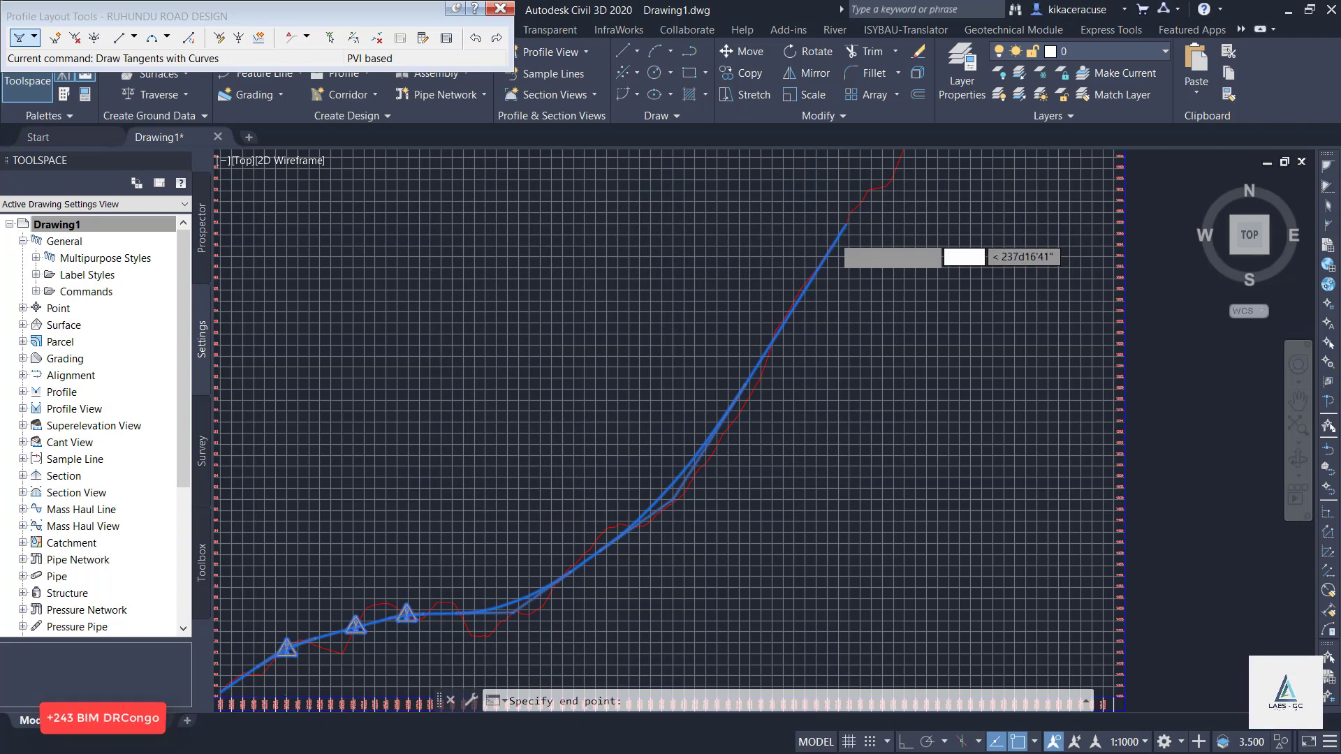
Continue the design tangents up the steep slope to about elevation 1581 m and across the flatter upper ground to about 1583 m.
scroll(838, 235, down, 2)
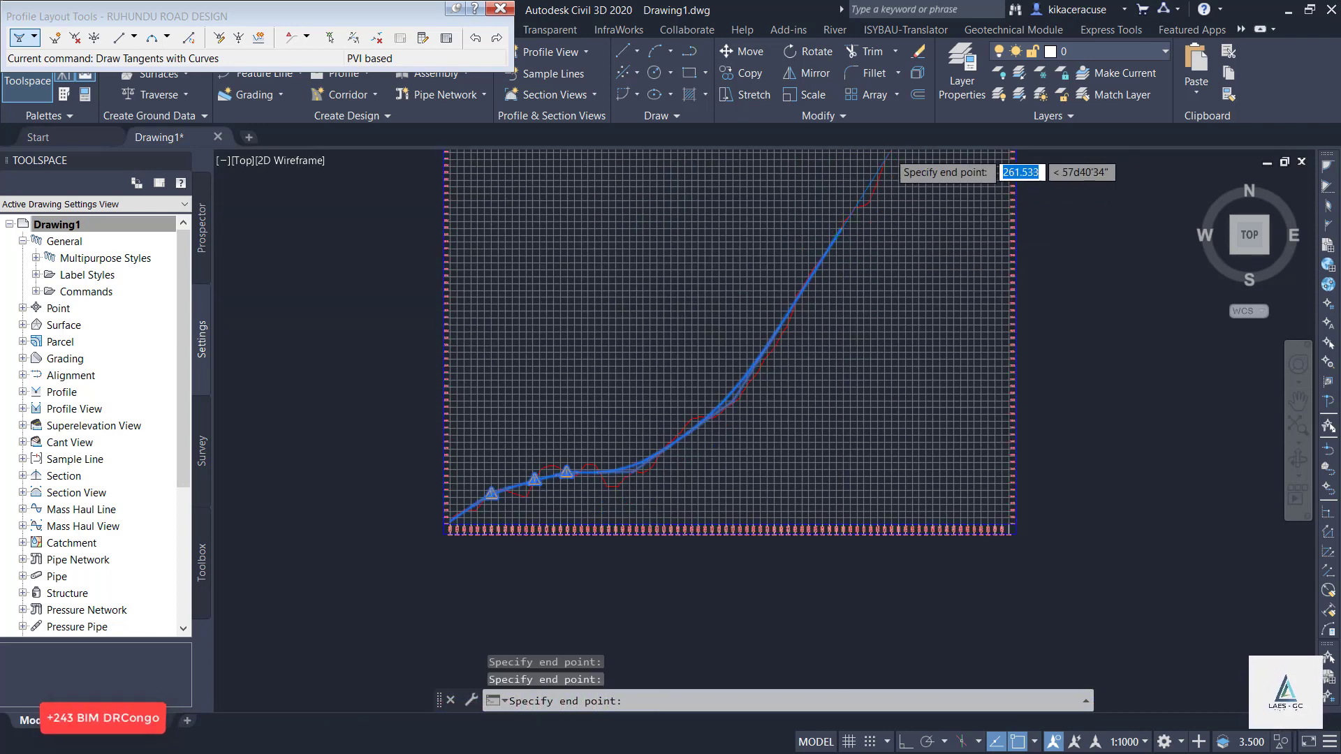
scroll(886, 157, up, 3)
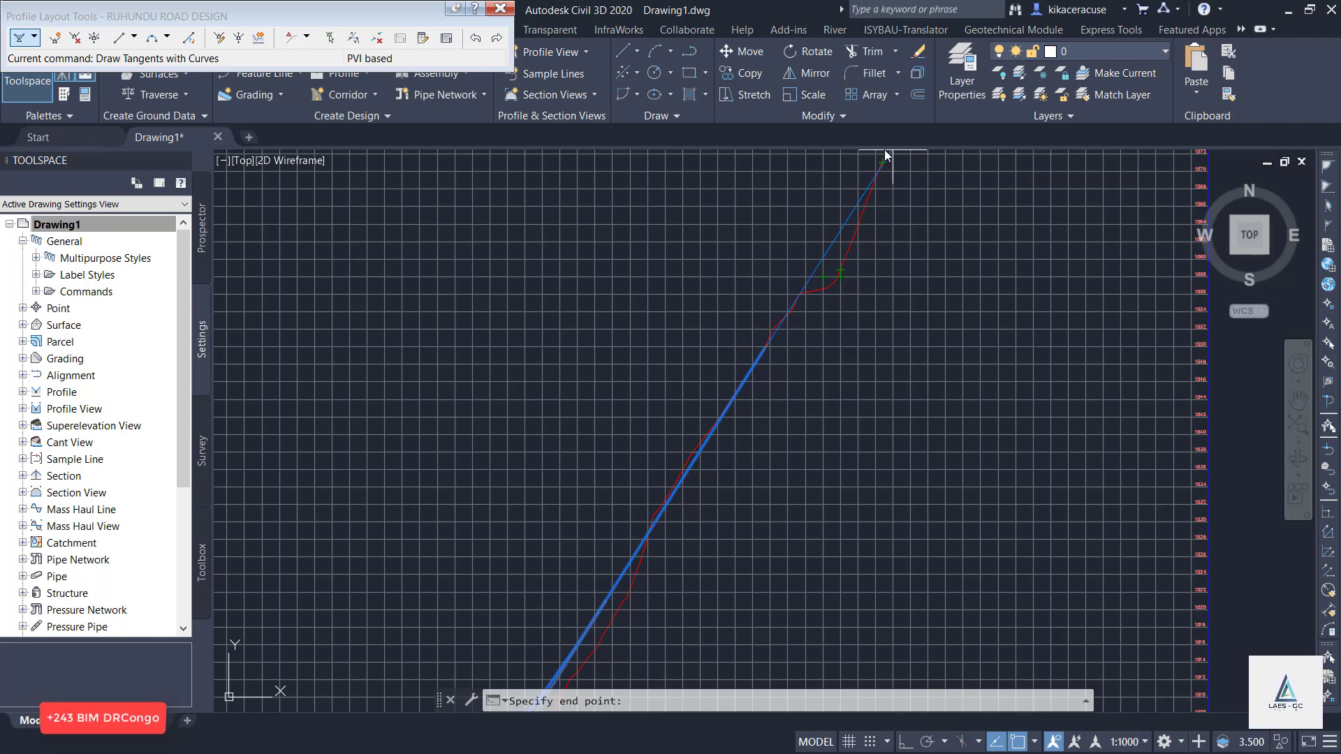
scroll(917, 157, up, 6)
scroll(778, 396, down, 4)
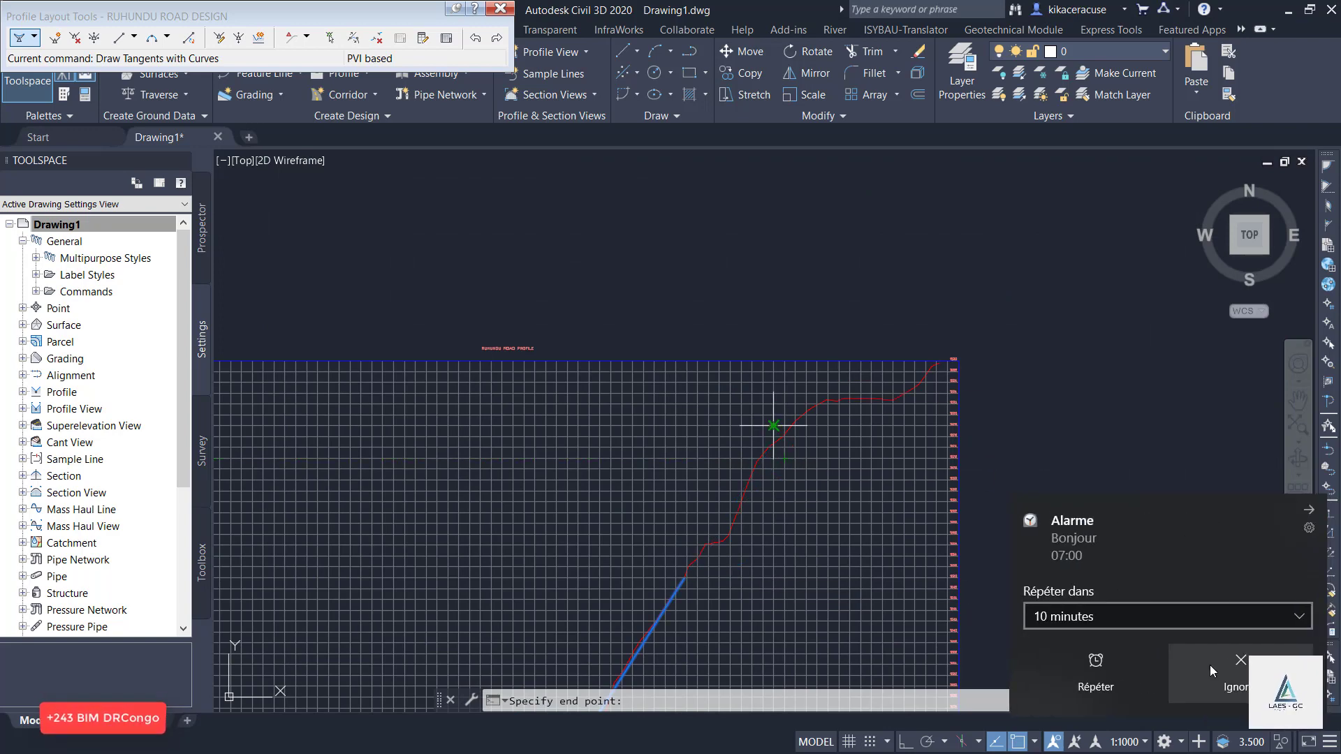
click(1214, 665)
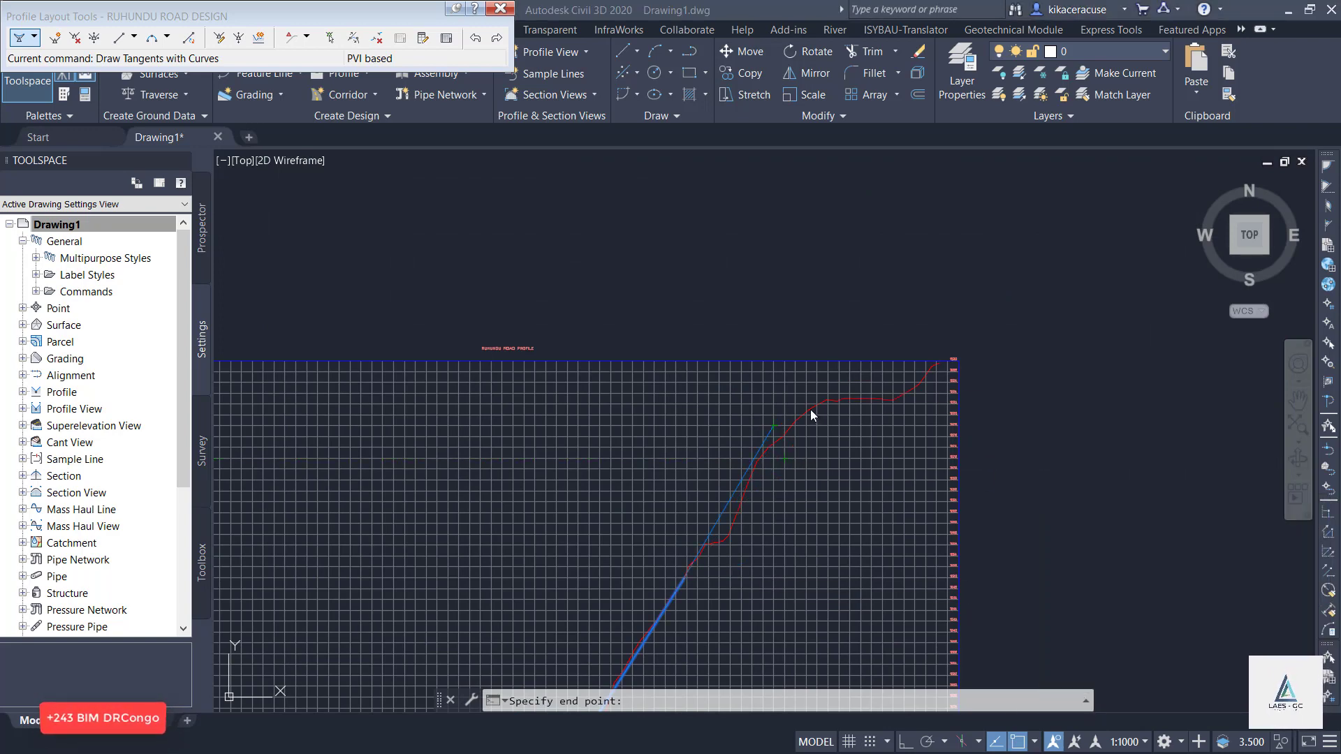
scroll(810, 409, up, 4)
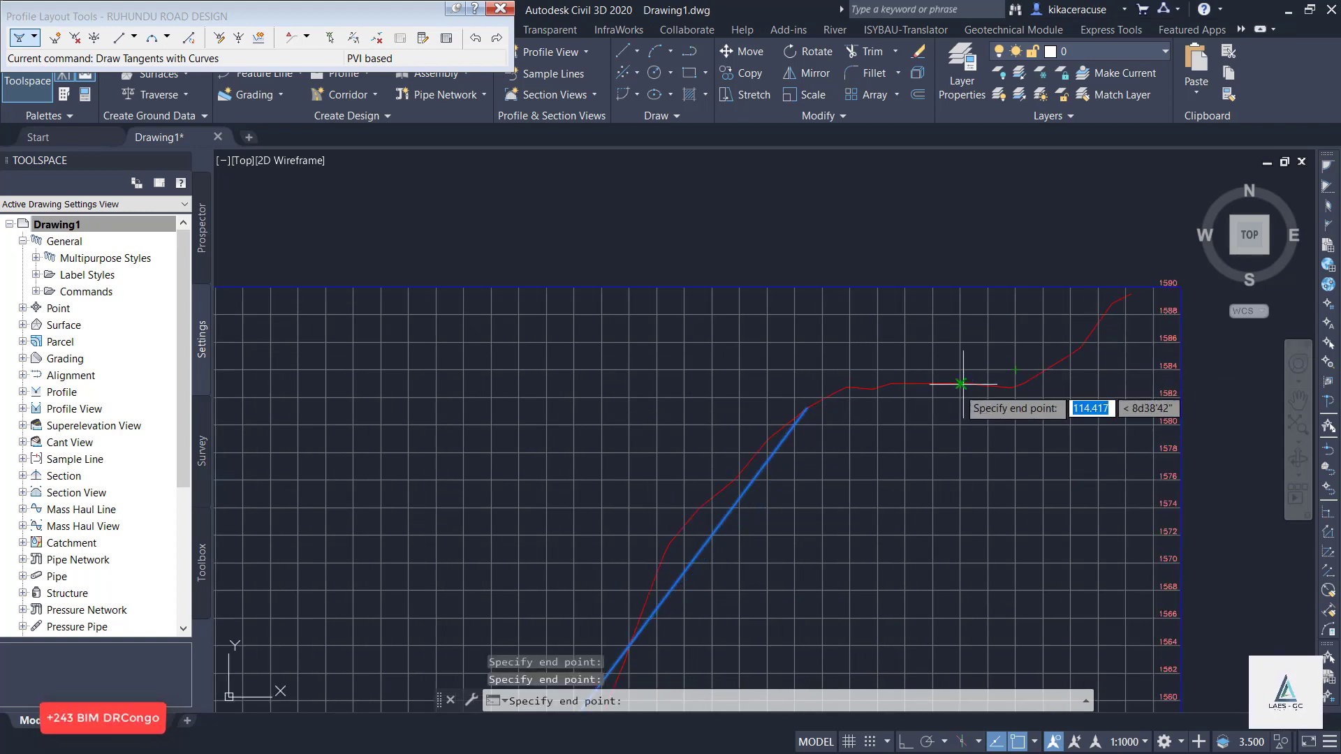
click(987, 385)
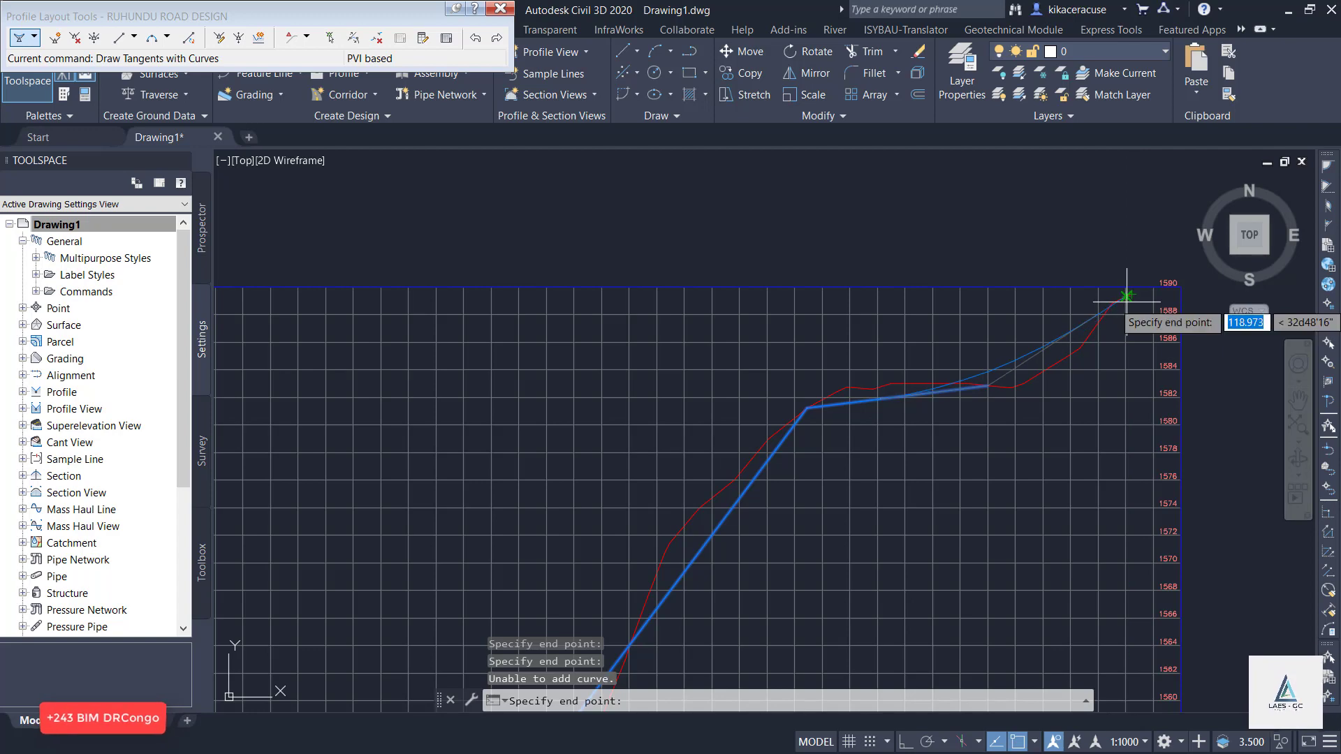
Draw the last design tangent to the end of the existing-ground profile at about 1589 m and finish the layout.
click(1130, 296)
scroll(1118, 292, up, 5)
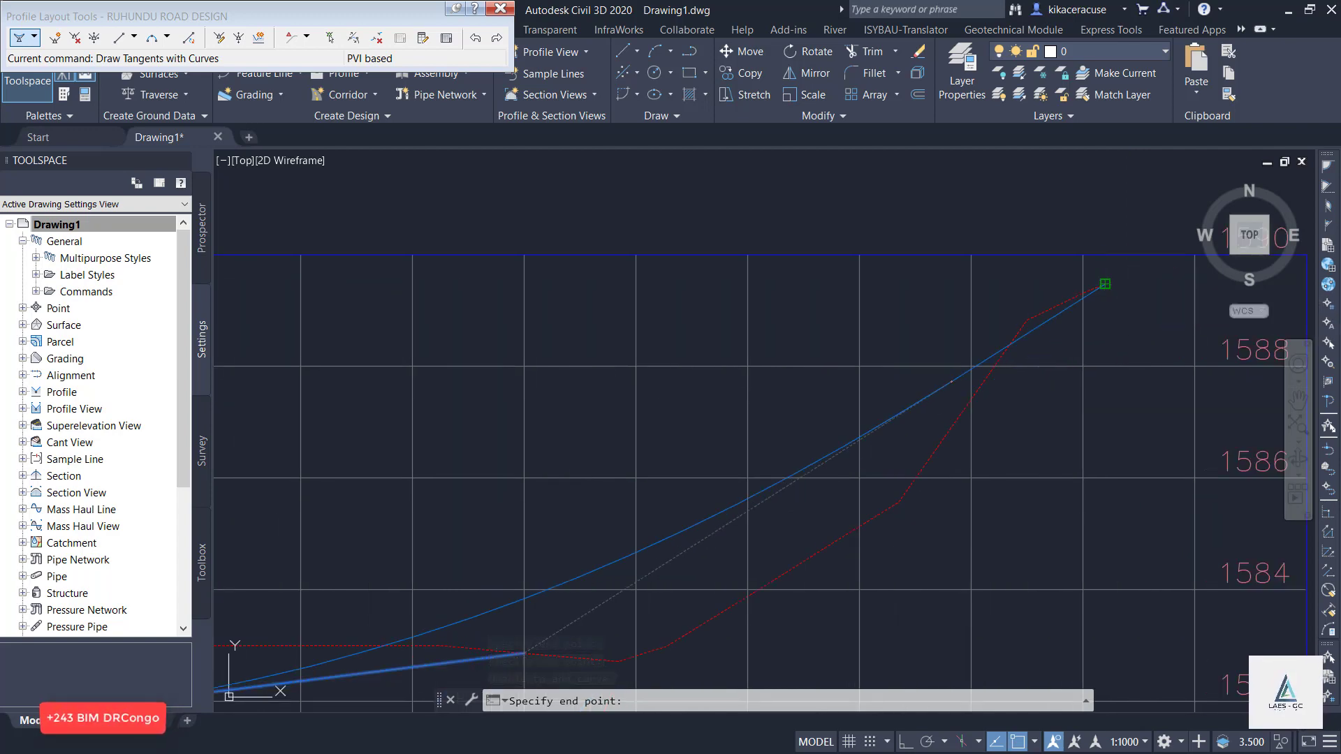
click(1105, 283)
key(Return)
scroll(1103, 290, down, 14)
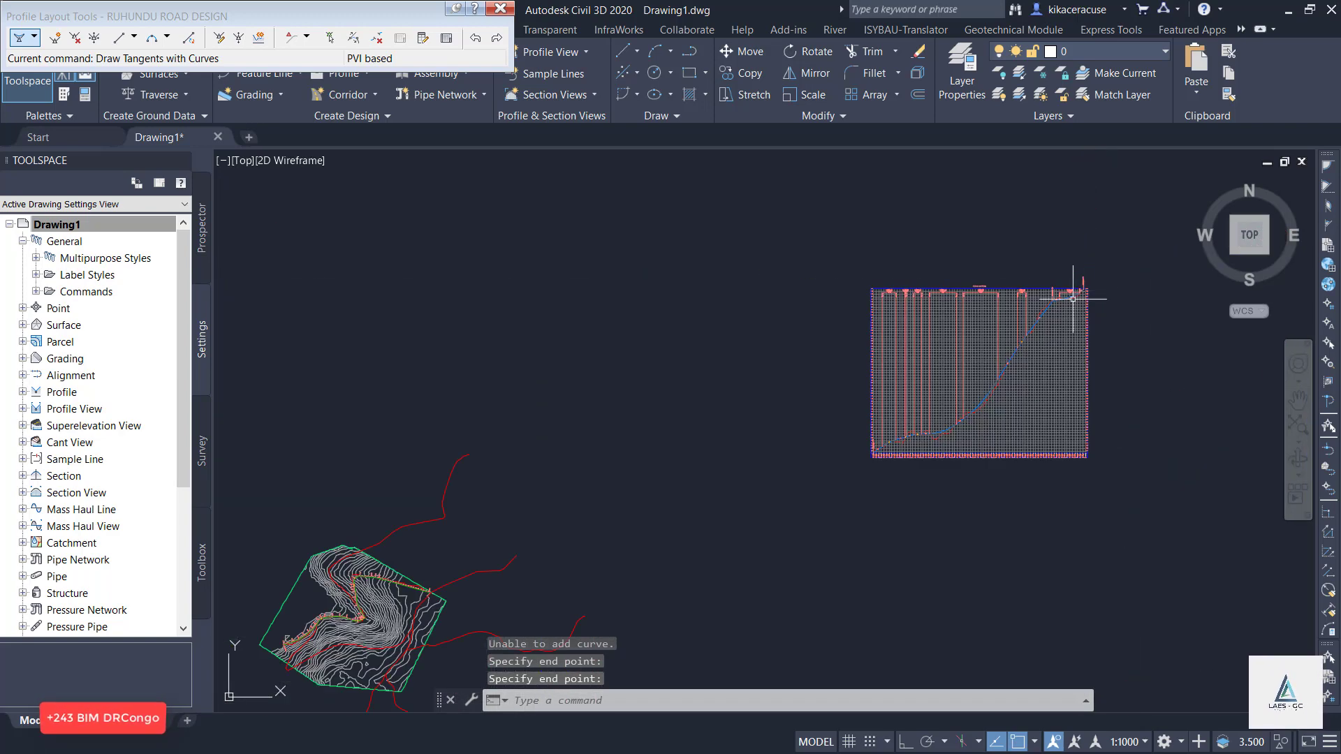
scroll(1029, 381, up, 6)
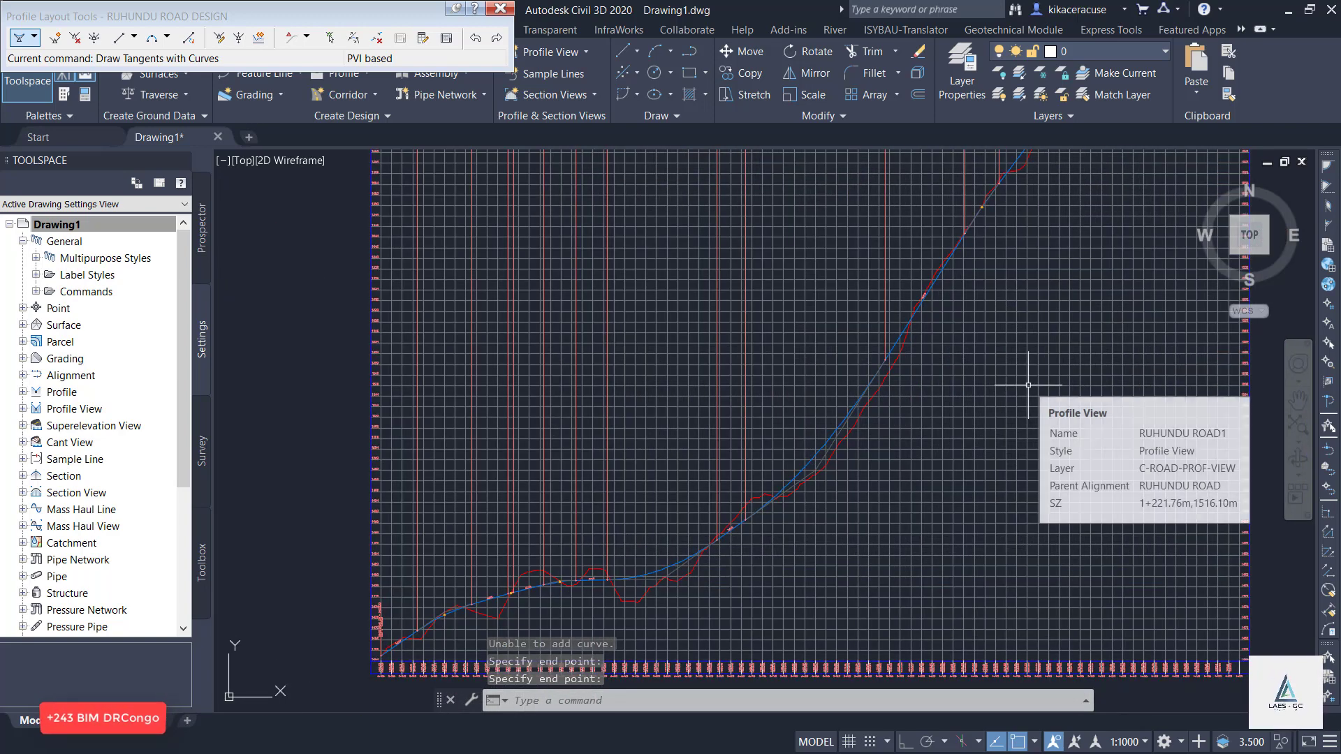
key(Escape)
key(Escape)
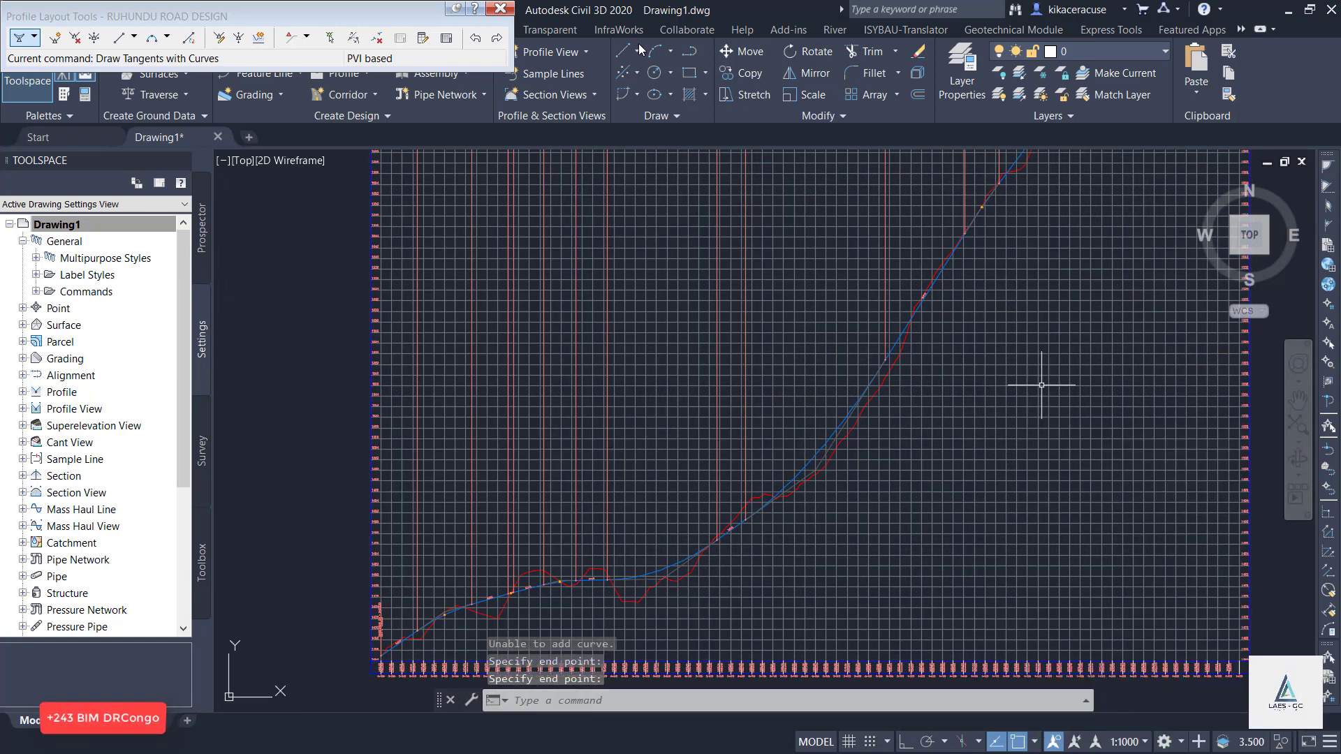
Create an assembly named Assembly - RUHUNDU ROAD with type Other and style Basic, and place its baseline in the empty space beside the profile view.
click(503, 8)
scroll(405, 314, down, 5)
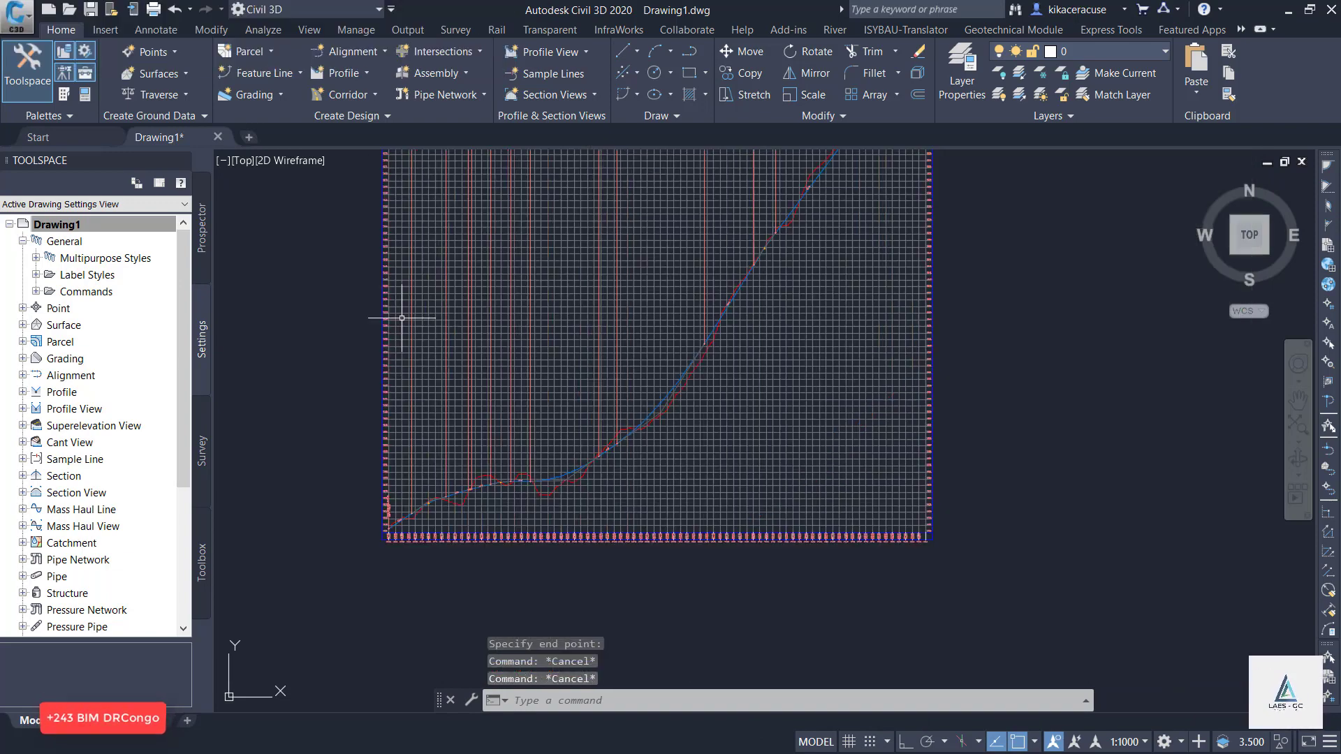
click(435, 70)
click(451, 103)
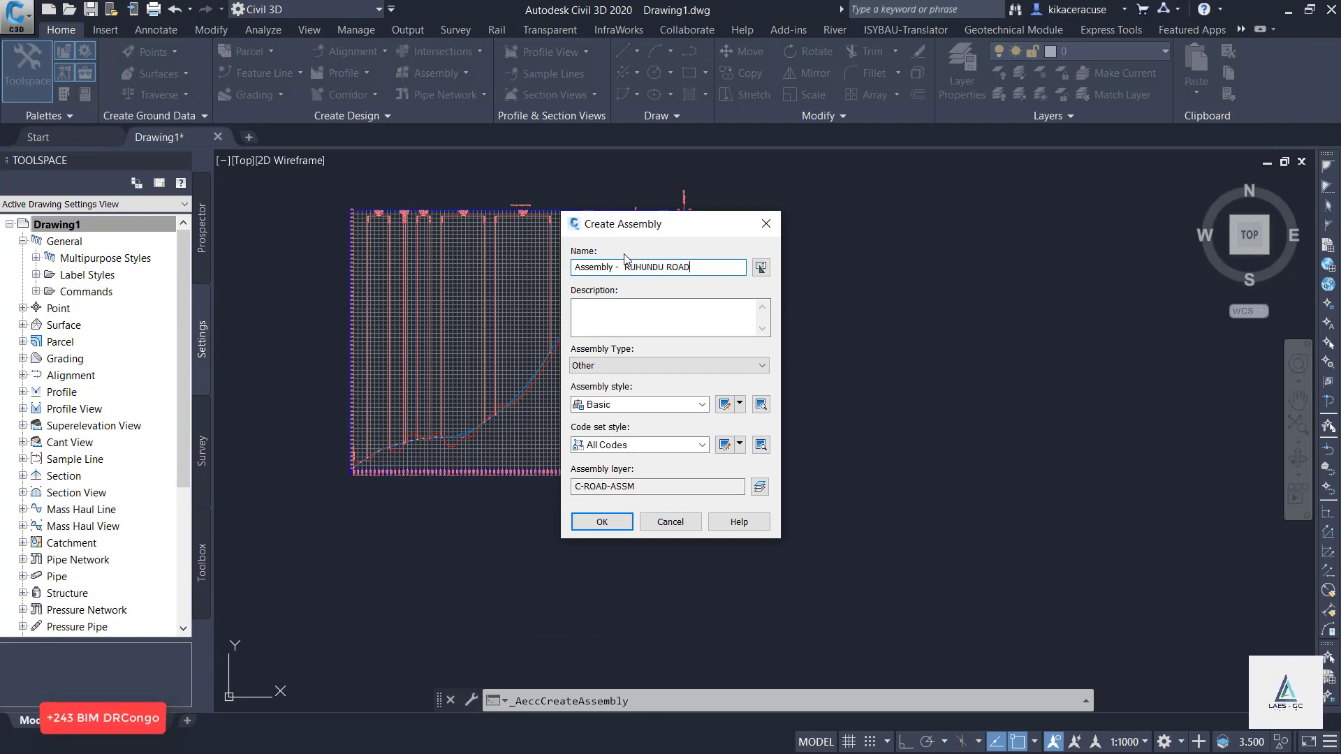
click(656, 367)
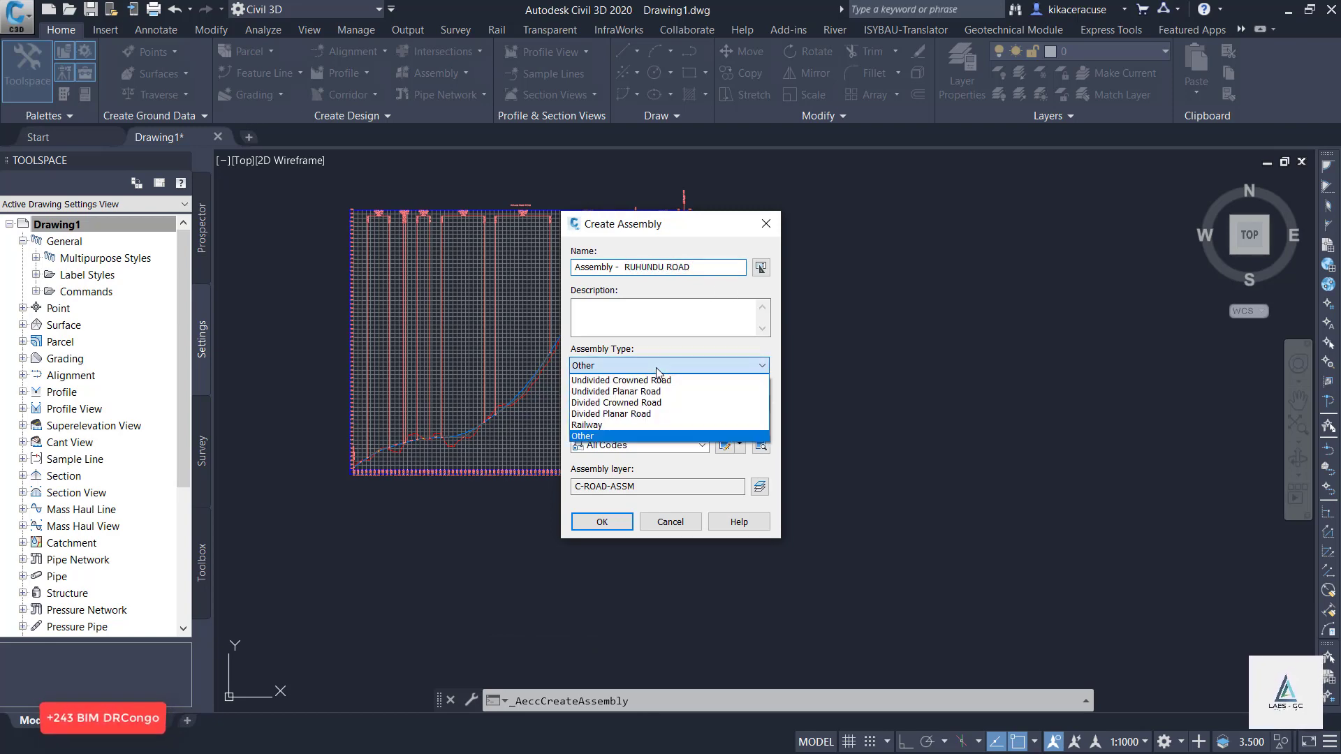
click(657, 373)
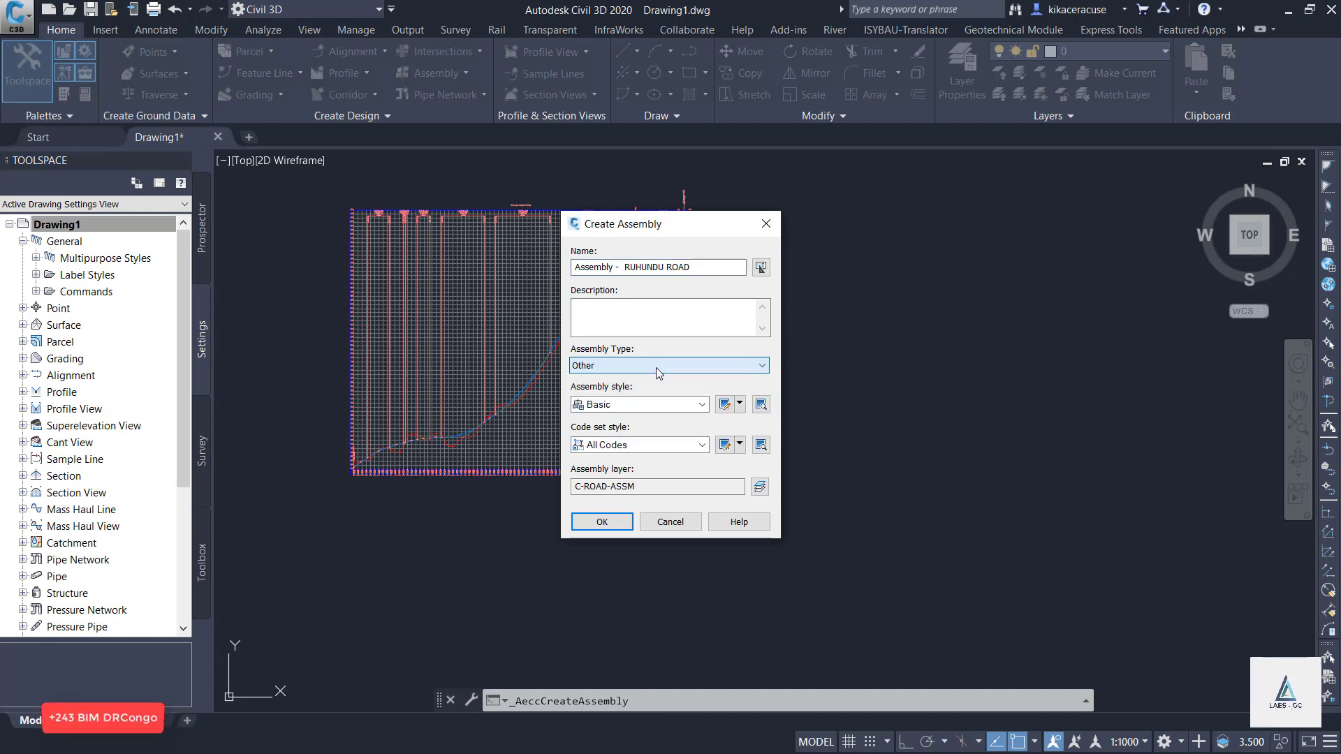
click(602, 521)
scroll(308, 499, down, 6)
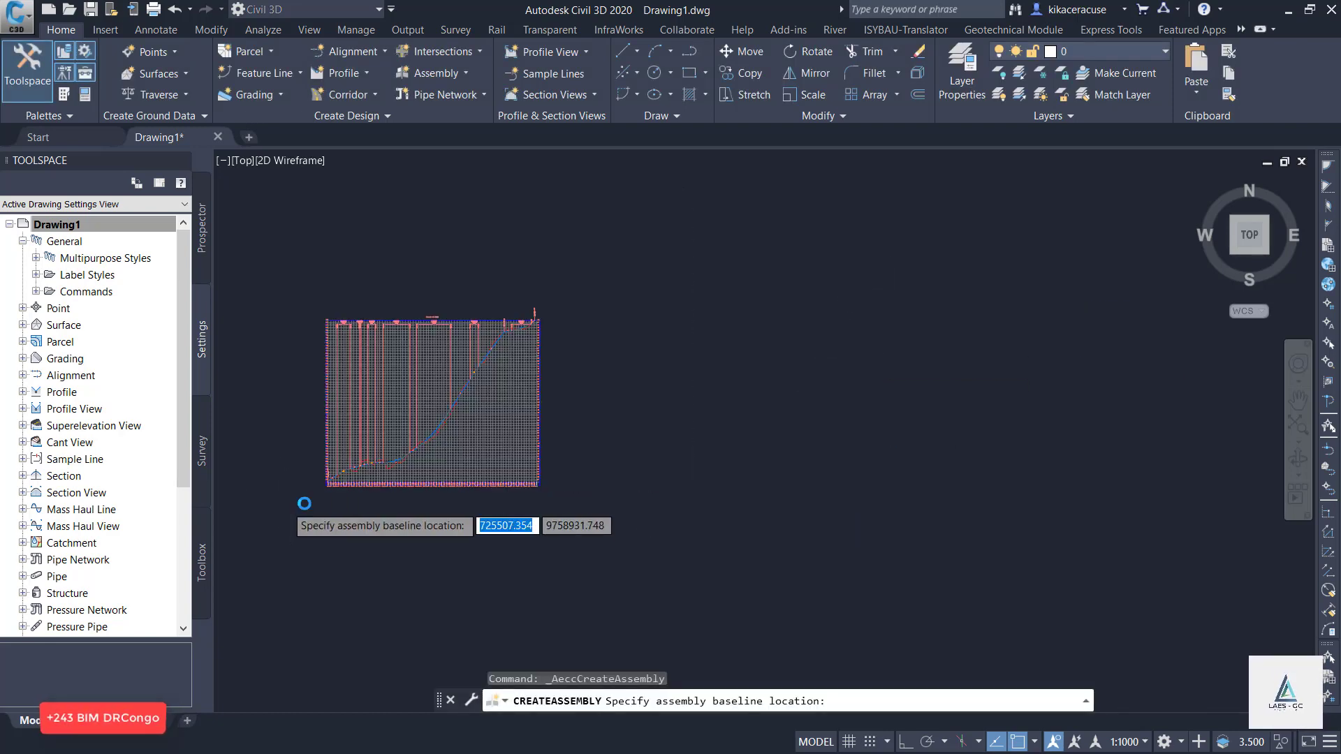
click(613, 444)
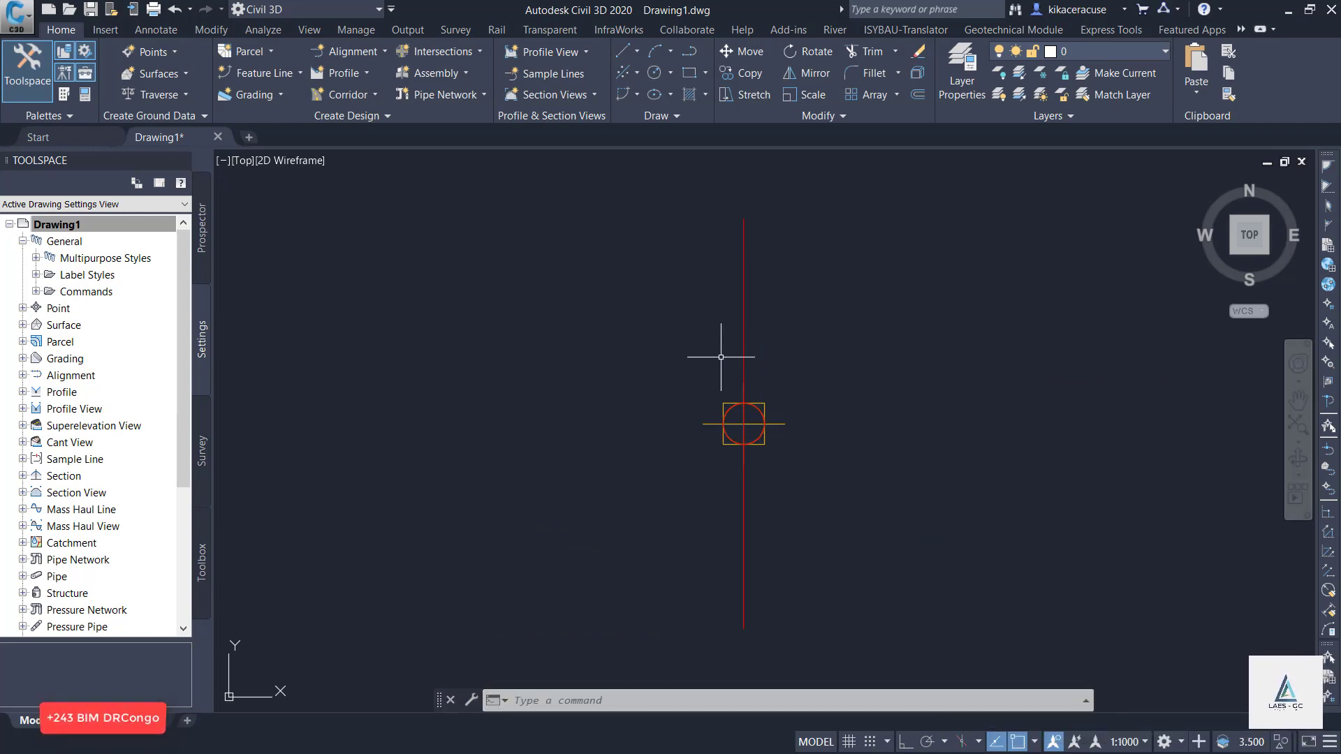
Attach a right-side LaneSuperelevationAOR metric subassembly to the assembly's baseline marker.
mouse_move(702, 371)
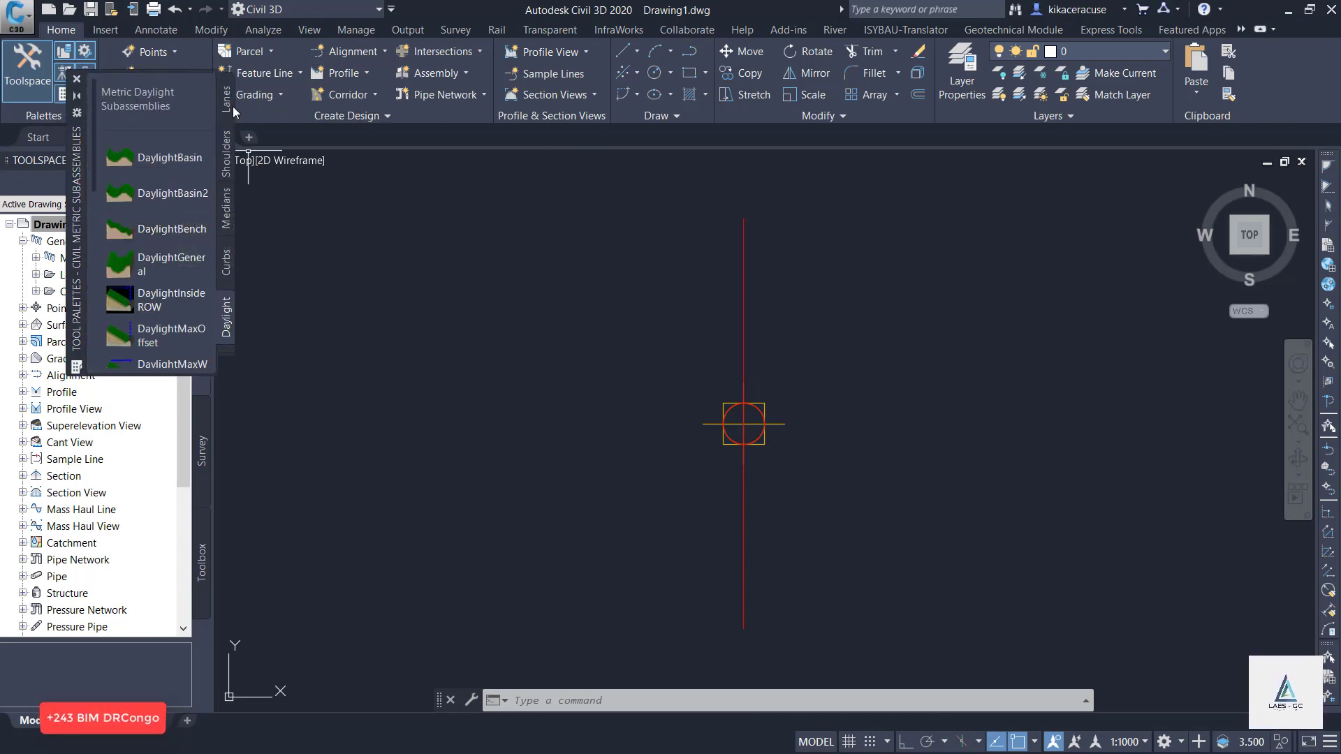
click(228, 103)
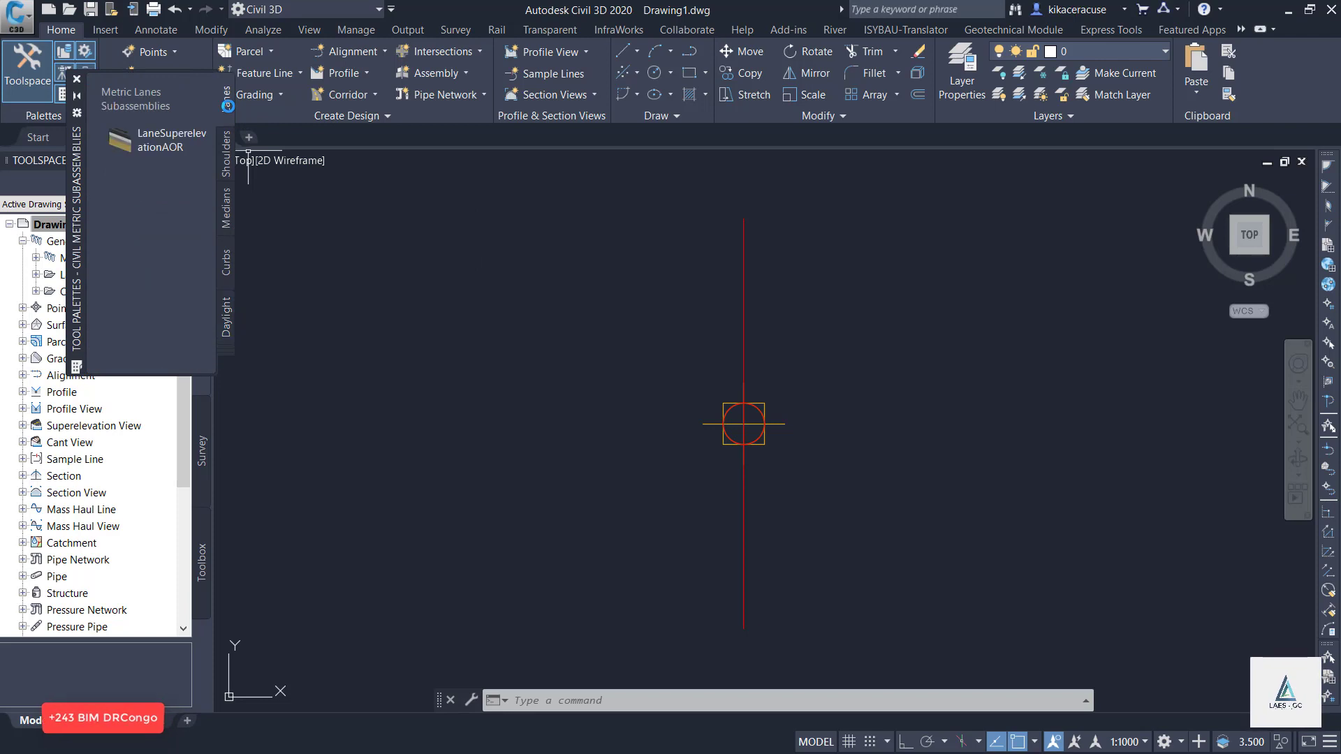
click(166, 144)
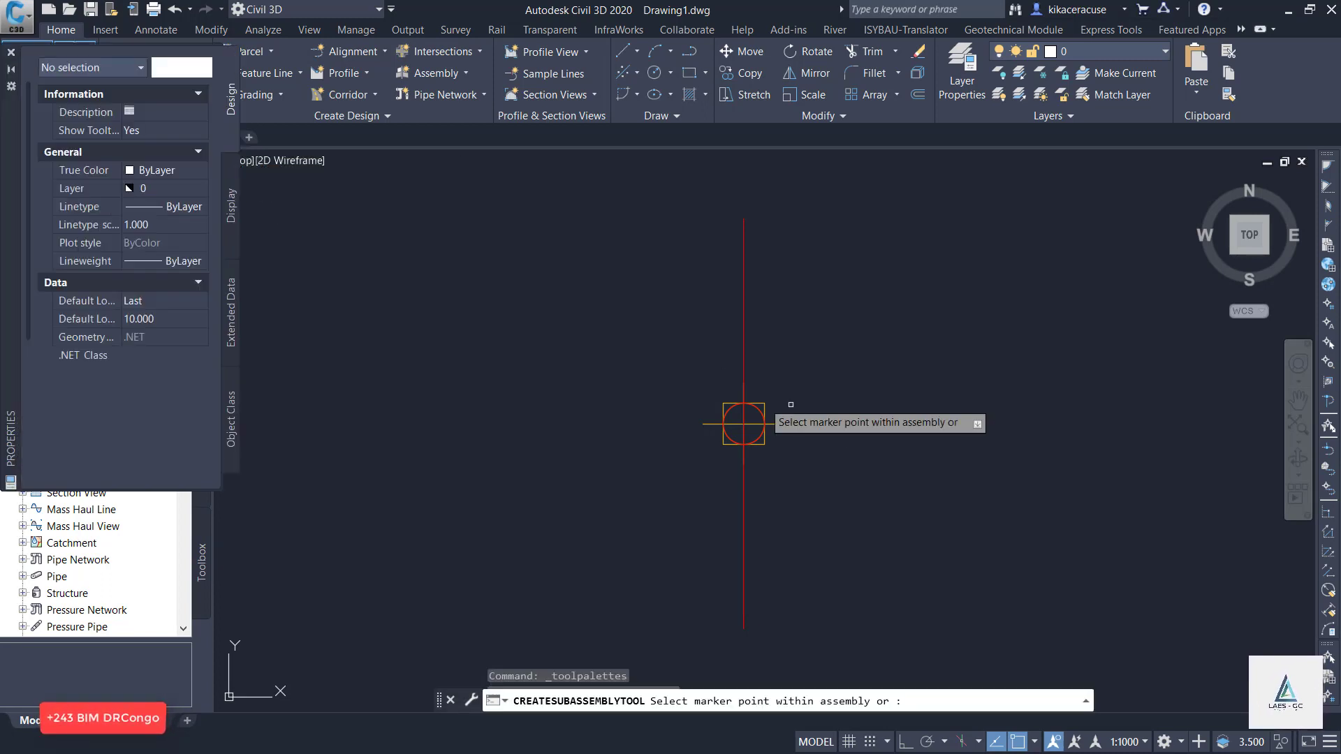
click(743, 424)
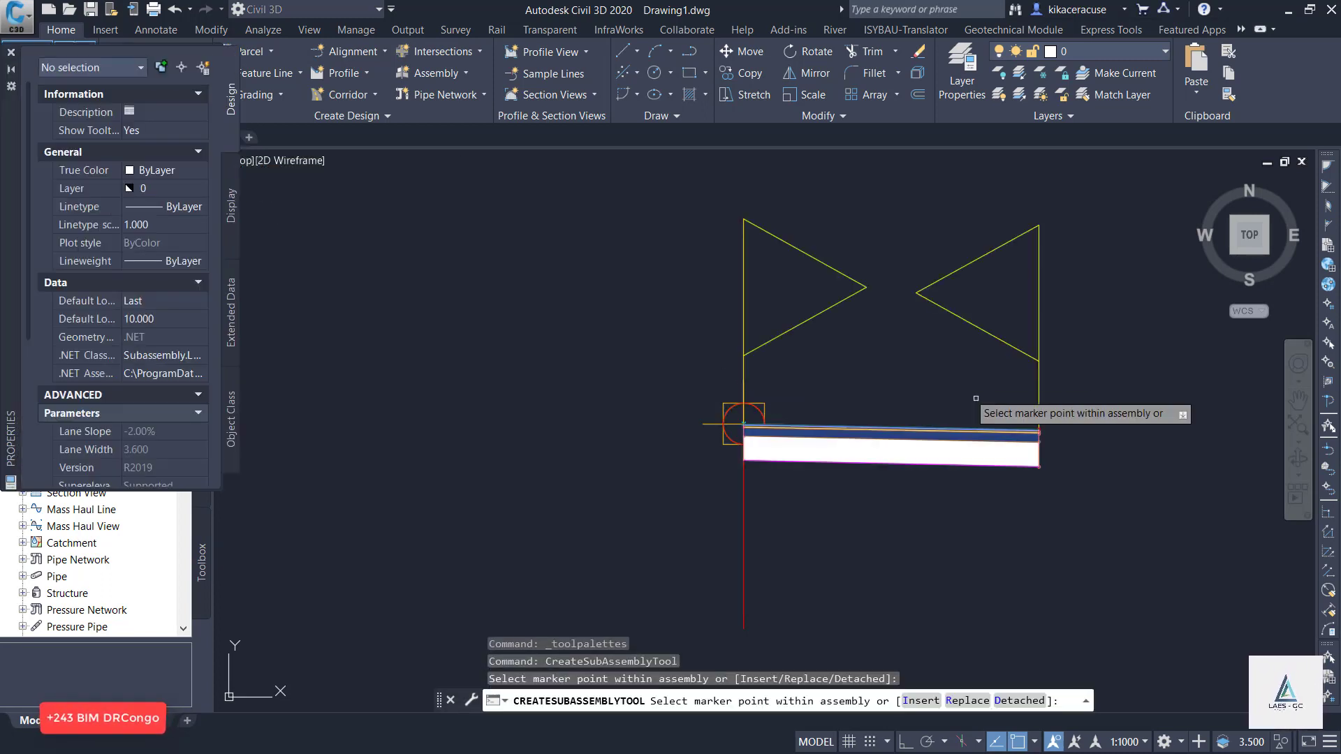
scroll(894, 500, up, 1)
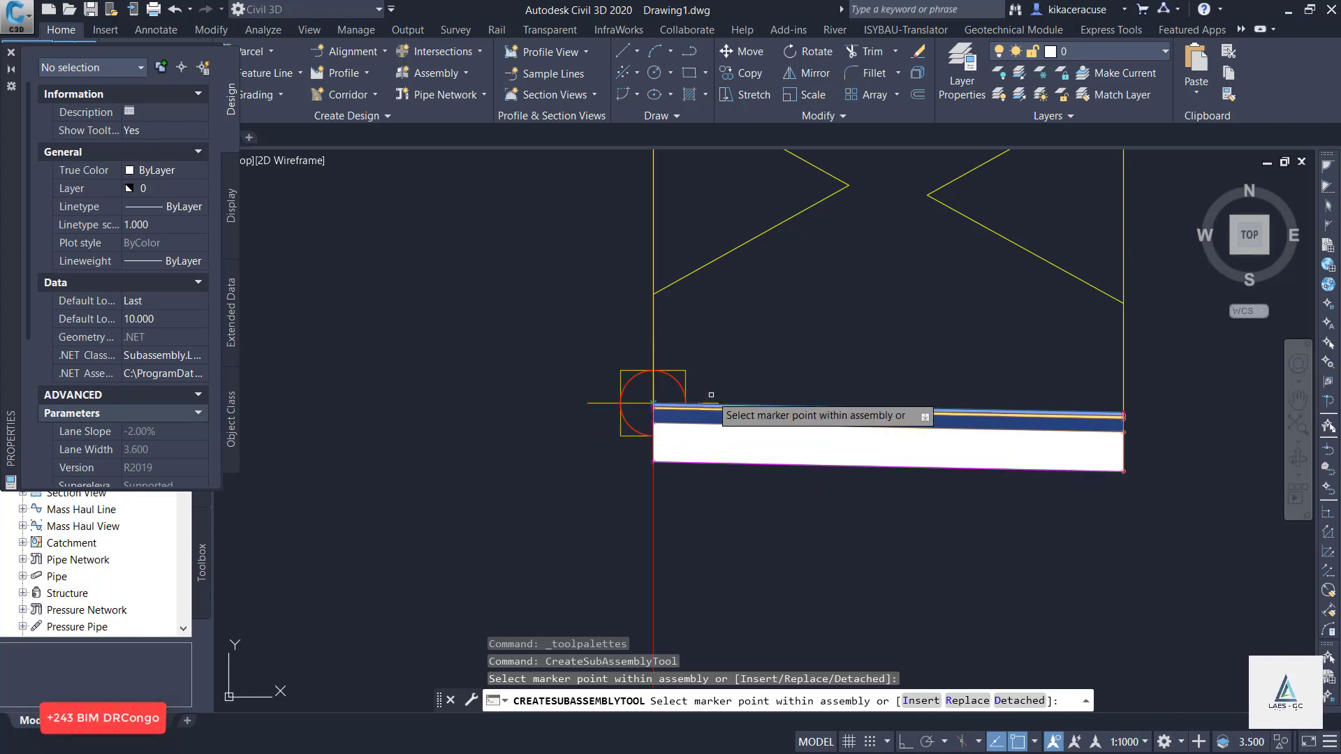
key(Escape)
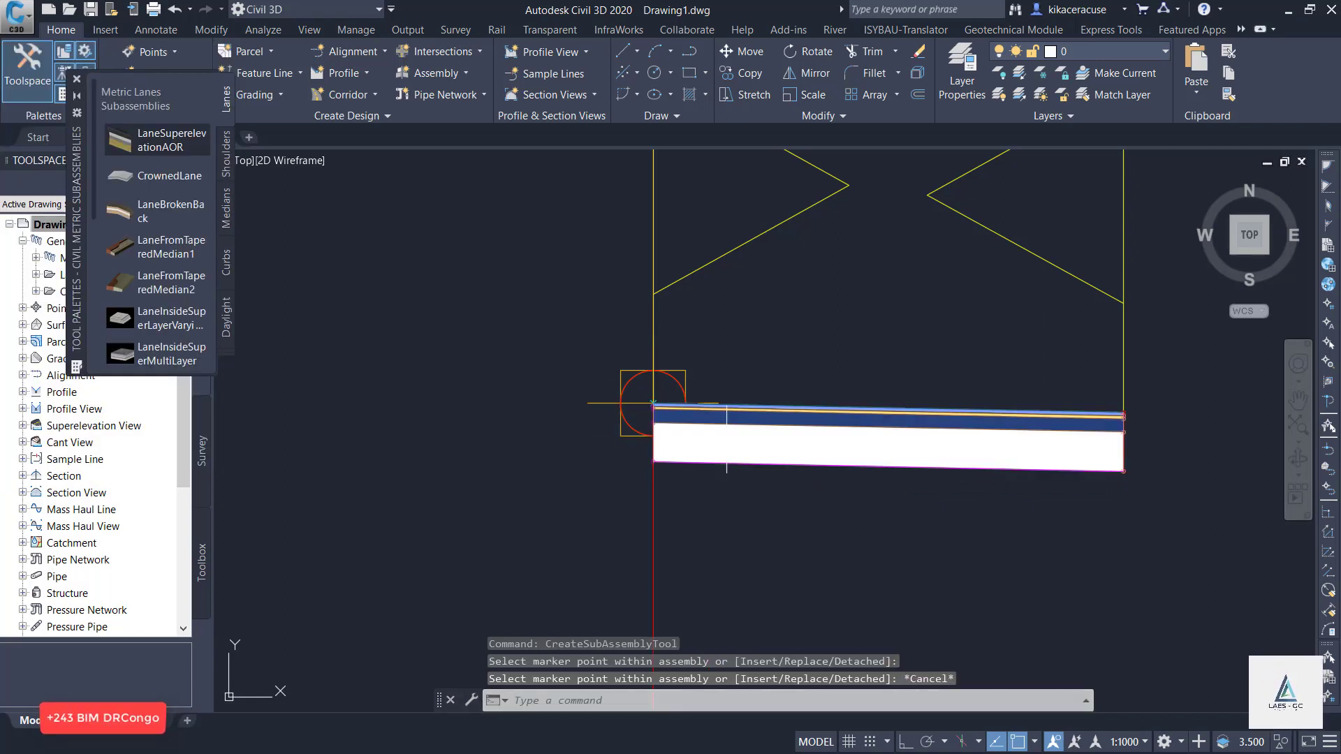
Set the width of the LaneSuperelevationAOR lane to 3.2 m in its subassembly parameters.
click(727, 437)
click(735, 444)
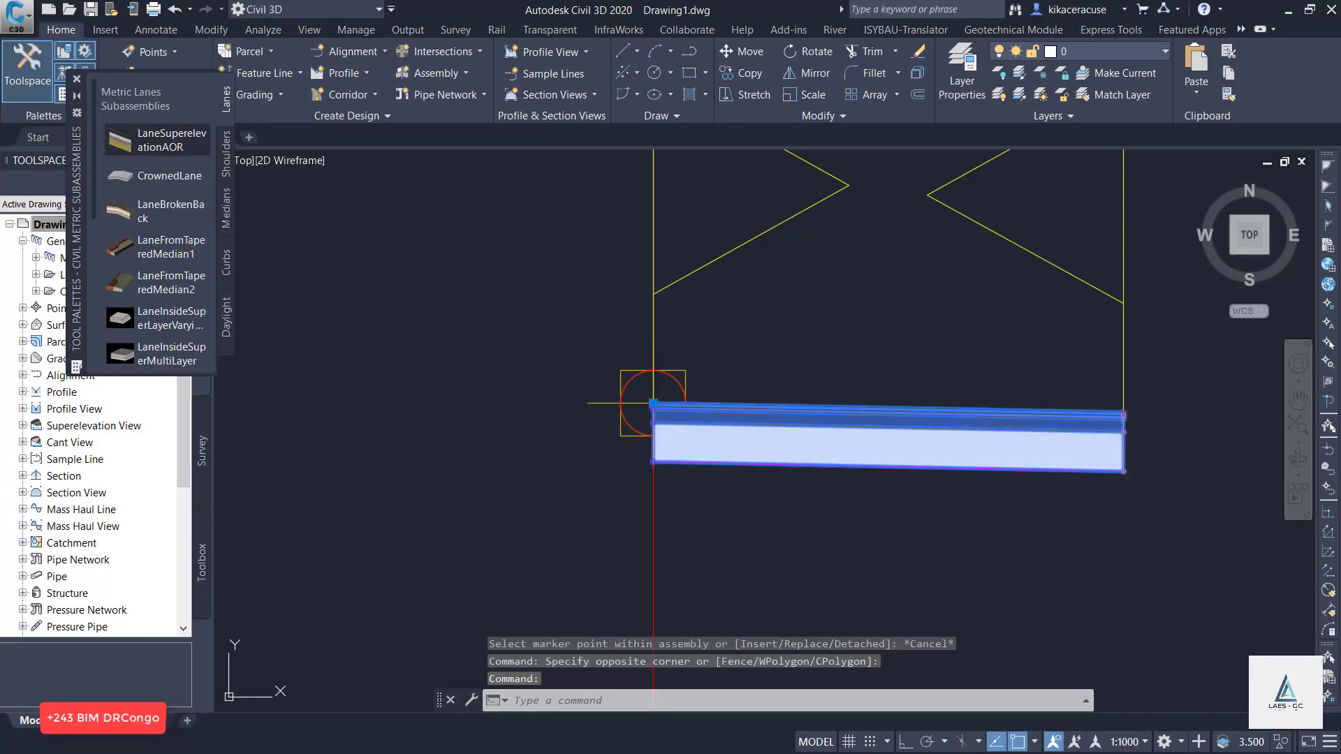
right_click(727, 461)
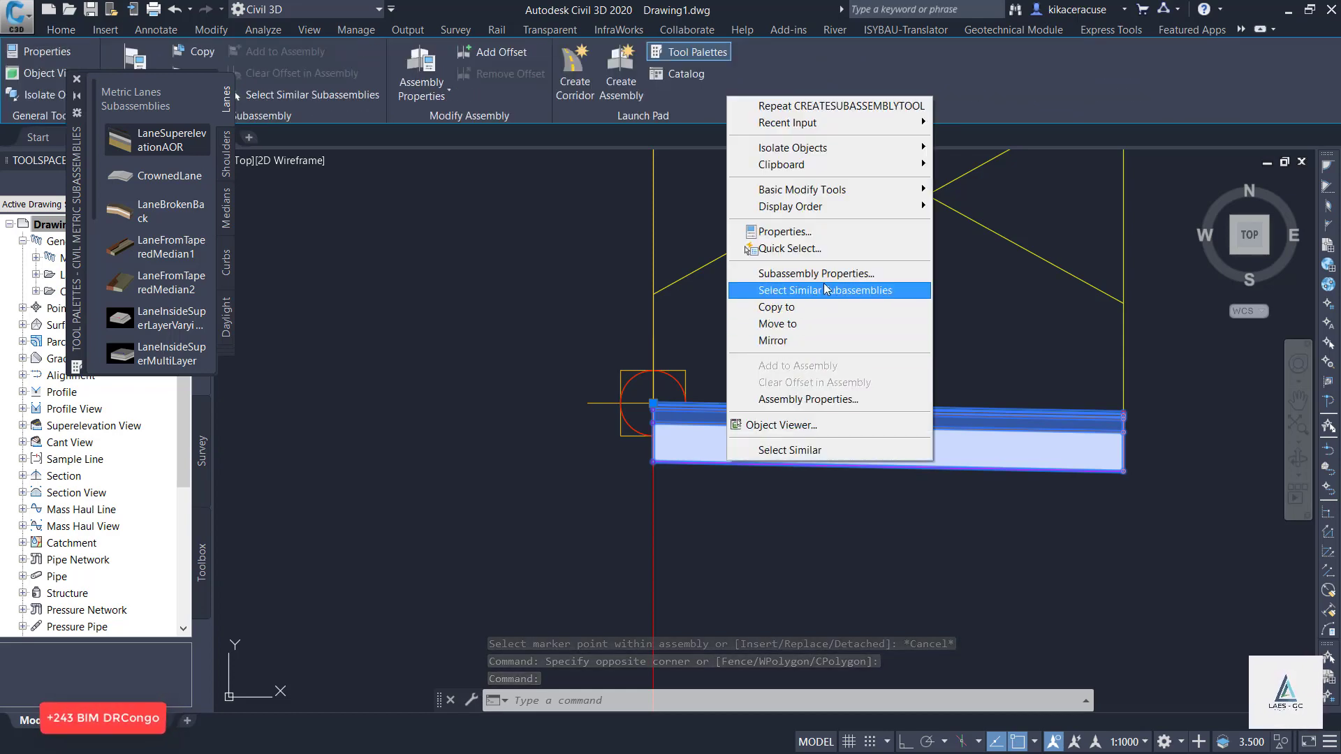
click(815, 273)
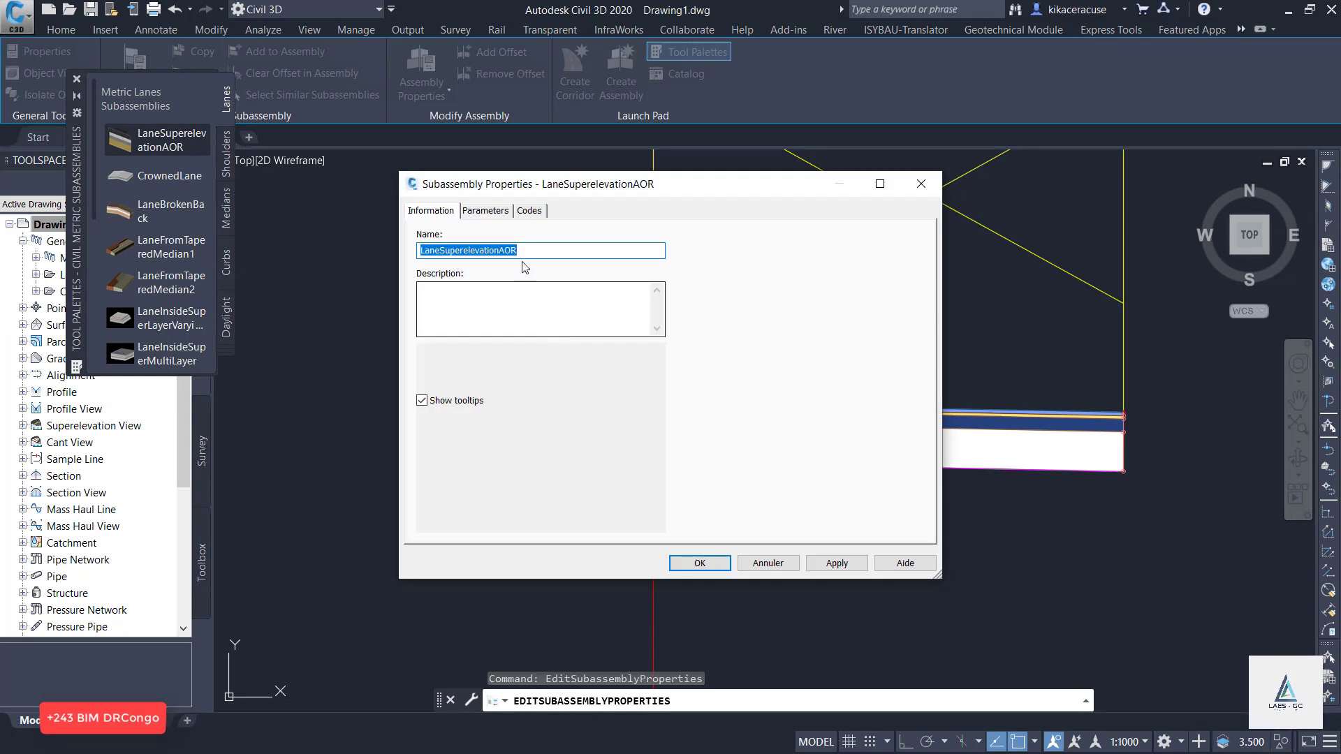
click(483, 211)
double_click(604, 293)
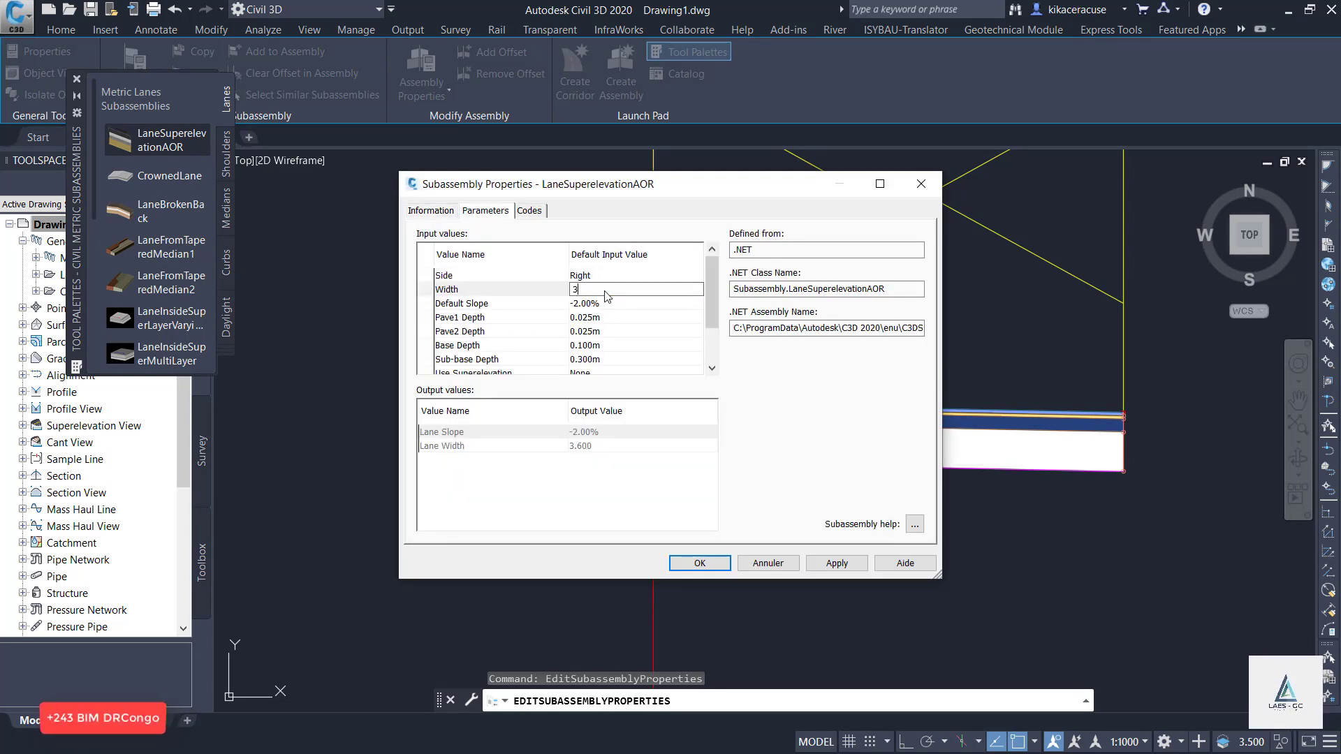
click(616, 303)
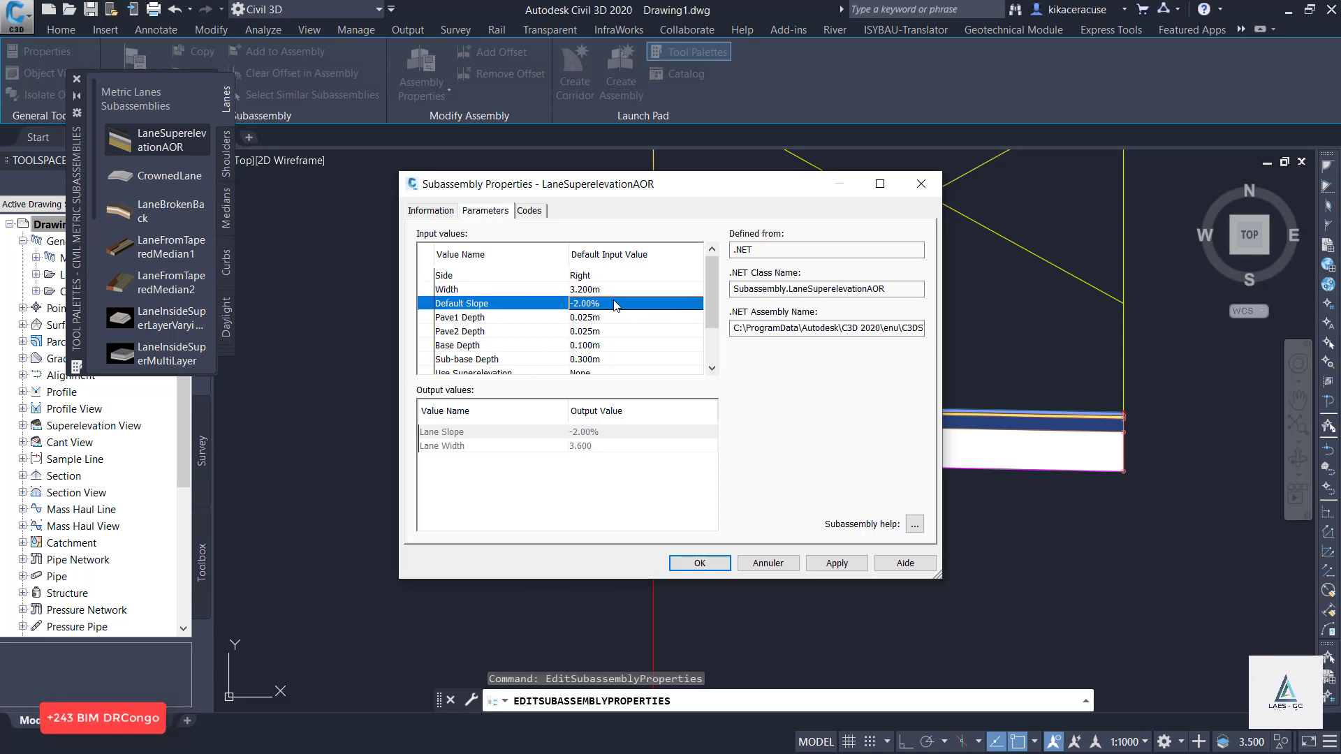
click(829, 567)
click(699, 564)
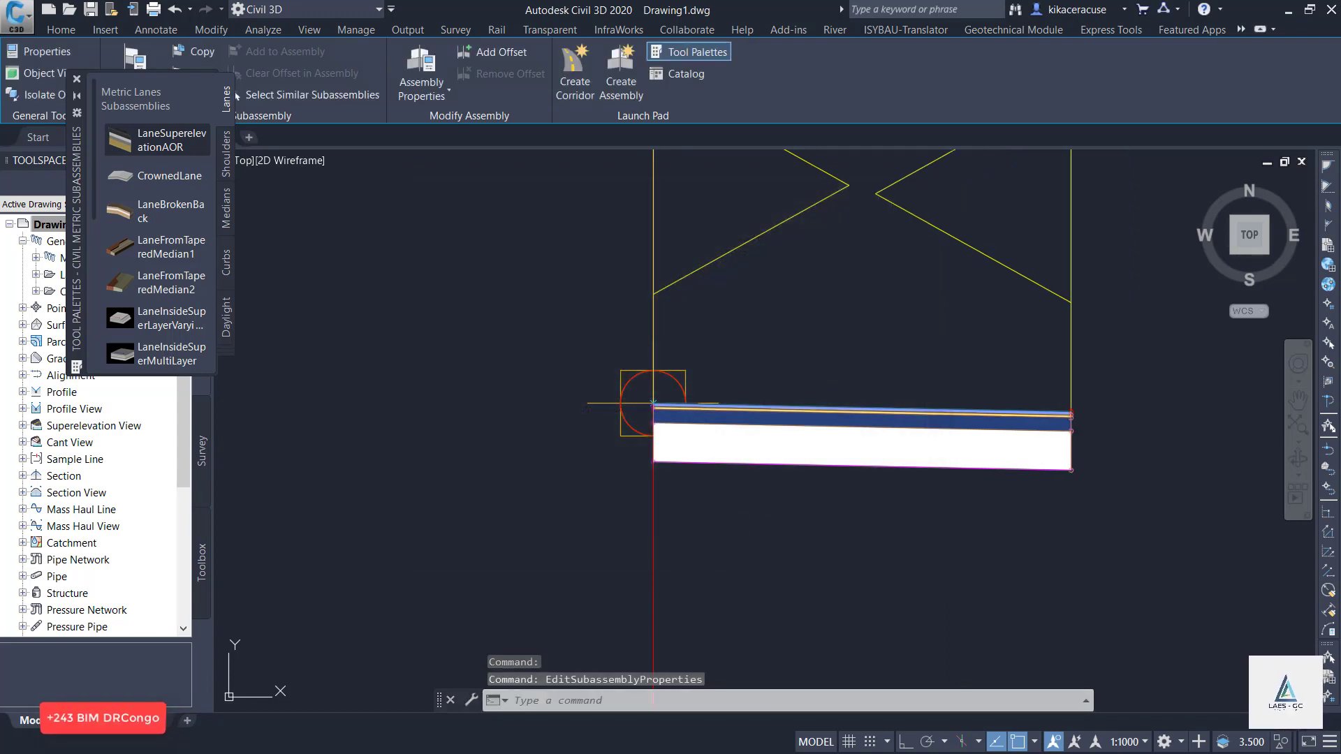
Attach a right-side BasicCurbAndGutter subassembly, inserted at the gutter edge, to the top marker at the lane's outer edge.
scroll(609, 422, down, 4)
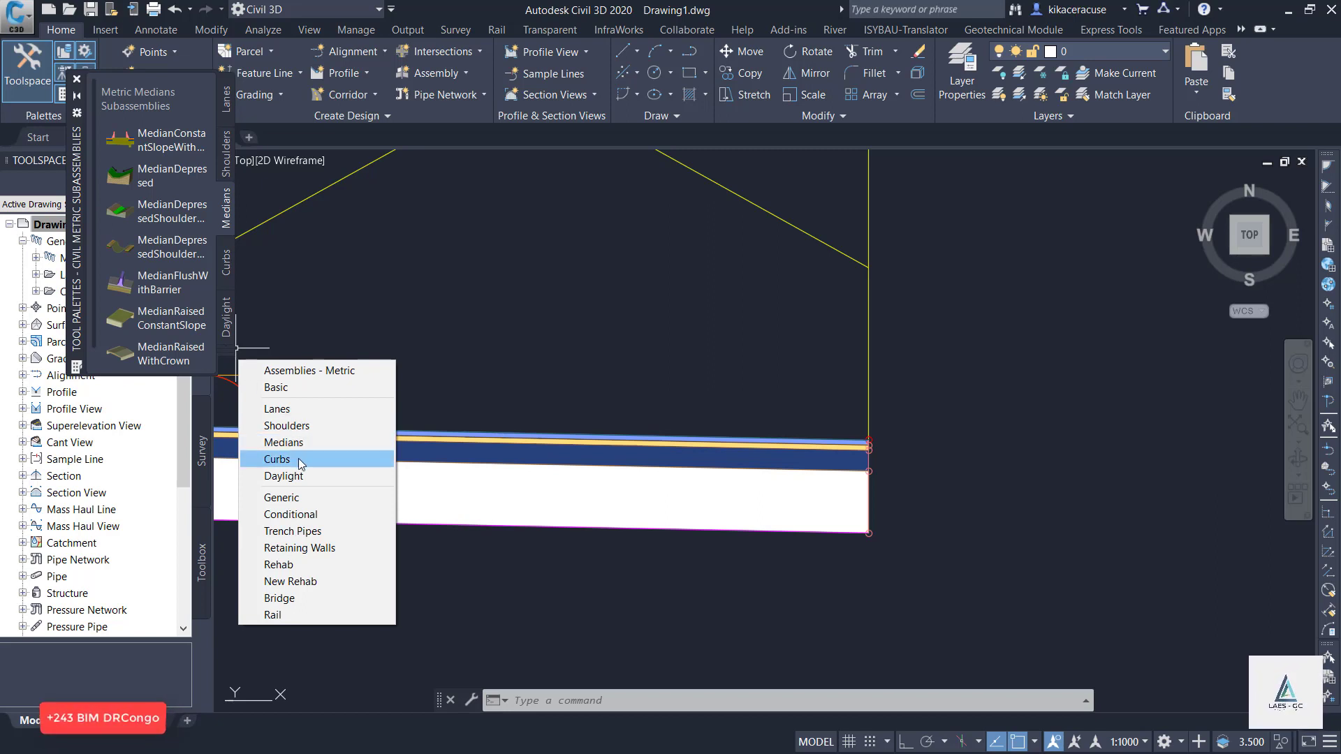
click(288, 385)
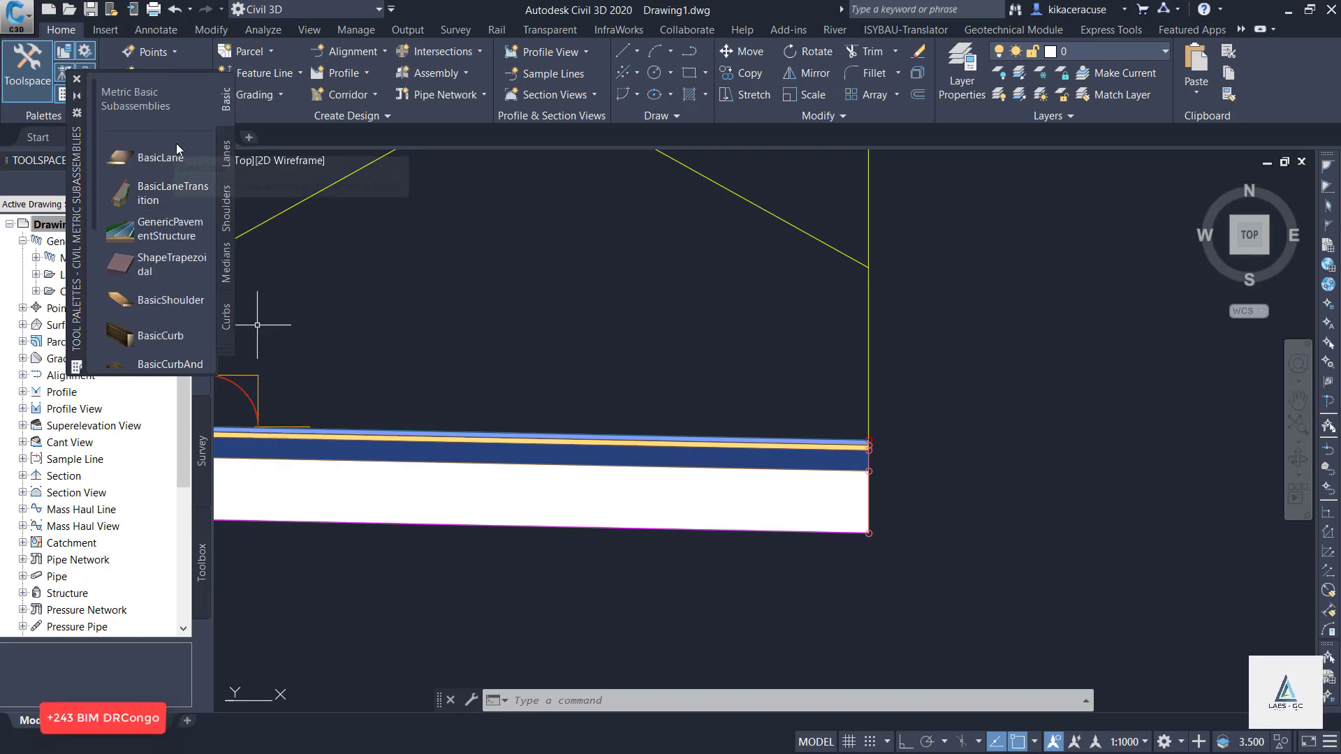
scroll(174, 160, down, 3)
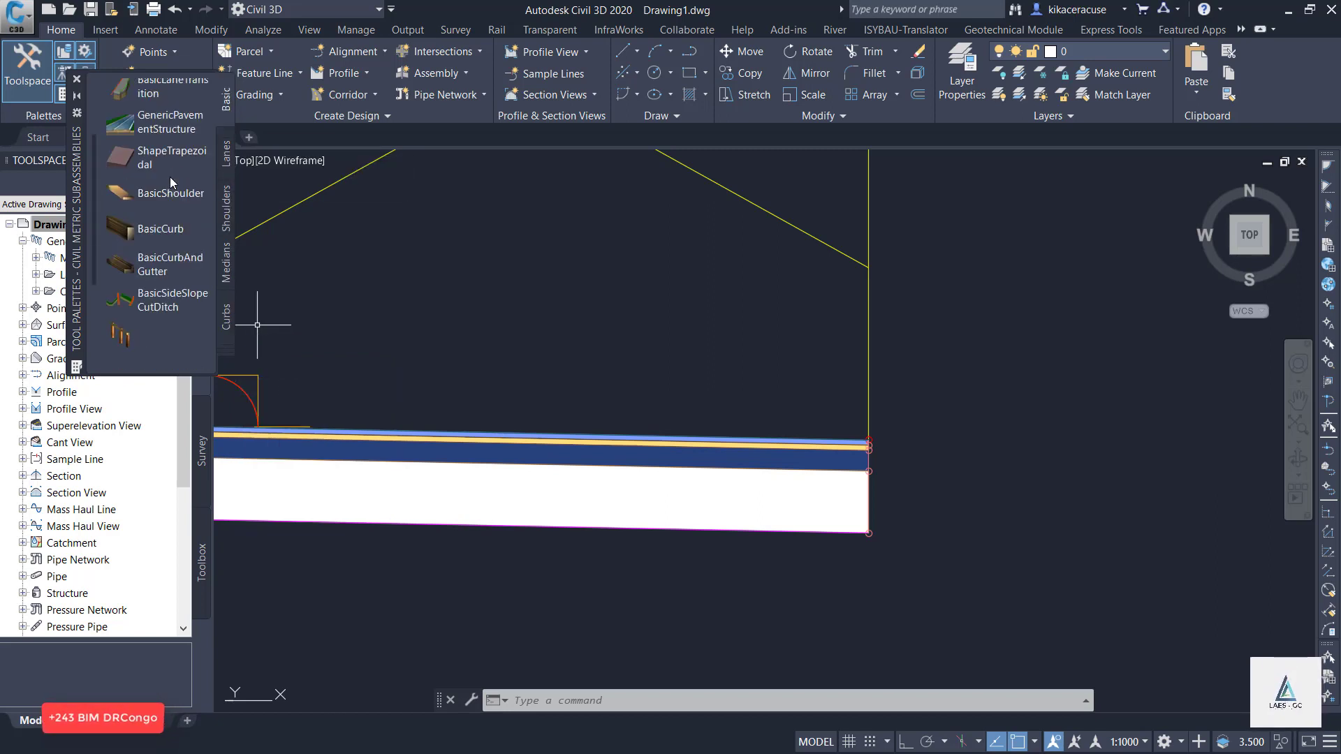
click(160, 268)
scroll(887, 436, up, 6)
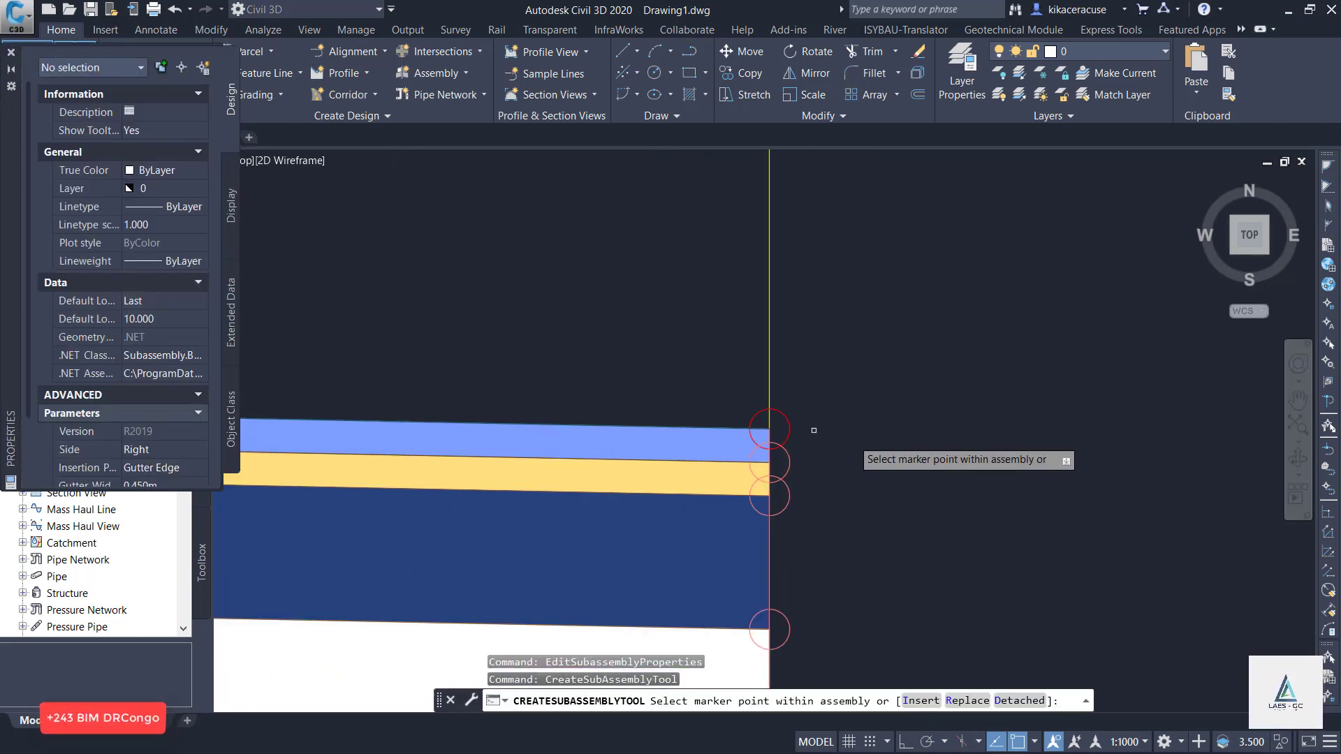
click(766, 426)
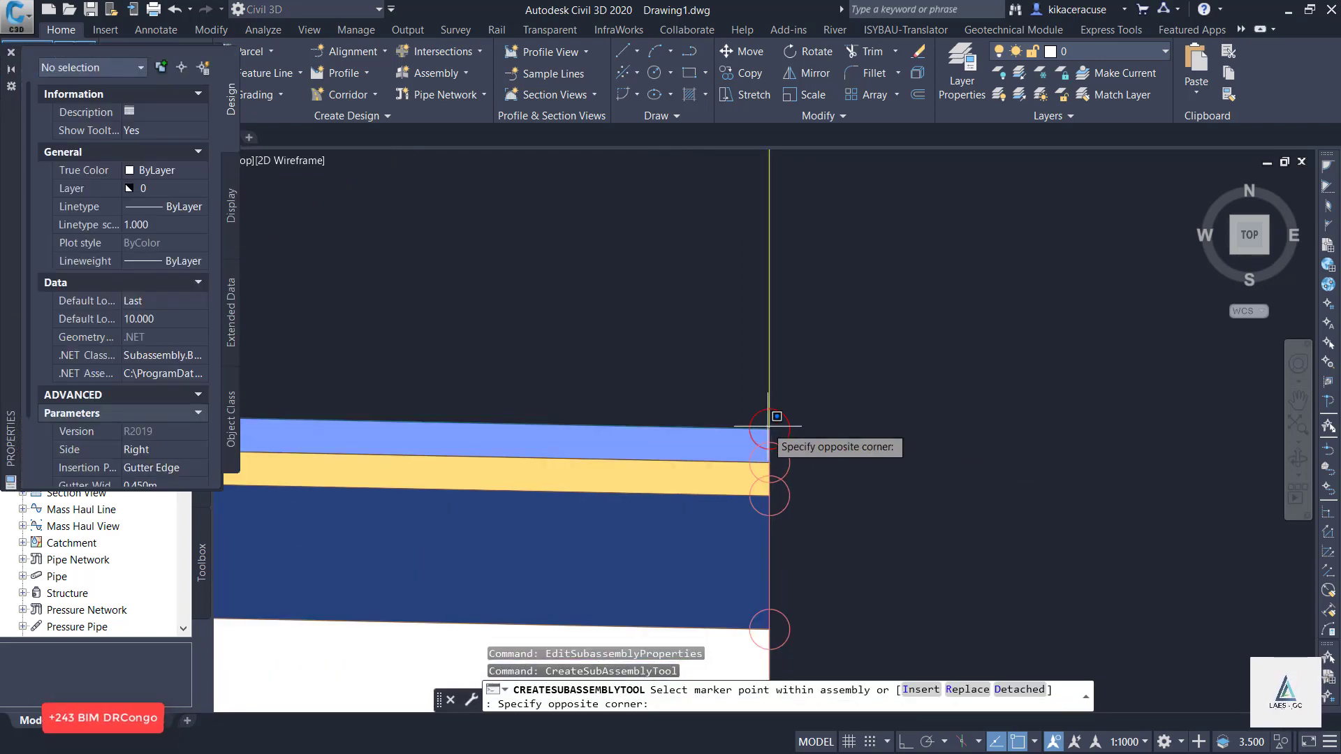
click(828, 397)
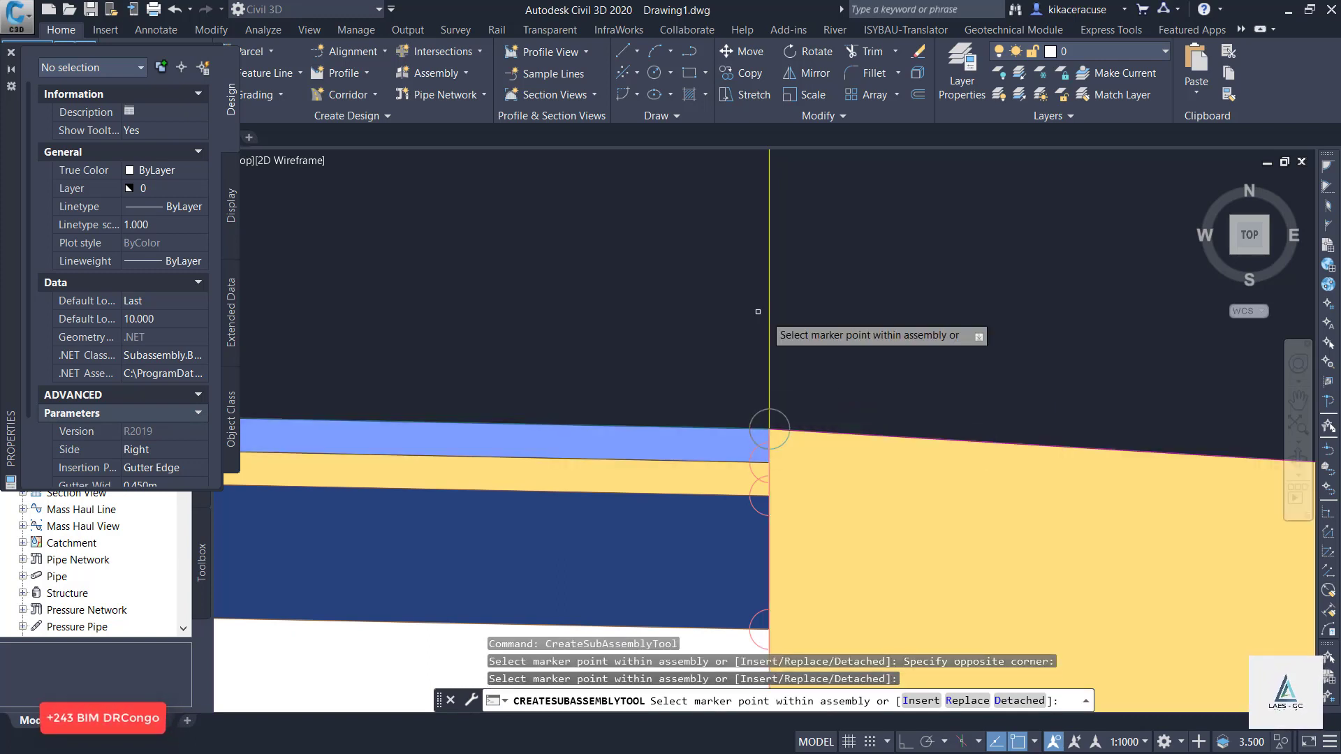
scroll(758, 312, down, 5)
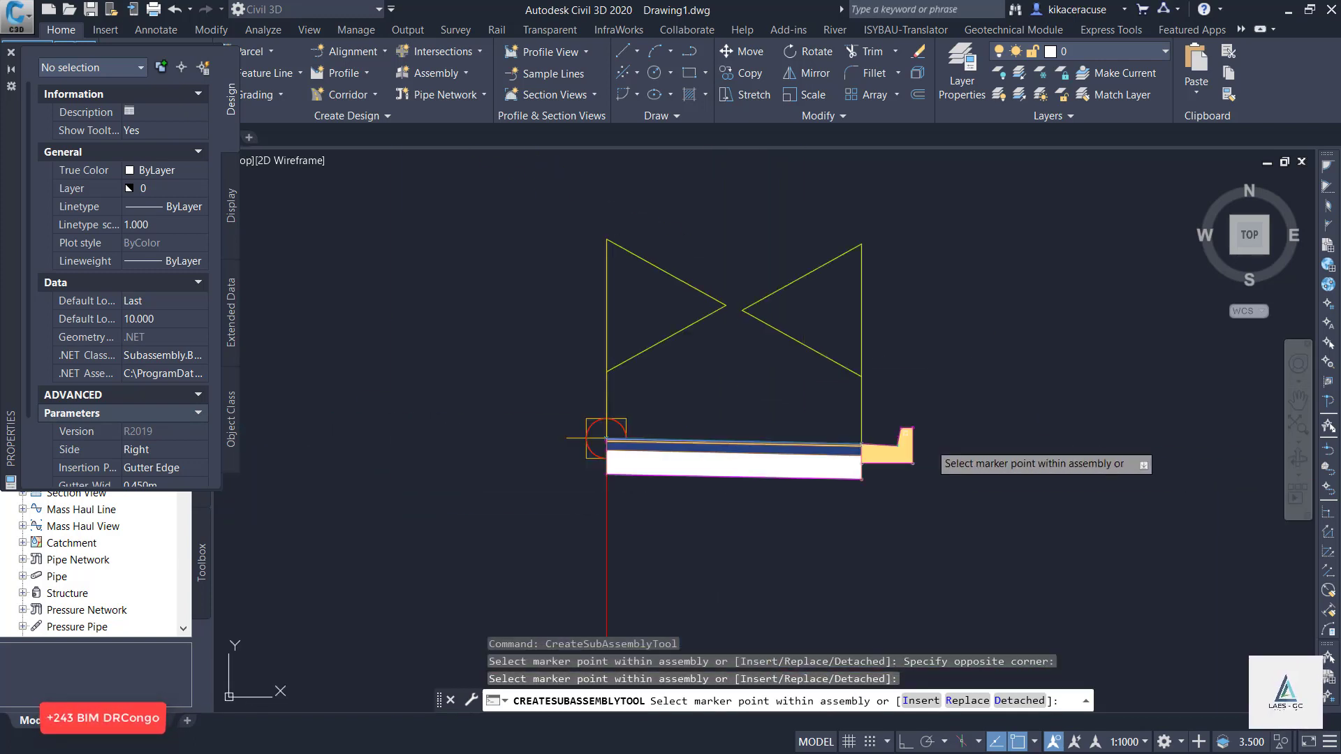
click(11, 53)
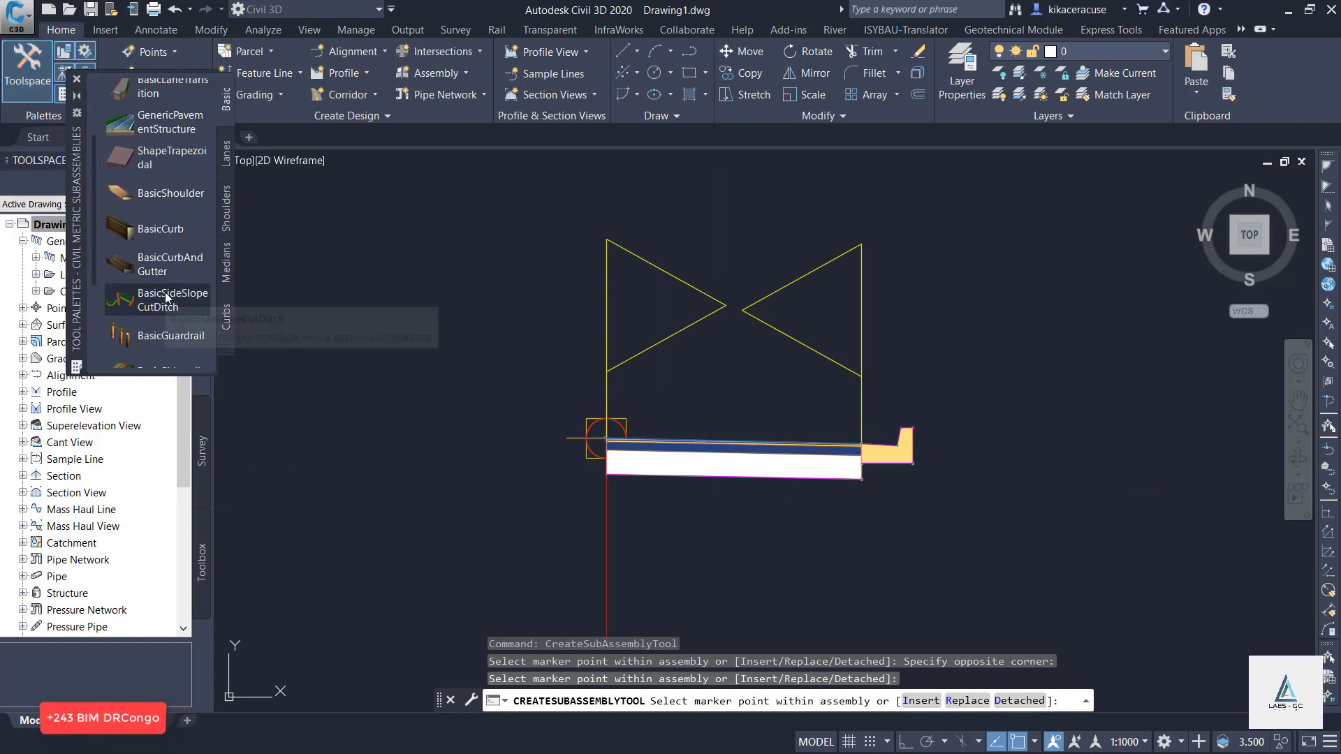
scroll(166, 296, up, 3)
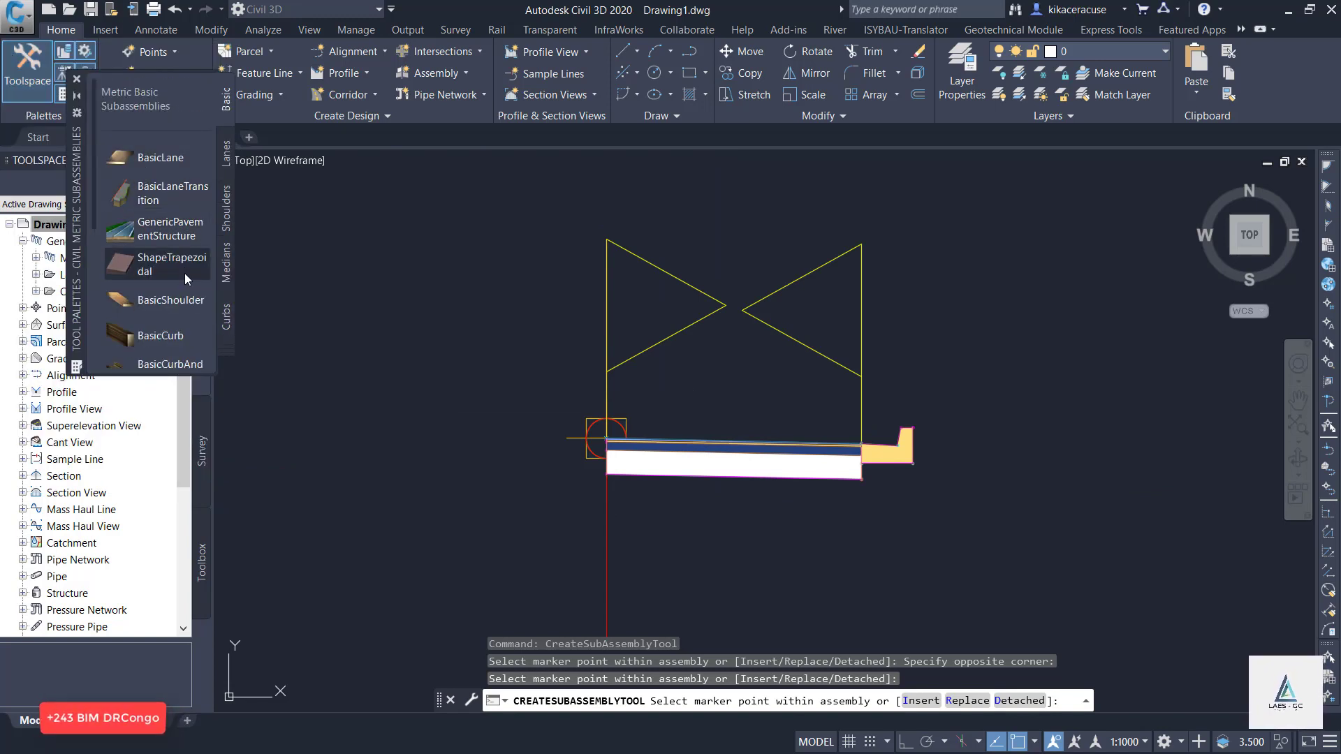
key(Escape)
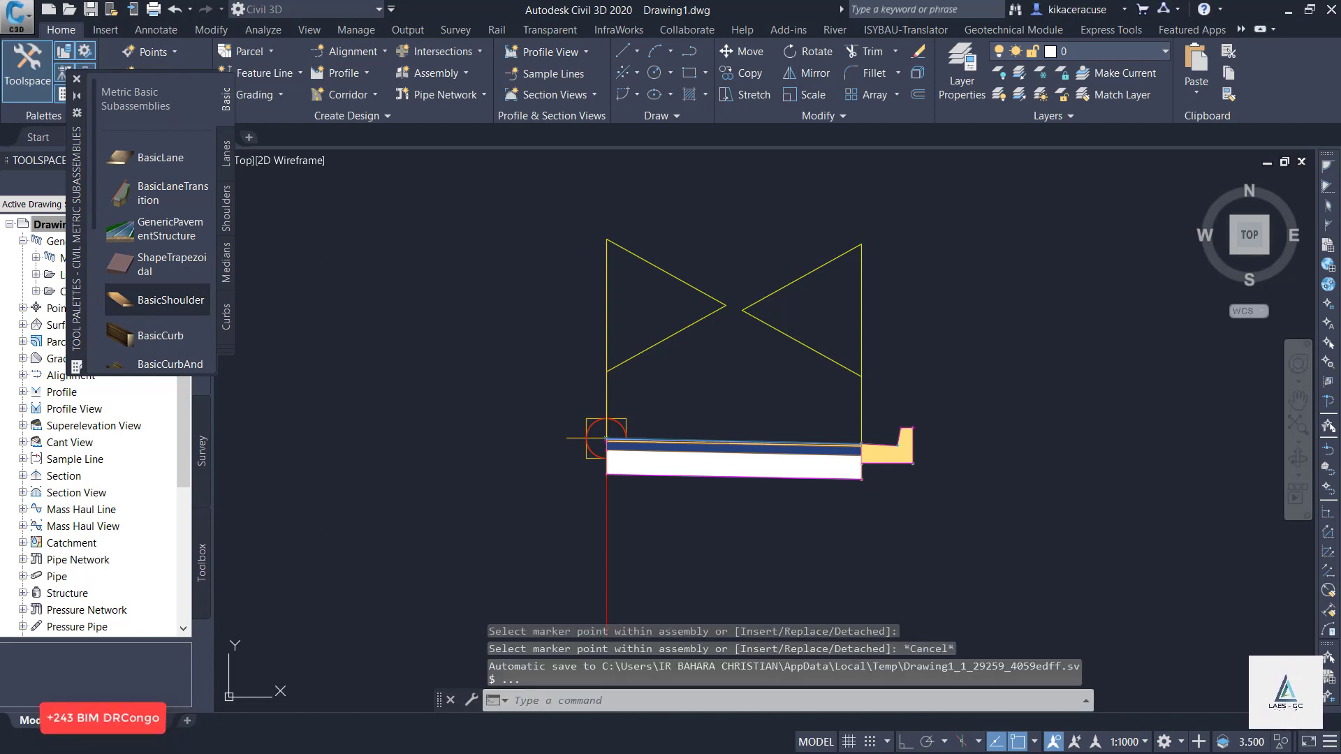
Attach a right-side BasicShoulder subassembly, 0.9 m wide, to the outer top marker of the curb and gutter.
click(160, 300)
scroll(1020, 407, up, 6)
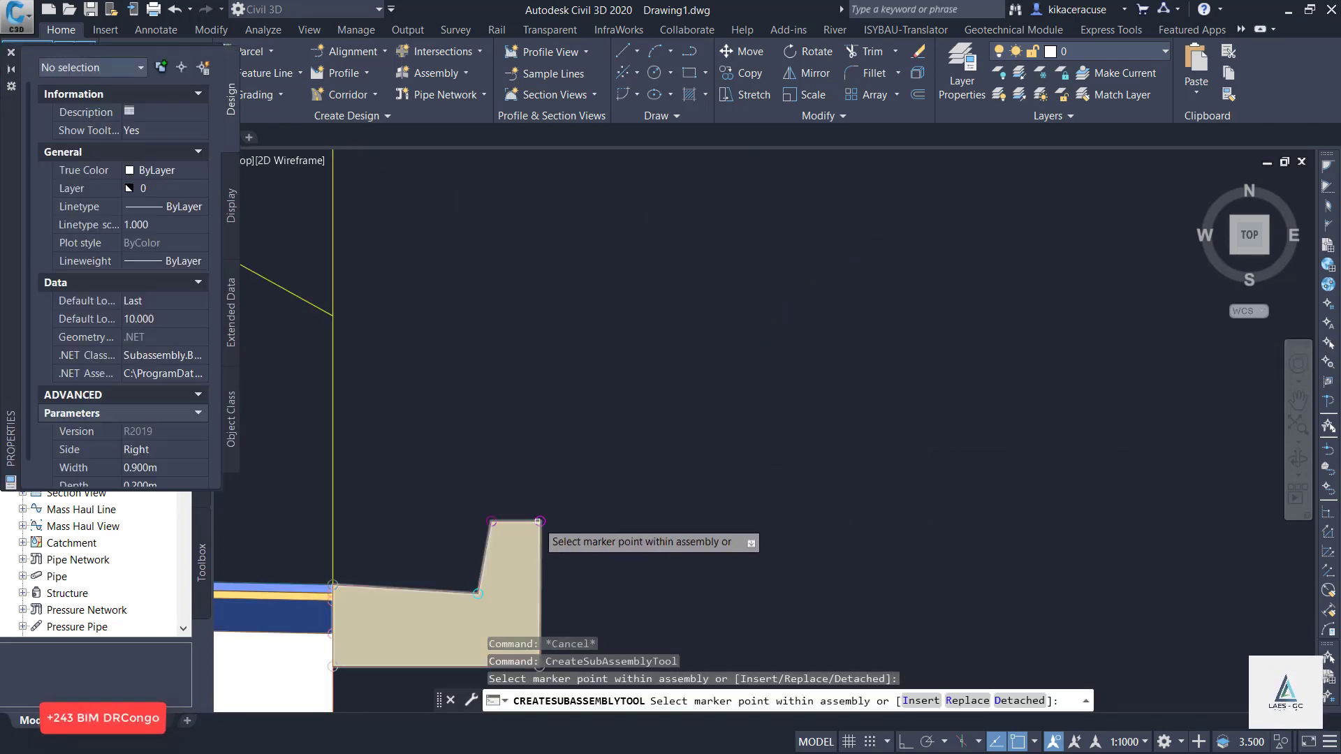
click(540, 521)
scroll(865, 301, down, 4)
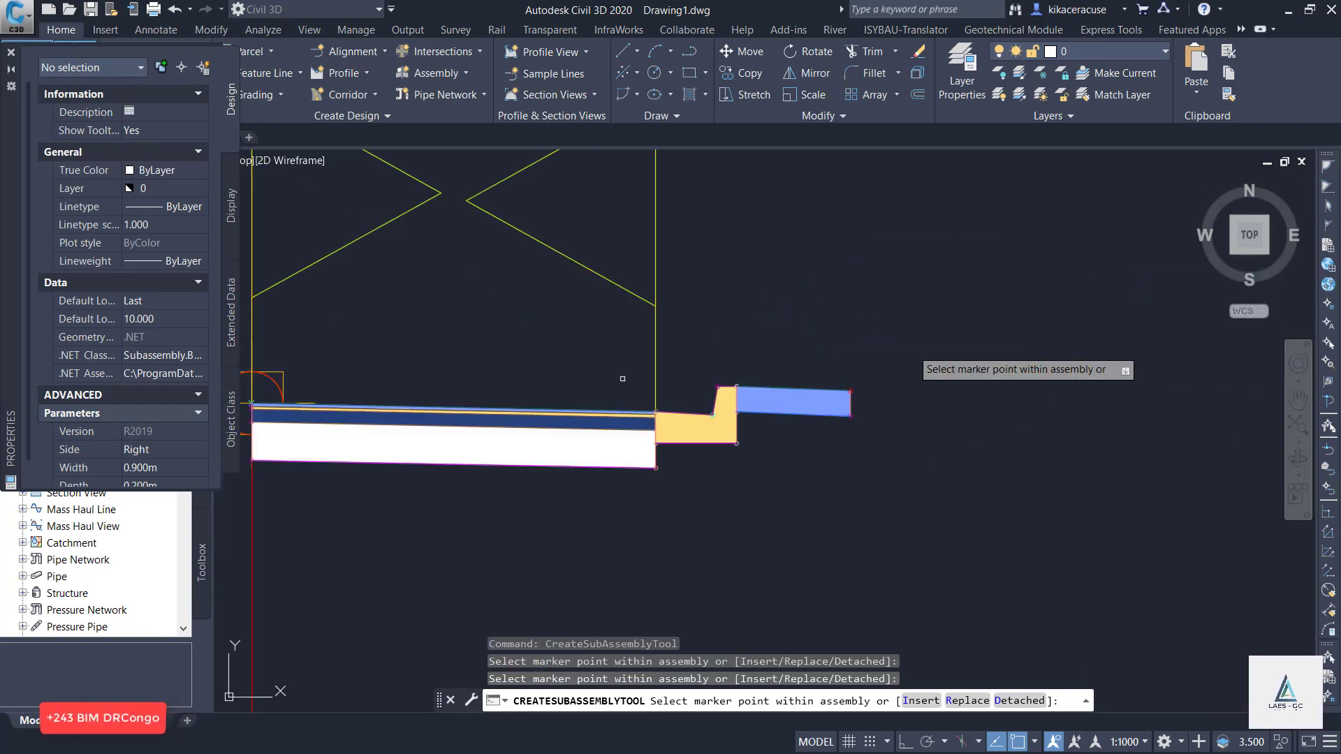
click(10, 53)
Attach right-side BasicCurb subassemblies to the lower and upper markers at the shoulder's outer edge.
scroll(165, 226, down, 3)
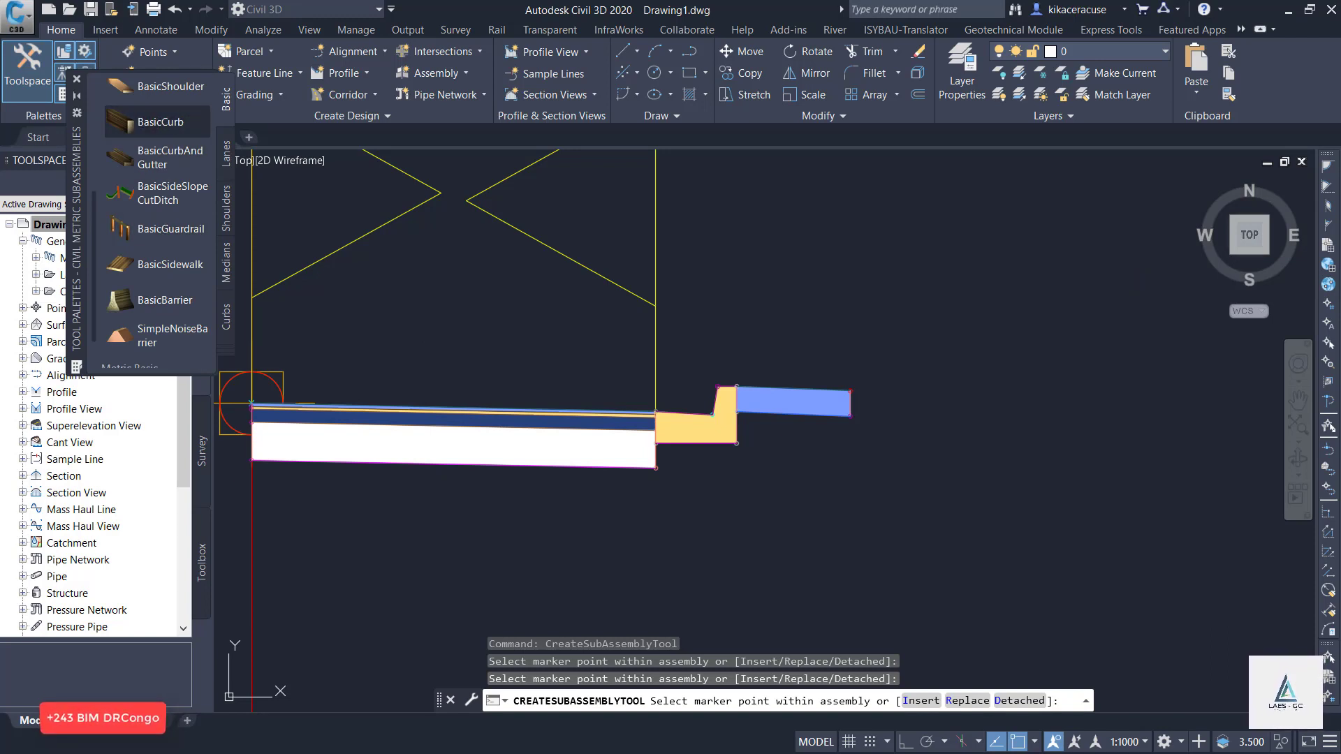
click(161, 122)
scroll(867, 475, up, 6)
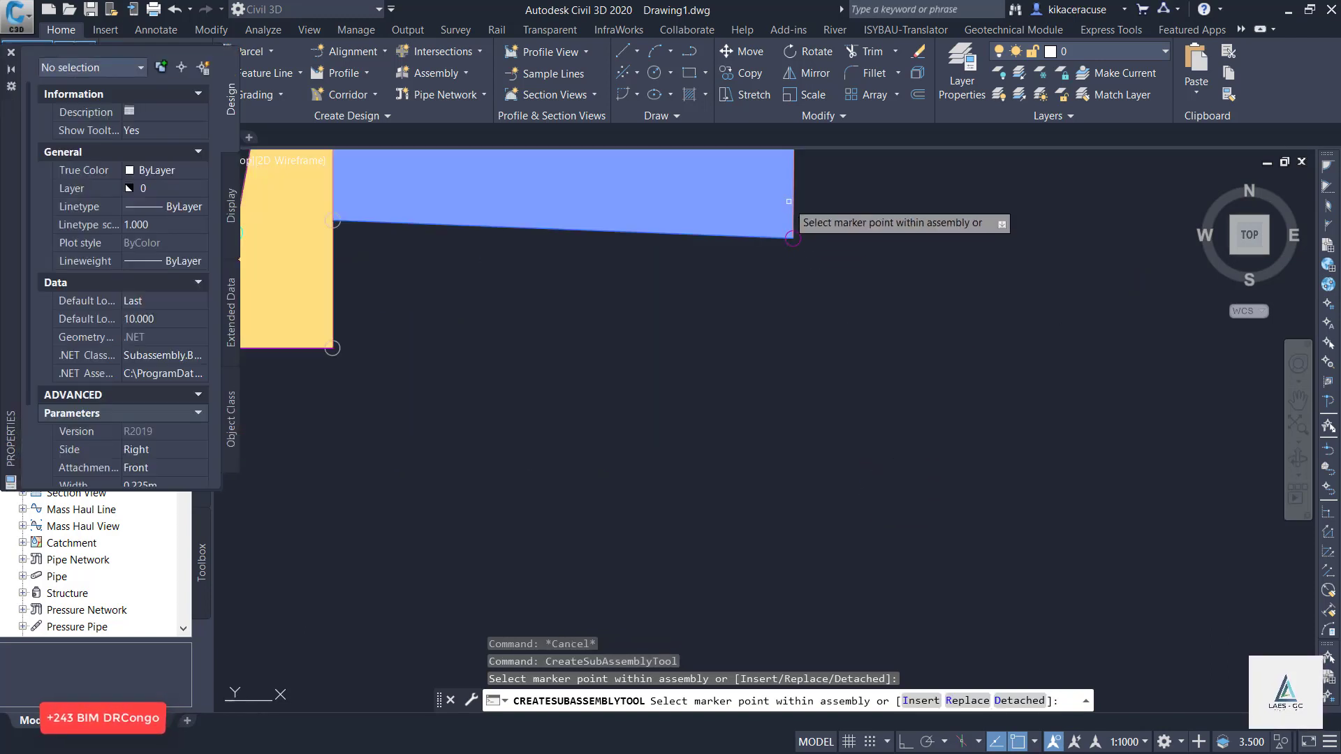
click(792, 237)
scroll(882, 544, down, 5)
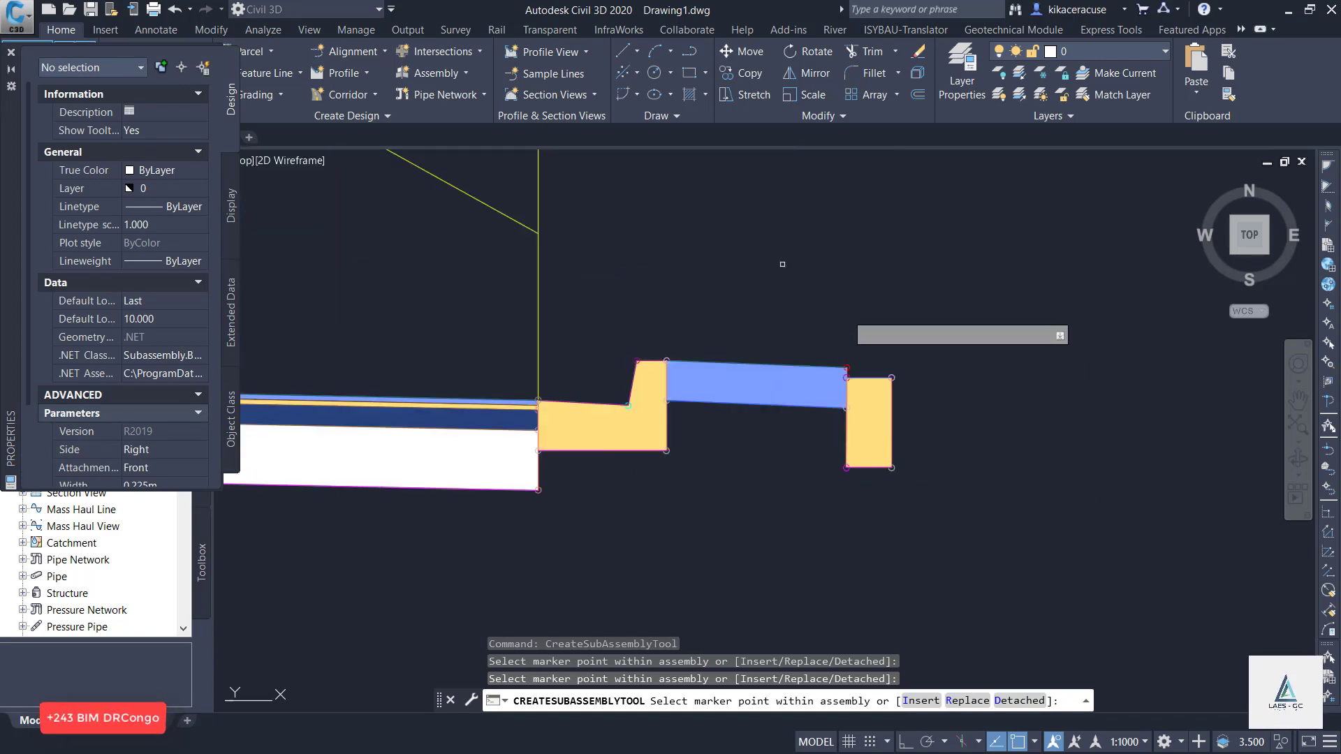
scroll(841, 353, up, 10)
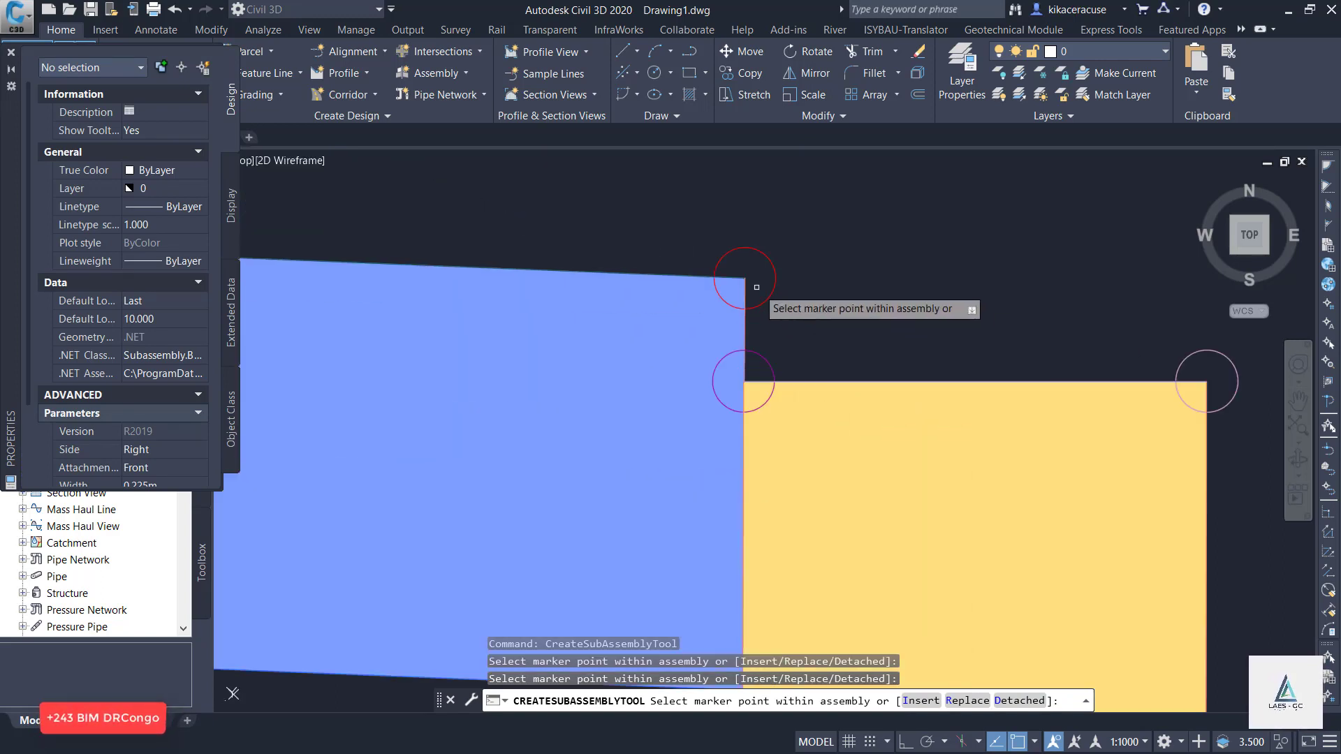
click(741, 279)
scroll(777, 310, down, 4)
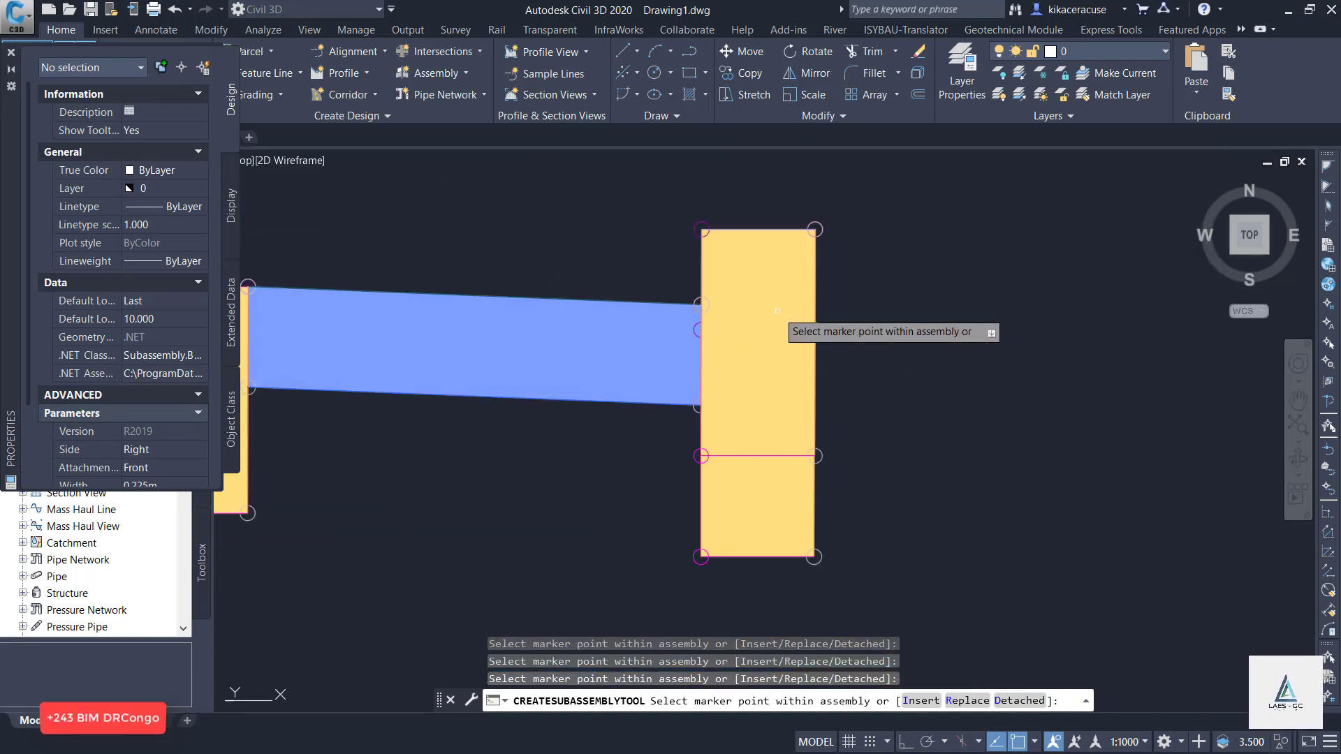
Delete the extra lower BasicCurb subassembly at the shoulder's outer edge.
key(Escape)
key(Escape)
click(792, 534)
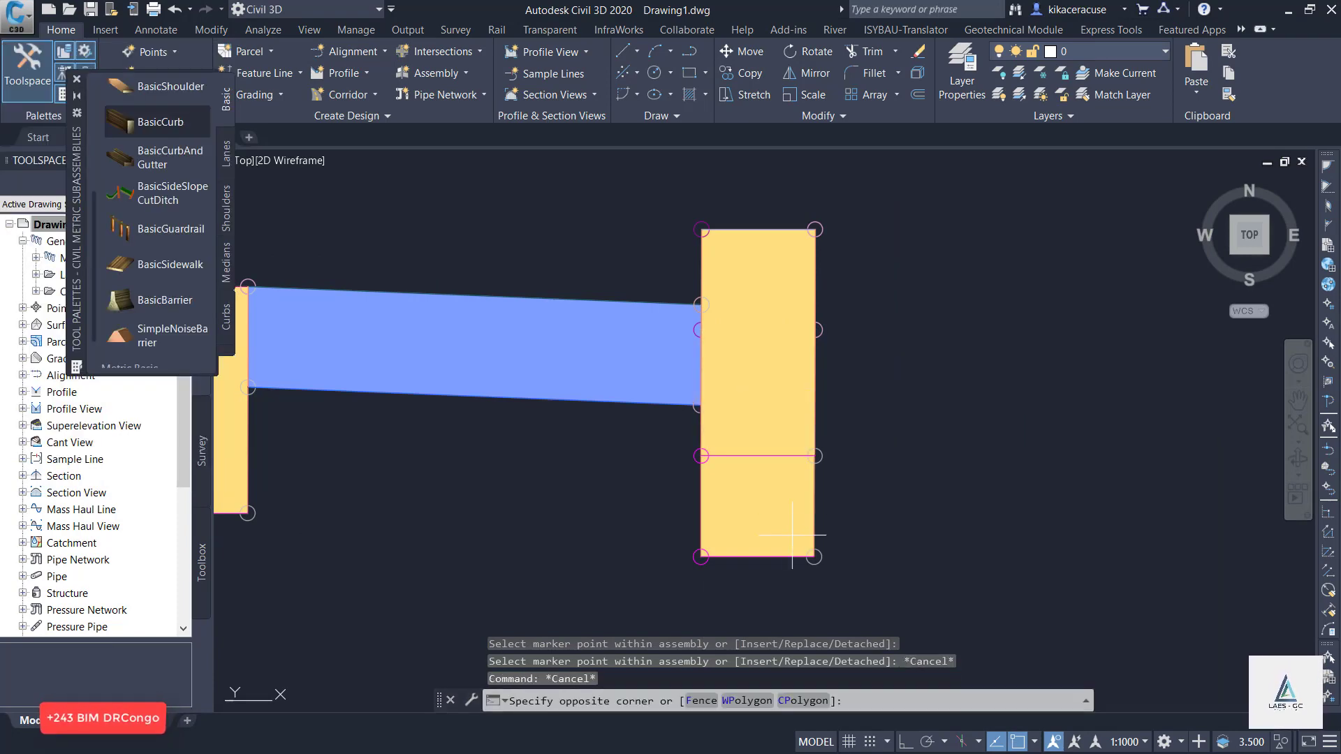
click(712, 543)
key(Delete)
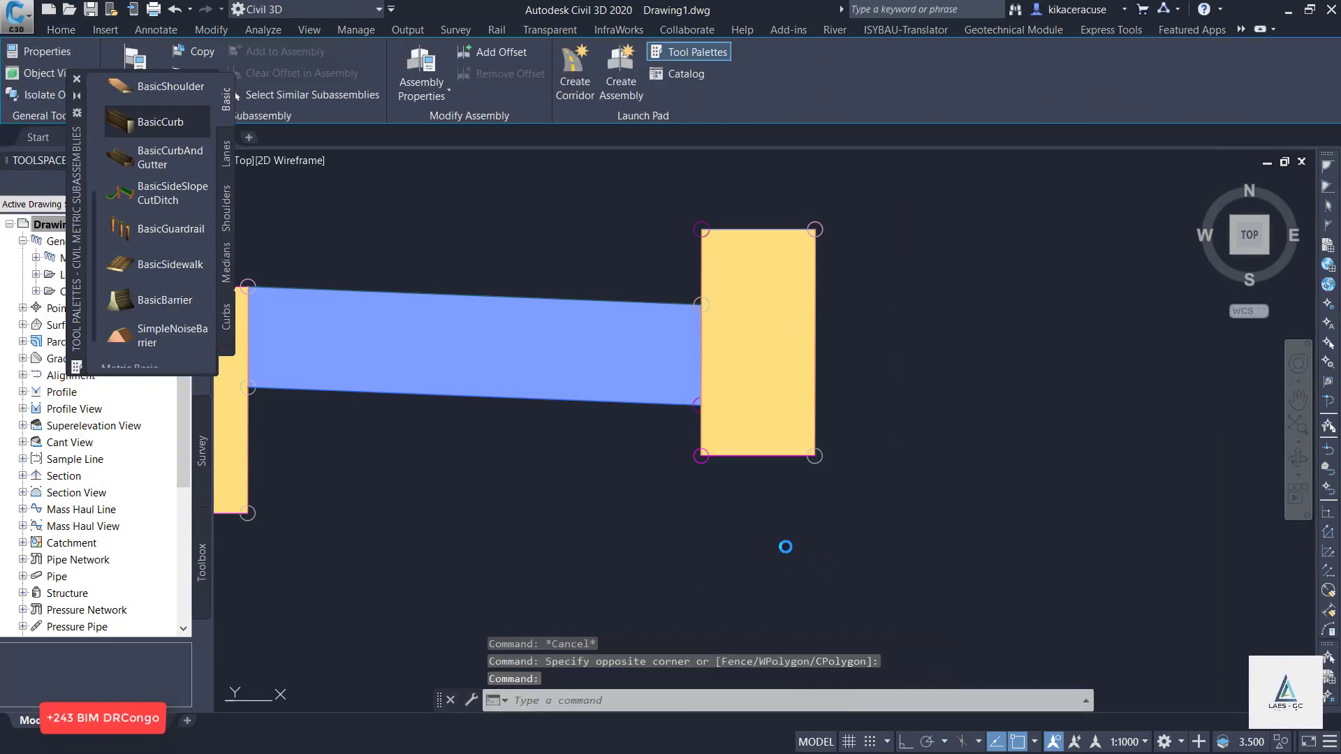
Attach a DaylightBench subassembly from the metric daylight set to the top outer marker of the right-side outer curb.
scroll(982, 473, down, 3)
scroll(978, 468, down, 2)
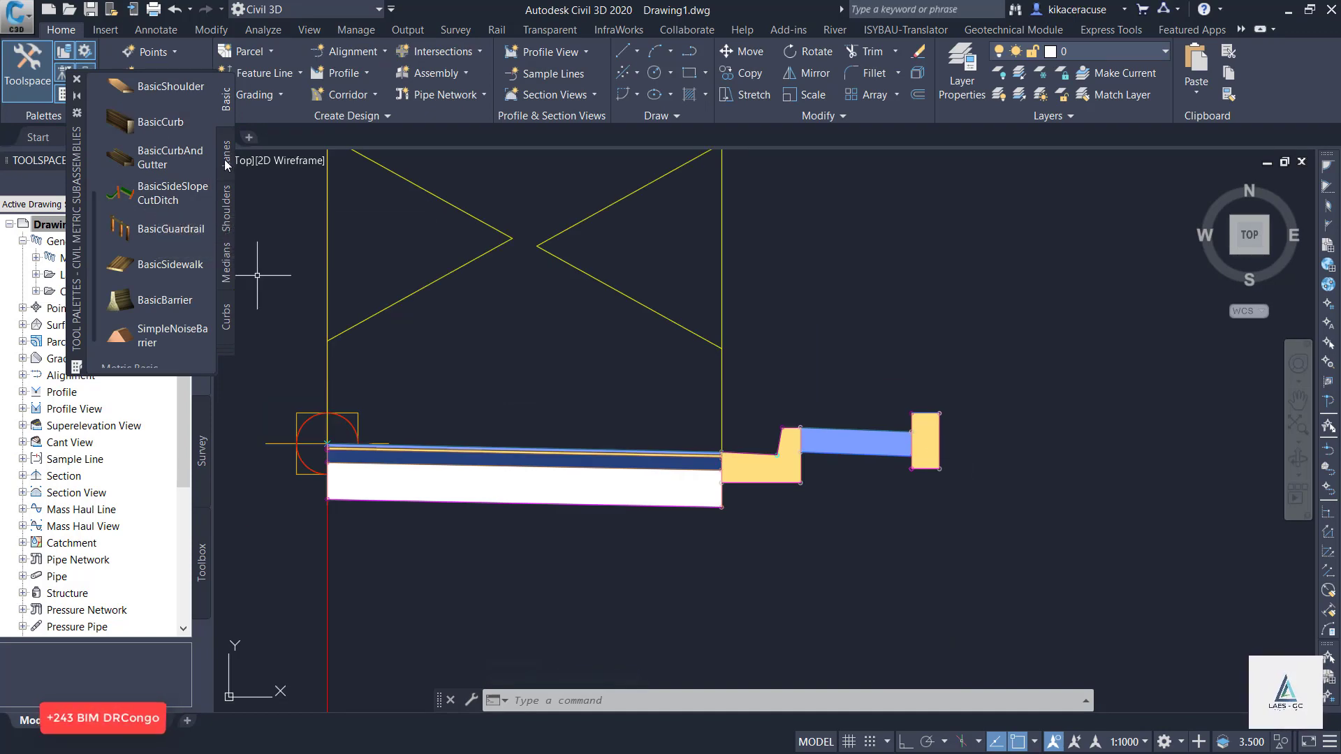
click(223, 356)
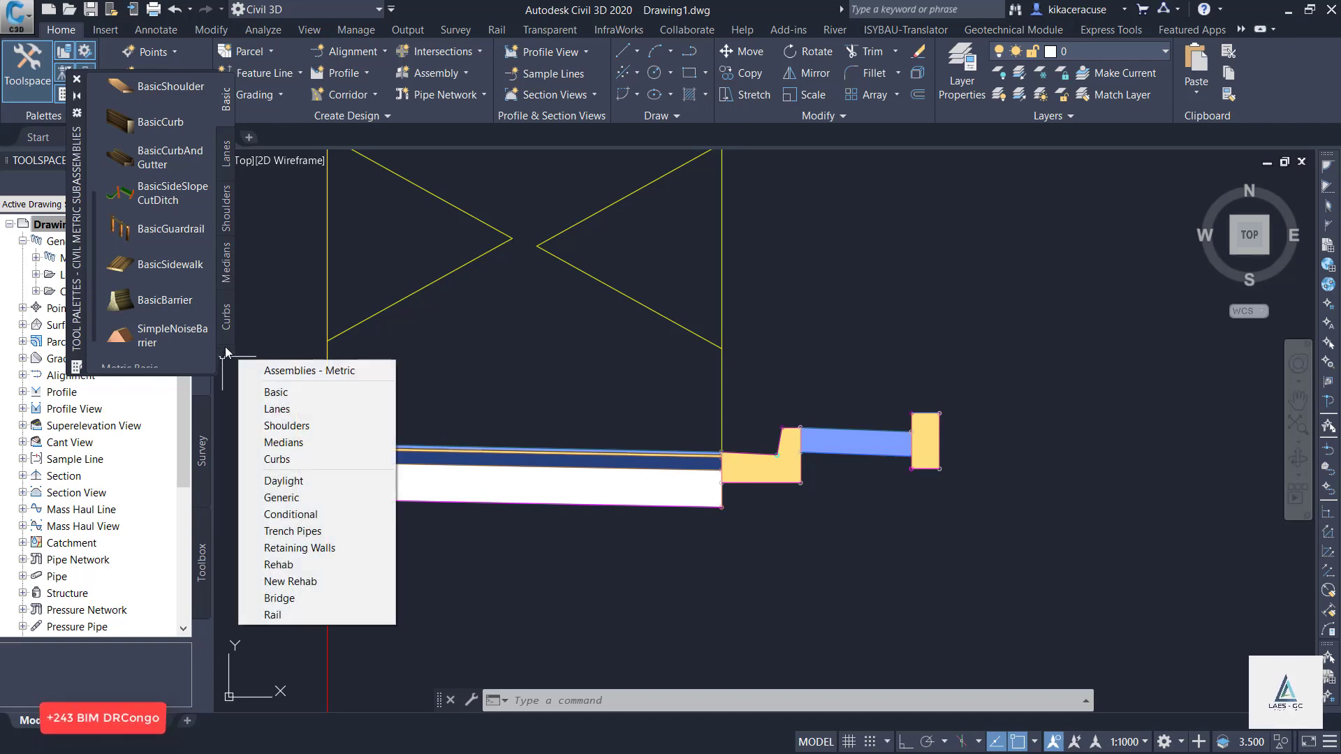
click(293, 481)
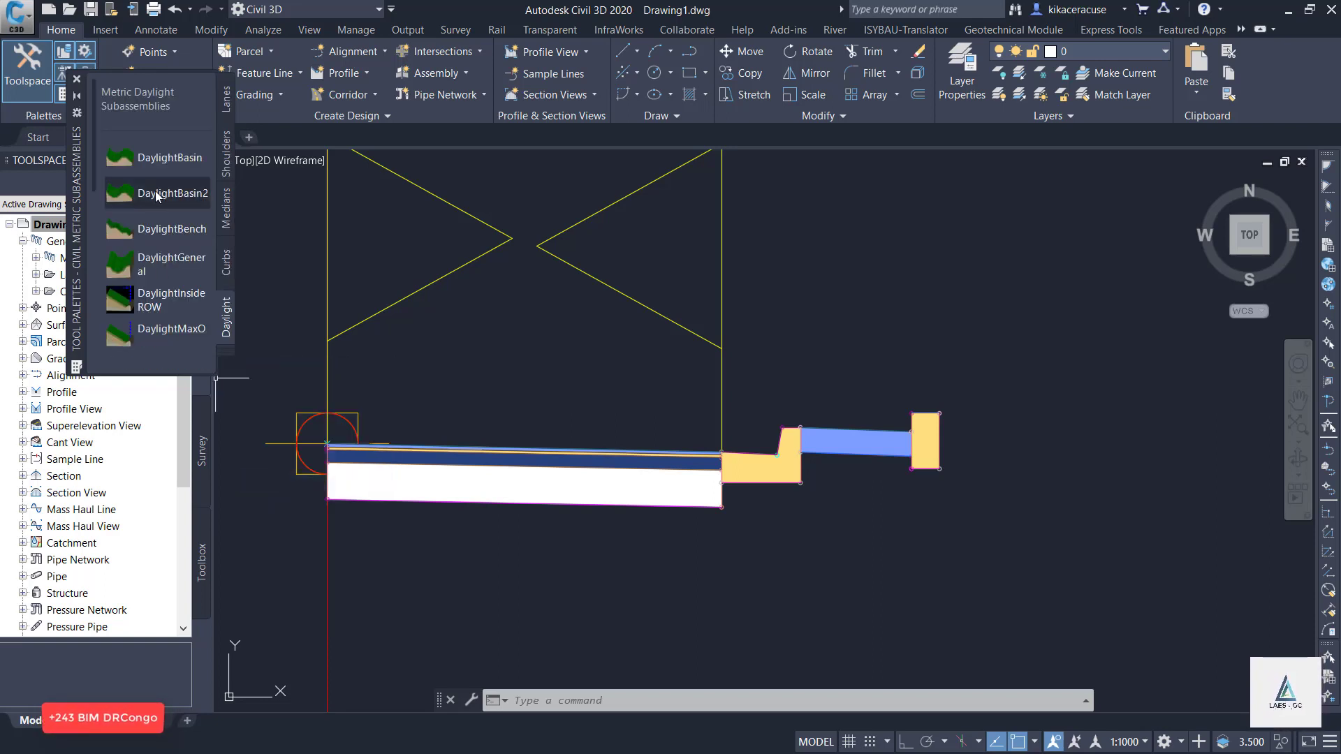
click(169, 232)
scroll(925, 419, up, 4)
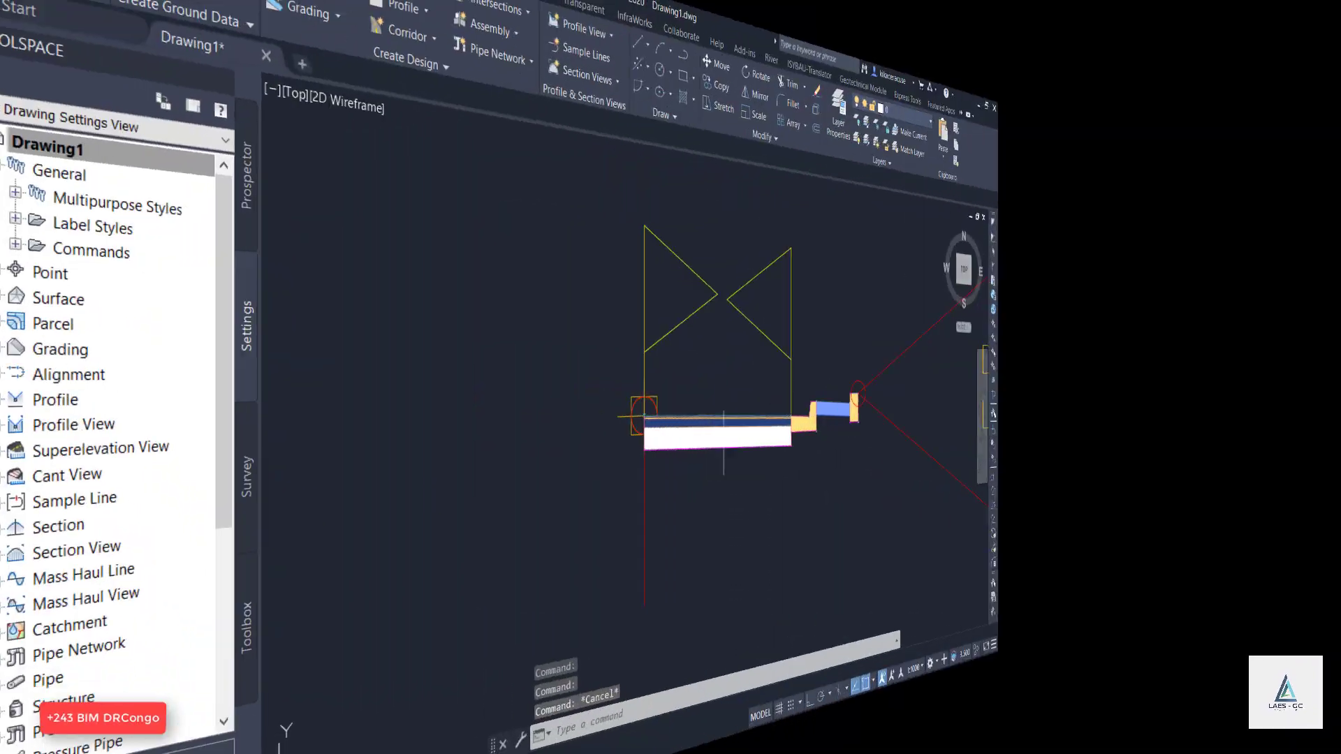
Mirror the right-side lane subassembly about the assembly baseline.
click(724, 442)
right_click(748, 449)
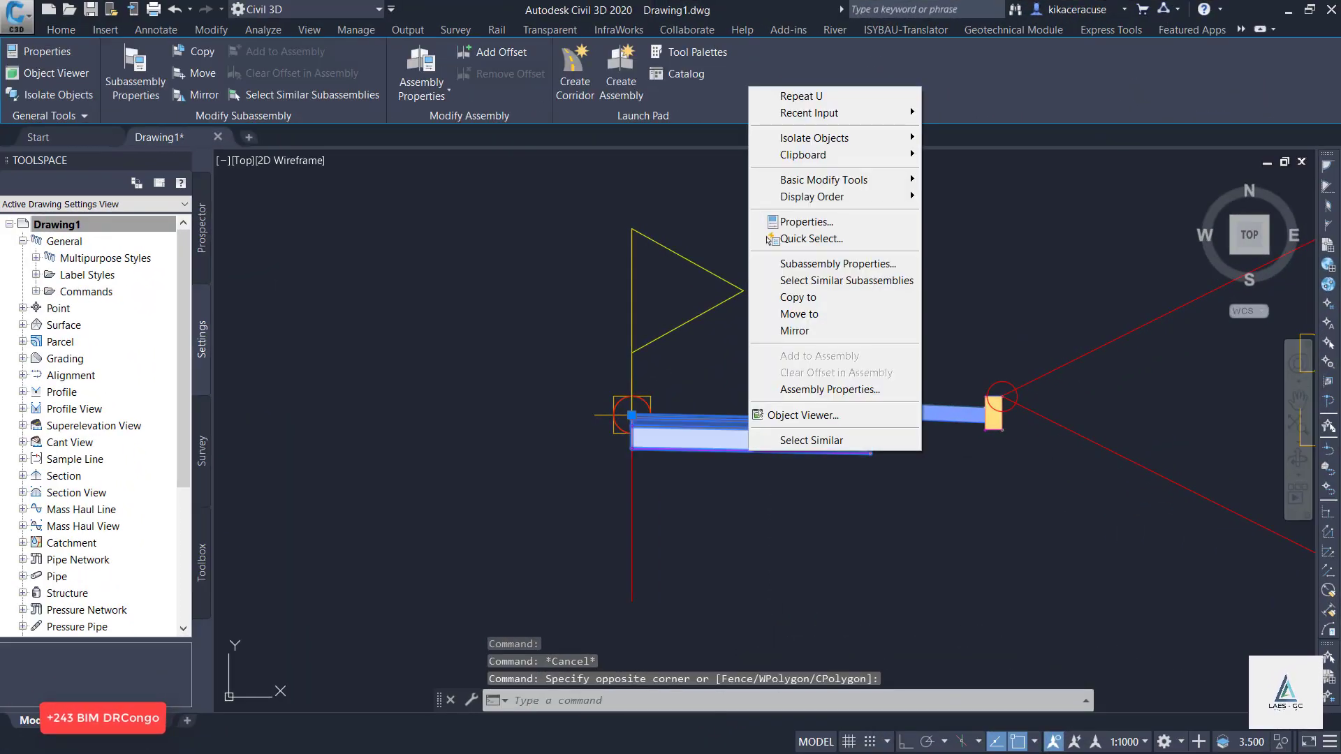
click(795, 331)
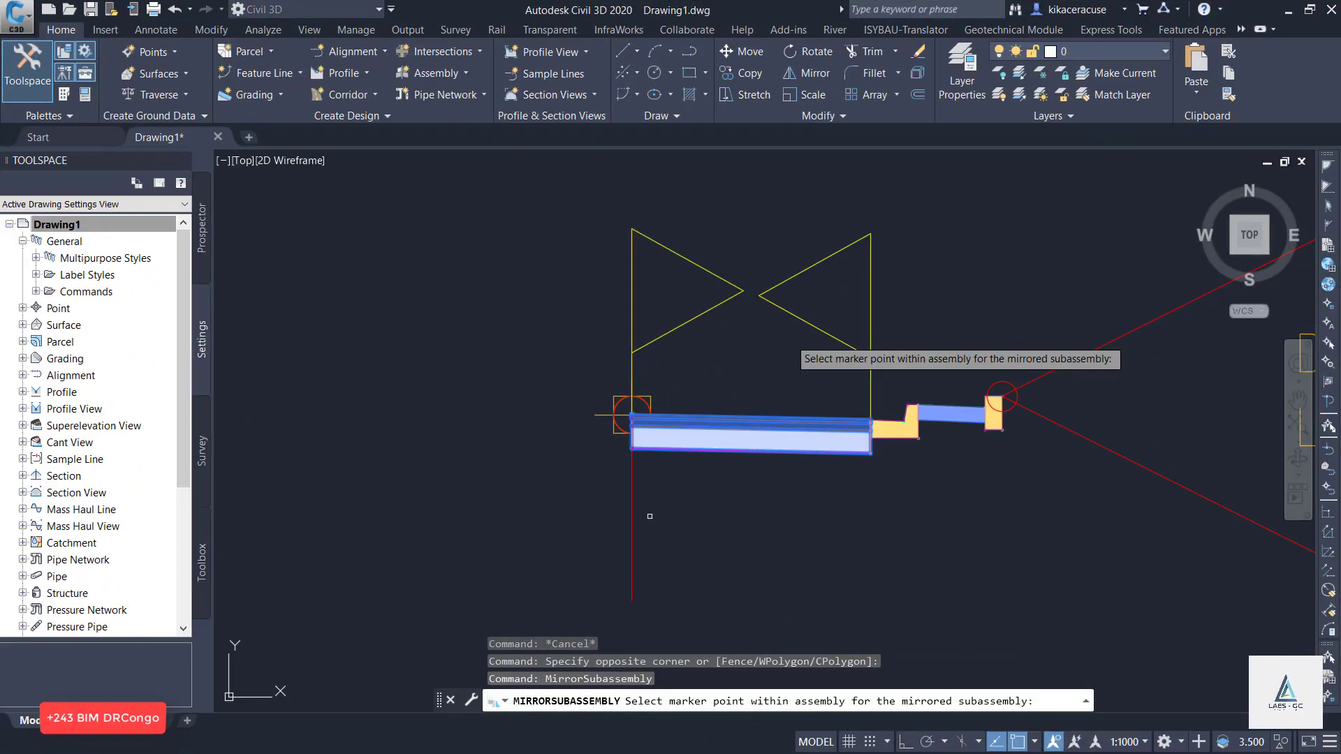
click(634, 501)
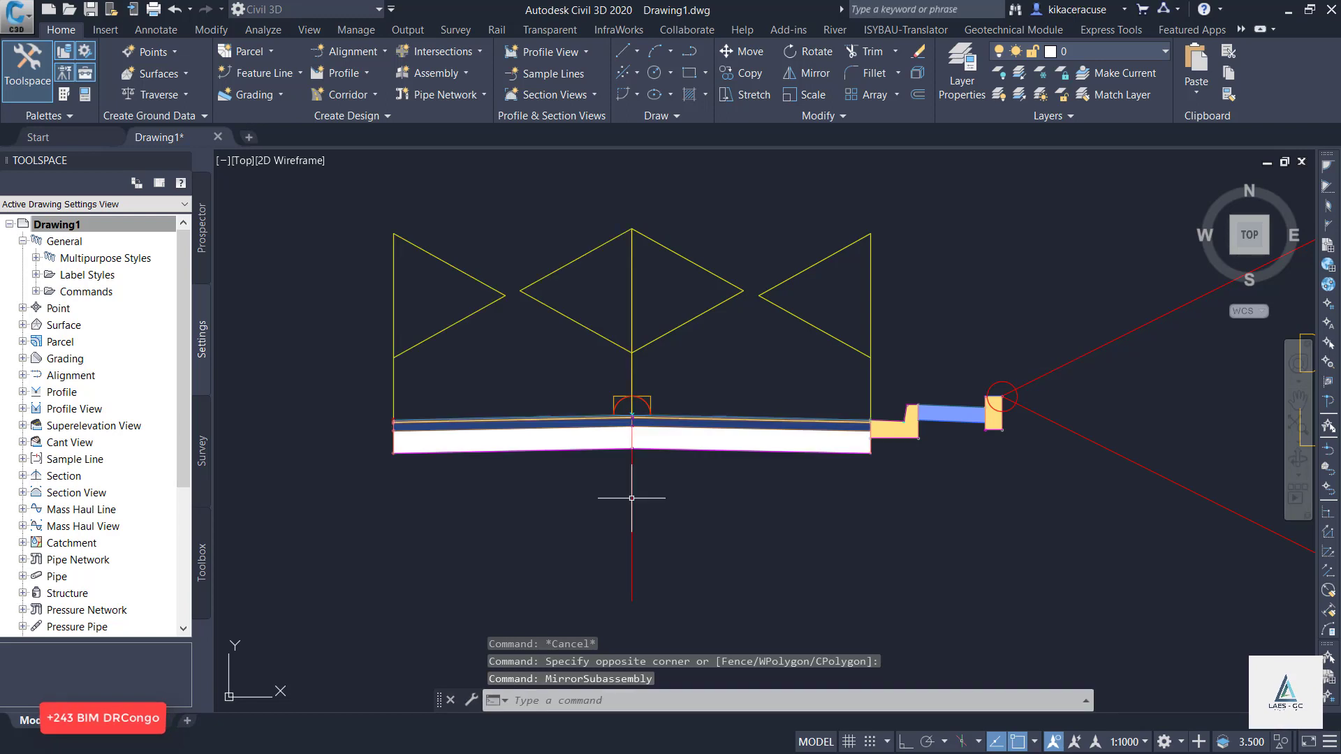
Mirror the right-side curb and gutter subassembly onto the assembly baseline.
click(888, 433)
click(886, 500)
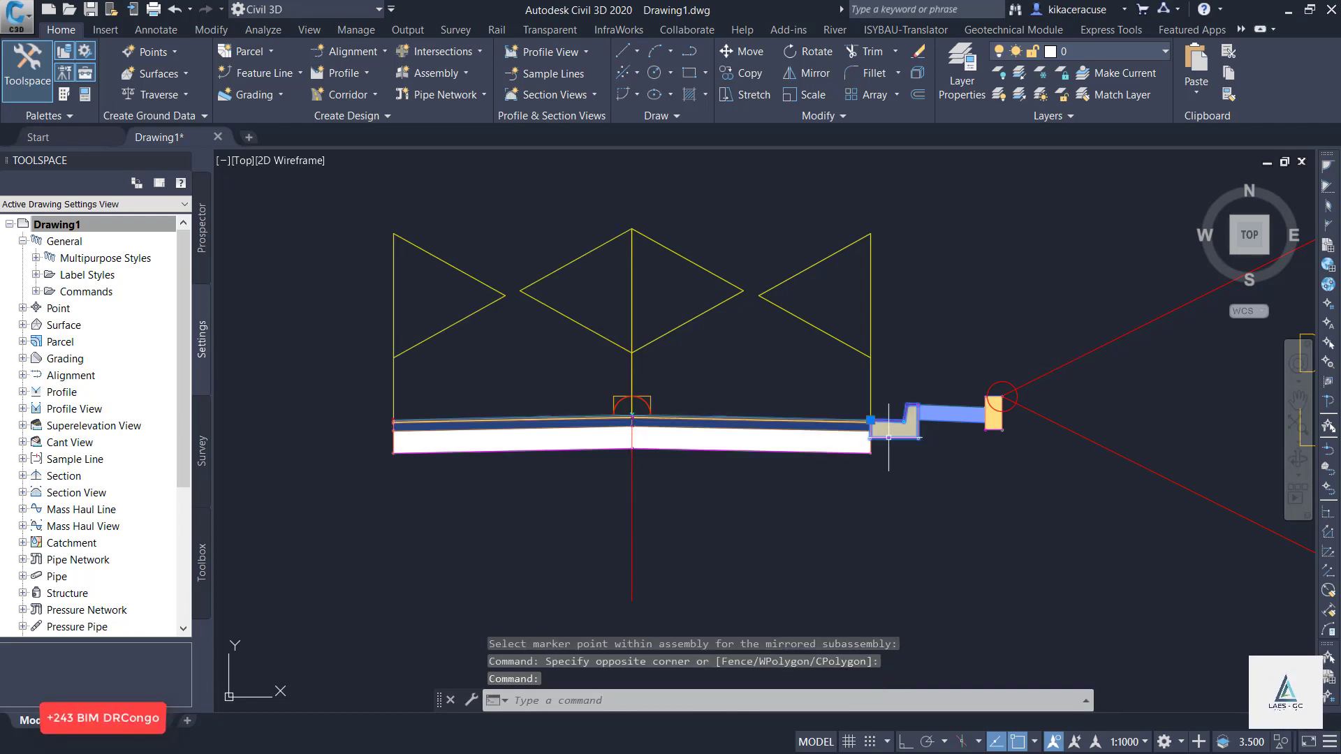
right_click(887, 500)
click(921, 382)
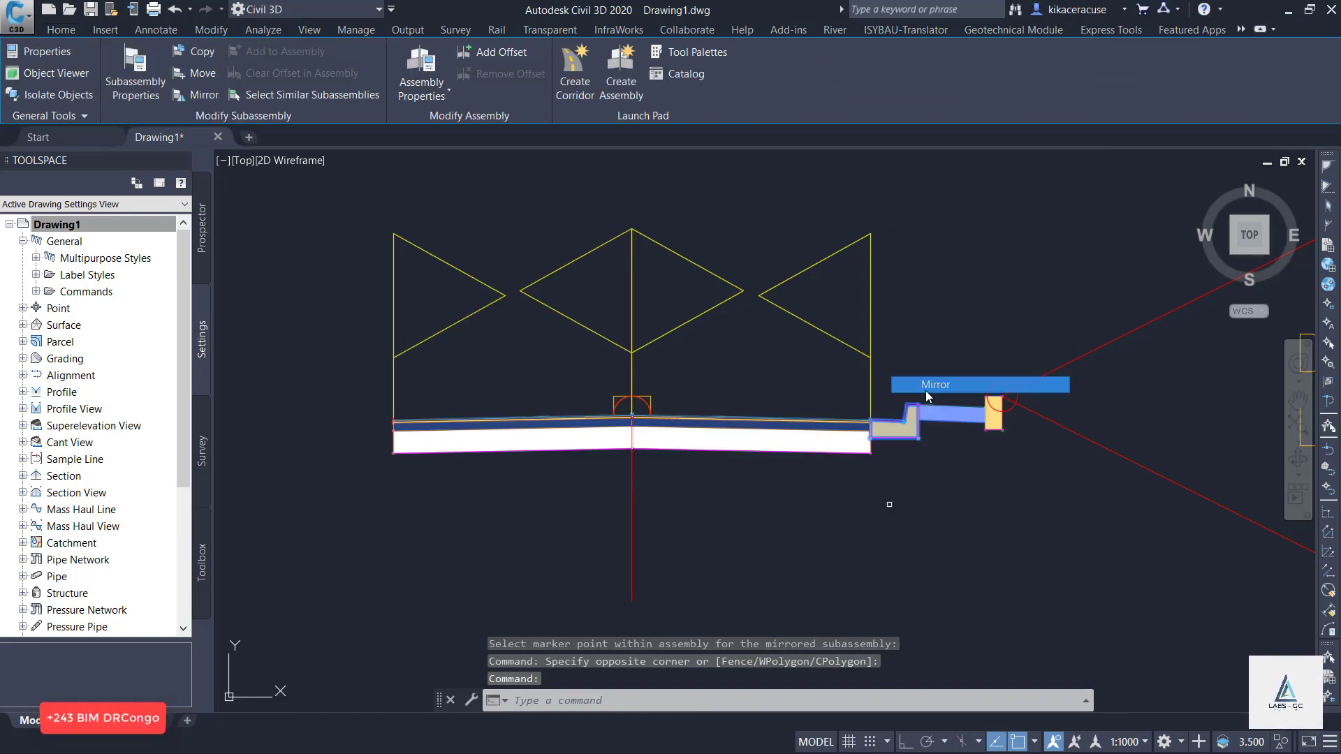
click(631, 508)
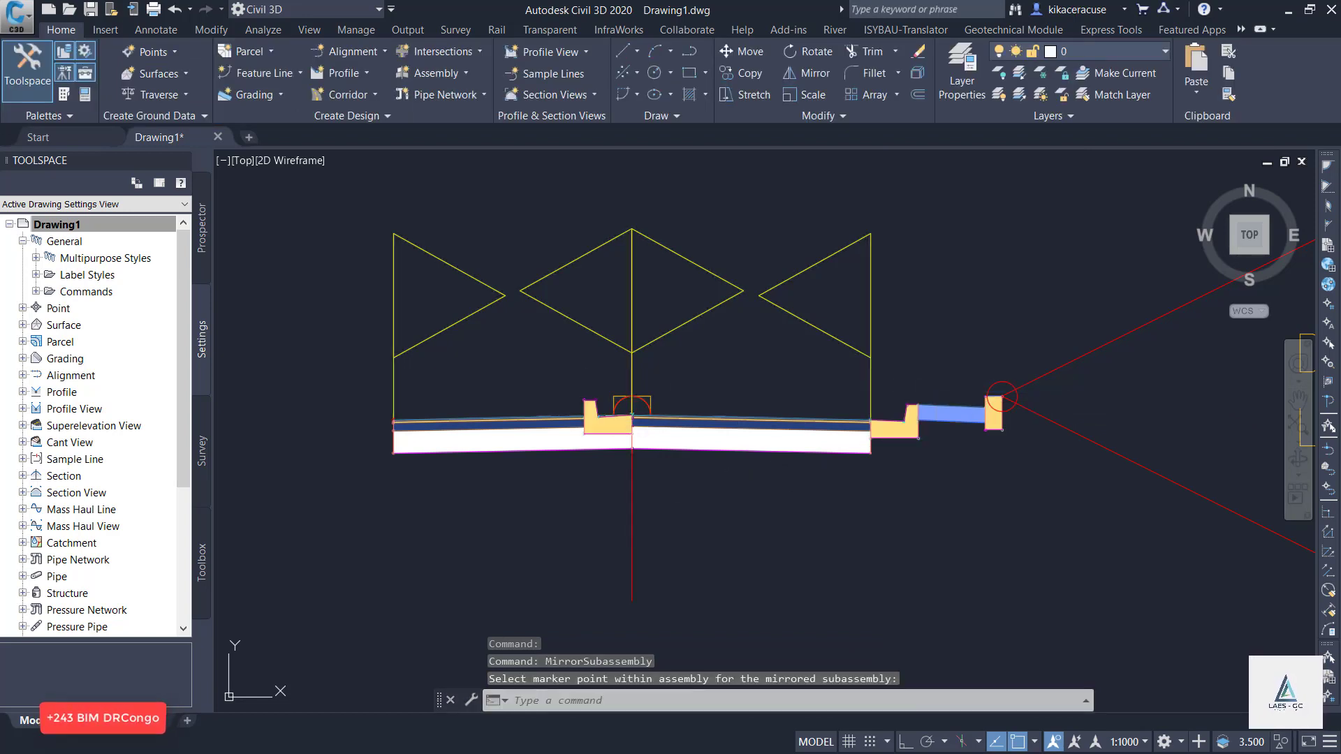
Move the mirrored curb and gutter from the baseline to just outside the left lane's outer edge.
click(48, 28)
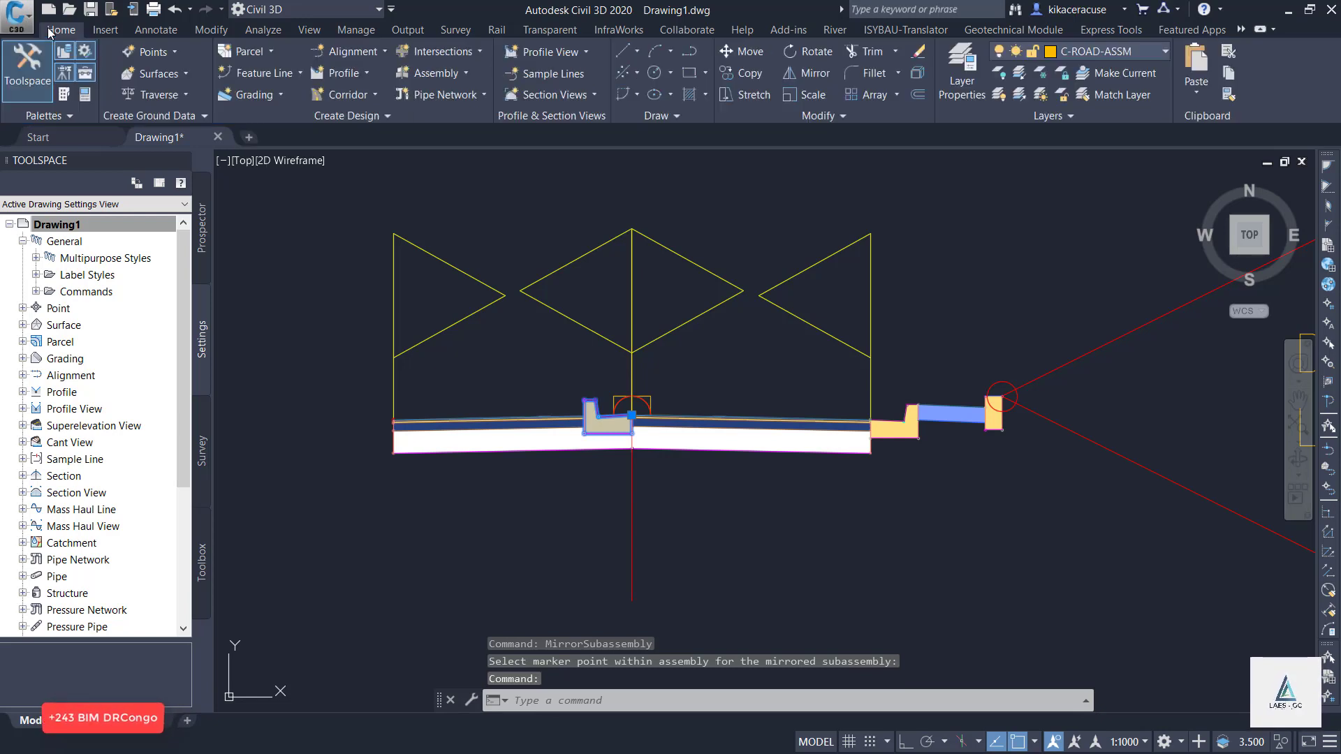
click(730, 50)
scroll(621, 417, up, 4)
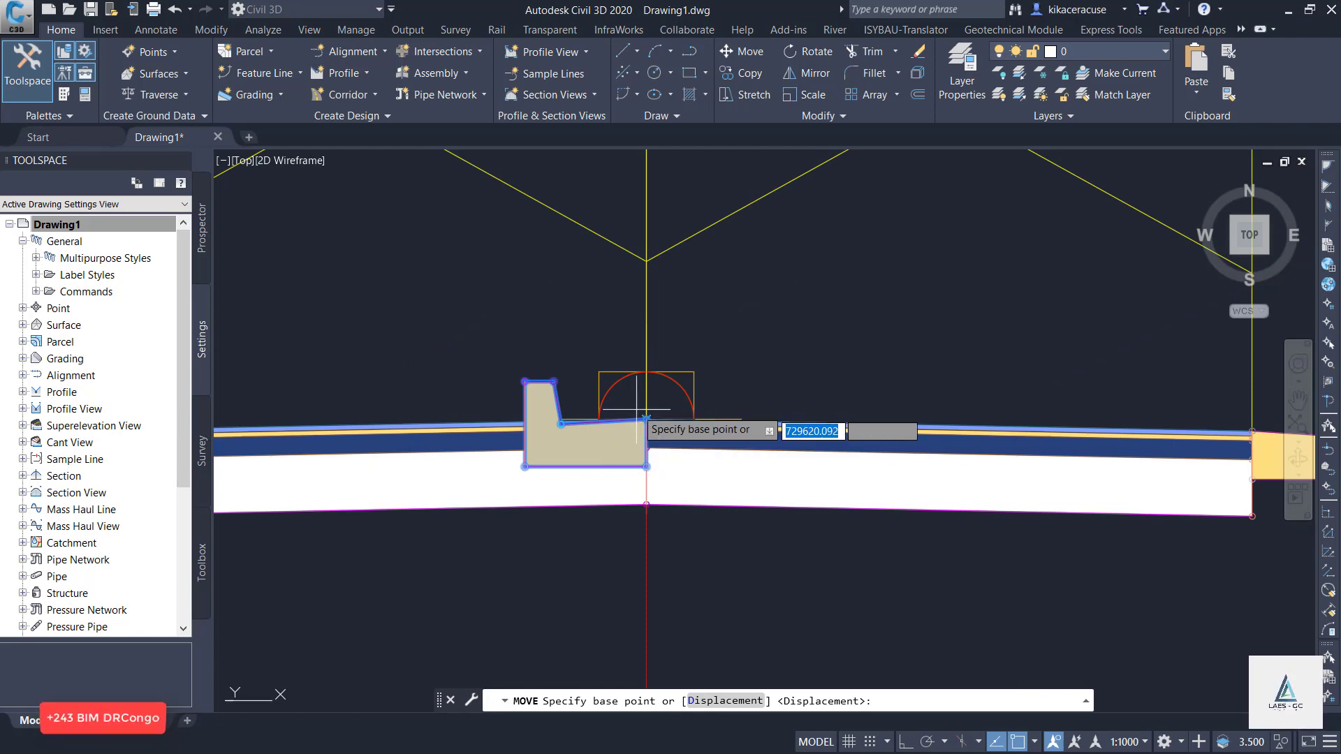
click(645, 420)
scroll(754, 406, down, 2)
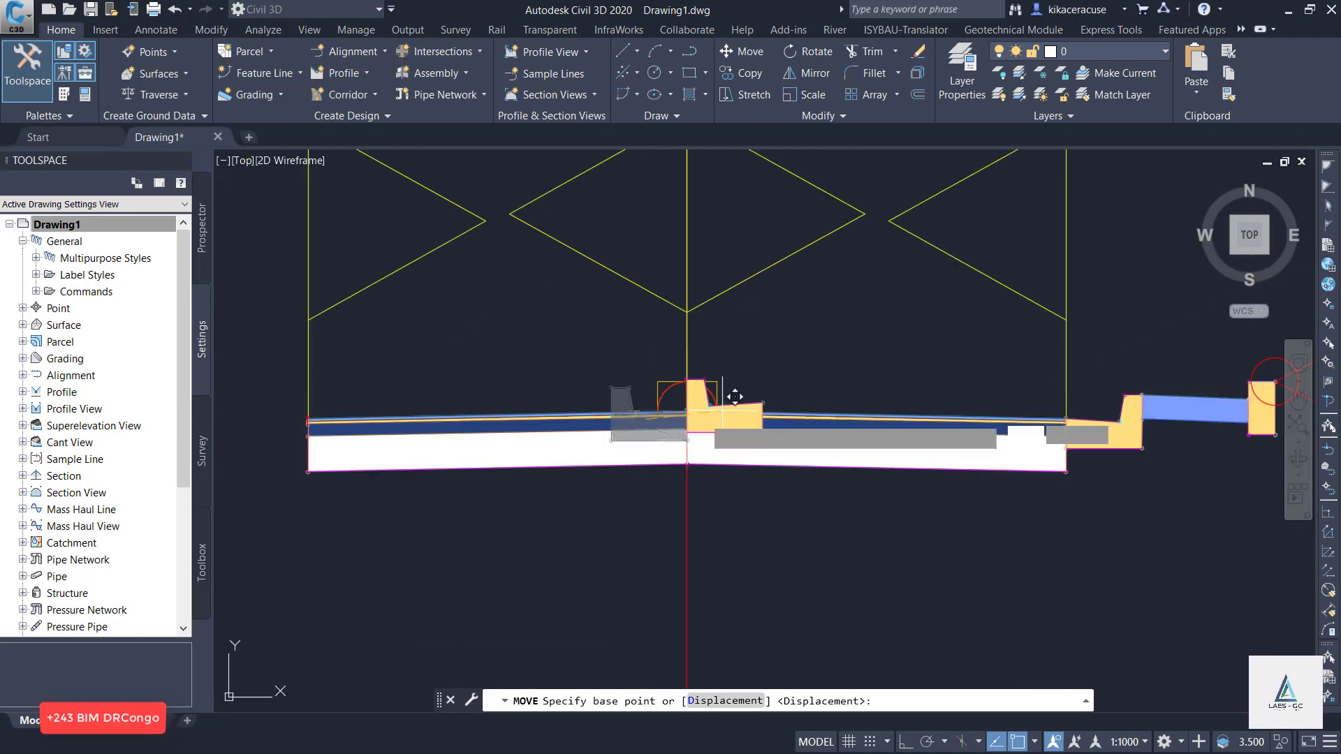
scroll(273, 431, up, 8)
scroll(831, 432, down, 6)
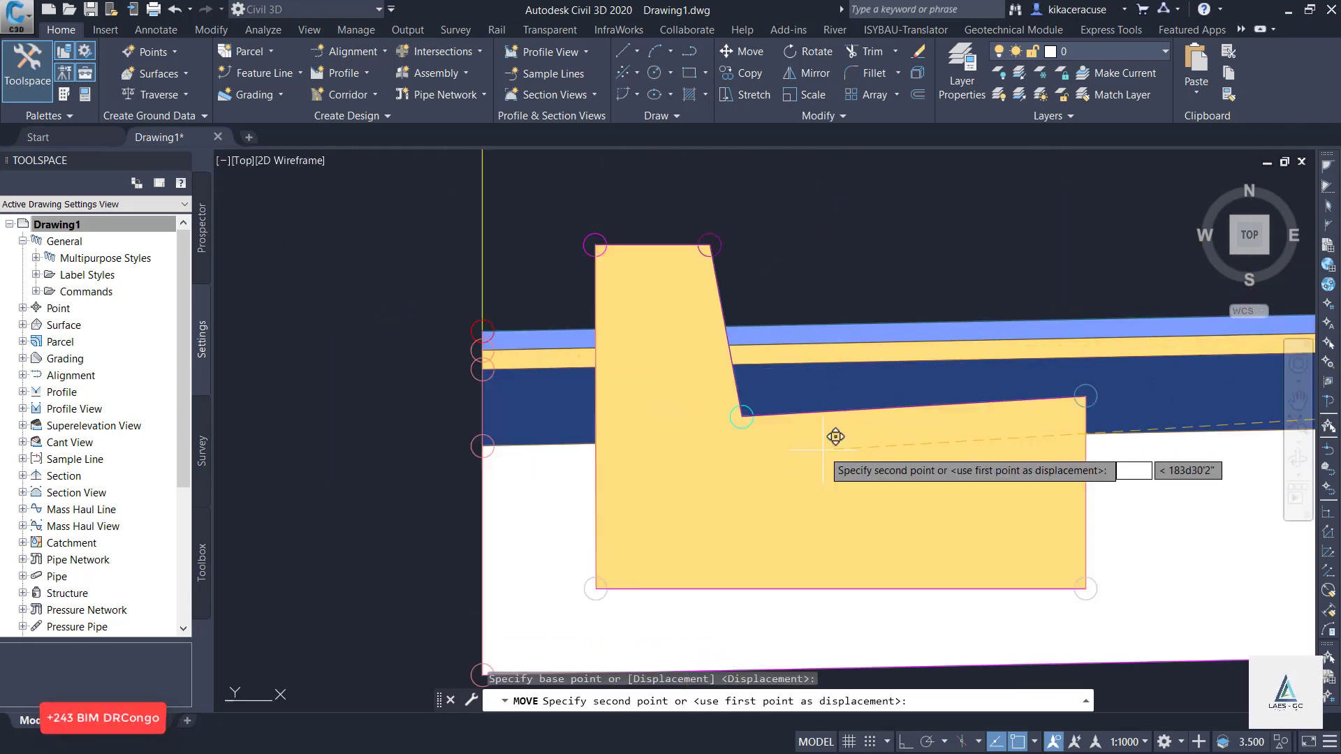
scroll(715, 421, up, 6)
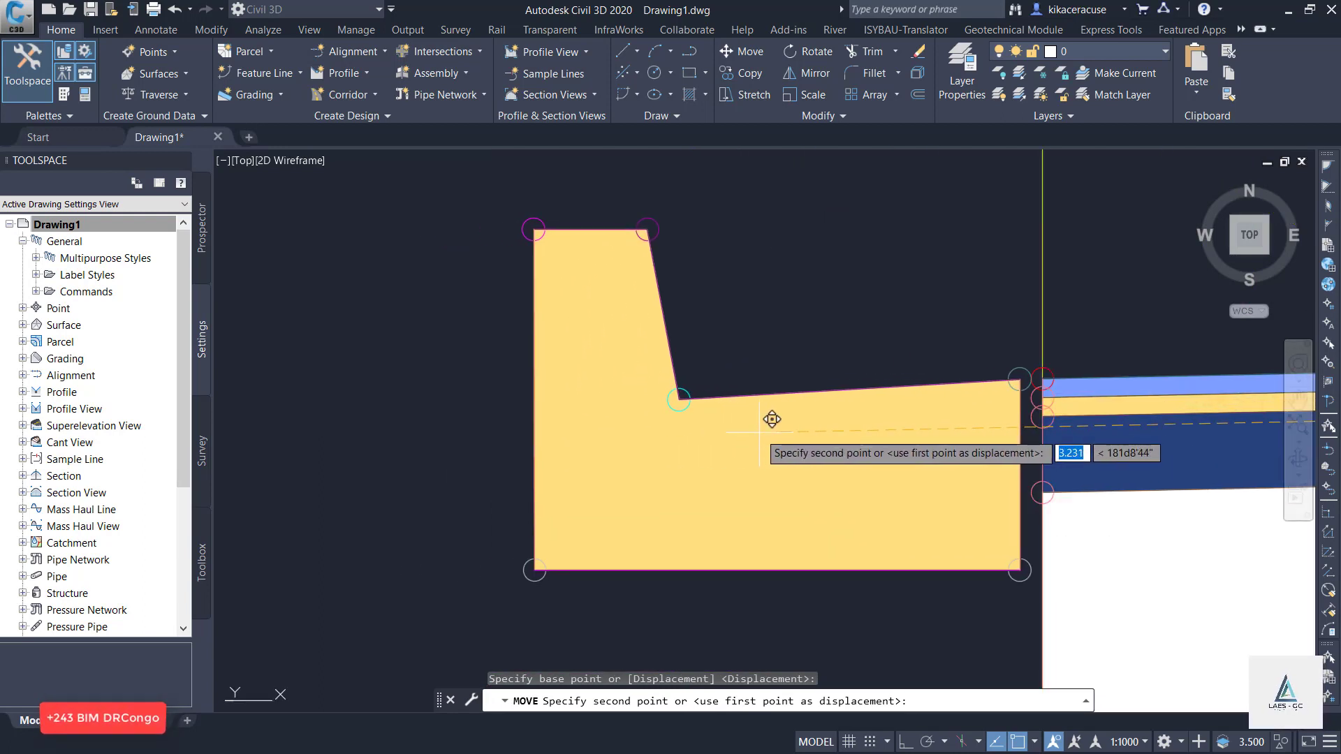
click(784, 417)
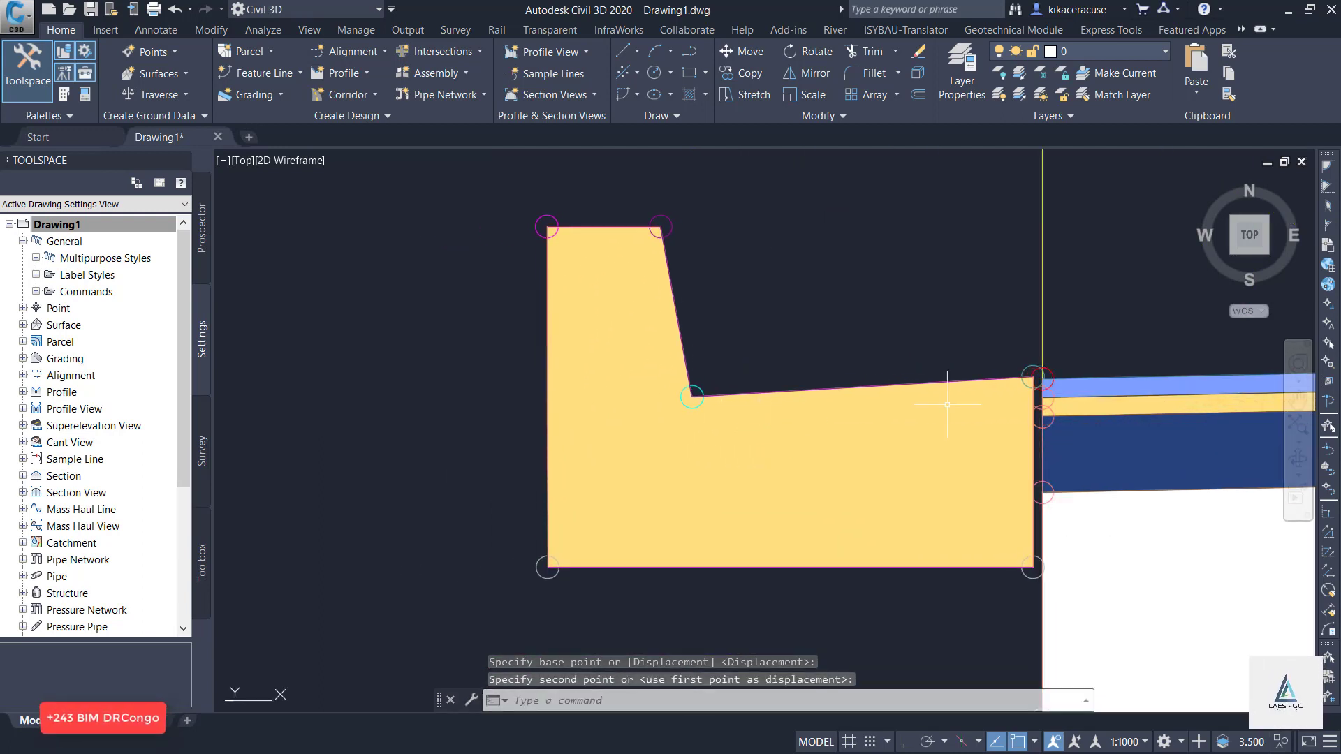
Snap the mirrored curb and gutter's inner top corner onto the left lane's outer top marker.
scroll(1115, 371, up, 8)
click(571, 397)
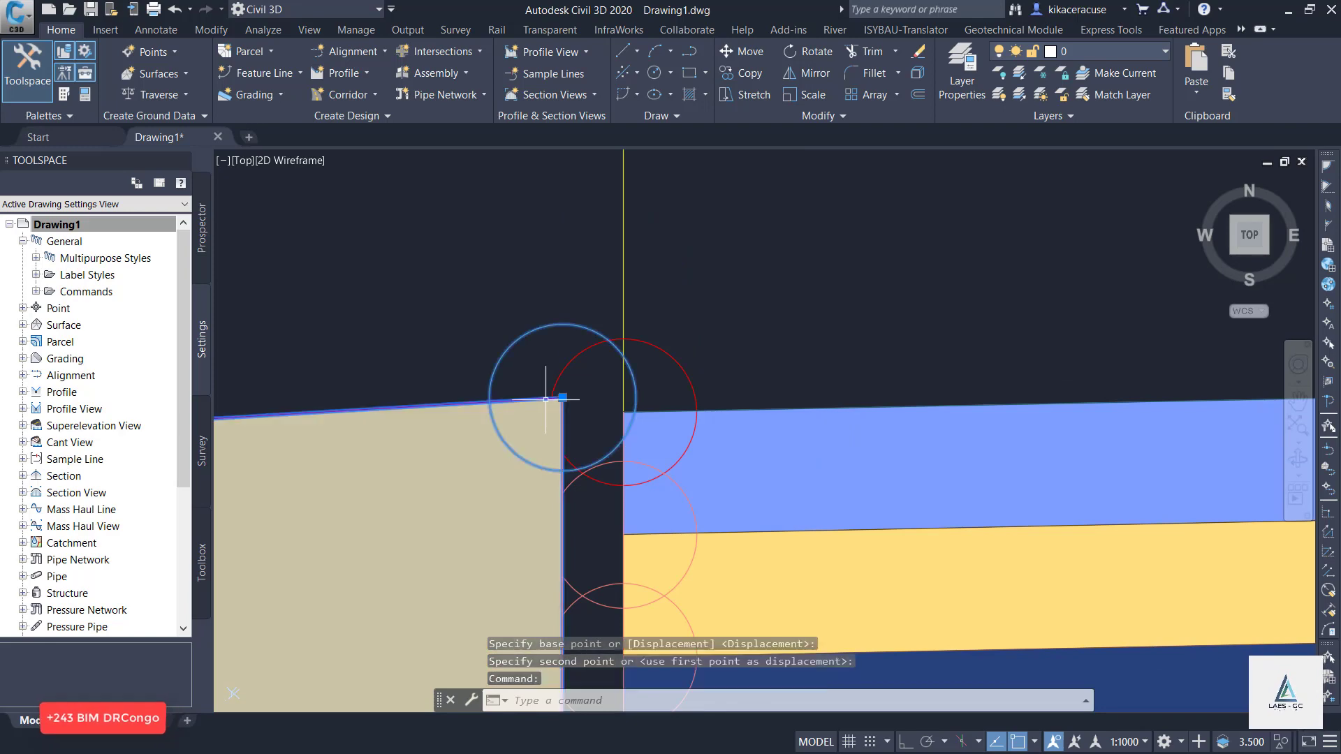
click(563, 397)
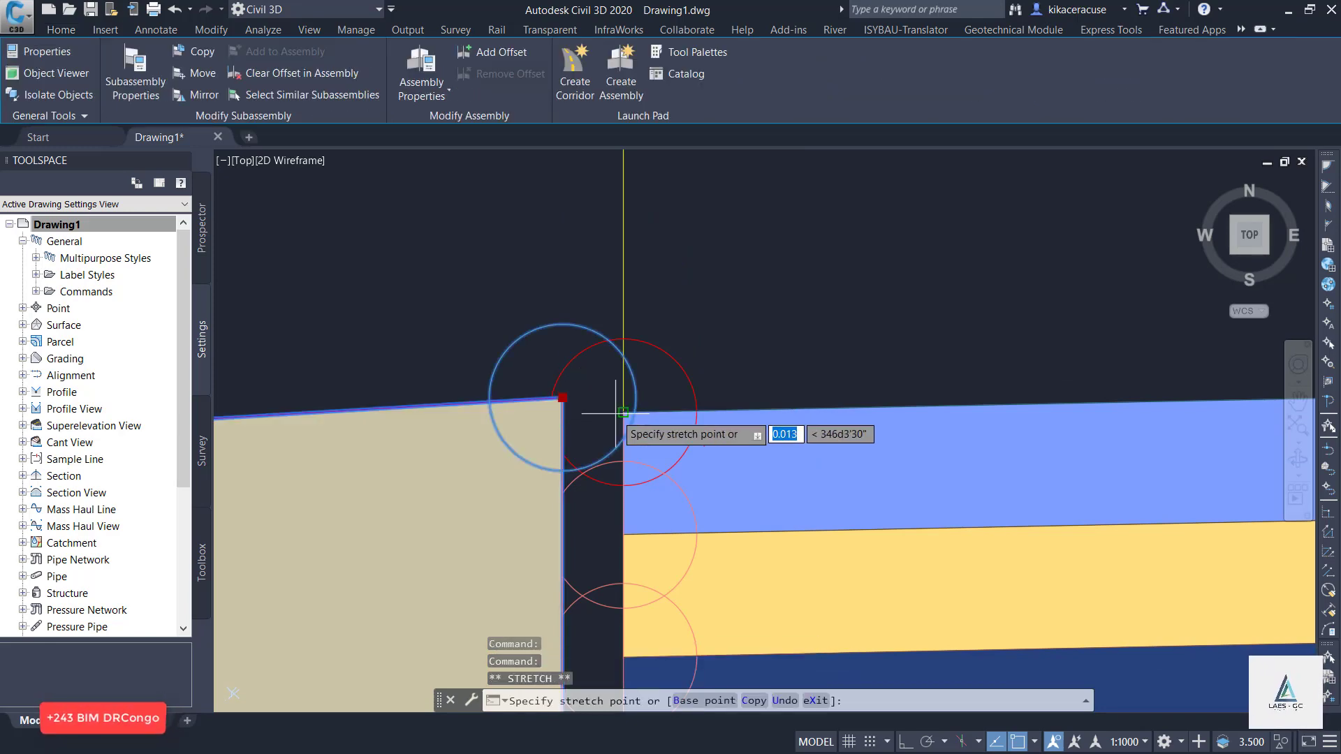
click(623, 412)
scroll(554, 375, down, 6)
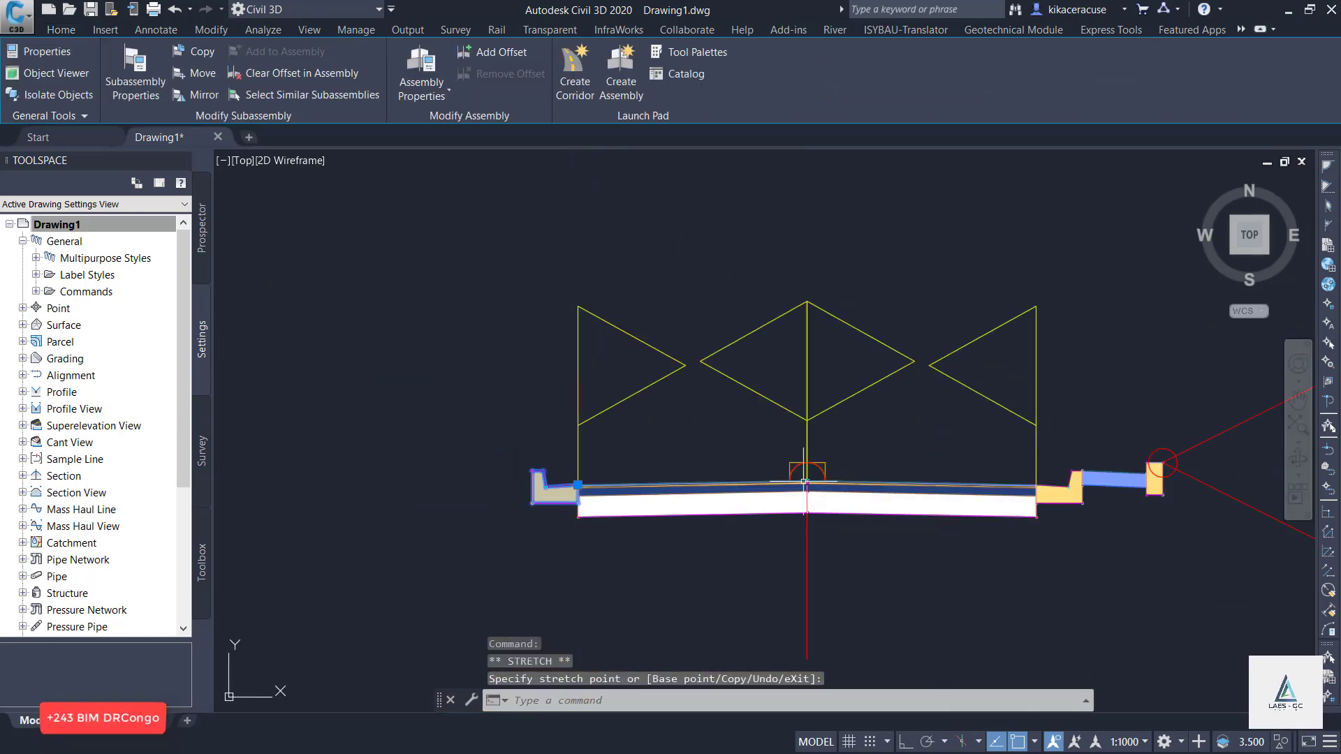
scroll(1211, 529, up, 3)
click(1114, 483)
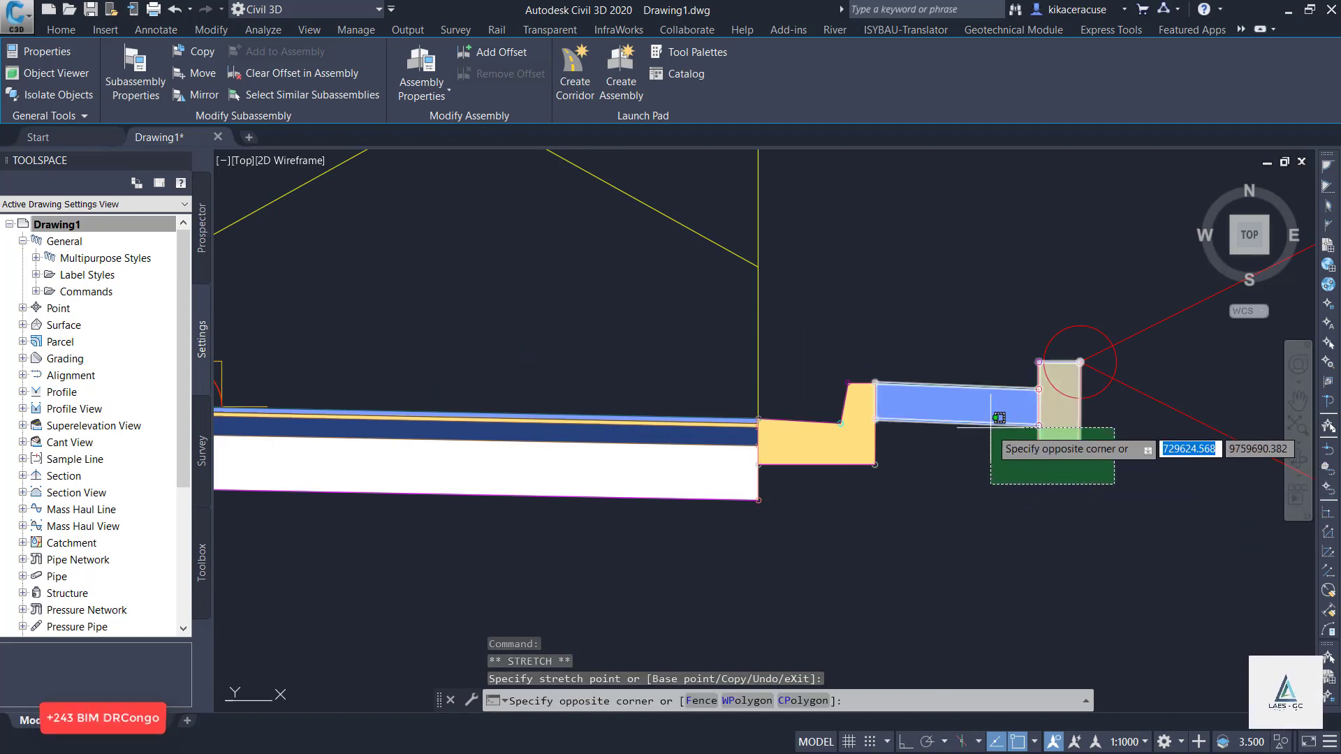
click(1006, 419)
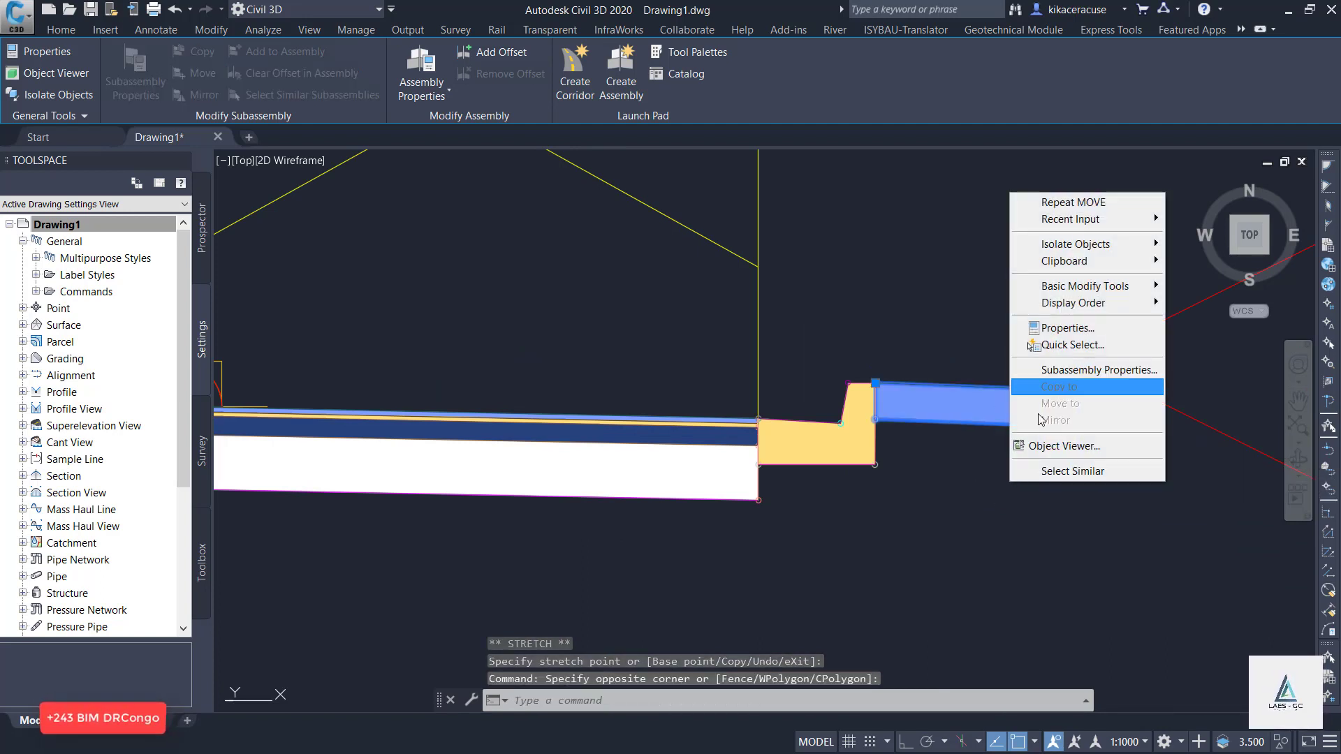
key(Escape)
key(Escape)
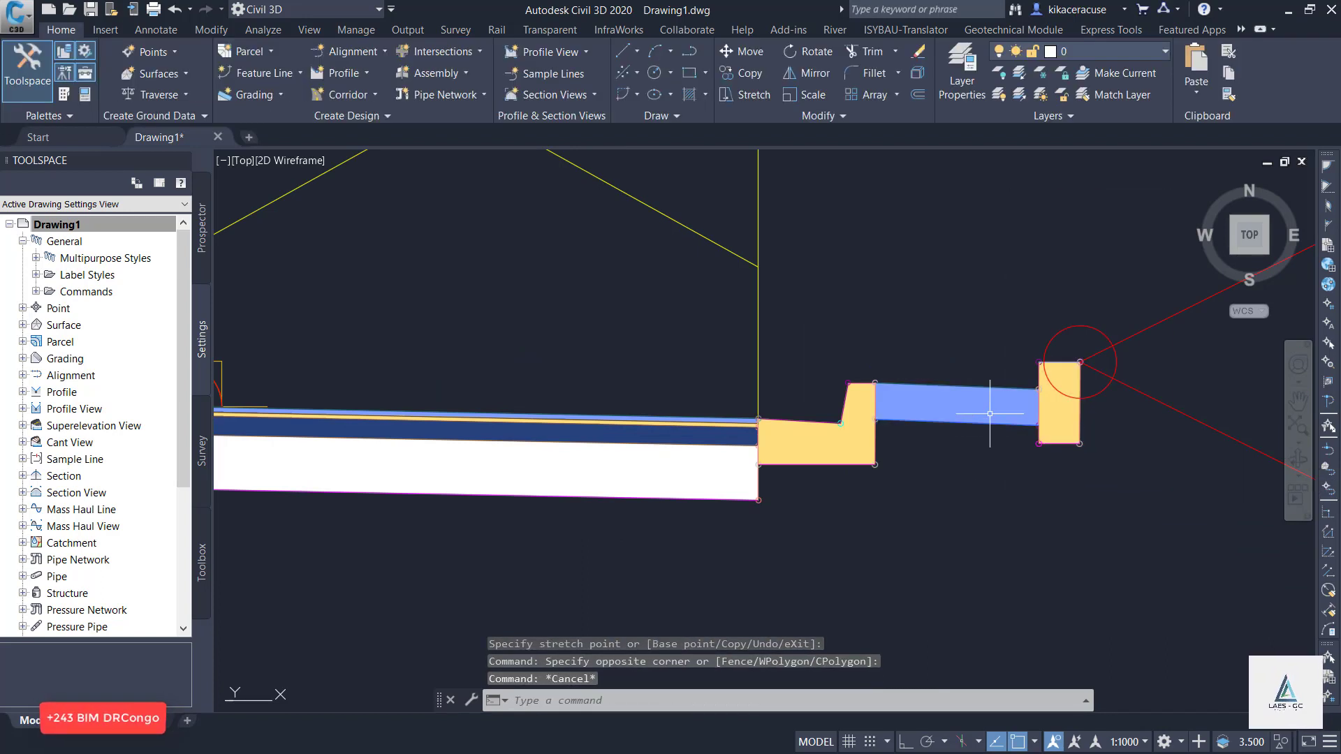
Mirror the right-side shoulder subassembly onto the assembly baseline.
click(990, 432)
click(988, 424)
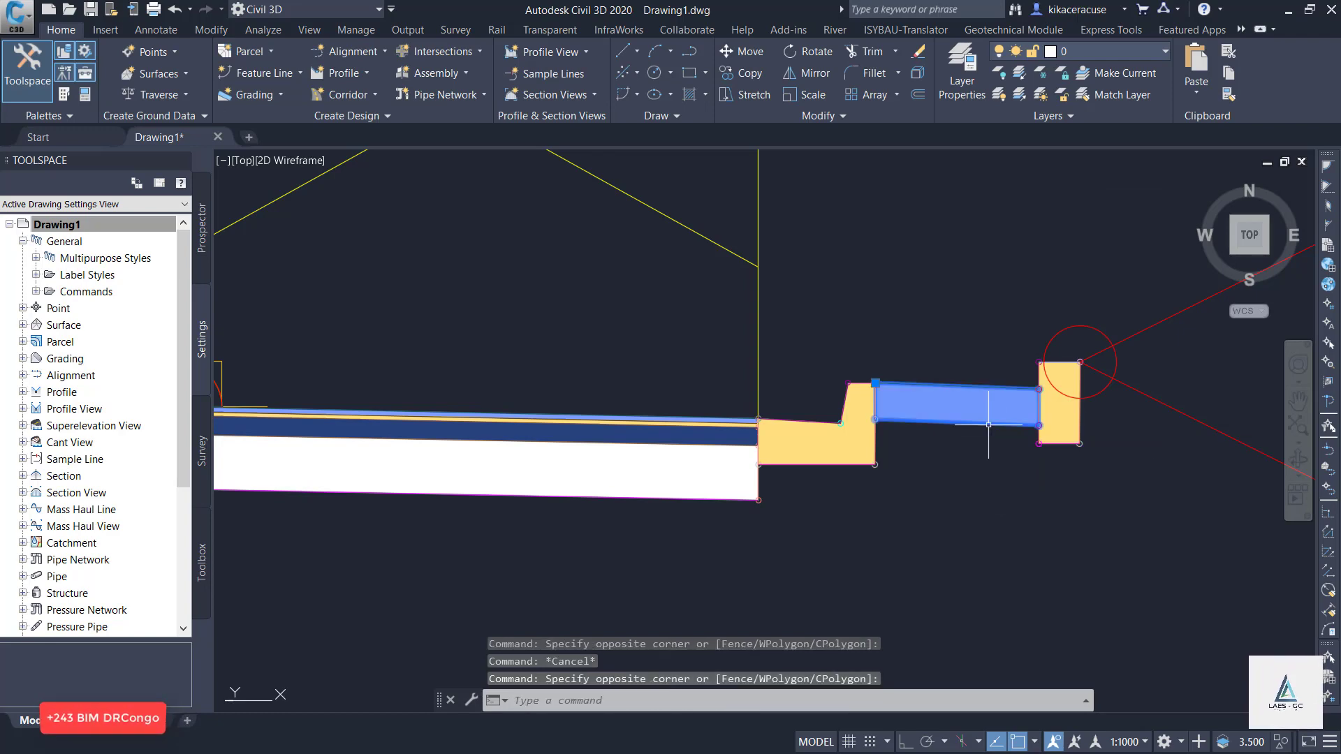
right_click(987, 509)
click(1023, 384)
scroll(998, 495, down, 2)
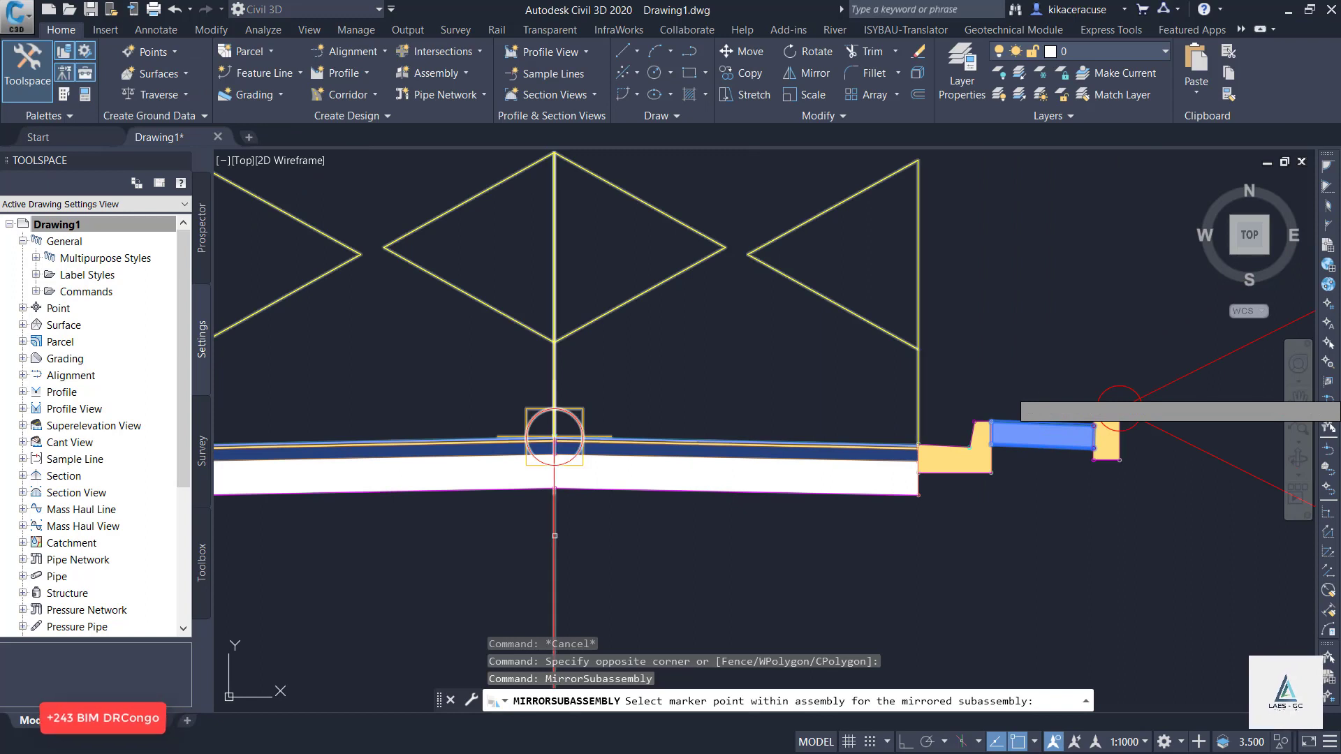
click(553, 437)
Relocate the mirrored shoulder by its insertion point to the outer top marker of the left curb and gutter.
scroll(905, 489, down, 4)
scroll(732, 492, up, 5)
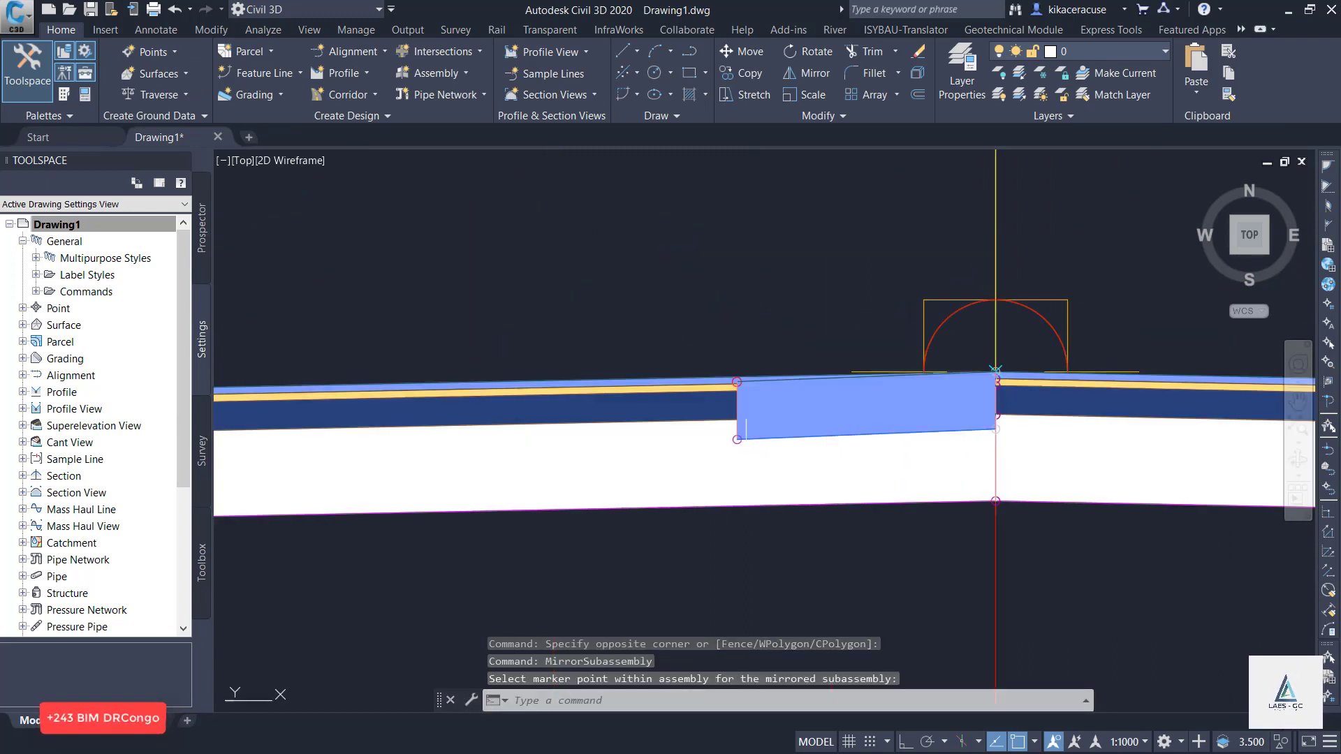
click(750, 446)
click(742, 448)
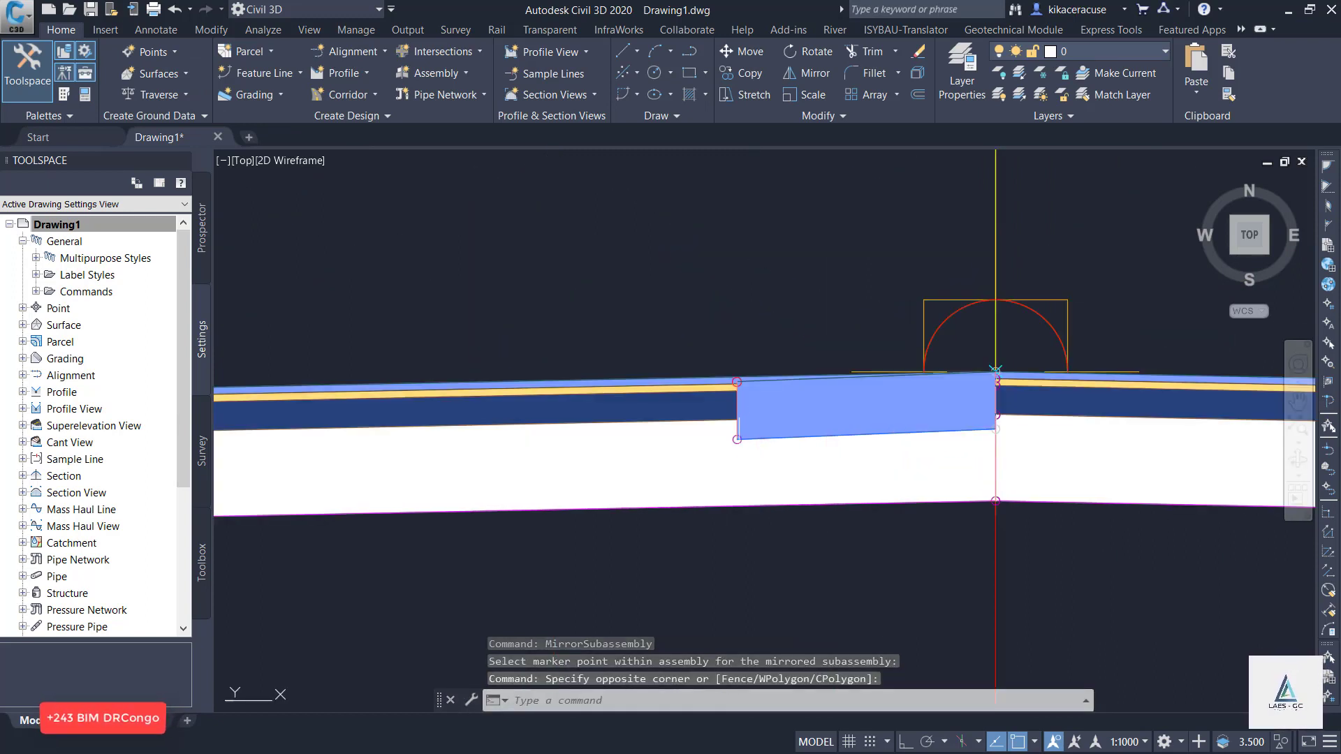
click(740, 450)
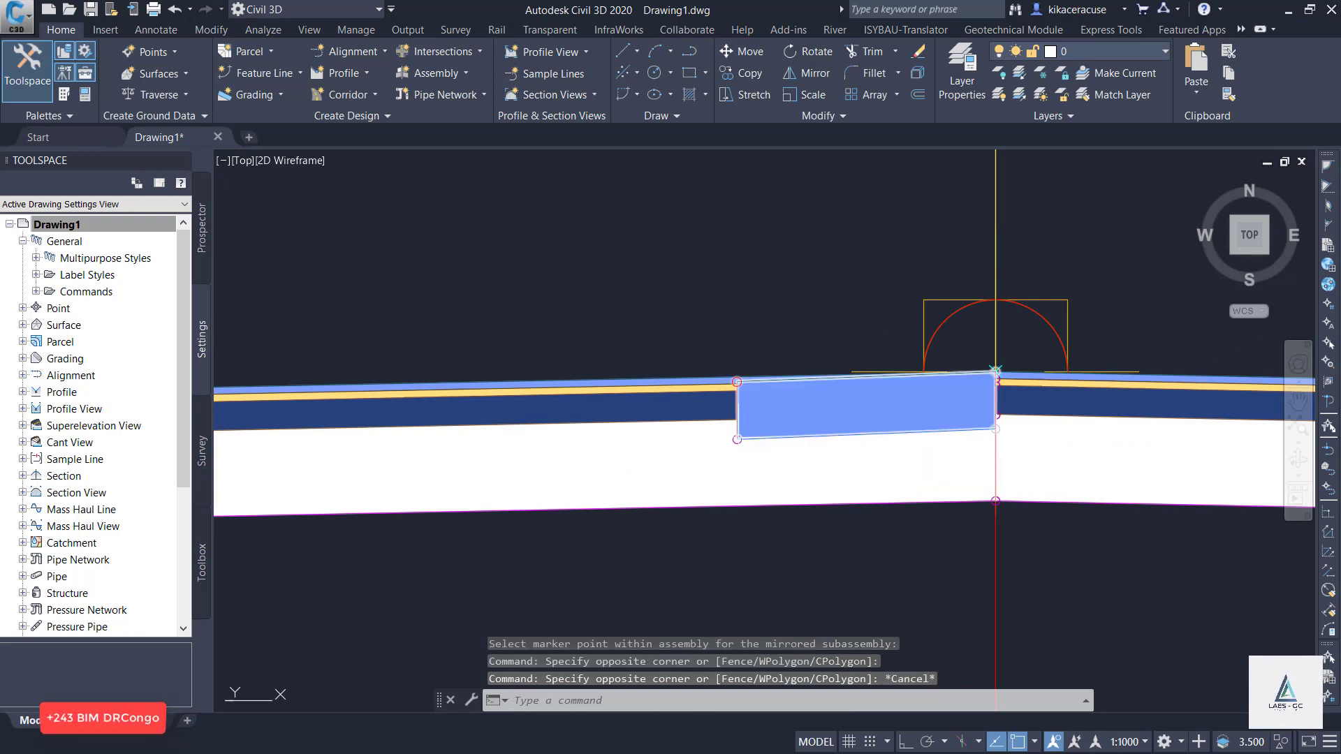
key(Escape)
click(1024, 372)
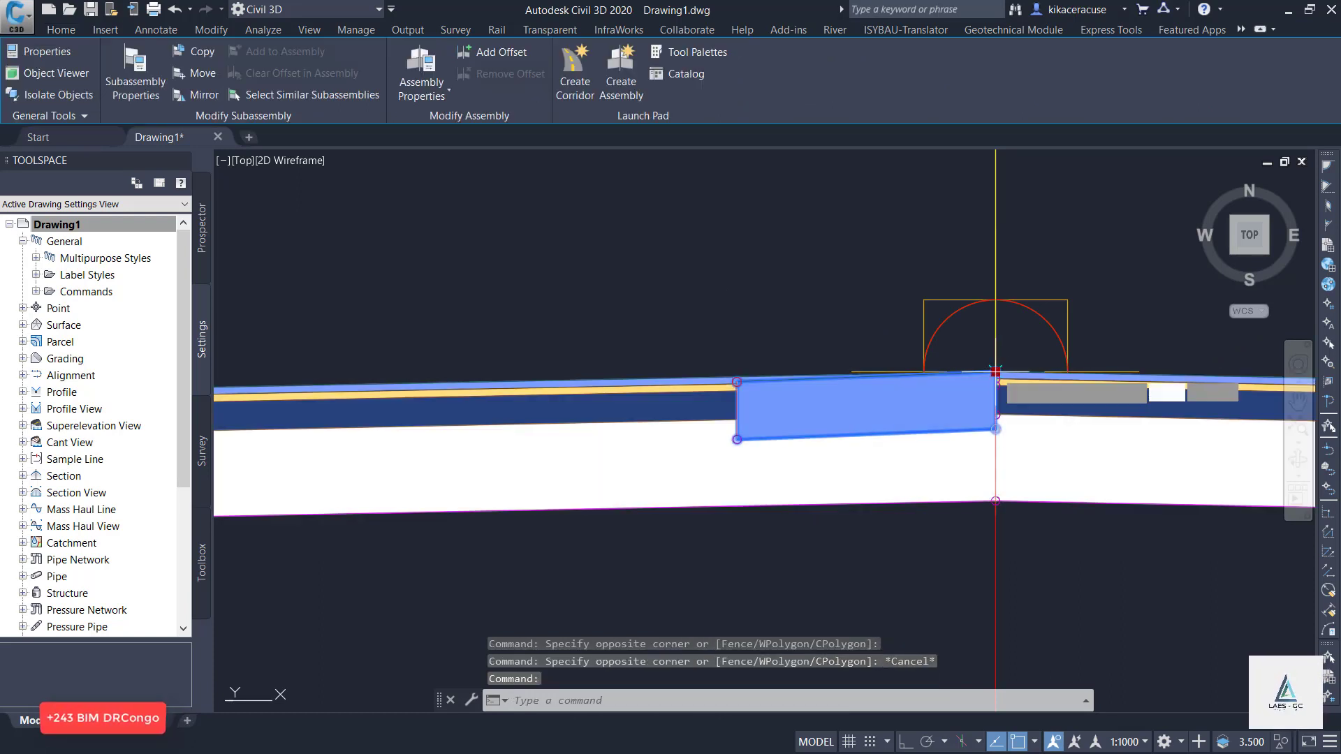
click(995, 370)
scroll(1056, 307, down, 5)
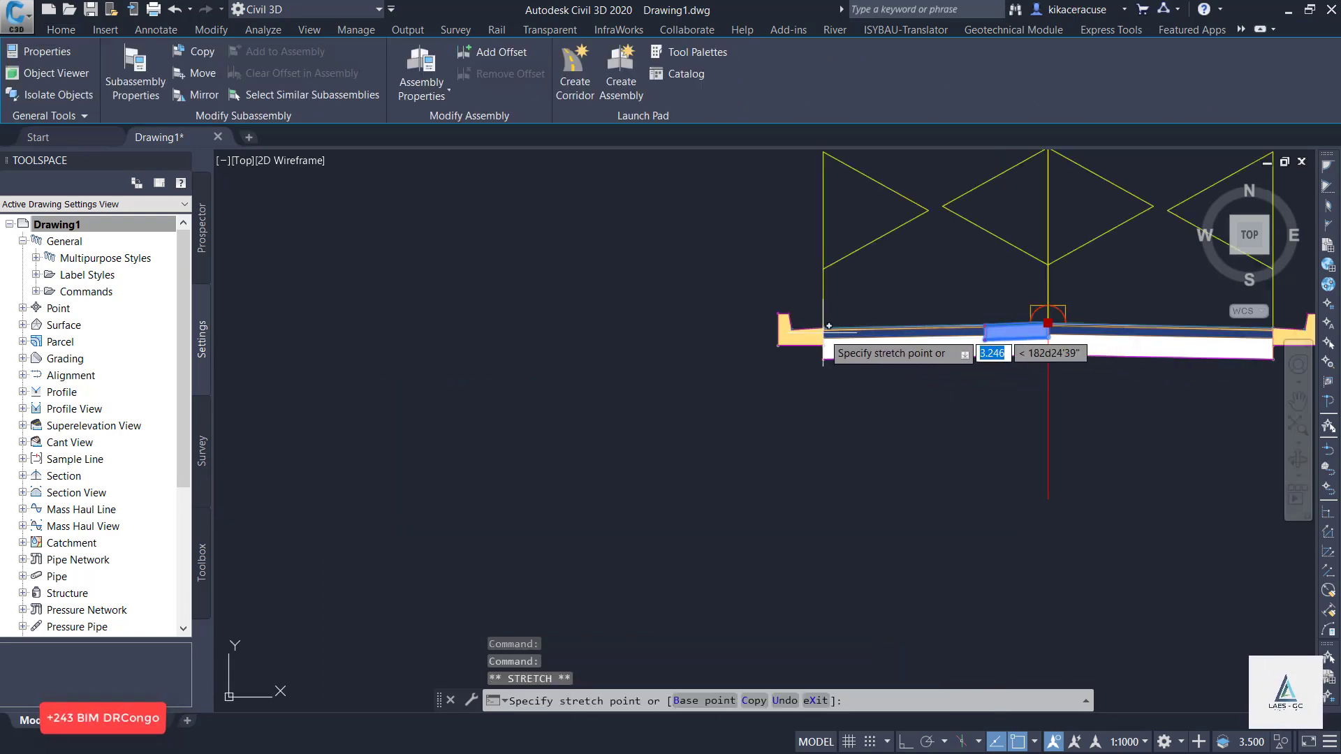
scroll(627, 300, up, 6)
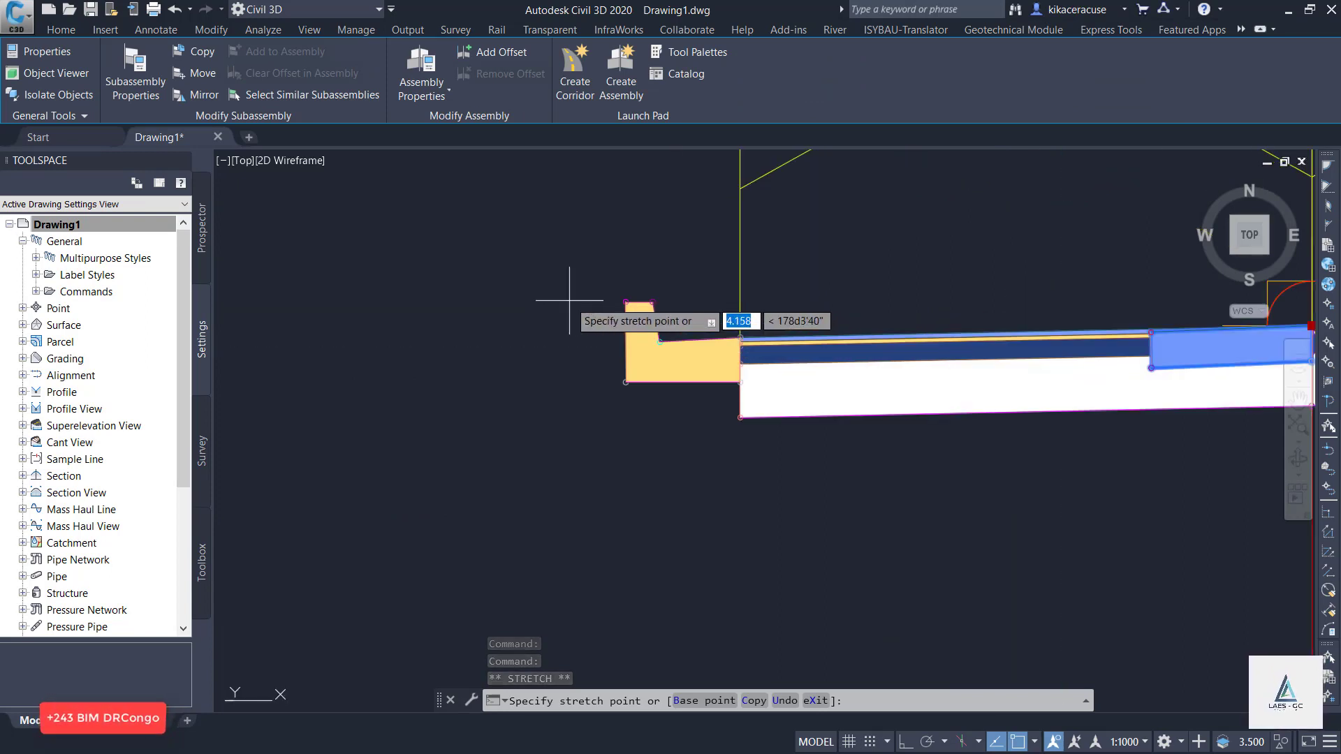
scroll(627, 300, up, 4)
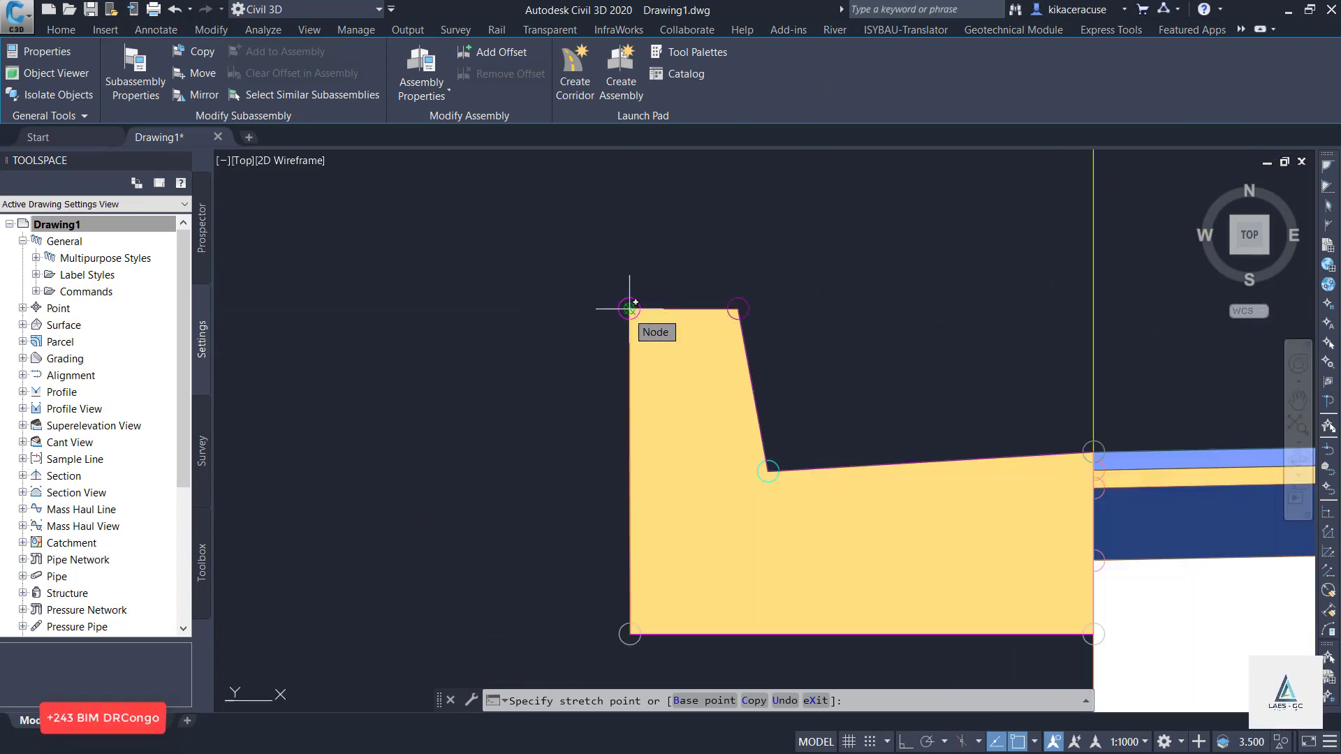
click(630, 308)
scroll(629, 308, down, 6)
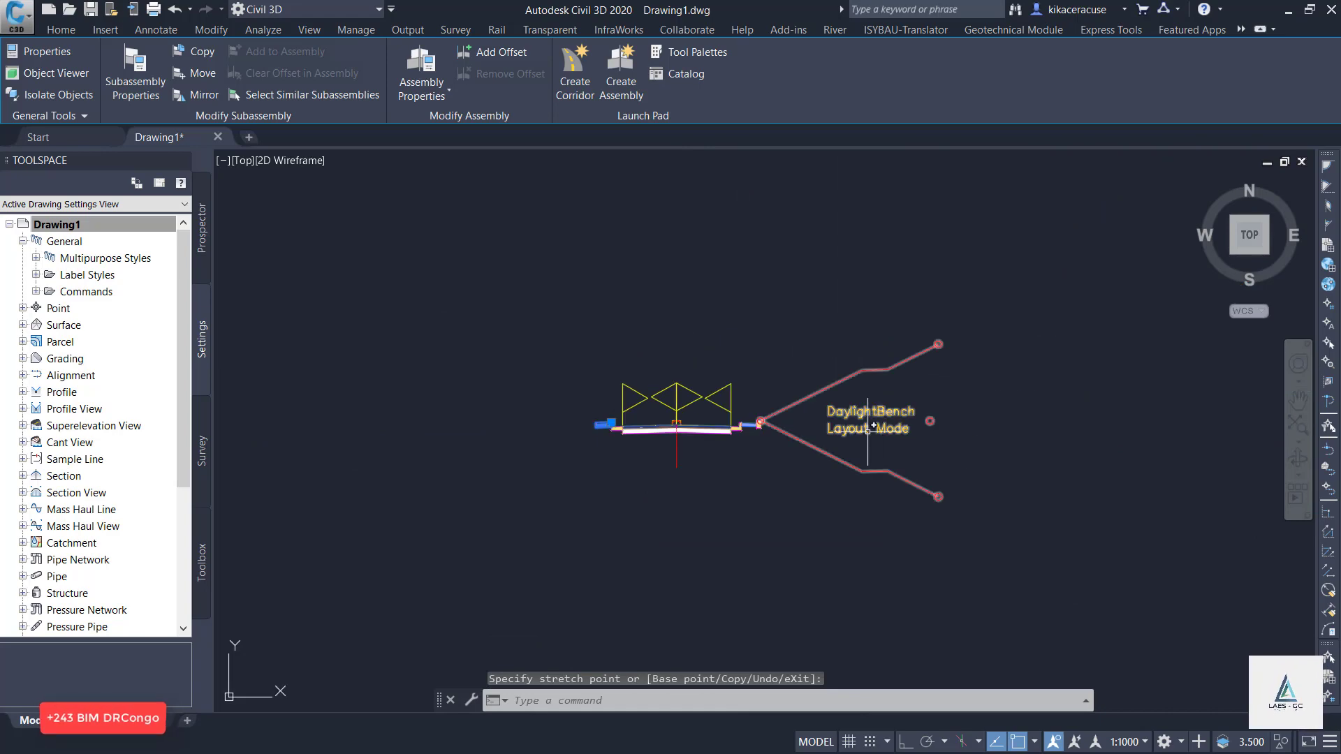
scroll(790, 432, up, 3)
key(Escape)
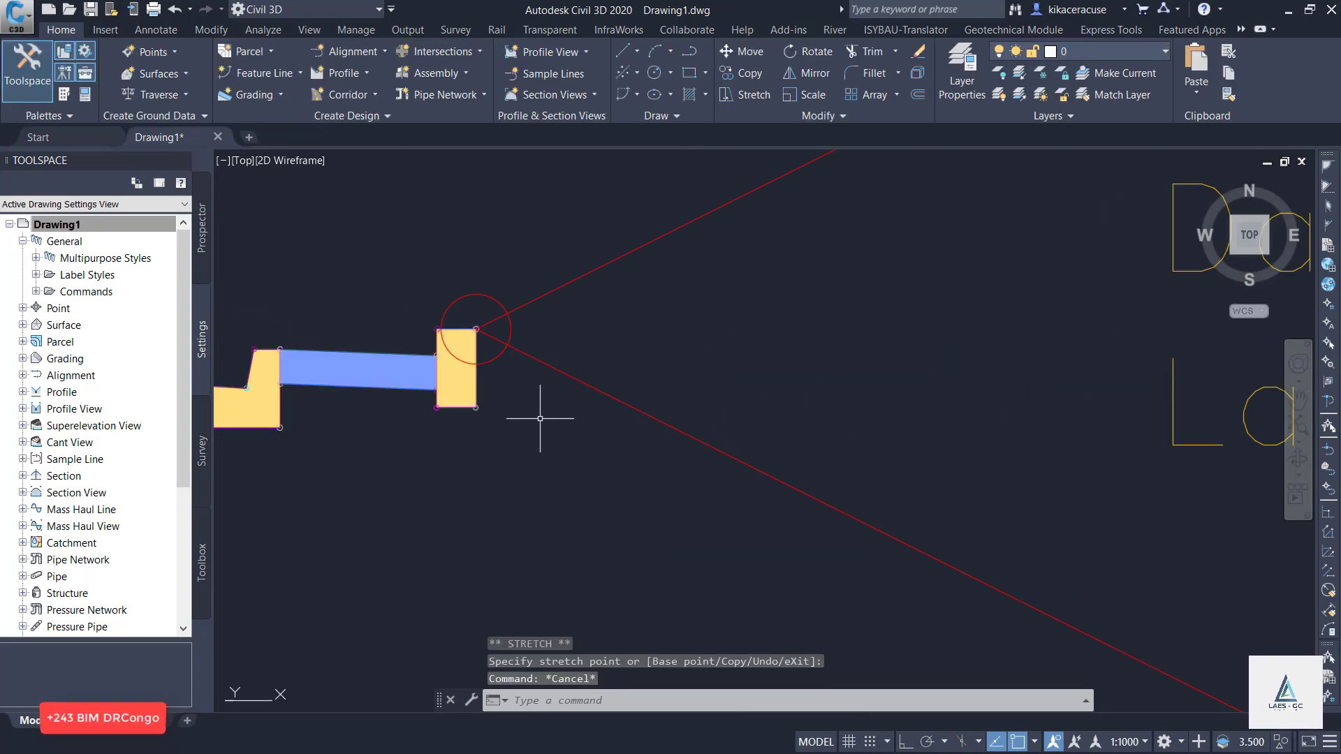
Mirror the outer curb beside the right shoulder onto the assembly baseline.
click(540, 418)
click(460, 368)
scroll(899, 509, down, 3)
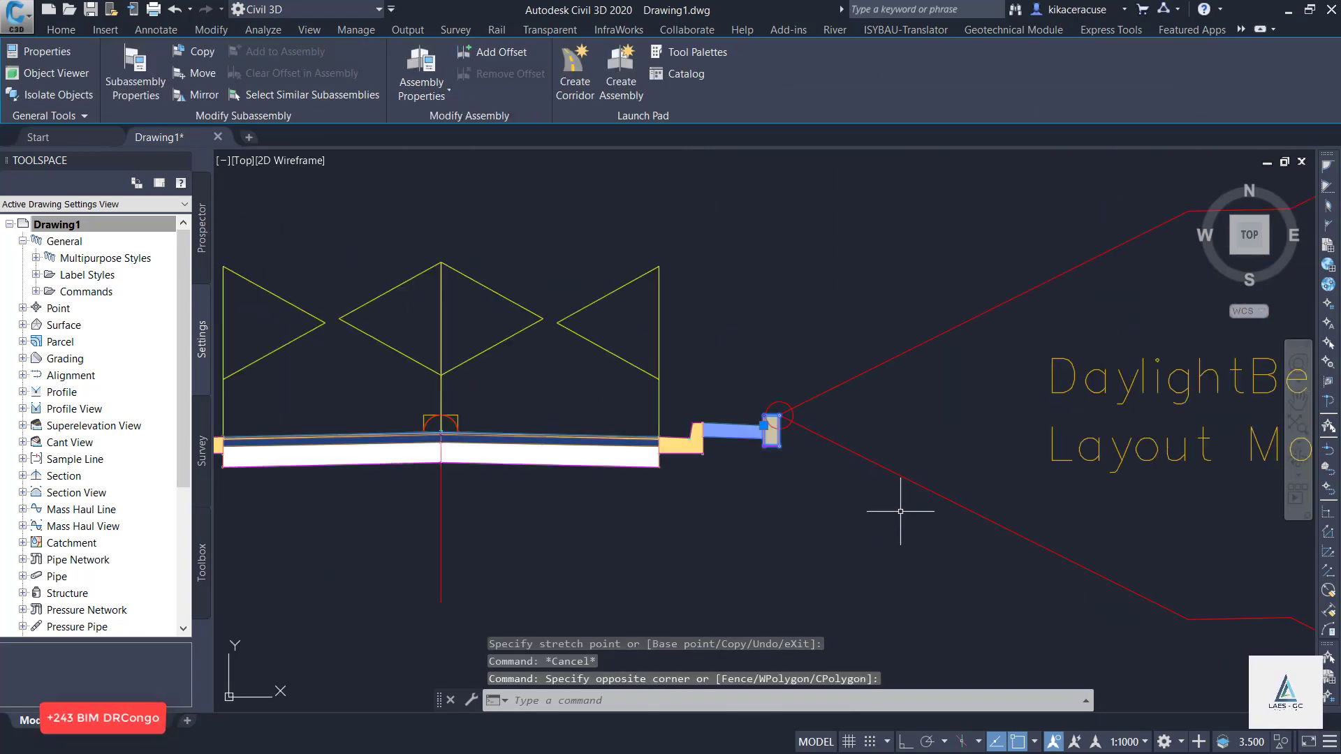
right_click(836, 563)
click(895, 403)
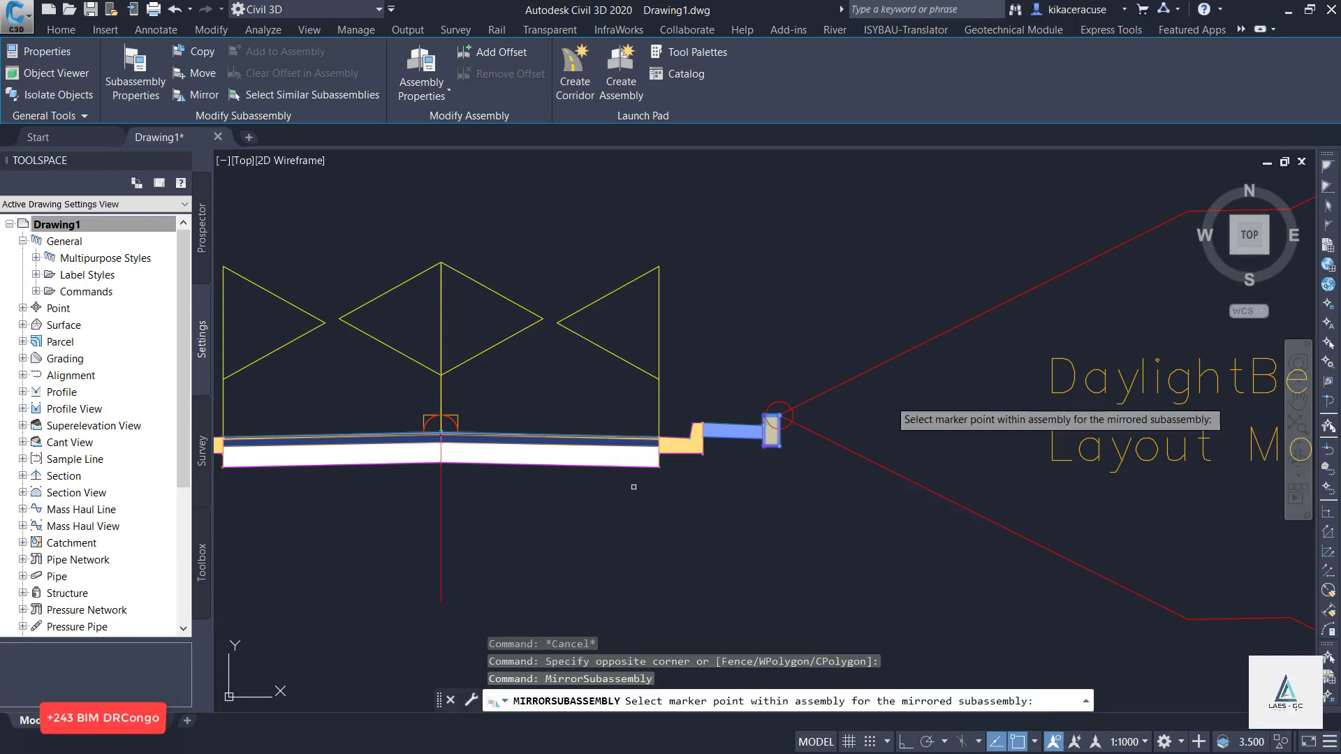
click(440, 433)
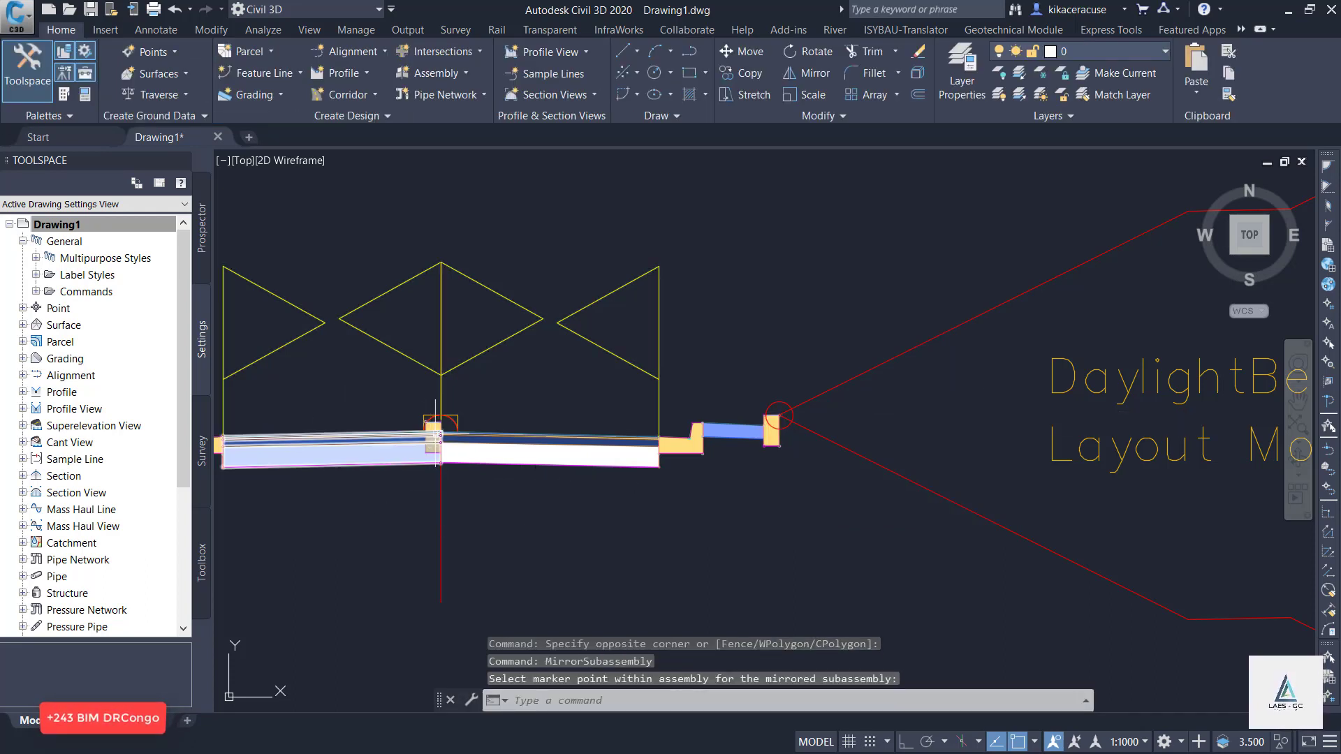
Relocate the mirrored curb by its insertion point to the outer top marker of the left shoulder.
scroll(433, 445, up, 5)
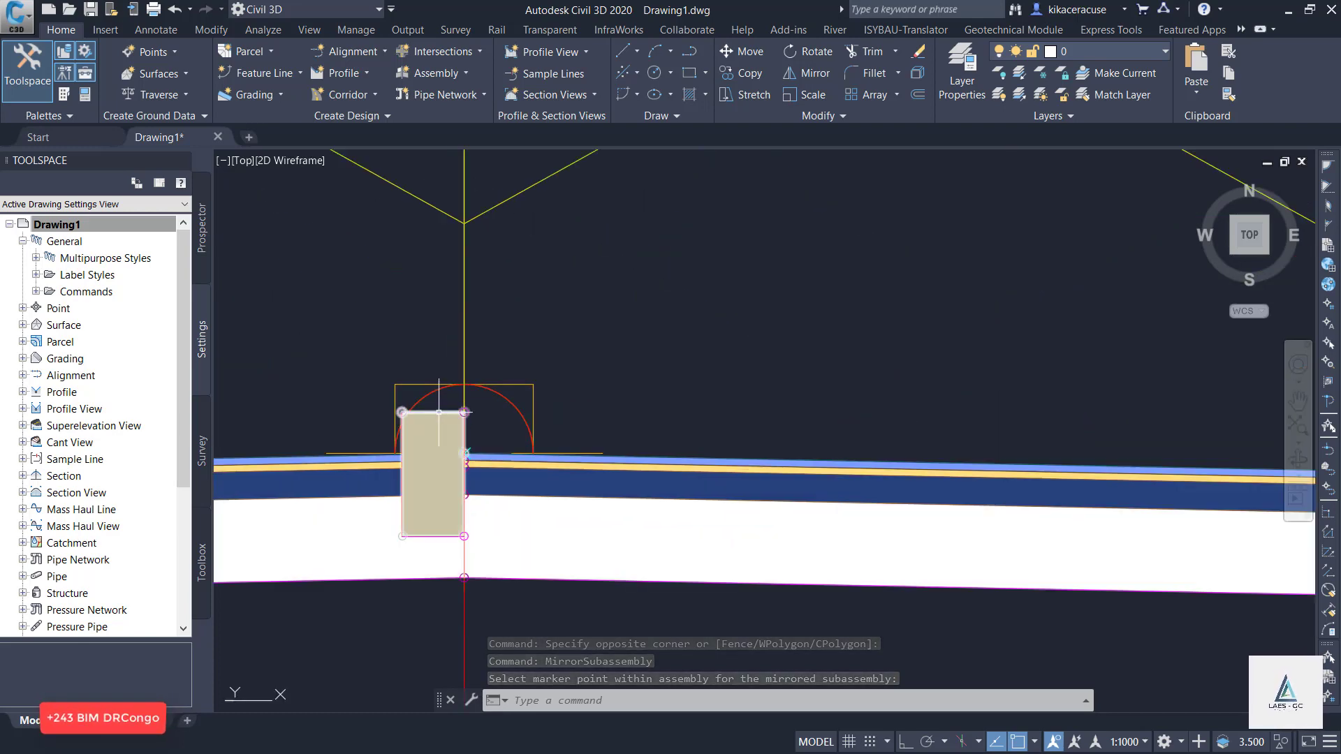
click(433, 425)
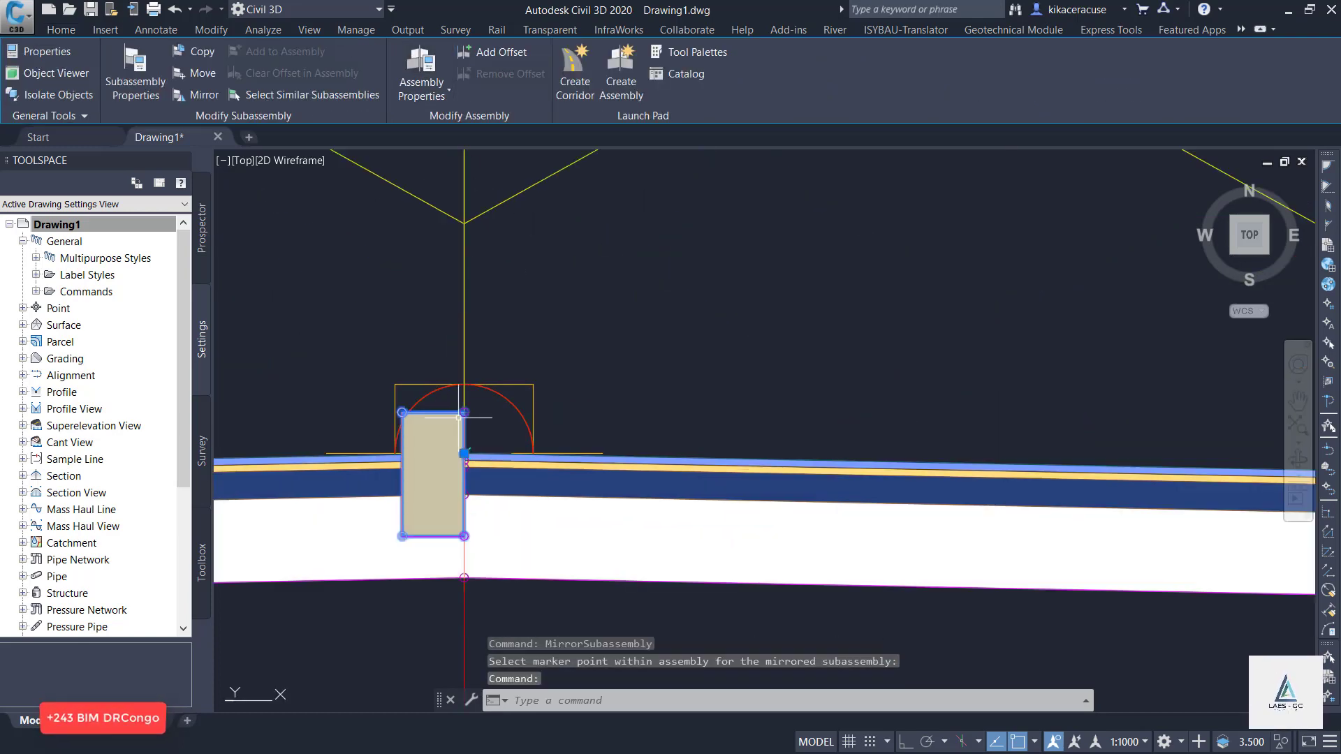
scroll(838, 301, down, 3)
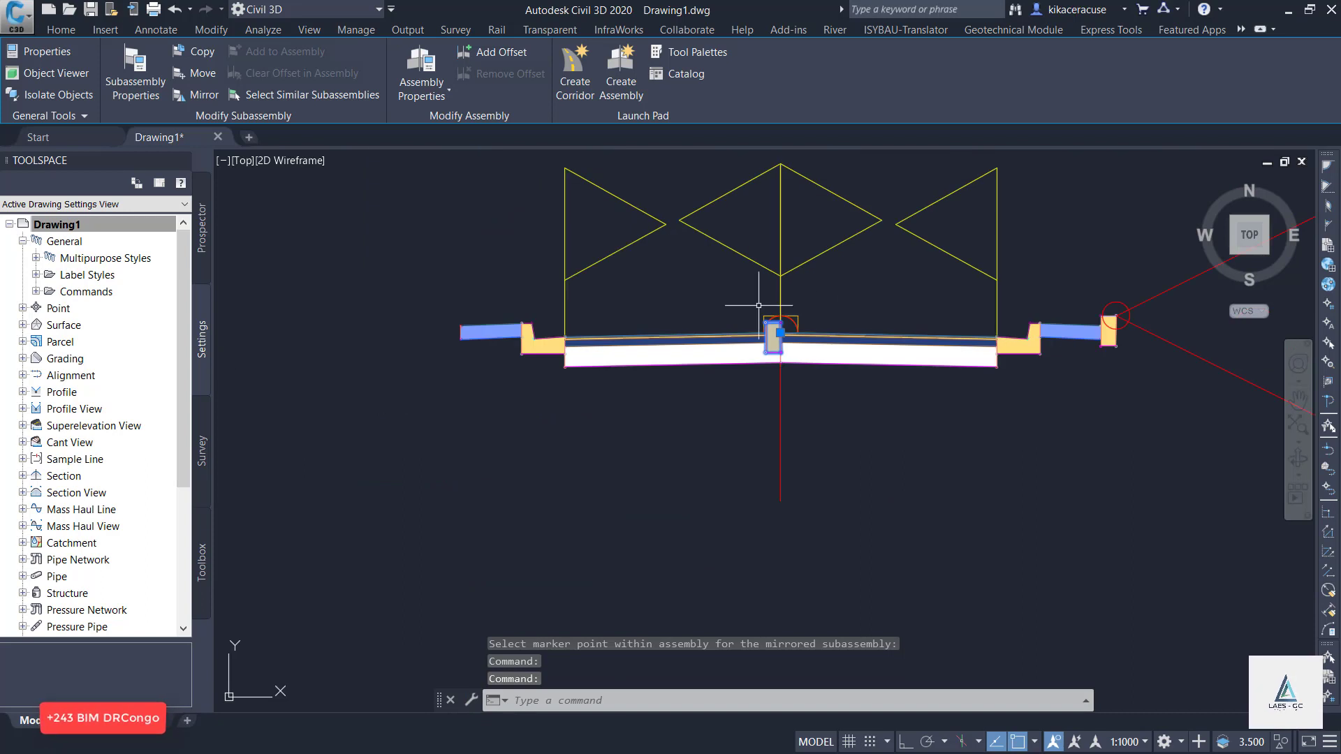
scroll(774, 352, up, 3)
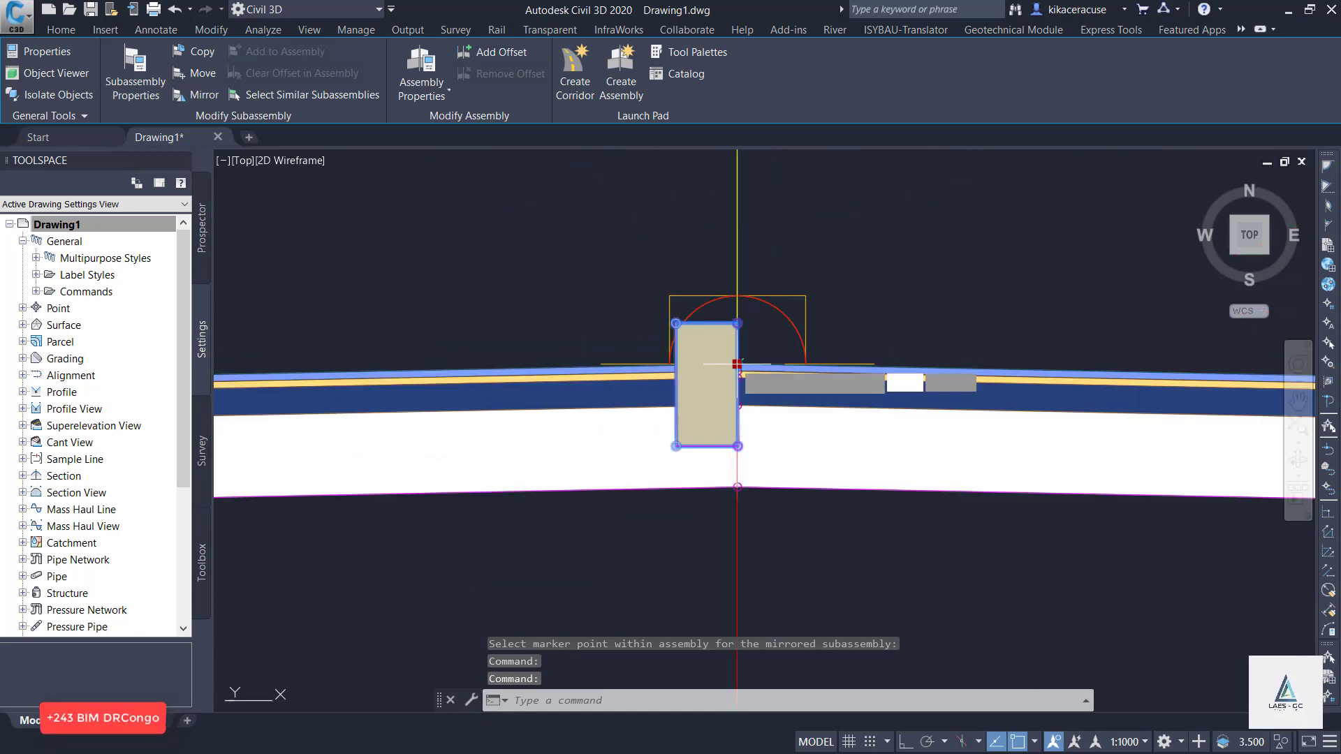
click(736, 363)
scroll(692, 340, down, 5)
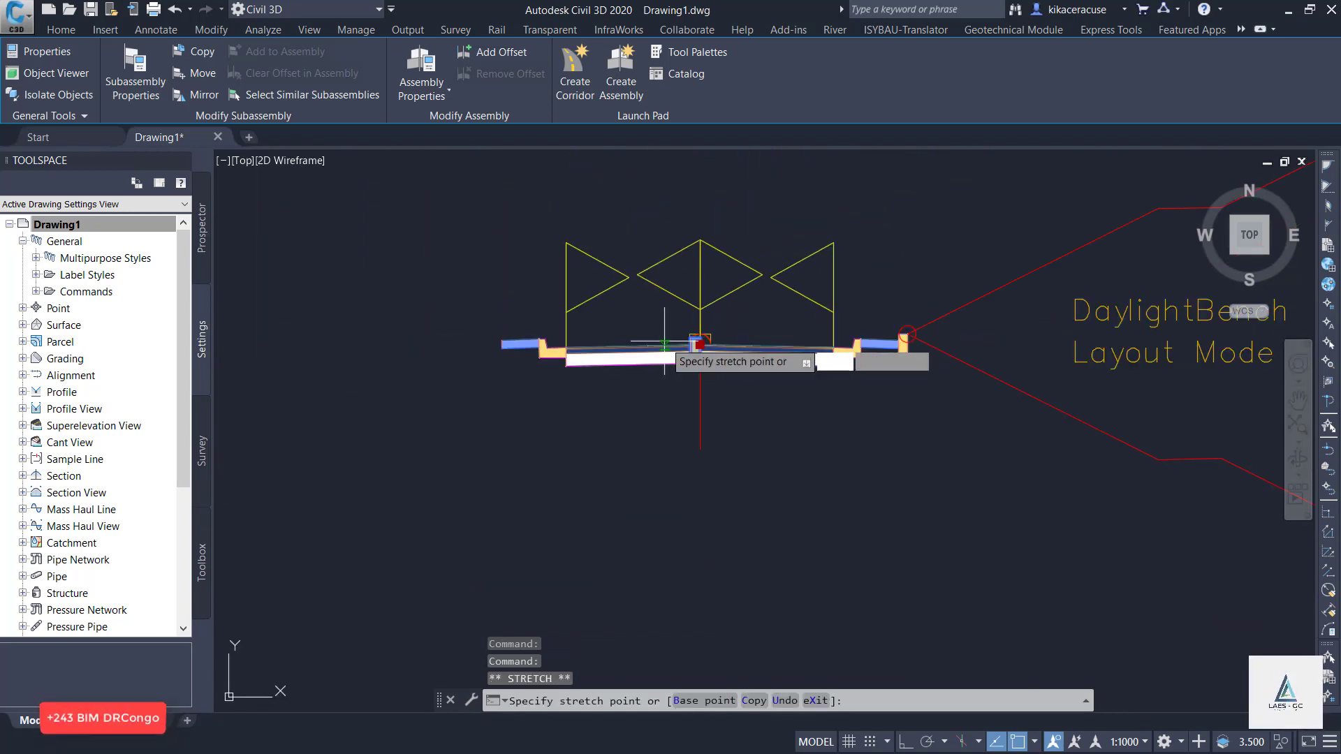
scroll(564, 342, up, 5)
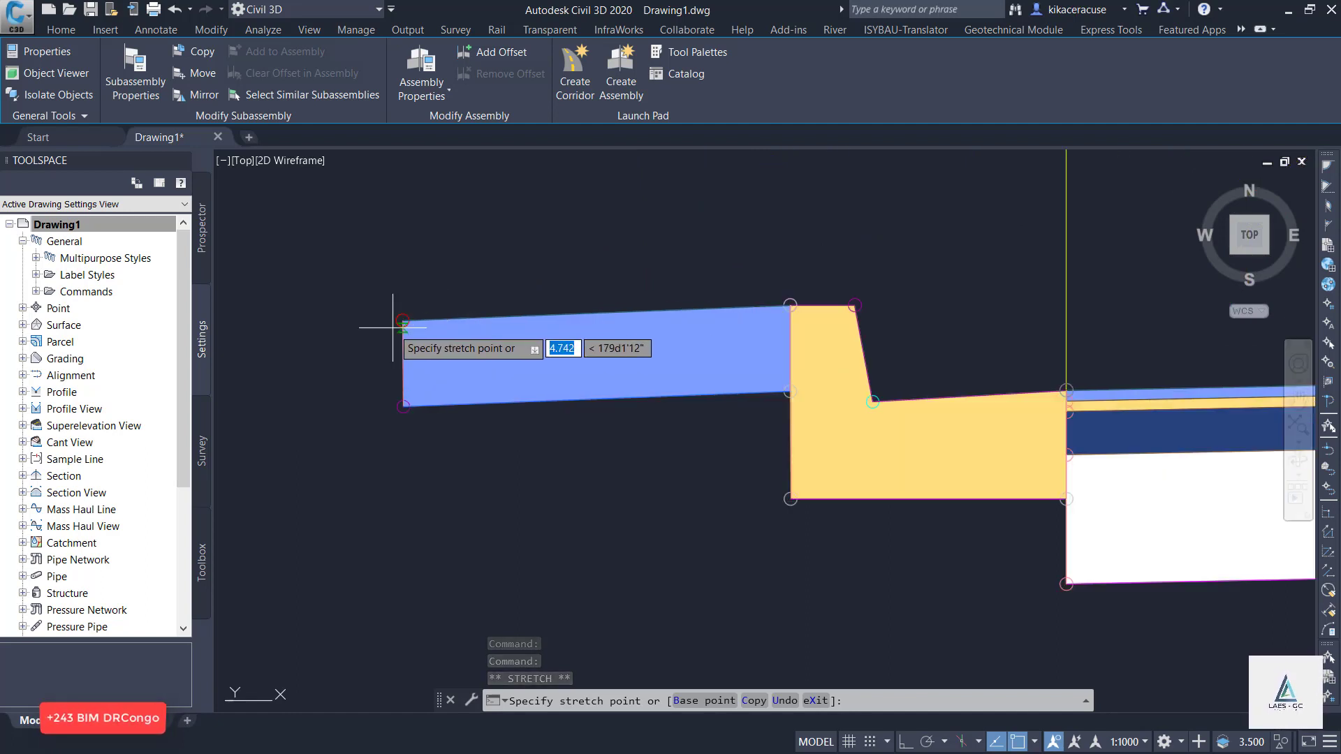
scroll(419, 377, down, 5)
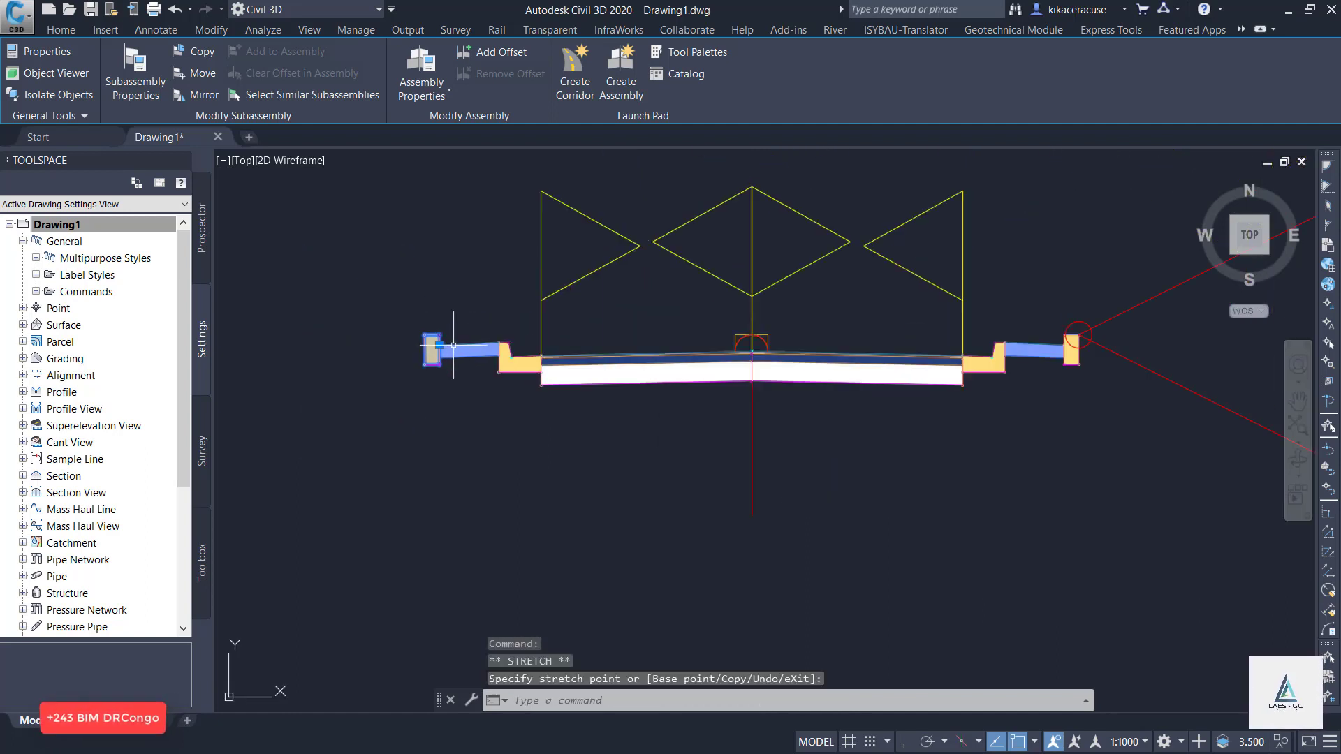
key(Escape)
Mirror the right-side DaylightBench subassembly onto the assembly baseline.
scroll(396, 400, down, 3)
click(1117, 555)
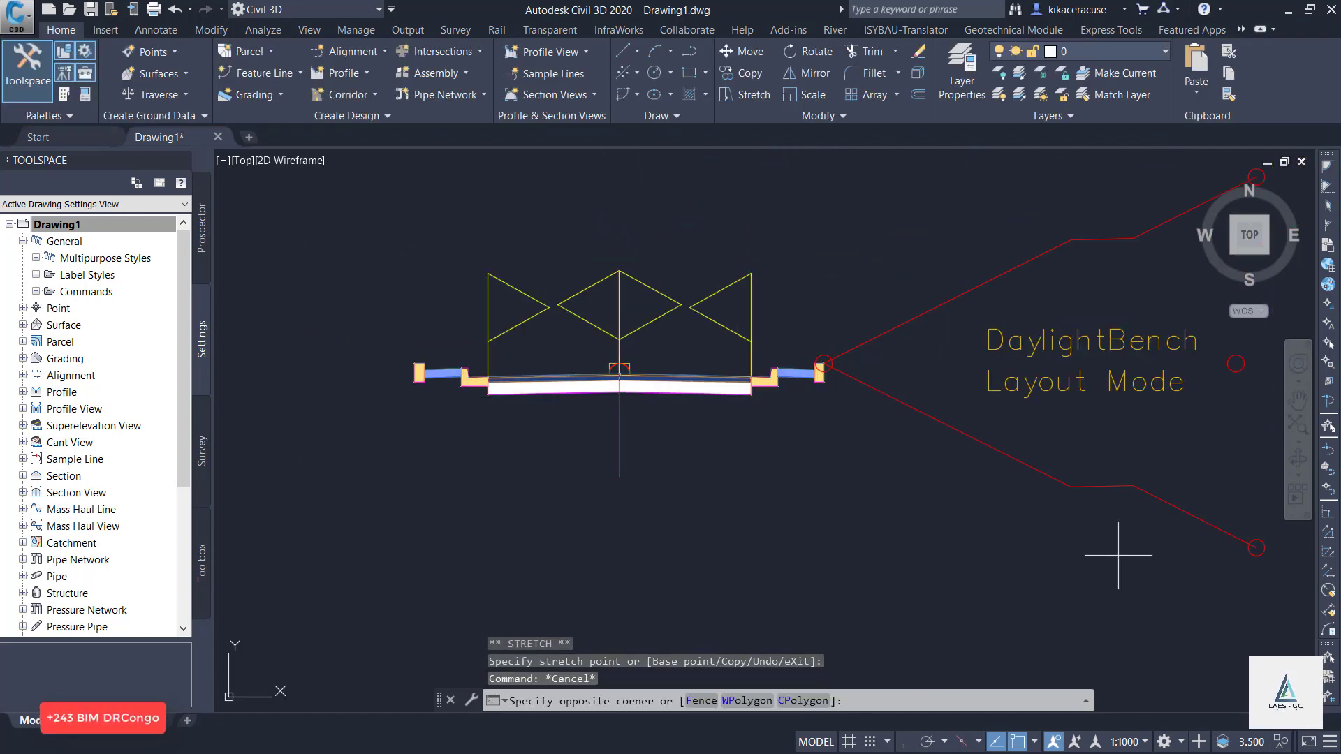
click(884, 203)
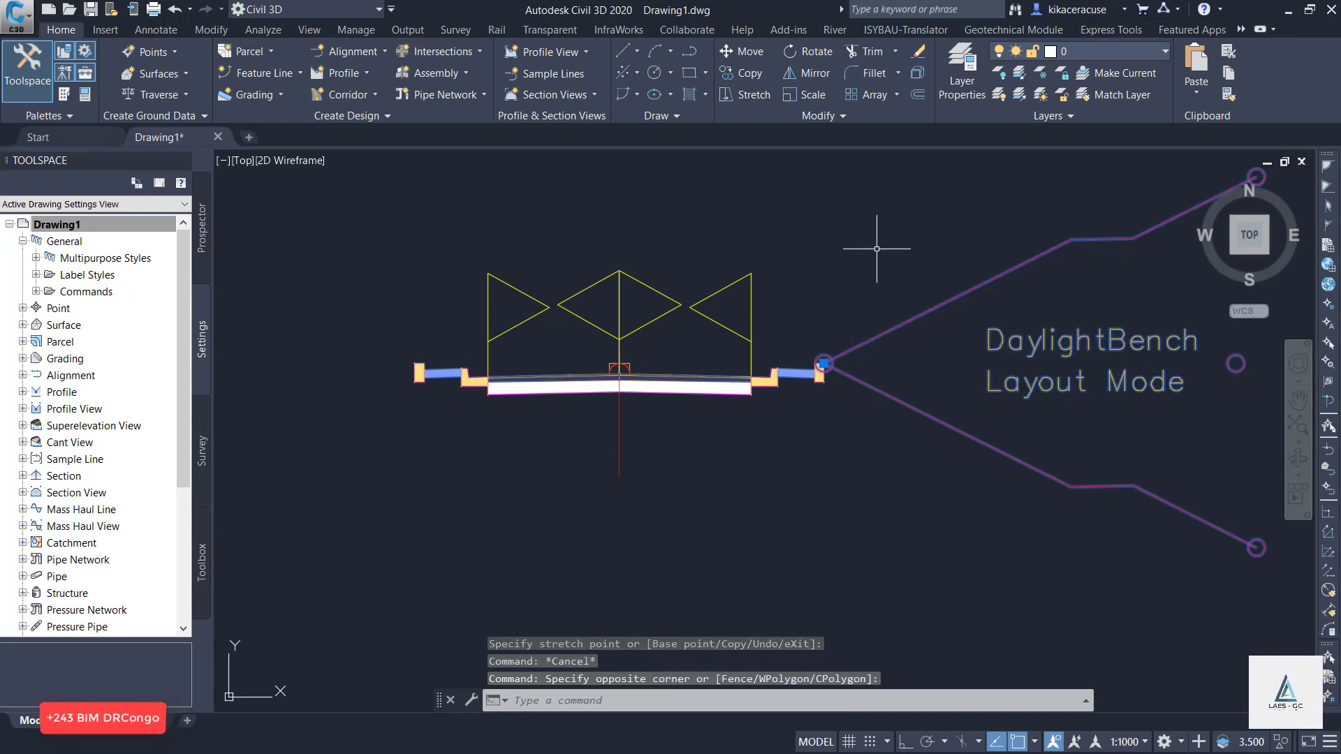
right_click(690, 463)
click(764, 346)
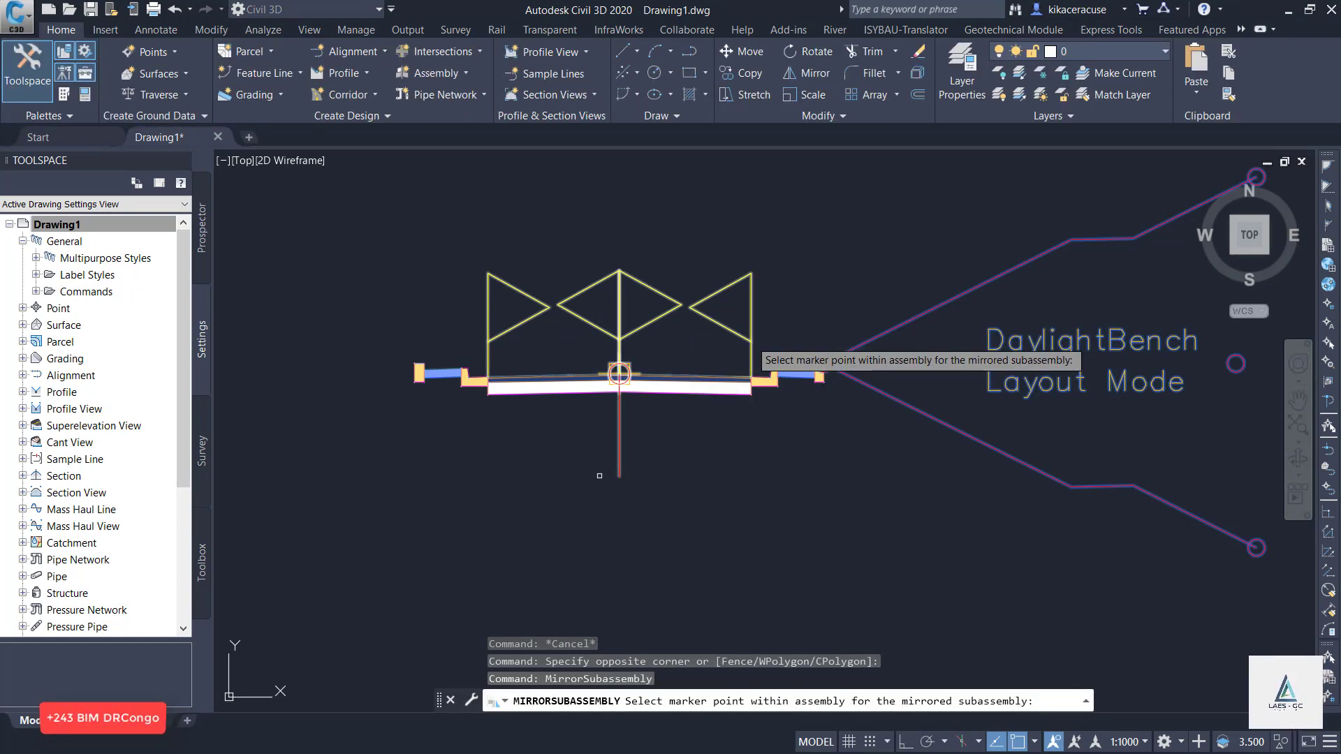
click(619, 374)
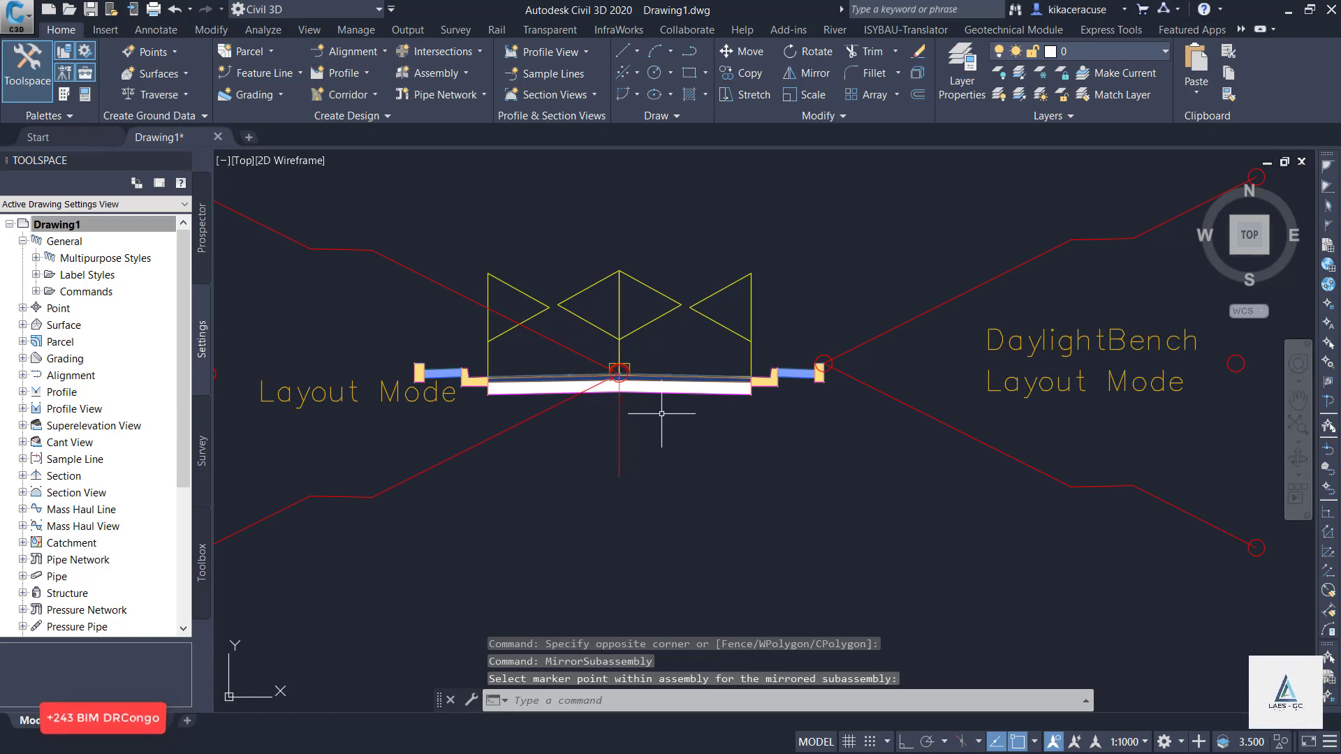
Relocate the mirrored daylight bench by its insertion point to the outer top corner of the left outer curb.
click(576, 351)
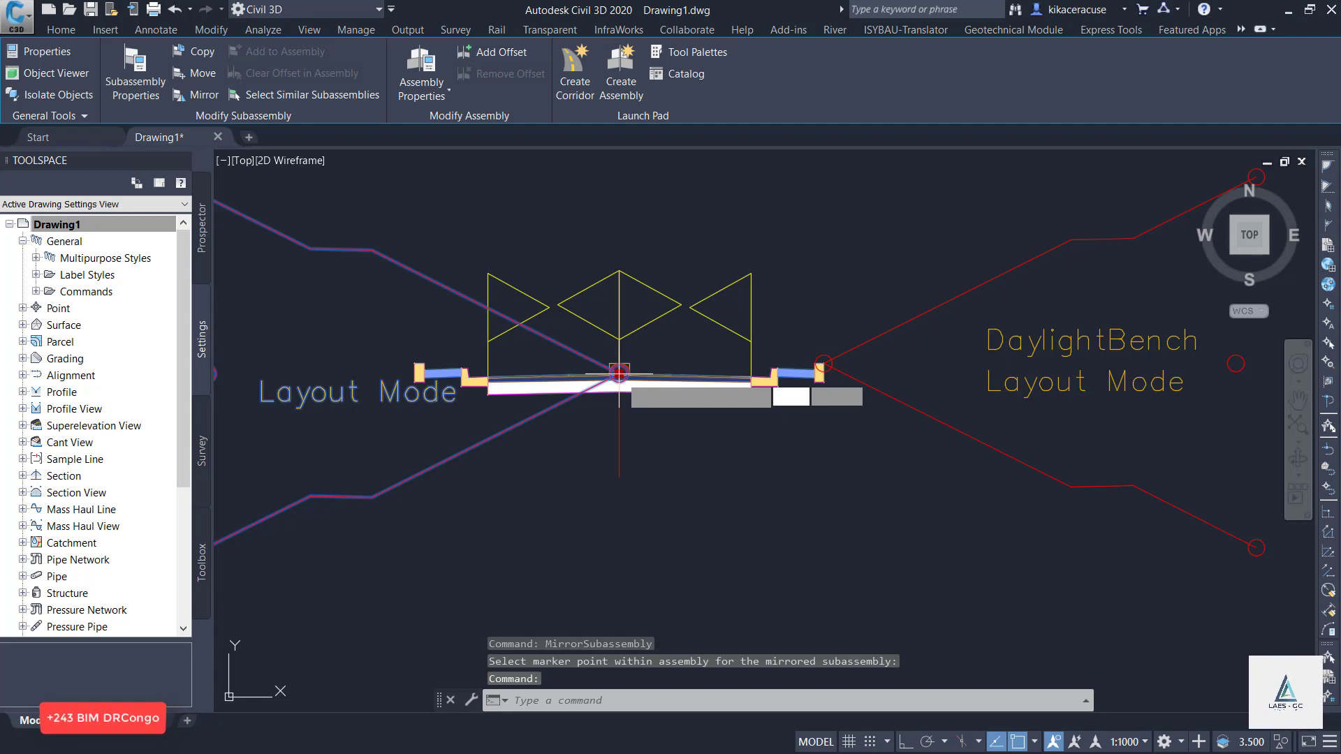
click(619, 374)
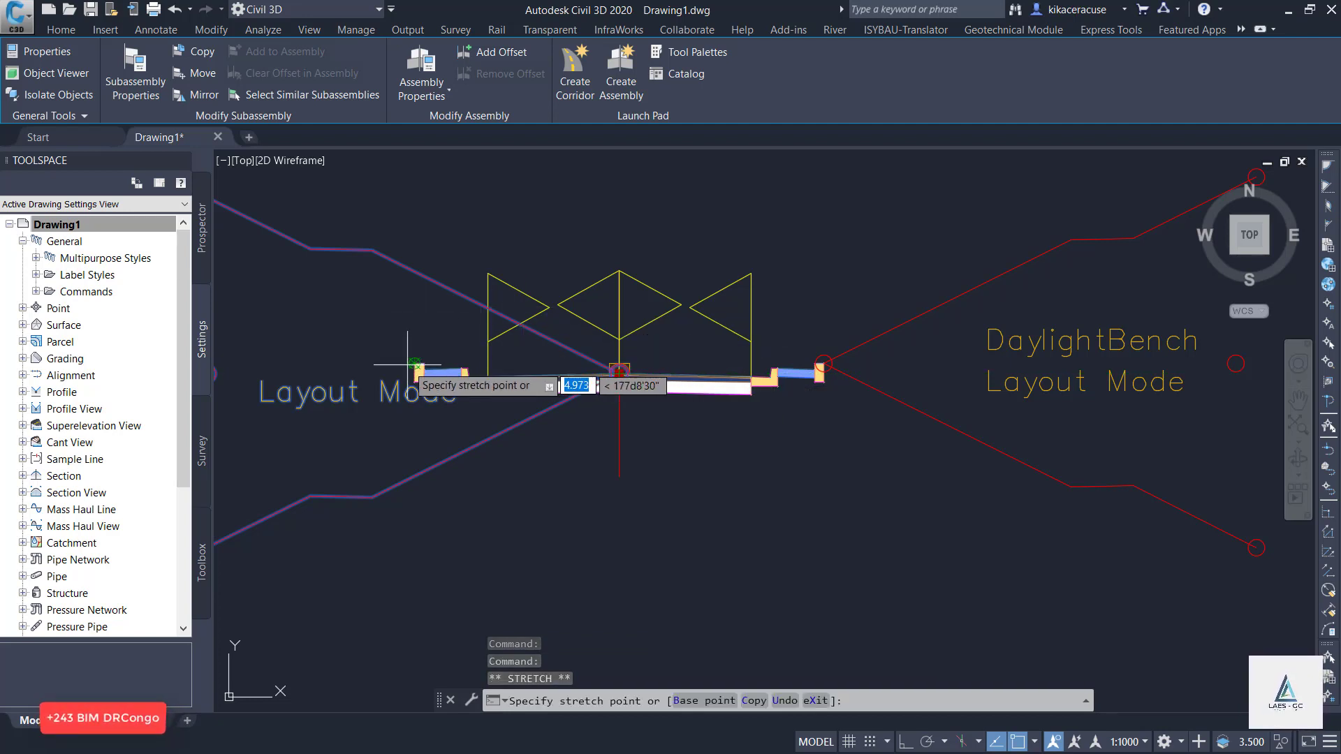
scroll(465, 358, up, 5)
scroll(467, 347, down, 8)
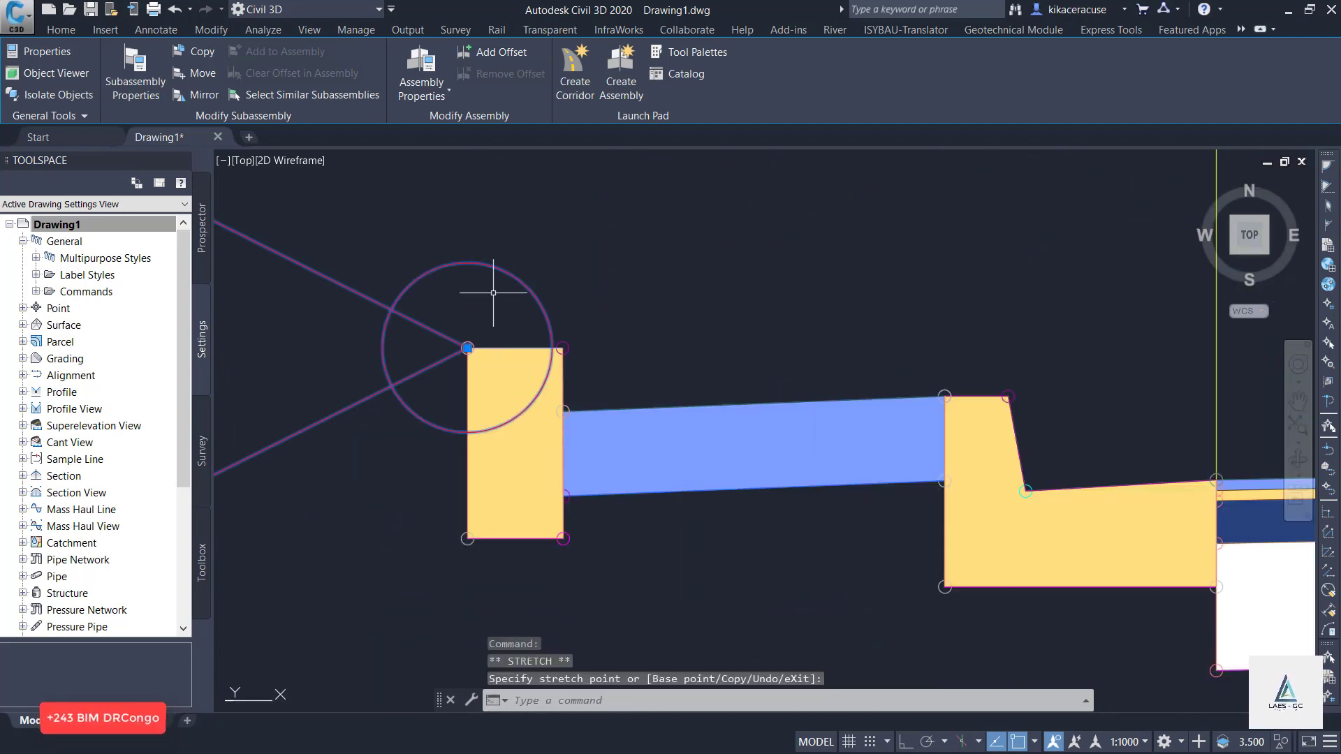
key(Escape)
key(Escape)
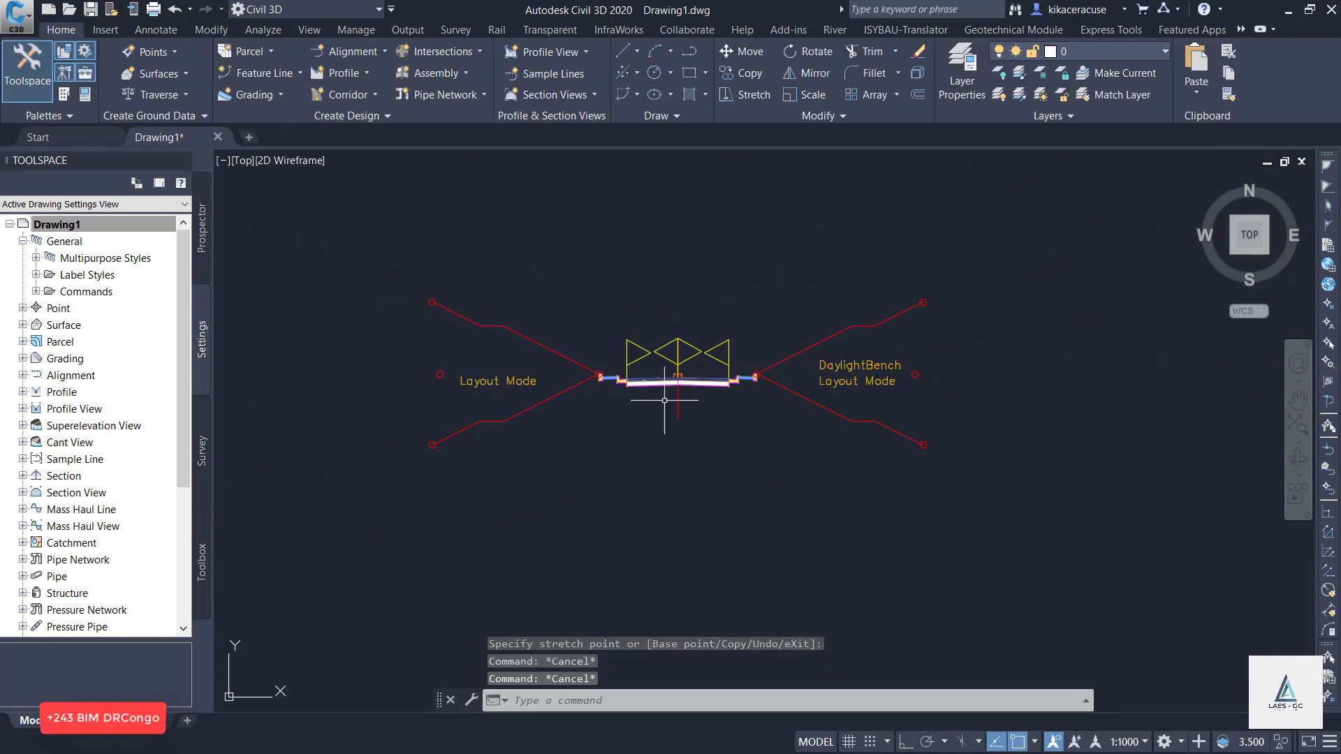
scroll(664, 400, down, 1)
scroll(660, 395, up, 5)
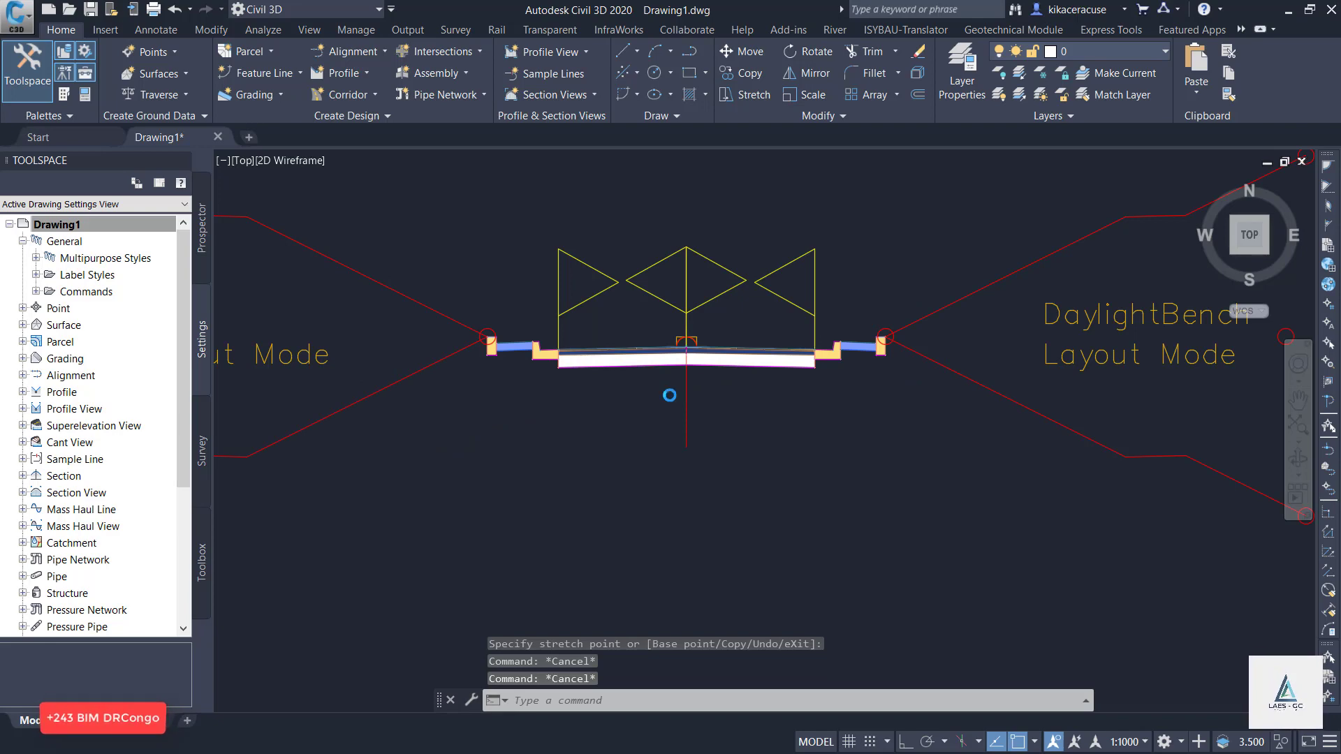
scroll(670, 388, down, 5)
scroll(674, 379, up, 5)
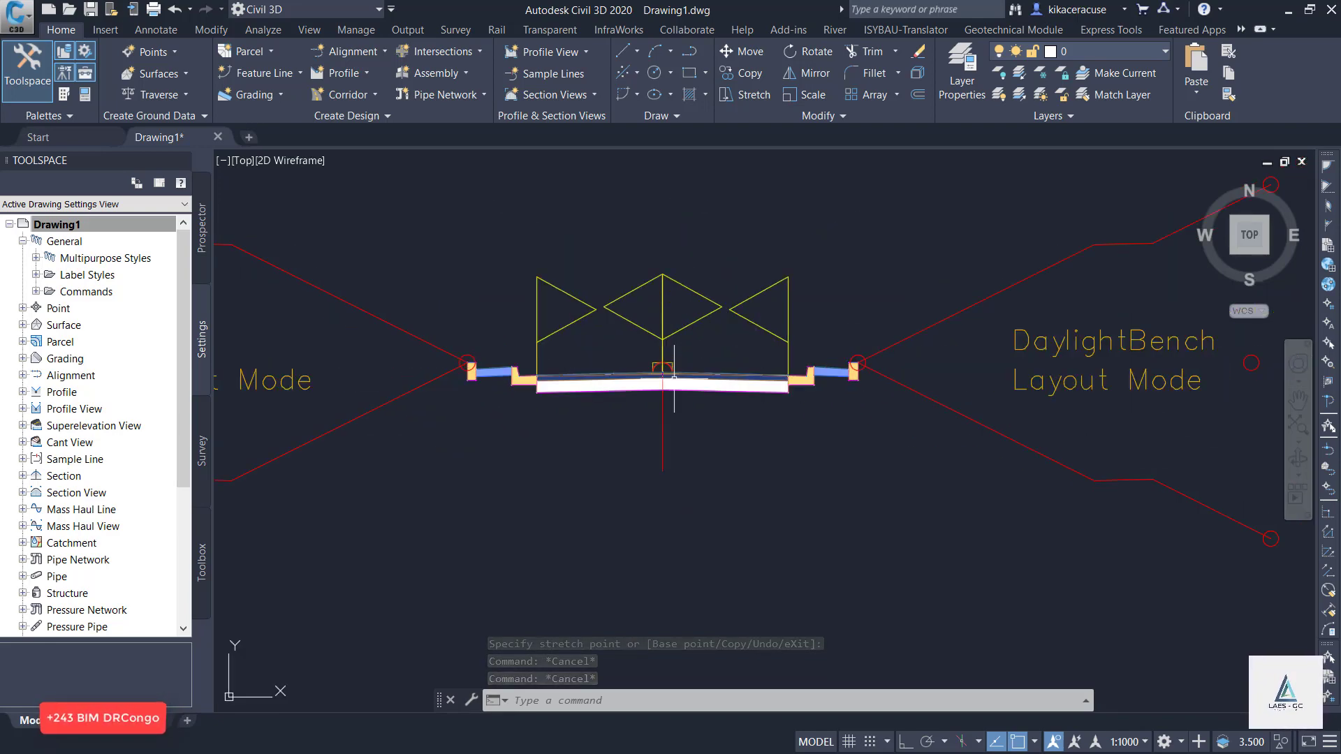
scroll(674, 379, up, 4)
scroll(653, 449, down, 6)
scroll(691, 401, up, 3)
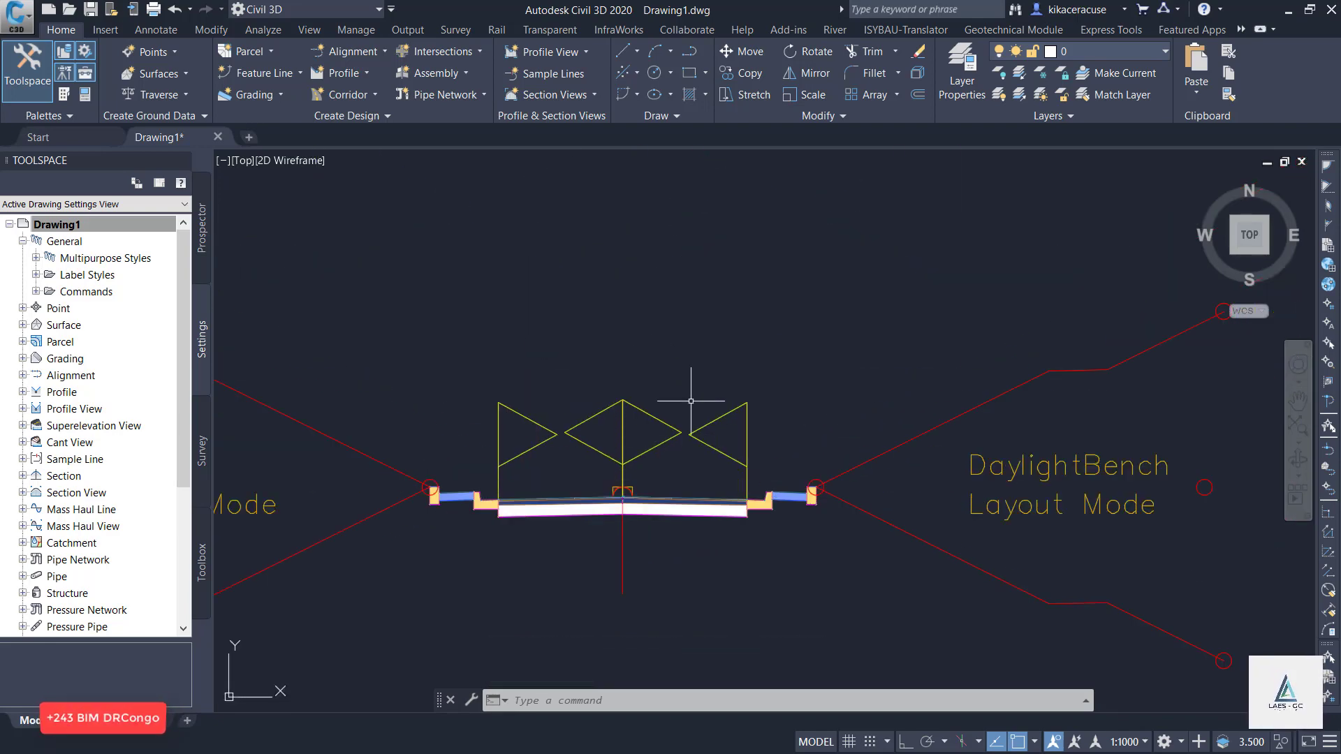
Start a corridor from the finished assembly, named Corridor -RUHUNDU, with RUHUNDU ROAD as its alignment.
click(623, 483)
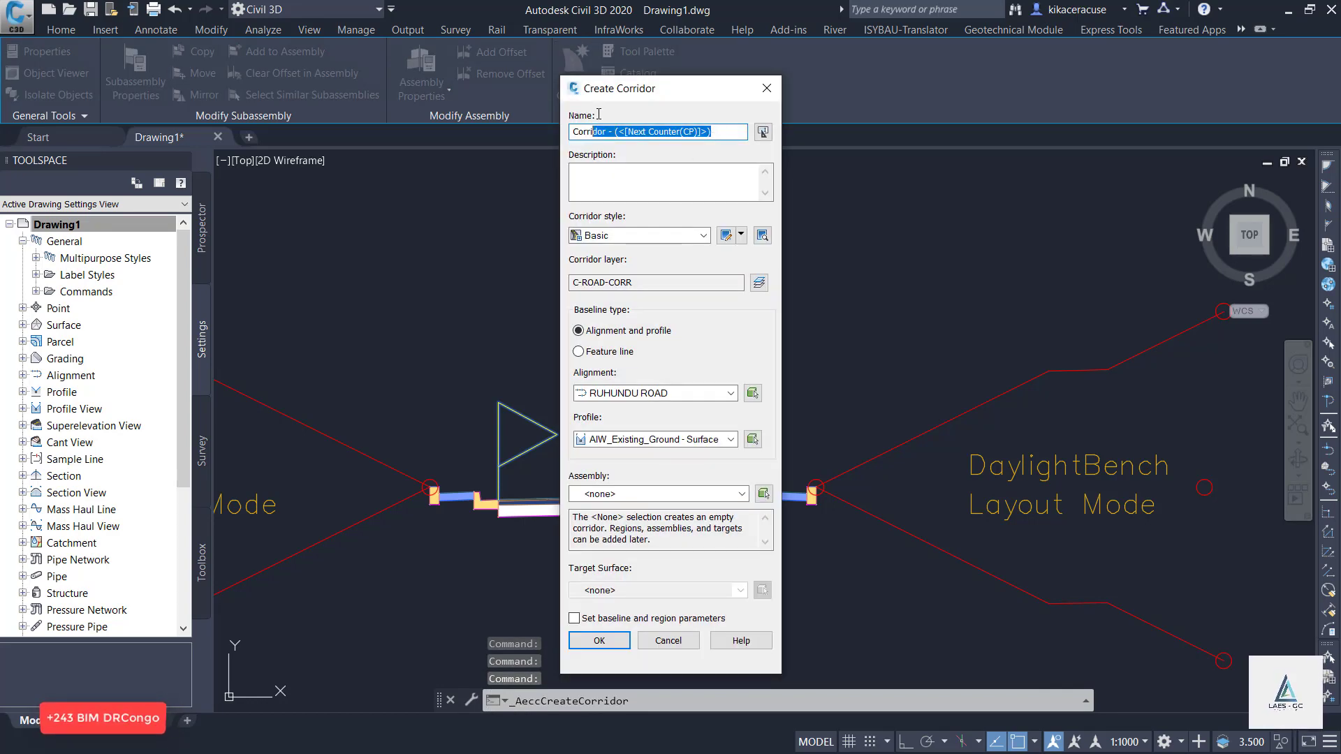
text(RUHUNDU)
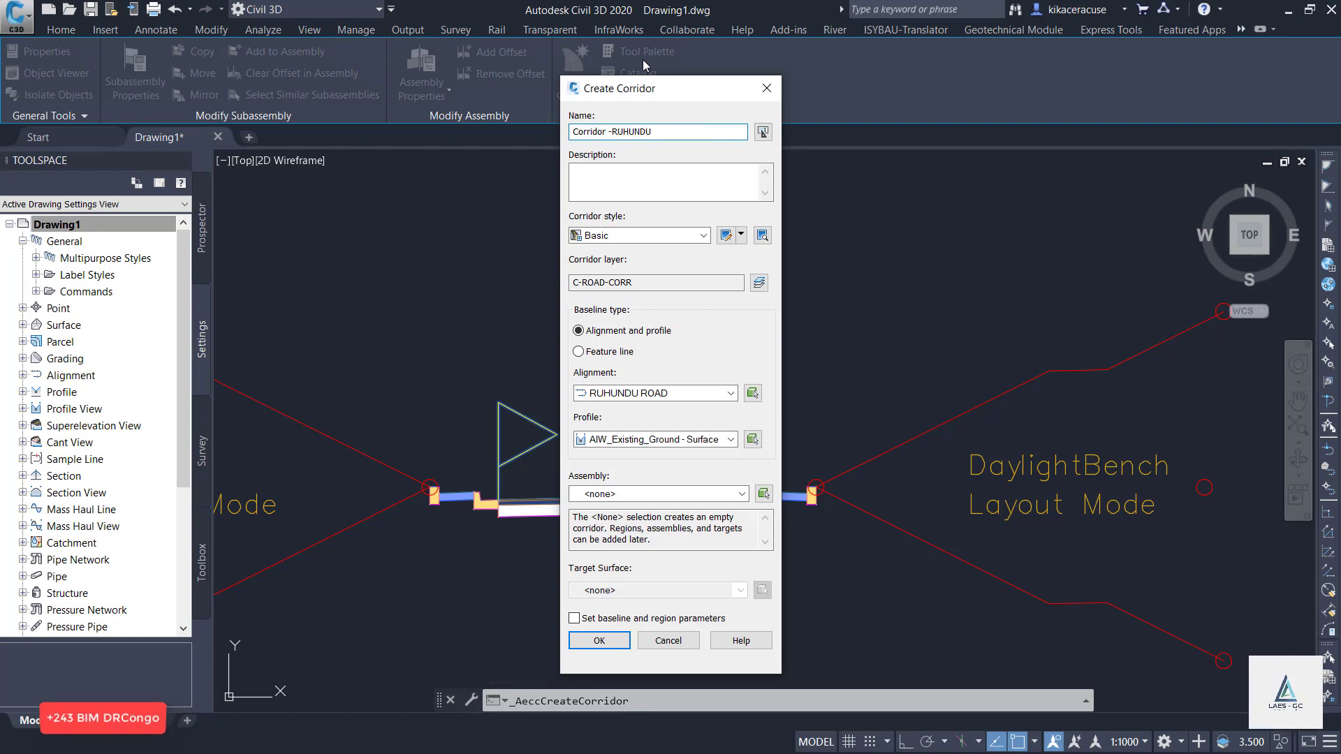
click(730, 393)
click(628, 410)
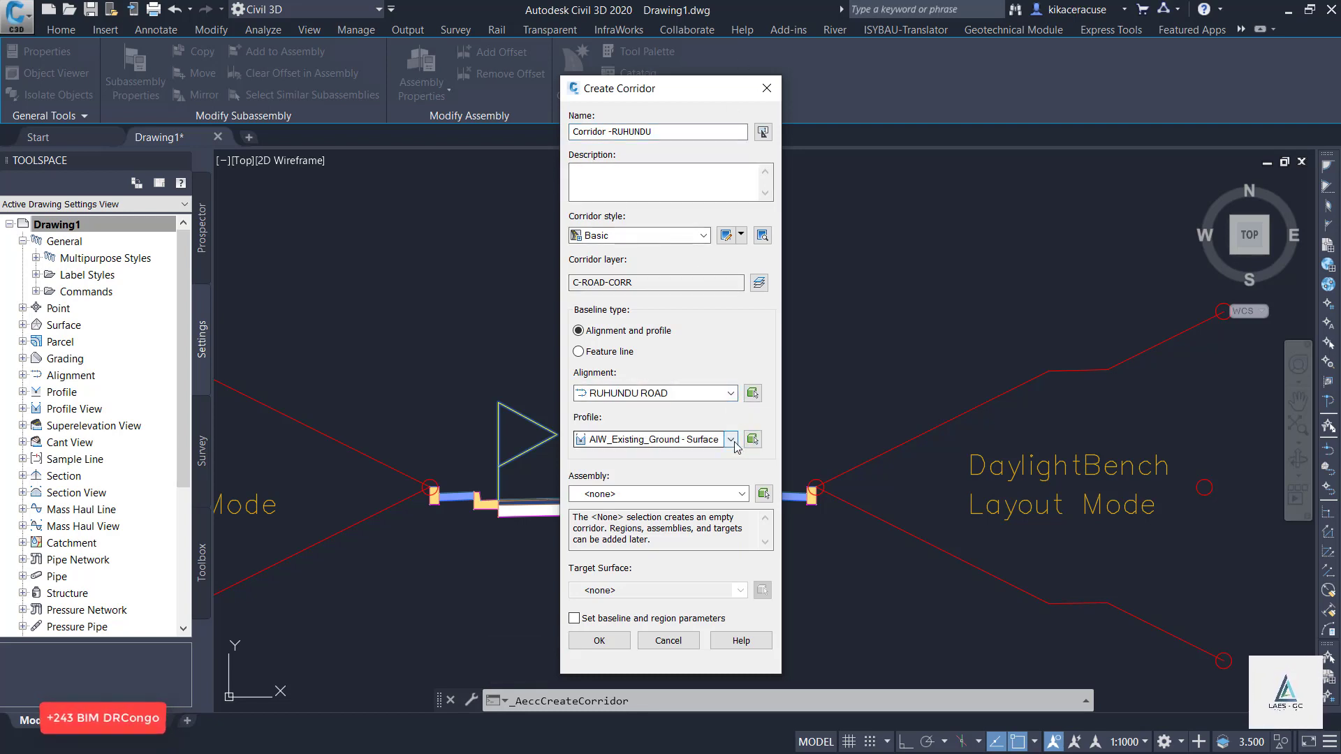
Assign the RUHUNDU ROAD DESIGN profile and the Assembly - RUHUNDU ROAD assembly to the corridor.
click(730, 439)
click(690, 468)
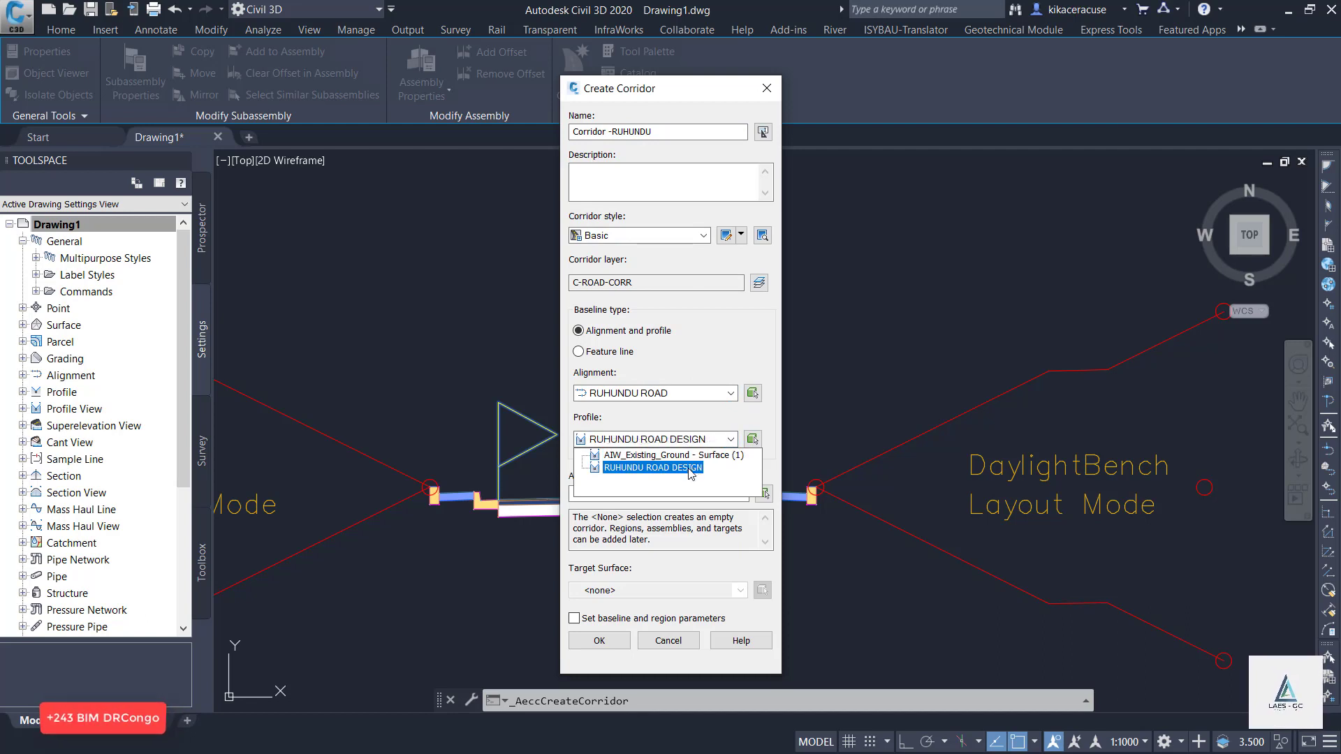
click(690, 472)
click(675, 491)
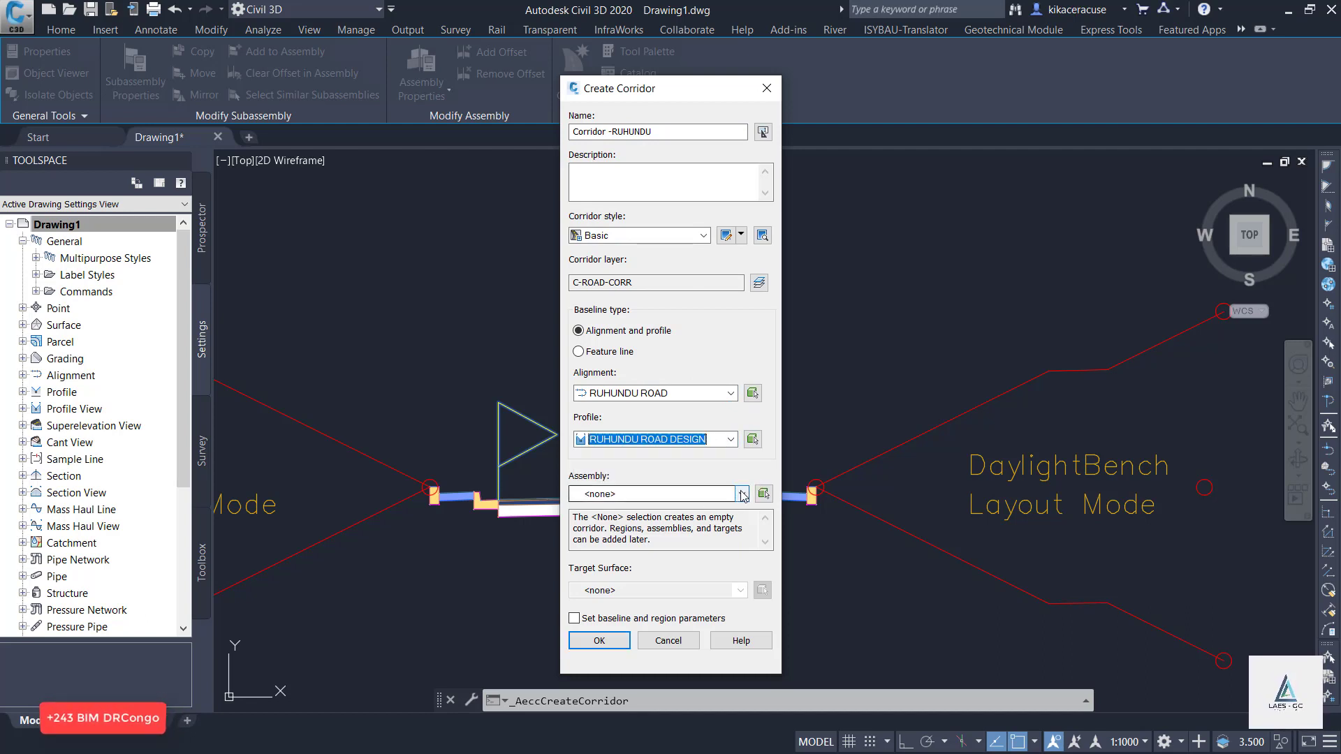
click(703, 518)
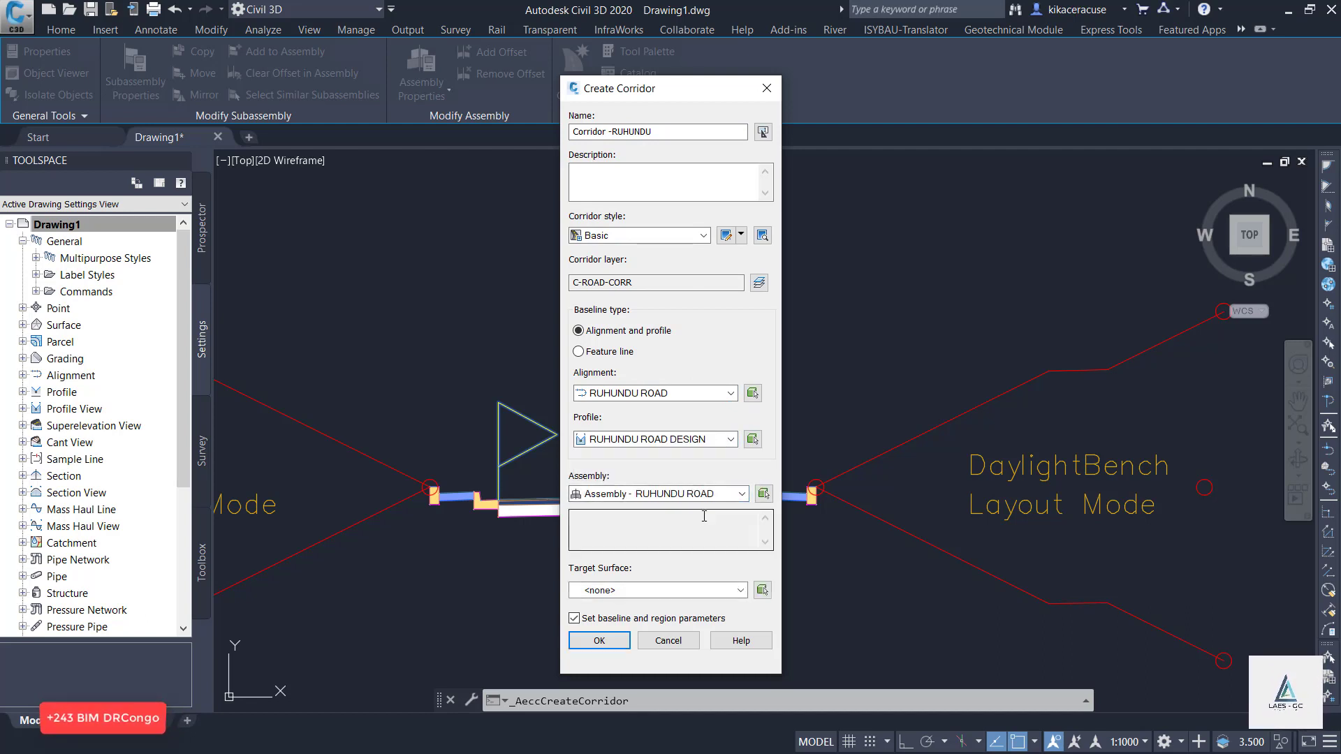
Target the AIW_Existing_Ground surface and create the corridor, applying its baseline and region parameters as they are.
click(739, 593)
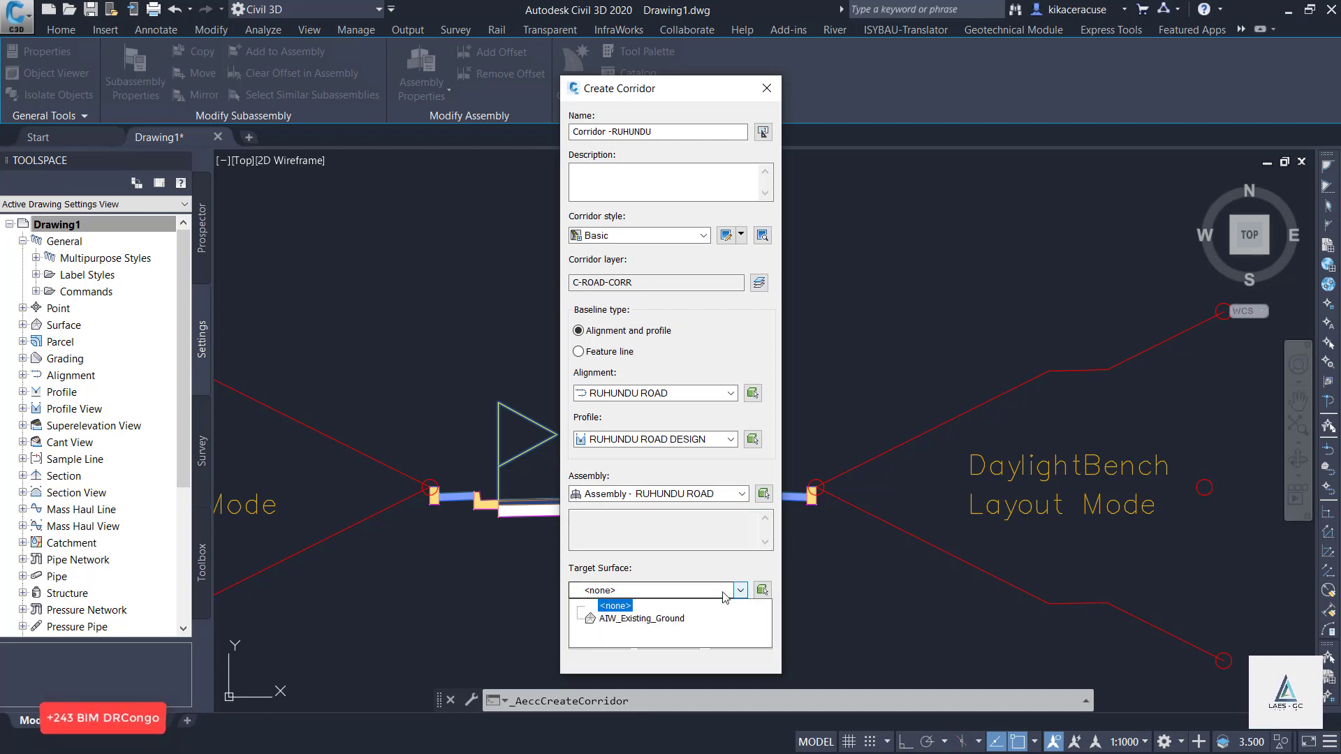
click(667, 619)
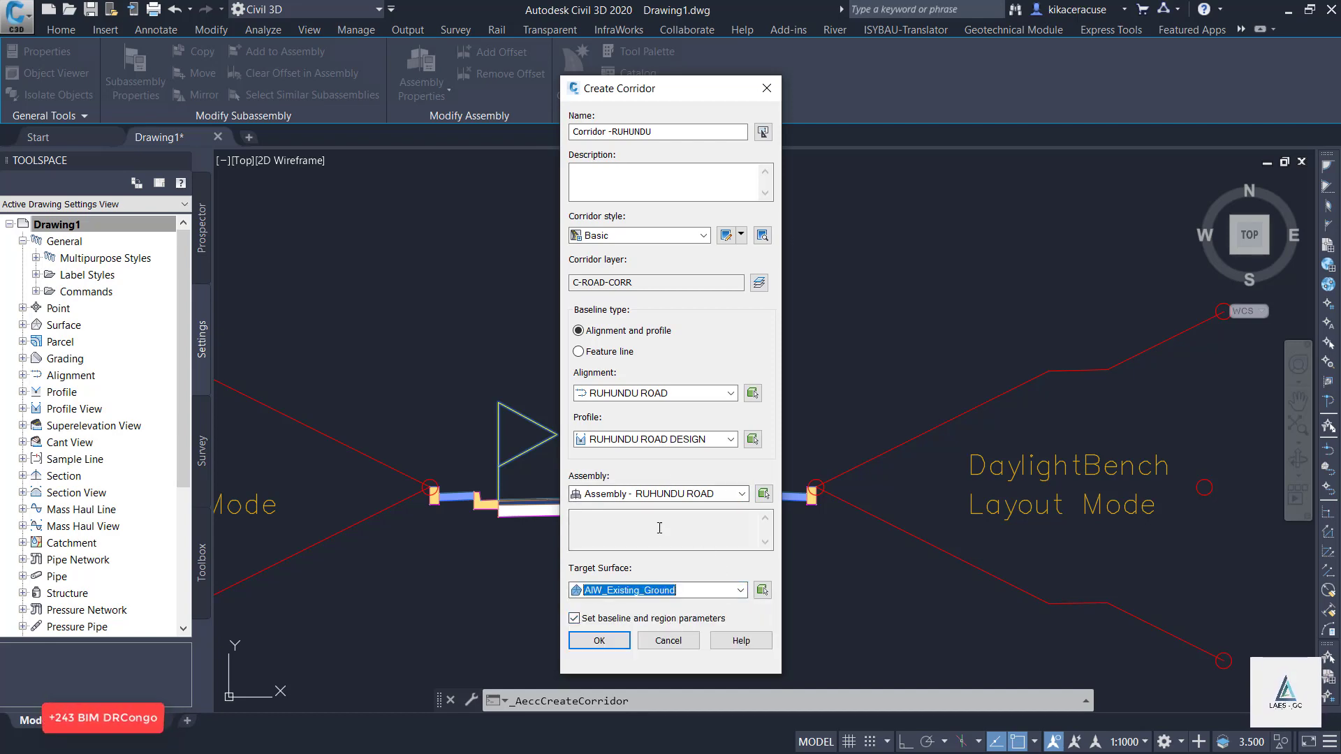
click(613, 641)
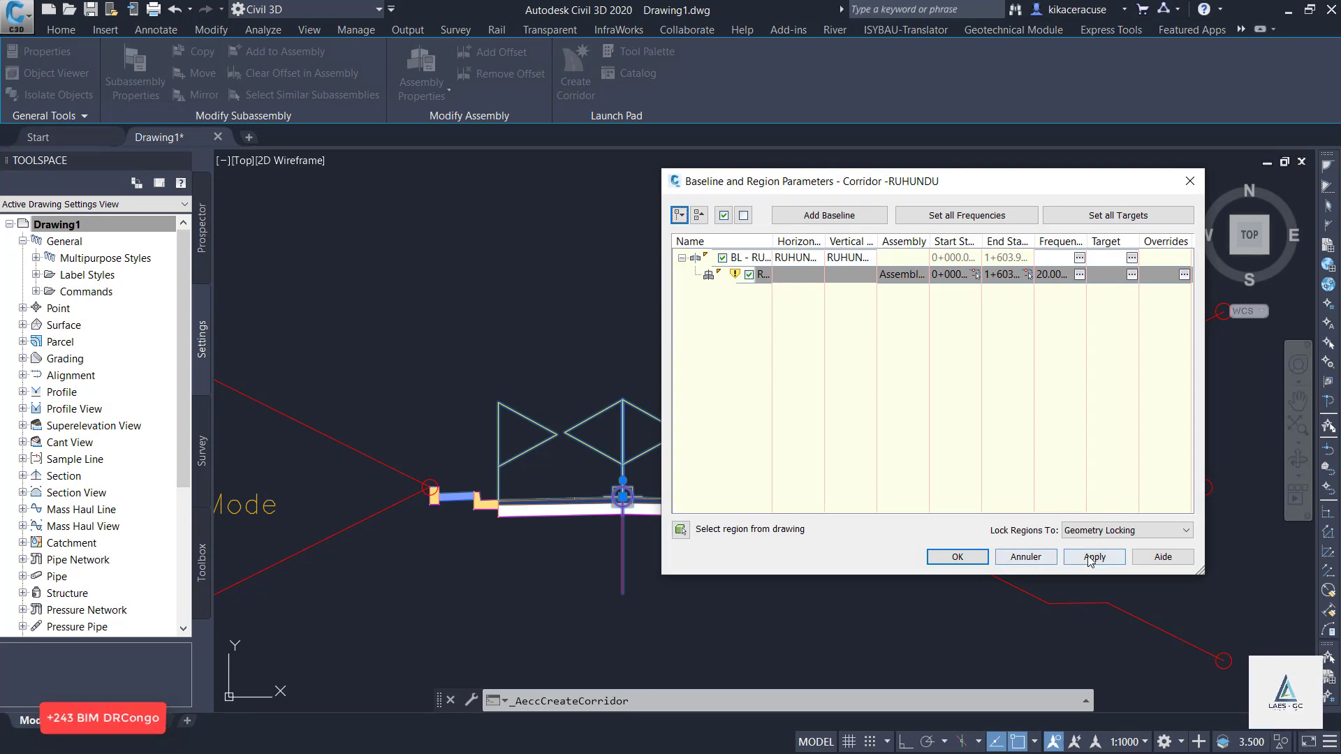
click(1092, 559)
click(706, 359)
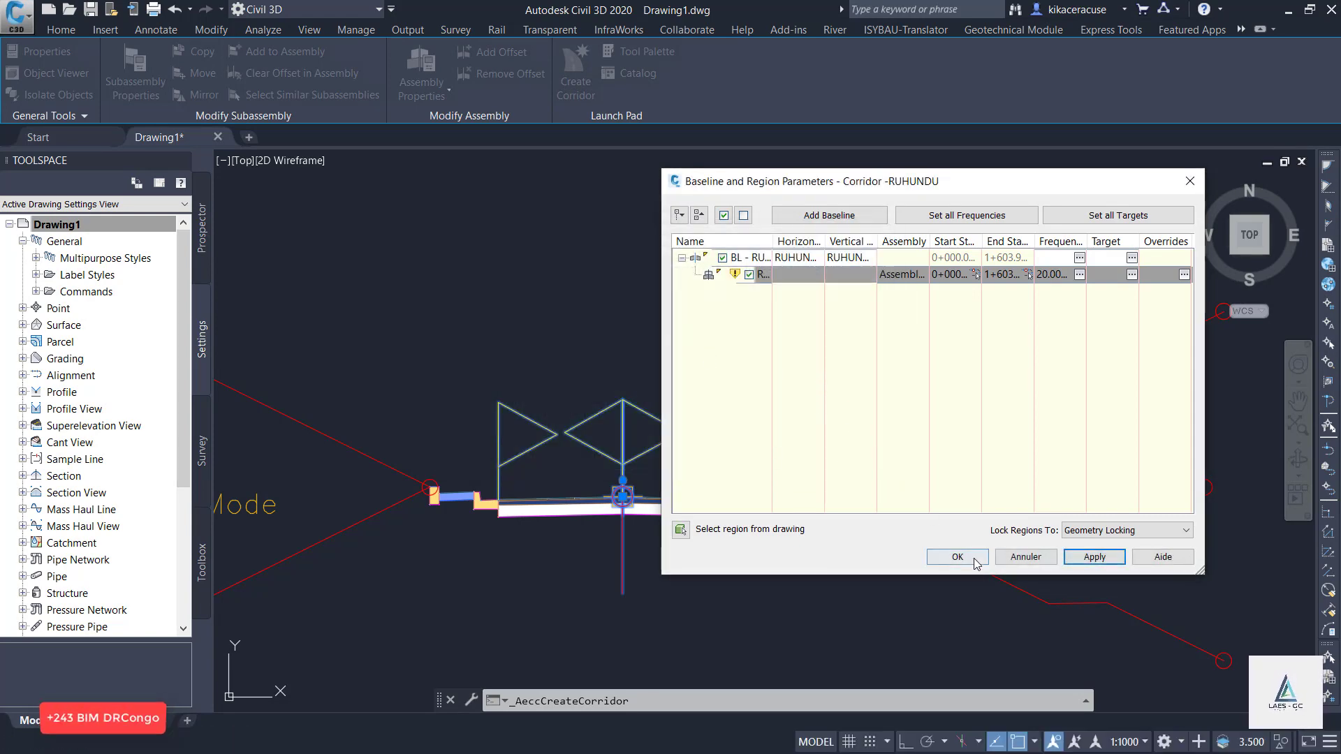
click(976, 562)
Examine the new RUHUNDU corridor in plan on the terrain surface.
scroll(908, 454, down, 4)
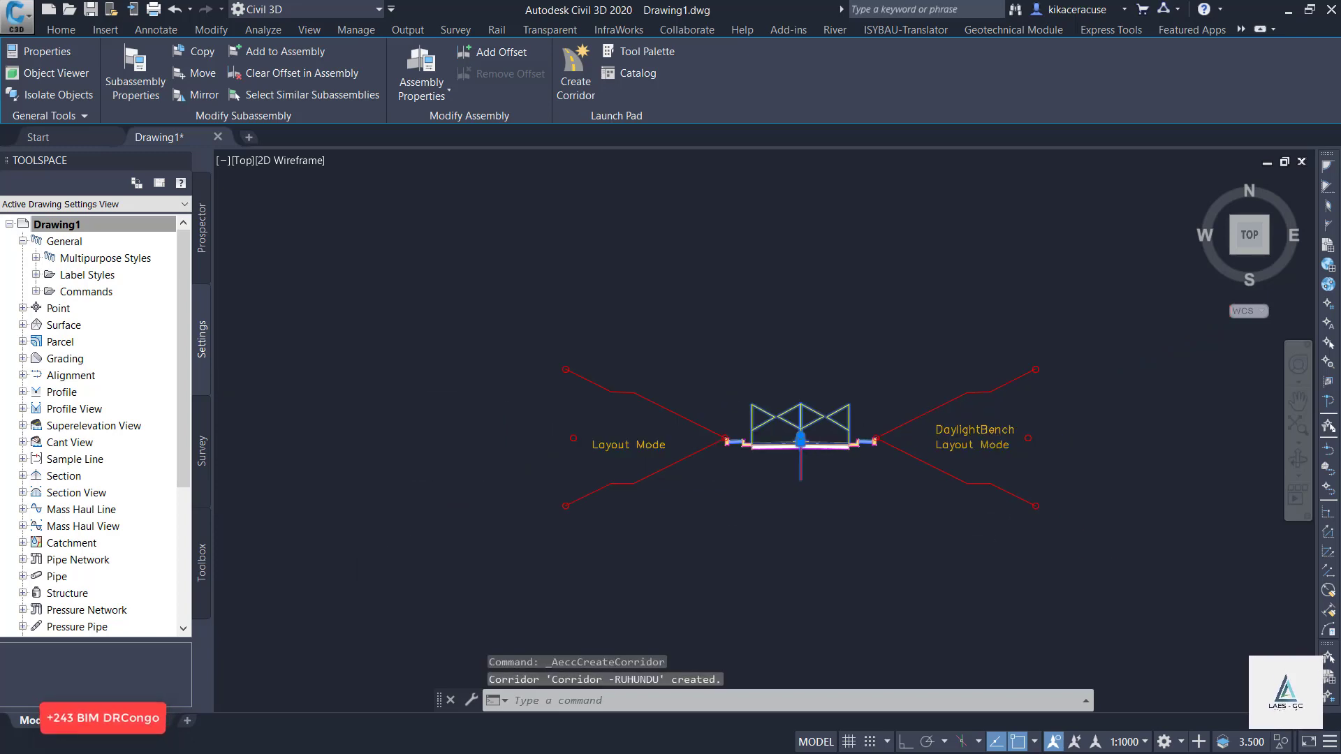
scroll(900, 426, down, 2)
key(Escape)
scroll(865, 349, down, 2)
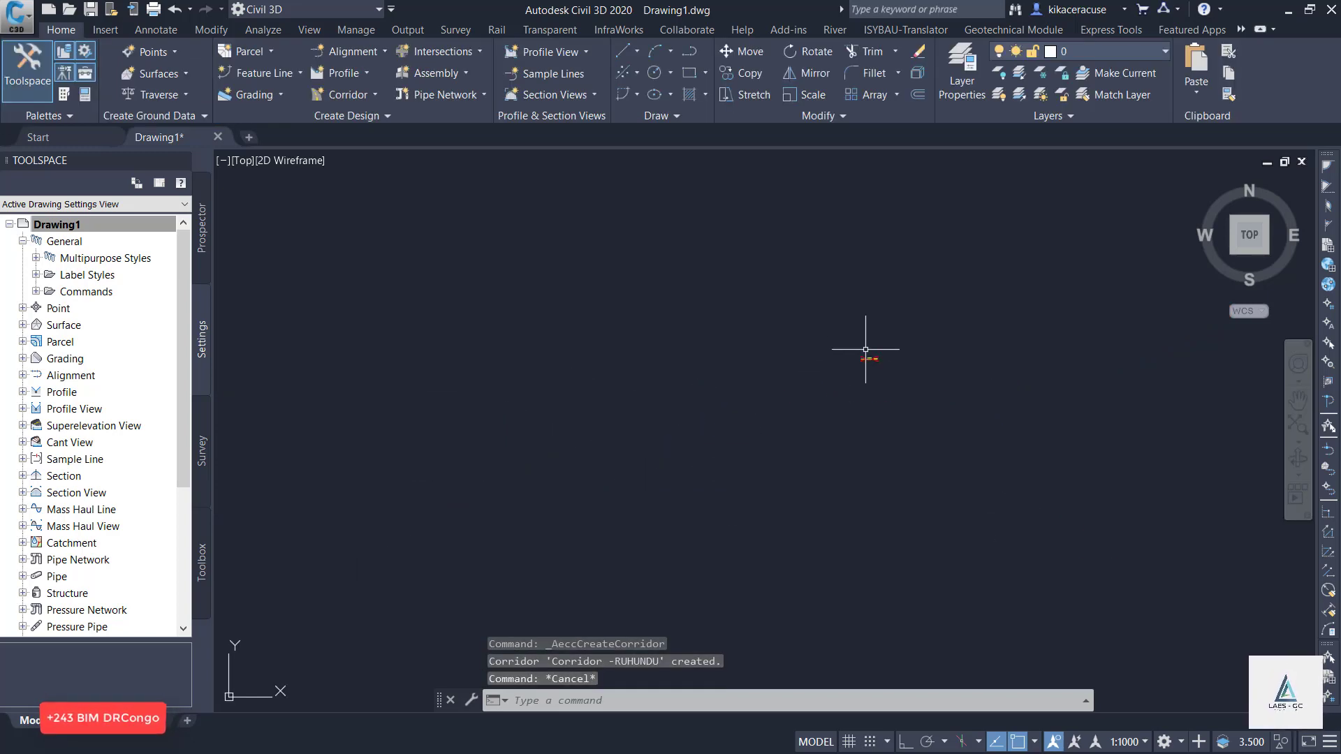
scroll(865, 349, down, 3)
scroll(768, 376, down, 5)
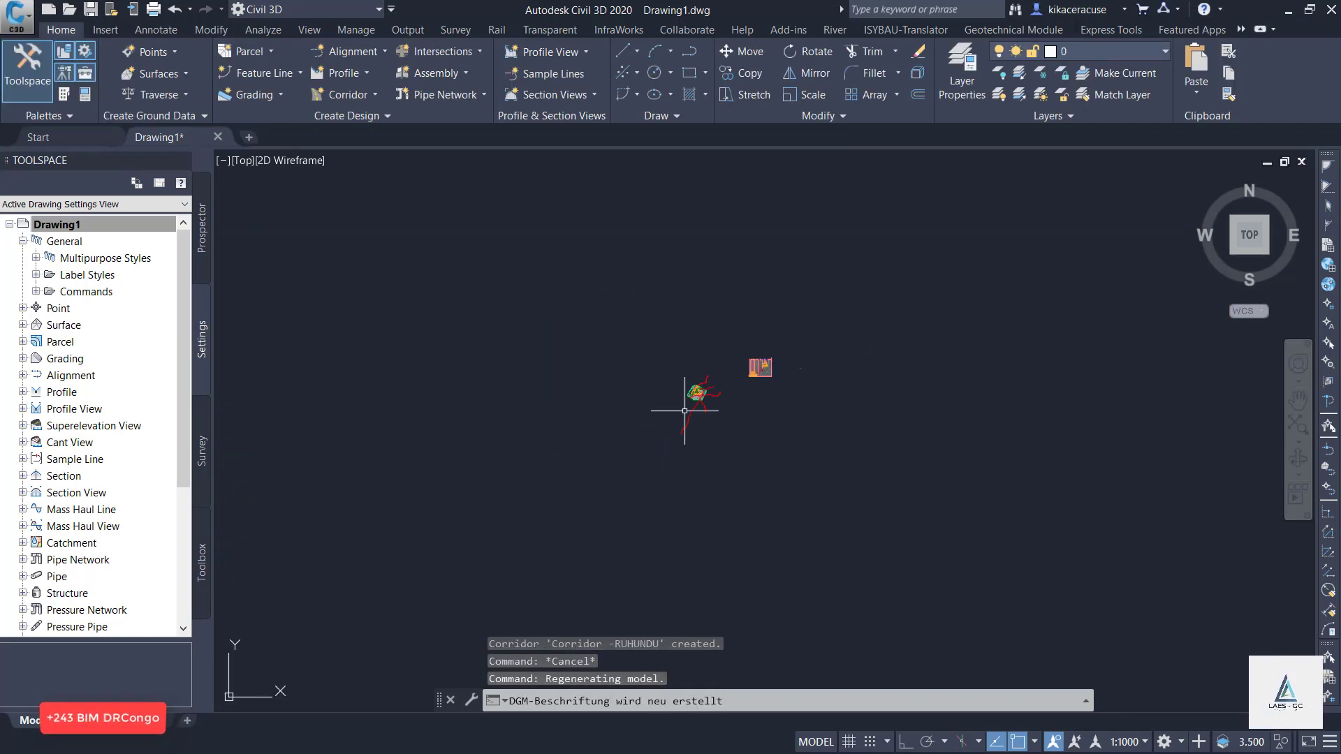
scroll(685, 410, up, 10)
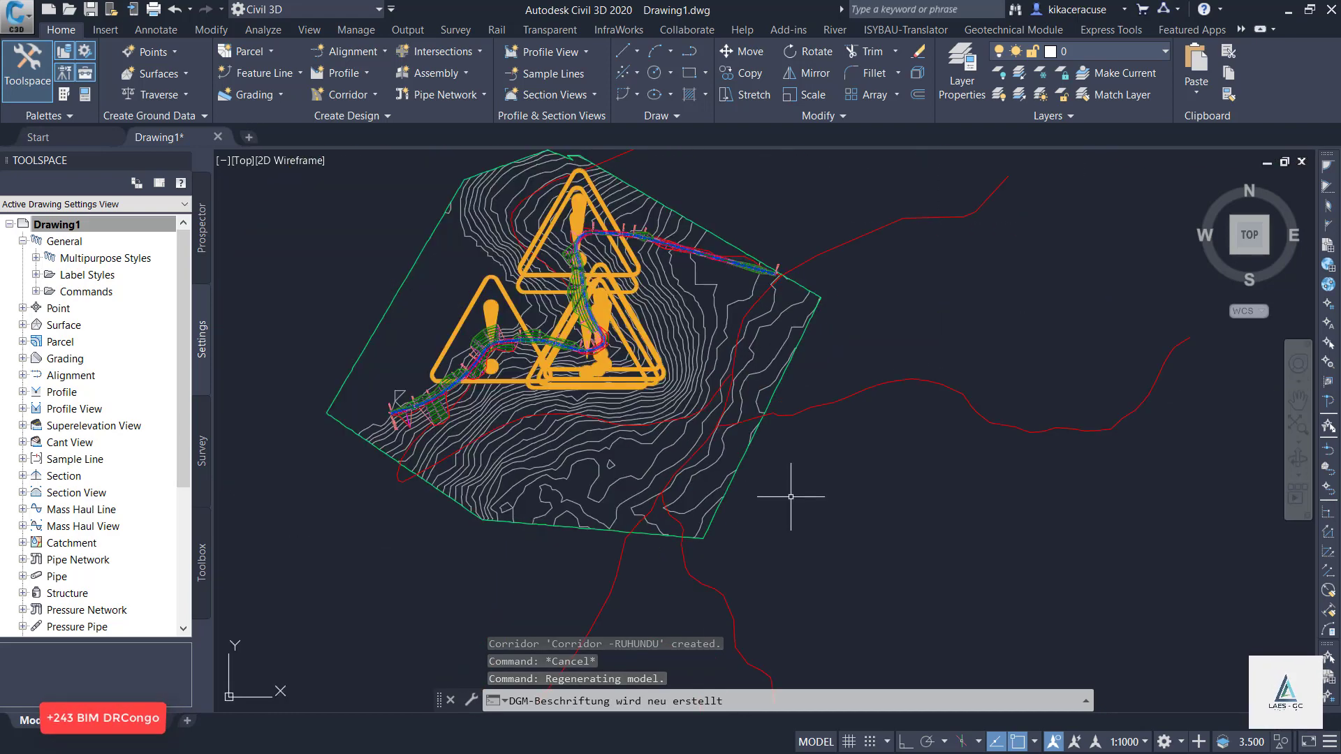
Regenerate the whole drawing to refresh the display around the RUHUNDU corridor's sharp bends.
text(REGE)
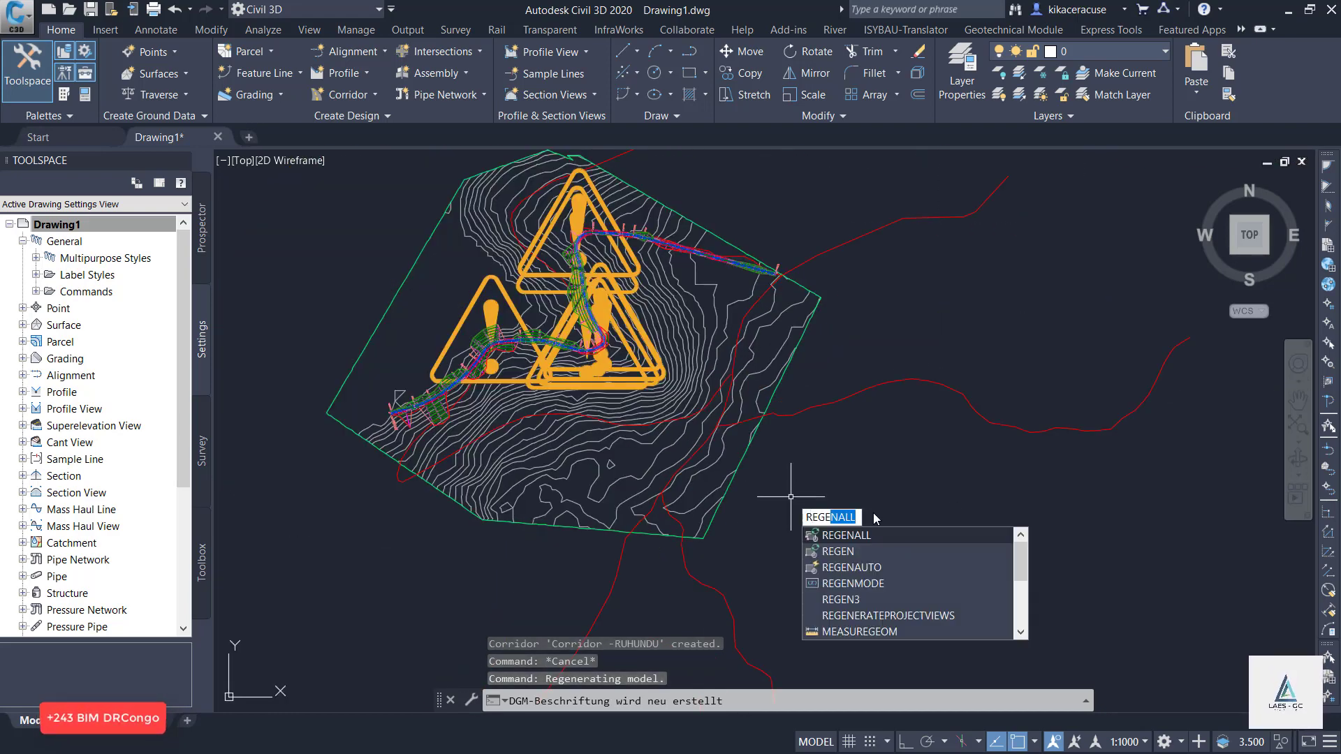
click(855, 536)
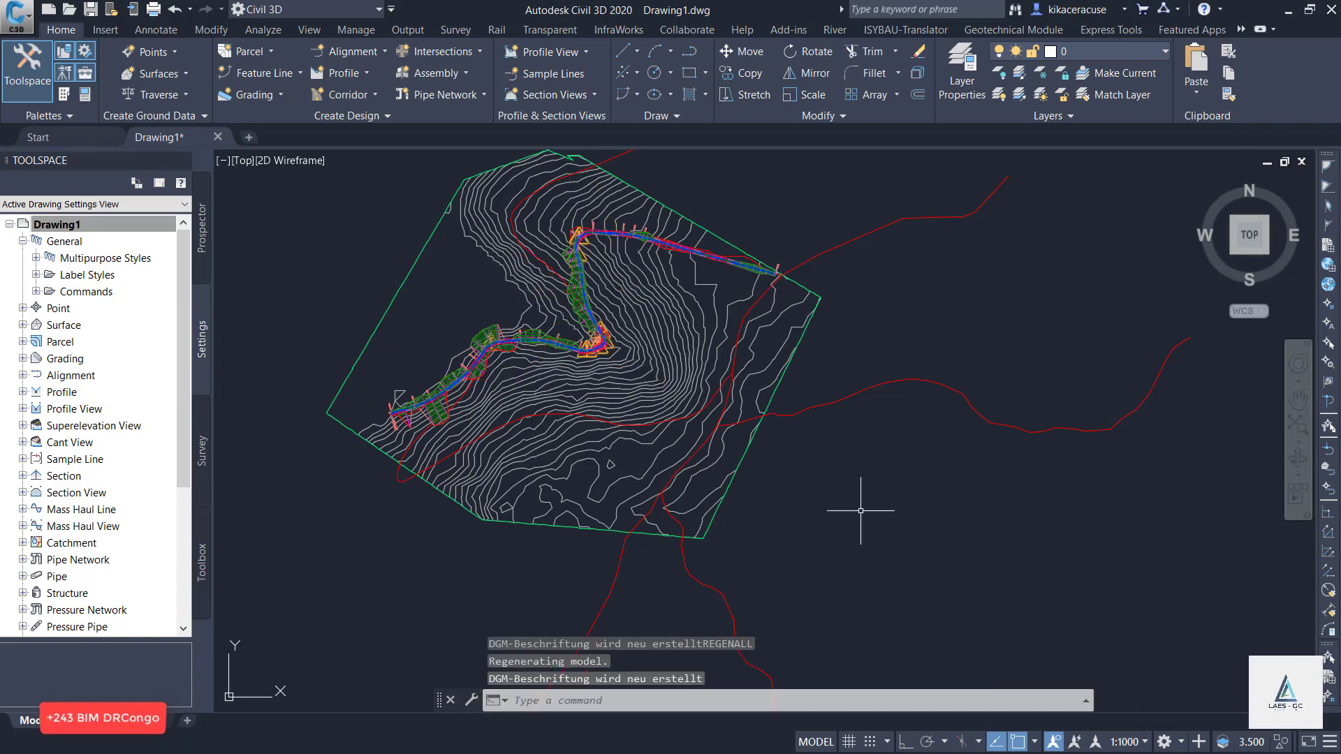
scroll(485, 365, up, 10)
scroll(517, 443, down, 4)
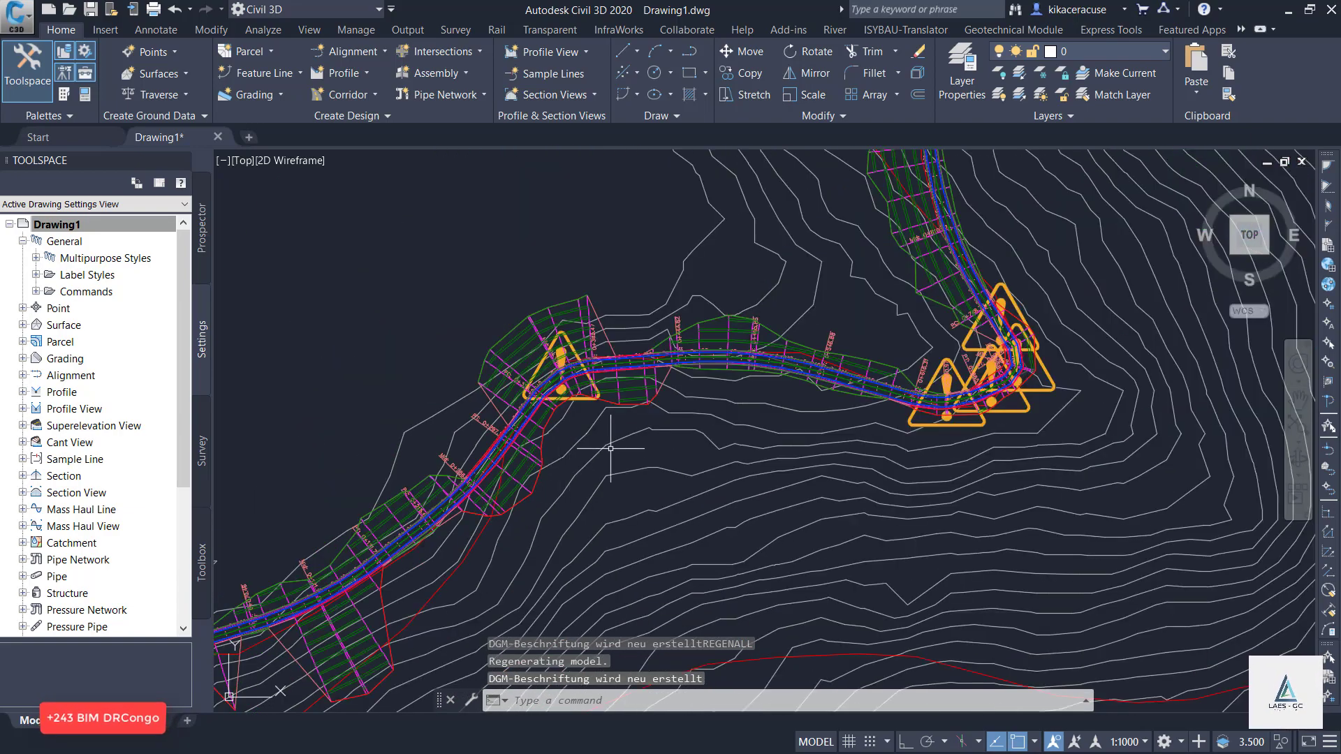
scroll(1029, 267, up, 2)
scroll(1029, 268, up, 1)
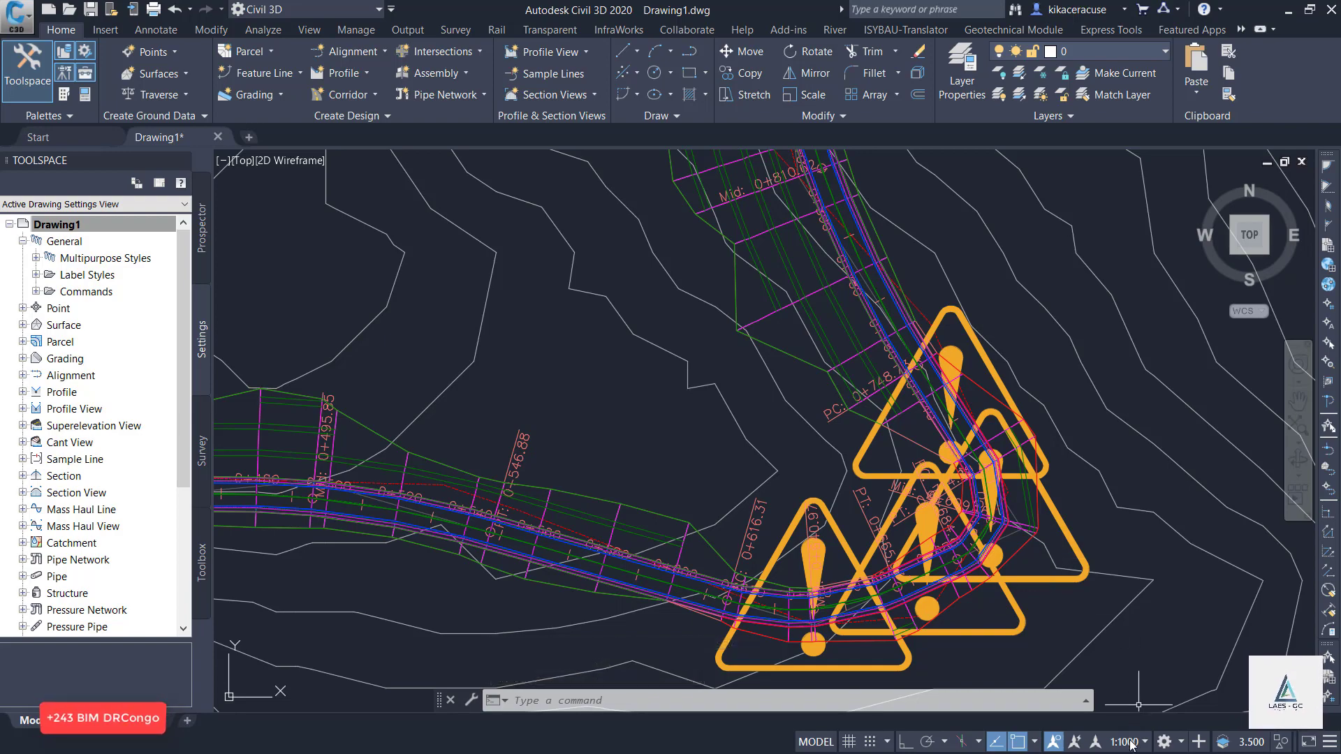
scroll(1135, 533, down, 4)
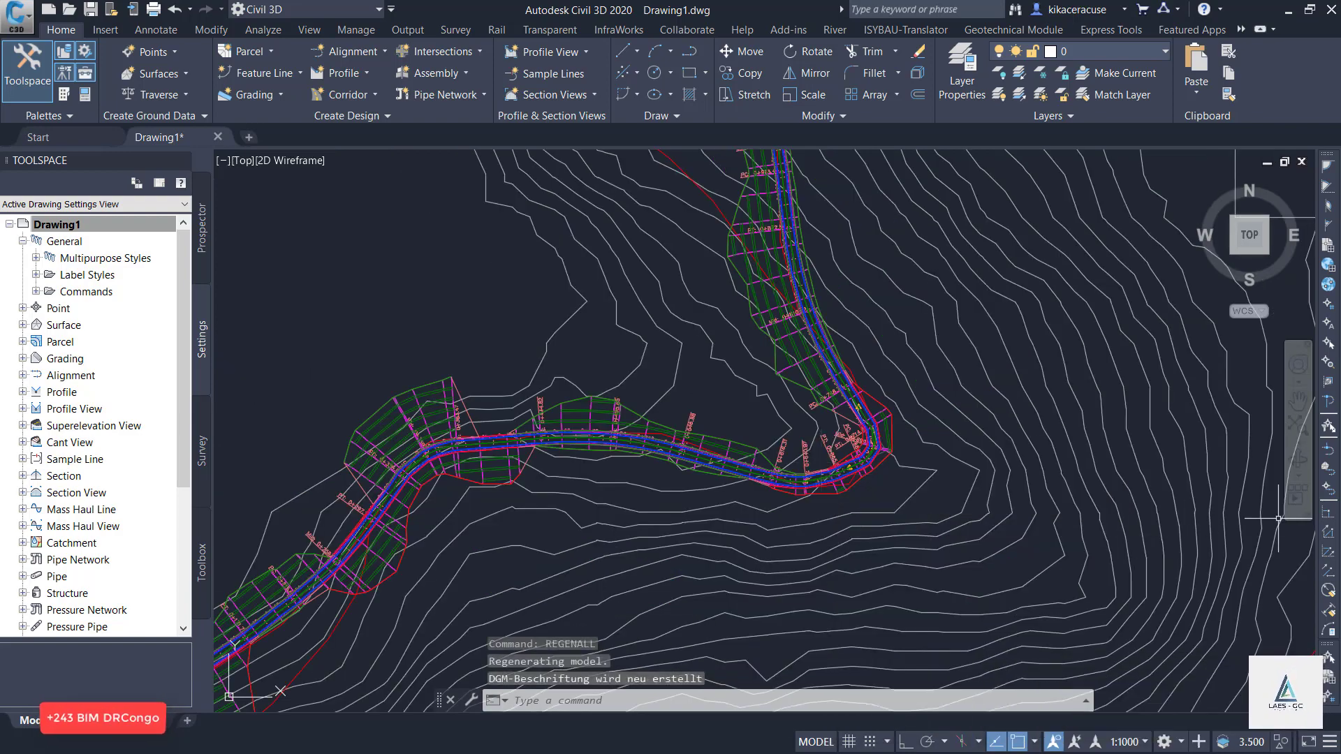
Examine the RUHUNDU corridor in plan around its northern bend and along its daylight slopes.
scroll(868, 336, up, 1)
scroll(824, 338, down, 6)
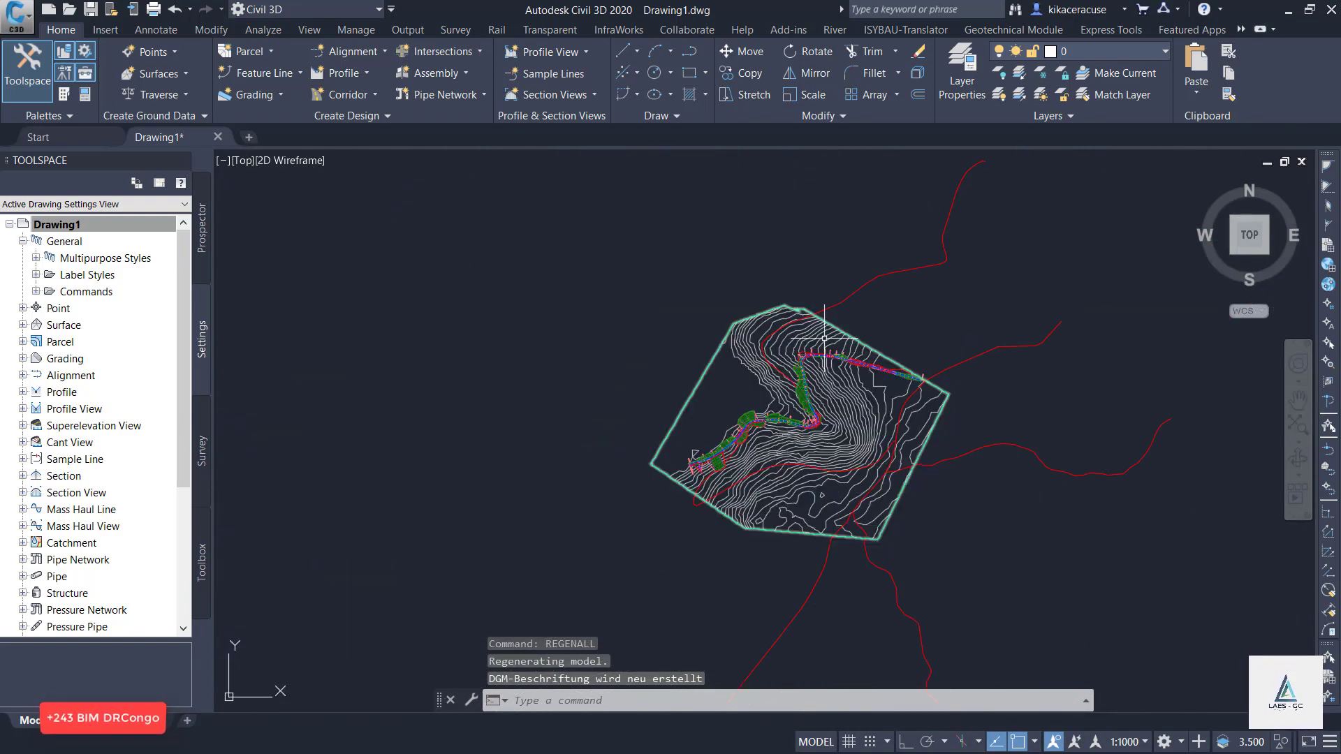
scroll(826, 338, up, 4)
scroll(740, 395, up, 3)
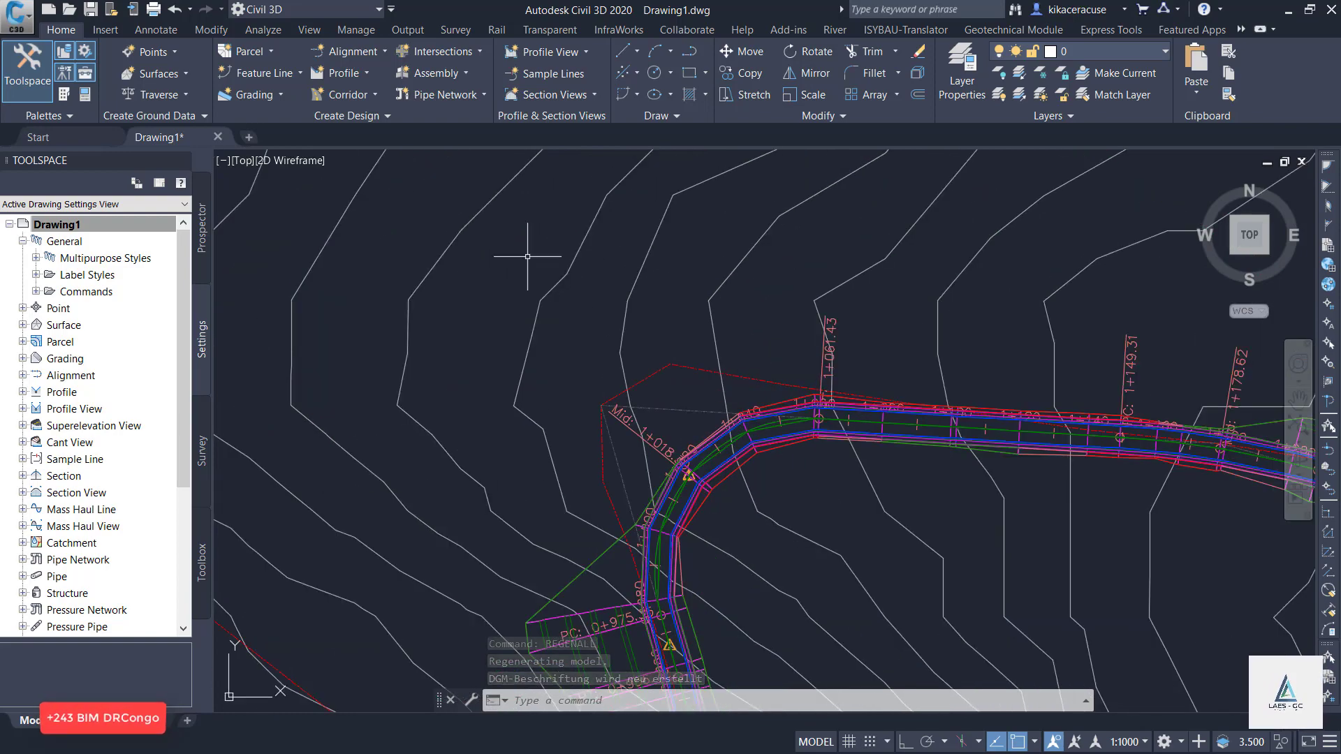
scroll(520, 244, down, 3)
scroll(552, 314, up, 2)
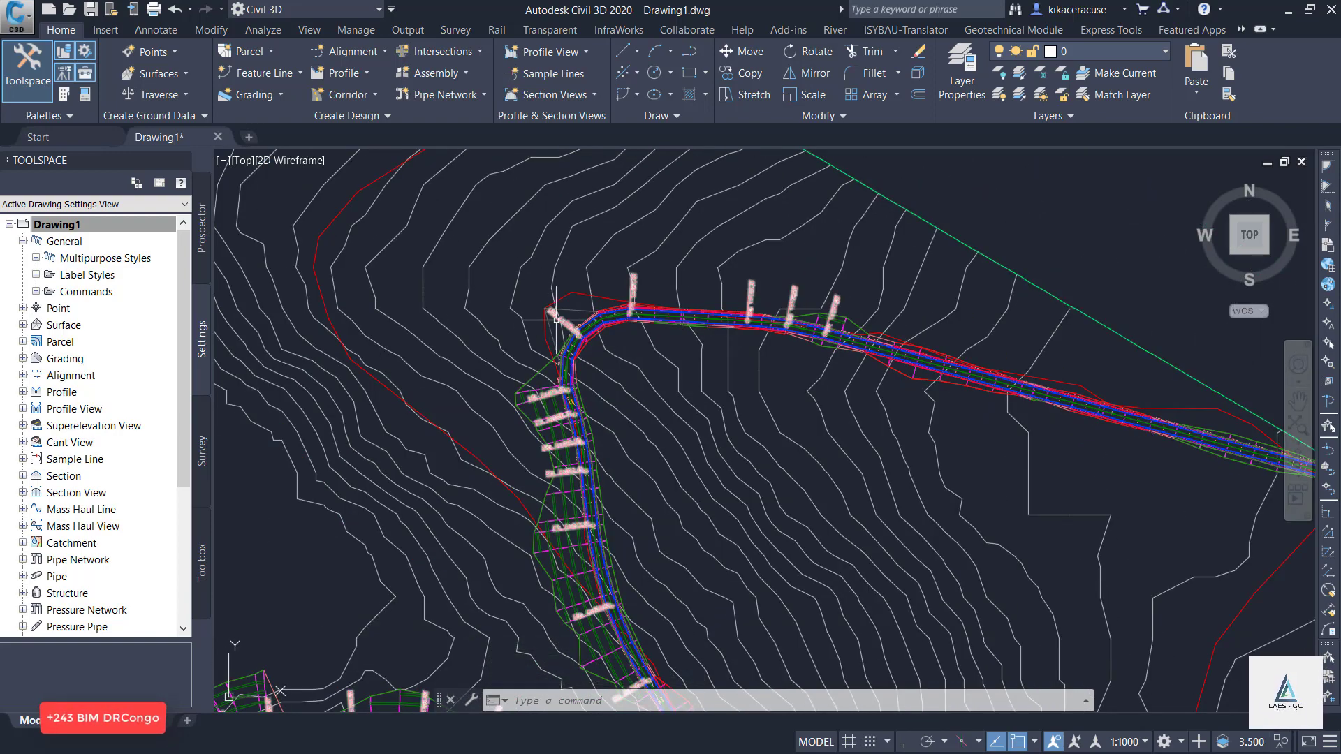
scroll(556, 318, down, 3)
scroll(524, 290, up, 4)
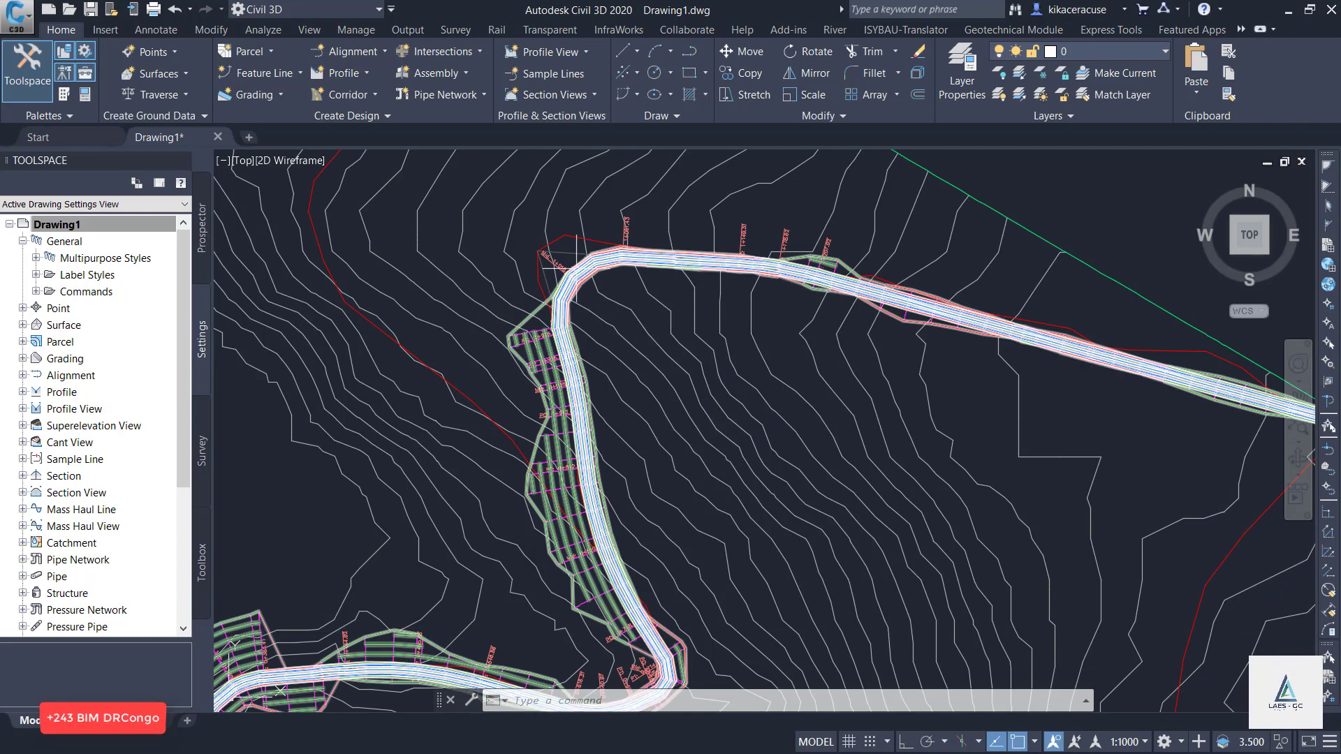
Add a corridor surface to Corridor -RUHUNDU from the Projet link code, with its links added as breaklines.
click(553, 323)
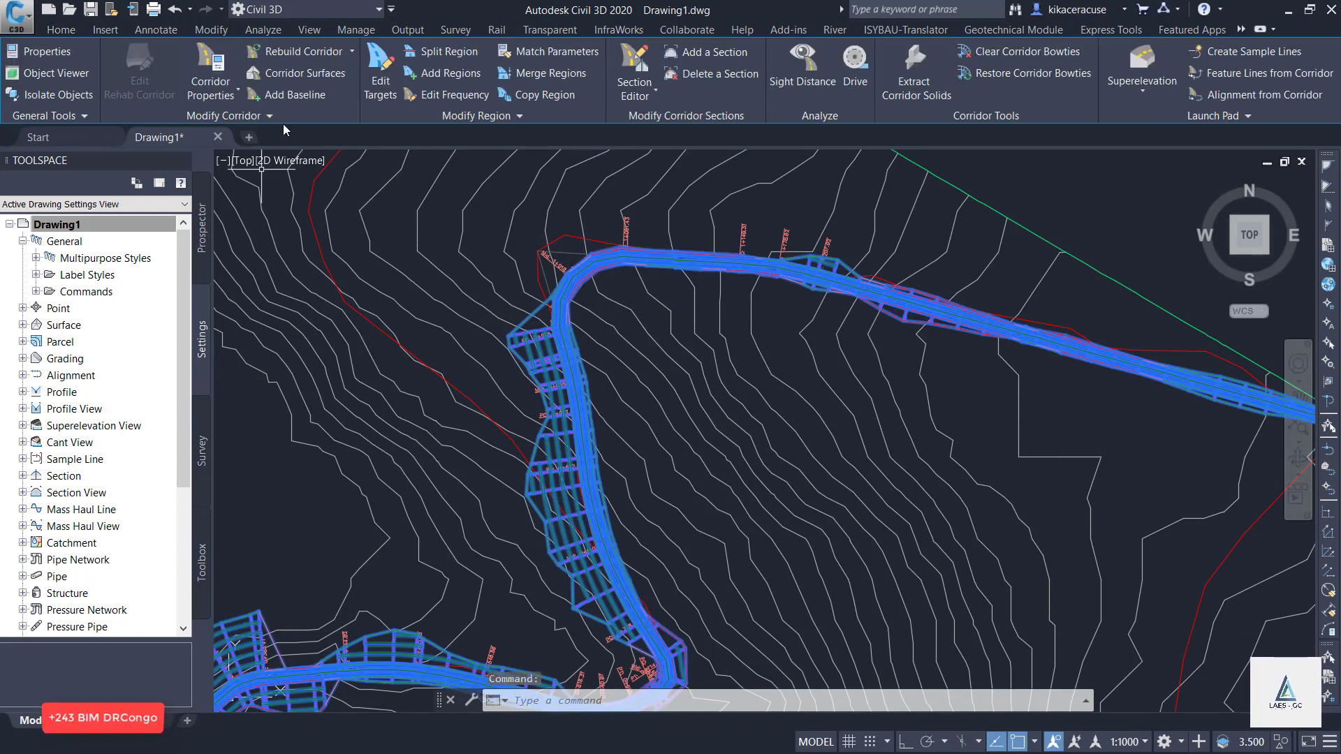
click(302, 73)
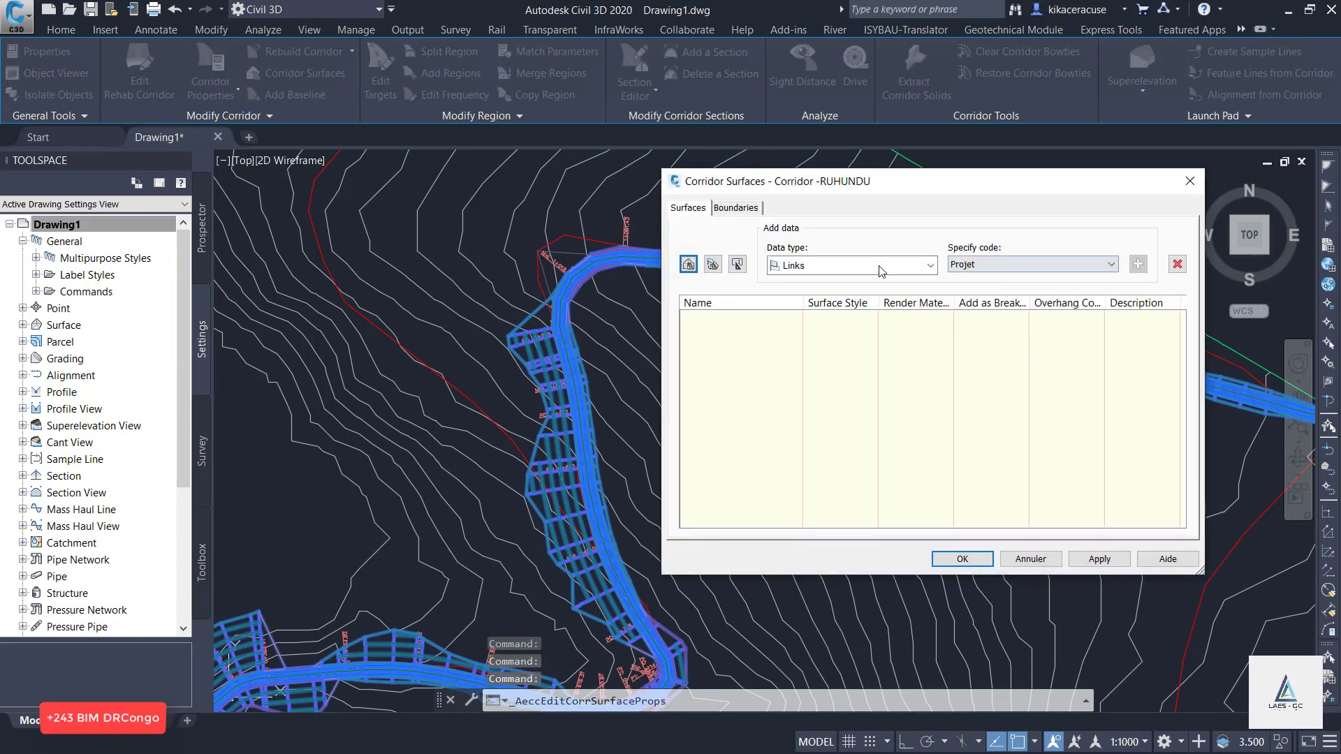
click(688, 264)
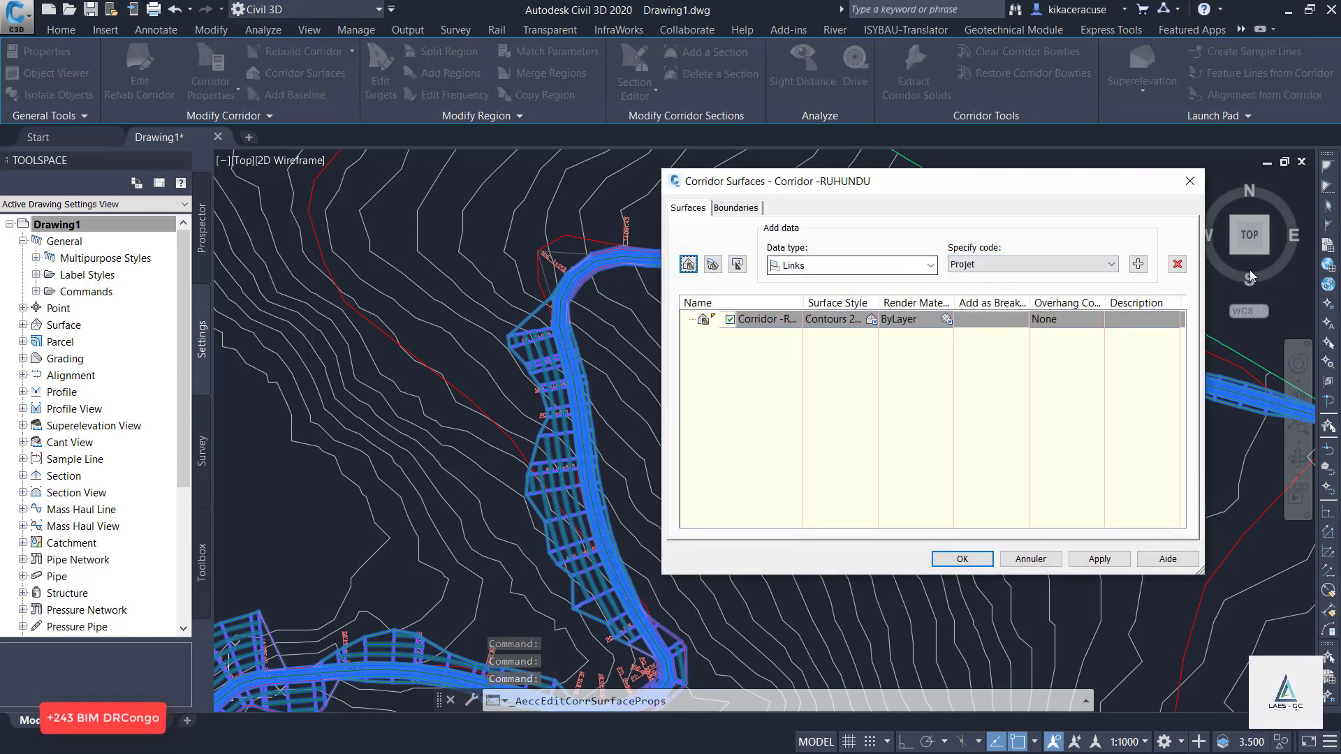
click(1137, 264)
click(961, 335)
click(961, 334)
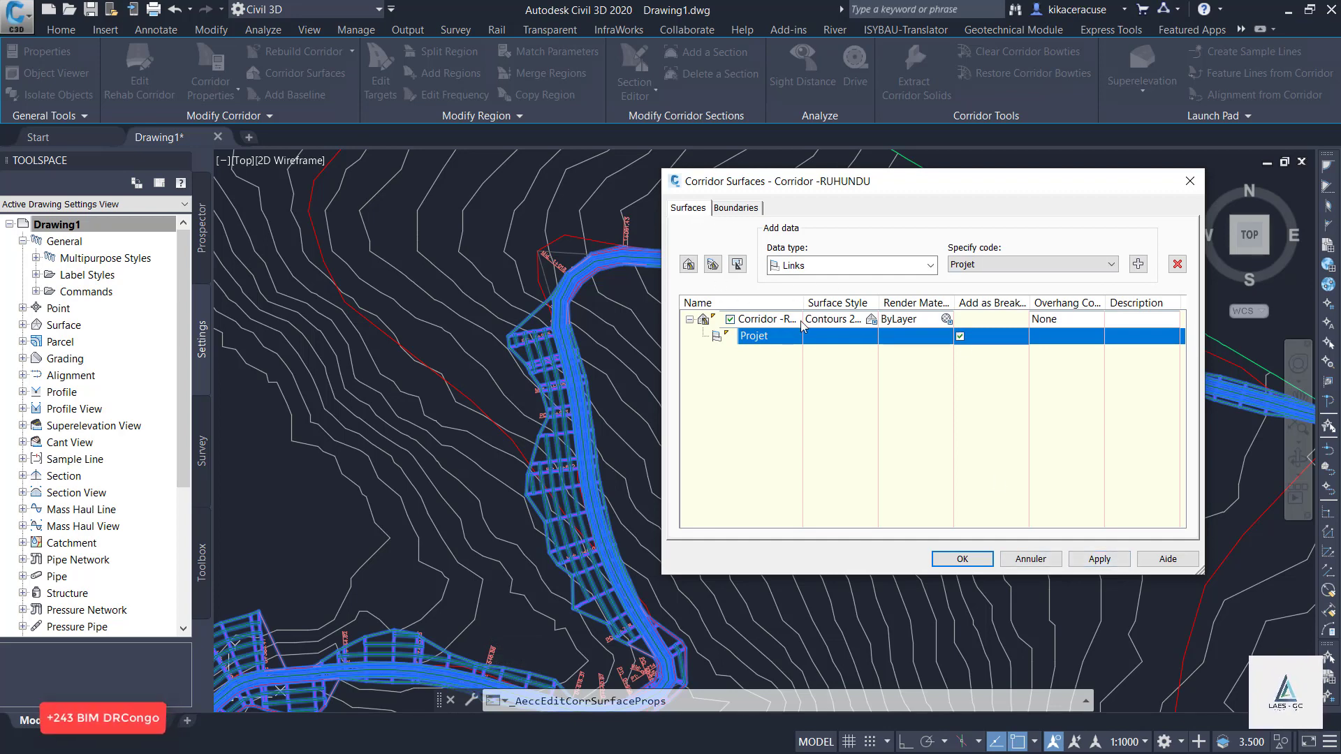
right_click(788, 339)
click(766, 323)
right_click(765, 322)
click(854, 449)
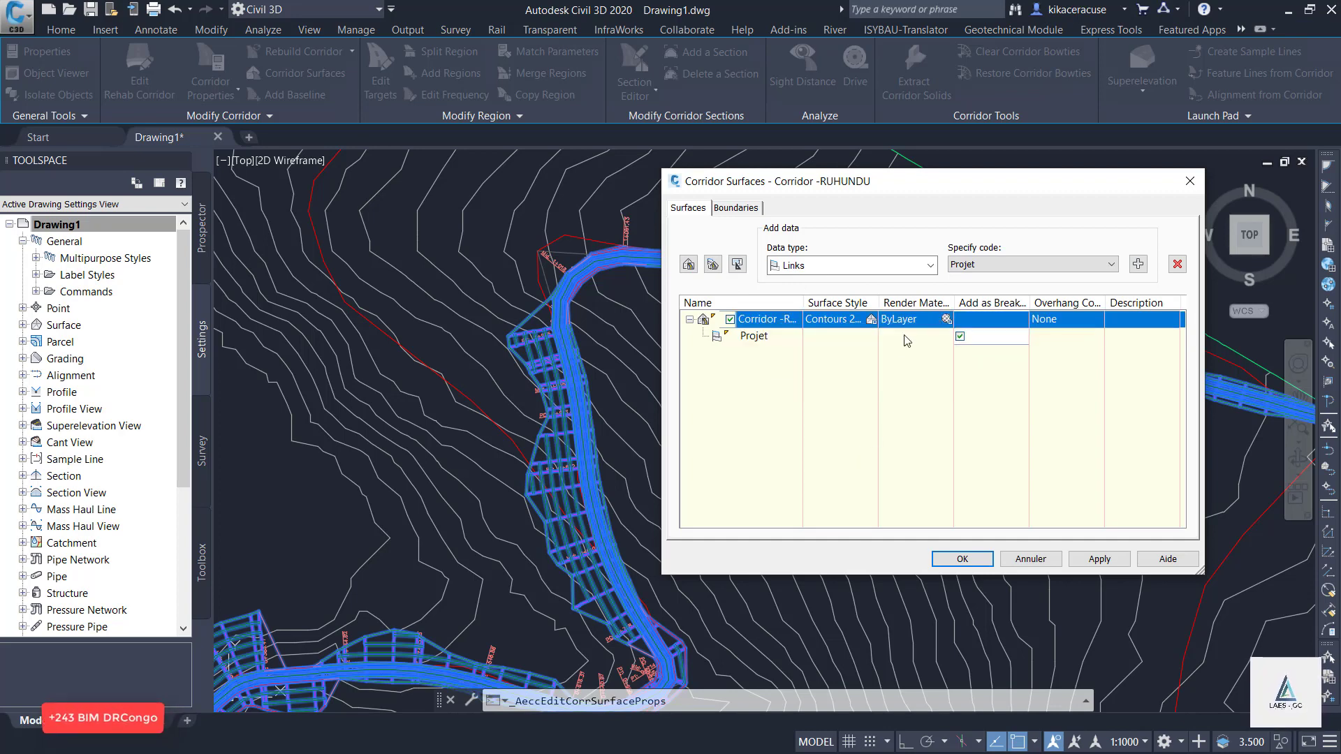
Set the corridor extents as the corridor surface's outer boundary and rebuild the corridor.
click(736, 208)
right_click(765, 253)
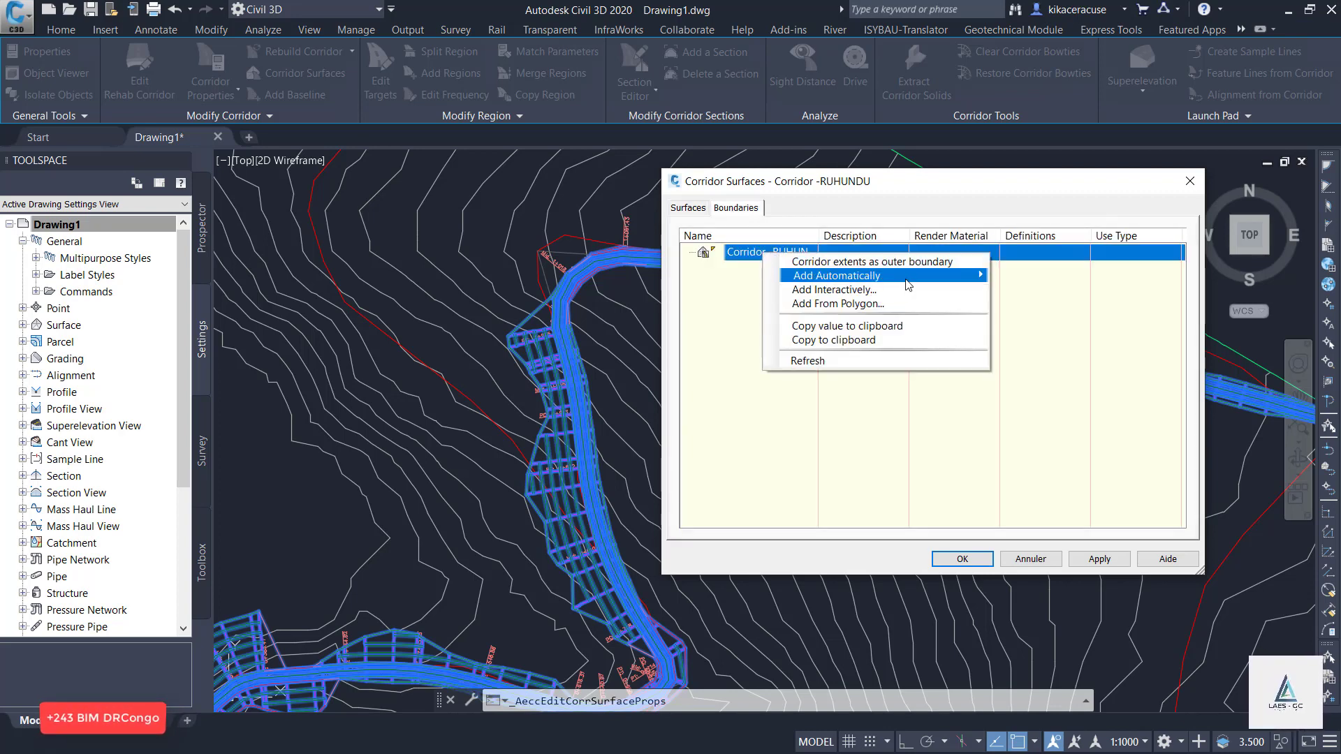
mouse_move(906, 283)
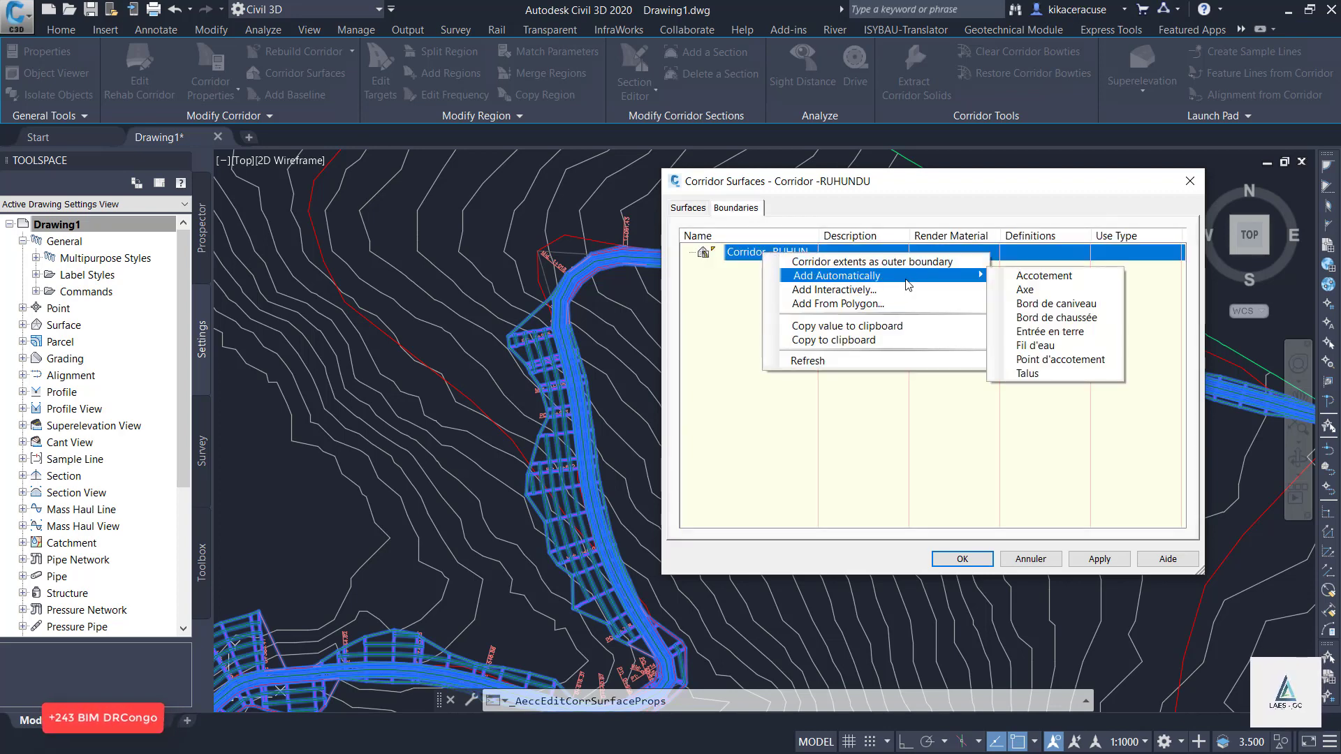
click(872, 263)
click(1101, 558)
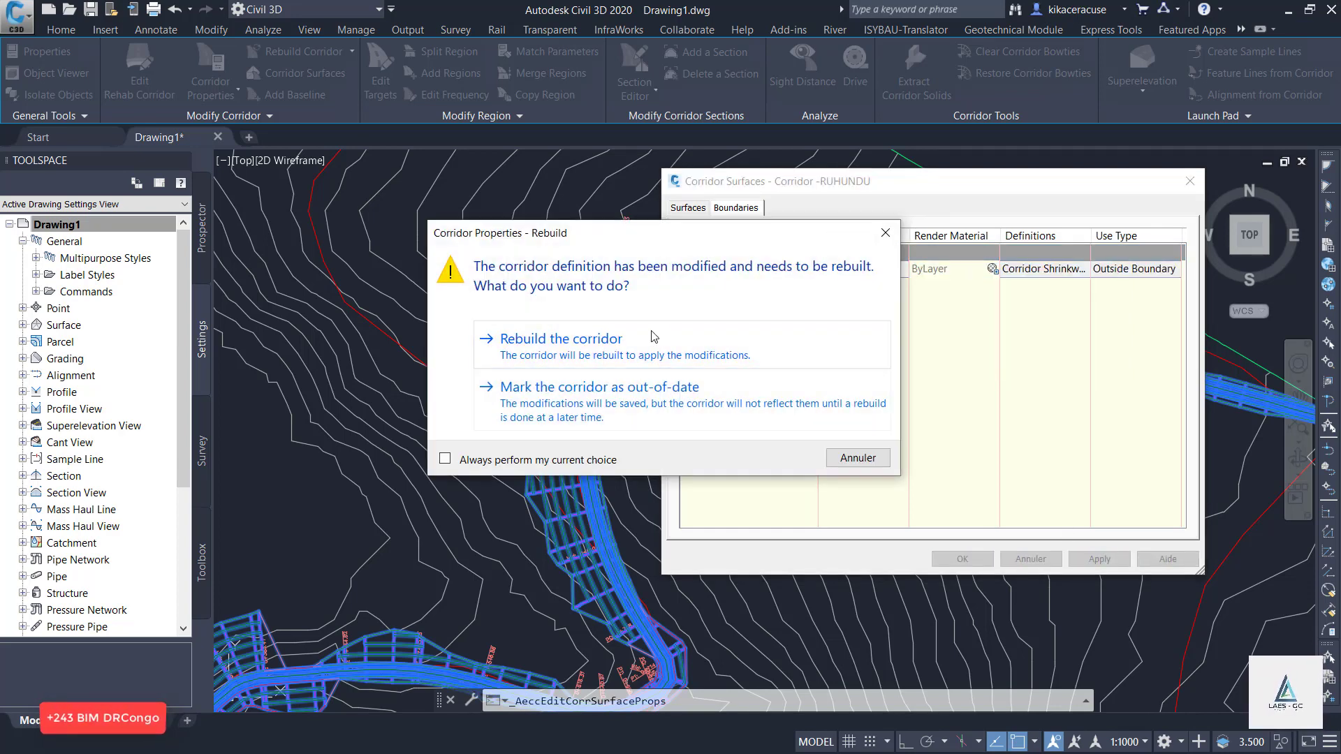
click(651, 337)
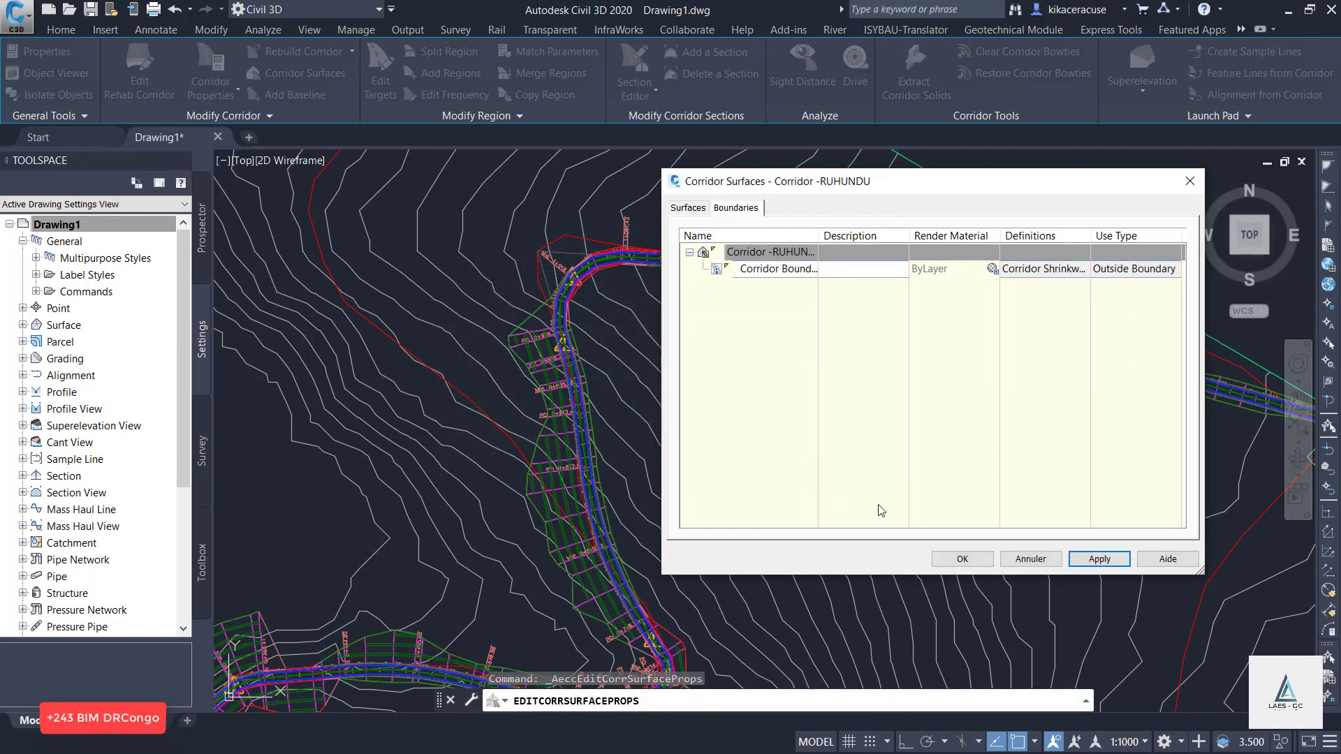
click(962, 559)
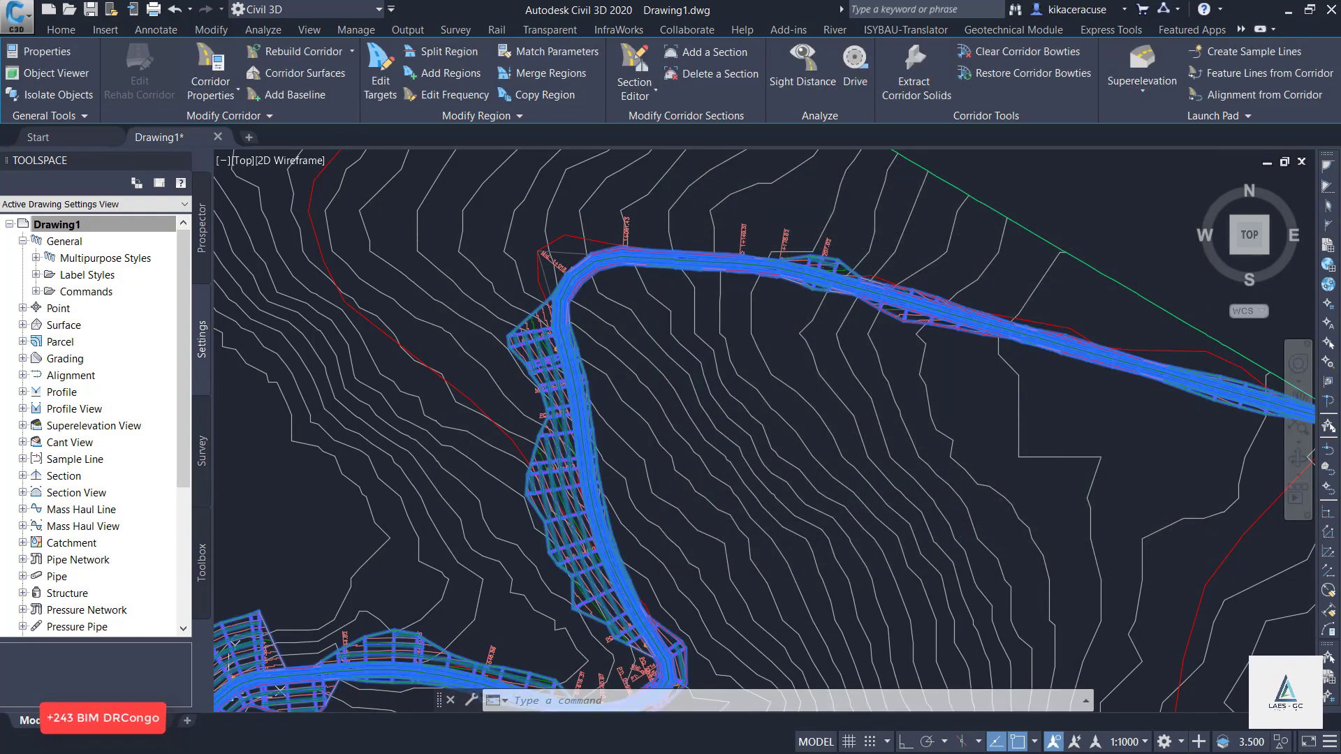
scroll(642, 282, down, 5)
key(Escape)
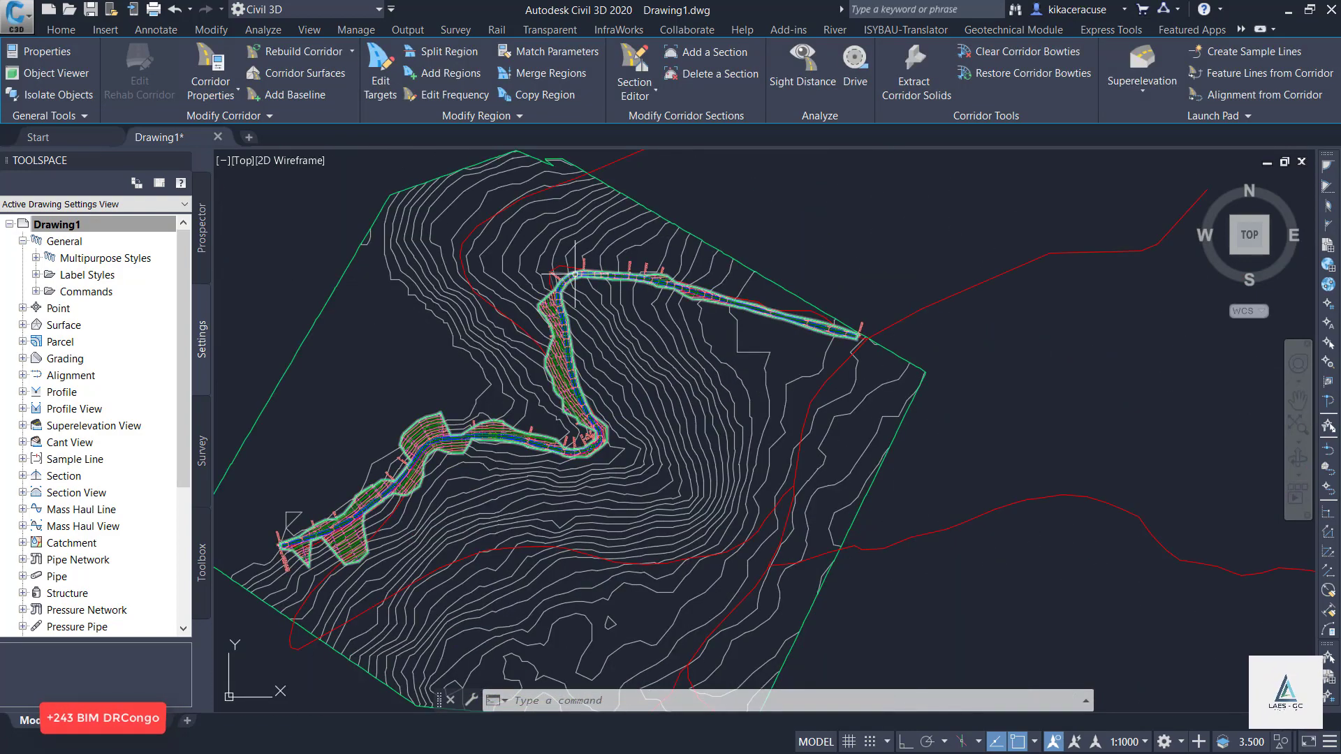
Start creating sample lines along the RUHUNDU ROAD alignment, choosing it from the alignment list.
scroll(611, 259, up, 4)
scroll(541, 316, down, 4)
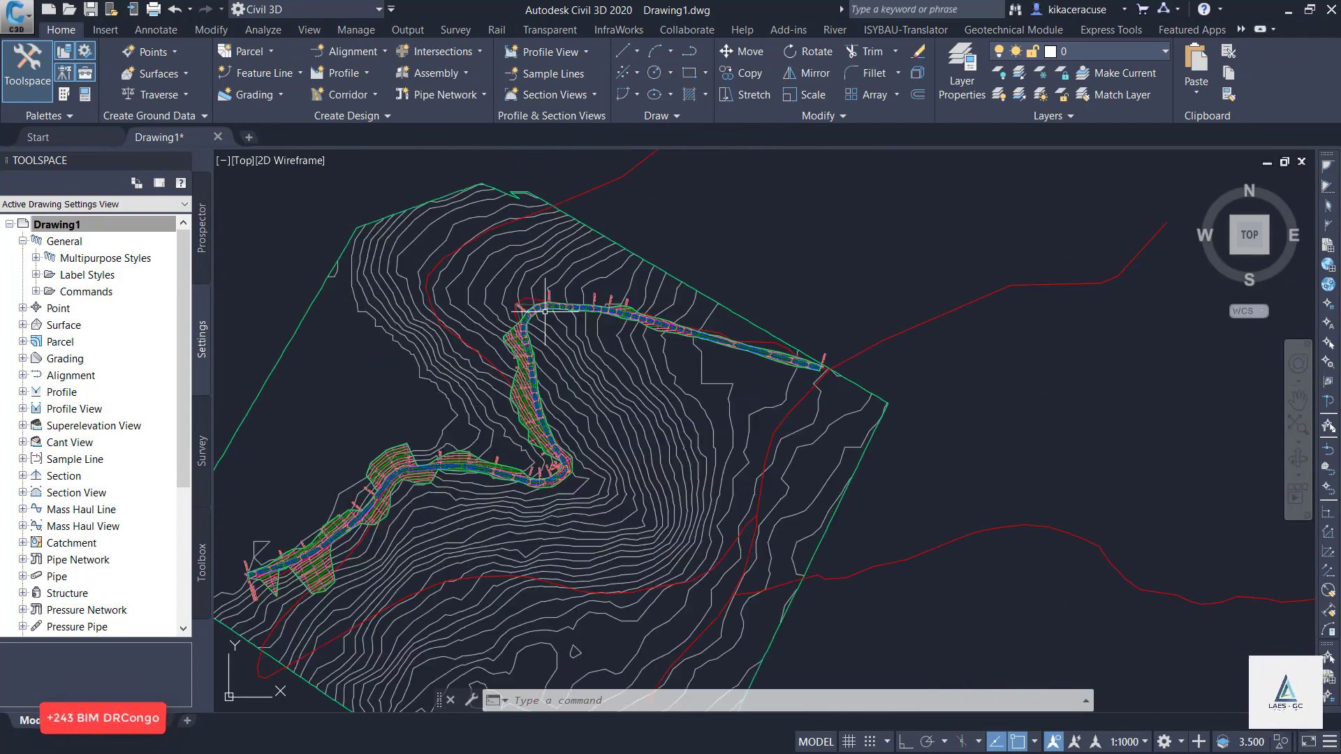
scroll(542, 315, down, 7)
scroll(754, 224, up, 3)
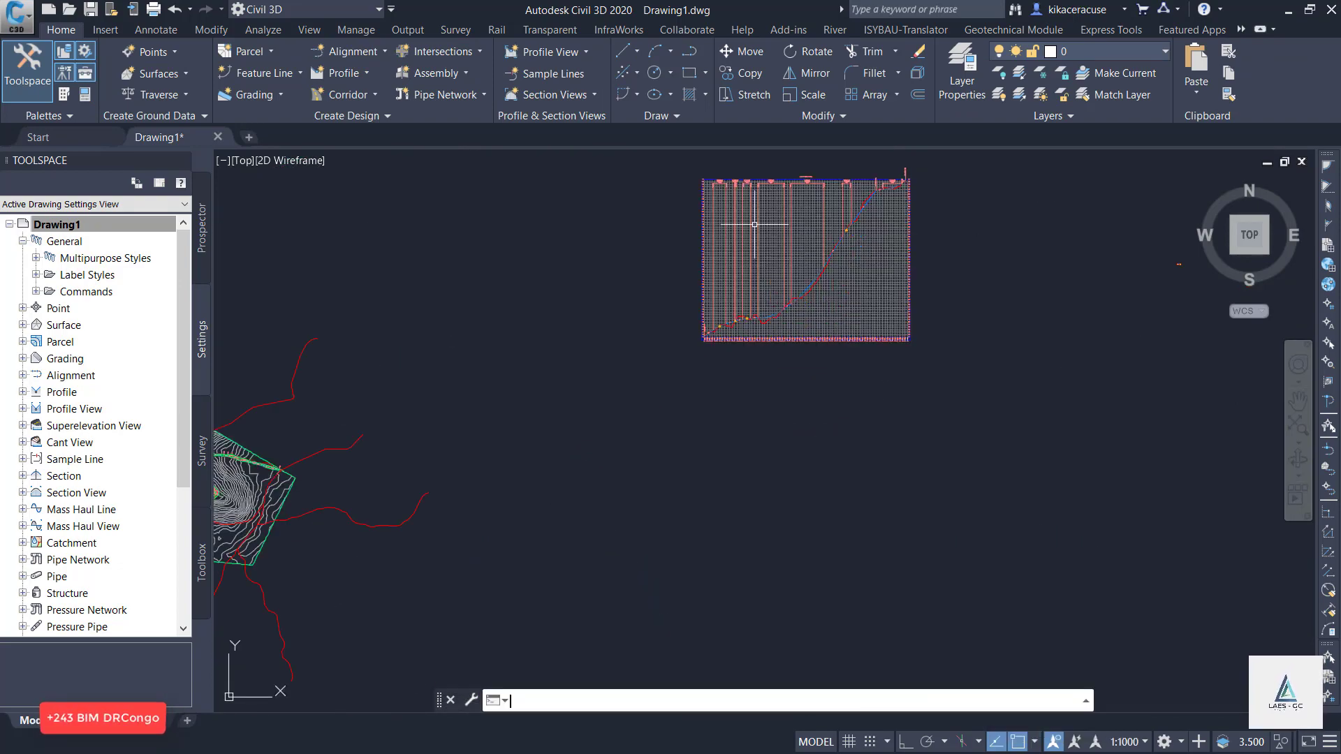
scroll(874, 211, up, 4)
scroll(772, 291, down, 4)
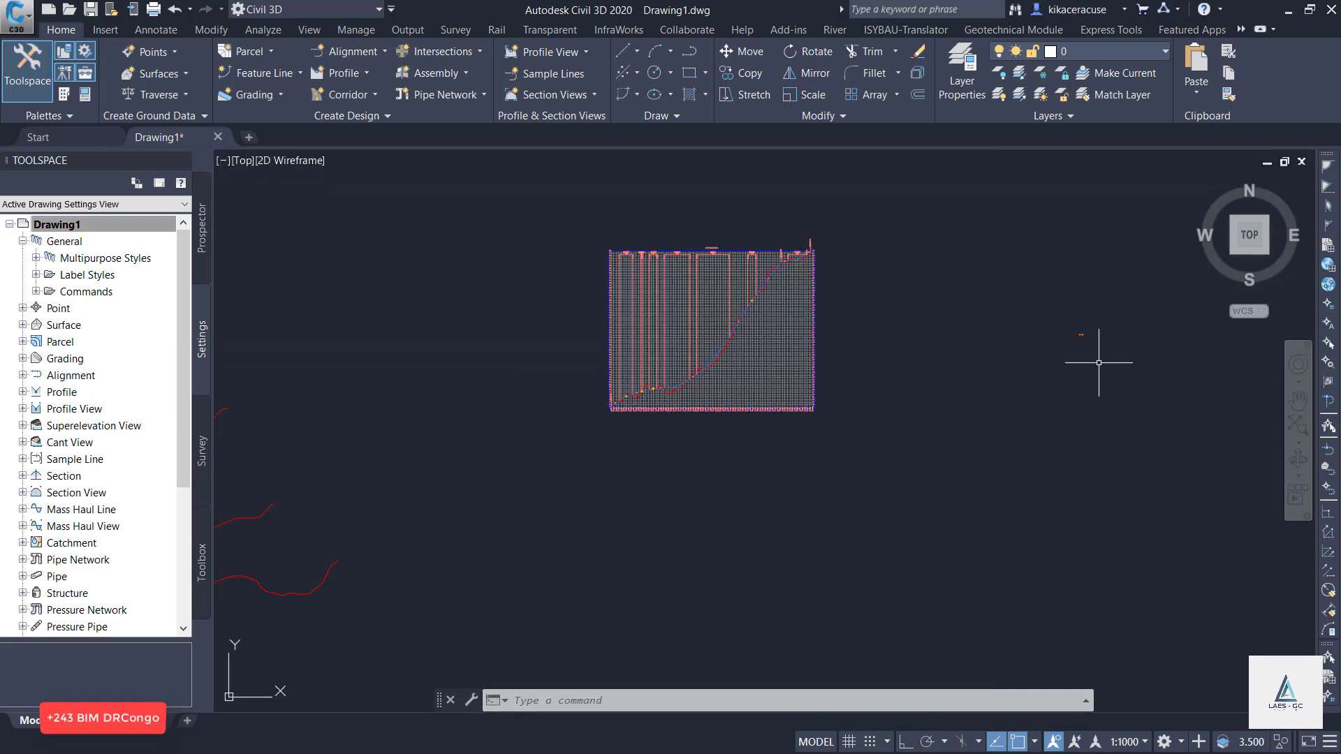
click(541, 72)
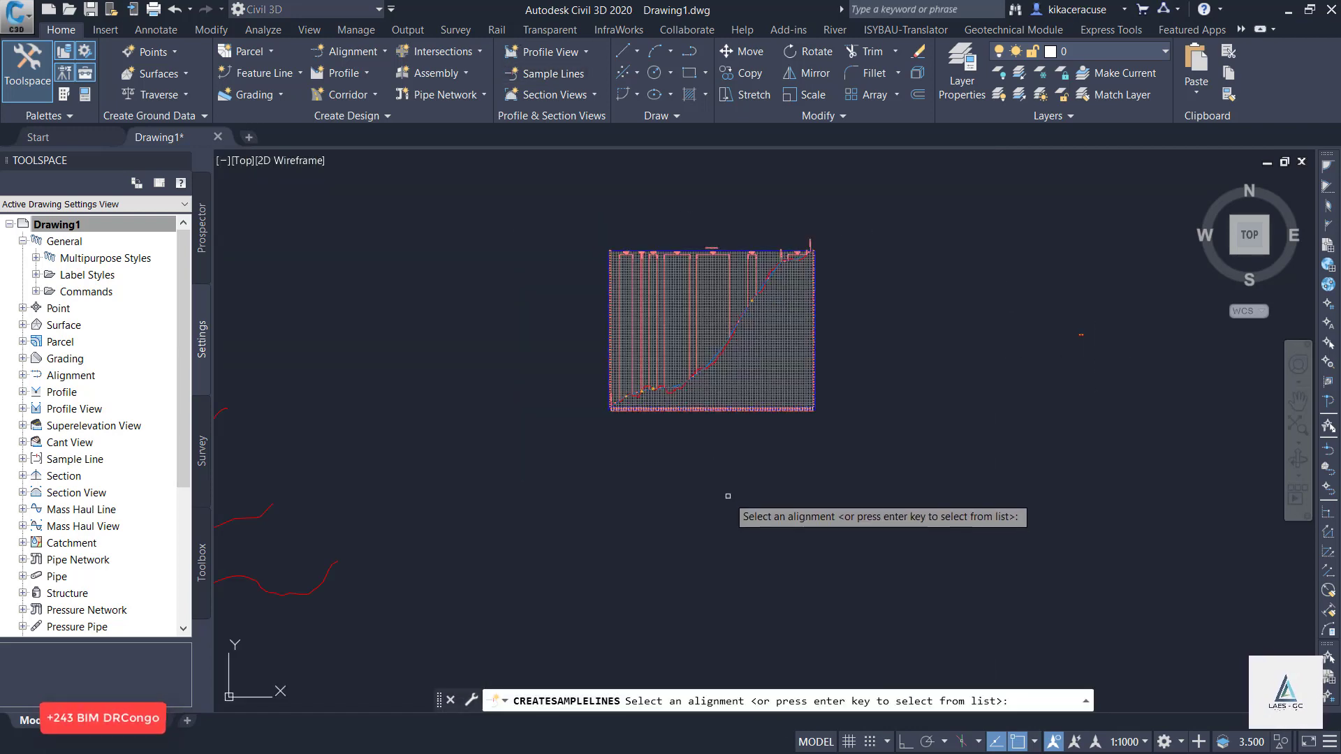
key(Return)
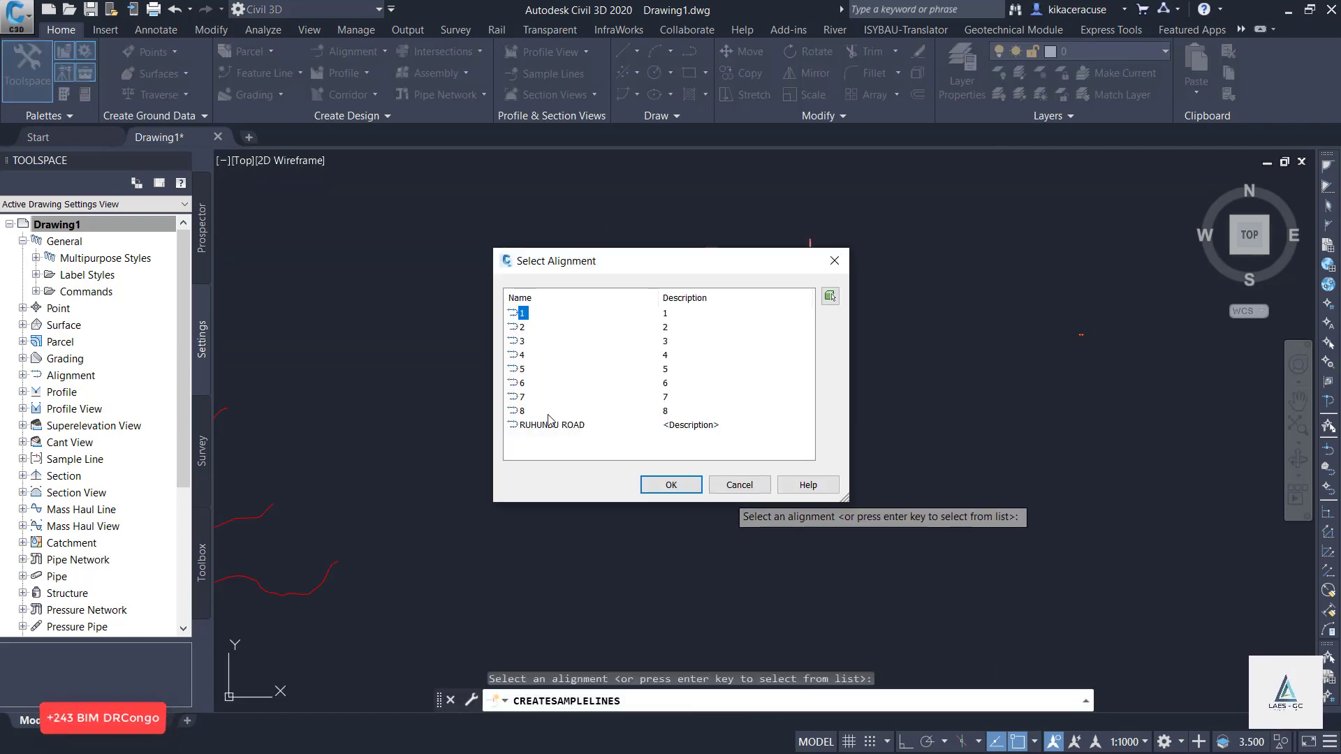
click(570, 428)
click(687, 487)
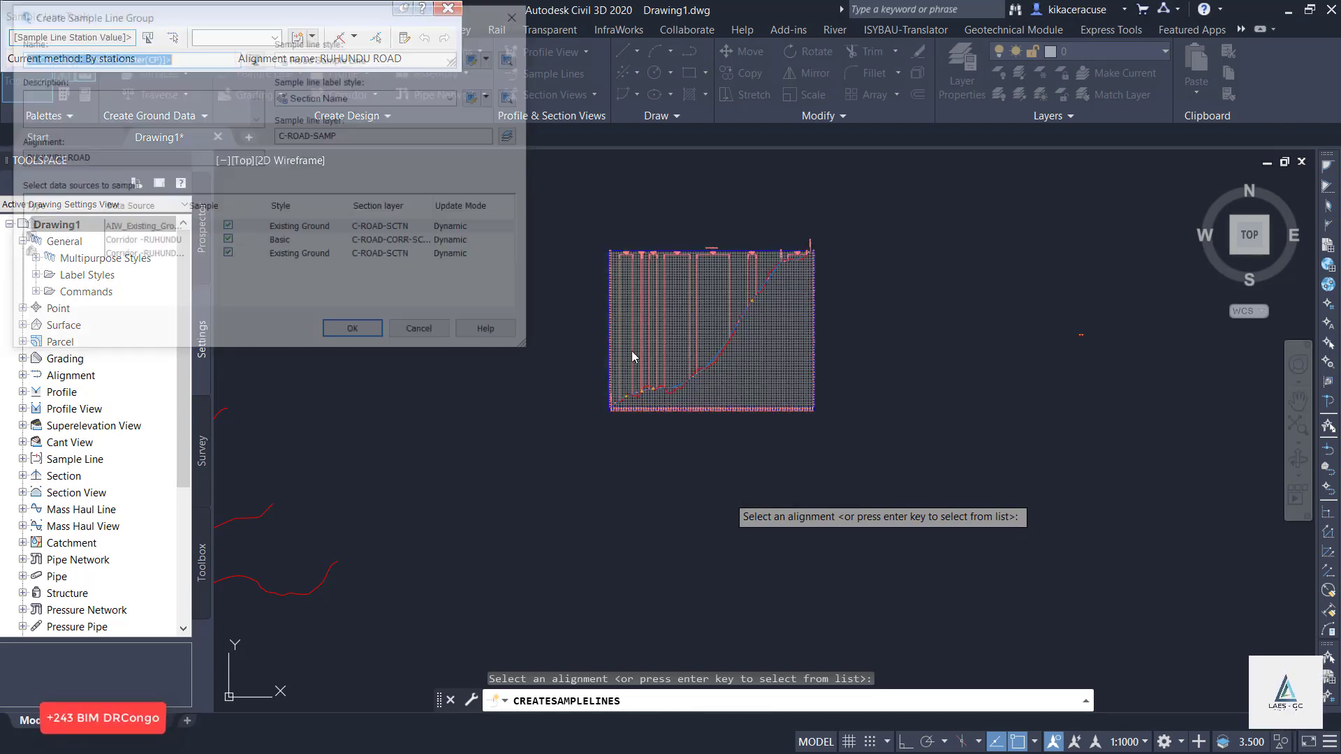
Name the sample line group SL Collection - RUHUNDU and create it with all three listed data sources sampled.
click(205, 52)
drag(198, 53, 85, 62)
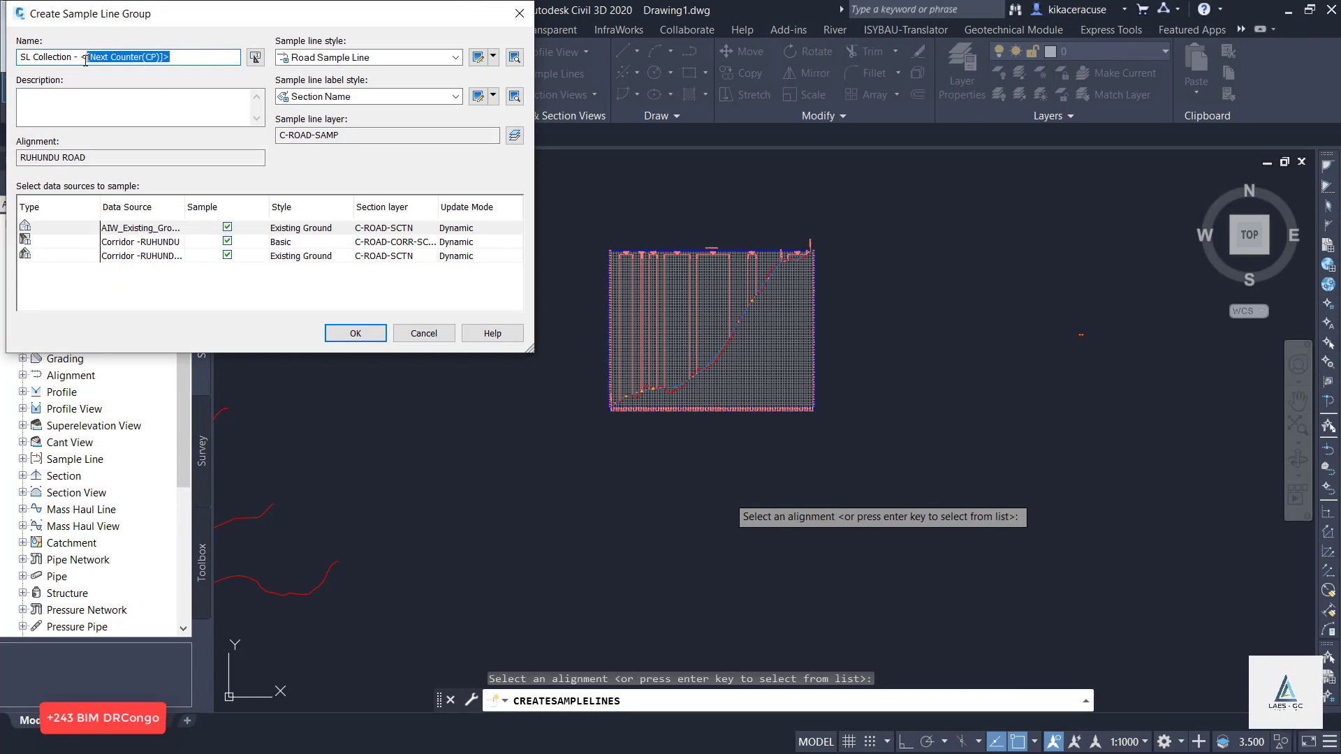
key(BackSpace)
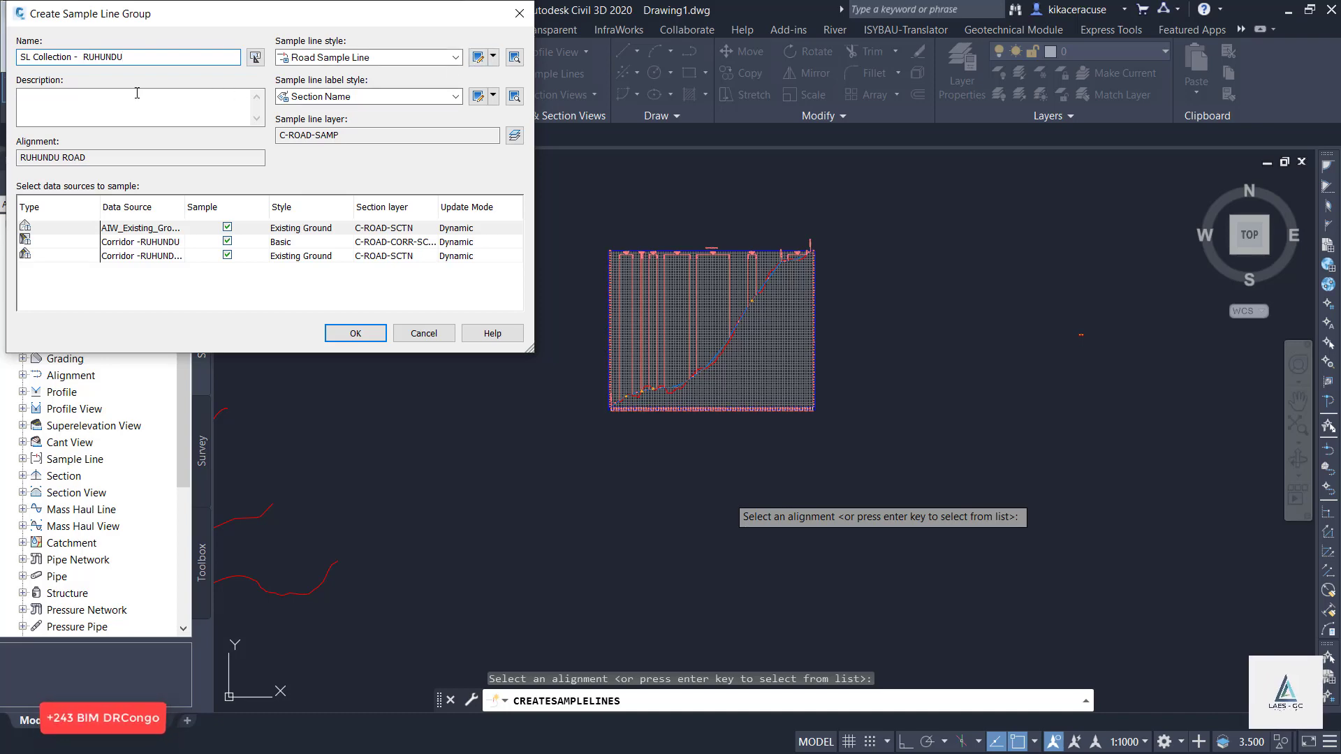
click(355, 334)
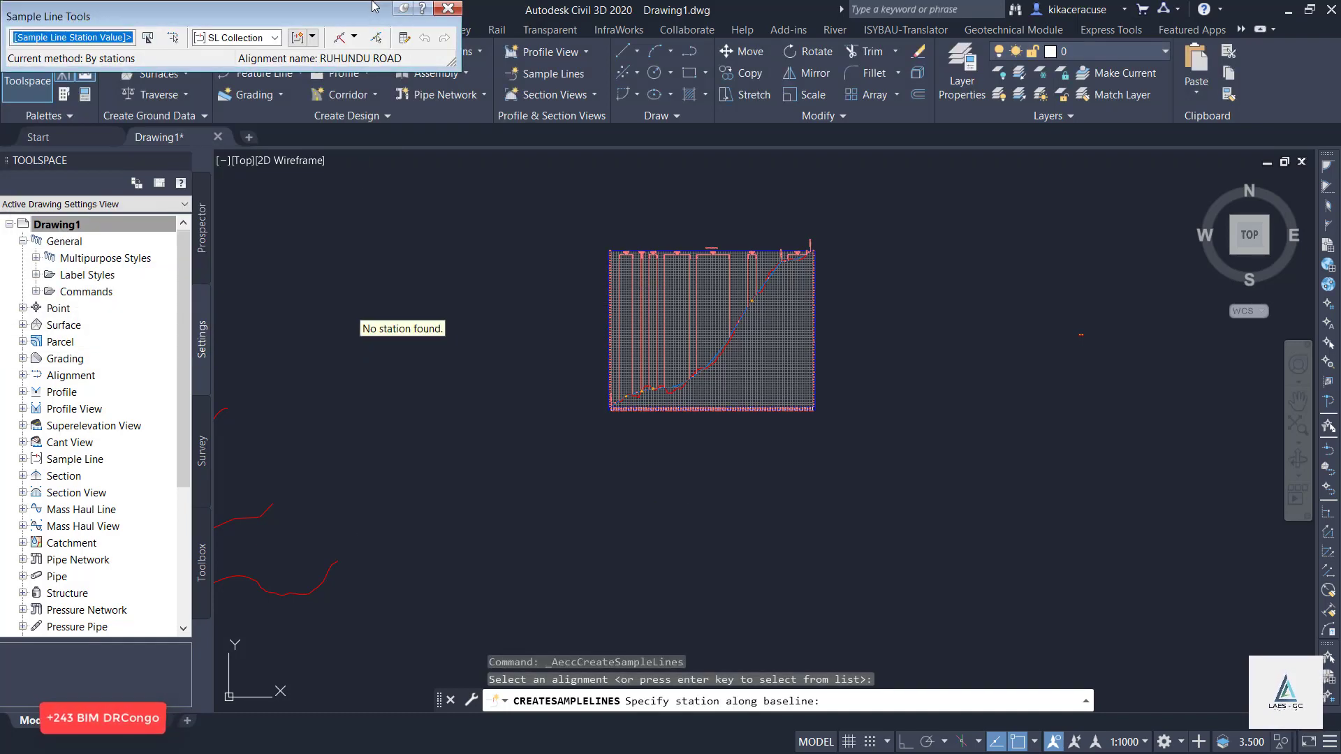
Create the sample lines by range of stations over the full alignment, keeping the 20 m sampling increments.
click(355, 38)
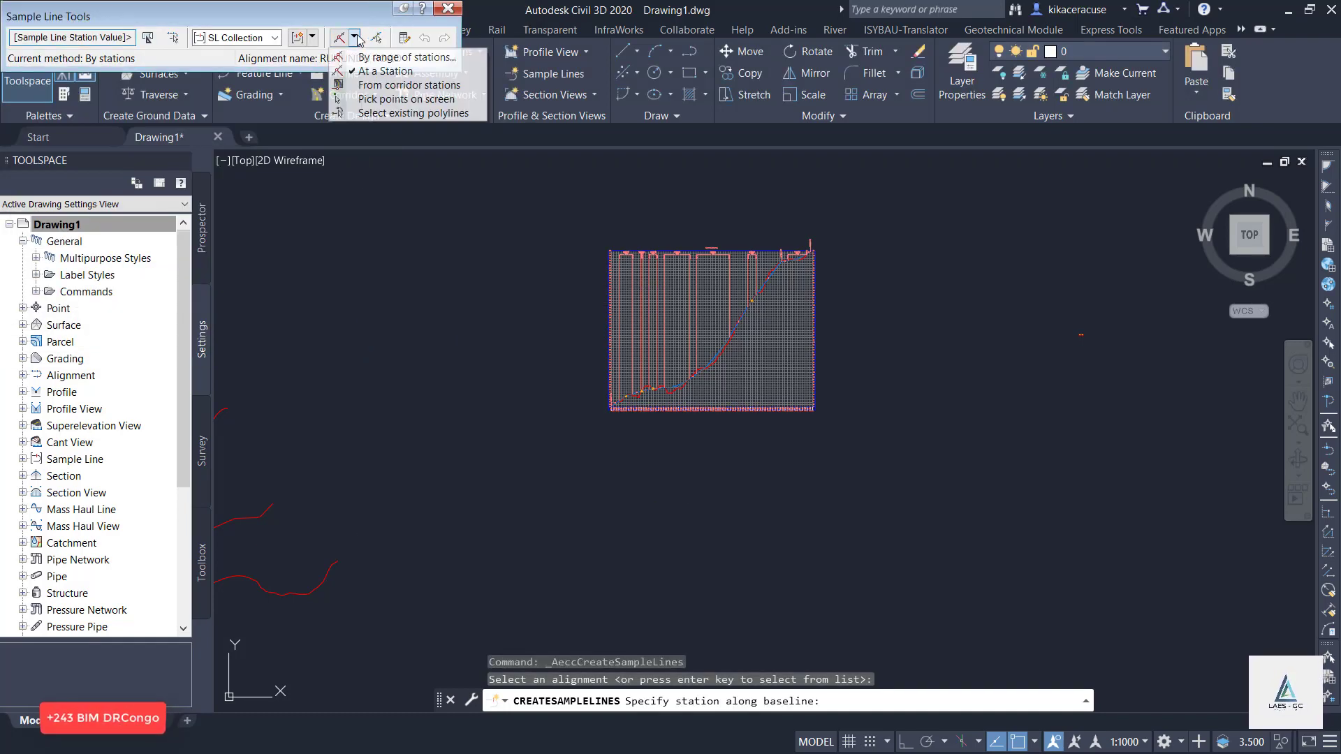
click(408, 58)
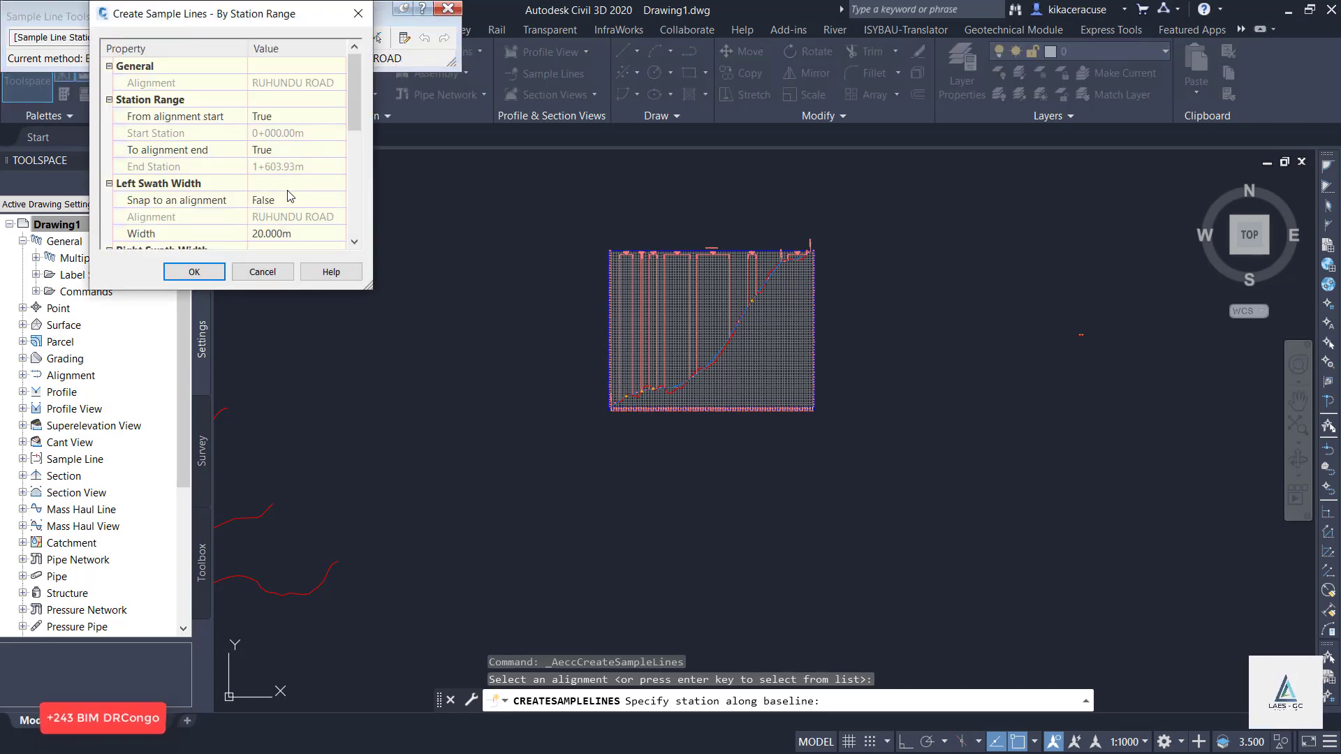
scroll(289, 196, down, 5)
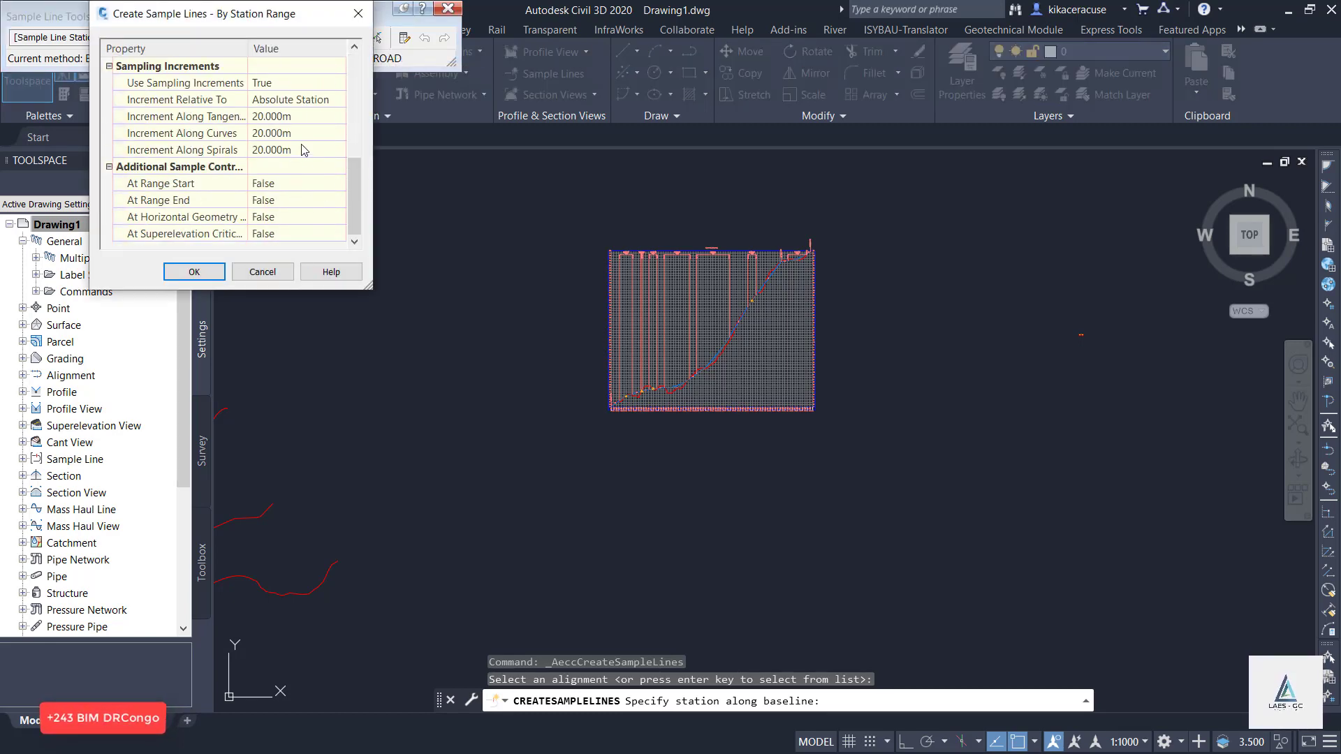
click(204, 276)
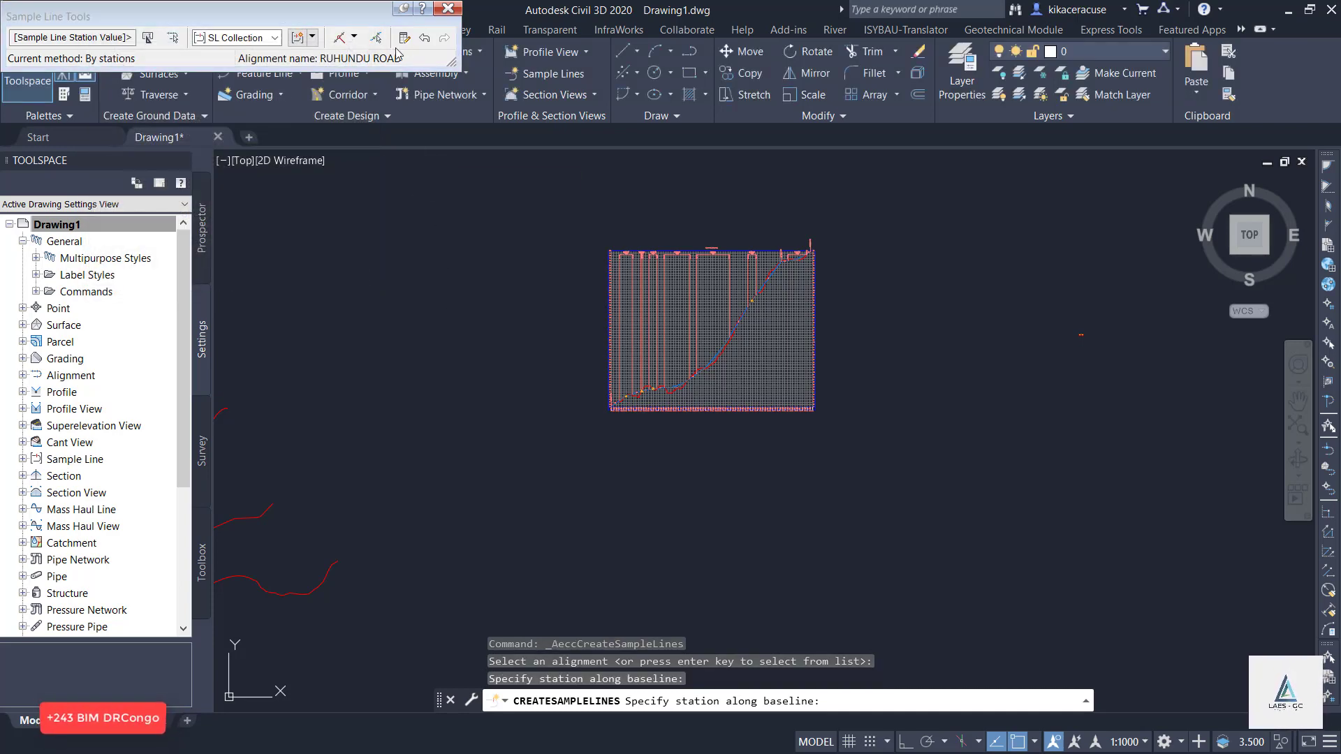
key(Return)
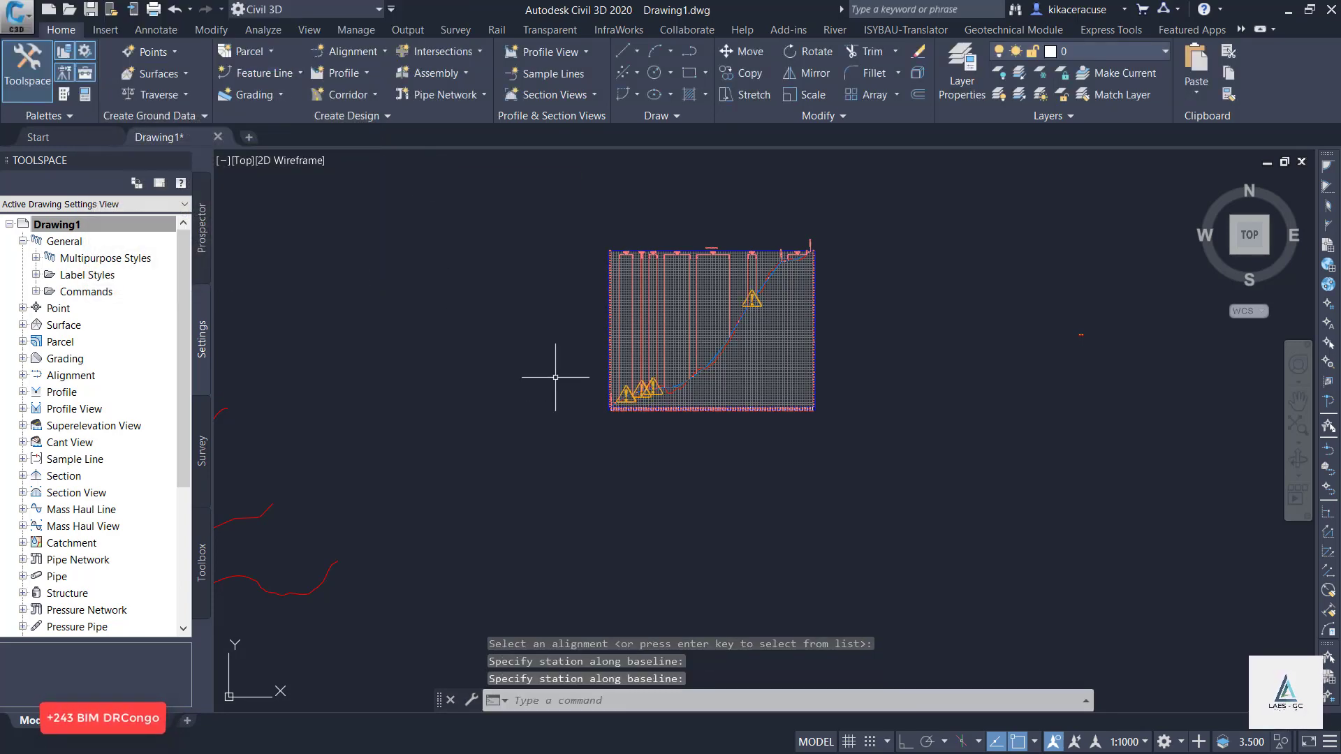
Regenerate the whole drawing with REGENALL to refresh the profile view's display.
text(R)
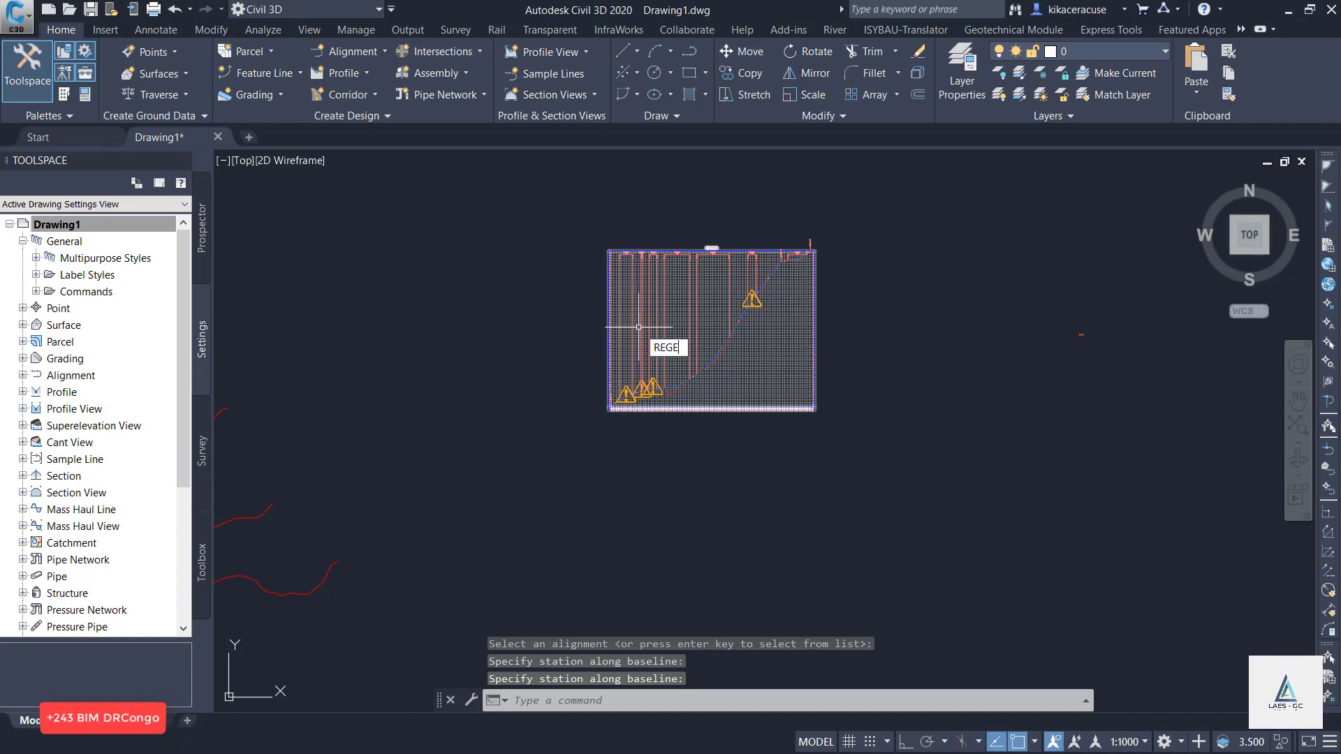
text(EGE)
key(Return)
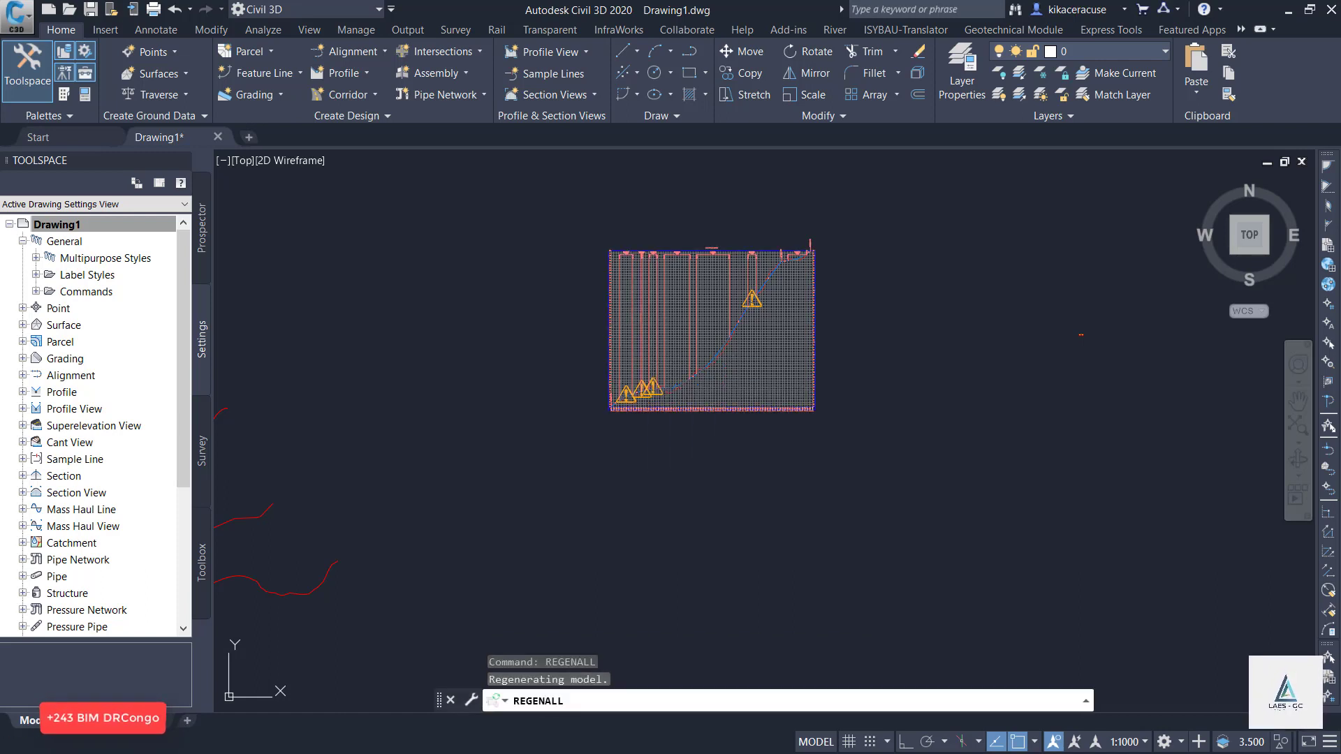
Examine the sample lines and their station labels along the whole RUHUNDU ROAD corridor, from its start to its end.
scroll(936, 443, down, 7)
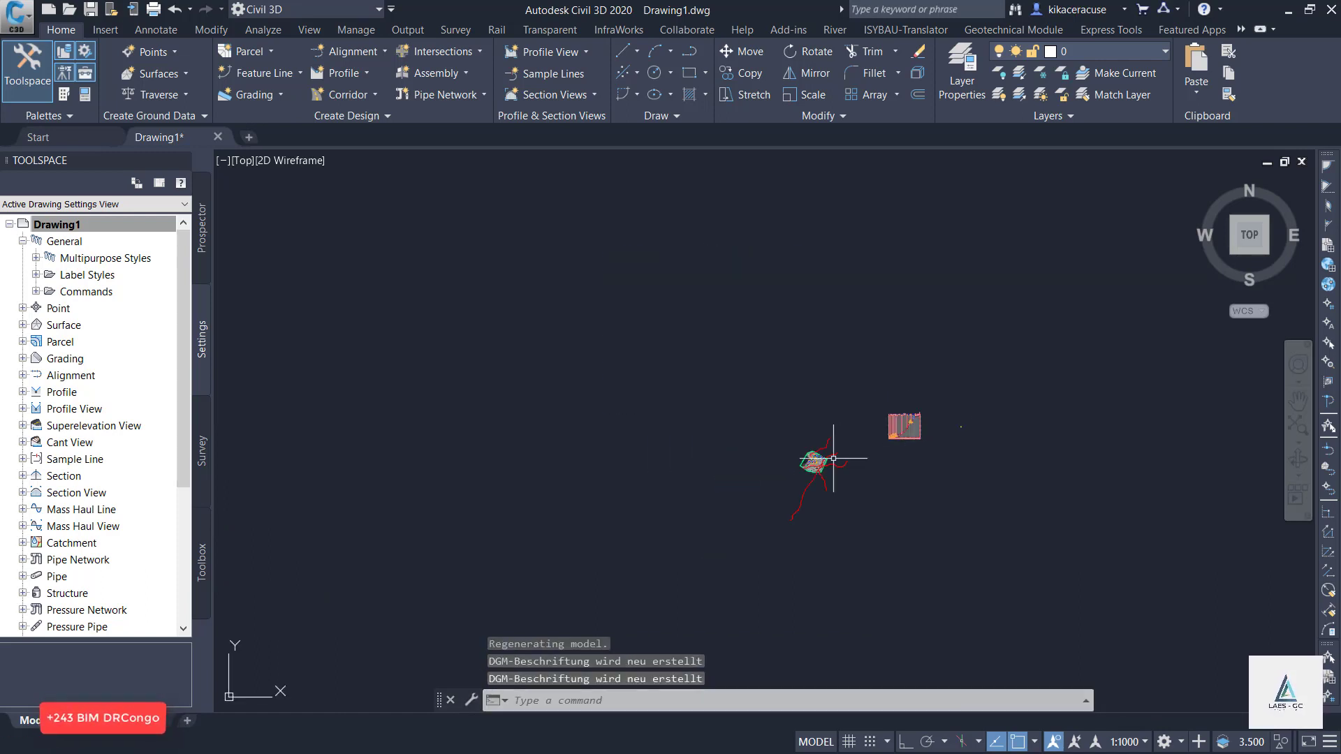
scroll(834, 459, up, 8)
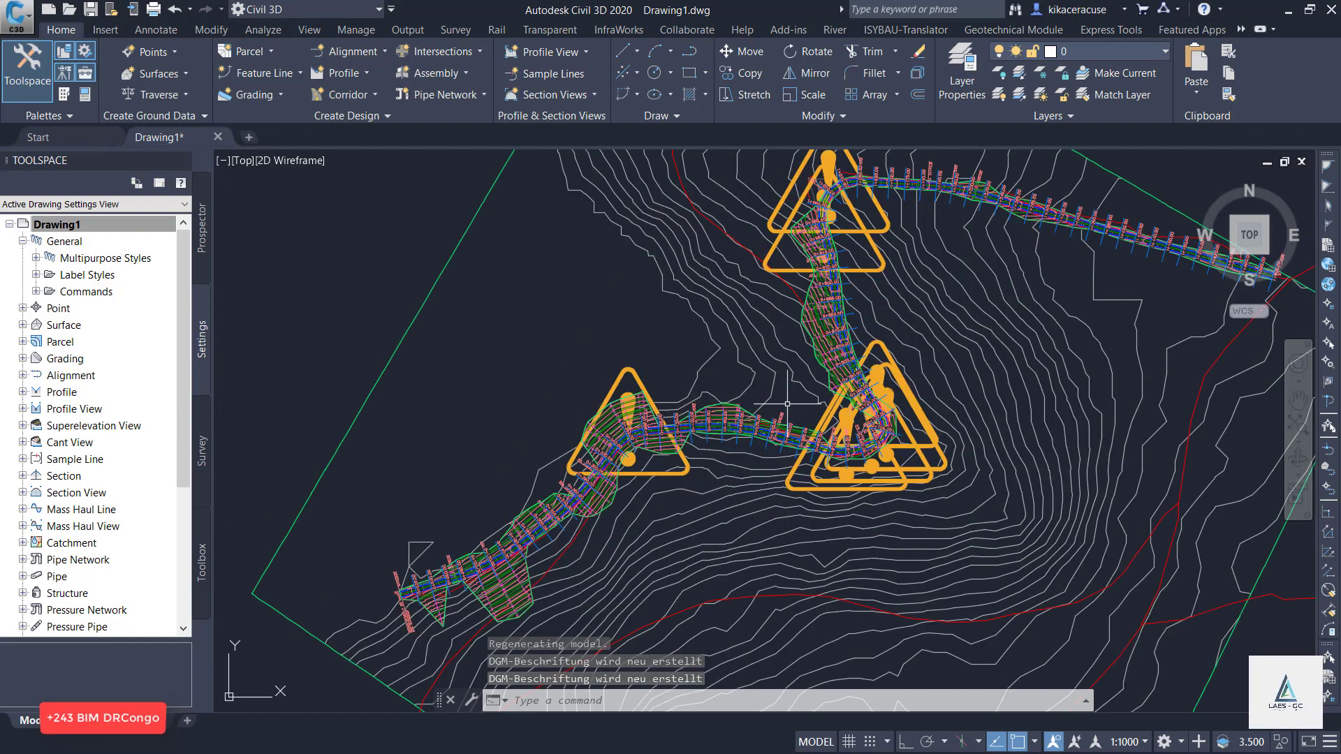
scroll(787, 404, up, 2)
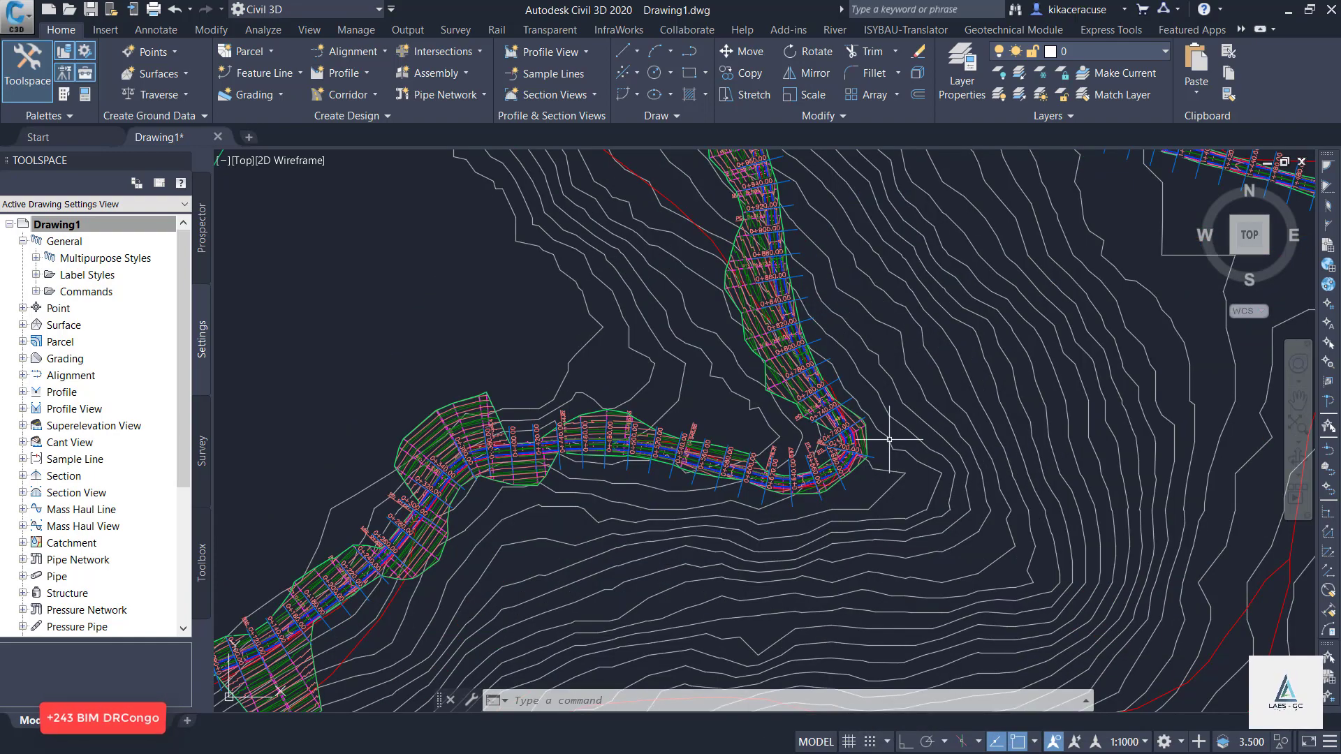
scroll(395, 449, up, 5)
scroll(394, 449, down, 5)
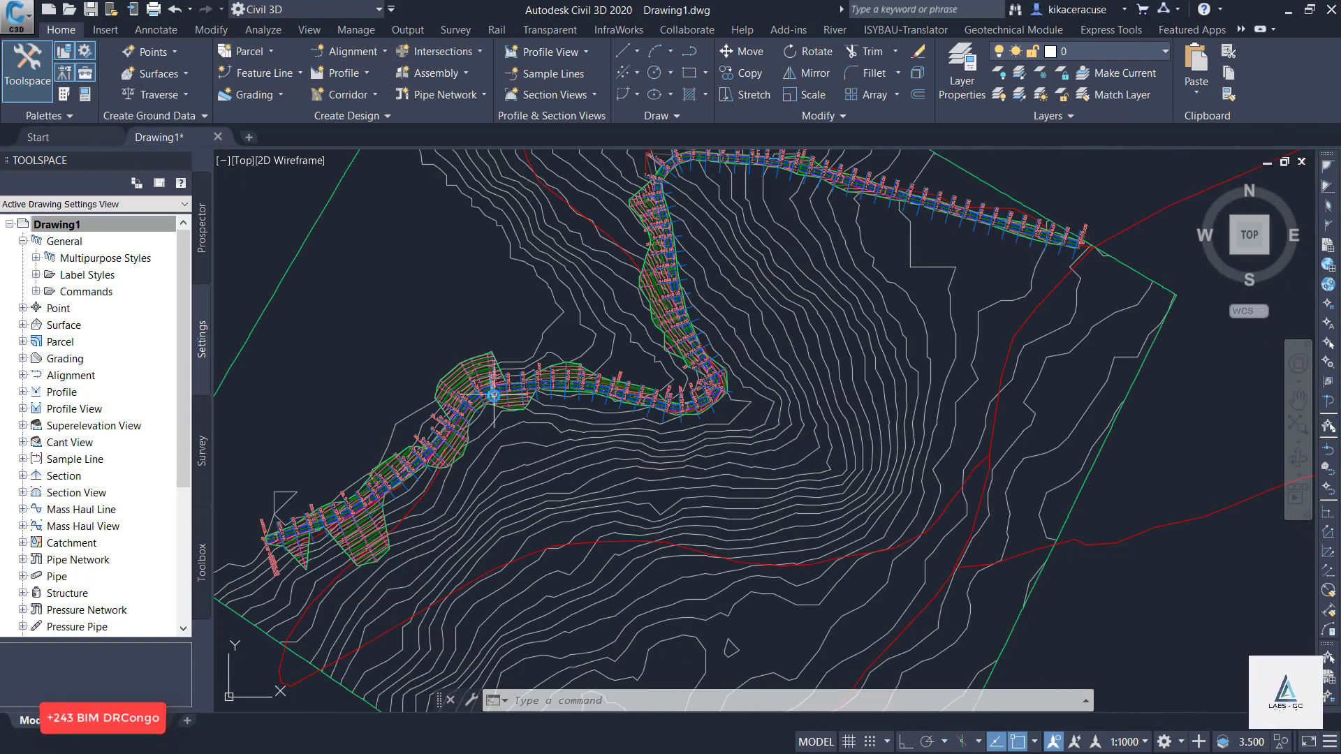
scroll(489, 302, up, 7)
scroll(491, 305, down, 6)
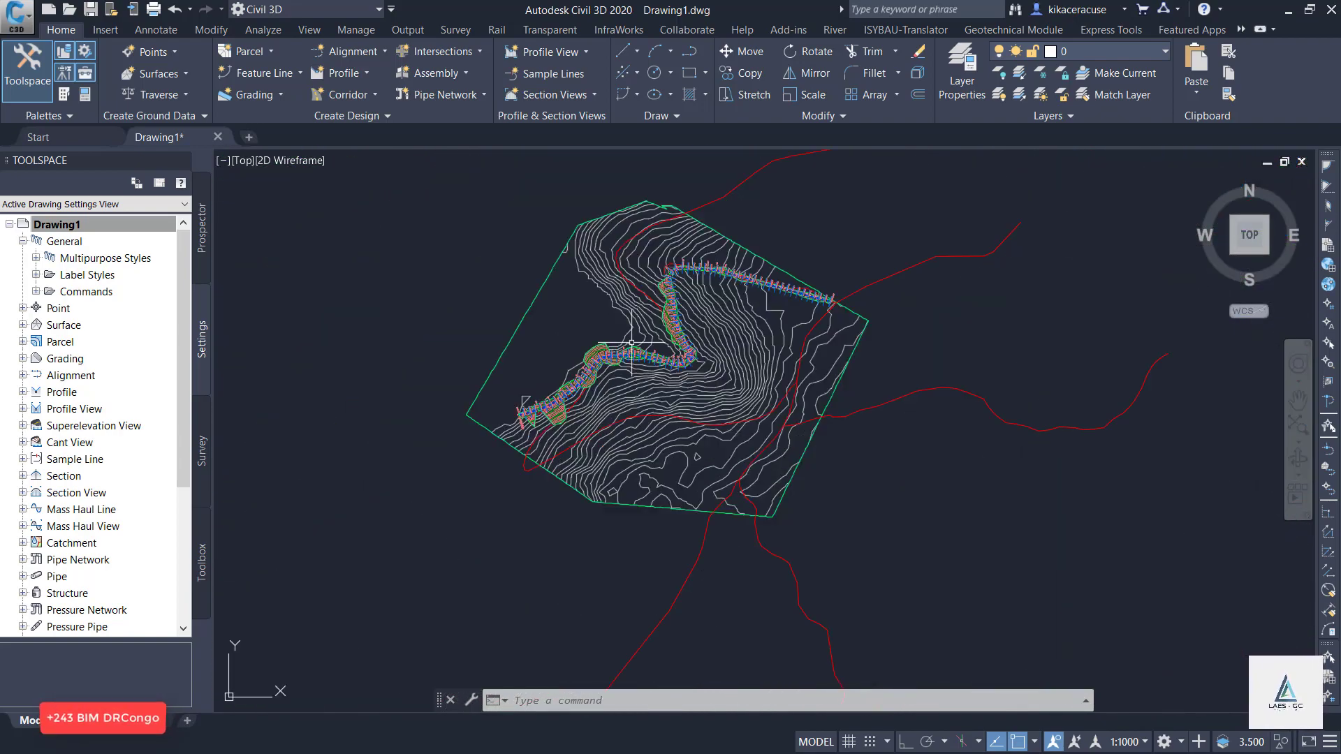
scroll(469, 346, up, 4)
scroll(470, 345, up, 6)
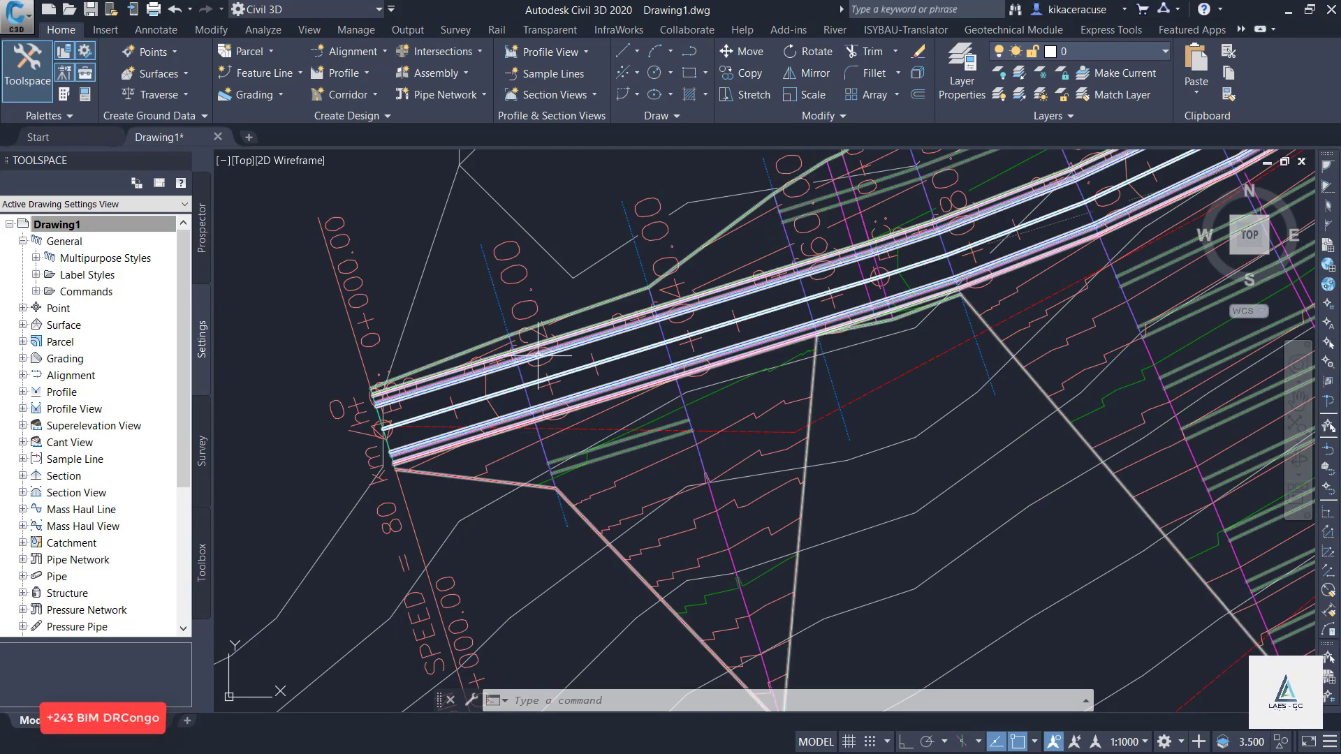
scroll(562, 397, down, 6)
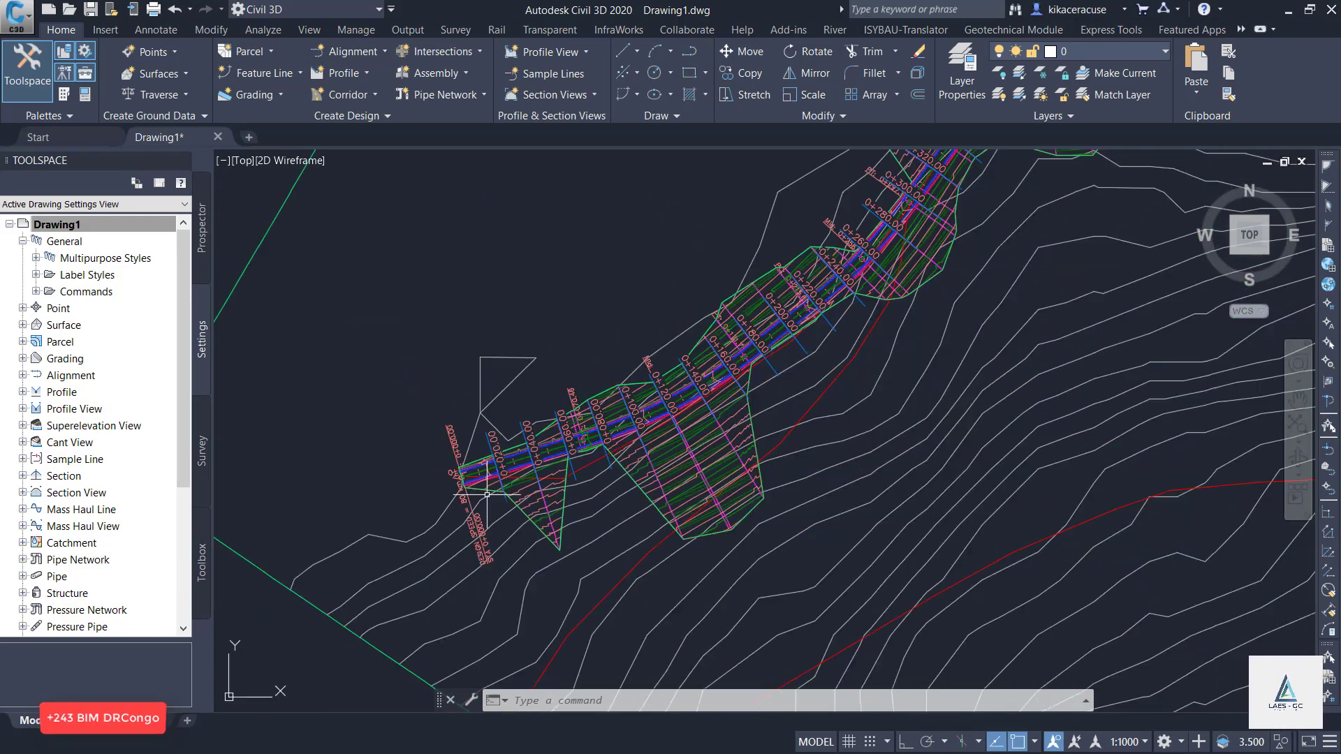
scroll(699, 308, up, 4)
scroll(547, 443, down, 3)
scroll(552, 433, up, 3)
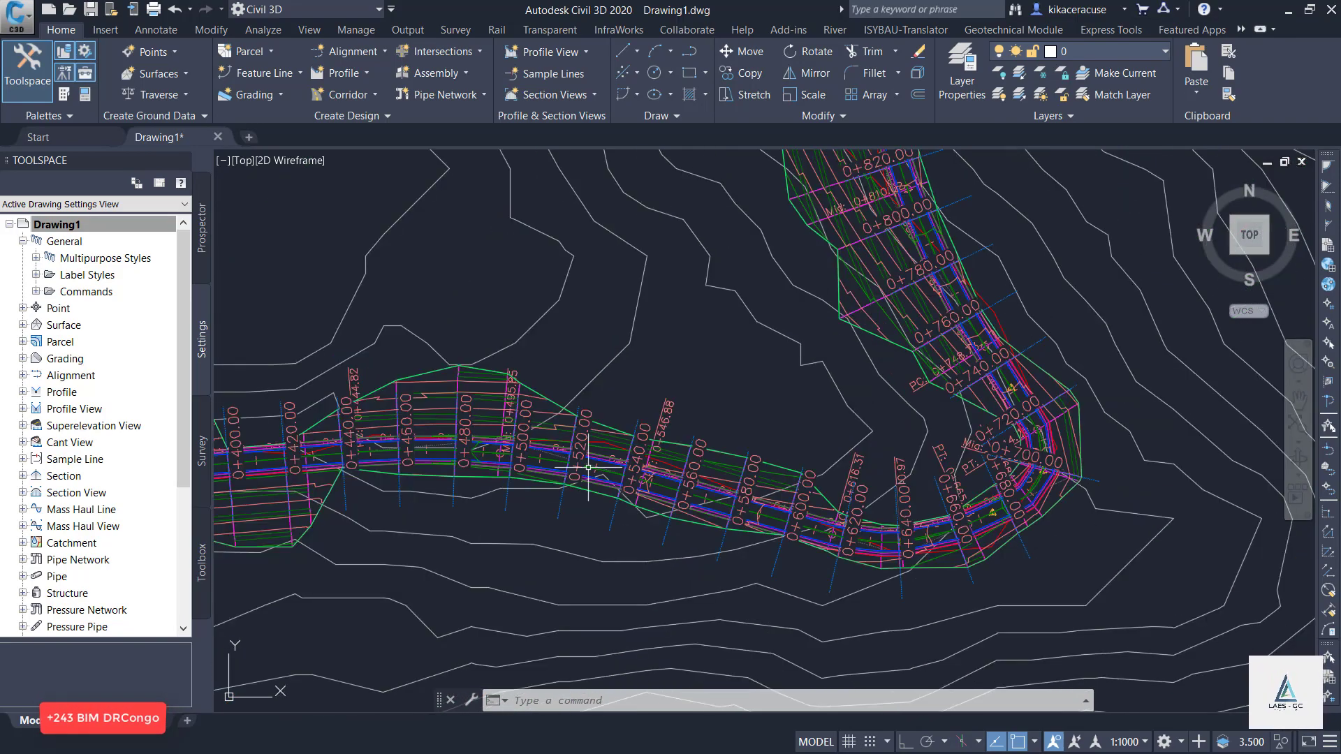
scroll(698, 391, down, 4)
scroll(852, 394, up, 3)
scroll(747, 370, up, 2)
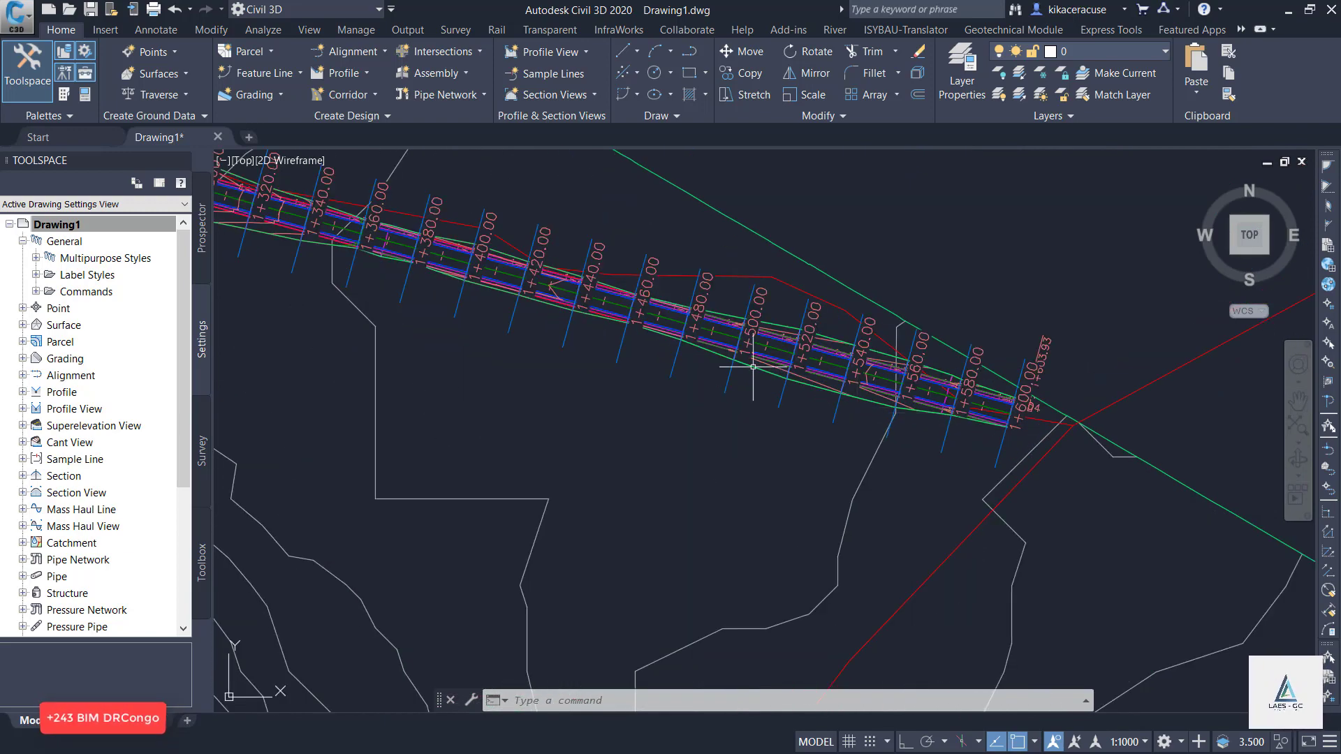
scroll(615, 314, down, 5)
scroll(587, 307, down, 6)
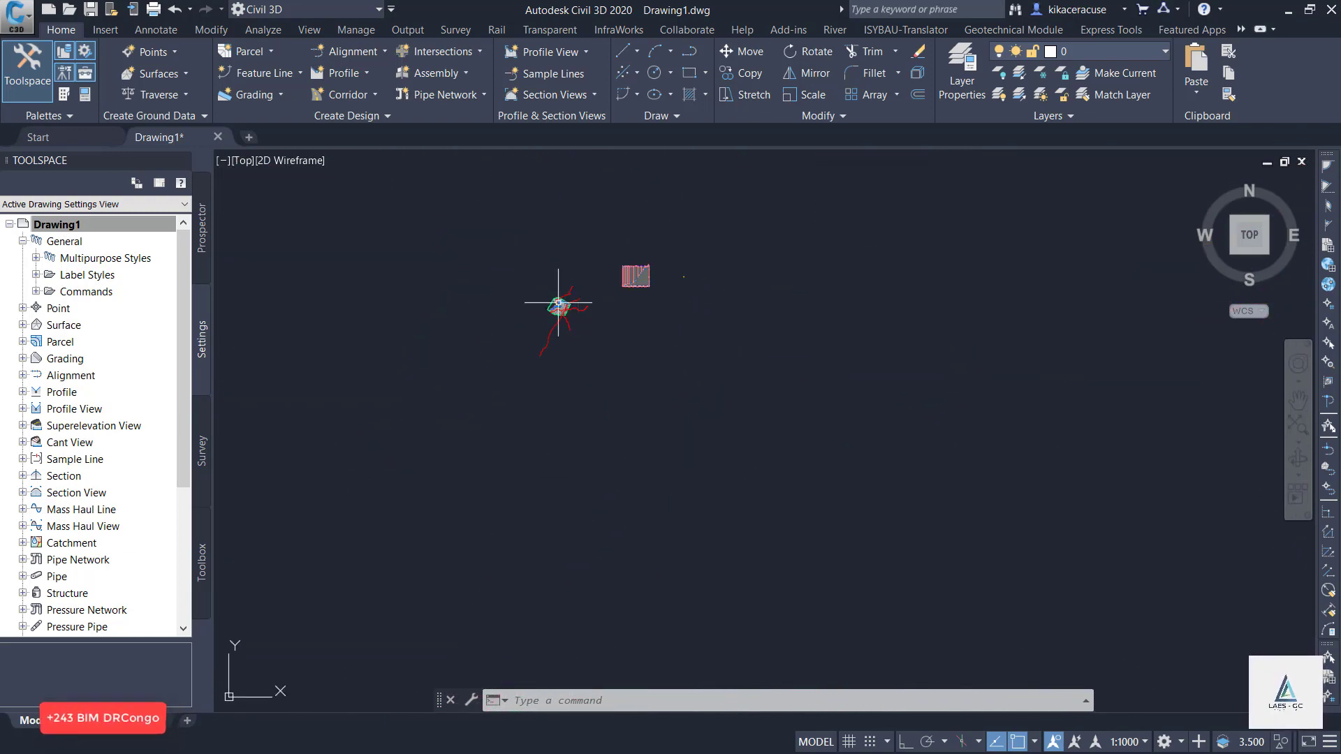
Save the drawing under the file name RYHUNDU ROAD.
scroll(698, 263, up, 4)
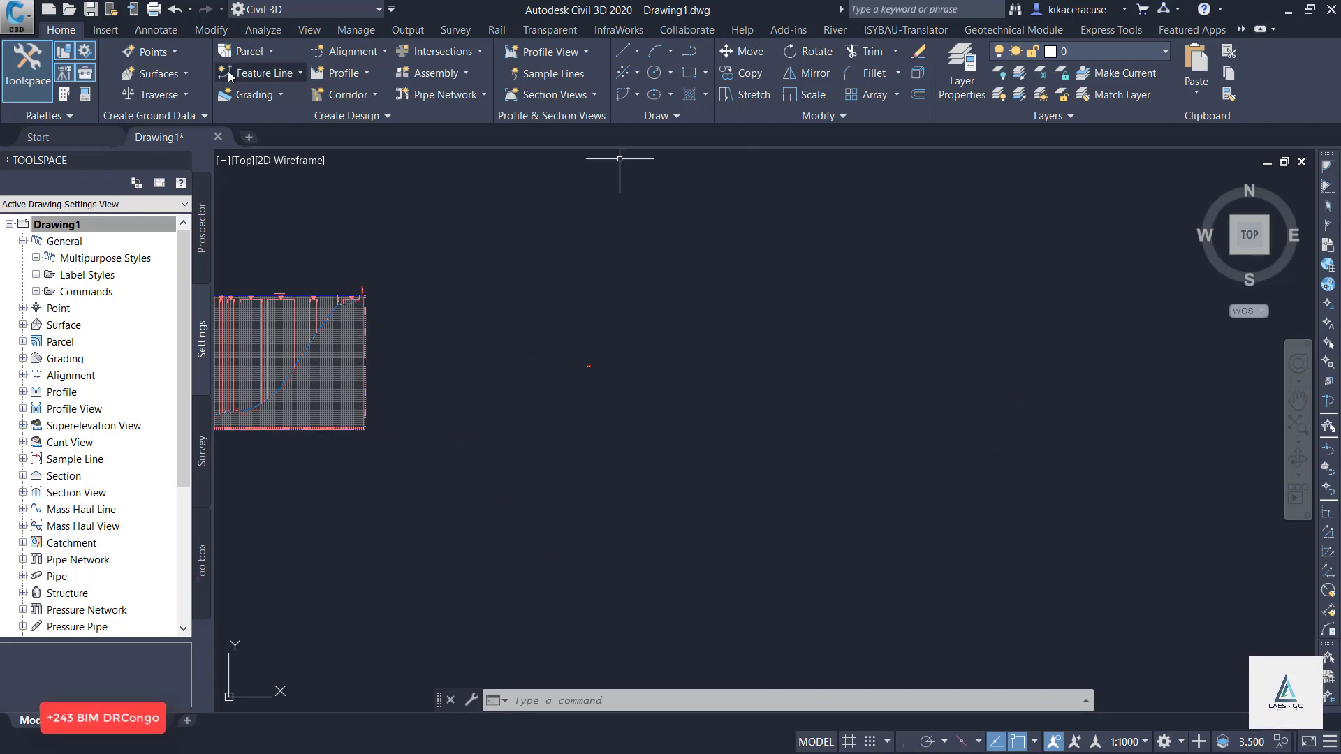
click(91, 10)
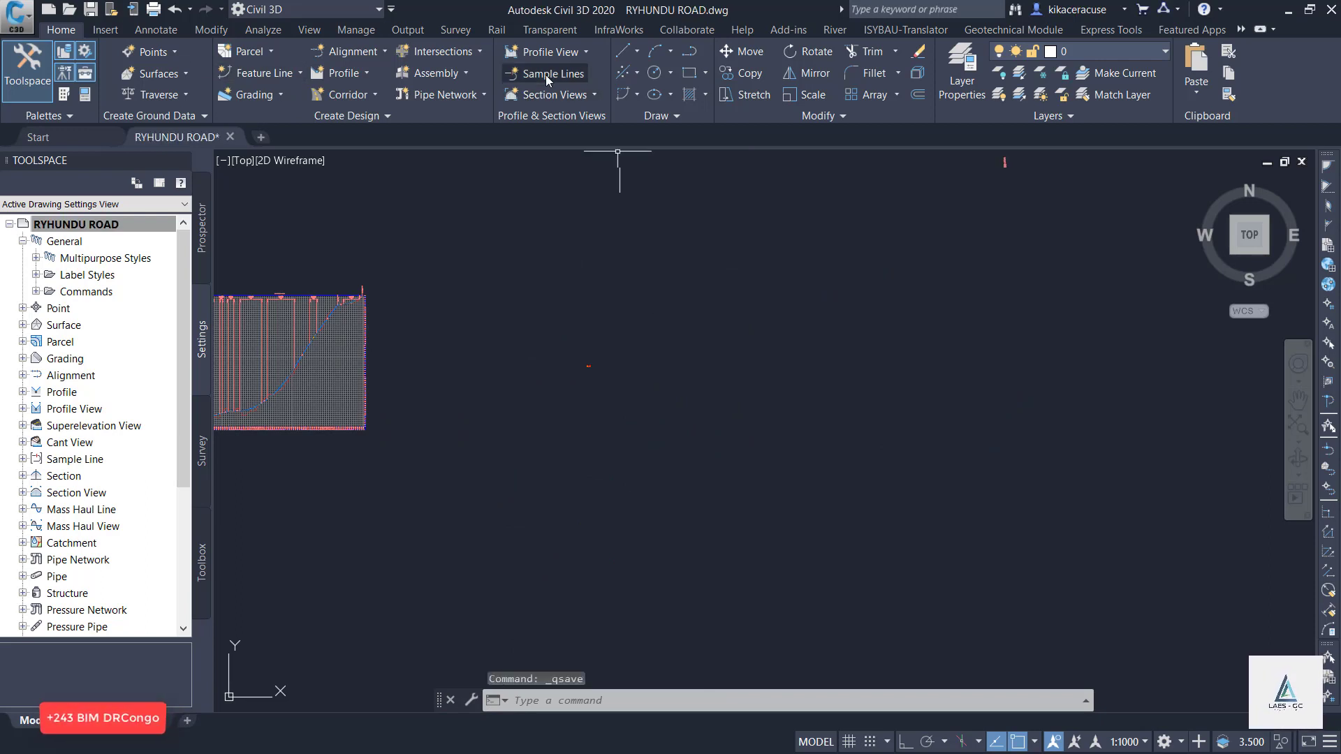
Start creating multiple section views for the RUHUNDU ROAD alignment and its SL Collection - RUHUNDU sample line group.
click(552, 59)
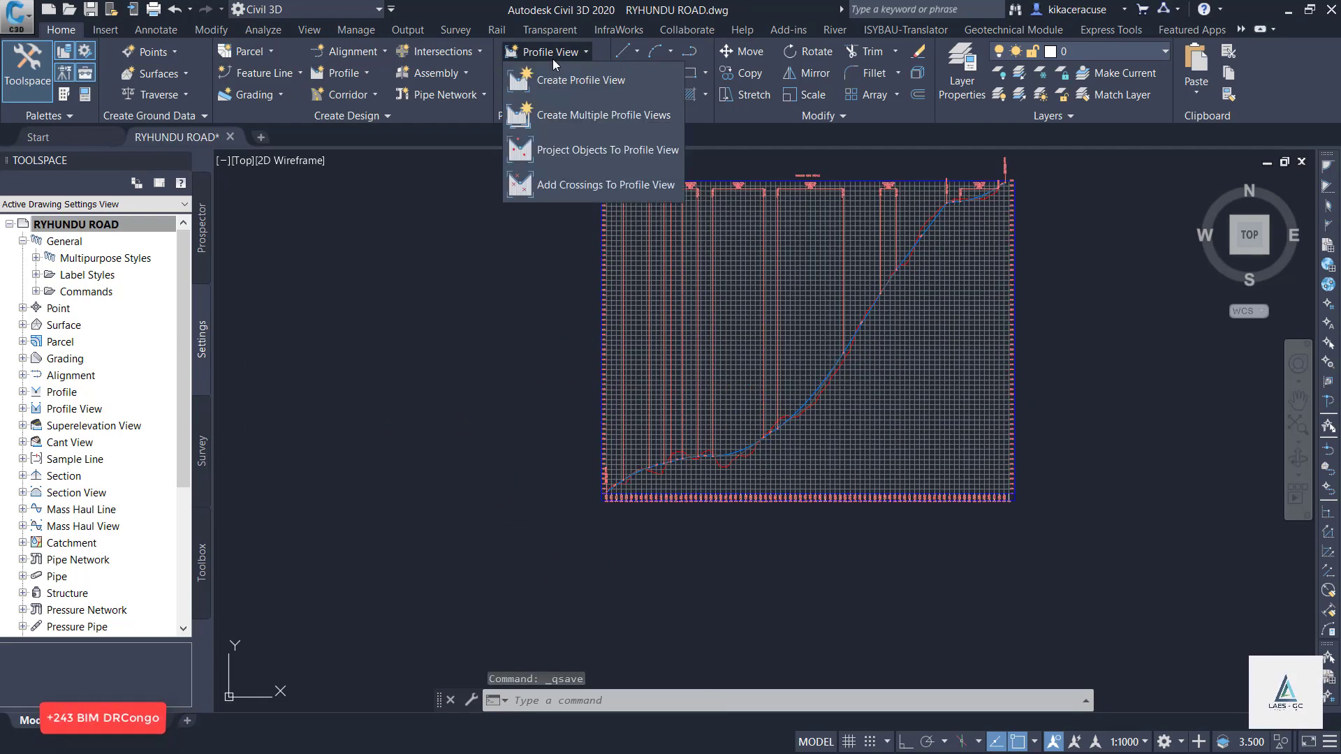
click(501, 253)
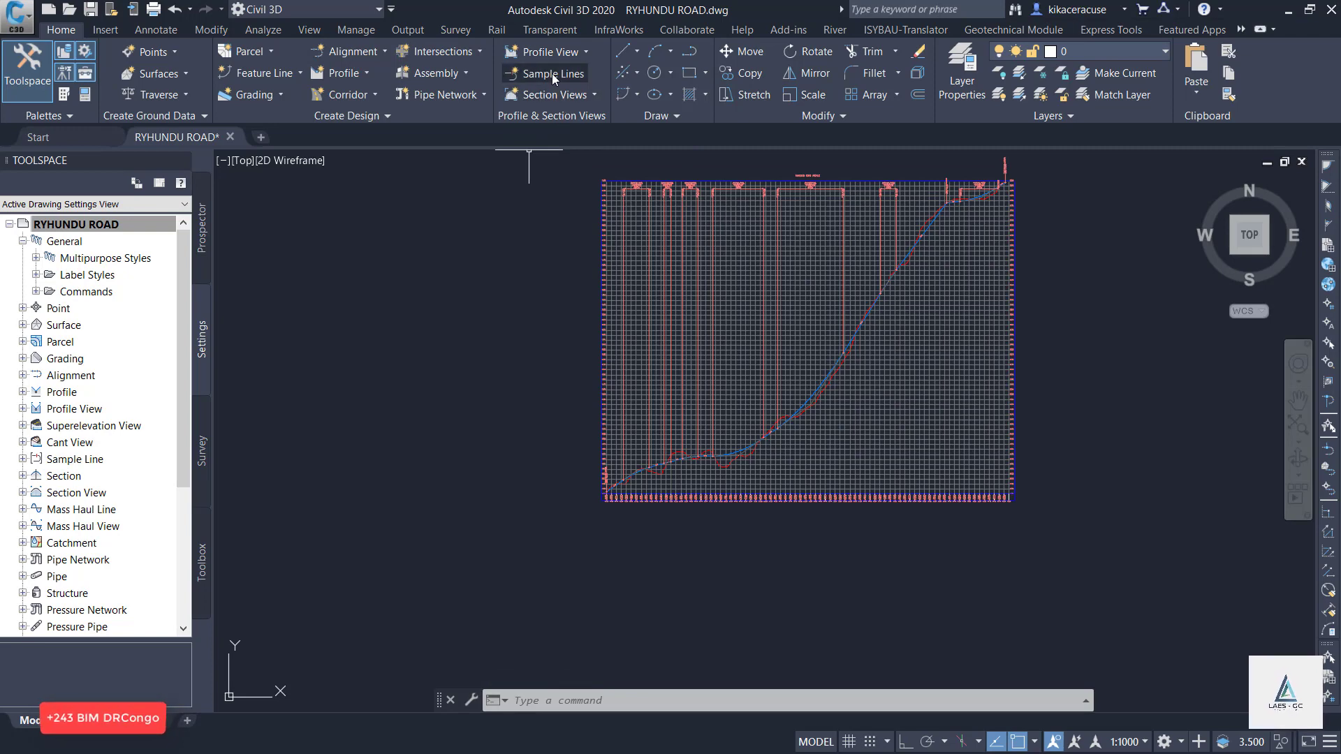
click(550, 98)
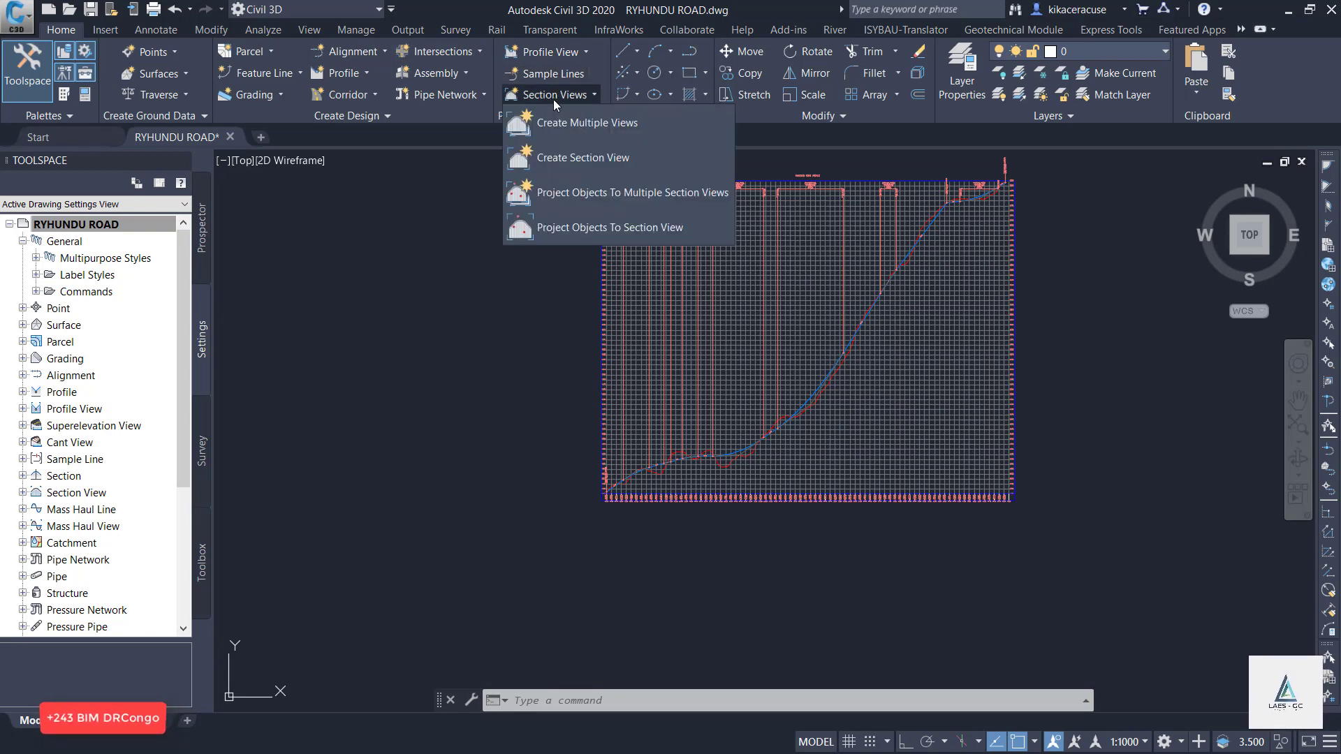
click(595, 128)
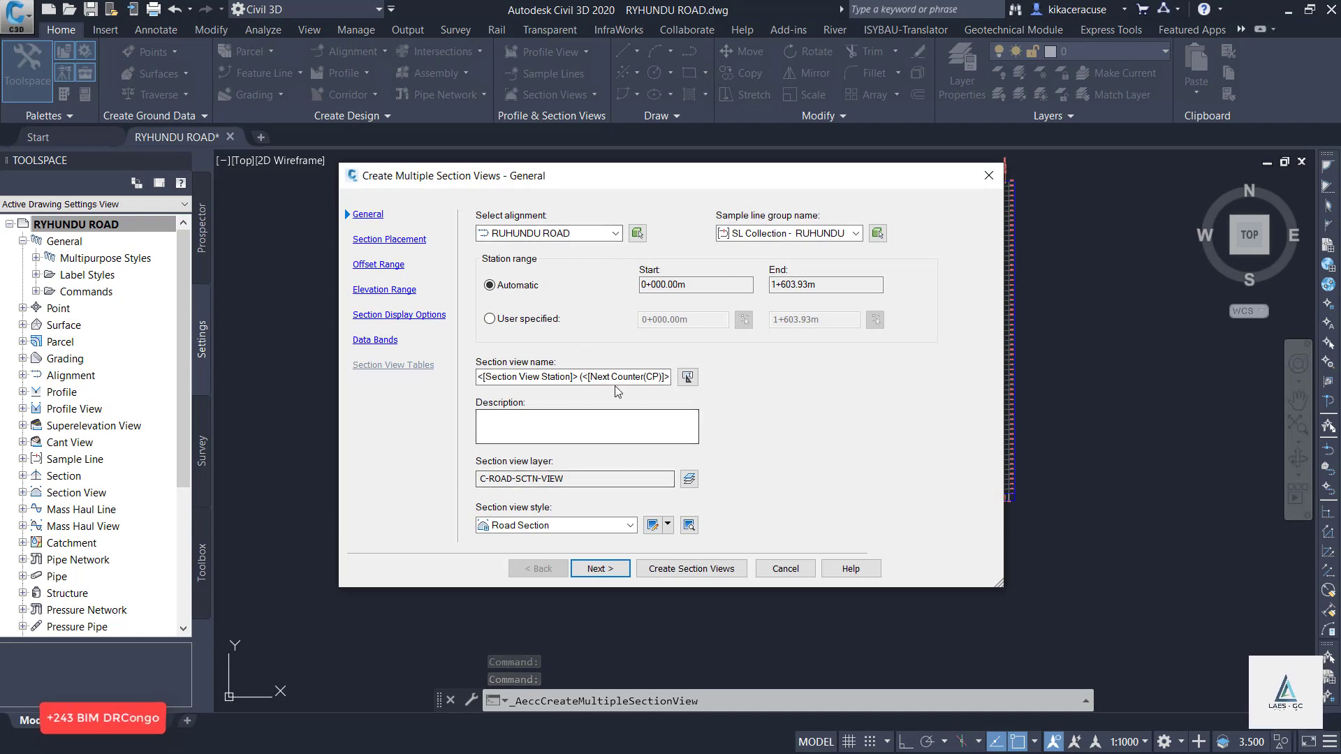
Replace the section view name template with a name beginning with RUH.
click(665, 377)
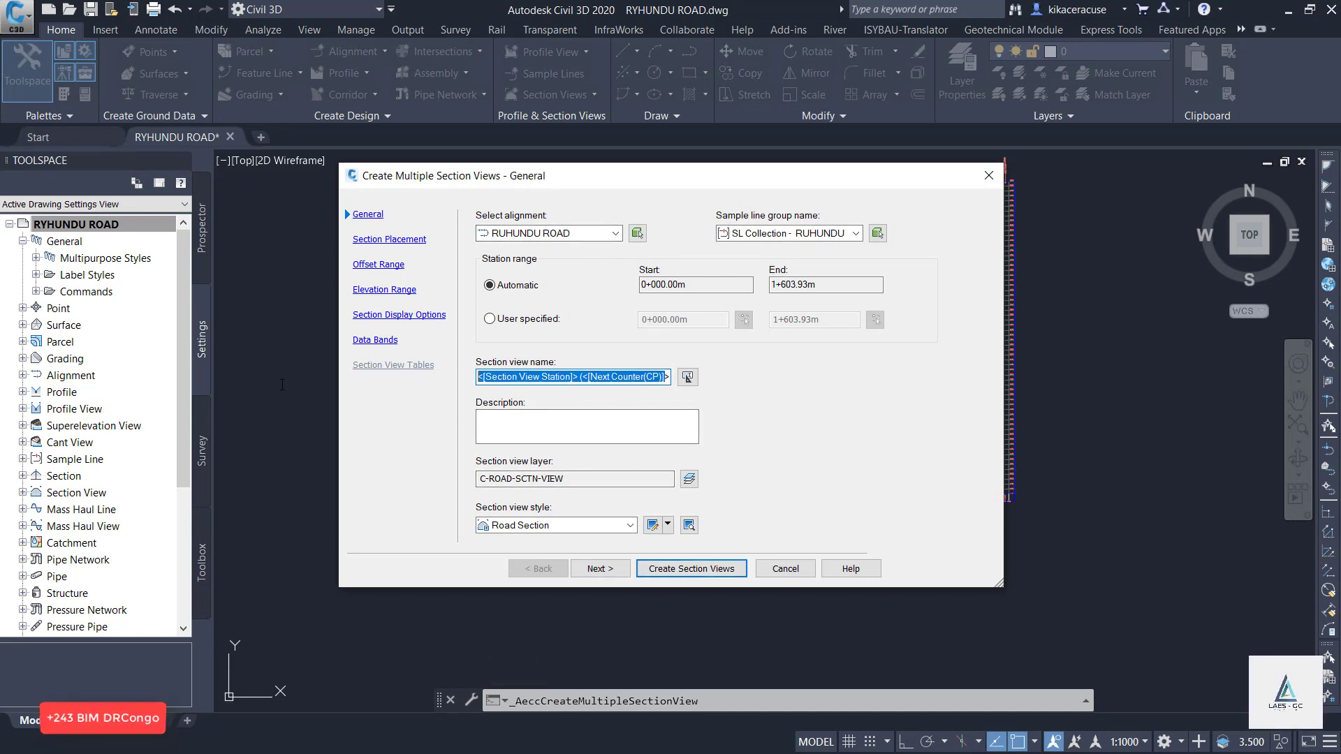
text(RUHUNDU  PROFILES)
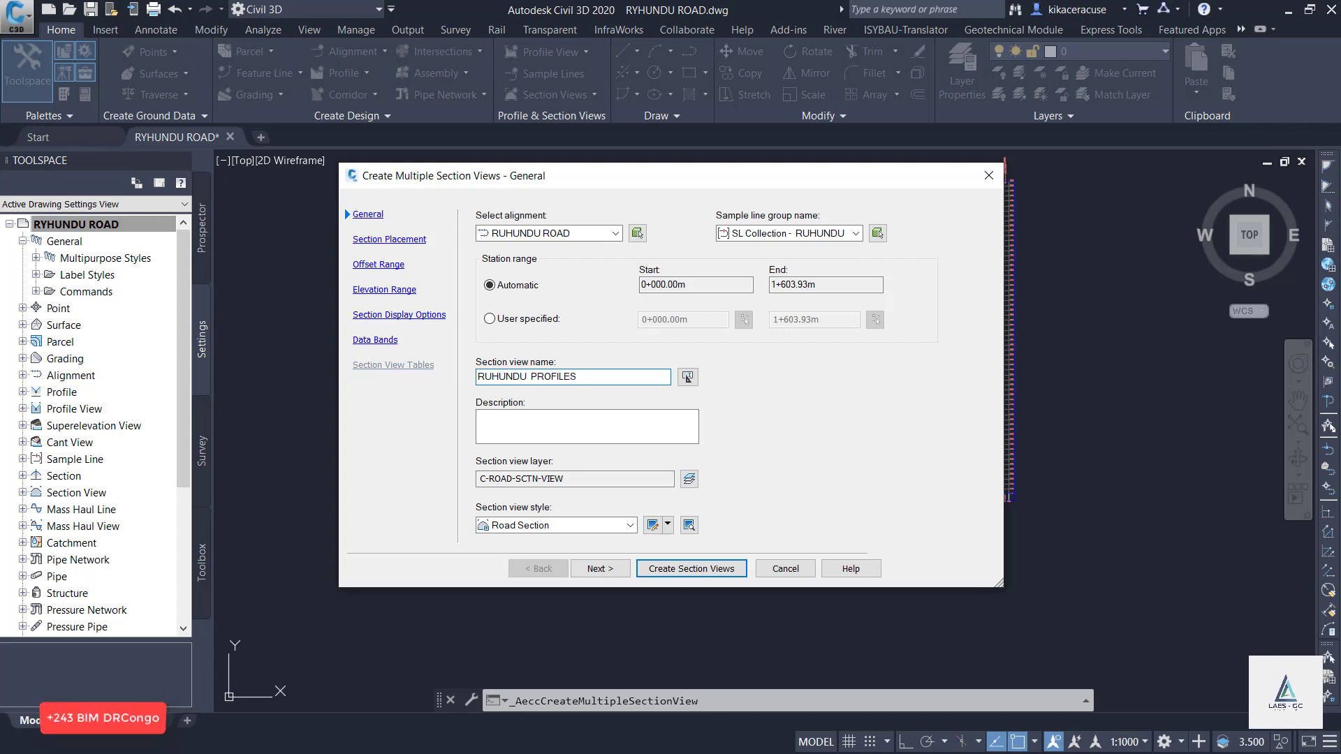
Set the section views to draft placement in a model space grid, keeping the default offset range, elevation range and display options.
click(598, 569)
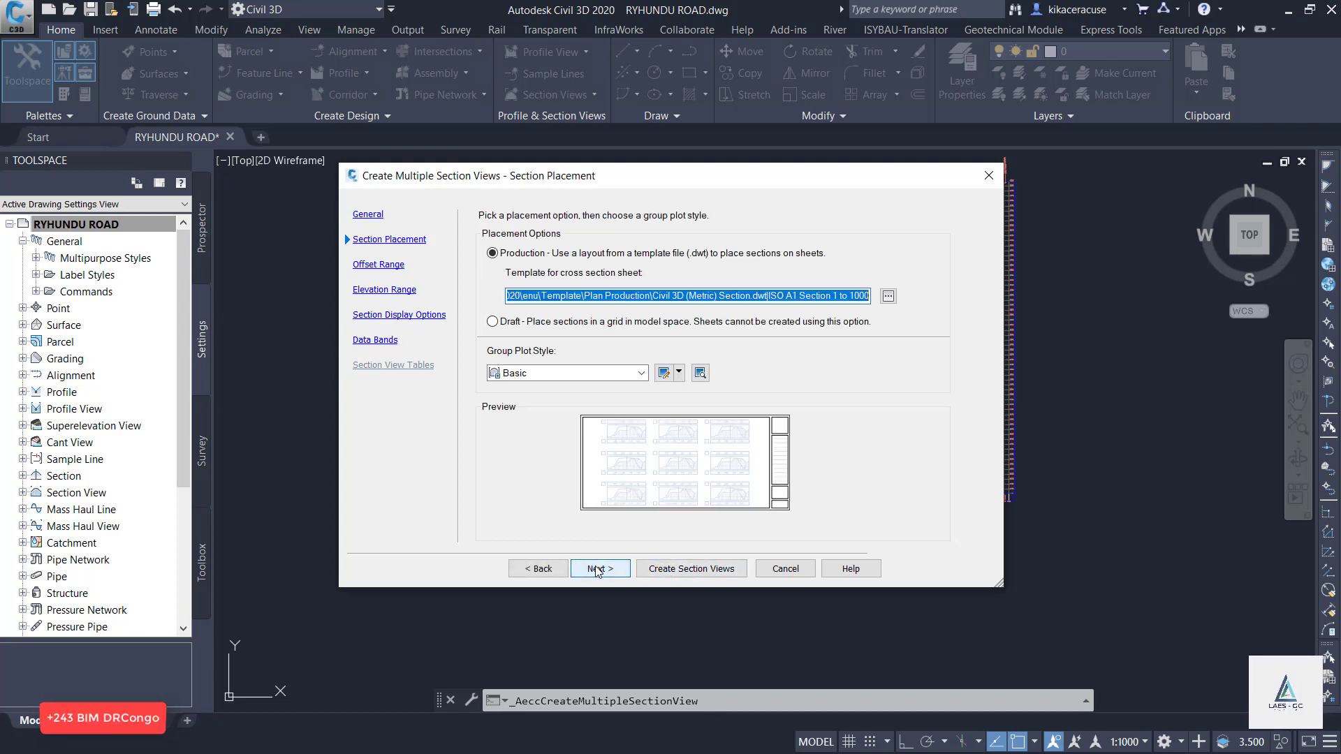
click(514, 327)
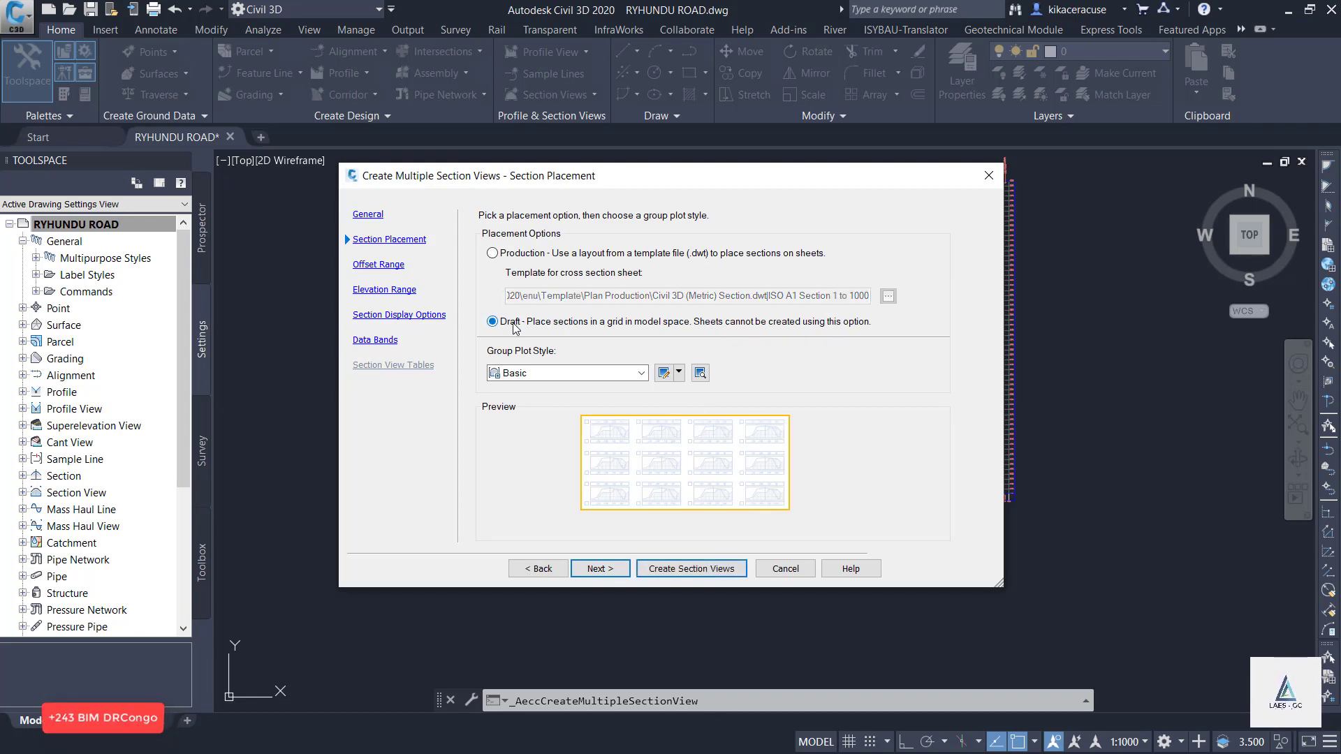
click(605, 571)
click(605, 571)
click(605, 571)
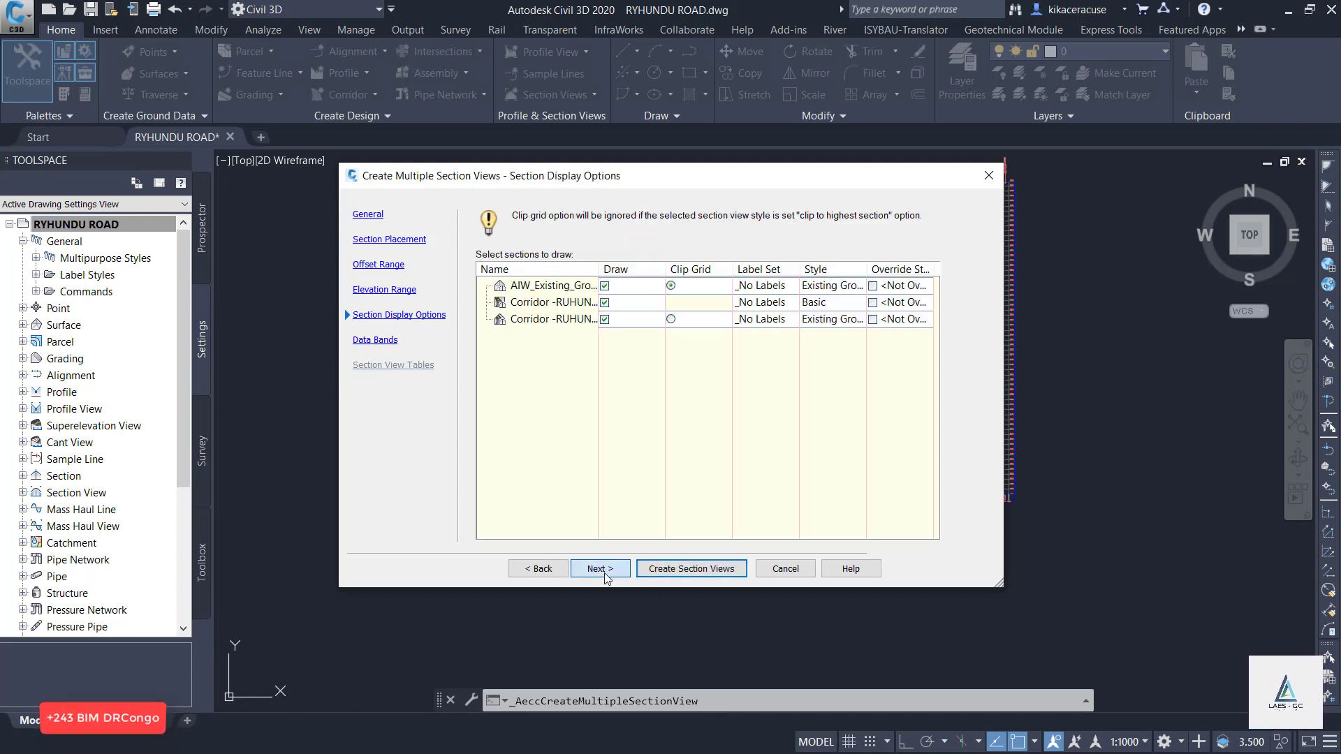
Choose the Major Stations Offset and Elevations band set for the section views' data bands.
click(605, 570)
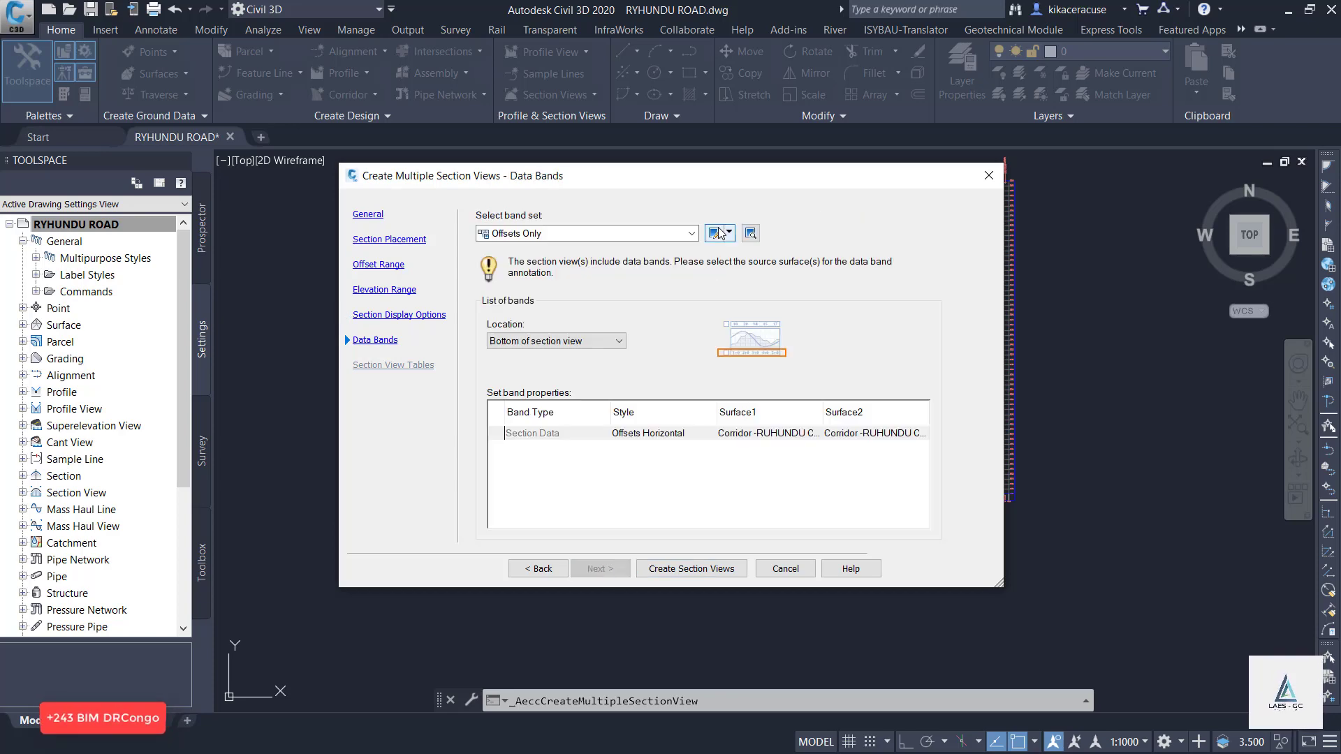
click(690, 233)
click(559, 281)
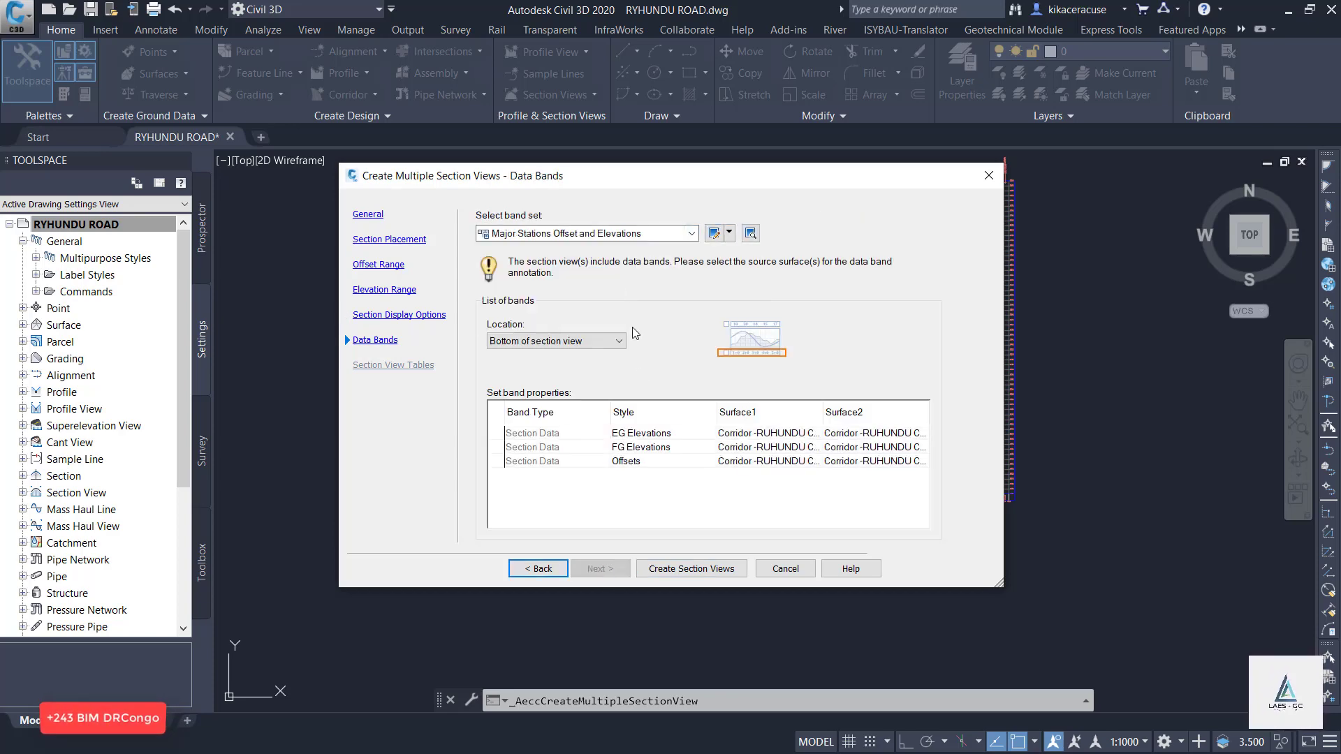
Create the section views and place their origin in the empty area to the lower right of the profile view.
click(705, 569)
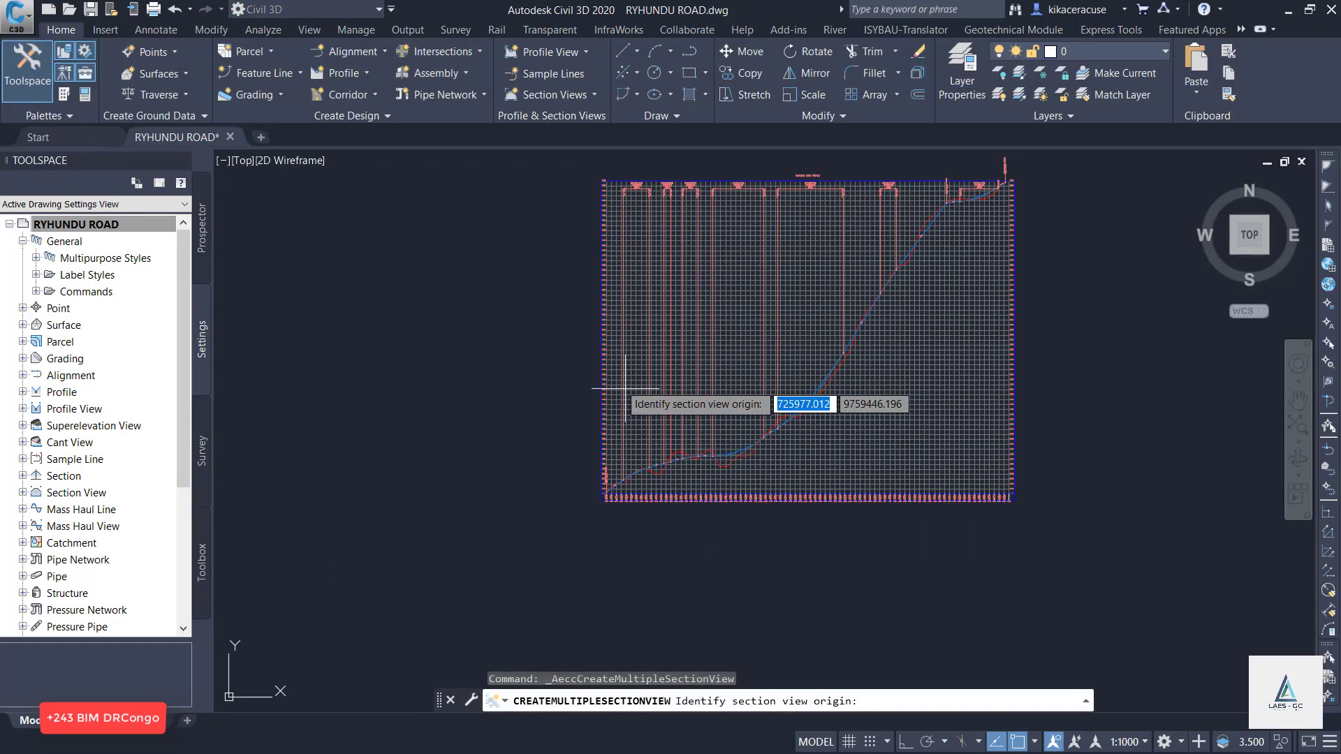
scroll(374, 289, down, 2)
click(691, 381)
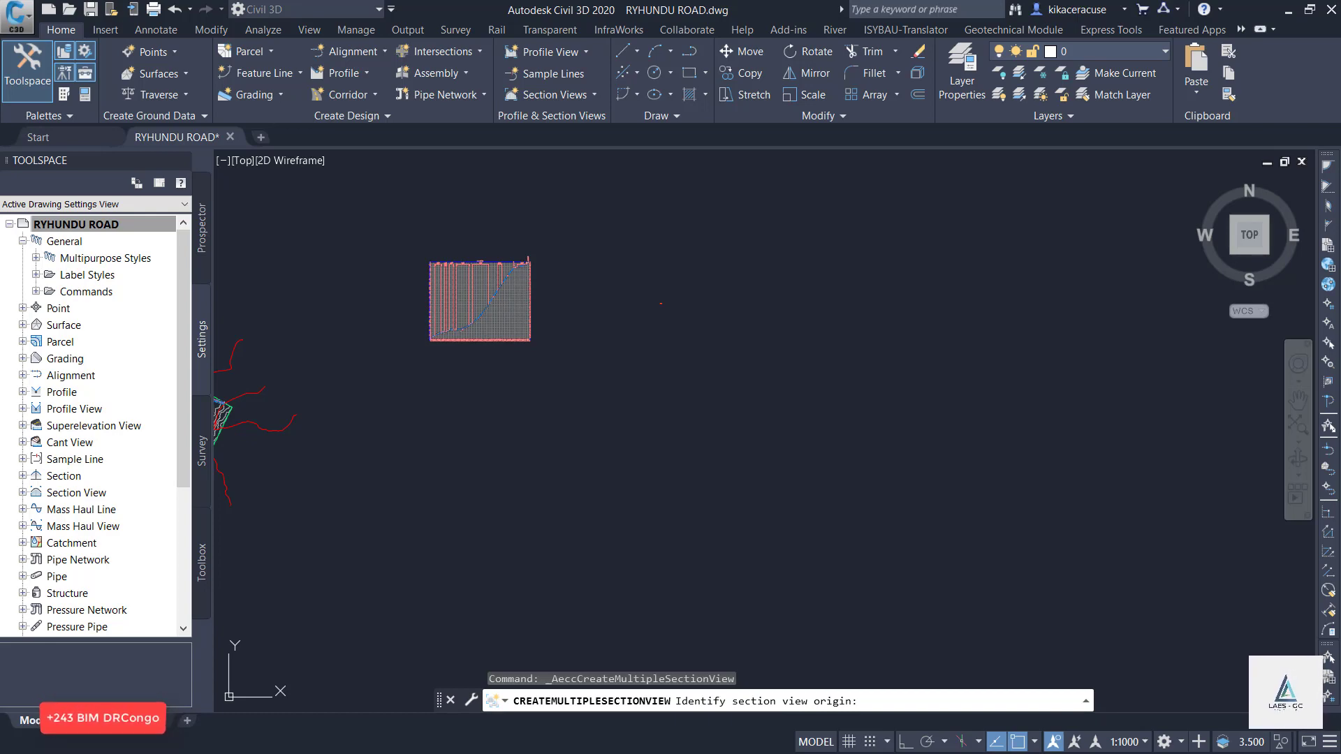
click(691, 377)
Examine the placed section views at several stations, comparing the corridor assembly with the existing ground and checking the elevation bands.
scroll(664, 370, up, 5)
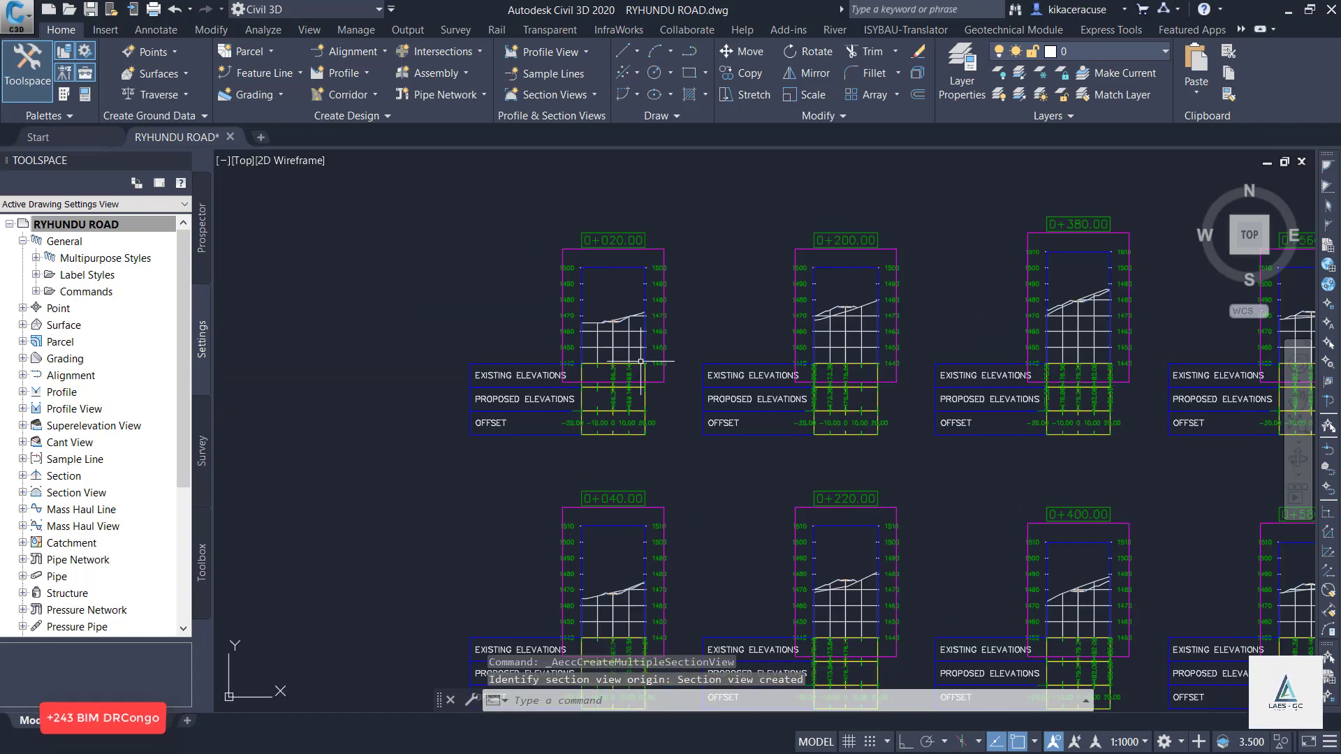
scroll(640, 361, up, 6)
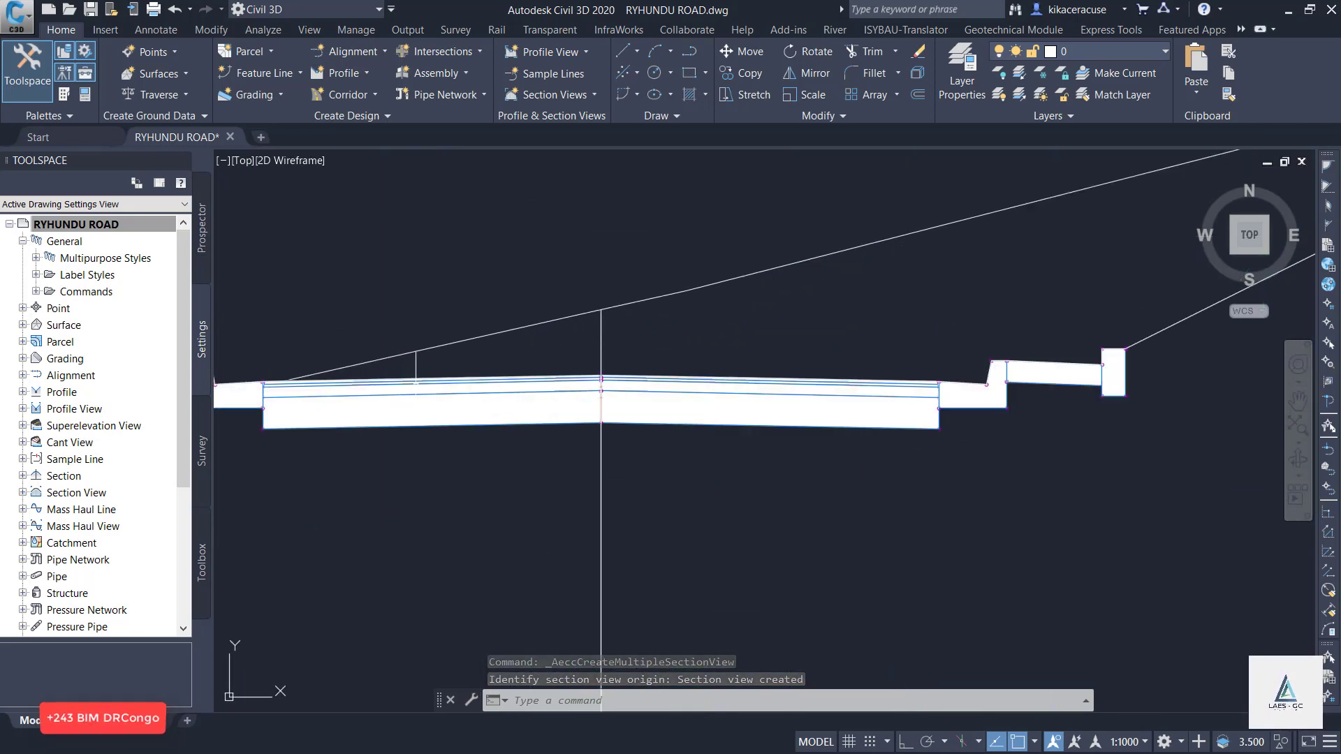
scroll(601, 381, down, 8)
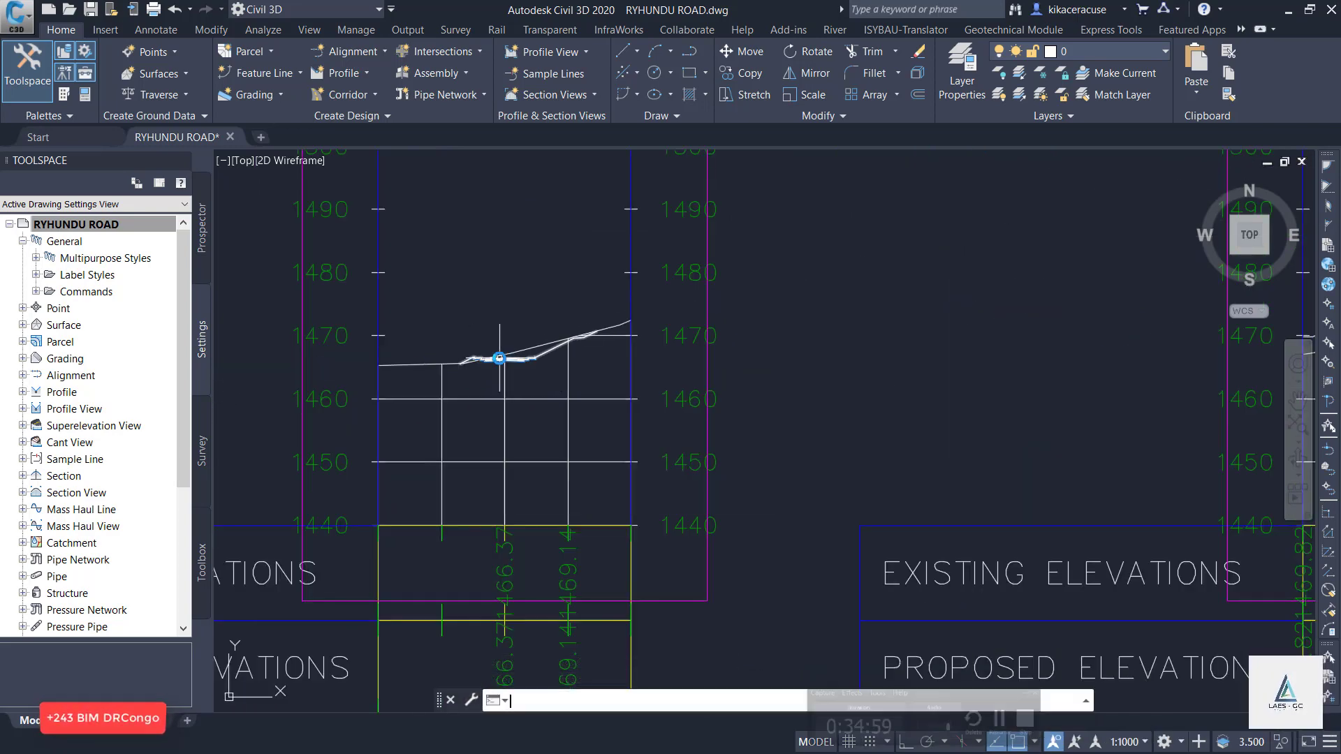
scroll(475, 257, down, 5)
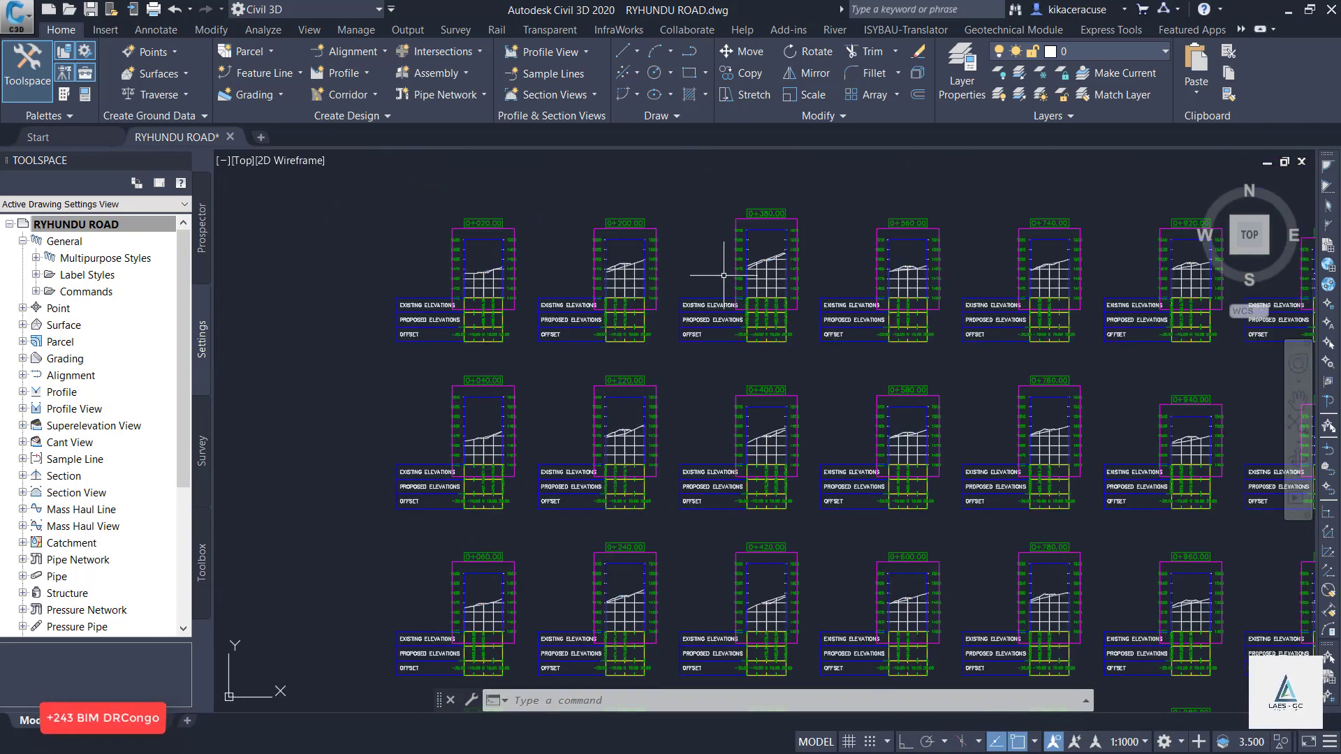
scroll(724, 275, up, 7)
scroll(723, 276, down, 3)
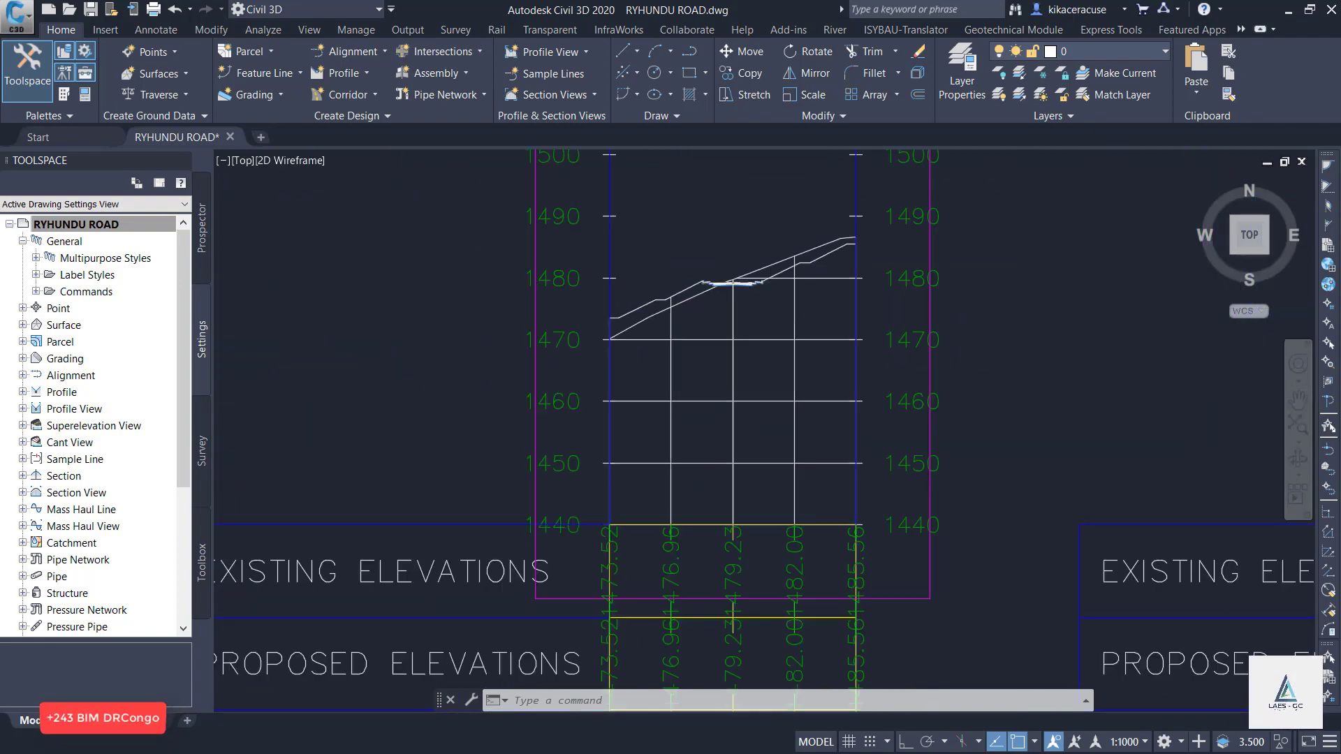
scroll(838, 279, down, 3)
scroll(908, 259, up, 9)
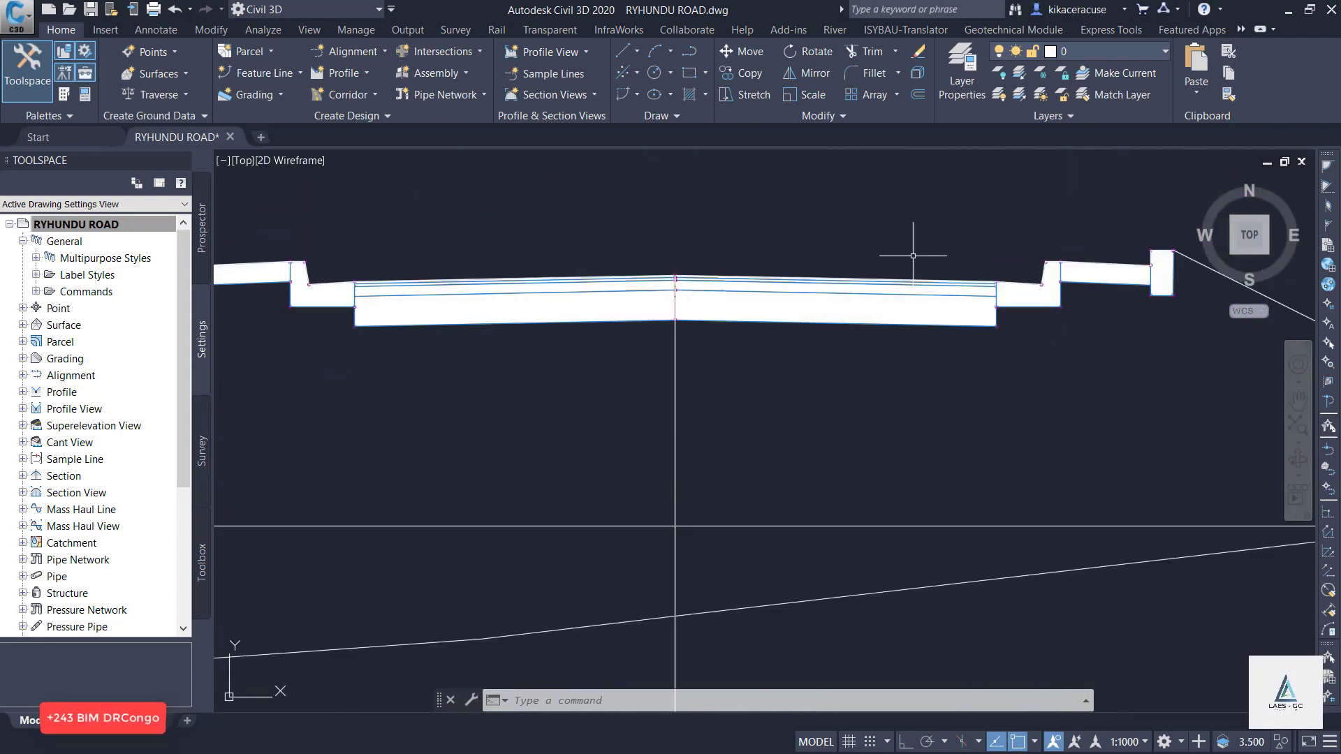
scroll(913, 255, down, 6)
scroll(953, 440, up, 4)
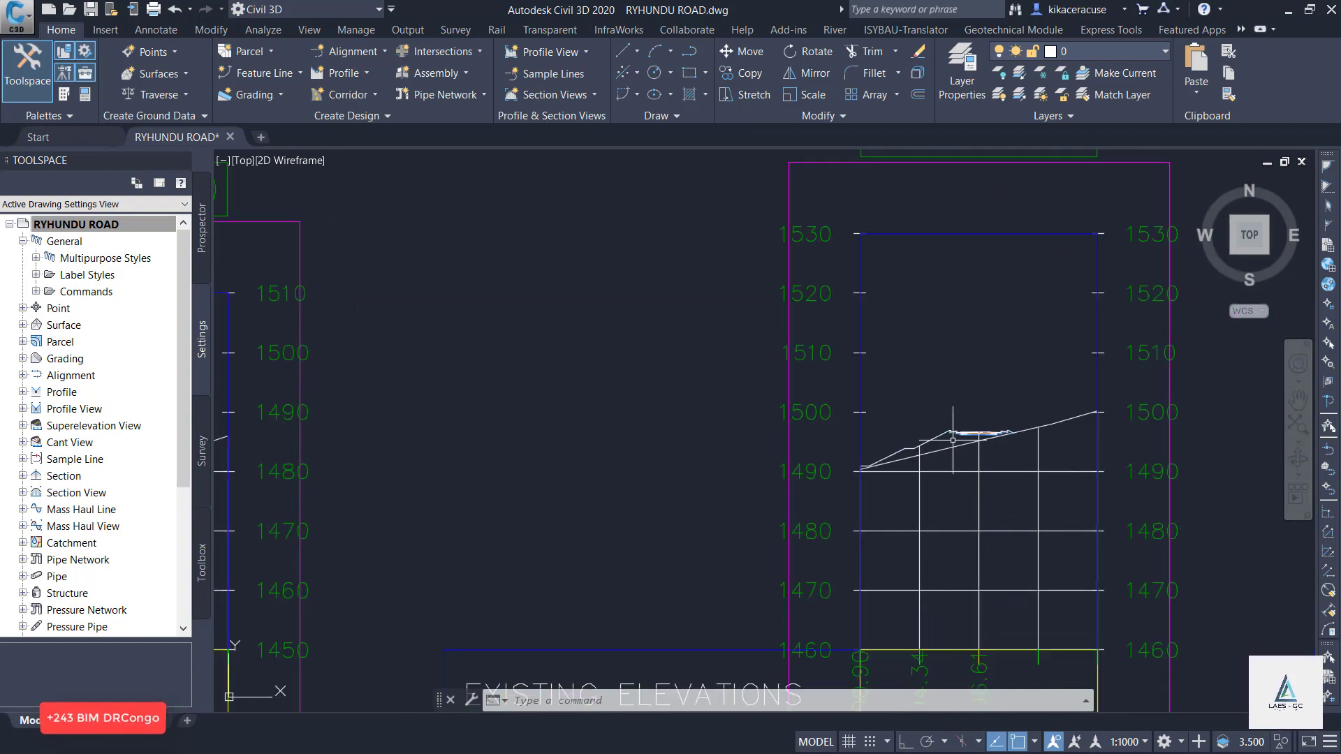
scroll(952, 440, up, 3)
scroll(840, 364, down, 10)
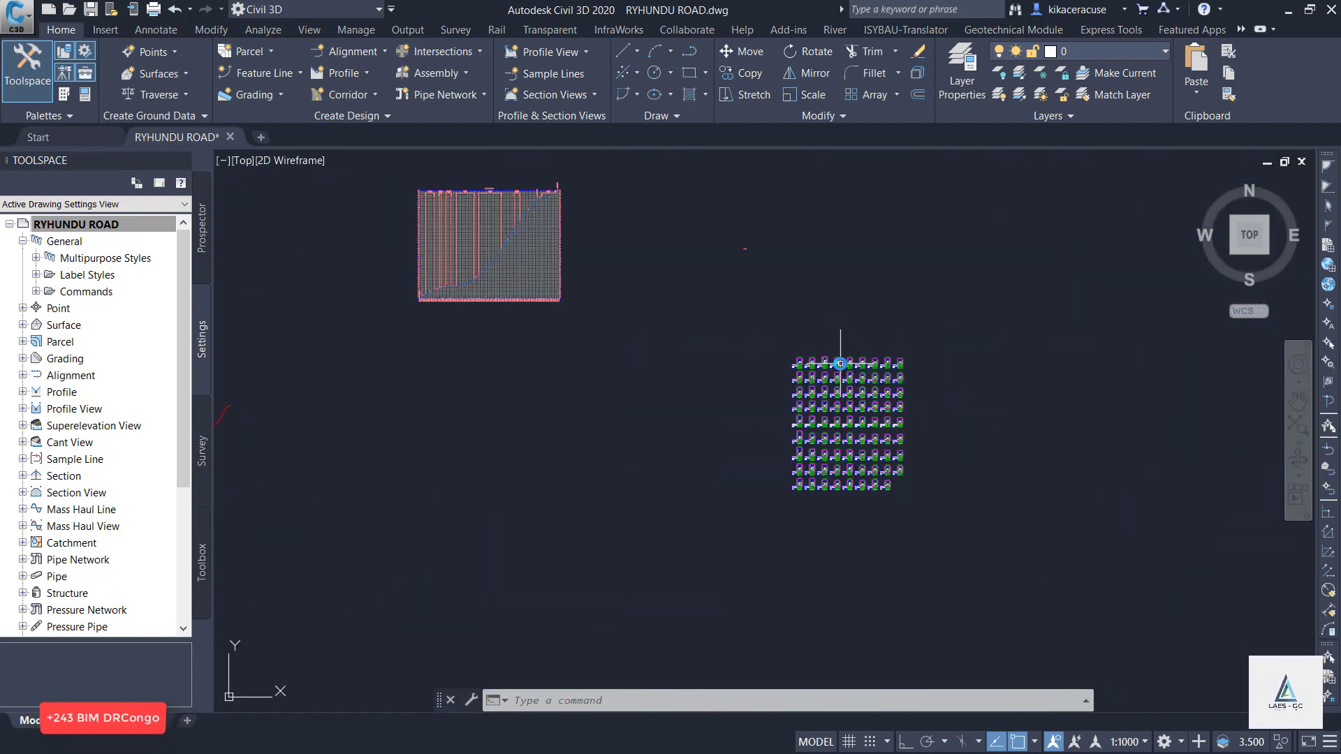
scroll(840, 363, up, 10)
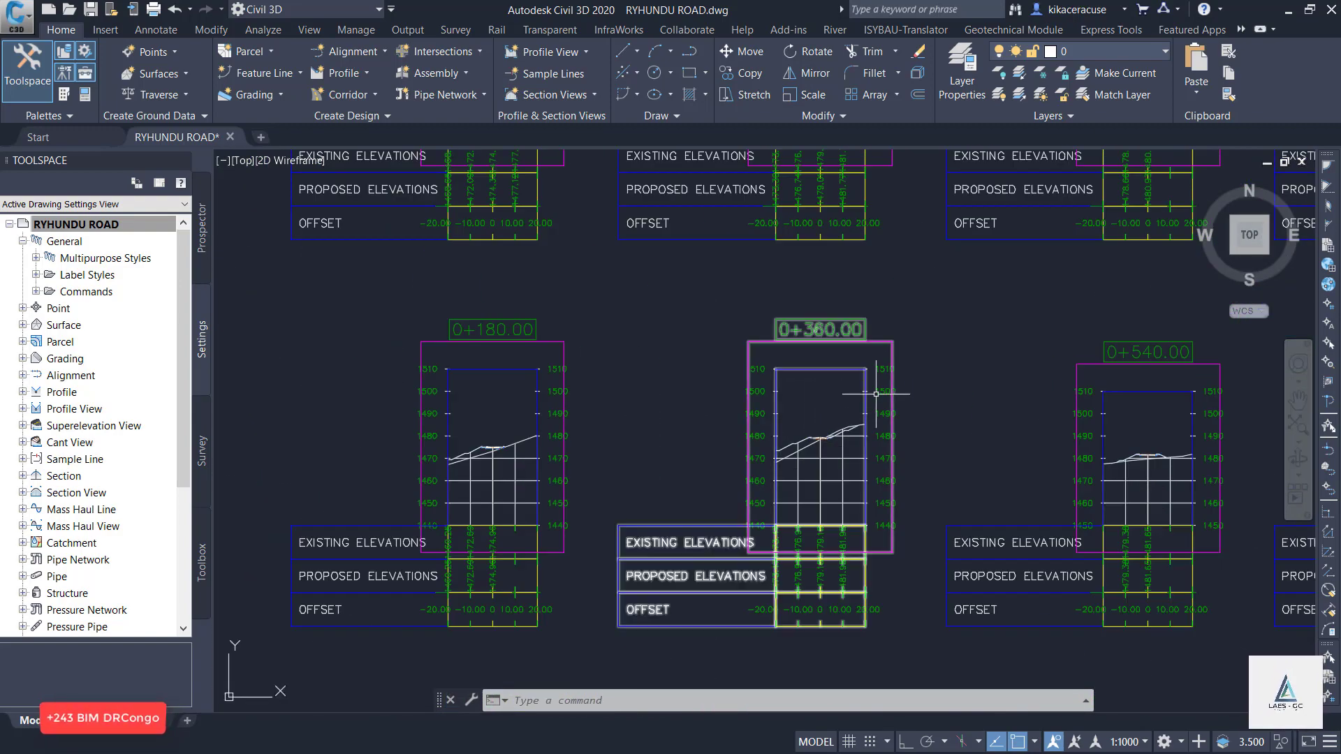
scroll(876, 394, up, 4)
scroll(442, 191, down, 8)
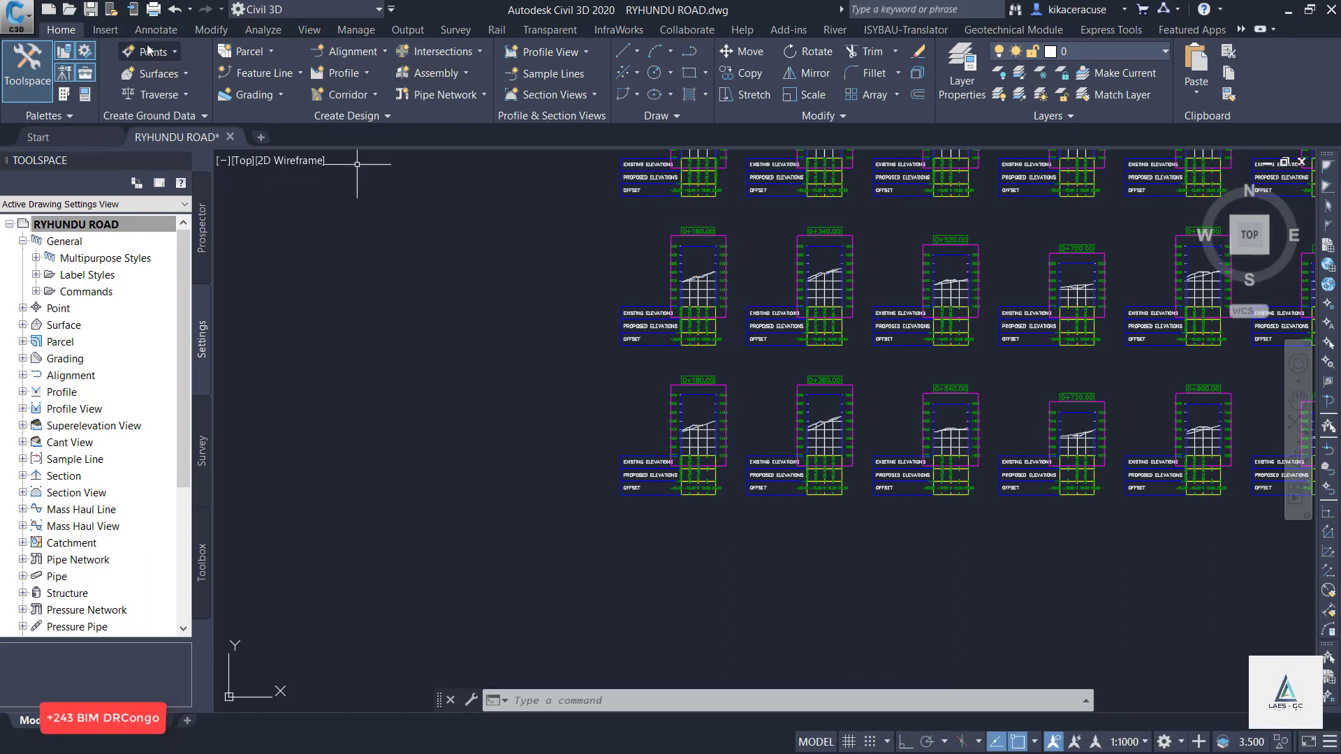
Start computing materials for the RUHUNDU ROAD alignment with the SL Collection - RUHUNDU sample line group.
click(263, 30)
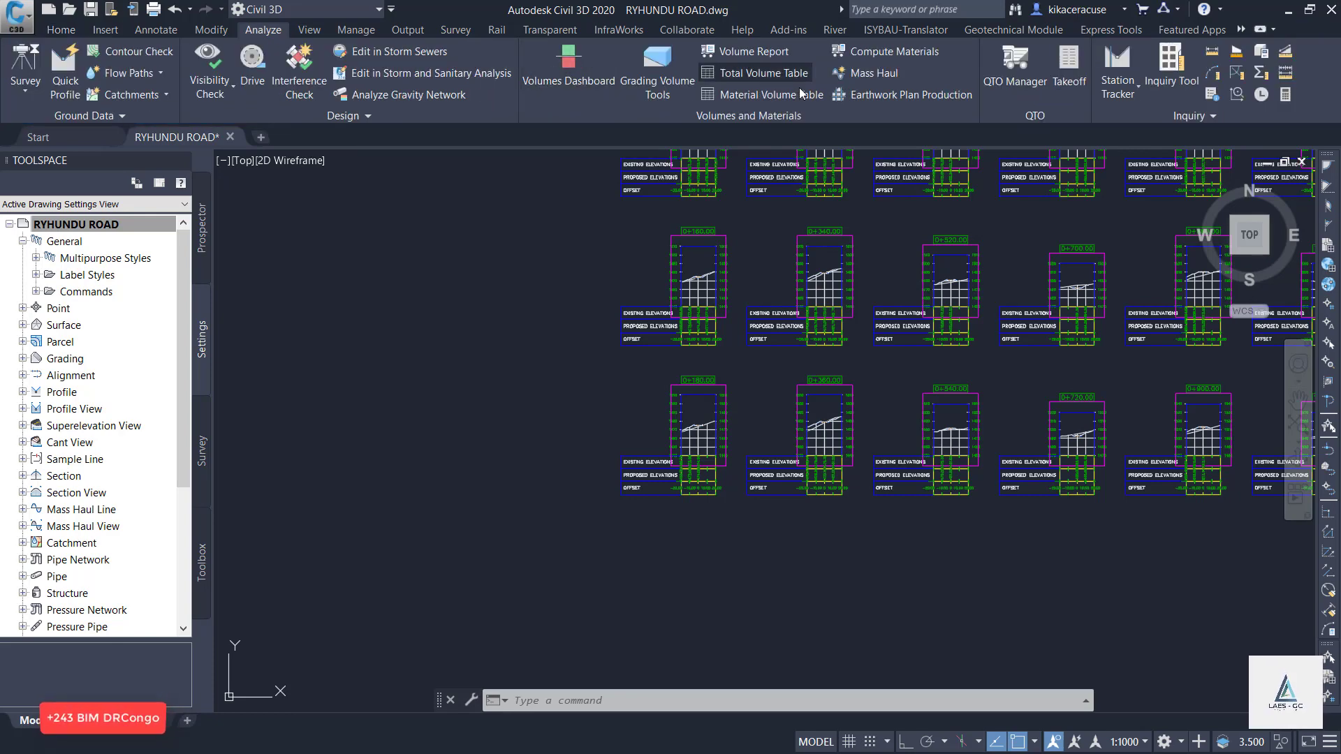
click(842, 53)
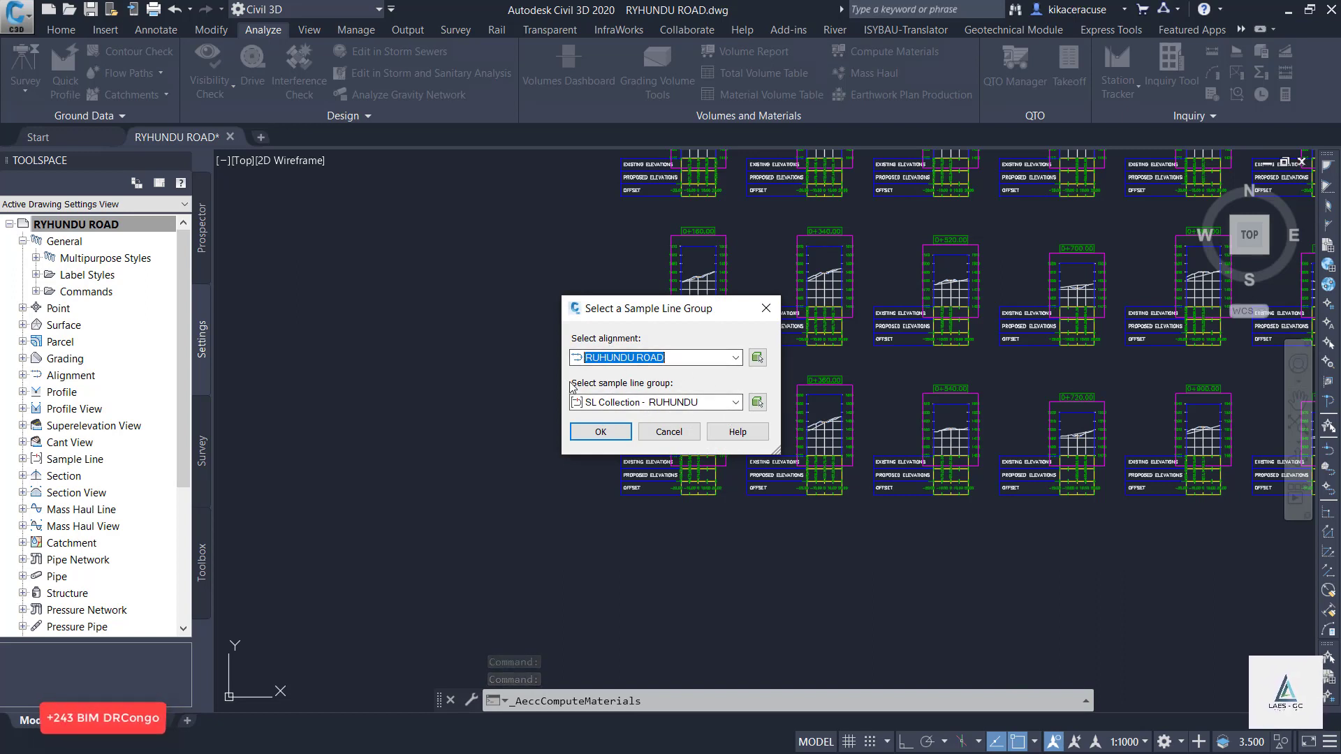
click(733, 404)
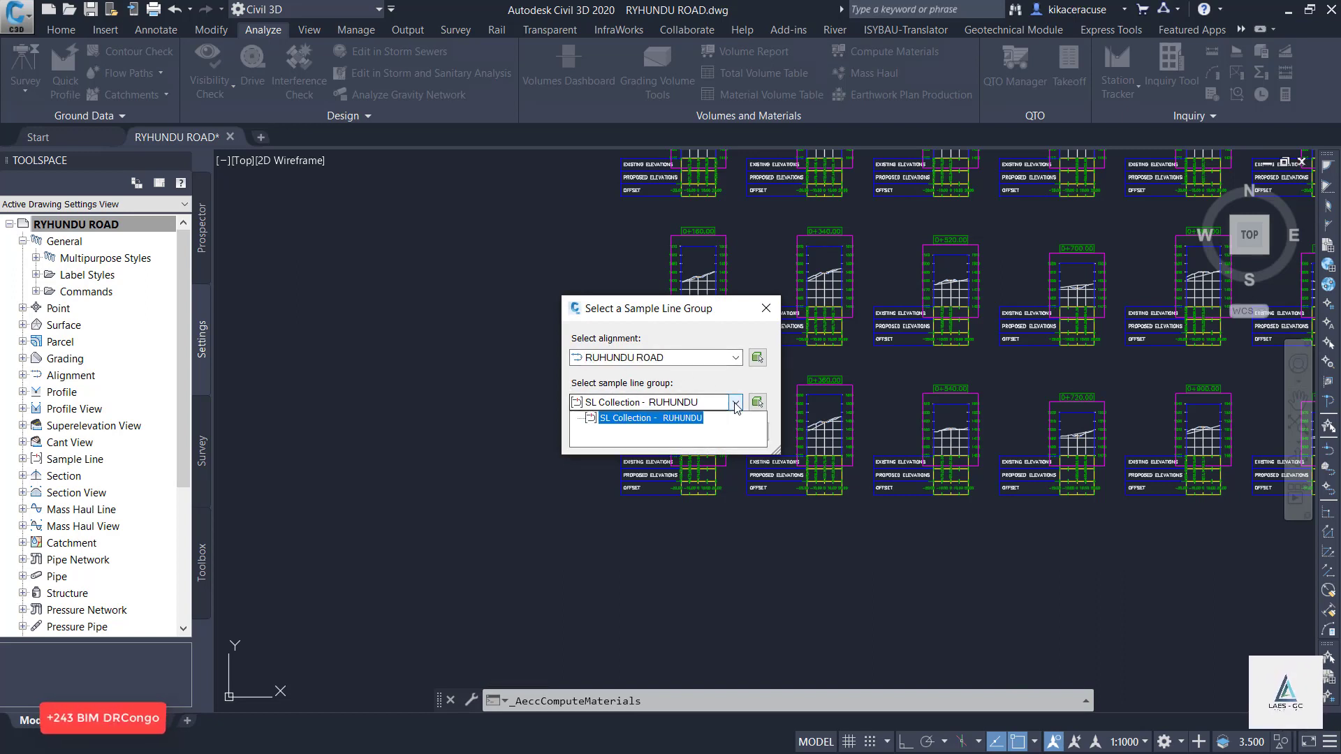
click(736, 405)
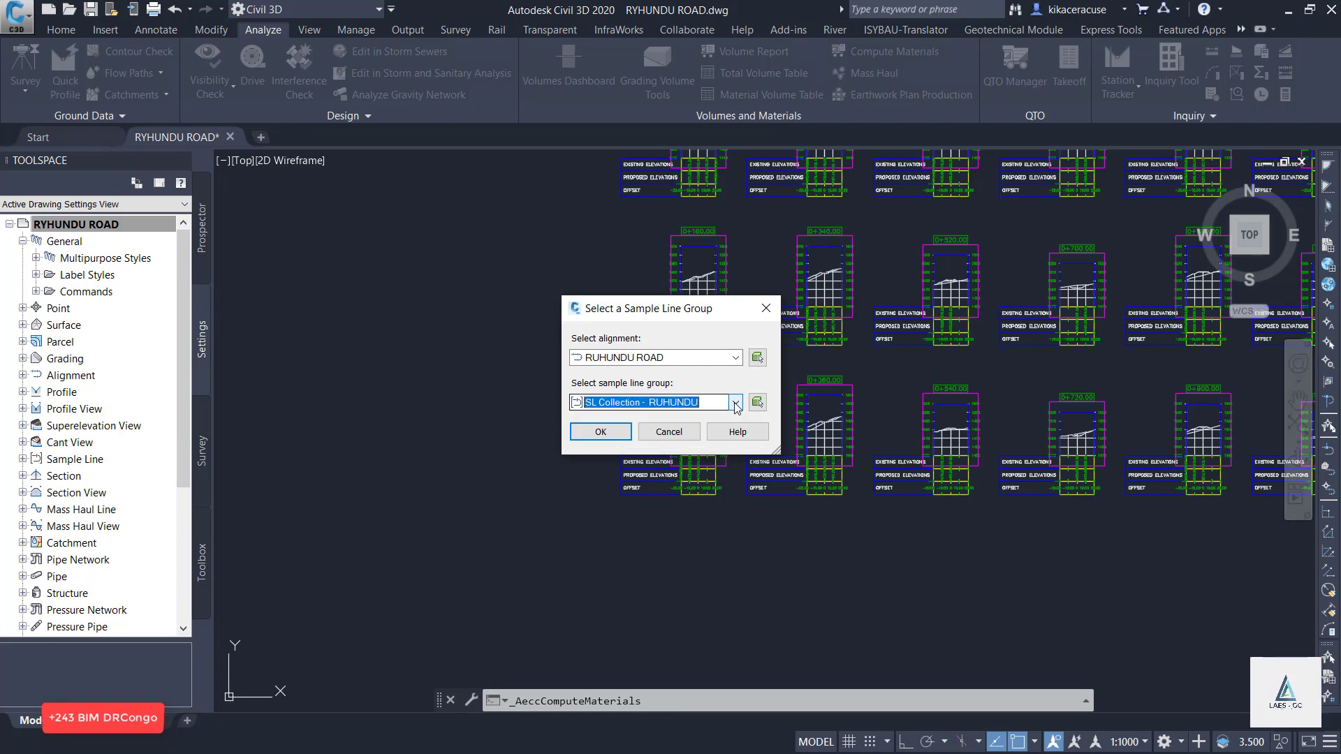
click(602, 432)
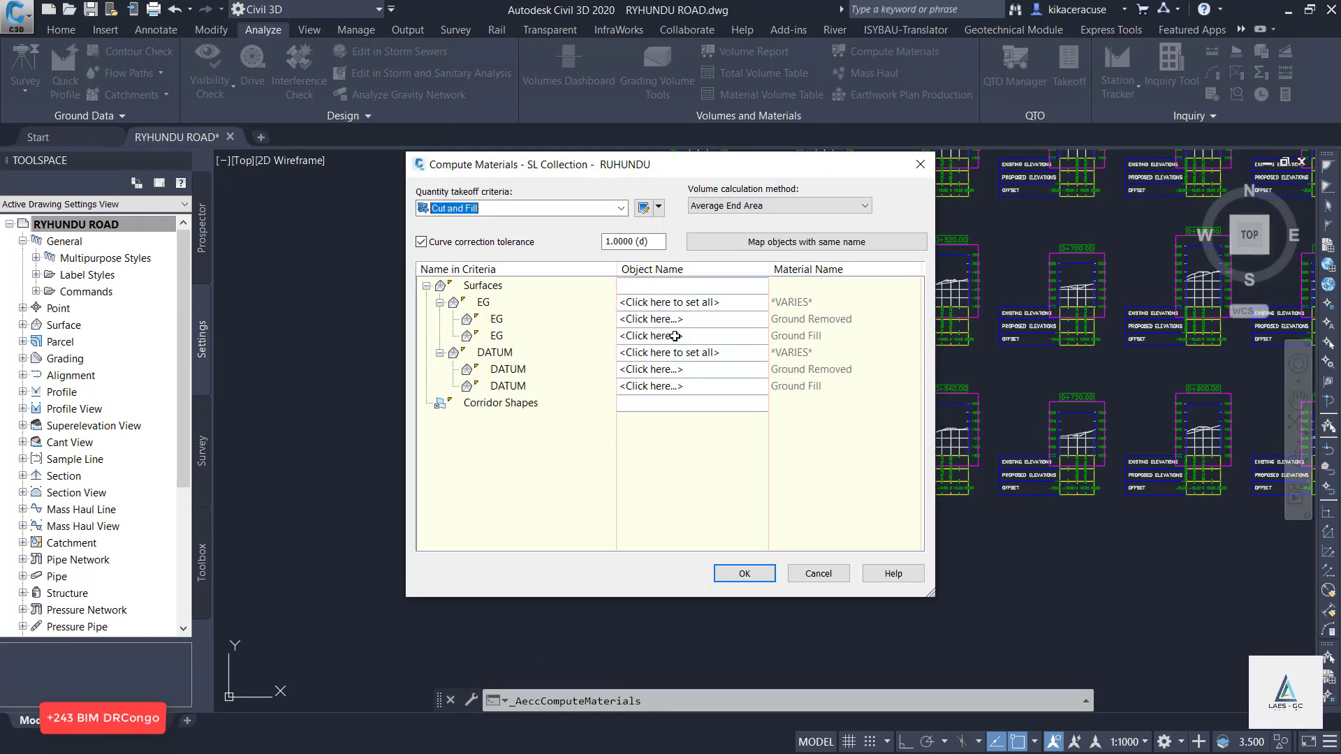
Assign AIW_Existing_Ground to all EG surfaces and the Corridor -RUHUNDU Corridor -RUHUNDU - (1) surface to all DATUM surfaces.
click(706, 306)
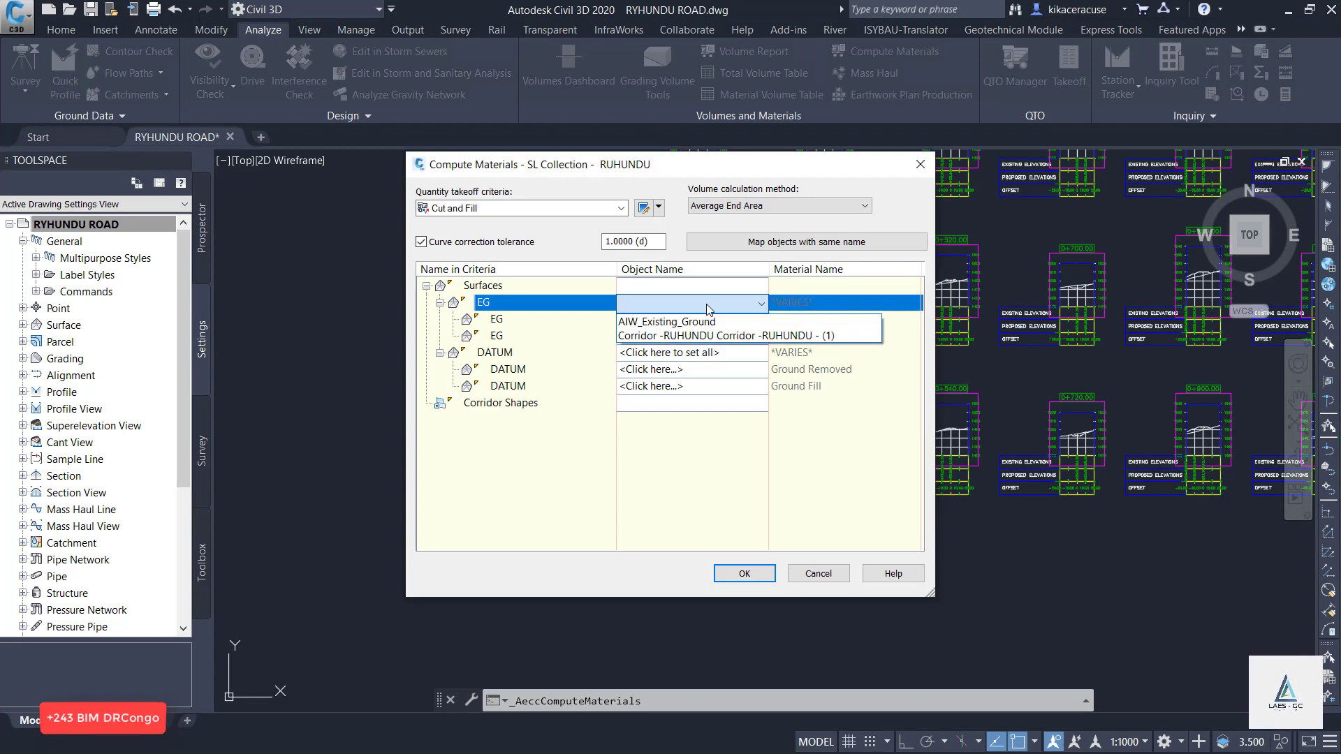
click(694, 322)
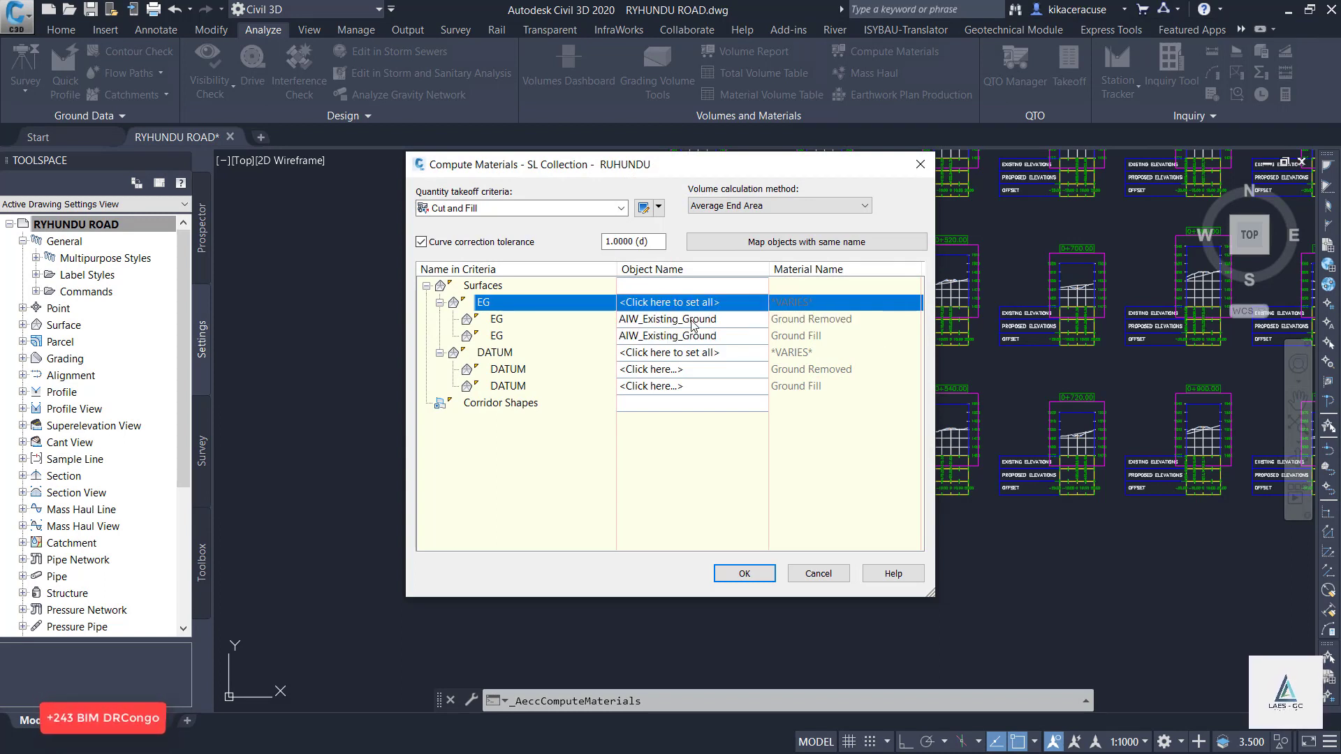
click(687, 355)
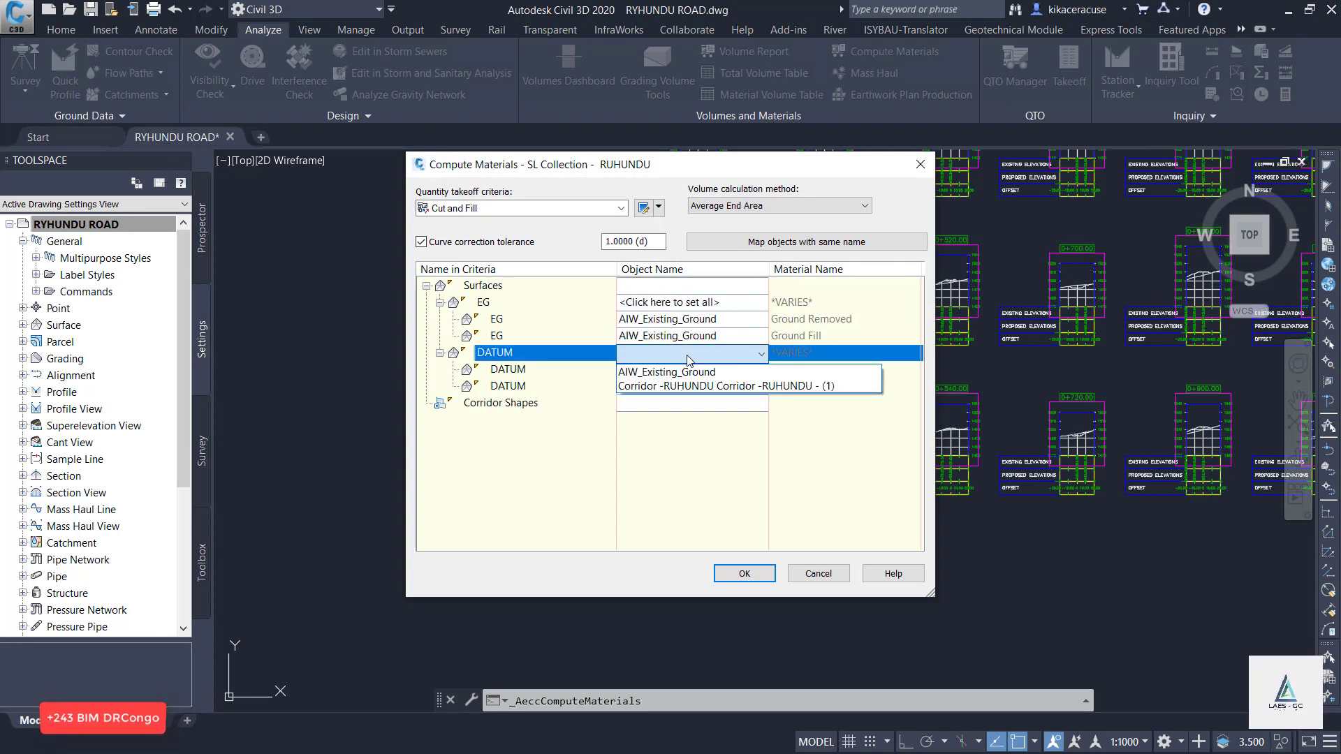
click(701, 387)
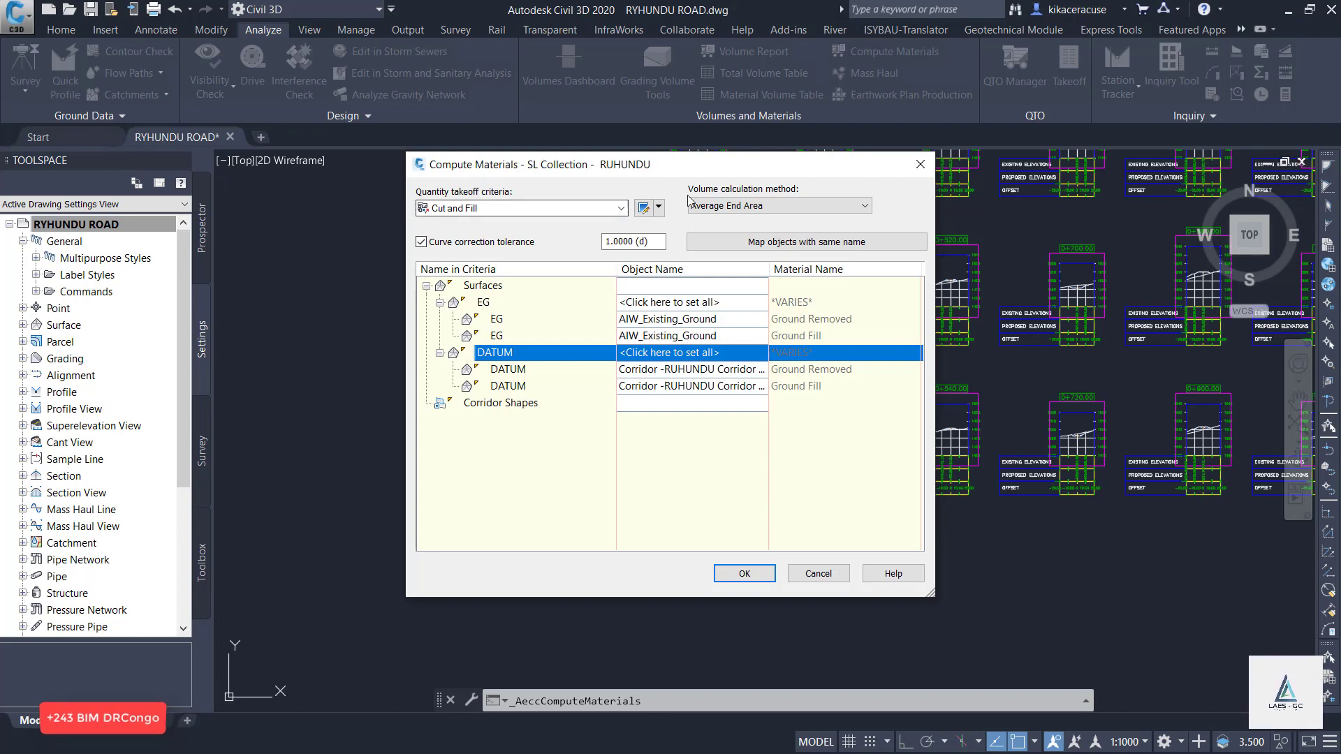
Keep the Cut and Fill takeoff criteria with the Average End Area method and compute the materials.
click(621, 209)
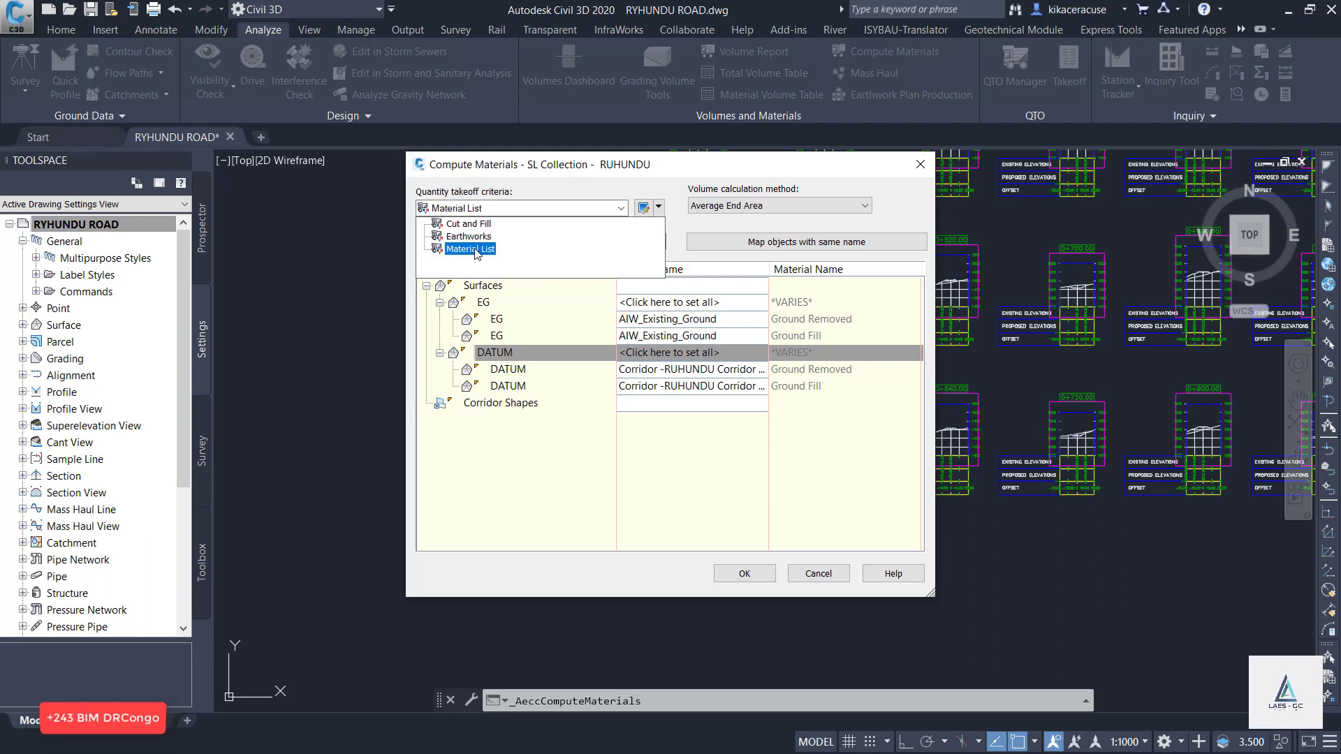
click(468, 224)
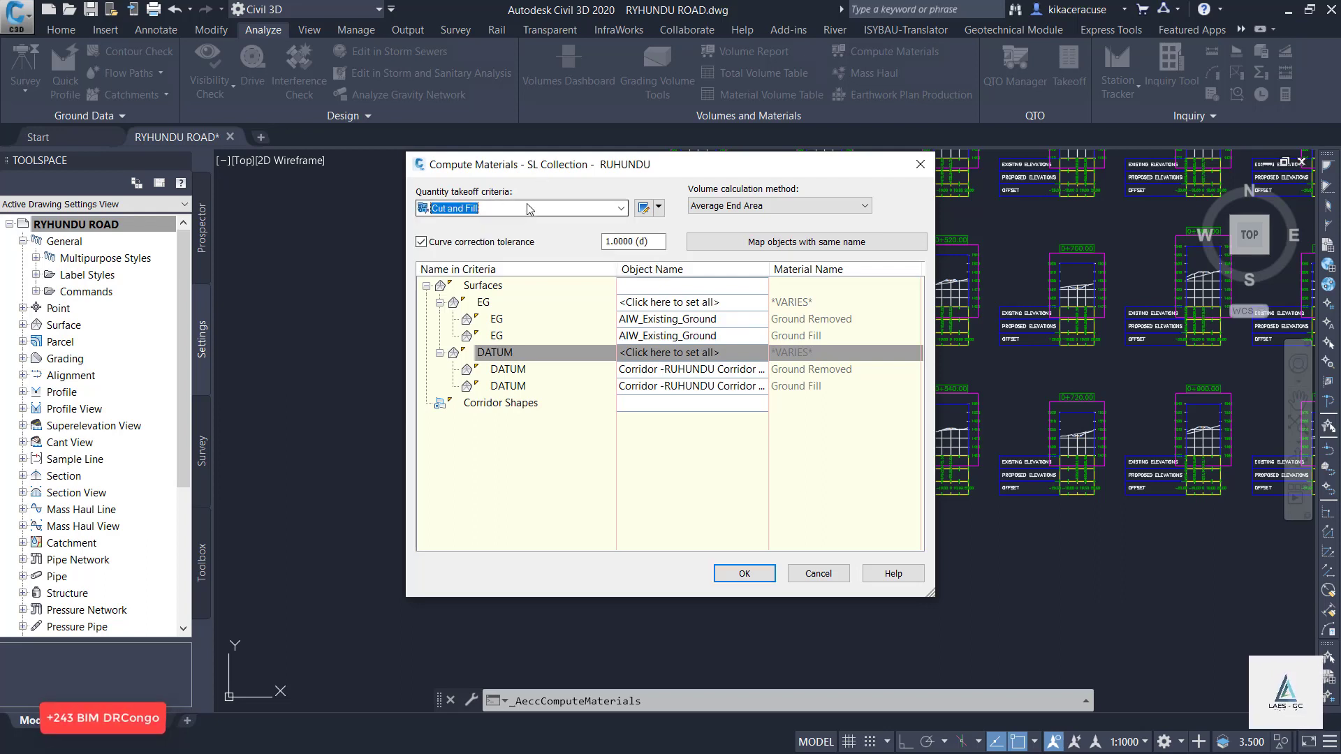
click(776, 203)
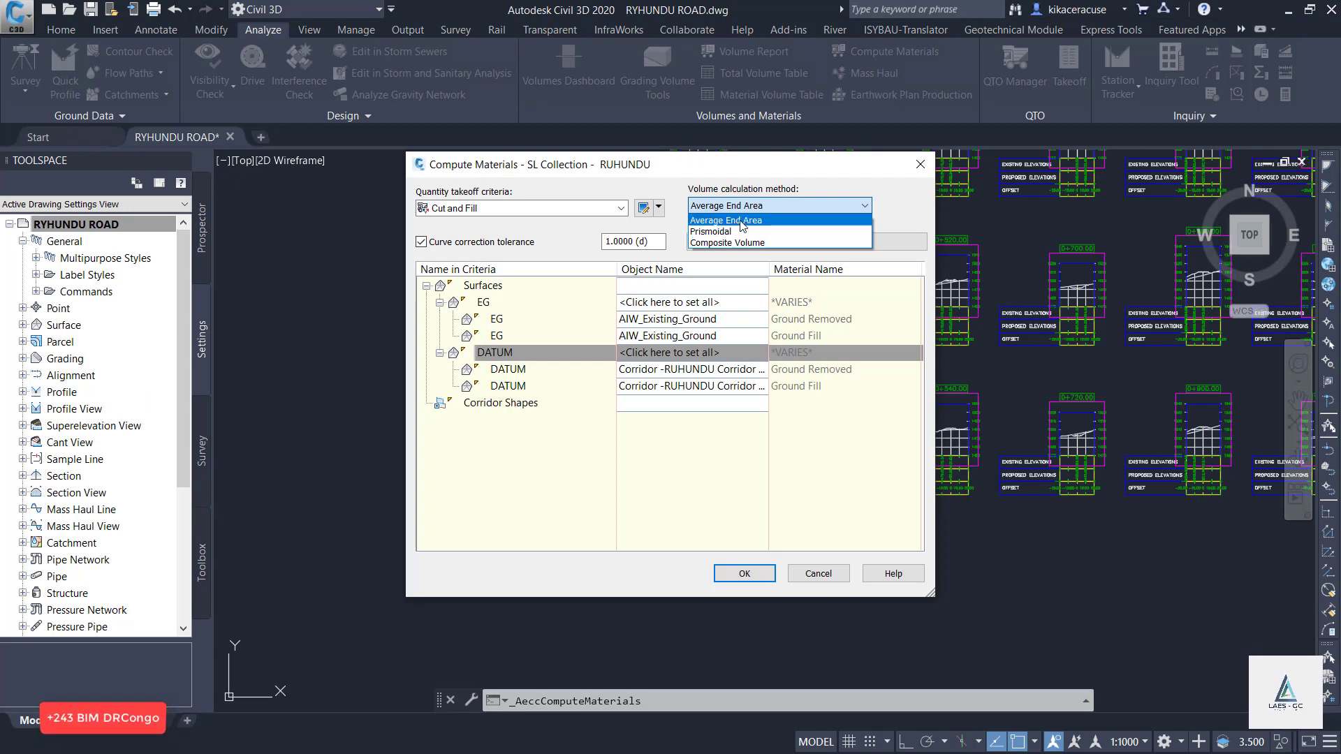
click(827, 181)
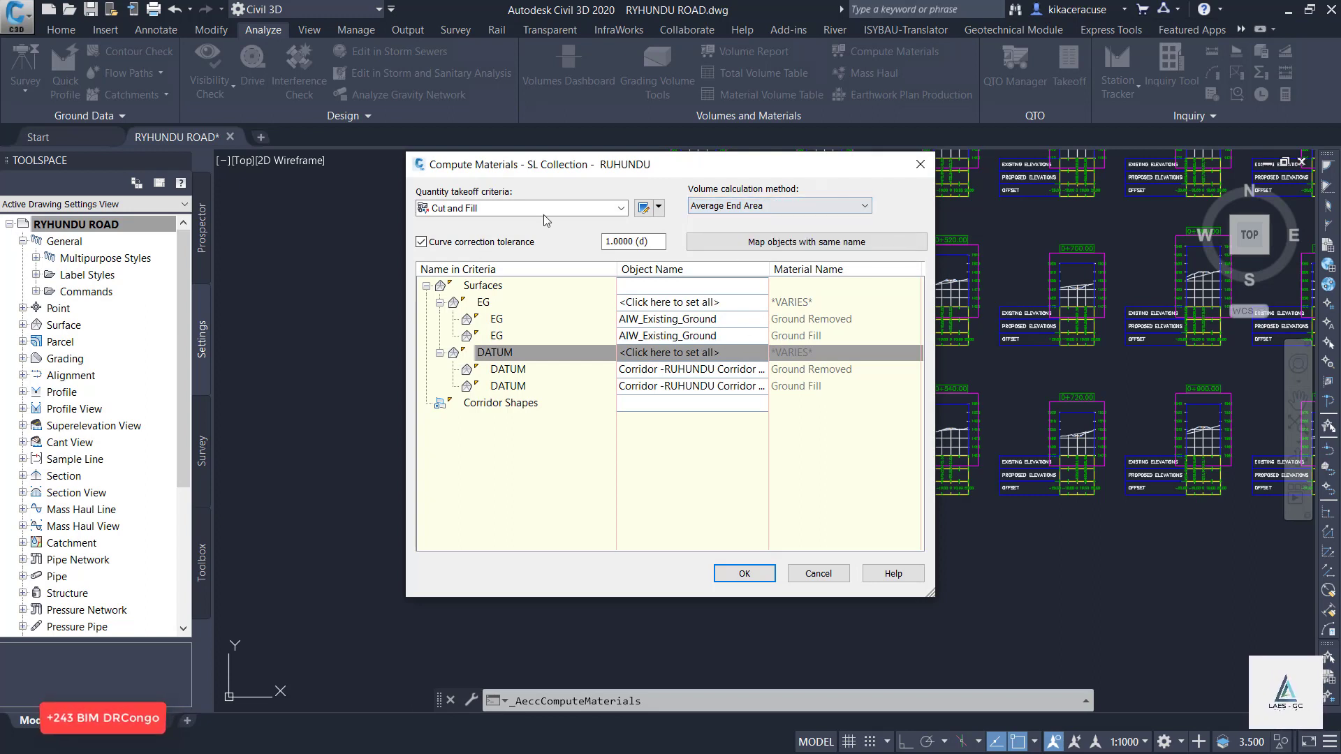
click(745, 574)
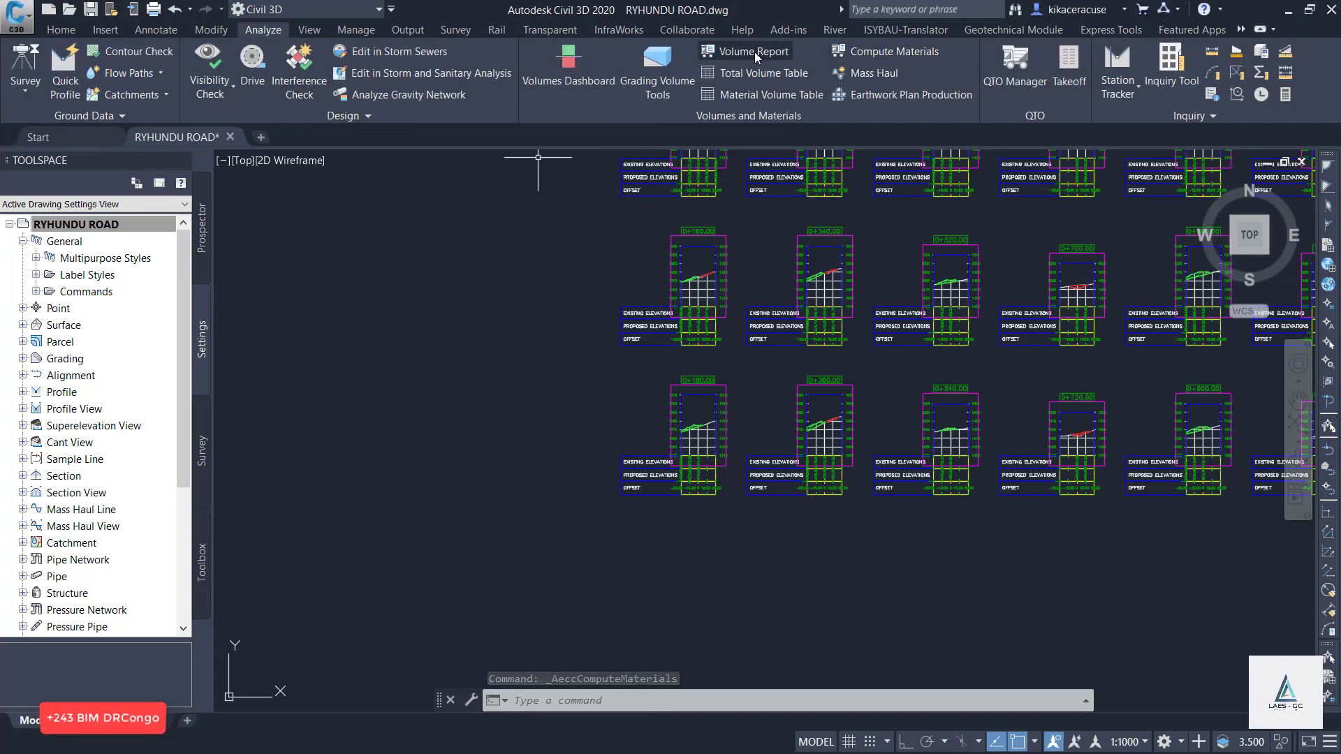
Generate the volume report for Material List - (1) with the XML report displayed, and allow its page to open in Internet Explorer.
click(754, 52)
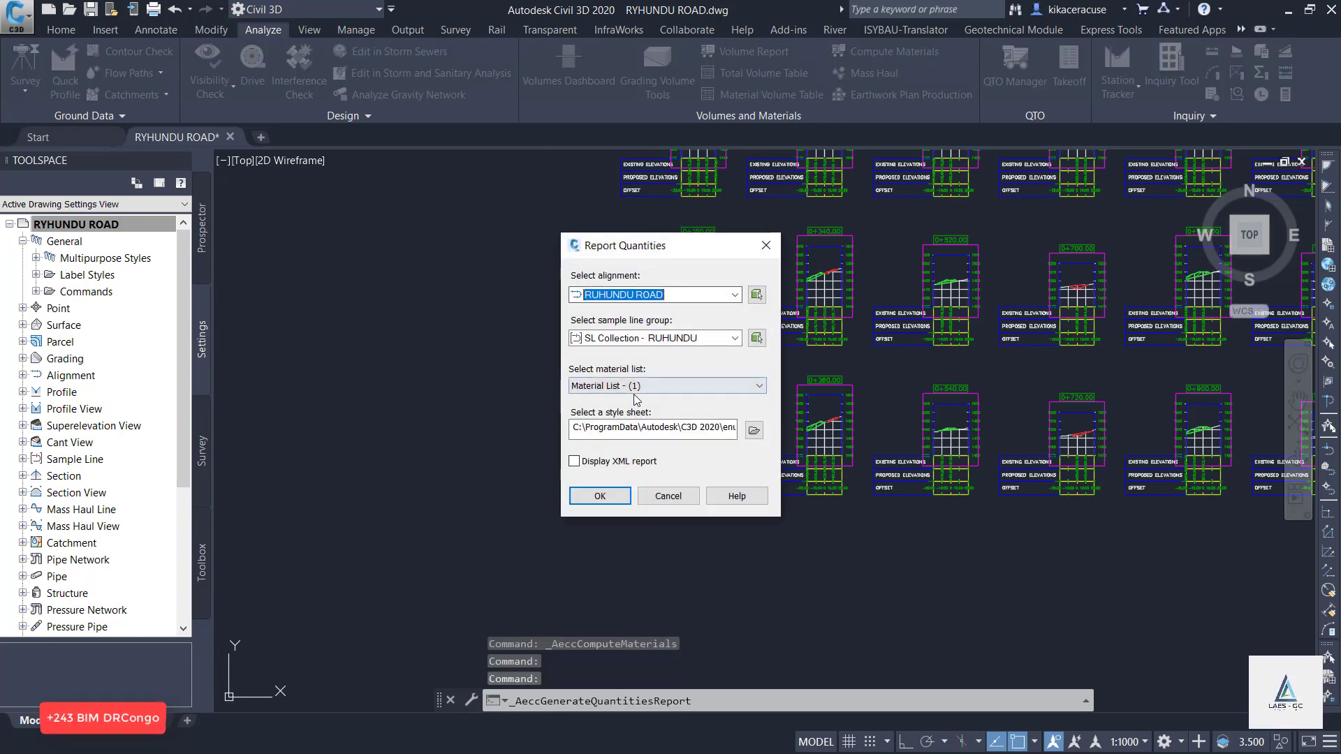
click(592, 461)
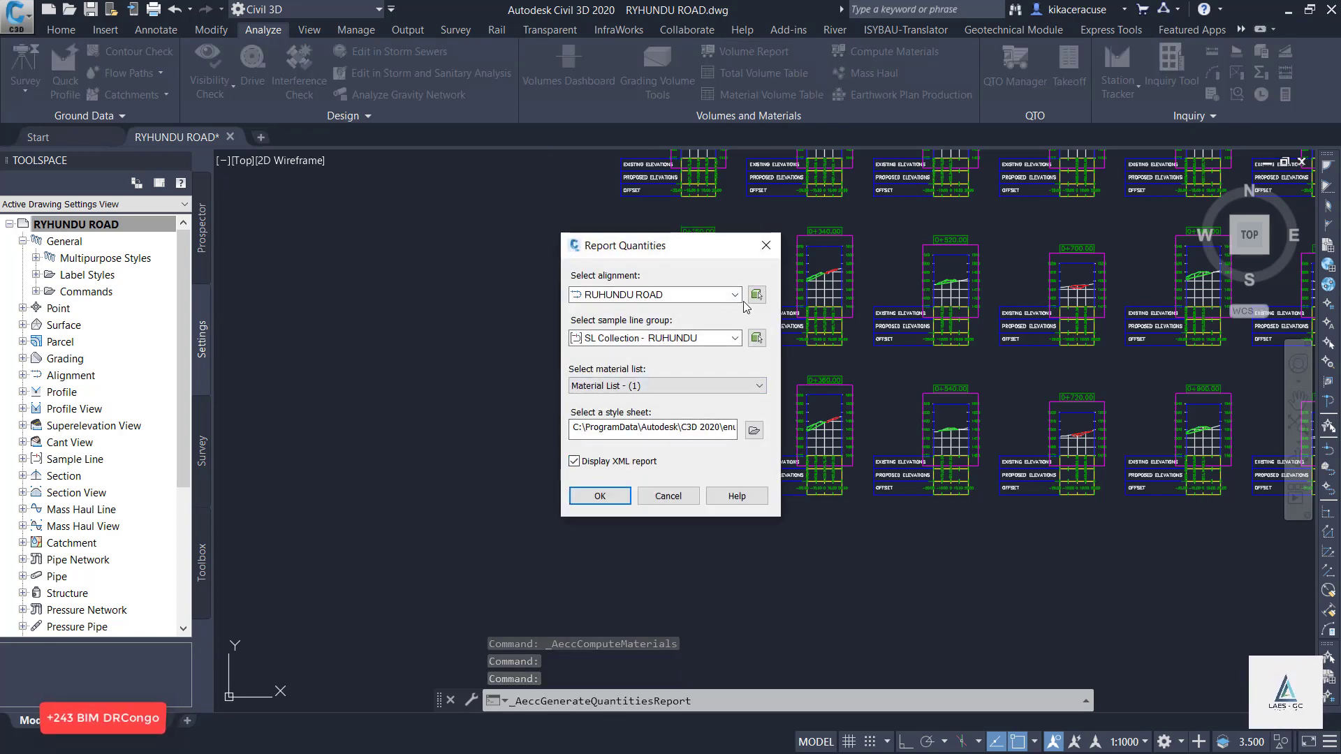
click(598, 496)
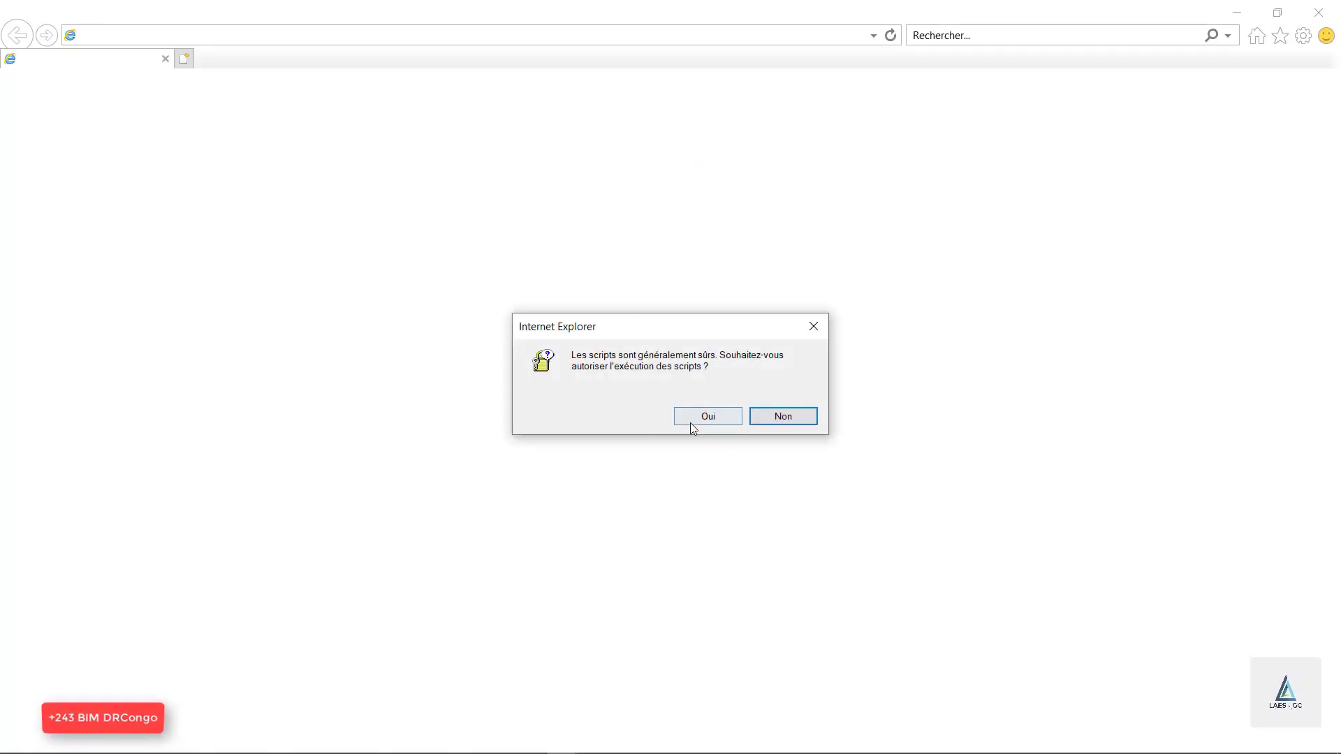
click(690, 421)
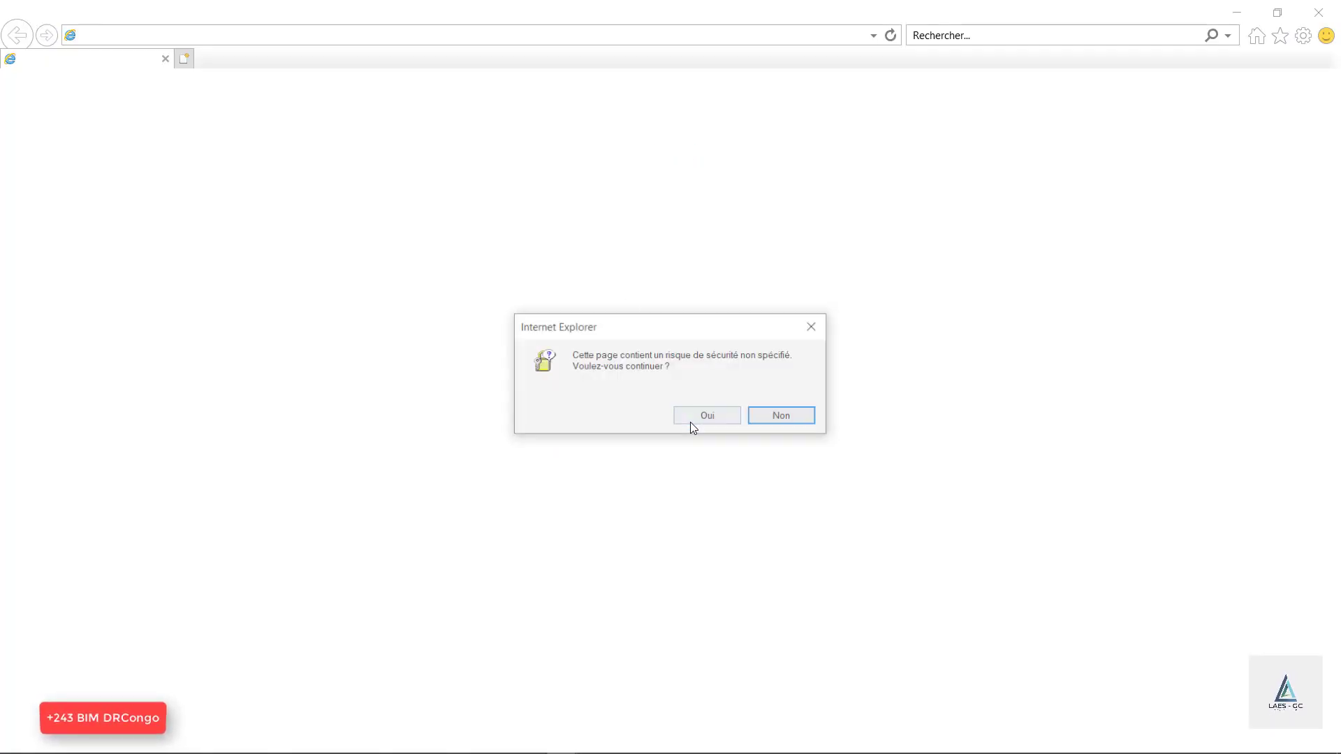
Accept the security warning, postpone the Internet Explorer setup, read through the volume report from station 0+020 to 1+600, and close it.
click(697, 419)
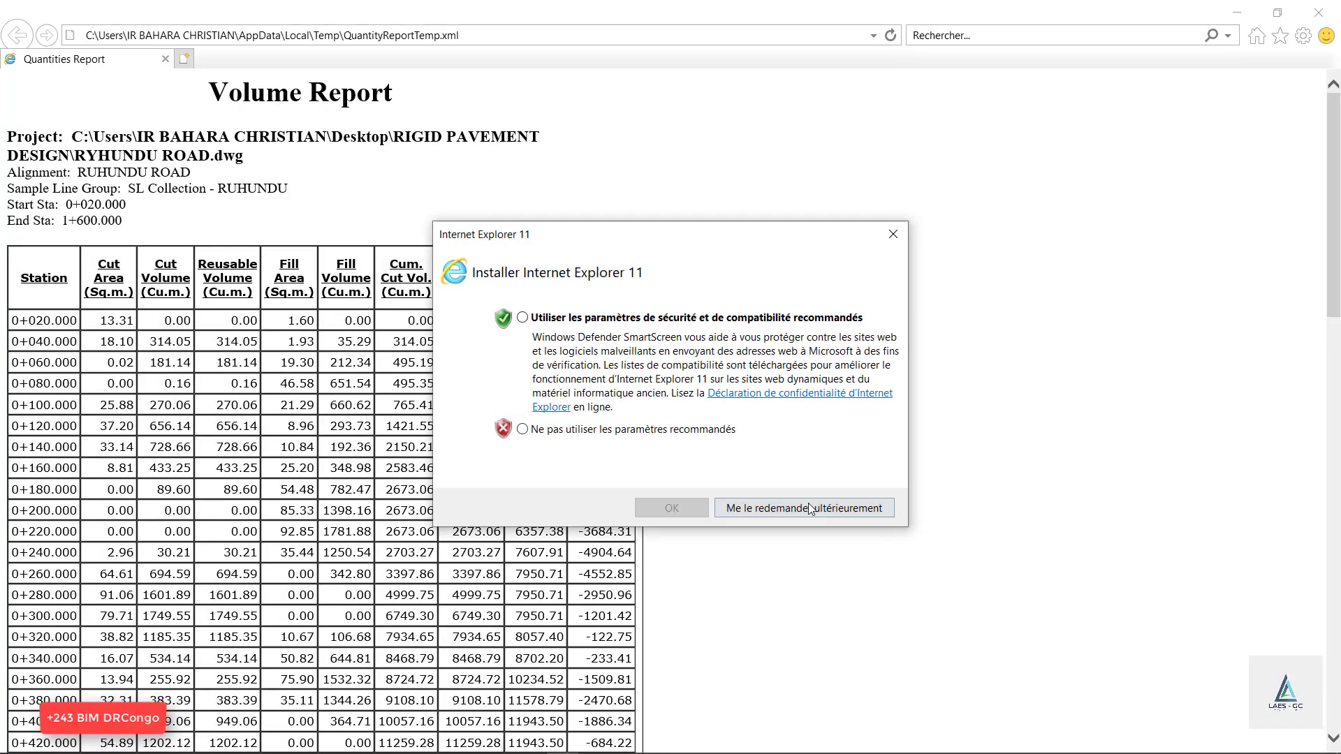
click(807, 508)
scroll(350, 269, down, 15)
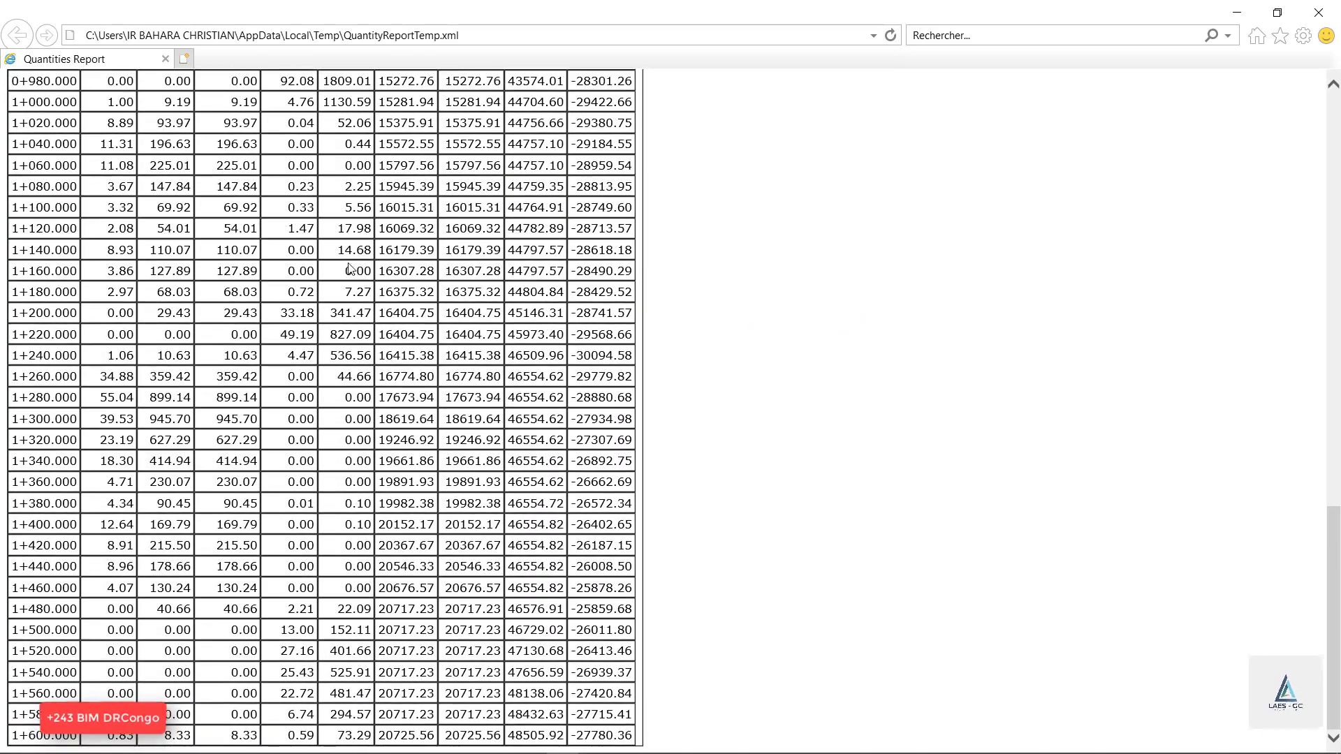
scroll(378, 346, up, 15)
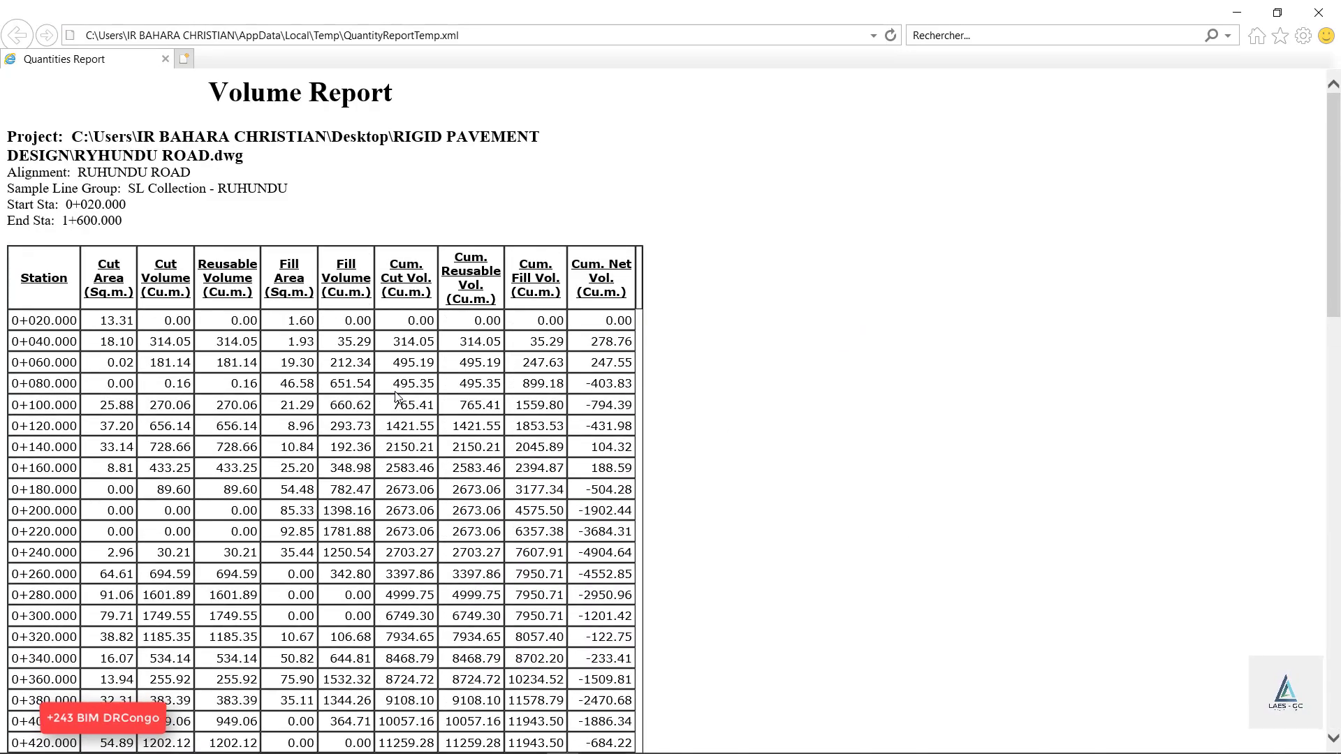
scroll(401, 385, down, 15)
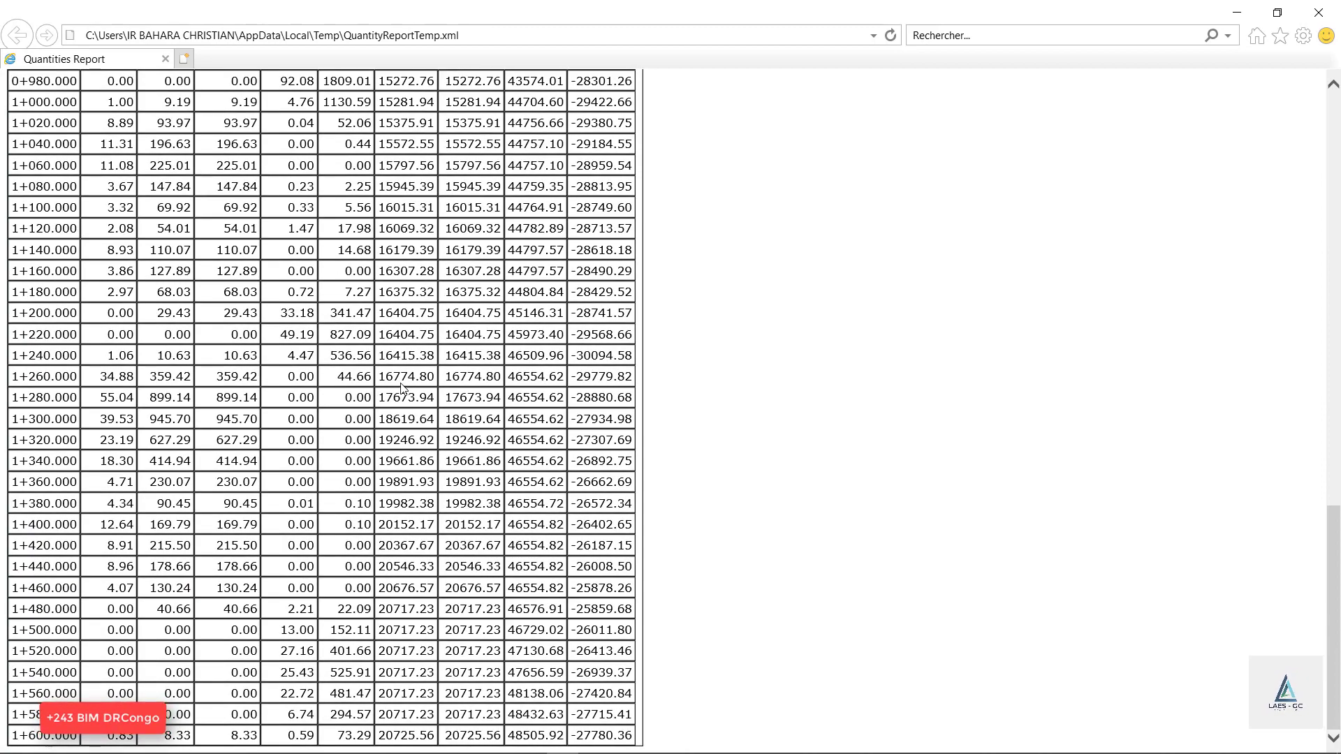
scroll(426, 380, up, 15)
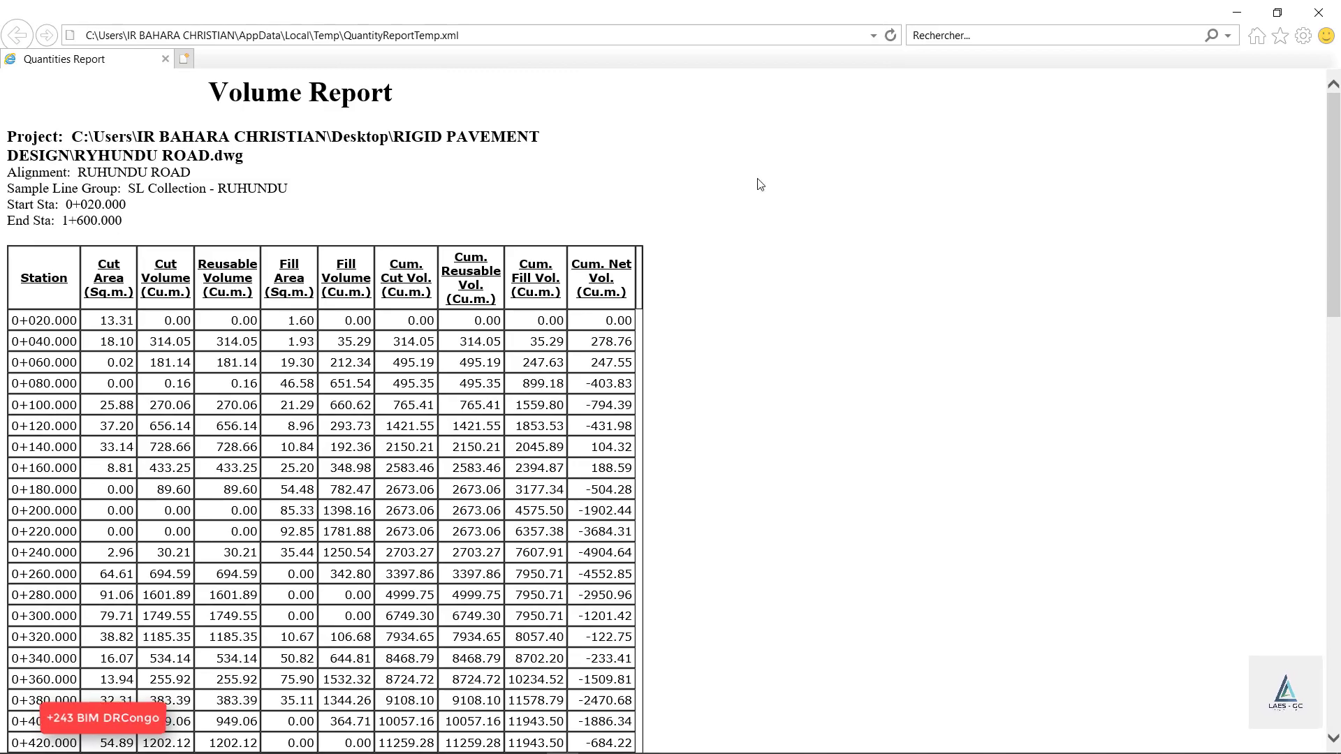
click(1317, 12)
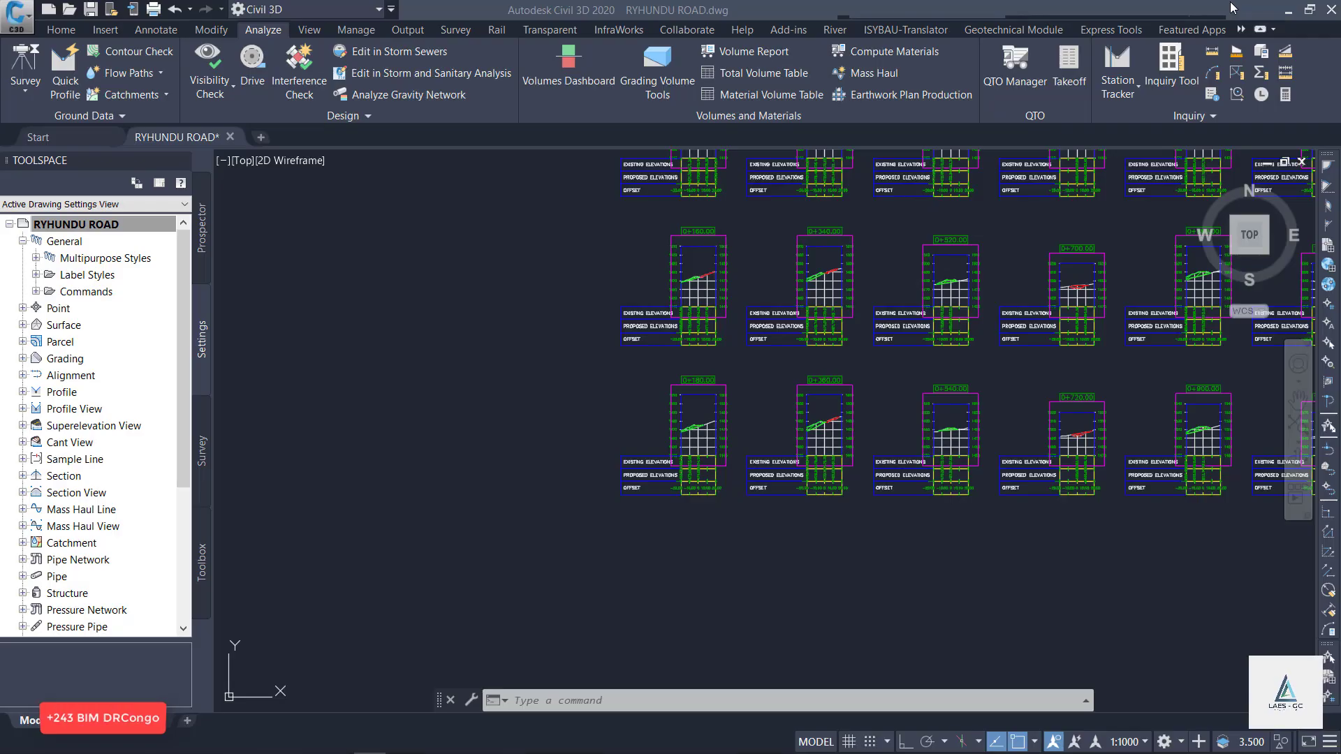
Place a Cut and Fill total volume table for Material List - (1), split at 20 rows, in the empty area beside the section views.
click(754, 73)
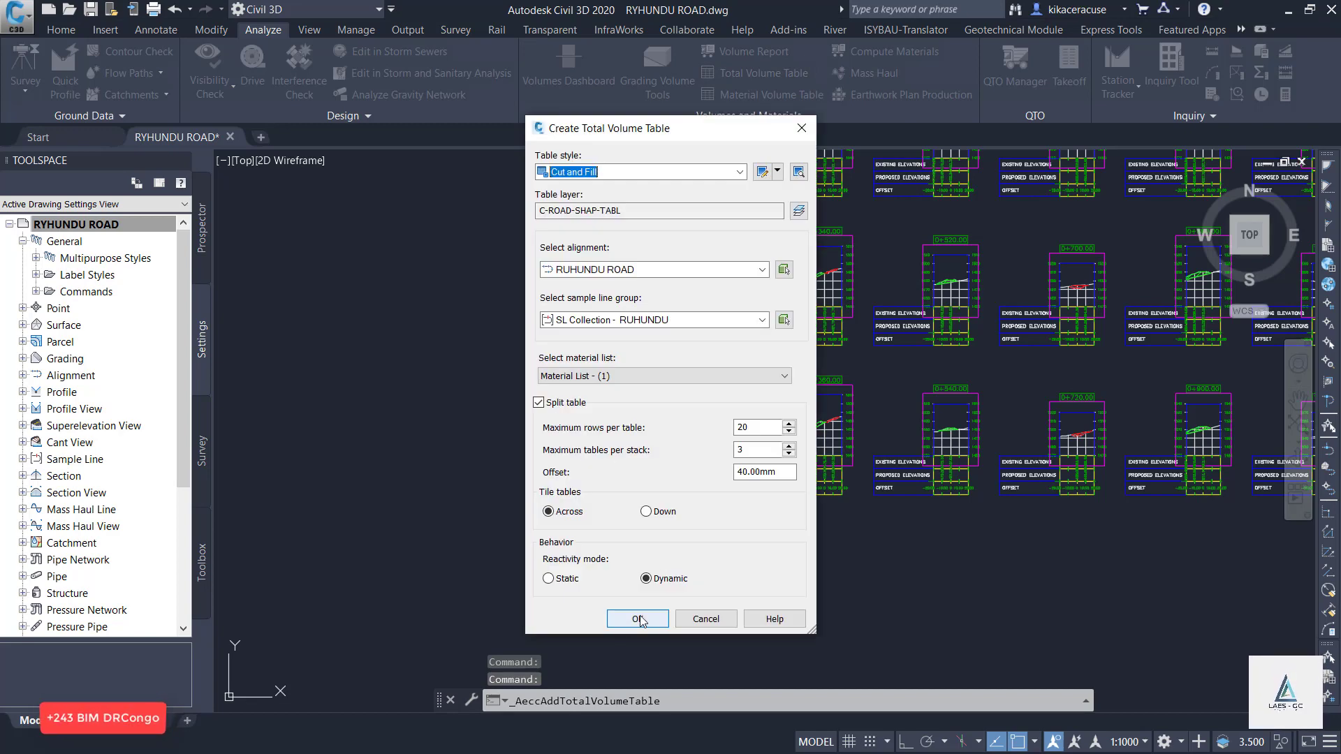
click(640, 620)
scroll(639, 612, down, 12)
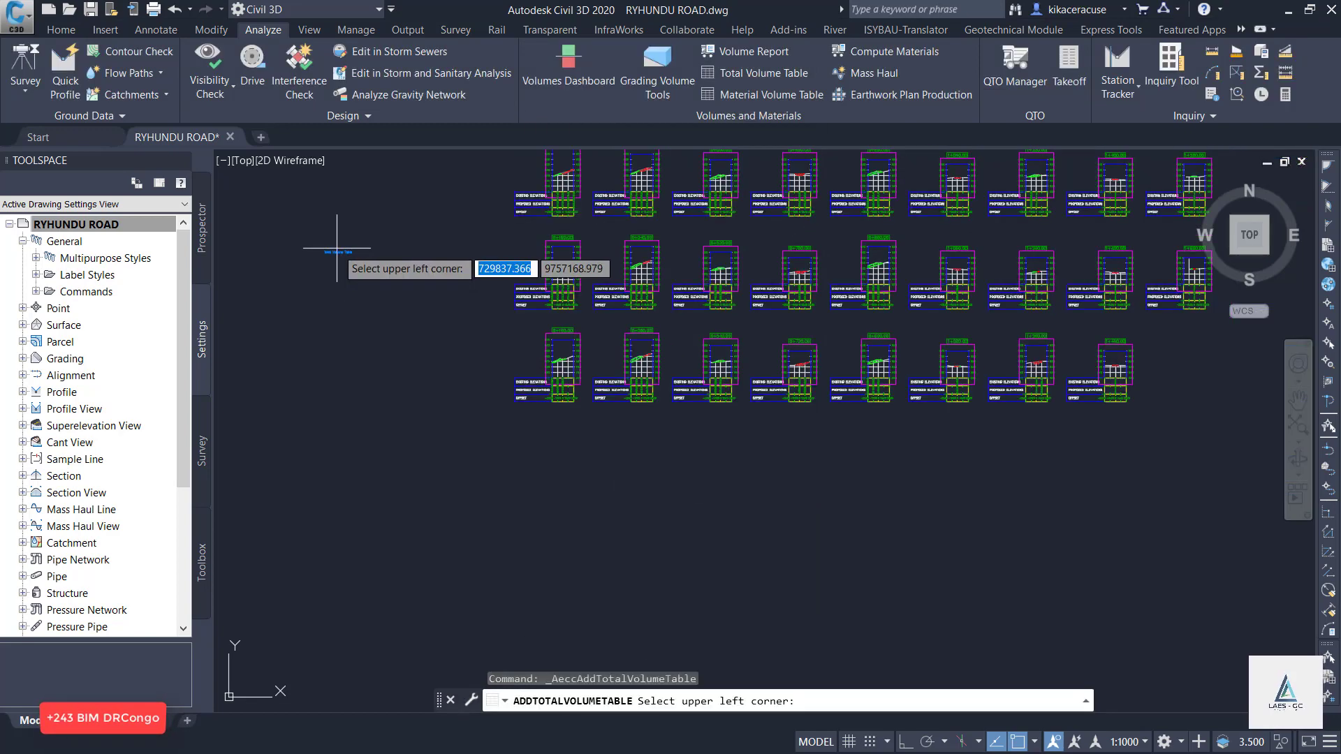
scroll(873, 388, up, 5)
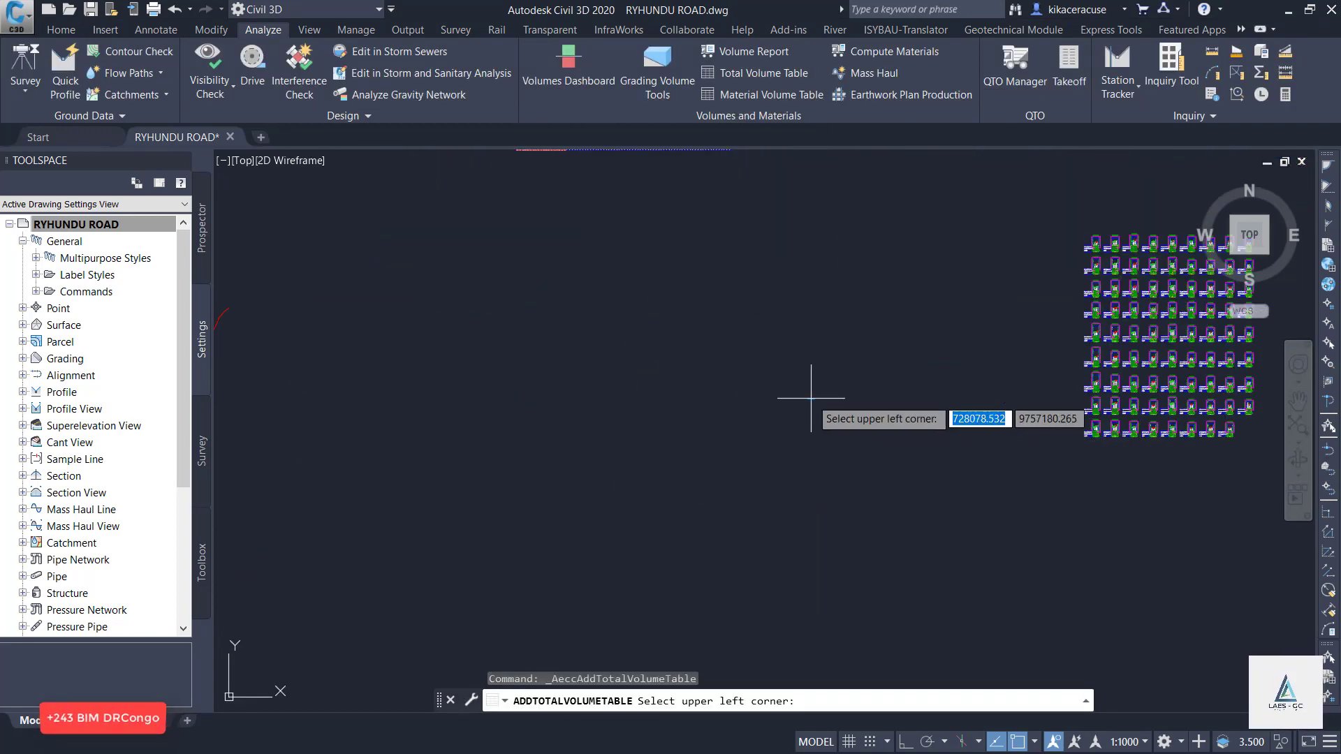
click(583, 263)
scroll(597, 257, up, 8)
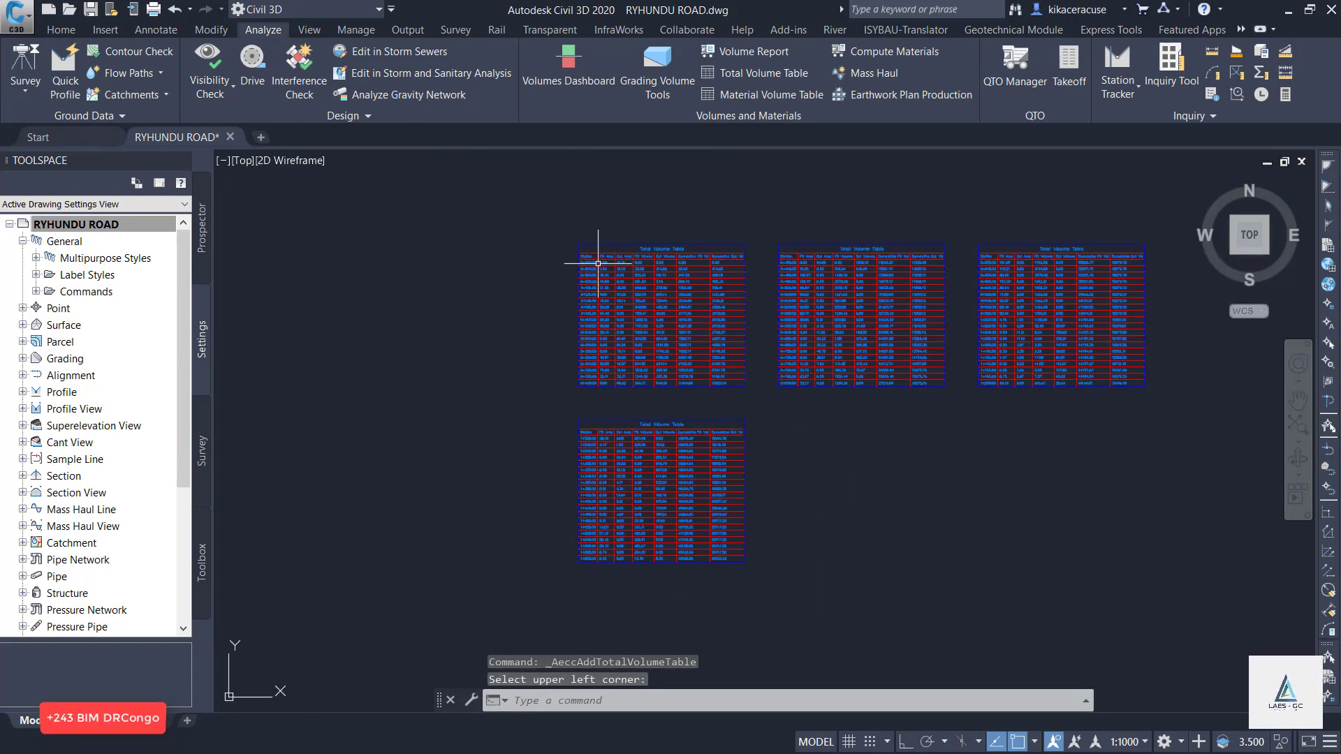
Place an Area and Volume material table for Ground Removed, split at 20 rows, below the total volume tables.
scroll(613, 263, down, 5)
click(766, 96)
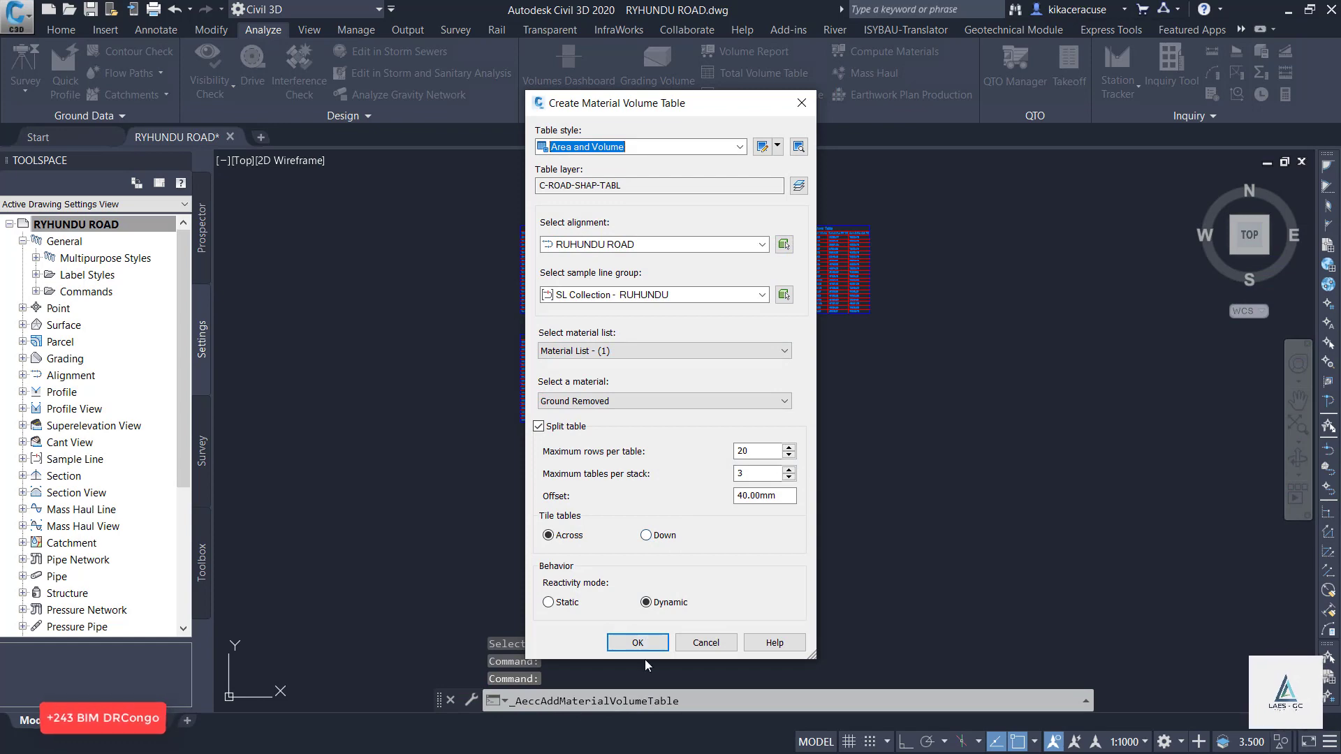
click(637, 642)
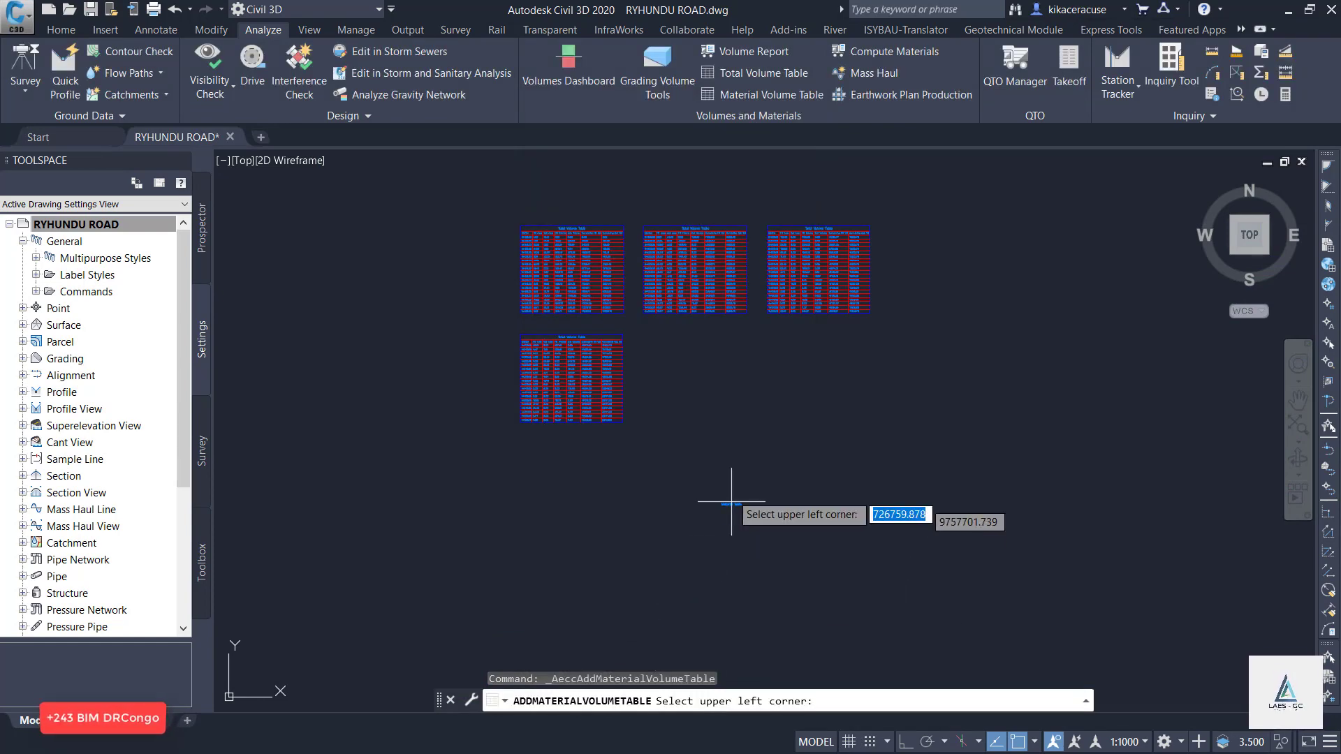
scroll(731, 502, down, 4)
click(659, 373)
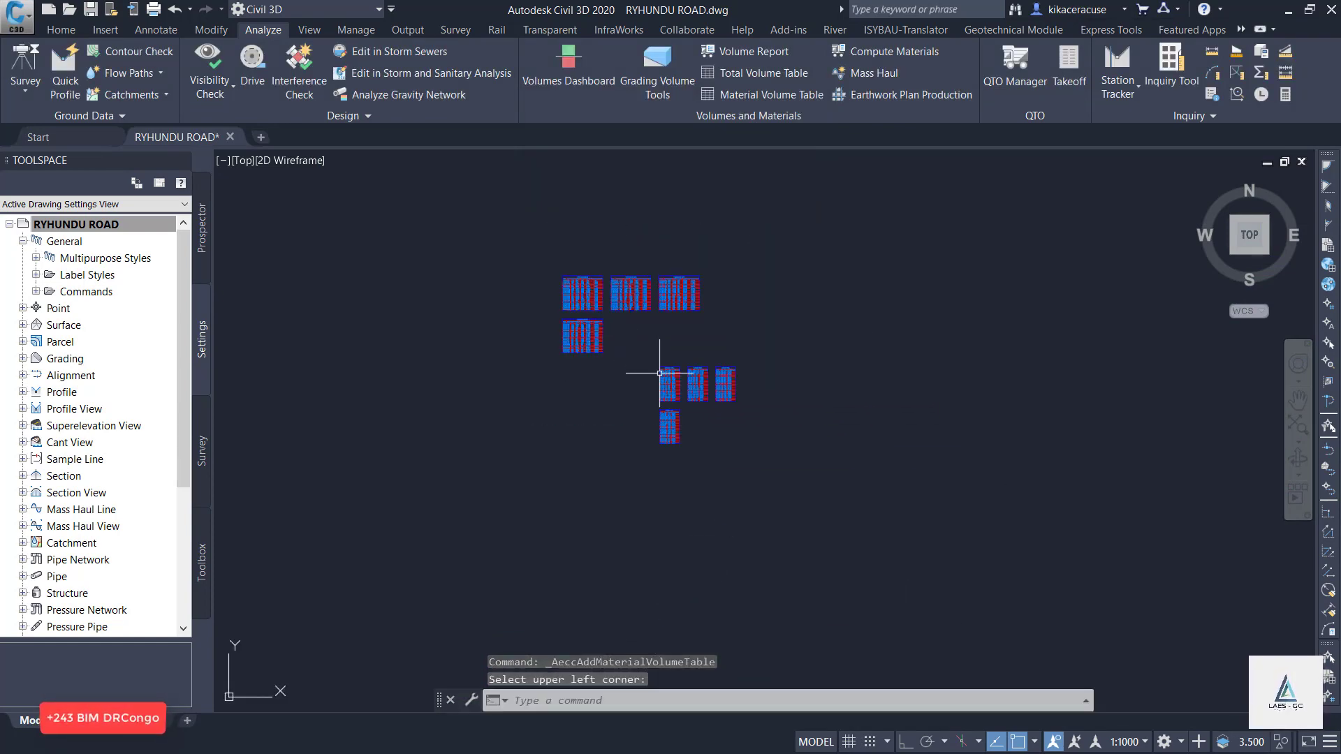
scroll(665, 383, up, 5)
scroll(644, 243, up, 2)
scroll(644, 242, down, 3)
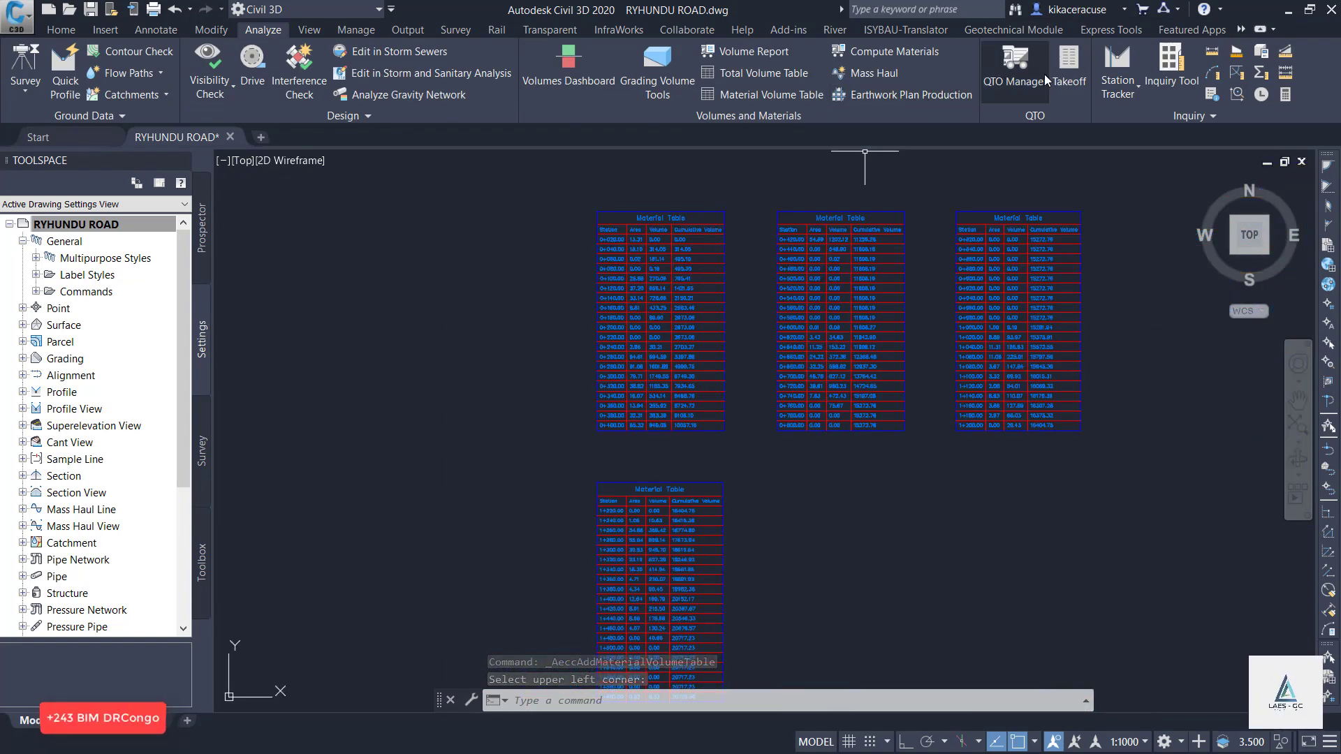
Switch to Google Earth Pro and examine the red road route between NORD and SUD around MONVU.
scroll(694, 353, down, 10)
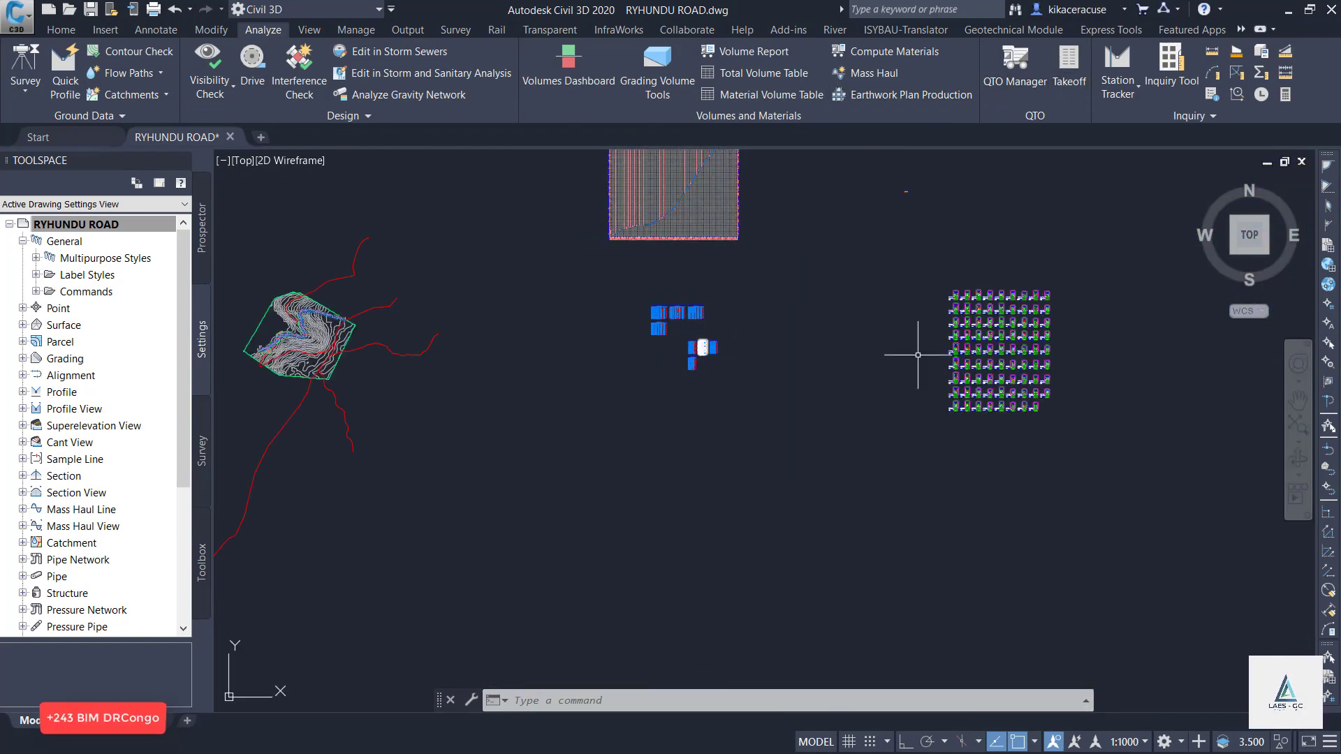
scroll(877, 296, up, 10)
scroll(772, 311, down, 5)
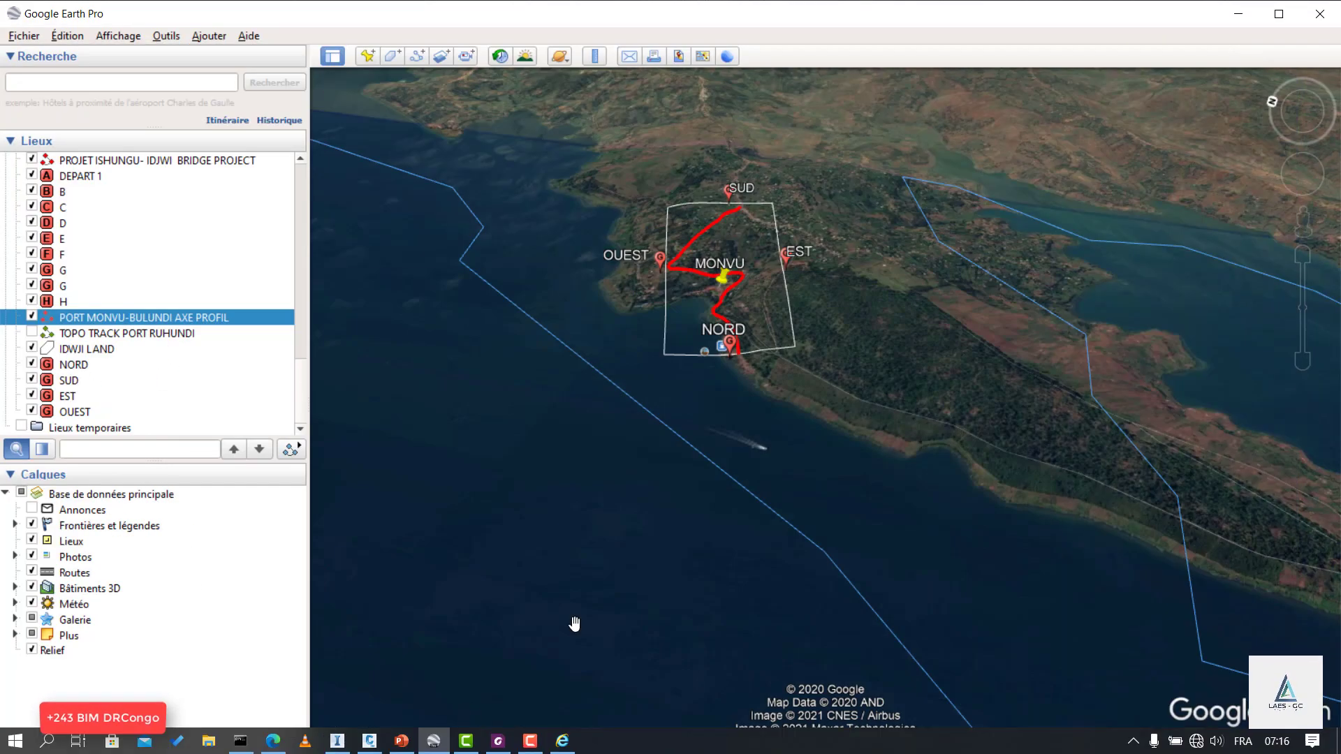
scroll(752, 185, up, 3)
scroll(620, 473, up, 3)
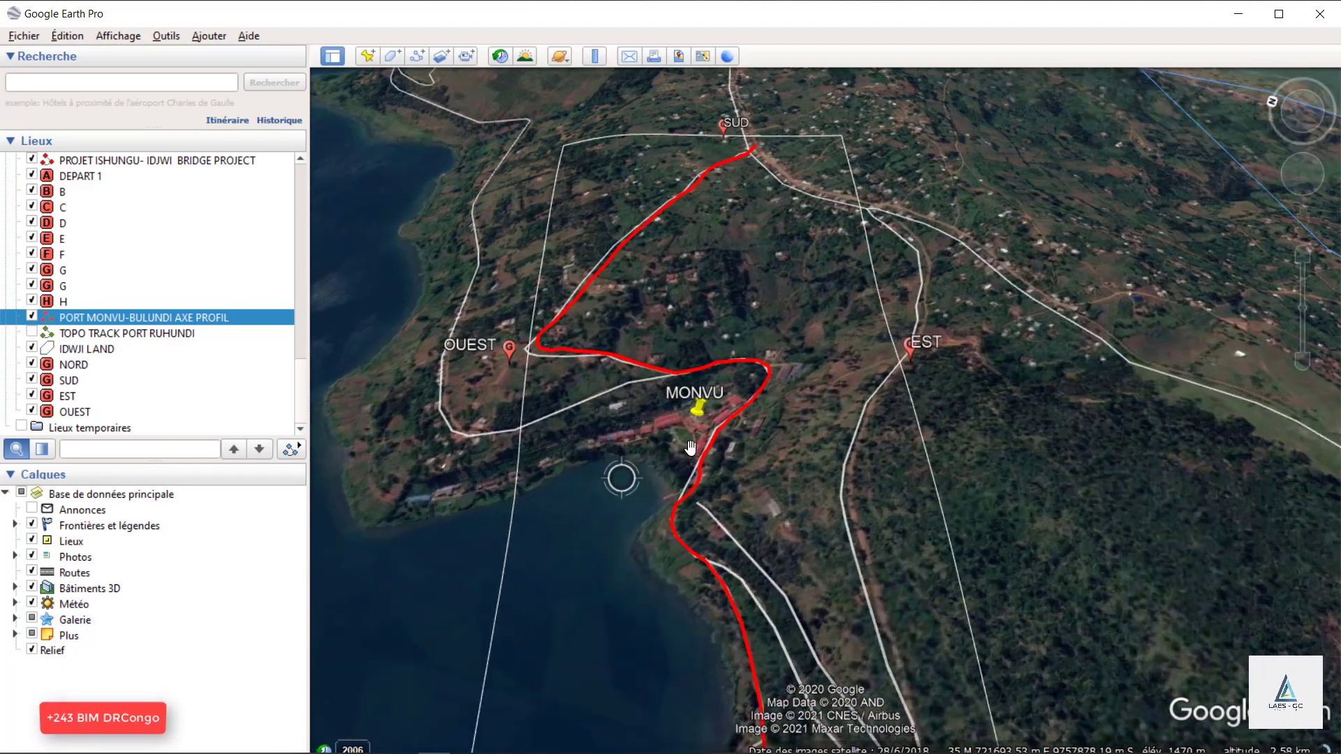
click(1321, 111)
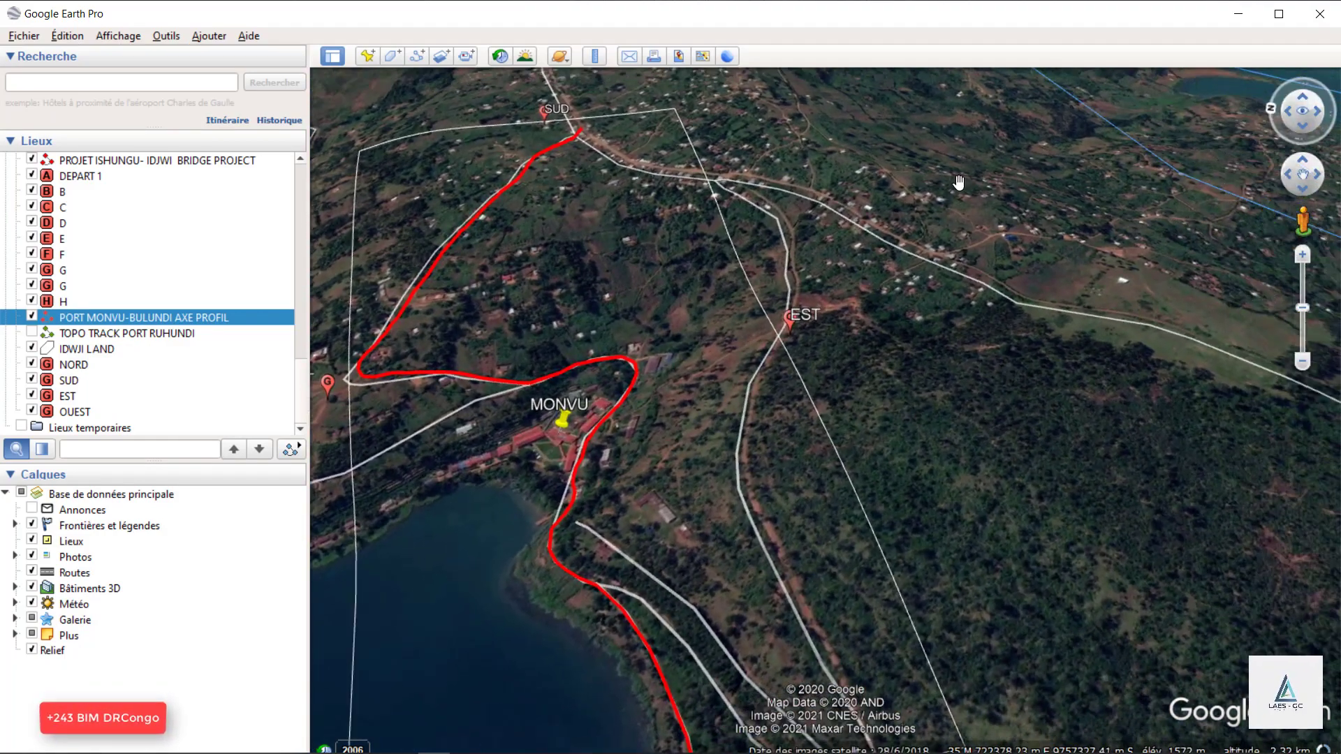
scroll(532, 514, up, 2)
scroll(706, 119, down, 4)
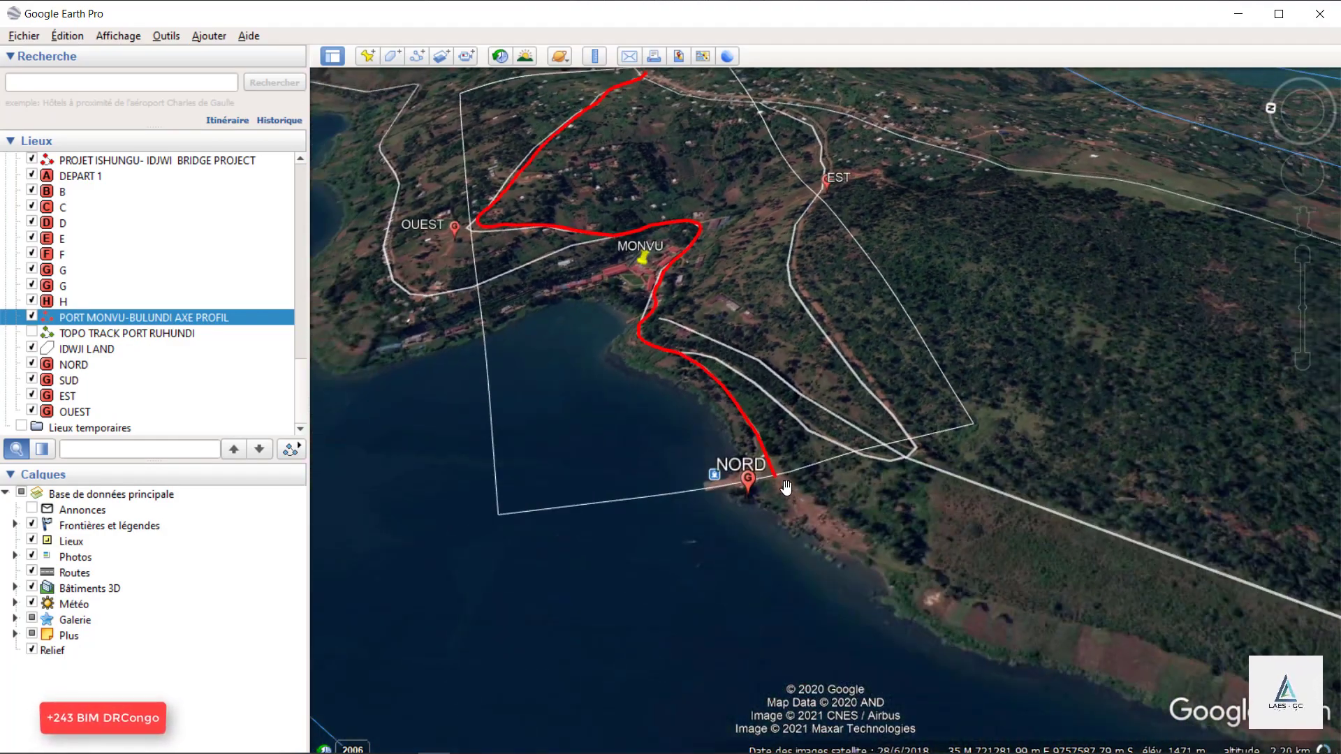
drag(526, 100, 628, 303)
scroll(628, 302, down, 4)
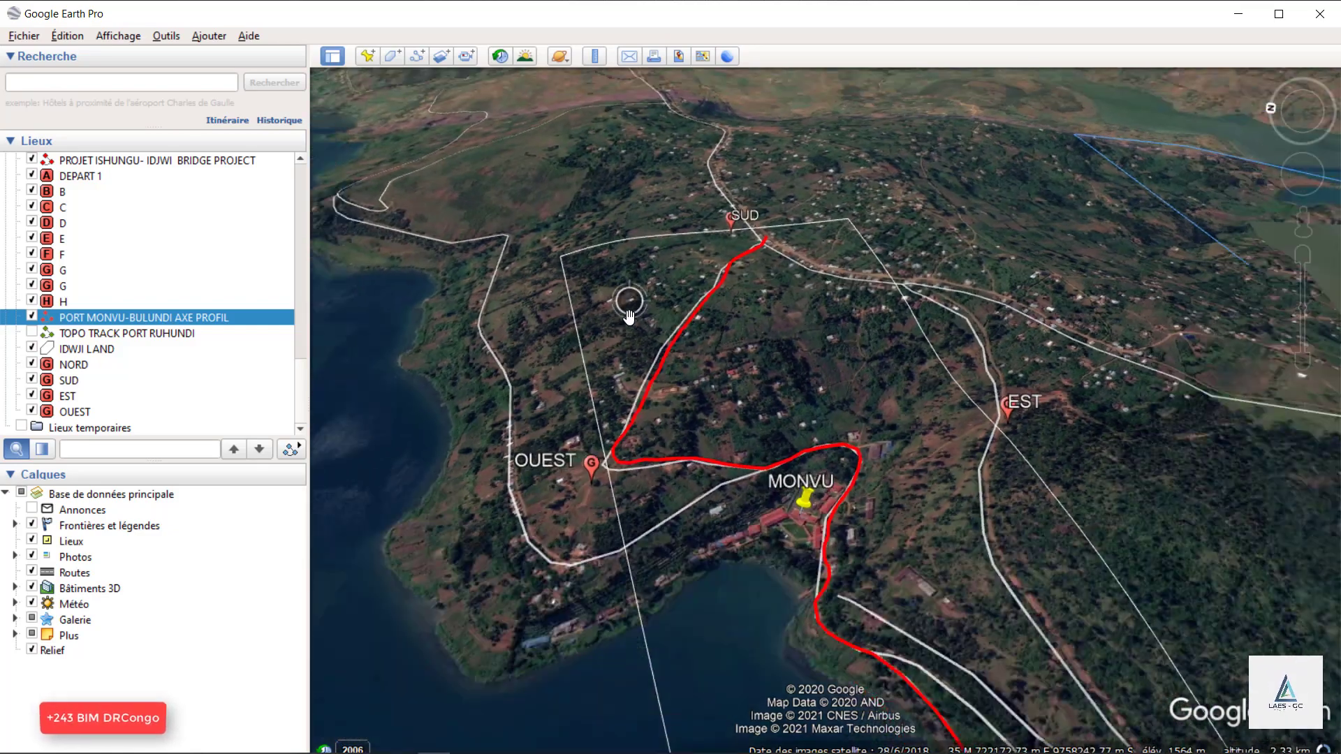
scroll(745, 409, up, 2)
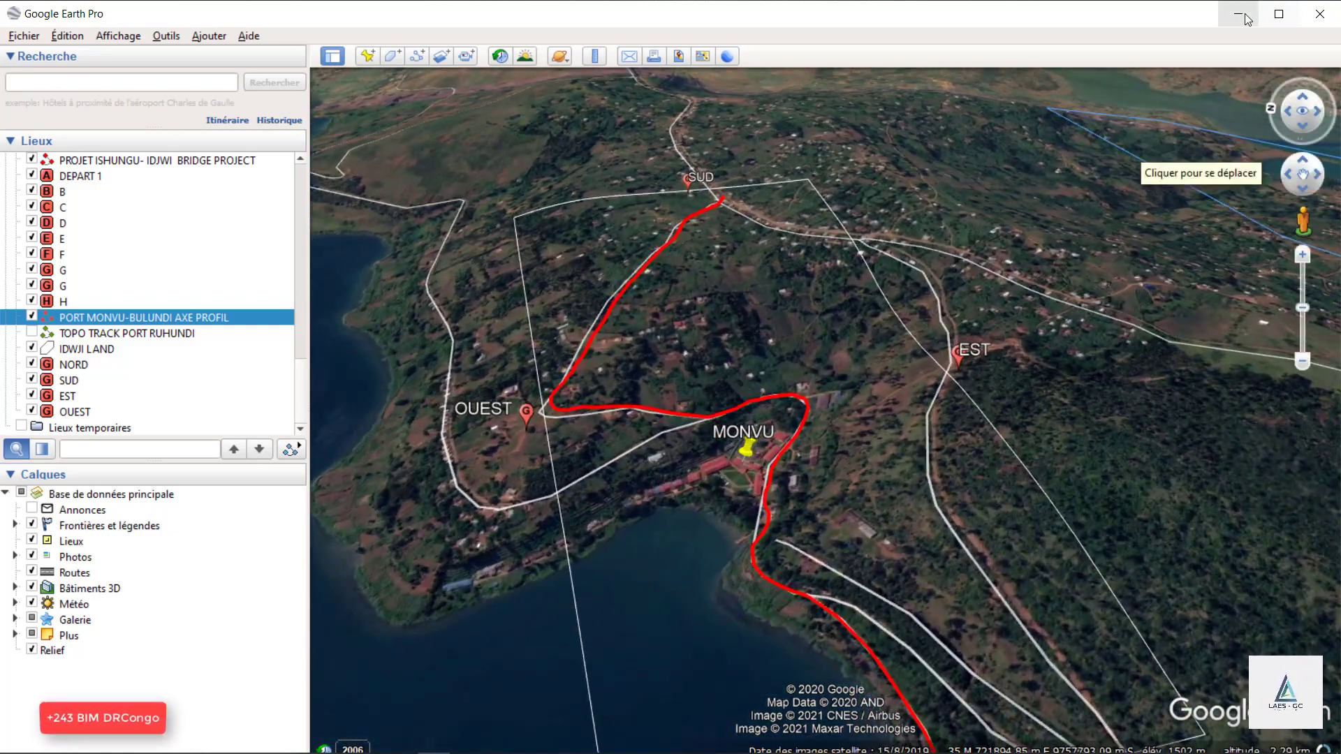
click(1243, 14)
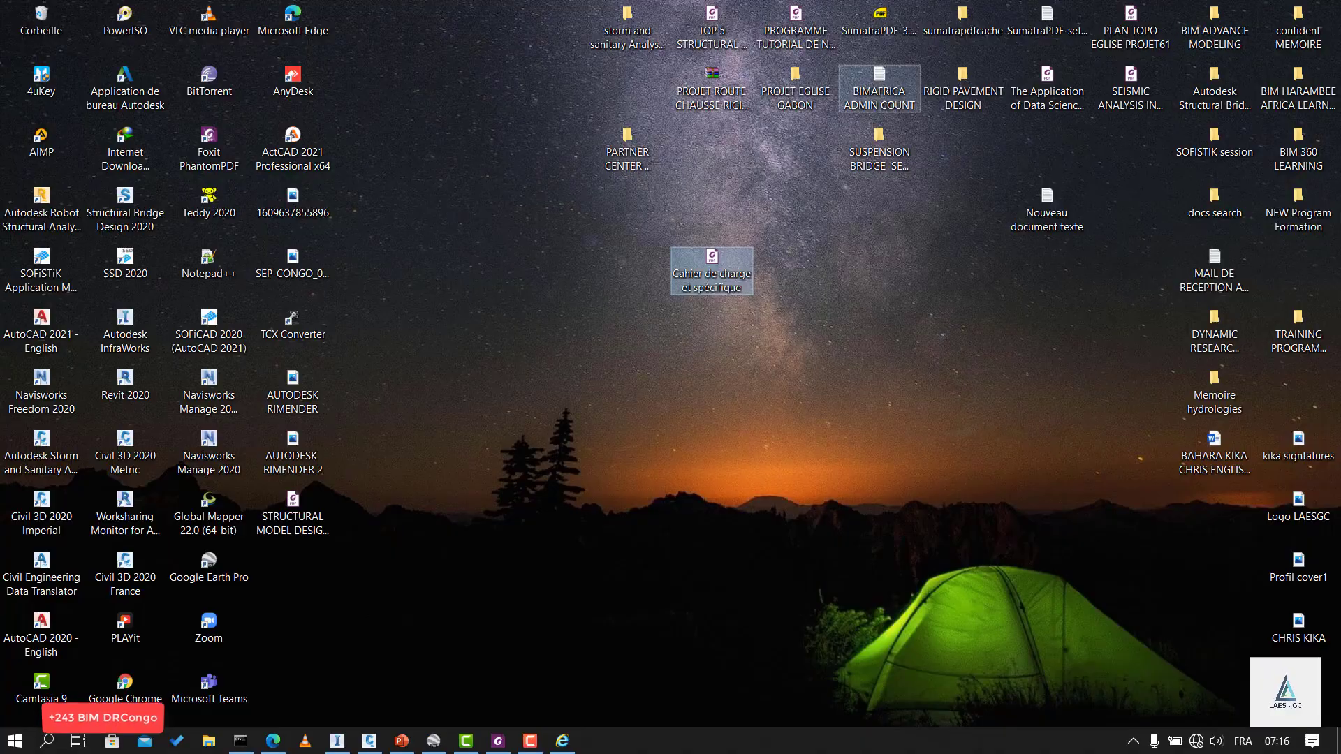
Switch to InfraWorks and examine the IDJWI SUD MONVU terrain model with its roads and buildings.
click(338, 741)
middle_drag(620, 455, 727, 458)
drag(728, 459, 618, 367)
scroll(619, 366, up, 5)
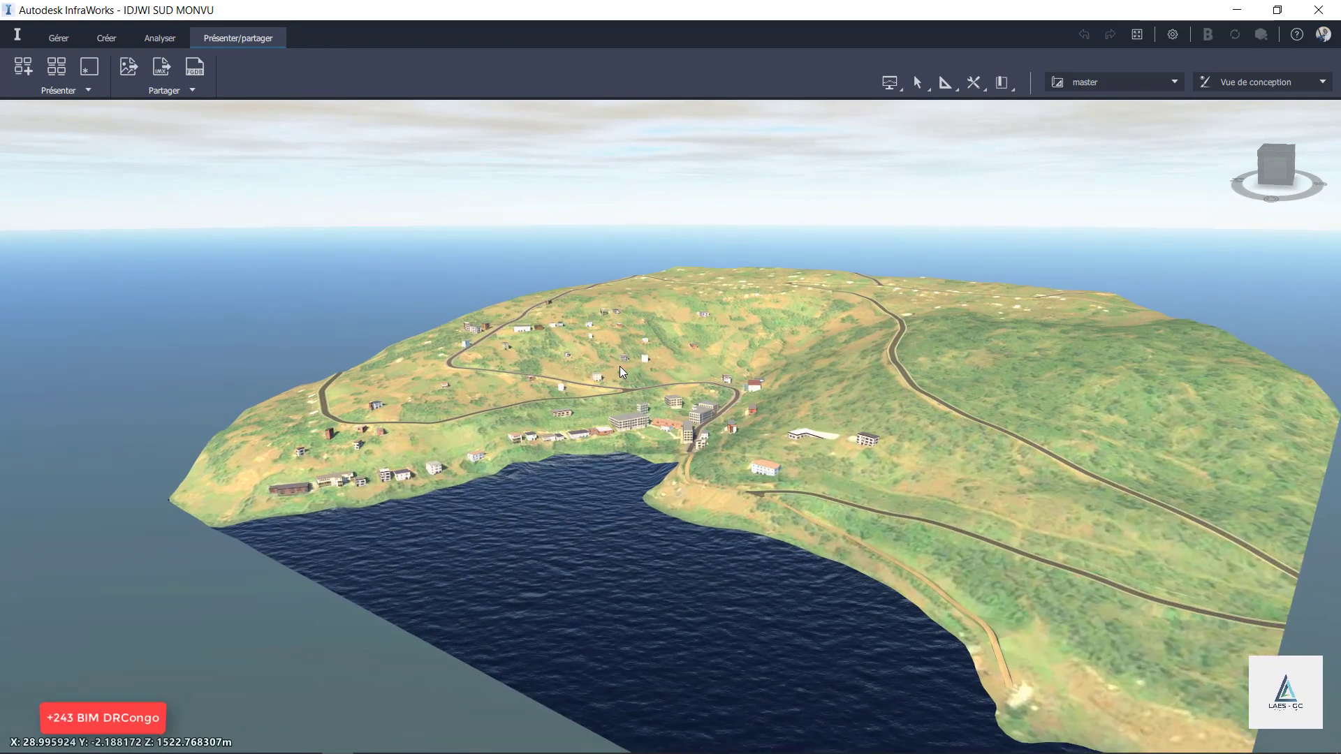
middle_drag(766, 392, 690, 420)
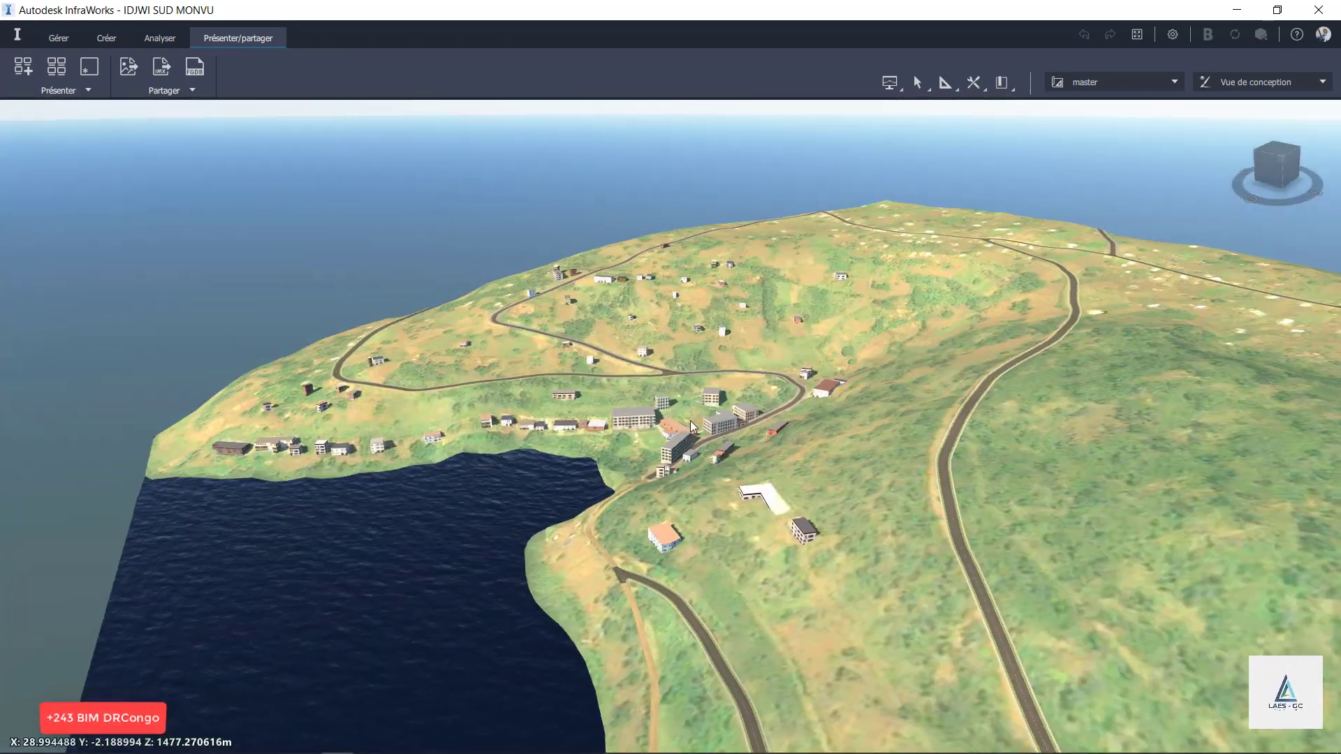
click(1236, 10)
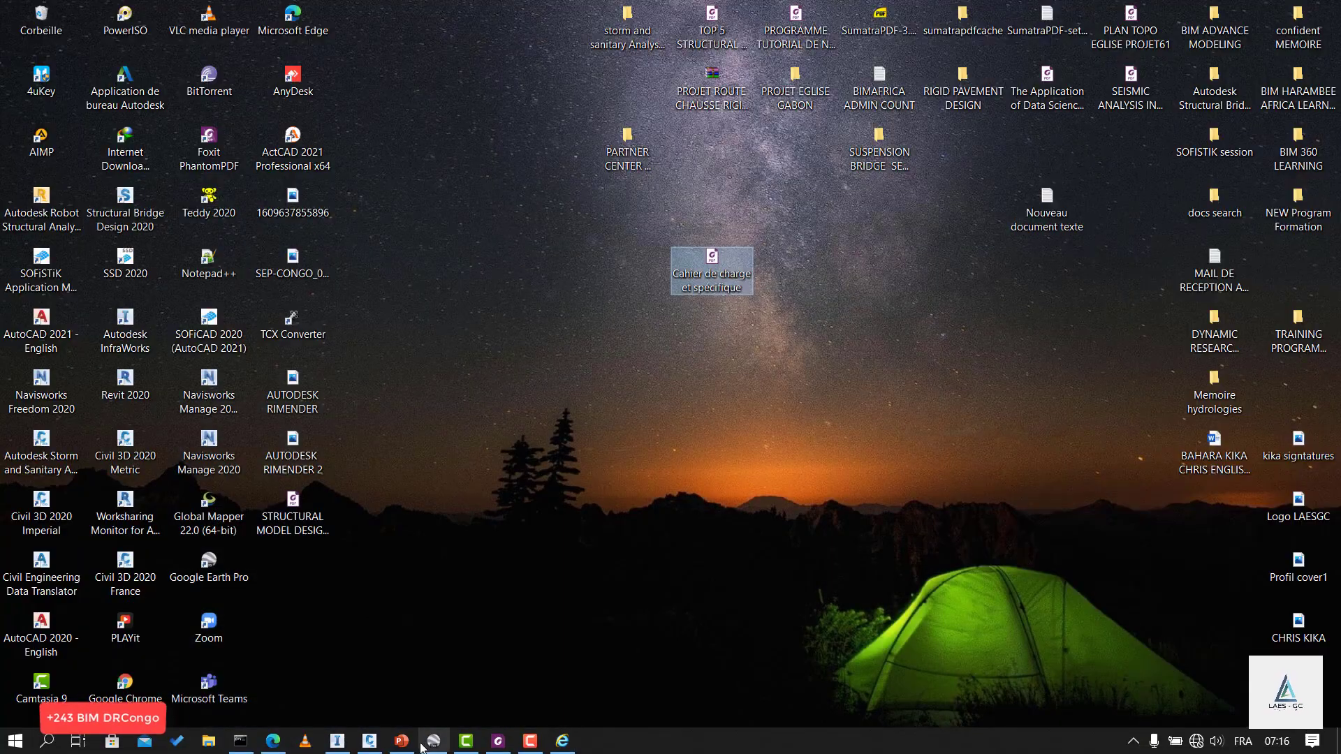
Switch back to Civil 3D and examine the drawing layout and the start of the RUHUNDU ROAD design profile.
click(370, 741)
scroll(754, 274, up, 6)
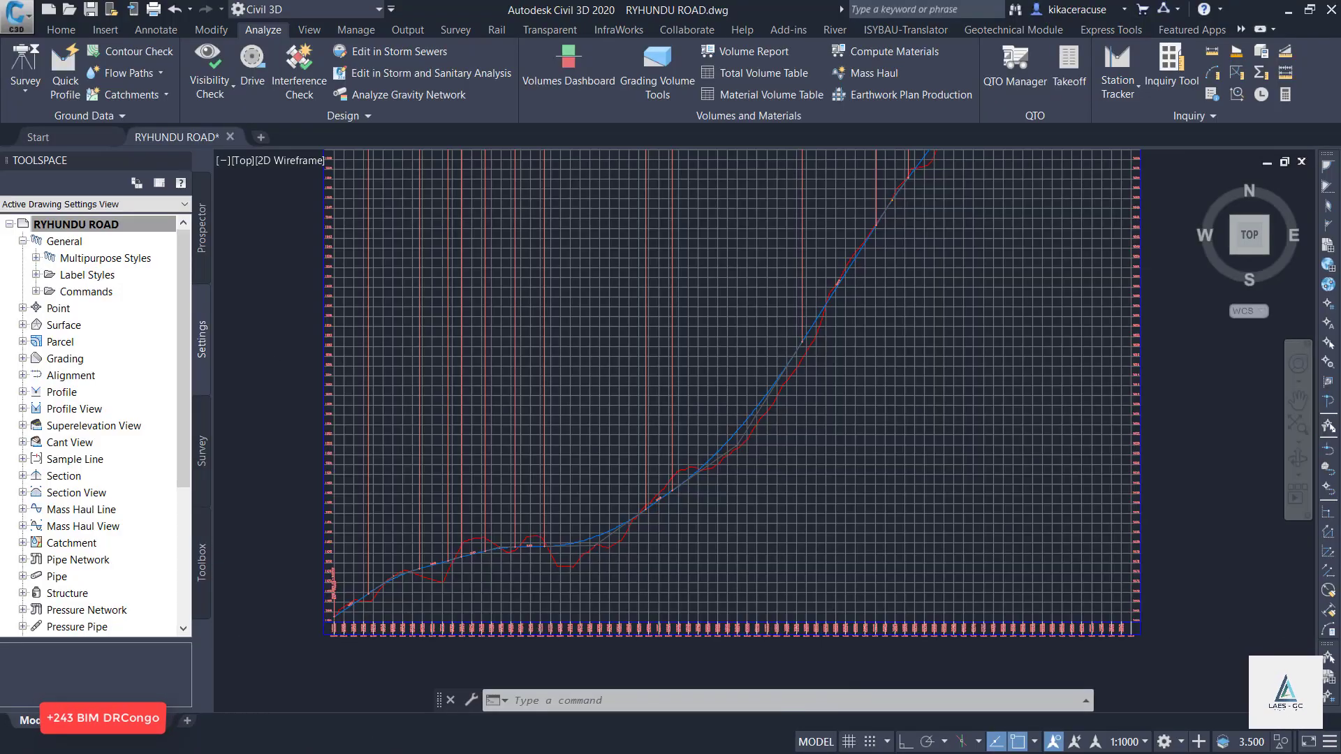
scroll(765, 274, down, 8)
scroll(767, 275, down, 8)
scroll(765, 278, up, 8)
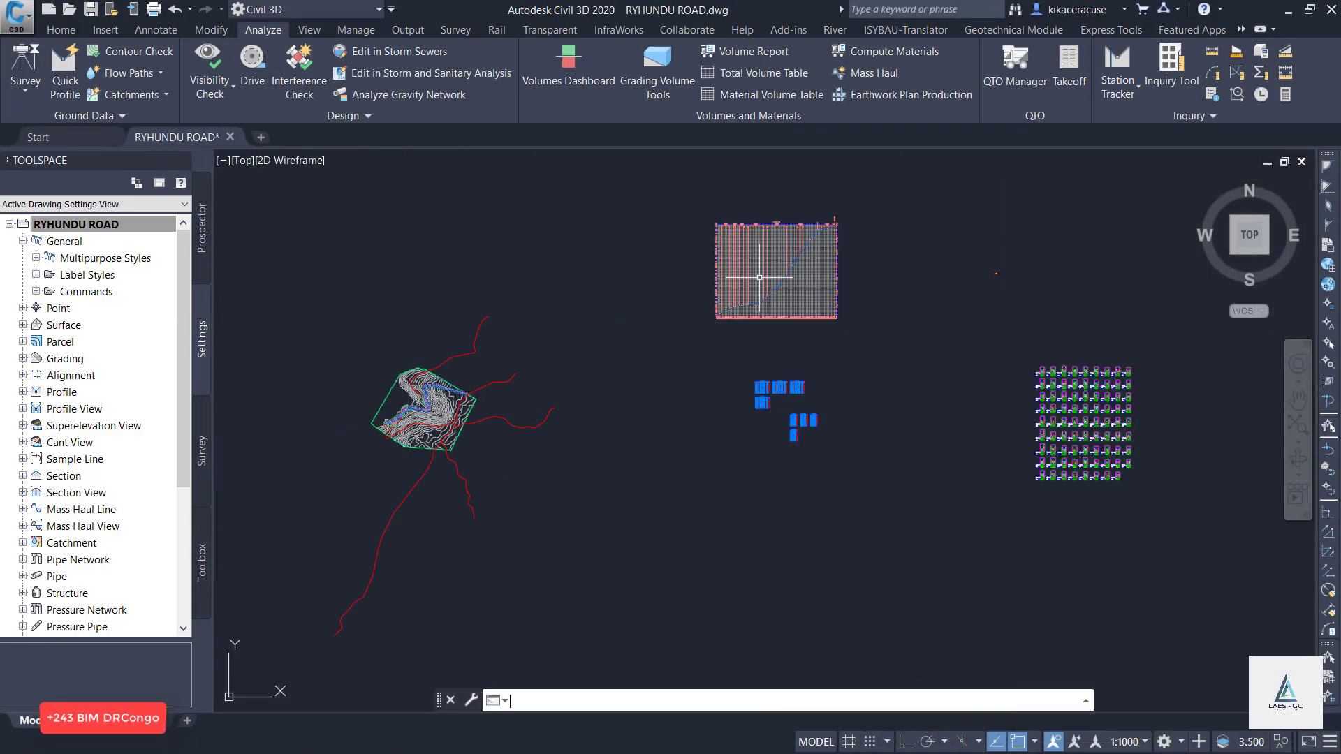
click(760, 273)
key(Escape)
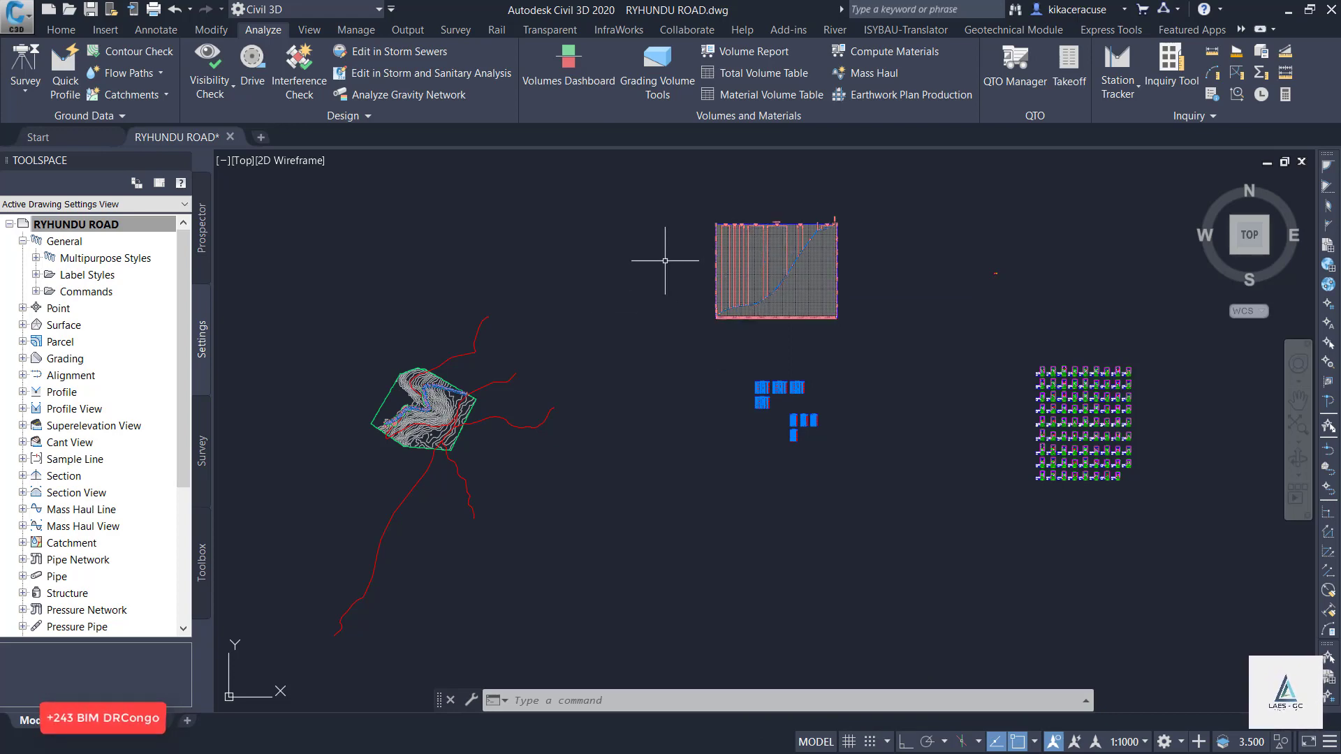
scroll(741, 287, up, 8)
scroll(475, 513, up, 4)
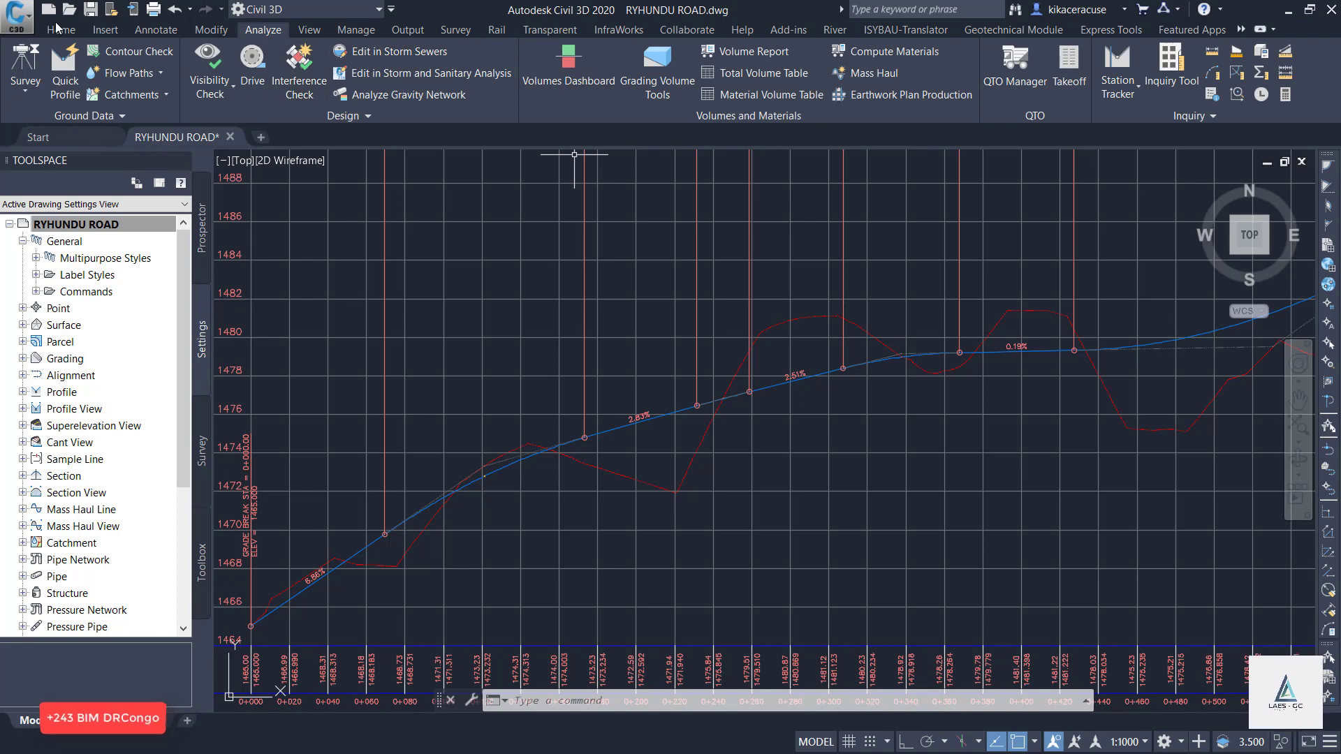
Drive along the RUHUNDU ROAD DESIGN profile at 40 km/h to inspect the corridor, and close the Drive simulation.
click(262, 29)
click(252, 70)
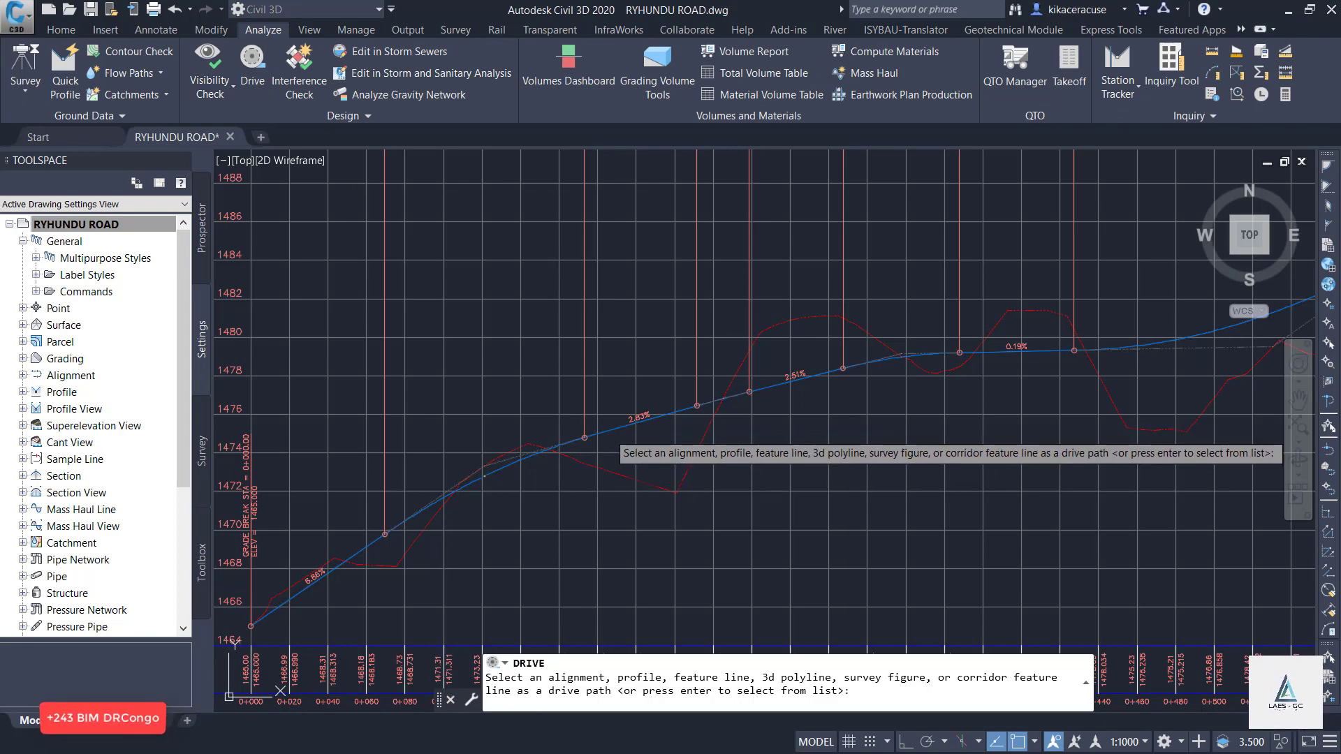
click(605, 432)
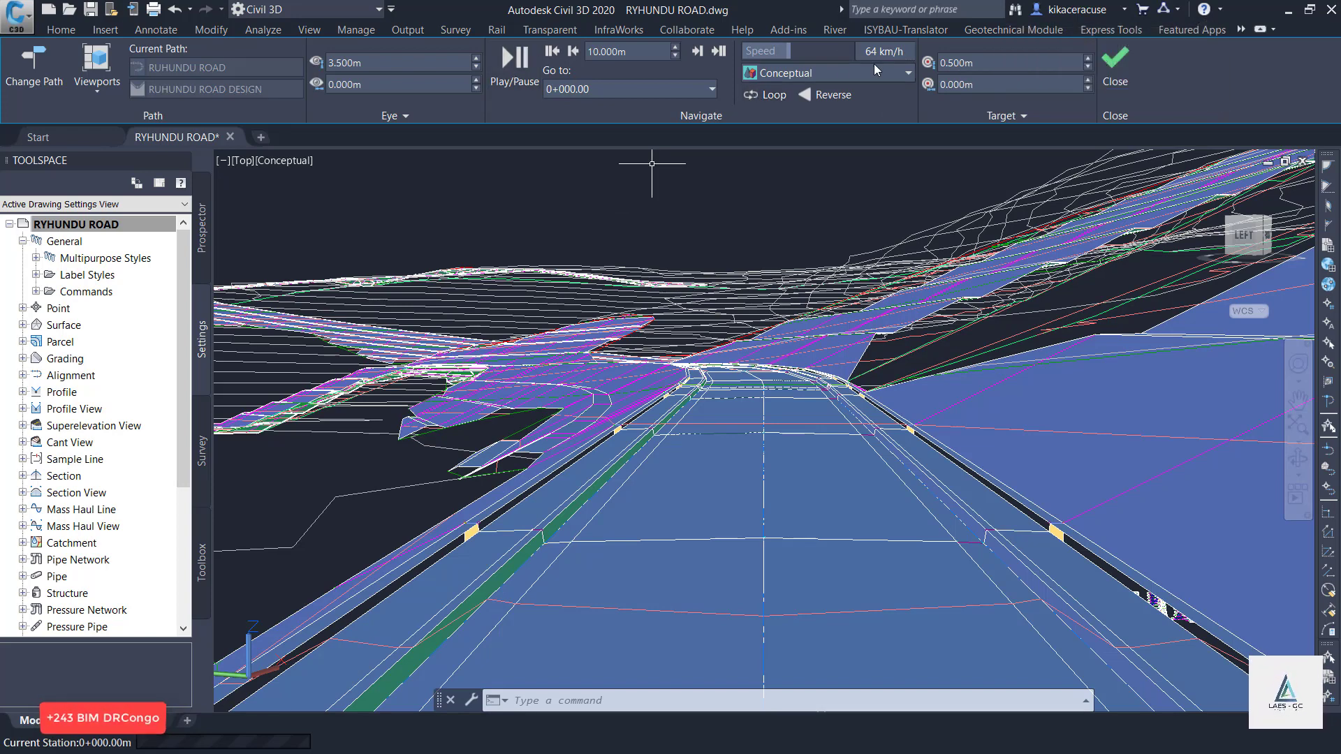
drag(869, 49, 766, 51)
click(532, 68)
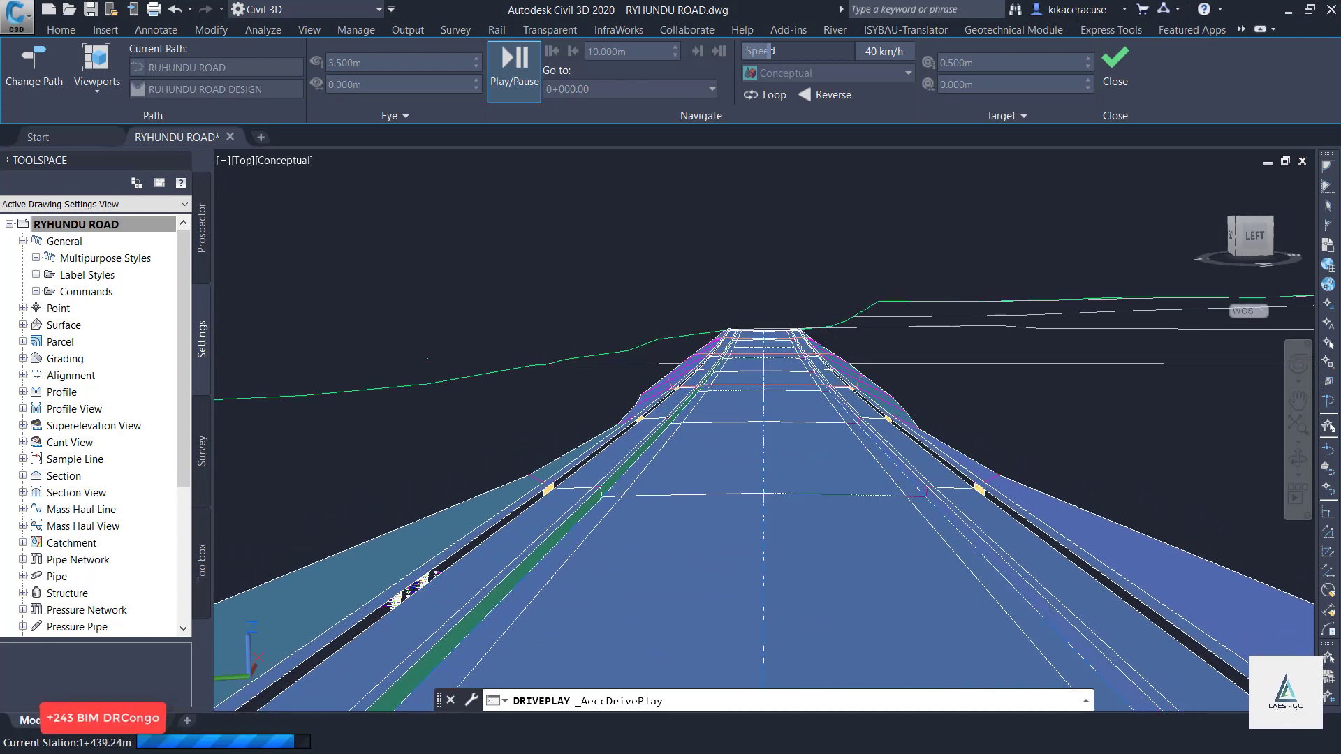
click(1123, 64)
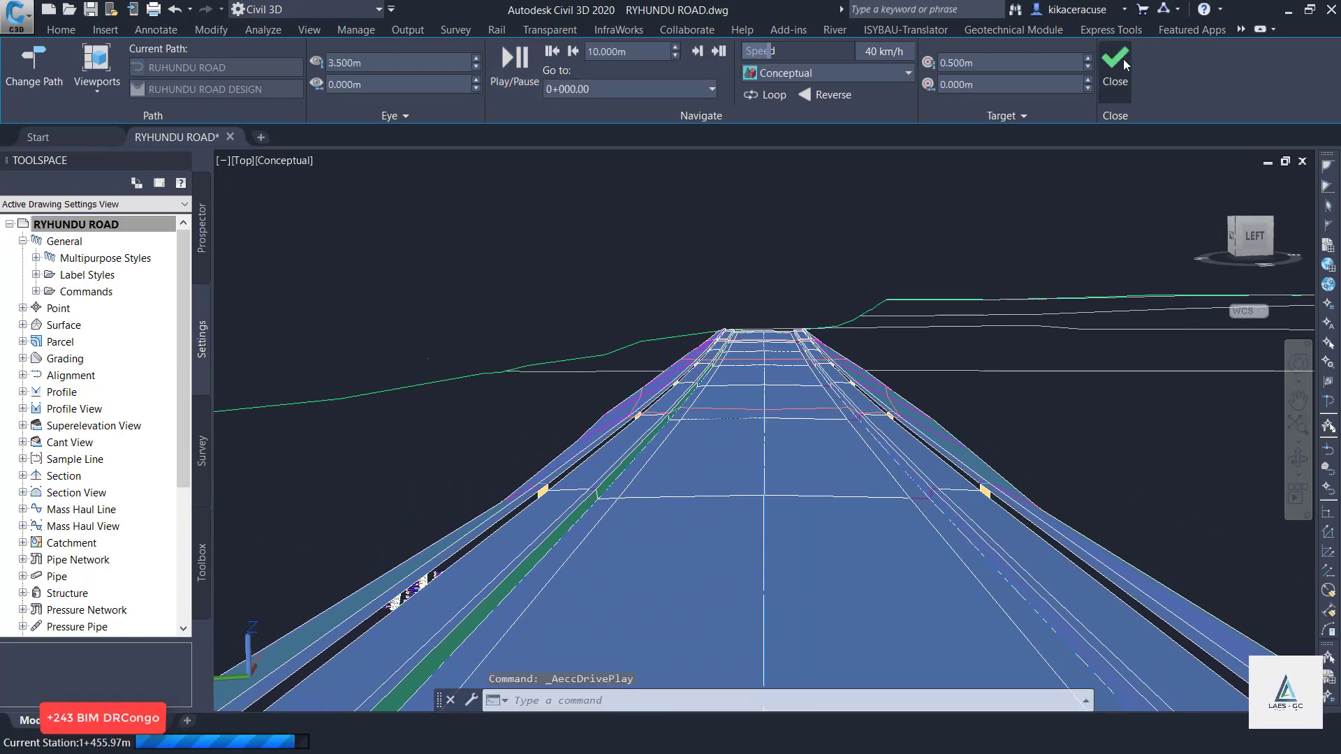
click(1124, 64)
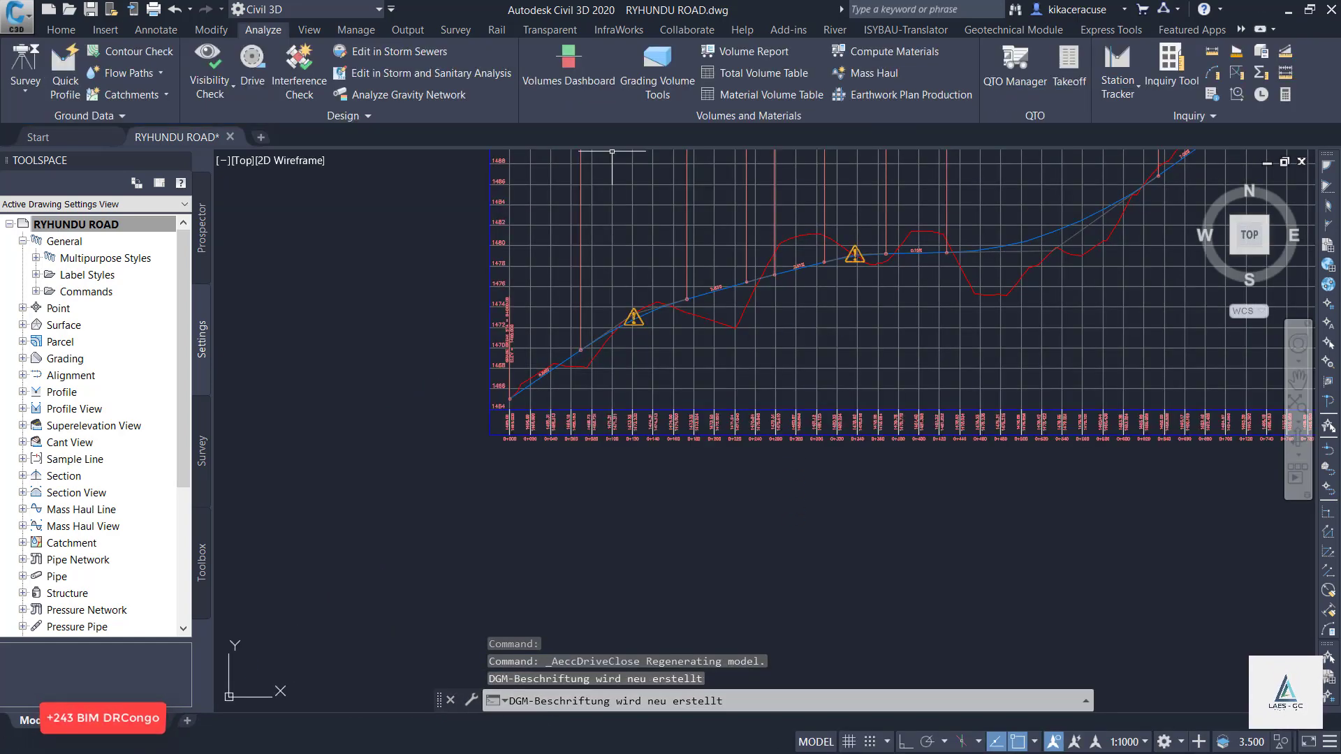
Switch to the ADVANCE MODELING IN REVIT presentation in PowerPoint and show slide 19 with the presenter's contact details.
click(1289, 9)
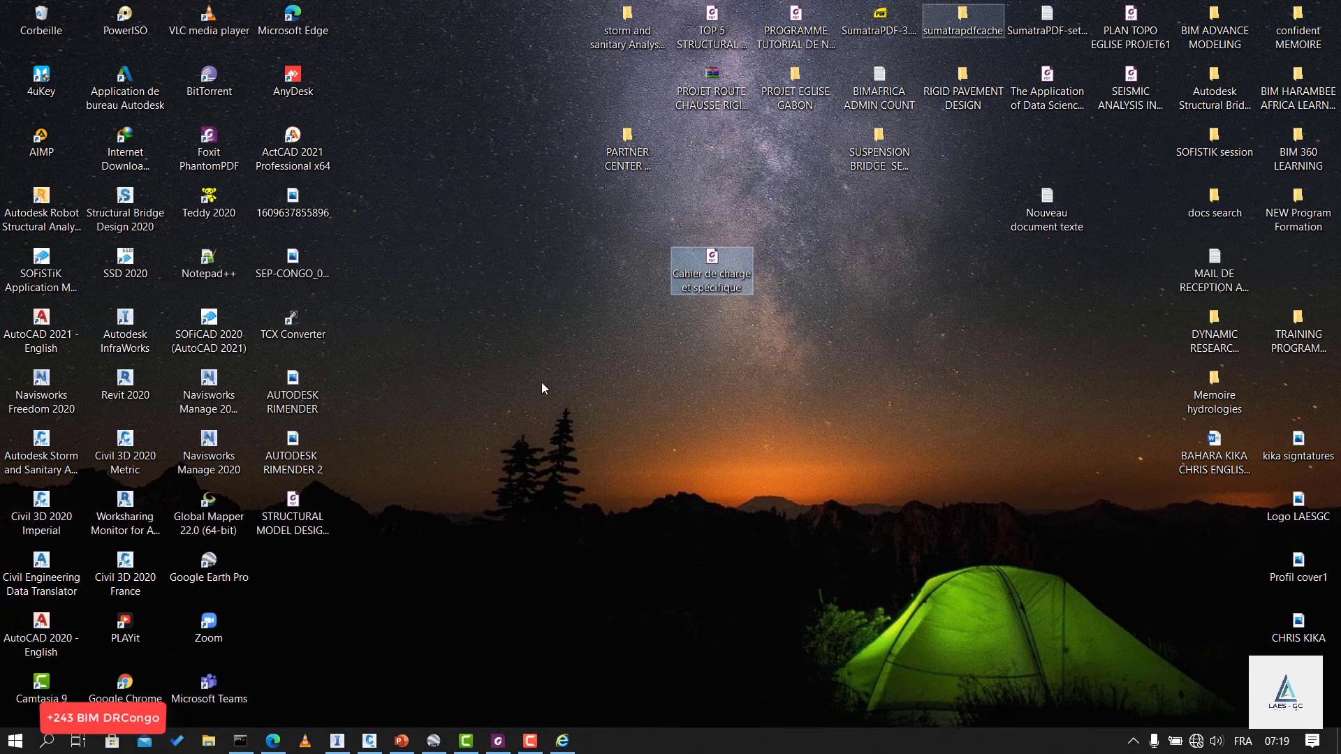
click(401, 740)
scroll(124, 601, down, 3)
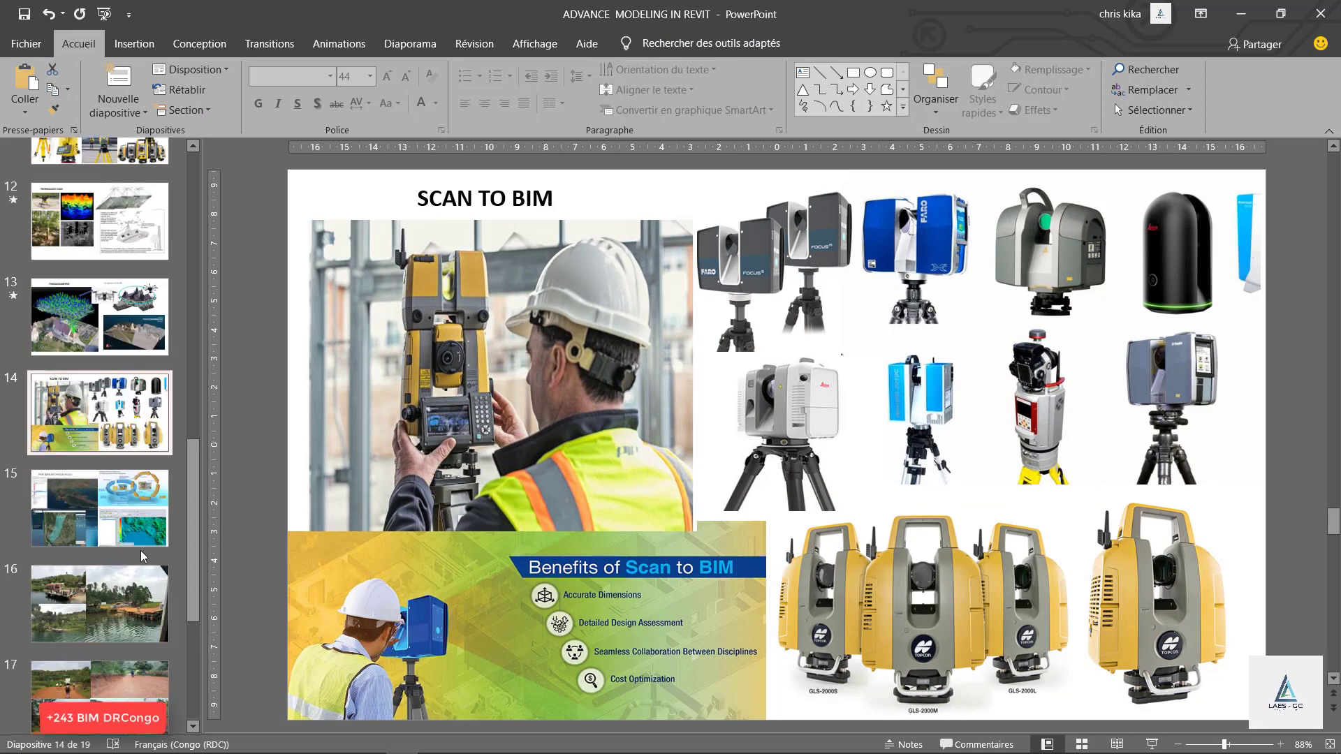
click(109, 653)
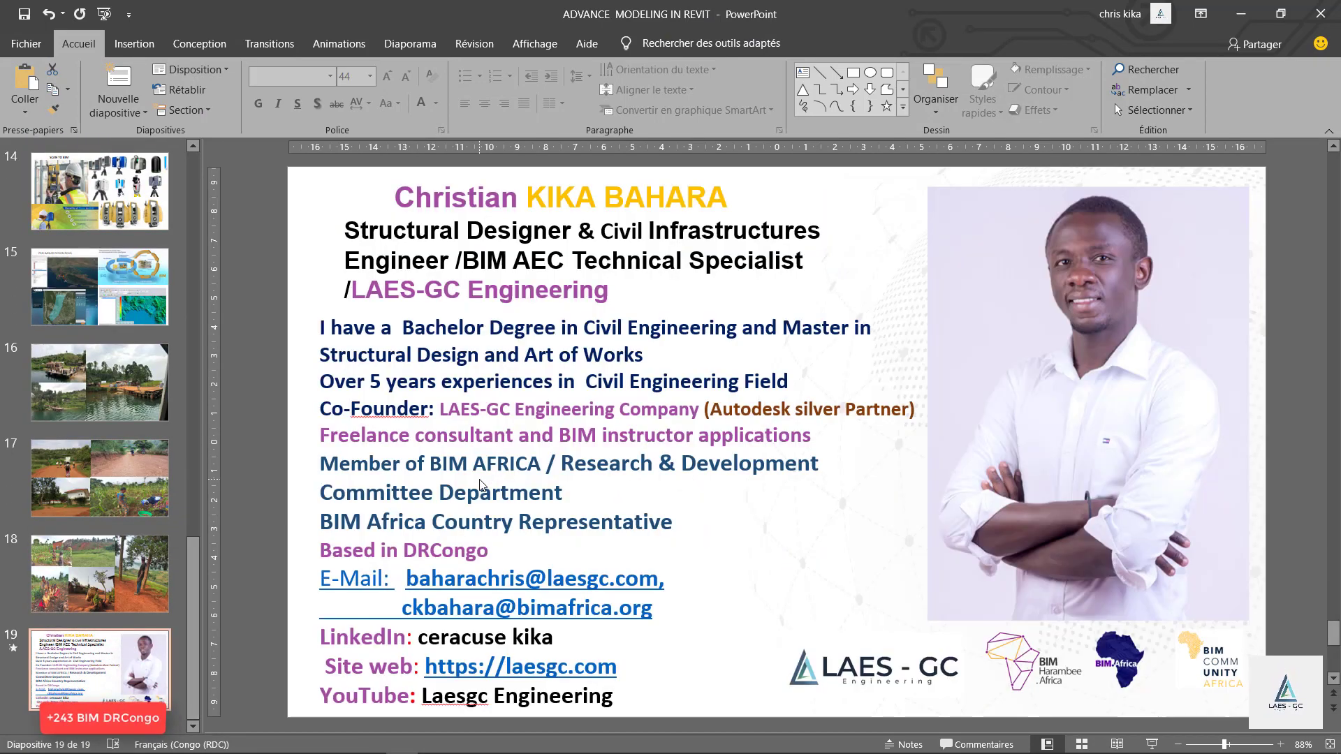
click(525, 578)
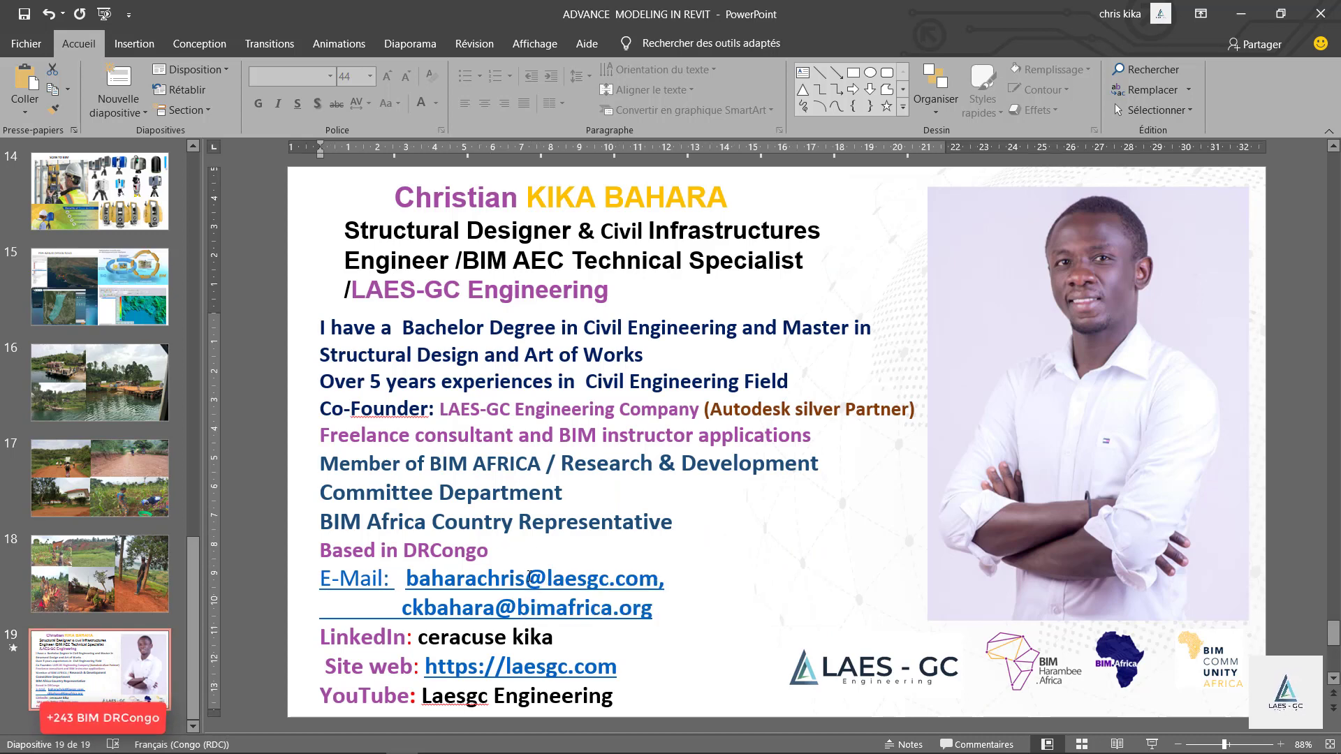